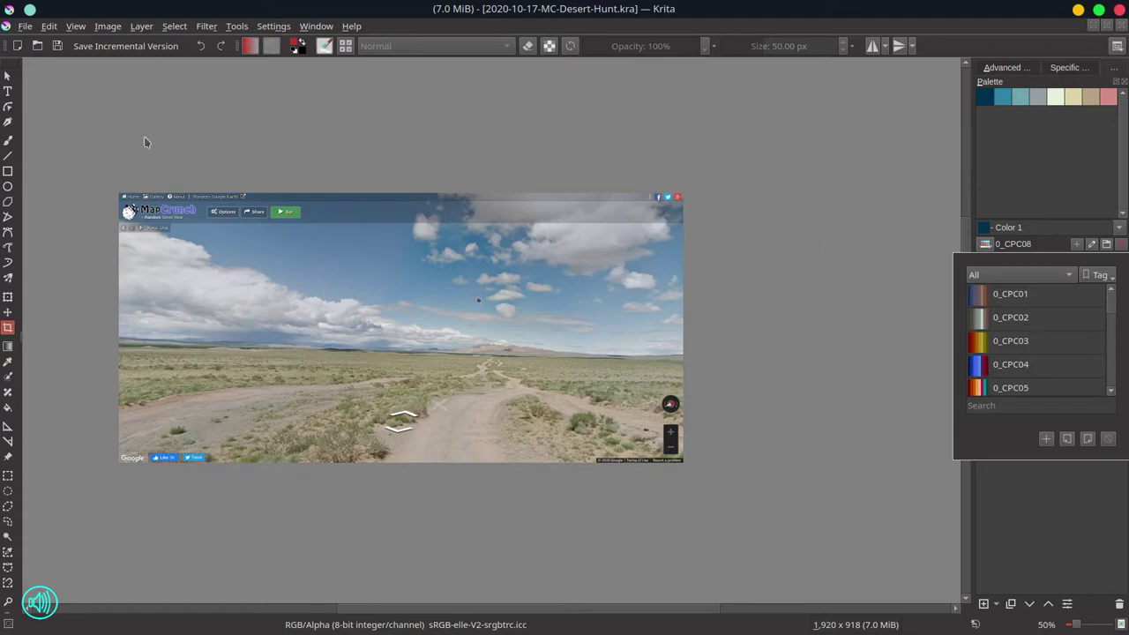
Scale the image to 300 pixels/inch with a width of 5200 px
{"action": "left_click", "coordinate": [108, 26]}
{"action": "left_click", "coordinate": [144, 260]}
{"action": "left_click", "coordinate": [219, 282]}
{"action": "left_click", "coordinate": [107, 26]}
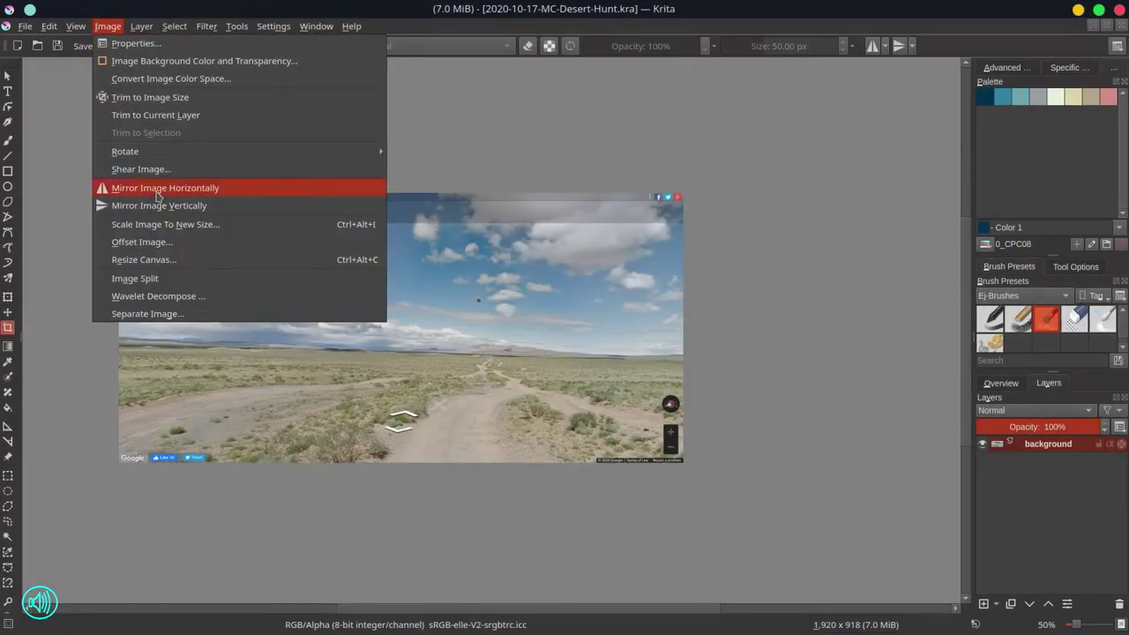
{"action": "left_click", "coordinate": [165, 224]}
{"action": "double_click", "coordinate": [120, 200]}
{"action": "type", "text": "300"}
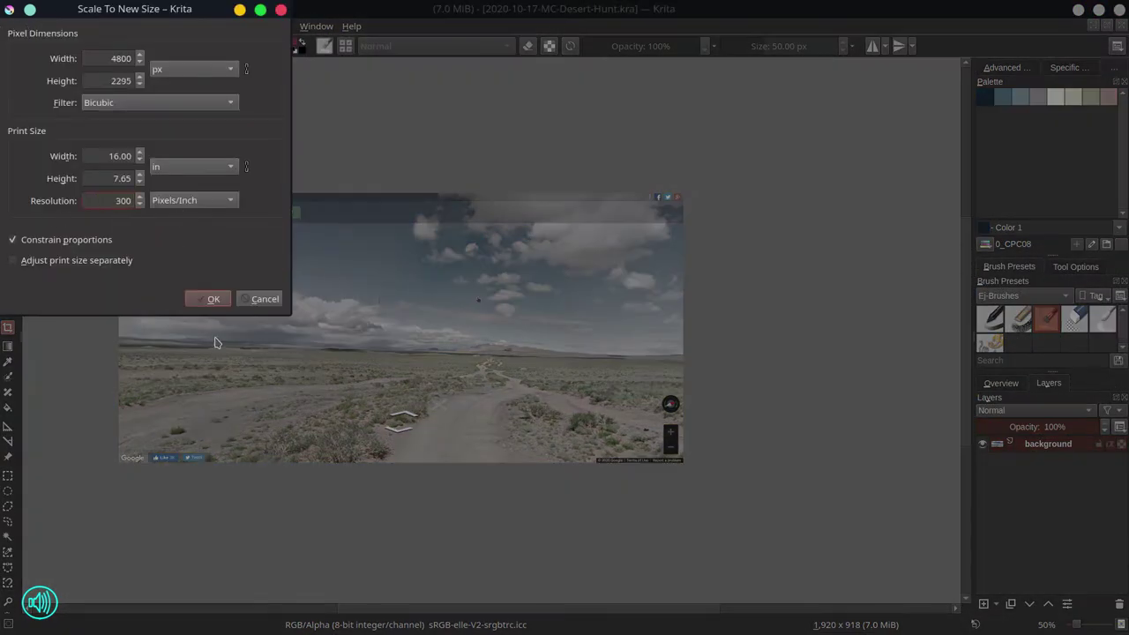
{"action": "double_click", "coordinate": [121, 59]}
{"action": "type", "text": "5200"}
{"action": "left_click", "coordinate": [210, 305]}
Resize the canvas height to 2500 px and save the document
{"action": "scroll", "coordinate": [617, 355], "scroll_direction": "down", "scroll_amount": 4}
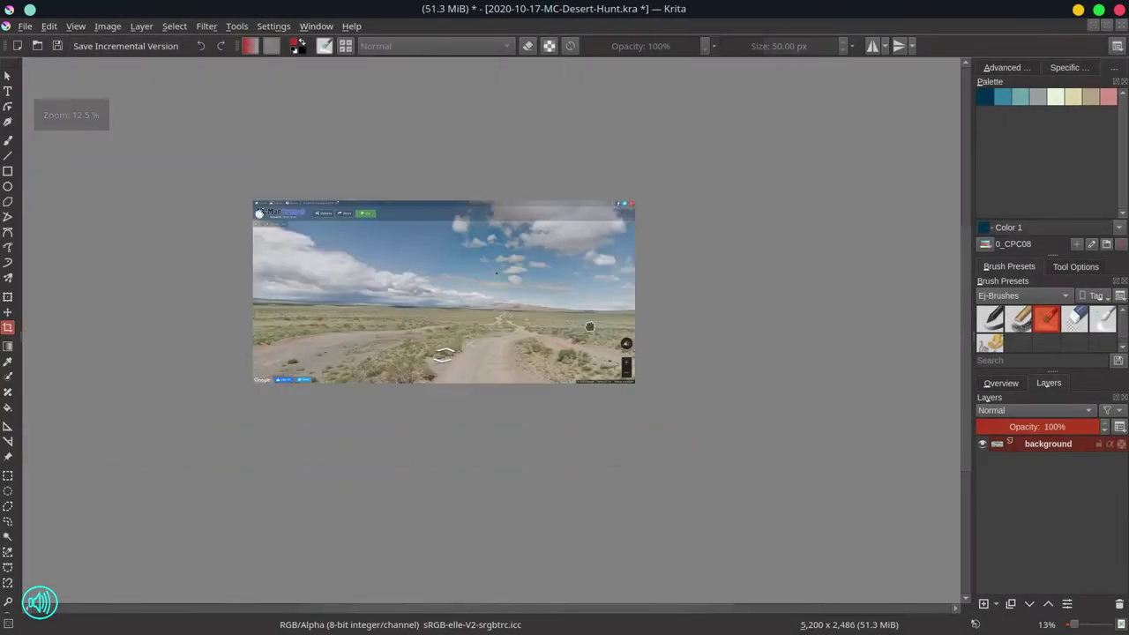
{"action": "left_click_drag", "start_coordinate": [589, 325], "coordinate": [669, 337]}
{"action": "left_click", "coordinate": [108, 26]}
{"action": "left_click", "coordinate": [150, 259]}
{"action": "left_click_drag", "start_coordinate": [99, 81], "coordinate": [114, 82]}
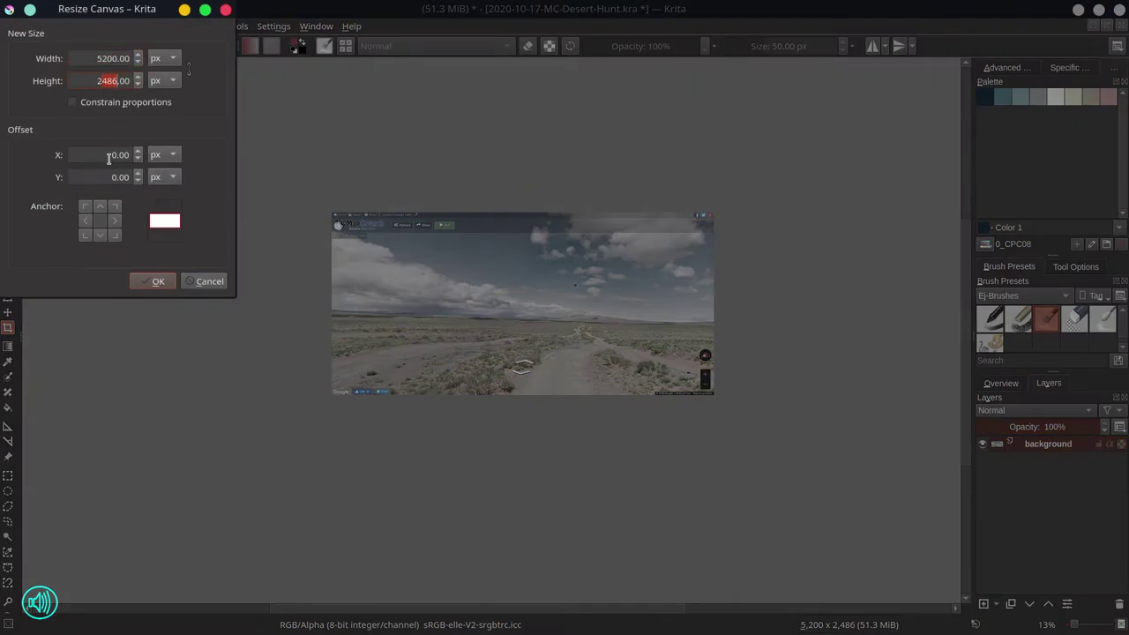
{"action": "type", "text": "2500"}
{"action": "left_click", "coordinate": [158, 280]}
{"action": "key", "text": "ctrl+s"}
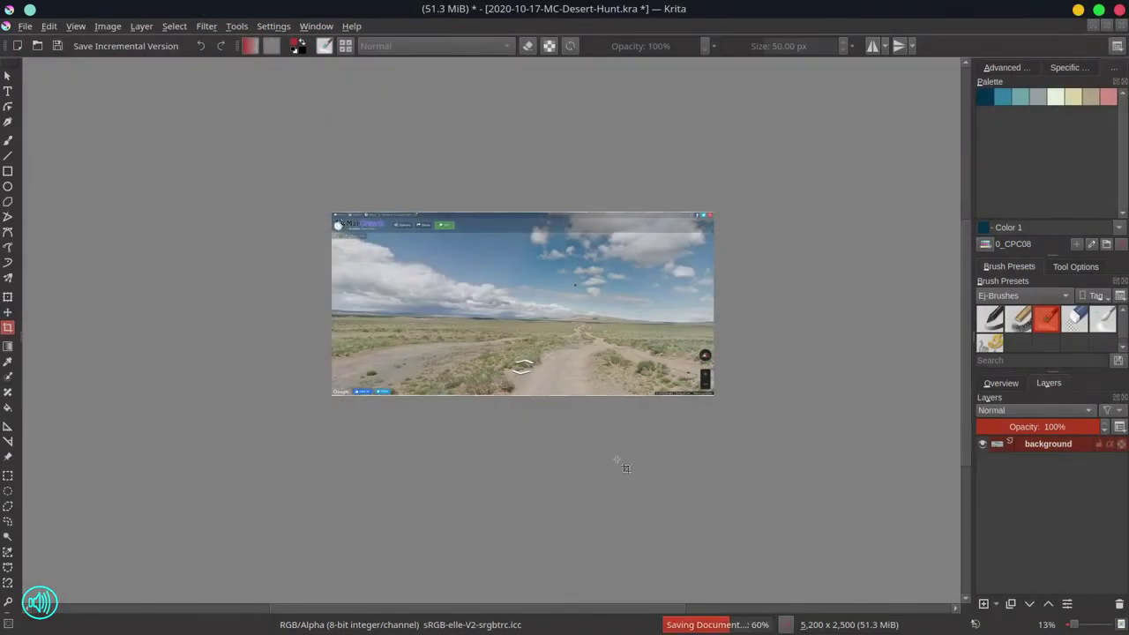
Duplicate the background layer and place the copy beneath the original
{"action": "right_click", "coordinate": [1048, 444]}
{"action": "left_click", "coordinate": [975, 206]}
{"action": "left_click", "coordinate": [1056, 461]}
{"action": "left_click", "coordinate": [1047, 604]}
Put the original background layer in its own group and name the group originals
{"action": "right_click", "coordinate": [1047, 444]}
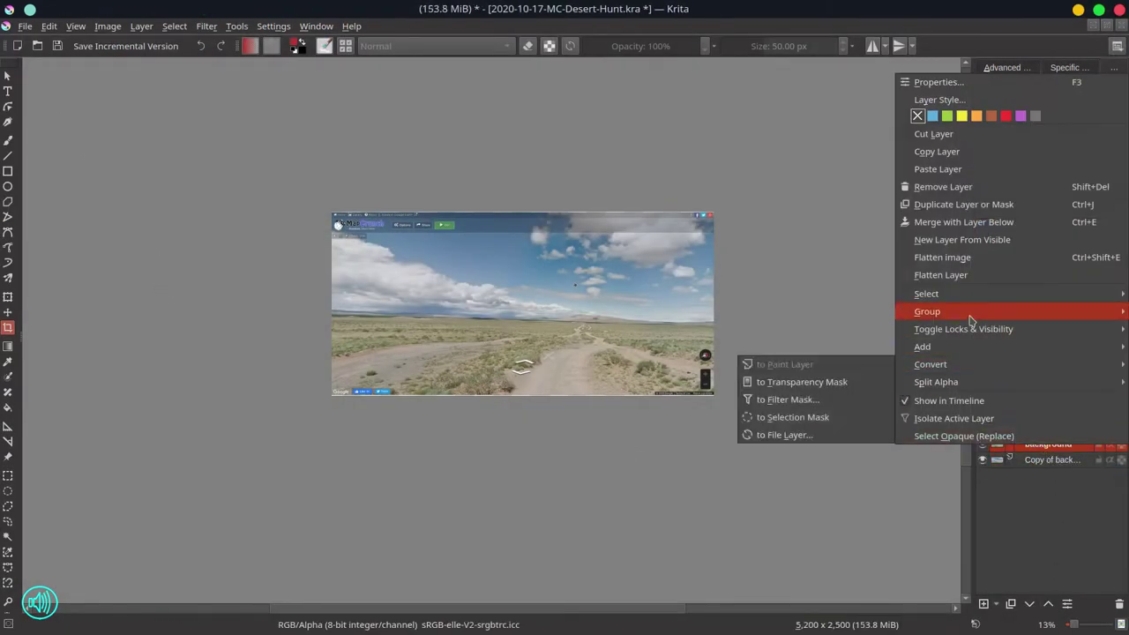
{"action": "left_click", "coordinate": [1011, 511]}
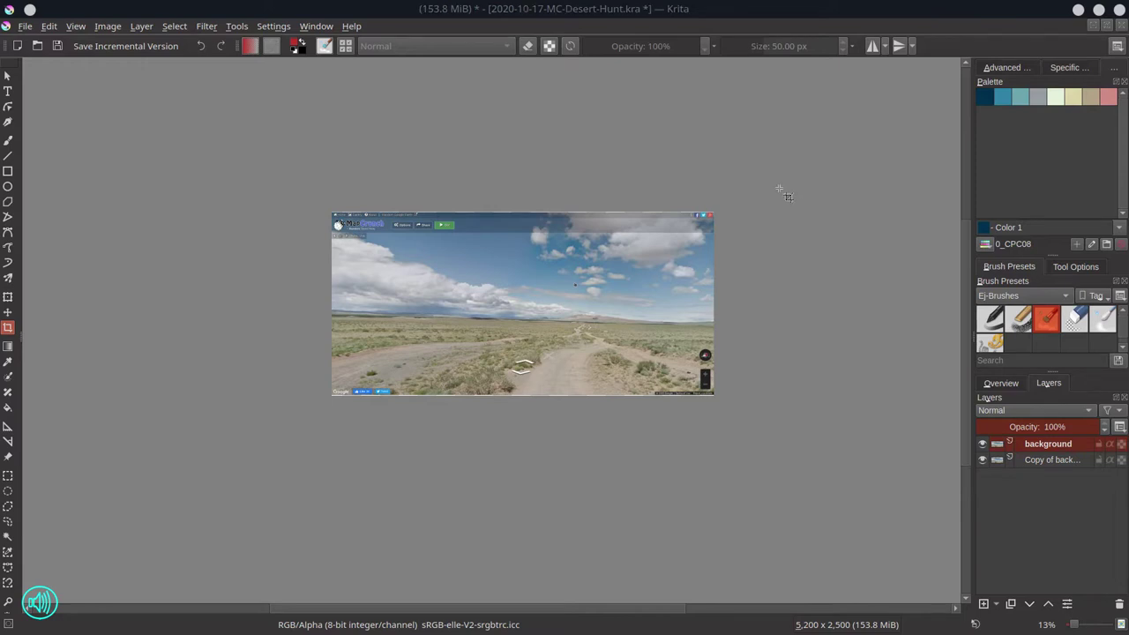
{"action": "right_click", "coordinate": [1034, 446]}
{"action": "mouse_move", "coordinate": [927, 310]}
{"action": "left_click", "coordinate": [828, 315]}
{"action": "double_click", "coordinate": [1032, 444]}
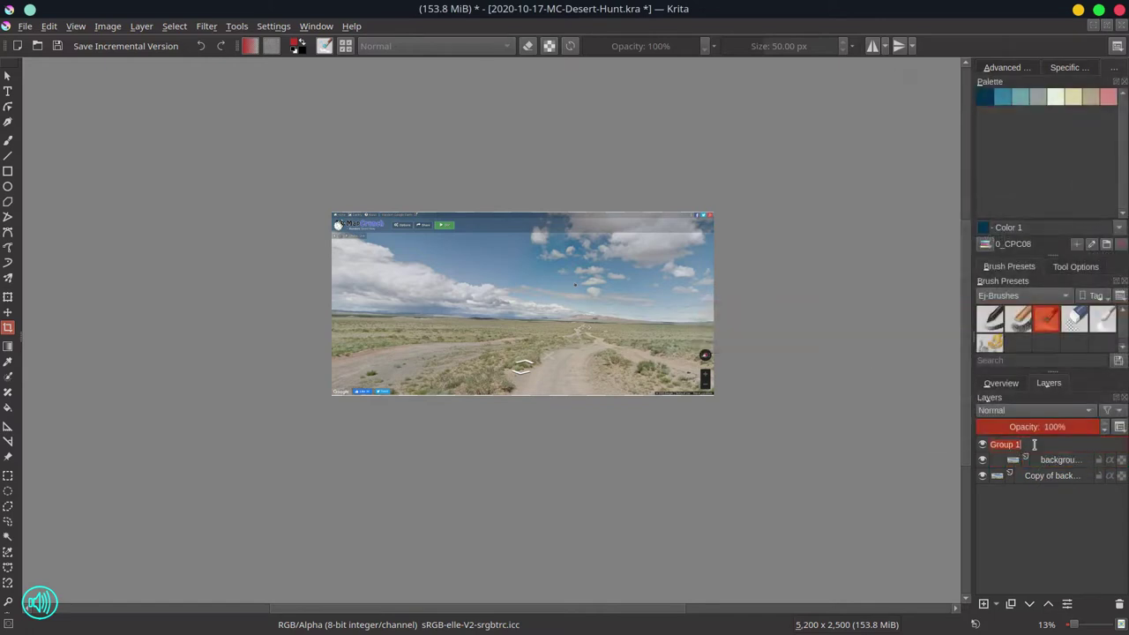
{"action": "type", "text": "originals"}
{"action": "key", "text": "Return"}
Collapse and hide the originals group, and lower the background copy's opacity to 58%
{"action": "left_click", "coordinate": [1010, 448]}
{"action": "left_click", "coordinate": [982, 445]}
{"action": "left_click", "coordinate": [1031, 458]}
{"action": "left_click", "coordinate": [1048, 426]}
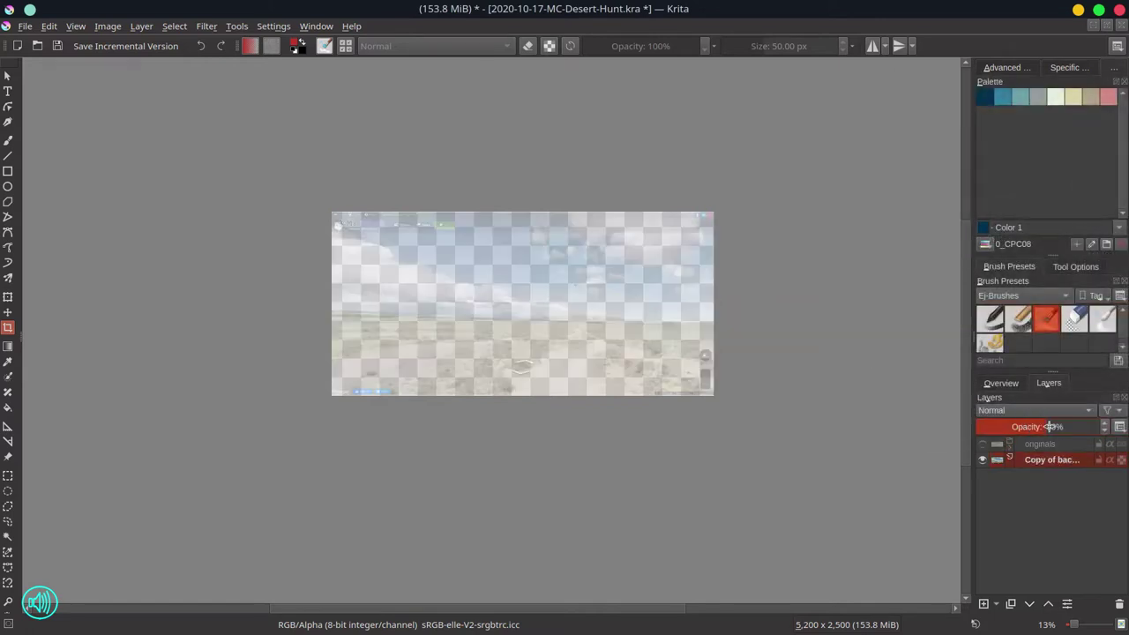
{"action": "left_click", "coordinate": [50, 27]}
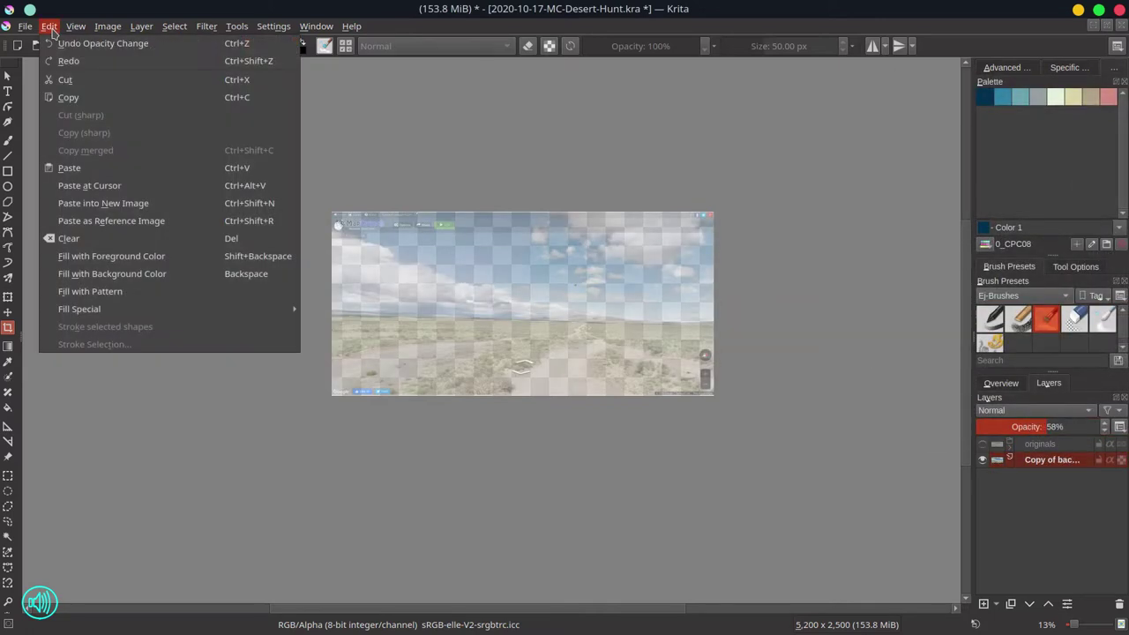
{"action": "mouse_move", "coordinate": [74, 33]}
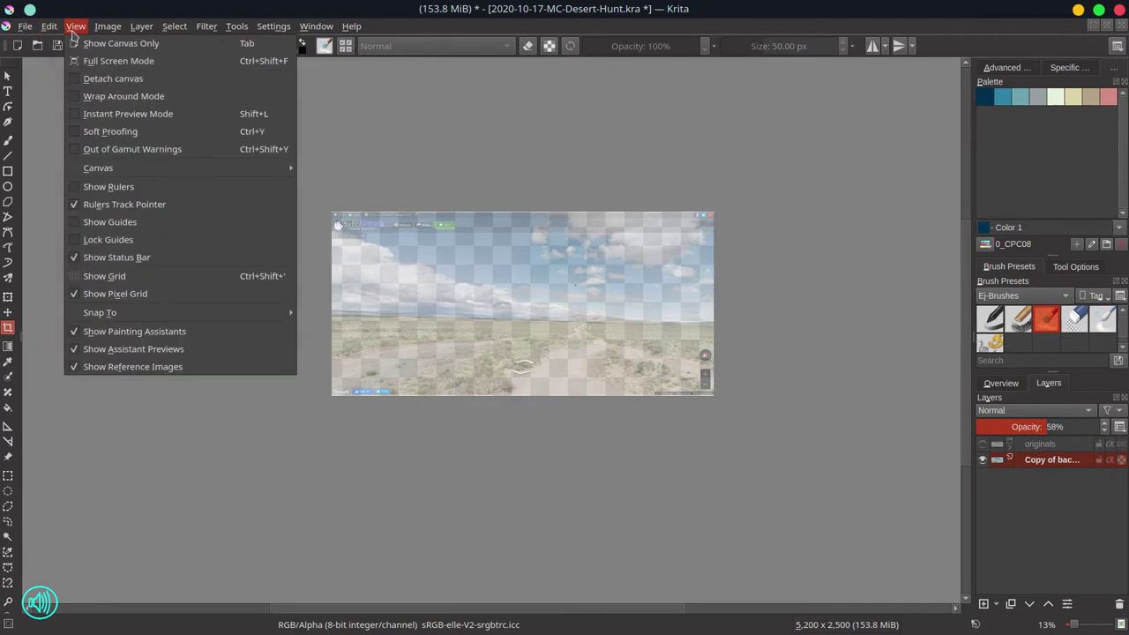
{"action": "left_click", "coordinate": [74, 297]}
{"action": "left_click", "coordinate": [76, 30]}
{"action": "left_click", "coordinate": [75, 295]}
{"action": "left_click", "coordinate": [76, 30]}
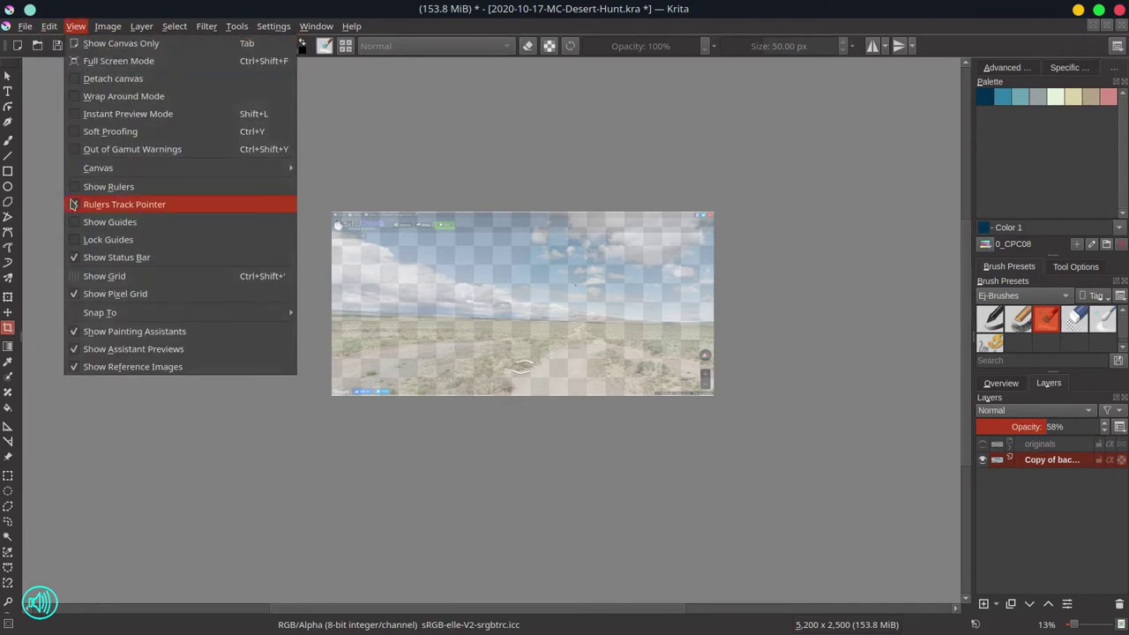
{"action": "mouse_move", "coordinate": [106, 172]}
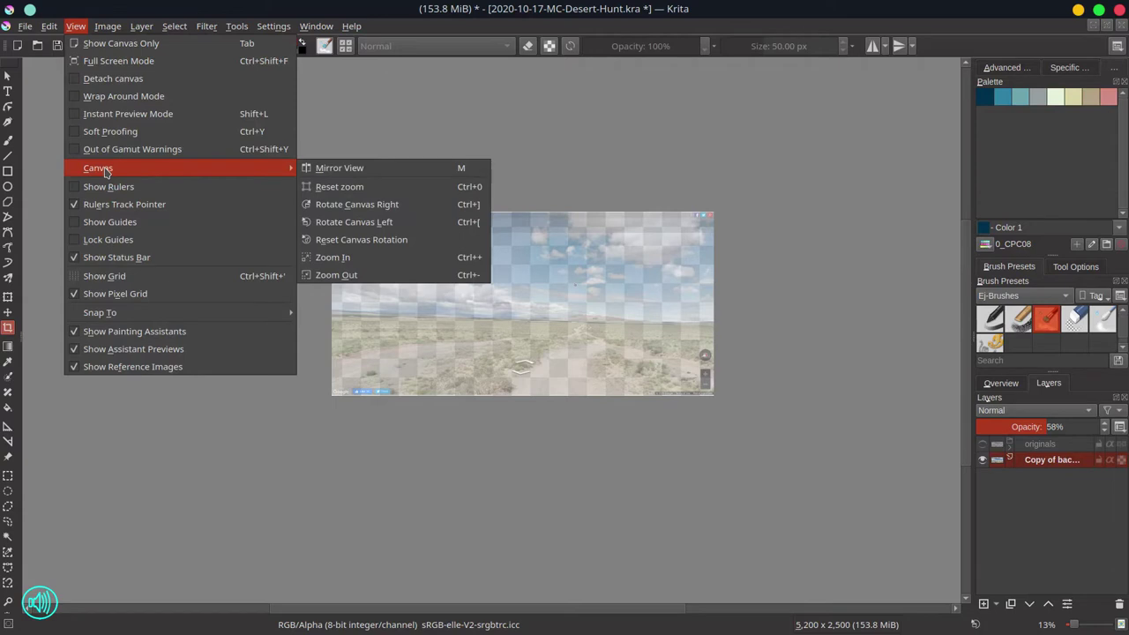
{"action": "left_click", "coordinate": [75, 27]}
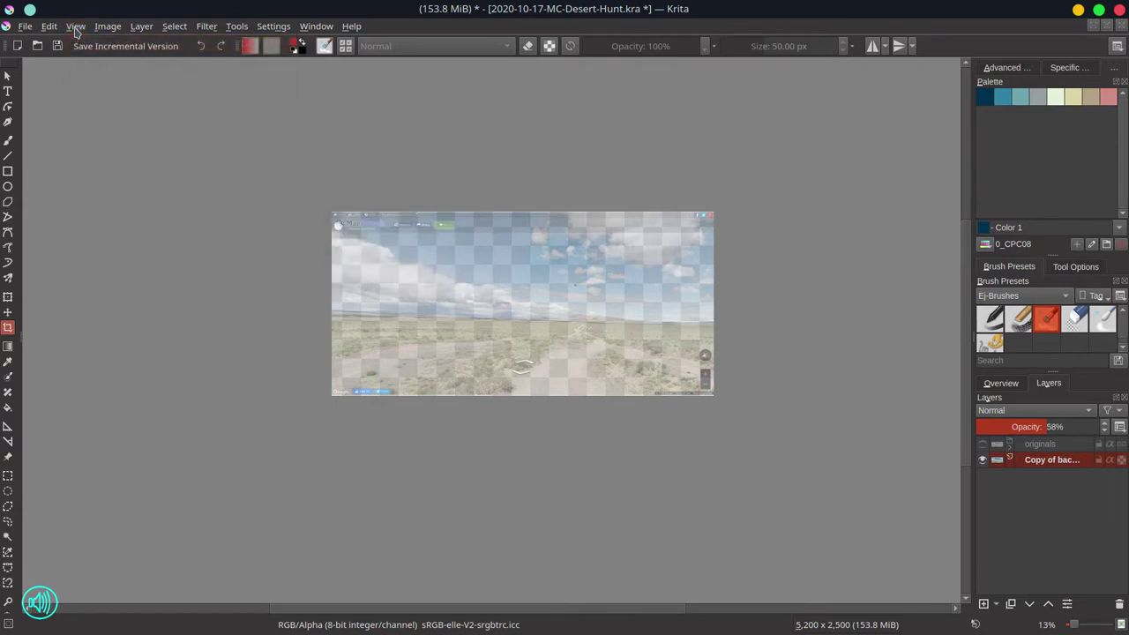
Add a paint layer above the background copy and fill it with dark gray
{"action": "left_click", "coordinate": [984, 604]}
{"action": "left_click", "coordinate": [1007, 68]}
{"action": "left_click", "coordinate": [1008, 162]}
{"action": "left_click", "coordinate": [8, 408]}
{"action": "left_click", "coordinate": [564, 326]}
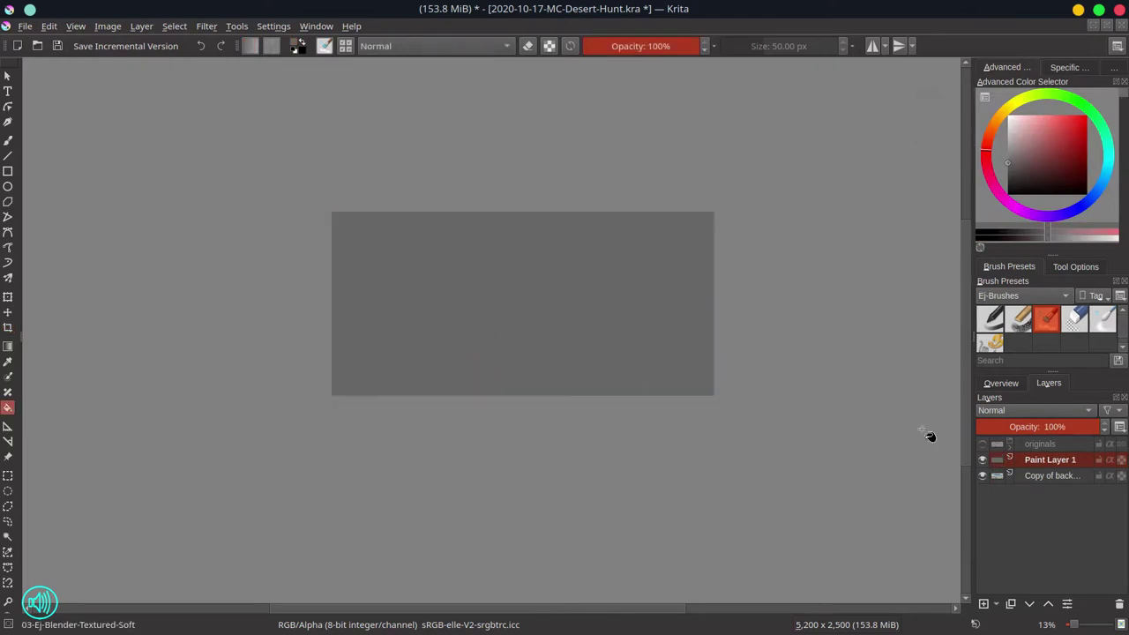
Adjust the layer opacities so the photo shows through, with the gray fill layer at 85%
{"action": "left_click", "coordinate": [1034, 426]}
{"action": "left_click", "coordinate": [1032, 475]}
{"action": "mouse_move", "coordinate": [1050, 427]}
{"action": "left_mouse_down"}
{"action": "mouse_move", "coordinate": [1108, 427]}
{"action": "mouse_move", "coordinate": [1080, 426]}
{"action": "left_mouse_up"}
{"action": "left_click", "coordinate": [1073, 461]}
{"action": "left_click", "coordinate": [207, 25]}
{"action": "mouse_move", "coordinate": [239, 62]}
{"action": "left_click", "coordinate": [489, 238]}
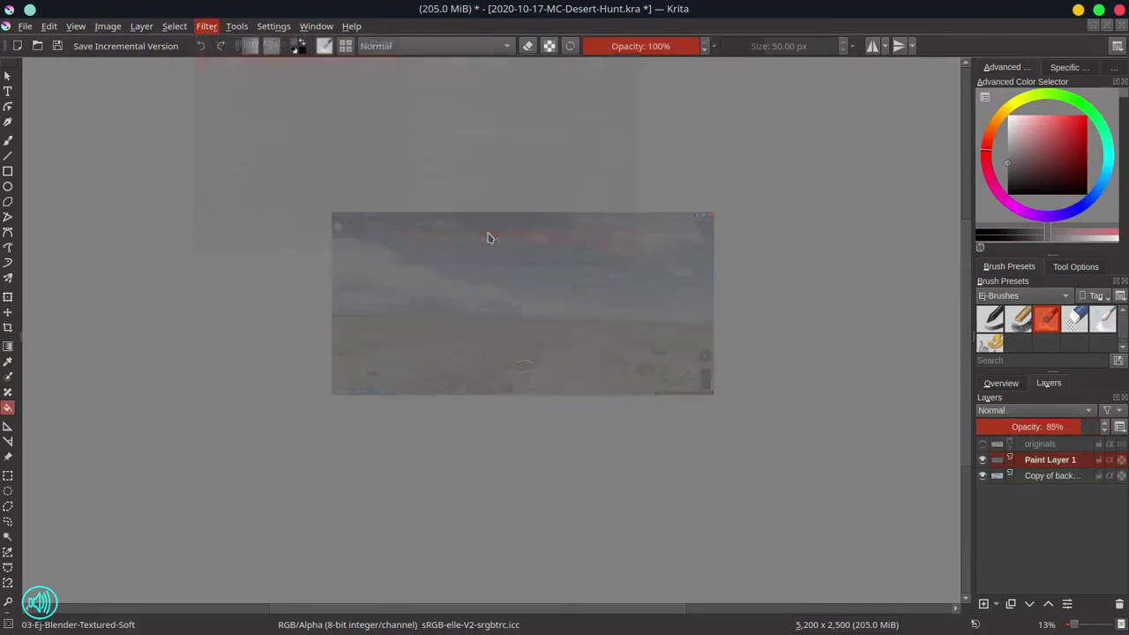
{"action": "left_click", "coordinate": [1054, 502]}
Lighten the gray fill layer with the HSV/HSL Adjustment filter by raising its lightness
{"action": "left_click", "coordinate": [206, 25]}
{"action": "left_click", "coordinate": [441, 186]}
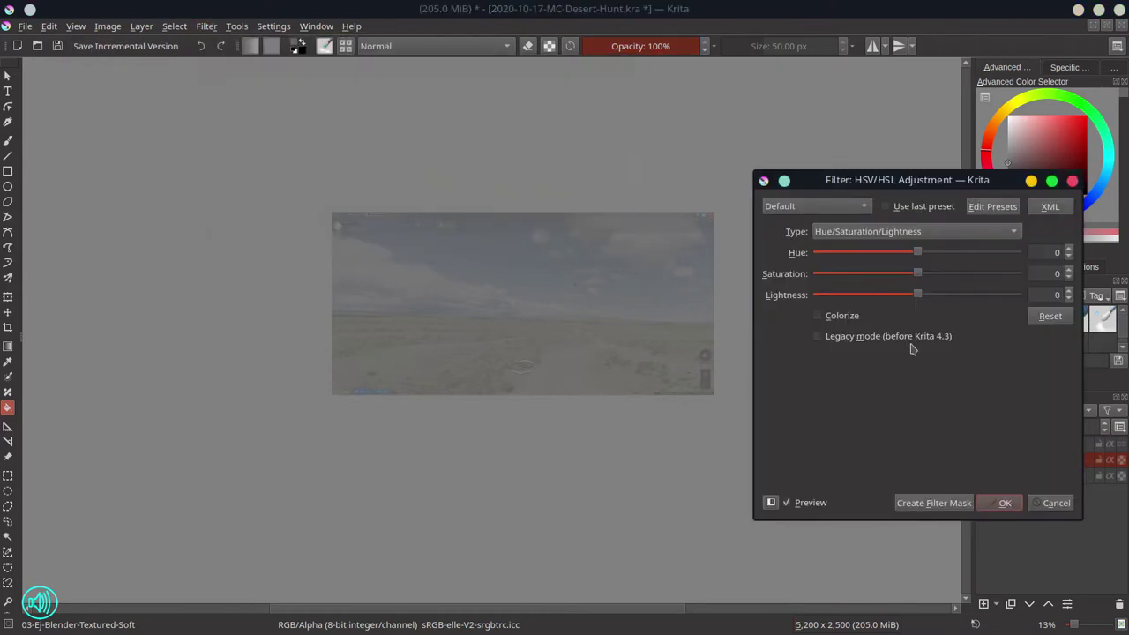
{"action": "left_click_drag", "start_coordinate": [919, 295], "coordinate": [969, 294]}
{"action": "left_click", "coordinate": [988, 505]}
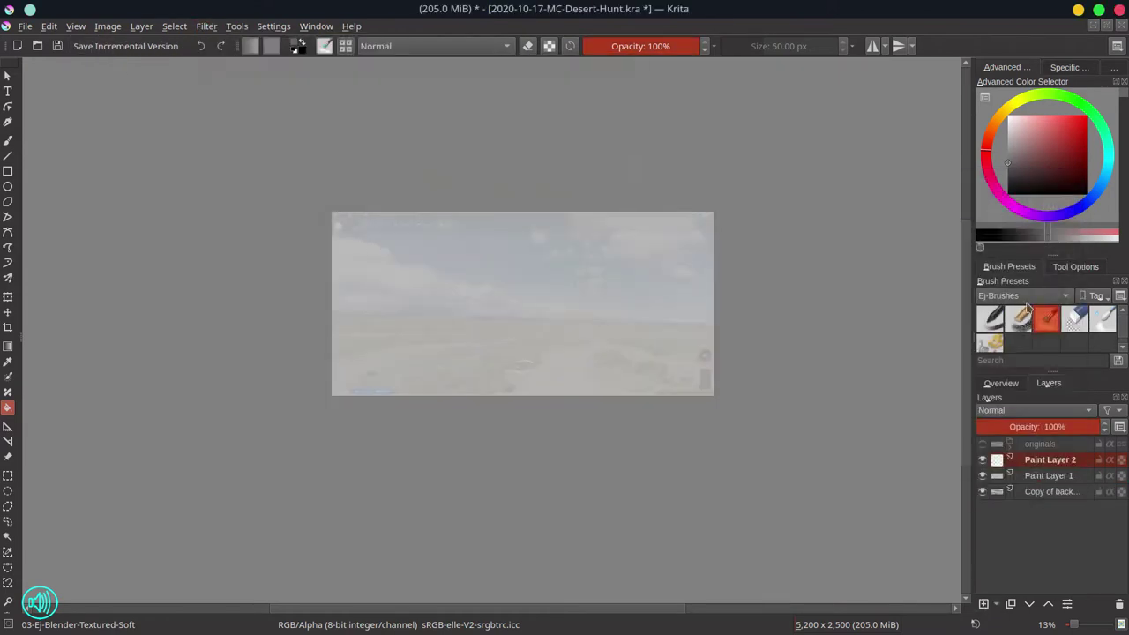
Set up black with the 01-Ej-Basic-Round brush on a new paint layer, and save the document
{"action": "left_click", "coordinate": [1008, 193]}
{"action": "key", "text": "ctrl+s"}
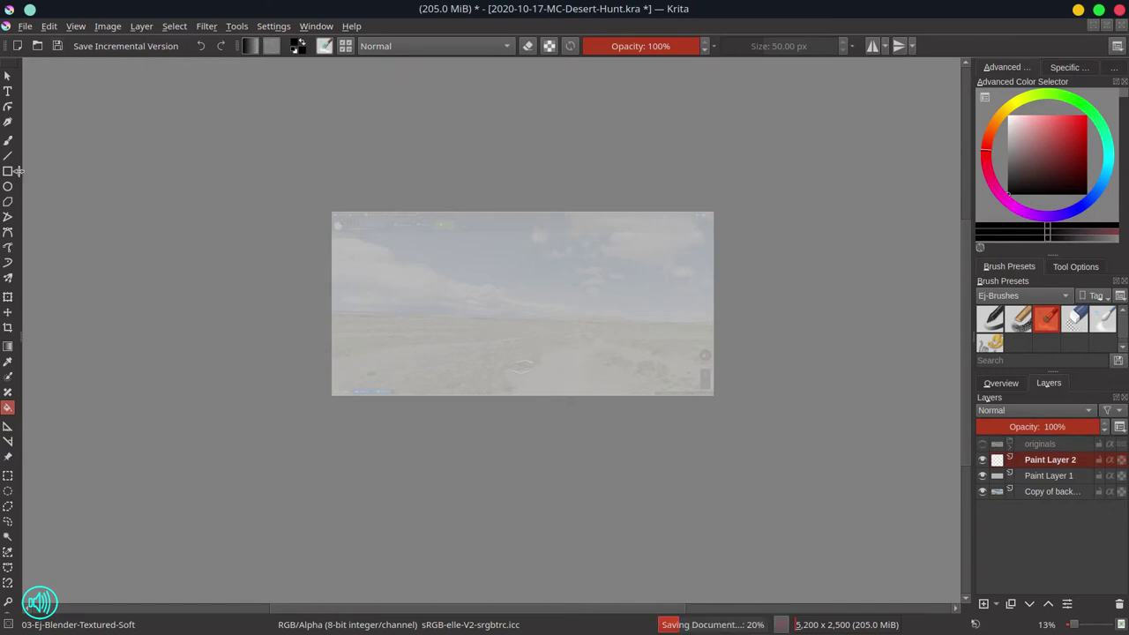
{"action": "key", "text": "b"}
{"action": "left_click", "coordinate": [995, 321]}
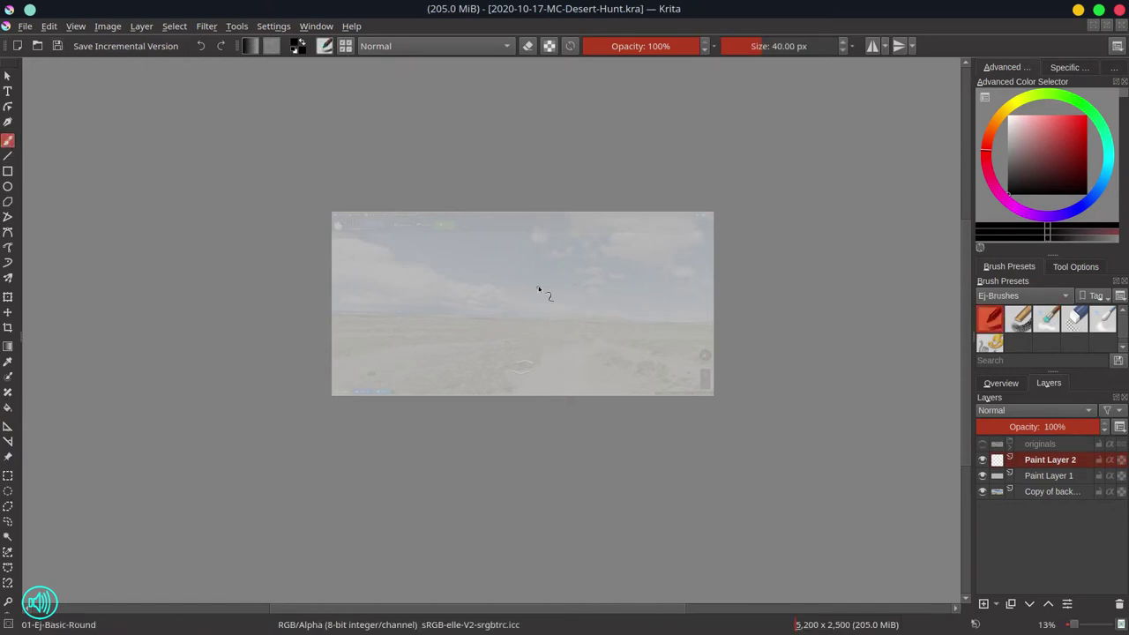
Test and undo a stroke, and set the circle eraser to 172.41 px and the basic round brush to 19.48 px
{"action": "mouse_move", "coordinate": [549, 344]}
{"action": "left_mouse_down"}
{"action": "mouse_move", "coordinate": [640, 271]}
{"action": "mouse_move", "coordinate": [562, 358]}
{"action": "mouse_move", "coordinate": [569, 325]}
{"action": "mouse_move", "coordinate": [581, 328]}
{"action": "mouse_move", "coordinate": [572, 342]}
{"action": "mouse_move", "coordinate": [588, 326]}
{"action": "mouse_move", "coordinate": [569, 337]}
{"action": "mouse_move", "coordinate": [580, 350]}
{"action": "mouse_move", "coordinate": [572, 324]}
{"action": "mouse_move", "coordinate": [594, 333]}
{"action": "mouse_move", "coordinate": [579, 344]}
{"action": "mouse_move", "coordinate": [602, 355]}
{"action": "mouse_move", "coordinate": [590, 318]}
{"action": "mouse_move", "coordinate": [572, 321]}
{"action": "mouse_move", "coordinate": [610, 368]}
{"action": "left_mouse_up"}
{"action": "key", "text": "ctrl+z"}
{"action": "left_click", "coordinate": [1074, 323]}
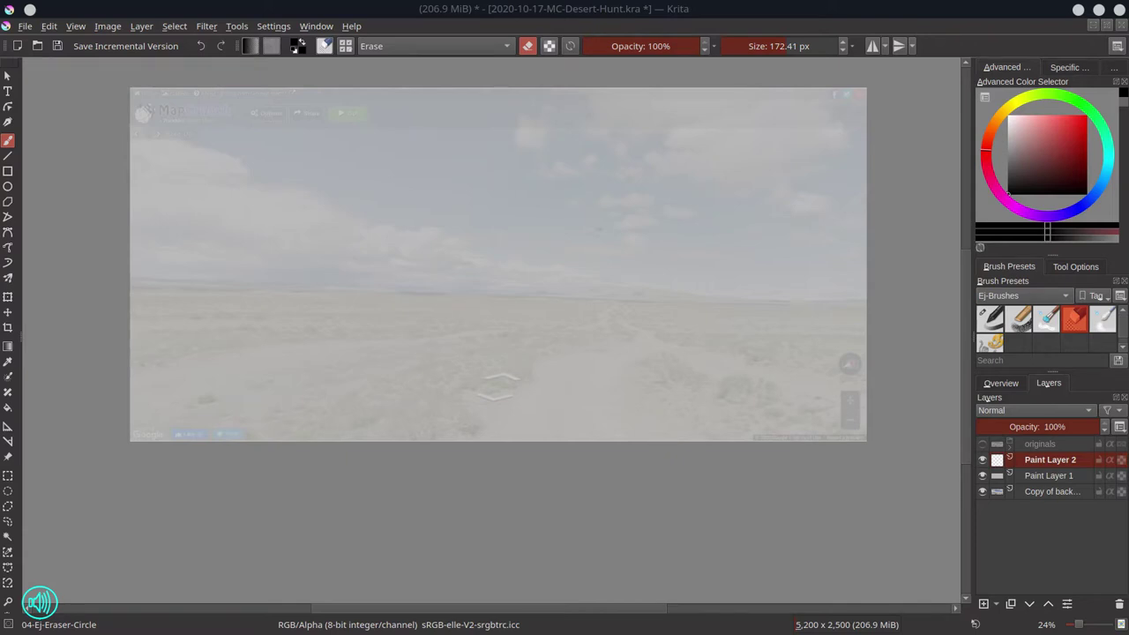
{"action": "key", "text": "slash"}
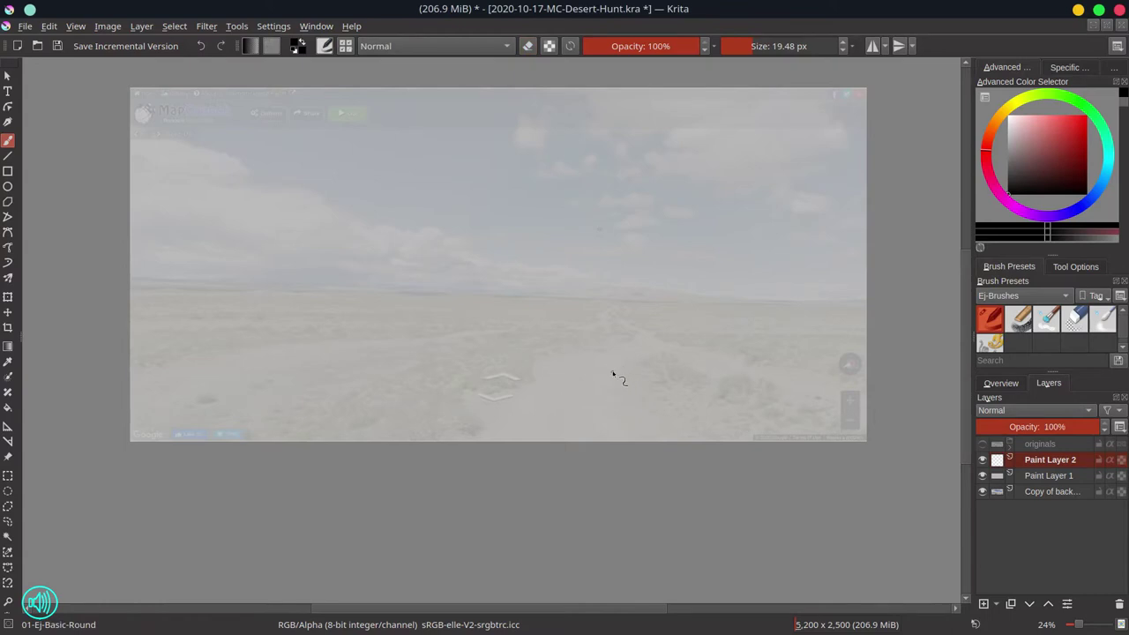
Rough out the left rider on its vehicle at the horizon and start the right rider's figure
{"action": "mouse_move", "coordinate": [623, 306]}
{"action": "left_mouse_down"}
{"action": "mouse_move", "coordinate": [618, 333]}
{"action": "mouse_move", "coordinate": [627, 313]}
{"action": "left_mouse_up"}
{"action": "mouse_move", "coordinate": [463, 297]}
{"action": "left_mouse_down"}
{"action": "mouse_move", "coordinate": [484, 328]}
{"action": "mouse_move", "coordinate": [441, 309]}
{"action": "left_mouse_up"}
{"action": "mouse_move", "coordinate": [441, 309]}
{"action": "left_mouse_down"}
{"action": "mouse_move", "coordinate": [428, 312]}
{"action": "mouse_move", "coordinate": [453, 324]}
{"action": "left_mouse_up"}
{"action": "mouse_move", "coordinate": [462, 314]}
{"action": "left_mouse_down"}
{"action": "mouse_move", "coordinate": [457, 324]}
{"action": "mouse_move", "coordinate": [489, 328]}
{"action": "mouse_move", "coordinate": [481, 304]}
{"action": "mouse_move", "coordinate": [501, 328]}
{"action": "mouse_move", "coordinate": [423, 325]}
{"action": "mouse_move", "coordinate": [478, 315]}
{"action": "mouse_move", "coordinate": [467, 319]}
{"action": "mouse_move", "coordinate": [467, 288]}
{"action": "left_mouse_up"}
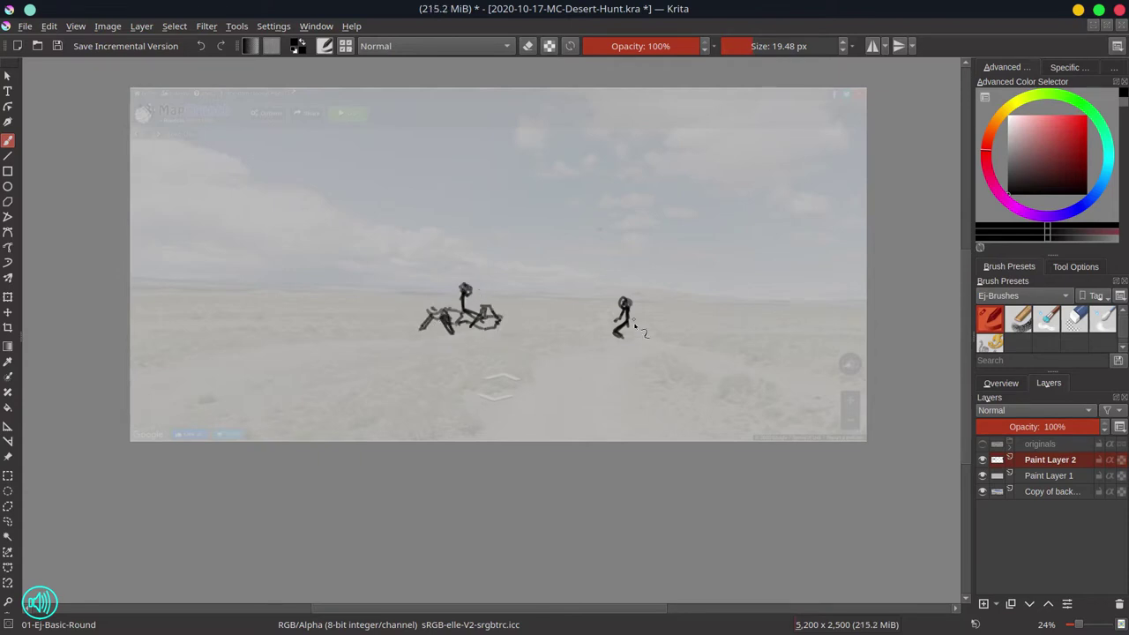
Rough out the vehicle and its splayed legs around the right rider, erasing stray strokes
{"action": "mouse_move", "coordinate": [634, 326]}
{"action": "left_mouse_down"}
{"action": "mouse_move", "coordinate": [628, 315]}
{"action": "mouse_move", "coordinate": [637, 340]}
{"action": "mouse_move", "coordinate": [600, 322]}
{"action": "mouse_move", "coordinate": [608, 339]}
{"action": "mouse_move", "coordinate": [624, 328]}
{"action": "mouse_move", "coordinate": [675, 335]}
{"action": "mouse_move", "coordinate": [644, 348]}
{"action": "mouse_move", "coordinate": [631, 335]}
{"action": "mouse_move", "coordinate": [664, 330]}
{"action": "mouse_move", "coordinate": [595, 339]}
{"action": "left_mouse_up"}
{"action": "left_click", "coordinate": [1064, 323]}
{"action": "left_click", "coordinate": [989, 320]}
{"action": "mouse_move", "coordinate": [629, 325]}
{"action": "left_mouse_down"}
{"action": "mouse_move", "coordinate": [648, 303]}
{"action": "mouse_move", "coordinate": [622, 313]}
{"action": "mouse_move", "coordinate": [620, 339]}
{"action": "mouse_move", "coordinate": [640, 367]}
{"action": "mouse_move", "coordinate": [635, 331]}
{"action": "left_mouse_up"}
{"action": "left_click_drag", "start_coordinate": [644, 327], "coordinate": [663, 344]}
Fade the rough sketch layer to 19% opacity and add a layer above it for line work with a 5.64 px brush
{"action": "left_click", "coordinate": [1029, 426]}
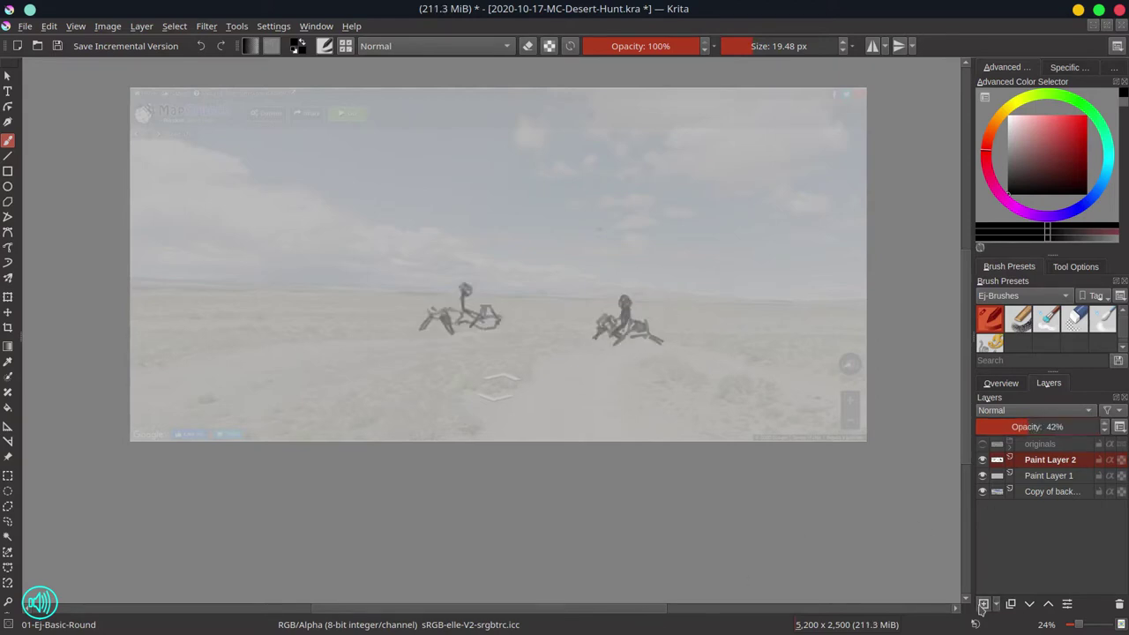
{"action": "left_click", "coordinate": [983, 604]}
{"action": "scroll", "coordinate": [602, 398], "scroll_direction": "up", "scroll_amount": 3}
{"action": "left_click_drag", "start_coordinate": [634, 223], "coordinate": [612, 366]}
{"action": "scroll", "coordinate": [612, 366], "scroll_direction": "up", "scroll_amount": 2}
{"action": "left_click", "coordinate": [743, 45]}
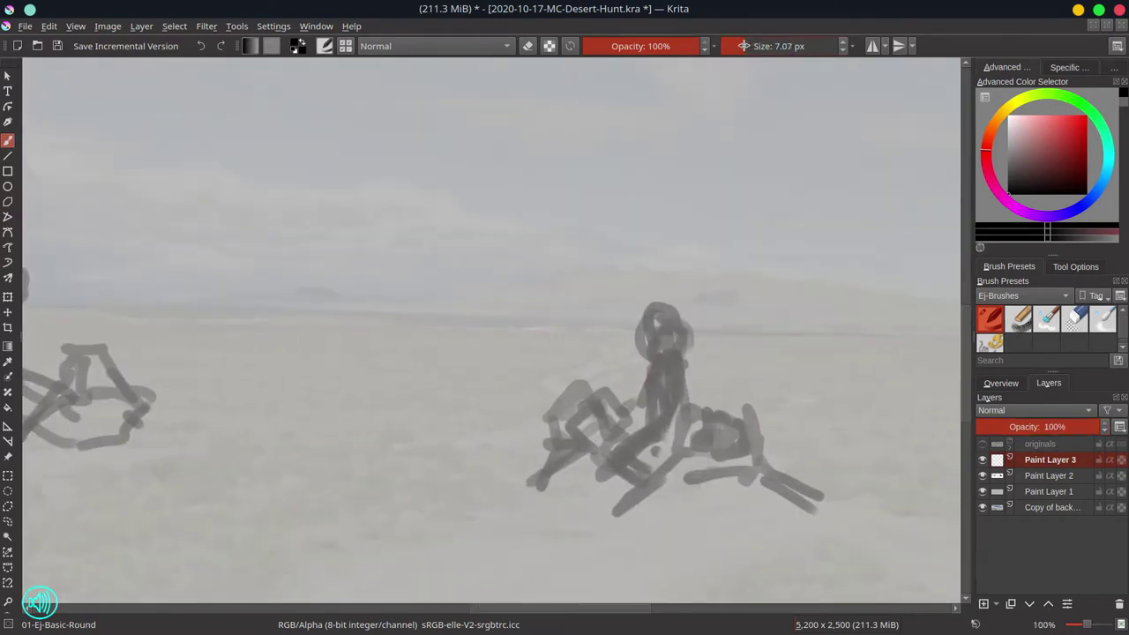
{"action": "left_click", "coordinate": [1043, 477]}
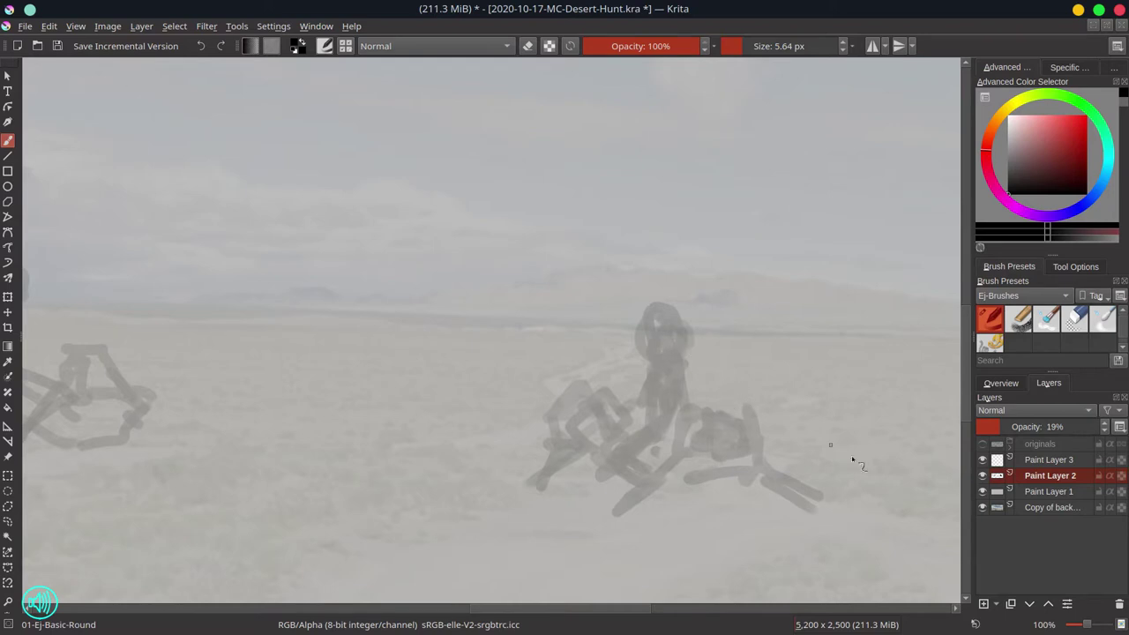
{"action": "left_click", "coordinate": [1058, 461]}
Draw clean lines for the right rider's head, torso, arm and thigh over the rough sketch
{"action": "mouse_move", "coordinate": [634, 381]}
{"action": "left_mouse_down"}
{"action": "mouse_move", "coordinate": [672, 304]}
{"action": "mouse_move", "coordinate": [675, 355]}
{"action": "mouse_move", "coordinate": [663, 333]}
{"action": "mouse_move", "coordinate": [679, 349]}
{"action": "mouse_move", "coordinate": [652, 351]}
{"action": "mouse_move", "coordinate": [644, 402]}
{"action": "mouse_move", "coordinate": [624, 419]}
{"action": "left_mouse_up"}
{"action": "left_click_drag", "start_coordinate": [679, 337], "coordinate": [678, 388]}
{"action": "key", "text": "/"}
{"action": "left_click_drag", "start_coordinate": [748, 410], "coordinate": [708, 389]}
{"action": "mouse_move", "coordinate": [632, 391]}
{"action": "left_mouse_down"}
{"action": "mouse_move", "coordinate": [637, 357]}
{"action": "mouse_move", "coordinate": [681, 384]}
{"action": "mouse_move", "coordinate": [684, 402]}
{"action": "mouse_move", "coordinate": [645, 376]}
{"action": "mouse_move", "coordinate": [645, 387]}
{"action": "left_mouse_up"}
{"action": "key", "text": "slash"}
{"action": "key", "text": "slash"}
{"action": "key", "text": "slash"}
{"action": "mouse_move", "coordinate": [645, 377]}
{"action": "left_mouse_down"}
{"action": "mouse_move", "coordinate": [609, 436]}
{"action": "mouse_move", "coordinate": [670, 411]}
{"action": "mouse_move", "coordinate": [665, 387]}
{"action": "mouse_move", "coordinate": [692, 410]}
{"action": "left_mouse_up"}
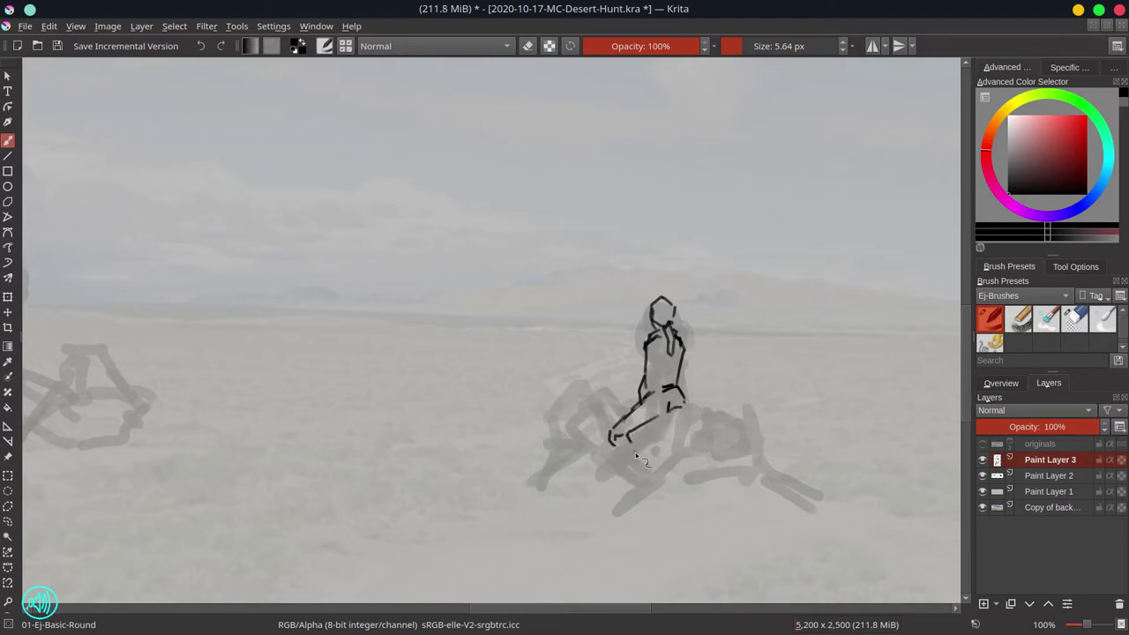
Clean up the right rider's lower leg and outline the vehicle's front body with its two splayed legs
{"action": "left_click", "coordinate": [1074, 318]}
{"action": "mouse_move", "coordinate": [628, 433]}
{"action": "left_mouse_down"}
{"action": "mouse_move", "coordinate": [645, 451]}
{"action": "mouse_move", "coordinate": [638, 466]}
{"action": "mouse_move", "coordinate": [645, 455]}
{"action": "mouse_move", "coordinate": [629, 458]}
{"action": "left_mouse_up"}
{"action": "left_click", "coordinate": [990, 318]}
{"action": "mouse_move", "coordinate": [647, 450]}
{"action": "left_mouse_down"}
{"action": "mouse_move", "coordinate": [686, 409]}
{"action": "mouse_move", "coordinate": [695, 424]}
{"action": "mouse_move", "coordinate": [748, 402]}
{"action": "mouse_move", "coordinate": [750, 437]}
{"action": "mouse_move", "coordinate": [648, 487]}
{"action": "mouse_move", "coordinate": [705, 455]}
{"action": "mouse_move", "coordinate": [751, 466]}
{"action": "left_mouse_up"}
{"action": "mouse_move", "coordinate": [750, 415]}
{"action": "left_mouse_down"}
{"action": "mouse_move", "coordinate": [756, 453]}
{"action": "mouse_move", "coordinate": [792, 476]}
{"action": "left_mouse_up"}
{"action": "left_click_drag", "start_coordinate": [763, 468], "coordinate": [814, 495]}
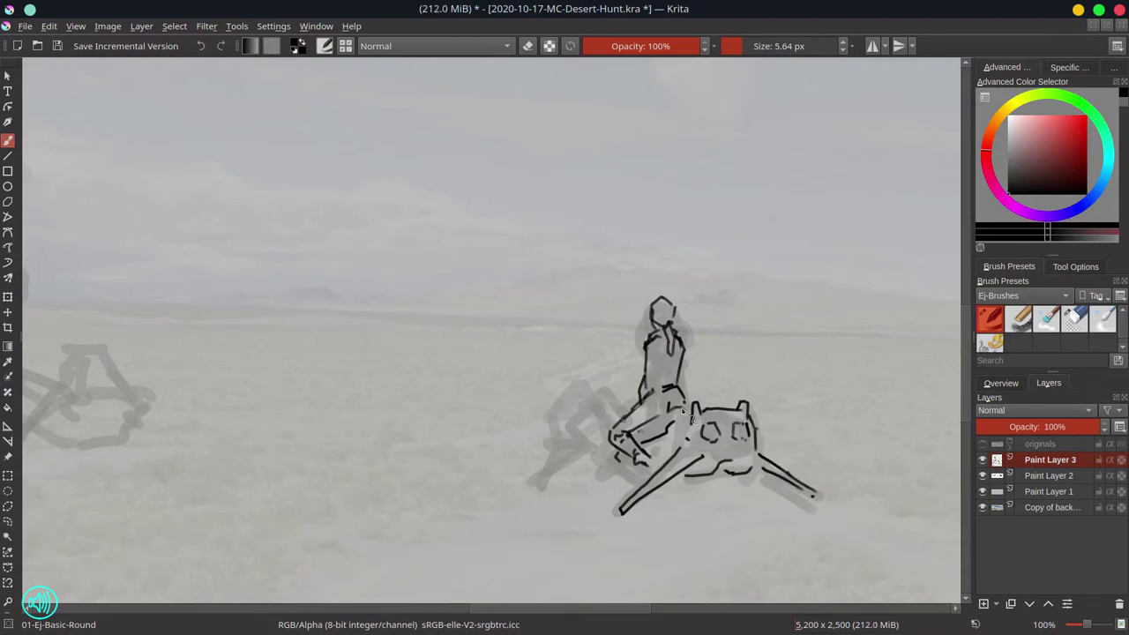
Outline the right vehicle's seat edge and the rounded body section beside the rider's leg
{"action": "mouse_move", "coordinate": [682, 412]}
{"action": "left_mouse_down"}
{"action": "mouse_move", "coordinate": [716, 395]}
{"action": "mouse_move", "coordinate": [728, 405]}
{"action": "left_mouse_up"}
{"action": "mouse_move", "coordinate": [616, 406]}
{"action": "left_mouse_down"}
{"action": "mouse_move", "coordinate": [611, 390]}
{"action": "mouse_move", "coordinate": [637, 388]}
{"action": "left_mouse_up"}
{"action": "mouse_move", "coordinate": [617, 407]}
{"action": "left_mouse_down"}
{"action": "mouse_move", "coordinate": [631, 425]}
{"action": "mouse_move", "coordinate": [596, 421]}
{"action": "left_mouse_up"}
{"action": "left_click_drag", "start_coordinate": [605, 423], "coordinate": [595, 432]}
{"action": "left_click_drag", "start_coordinate": [616, 474], "coordinate": [647, 482]}
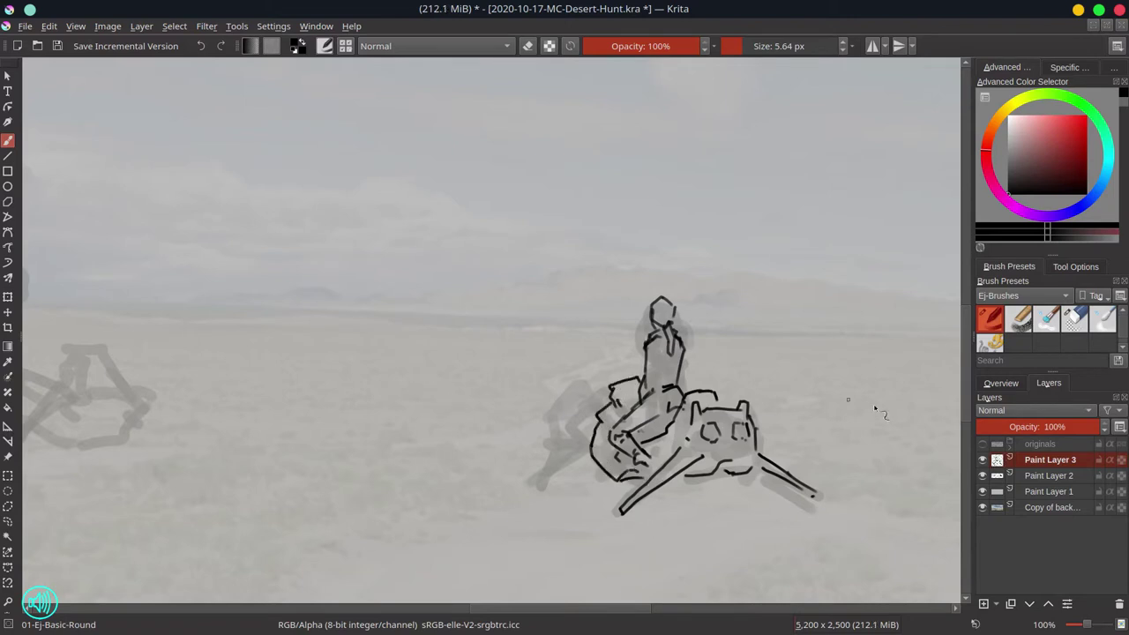
Examine the line drawing in the whole composition with the rough sketch layer hidden and shown again
{"action": "left_click", "coordinate": [982, 475]}
{"action": "mouse_move", "coordinate": [689, 391]}
{"action": "left_mouse_down"}
{"action": "mouse_move", "coordinate": [665, 514]}
{"action": "mouse_move", "coordinate": [703, 469]}
{"action": "mouse_move", "coordinate": [704, 437]}
{"action": "left_mouse_up"}
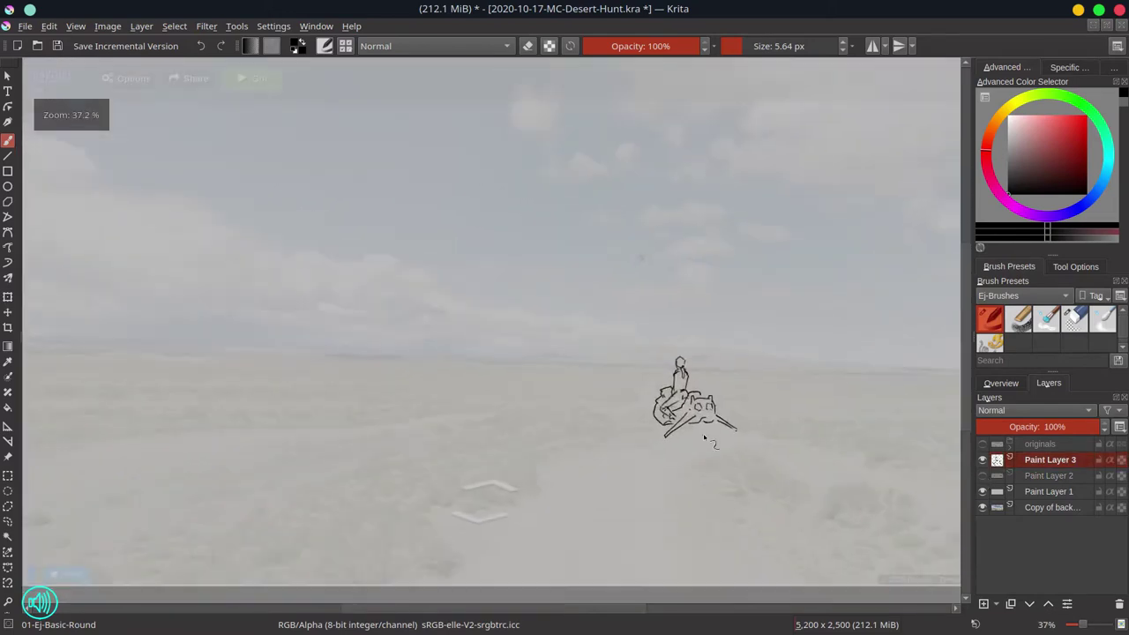
{"action": "left_click", "coordinate": [982, 478]}
{"action": "left_click_drag", "start_coordinate": [614, 442], "coordinate": [716, 481]}
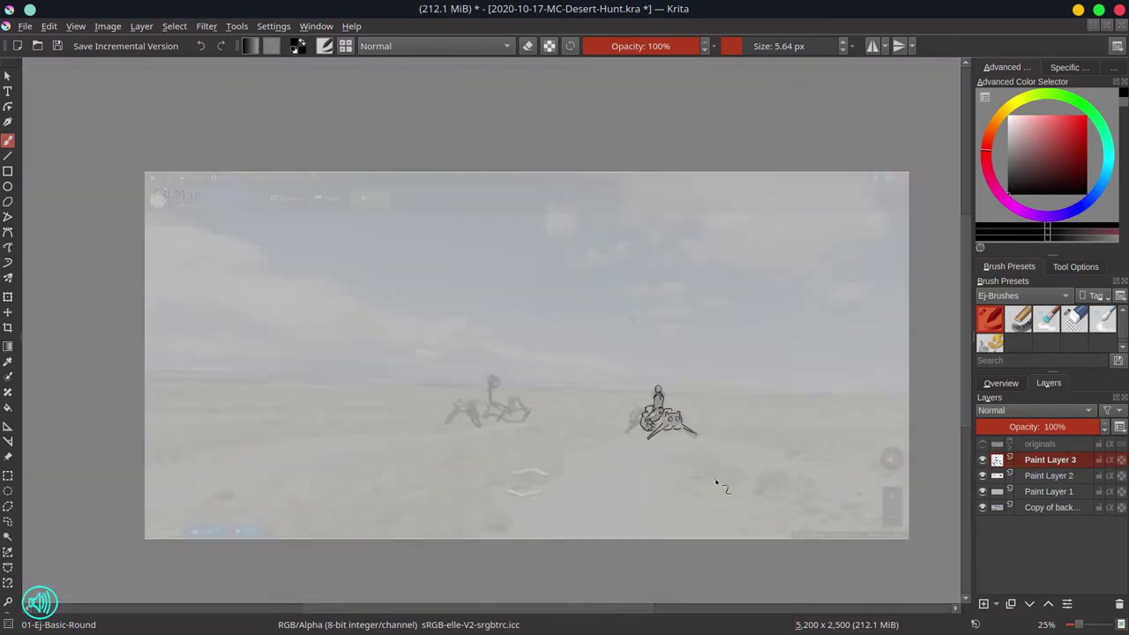
Group the line work layer and the rough sketch layer together
{"action": "left_click", "coordinate": [1056, 477], "text": "shift"}
{"action": "right_click", "coordinate": [1056, 477]}
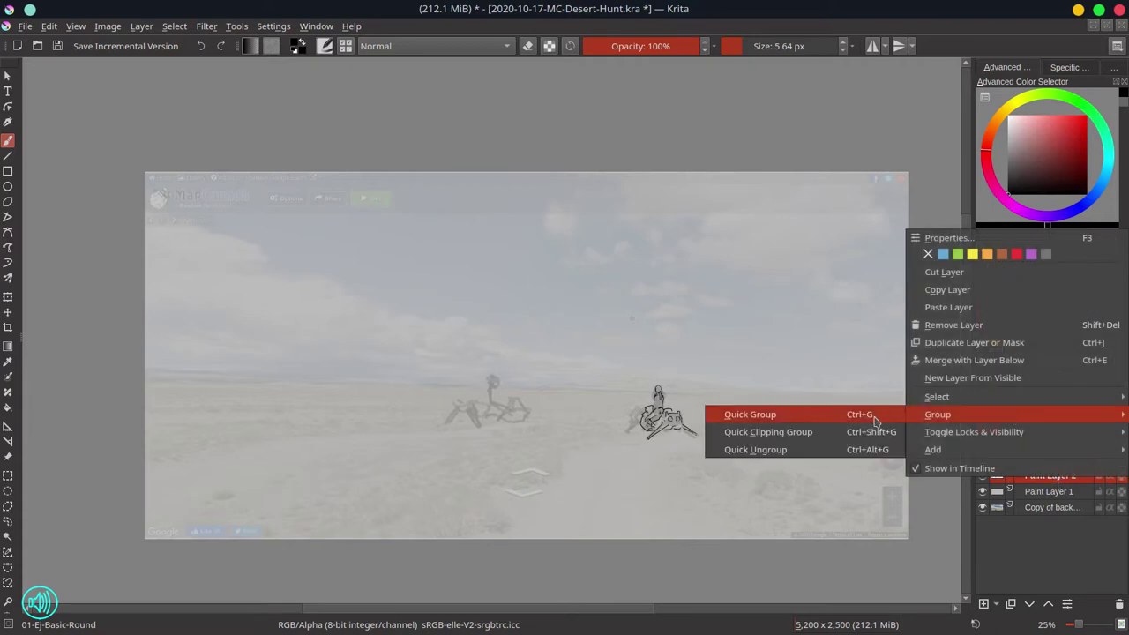
{"action": "left_click", "coordinate": [731, 416]}
Enlarge and reposition the grouped rider sketches, and ungroup the two layers
{"action": "key", "text": "ctrl+t"}
{"action": "mouse_move", "coordinate": [444, 440]}
{"action": "left_mouse_down"}
{"action": "mouse_move", "coordinate": [373, 446]}
{"action": "mouse_move", "coordinate": [356, 461]}
{"action": "mouse_move", "coordinate": [358, 443]}
{"action": "left_mouse_up"}
{"action": "left_click_drag", "start_coordinate": [647, 426], "coordinate": [660, 411]}
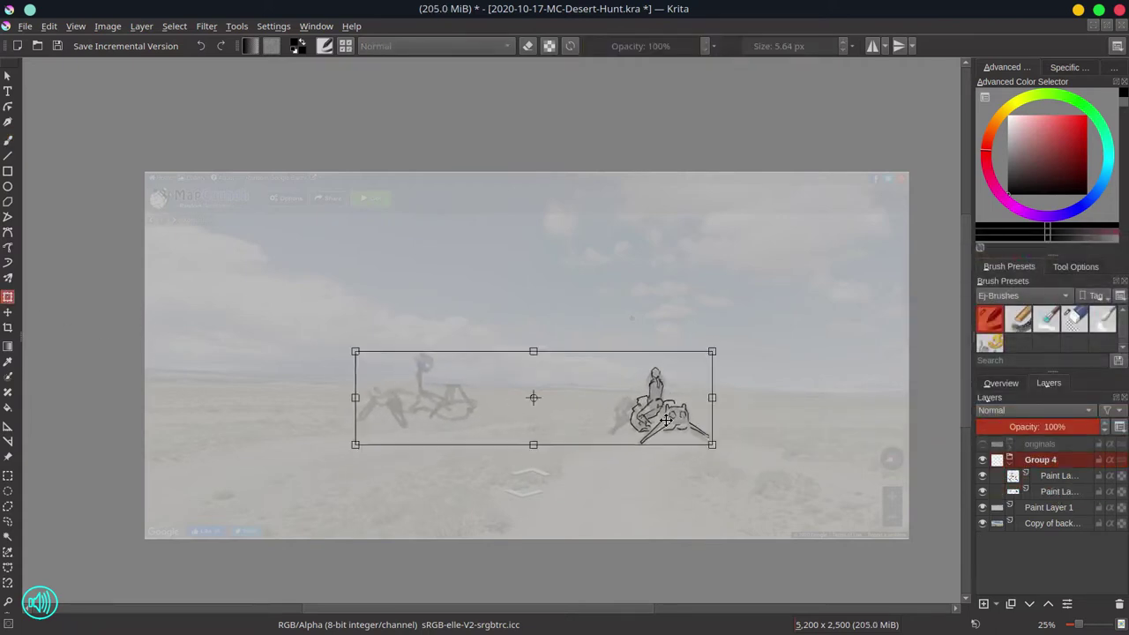
{"action": "key", "text": "Return"}
{"action": "right_click", "coordinate": [1045, 460]}
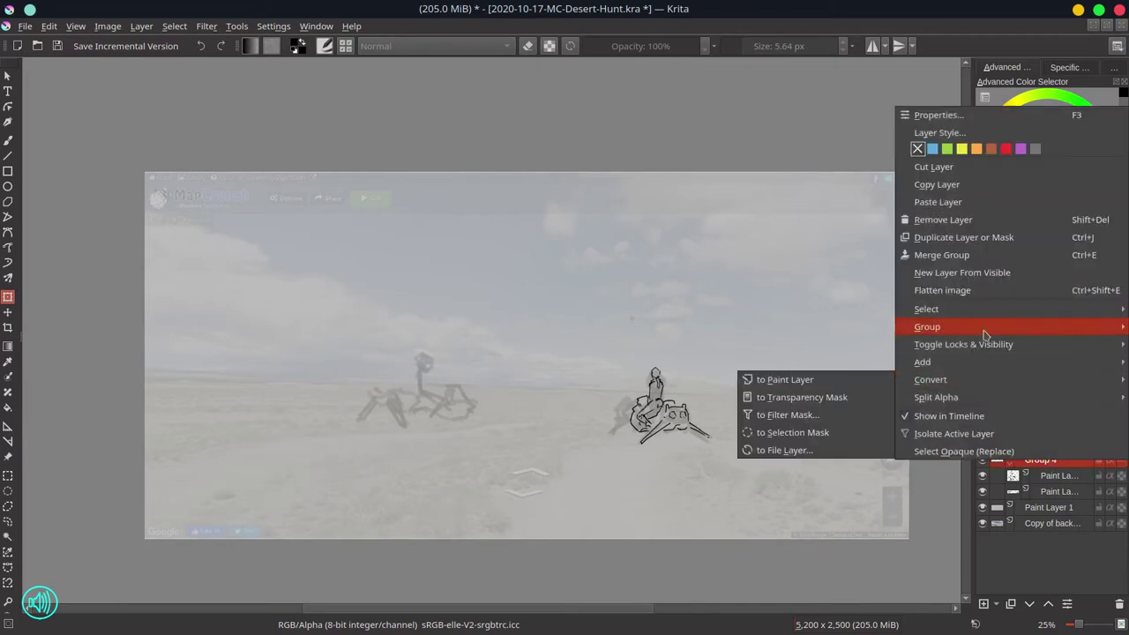
{"action": "left_click", "coordinate": [780, 359]}
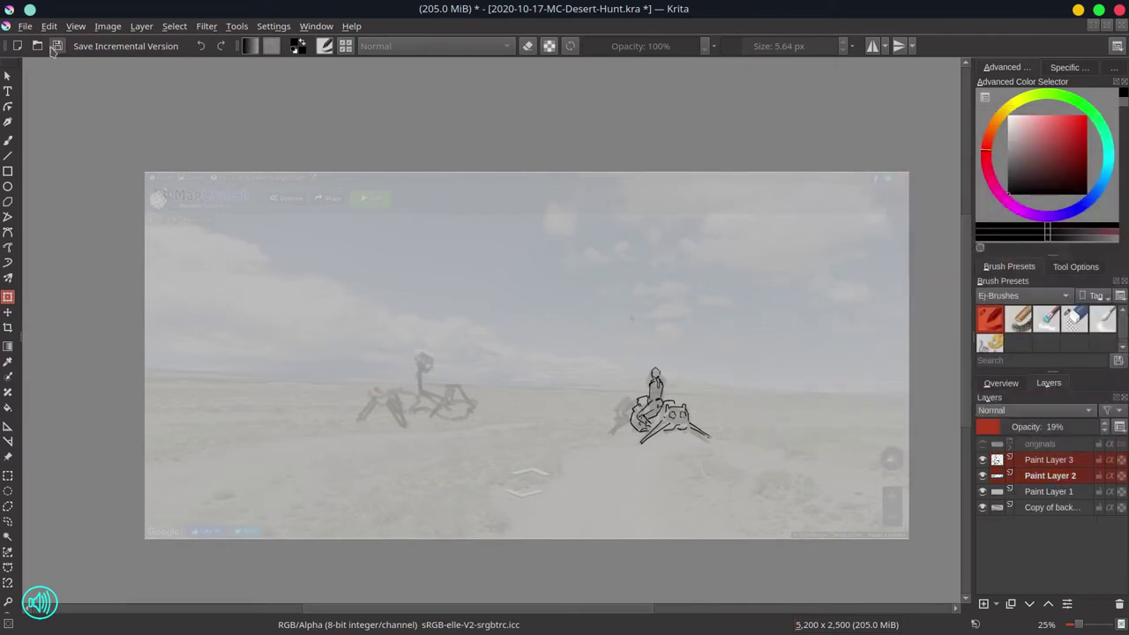
Save the document and move Paint Layer 3 and Paint Layer 2 together toward the right side of the scene
{"action": "left_click", "coordinate": [53, 48]}
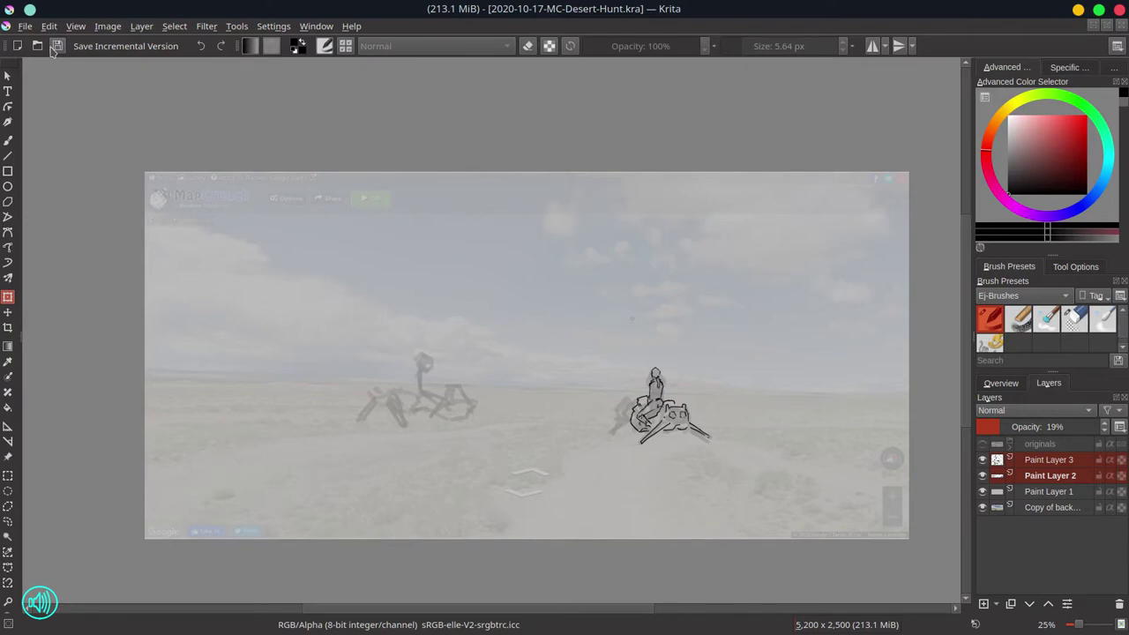
{"action": "left_click", "coordinate": [7, 312]}
{"action": "left_click_drag", "start_coordinate": [688, 435], "coordinate": [793, 434]}
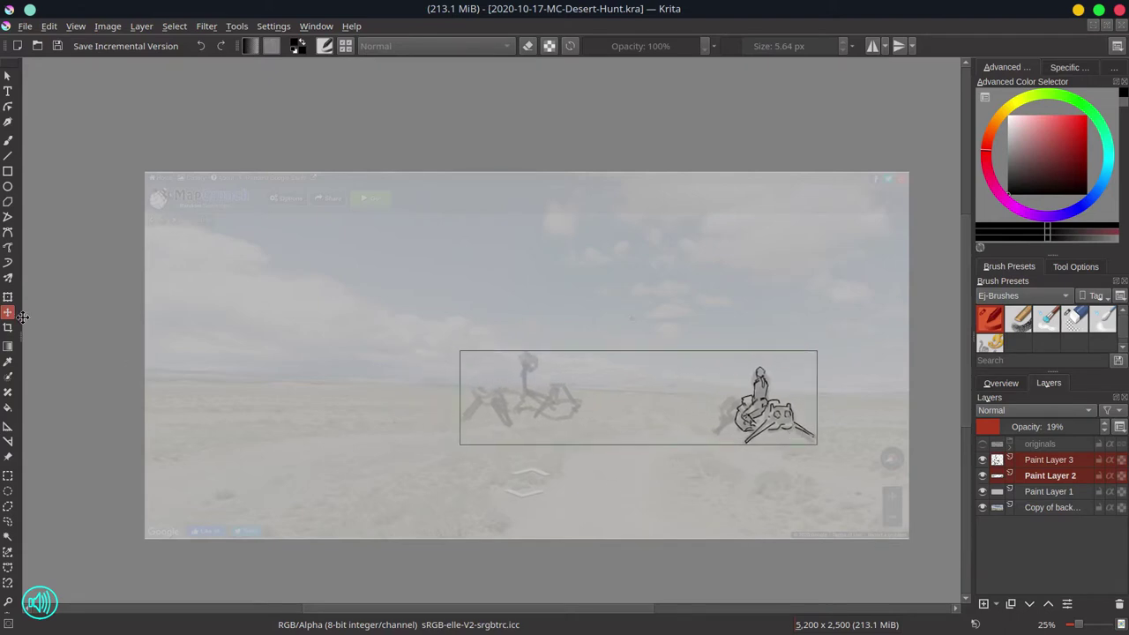
Activate Paint Layer 3 for brushwork and try outlining the left rider's head
{"action": "left_click", "coordinate": [7, 141]}
{"action": "left_click", "coordinate": [1049, 460]}
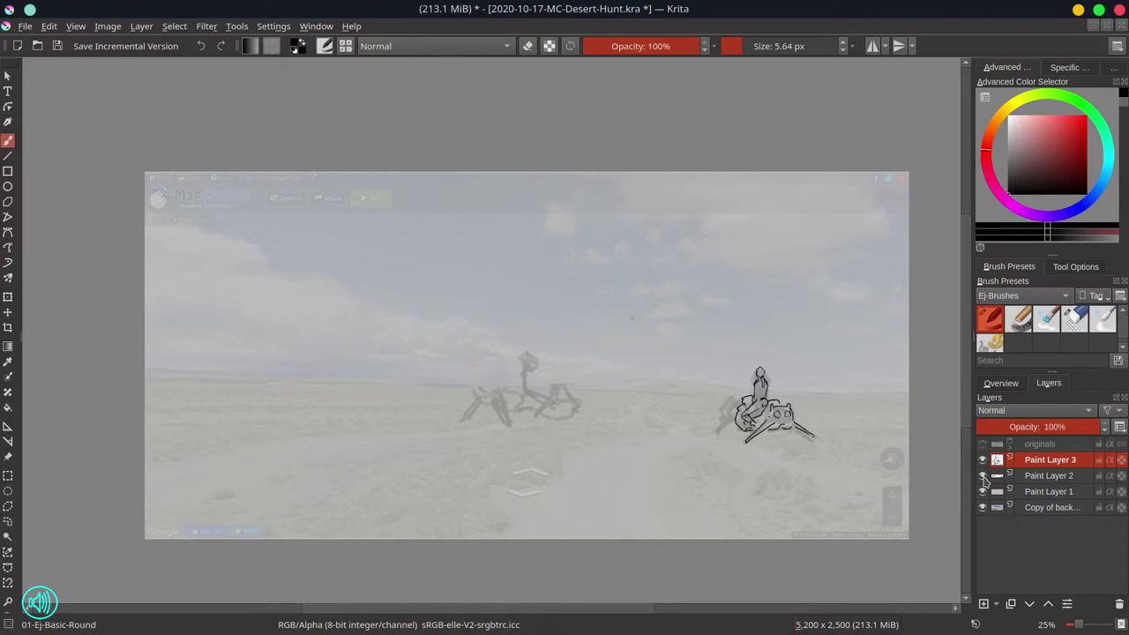
{"action": "left_click_drag", "start_coordinate": [555, 381], "coordinate": [496, 296]}
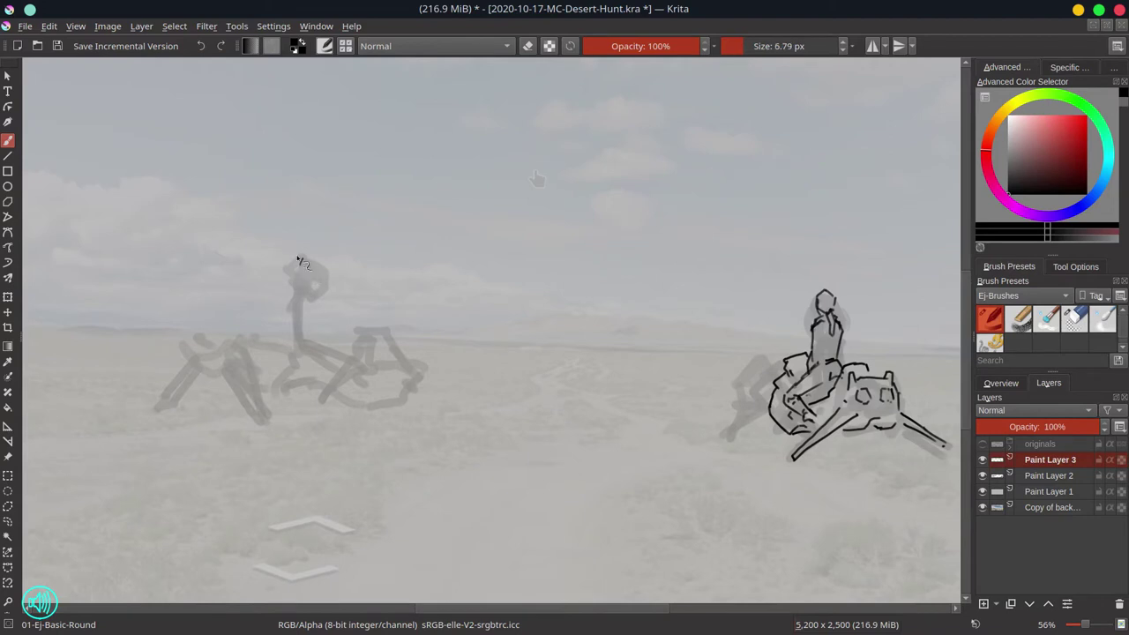
{"action": "mouse_move", "coordinate": [301, 262]}
{"action": "left_mouse_down"}
{"action": "mouse_move", "coordinate": [326, 262]}
{"action": "mouse_move", "coordinate": [313, 254]}
{"action": "mouse_move", "coordinate": [309, 291]}
{"action": "mouse_move", "coordinate": [324, 291]}
{"action": "mouse_move", "coordinate": [280, 300]}
{"action": "mouse_move", "coordinate": [307, 252]}
{"action": "mouse_move", "coordinate": [319, 287]}
{"action": "left_mouse_up"}
{"action": "key", "text": "/"}
{"action": "key", "text": "/"}
{"action": "key", "text": "alt+Tab"}
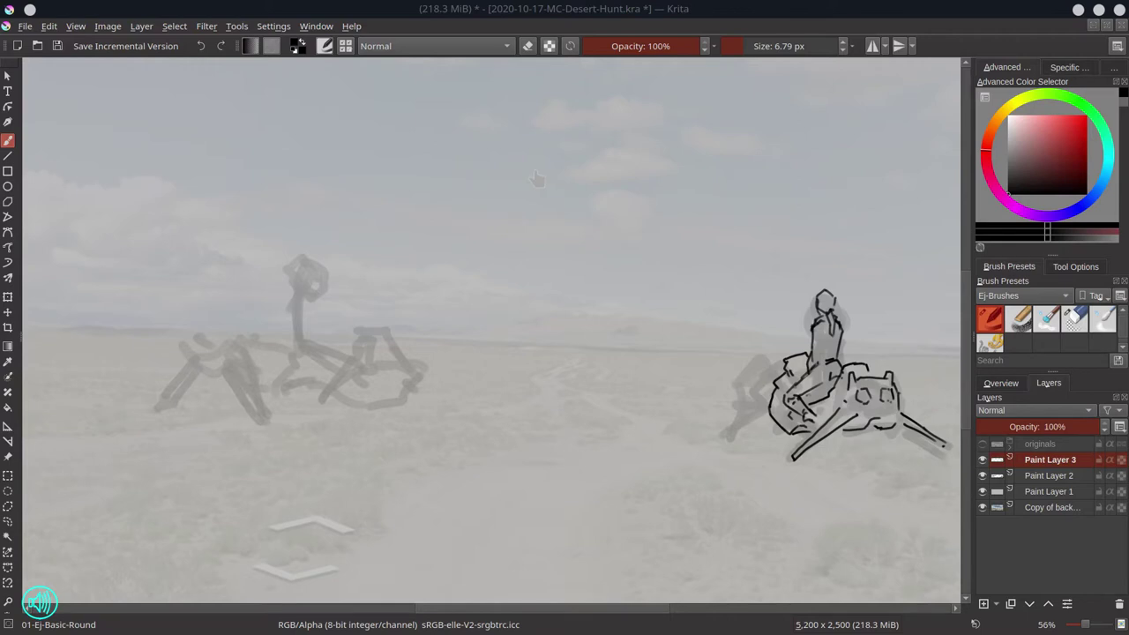
Show the canvas overview and mirror the canvas view horizontally
{"action": "left_click", "coordinate": [1000, 383]}
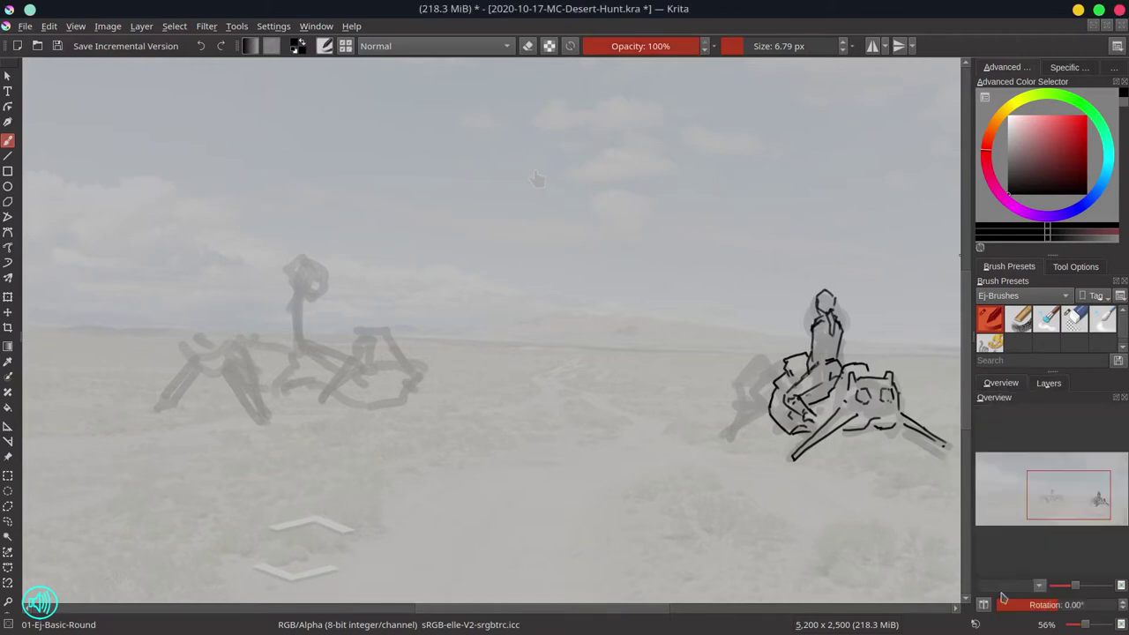
{"action": "key", "text": "m"}
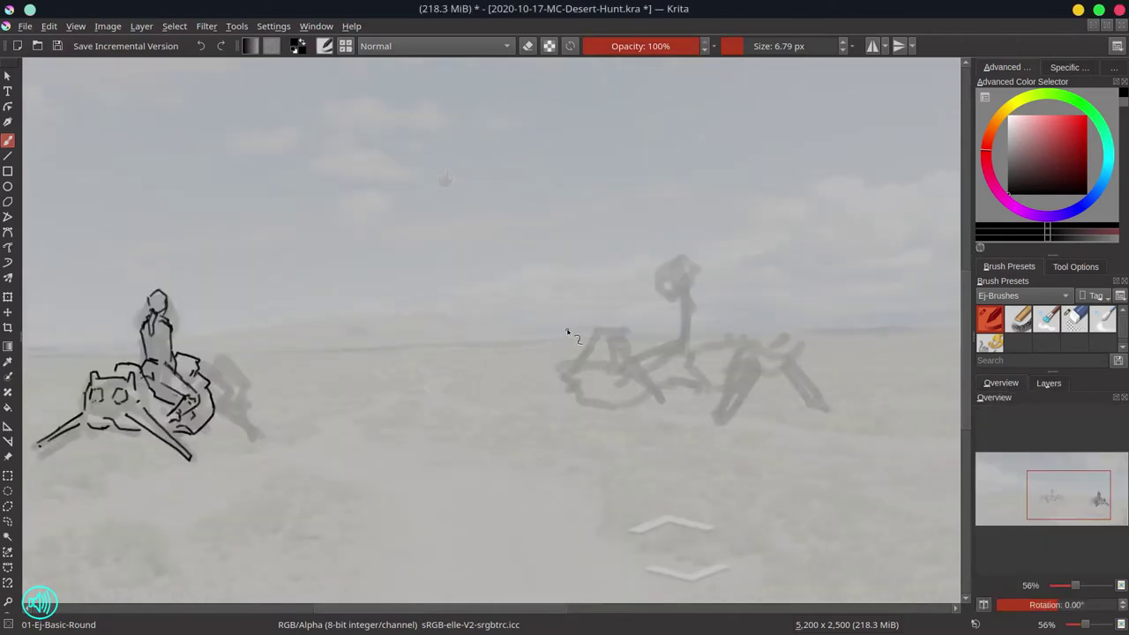
Try to sketch the rider's head with a brimmed hat over the unlined rough figure
{"action": "left_click_drag", "start_coordinate": [708, 293], "coordinate": [726, 266]}
{"action": "mouse_move", "coordinate": [641, 251]}
{"action": "left_mouse_down"}
{"action": "mouse_move", "coordinate": [649, 271]}
{"action": "mouse_move", "coordinate": [663, 263]}
{"action": "left_mouse_up"}
{"action": "mouse_move", "coordinate": [665, 252]}
{"action": "left_mouse_down"}
{"action": "mouse_move", "coordinate": [628, 247]}
{"action": "mouse_move", "coordinate": [665, 253]}
{"action": "mouse_move", "coordinate": [628, 248]}
{"action": "mouse_move", "coordinate": [663, 236]}
{"action": "mouse_move", "coordinate": [656, 276]}
{"action": "left_mouse_up"}
{"action": "left_click", "coordinate": [1069, 318]}
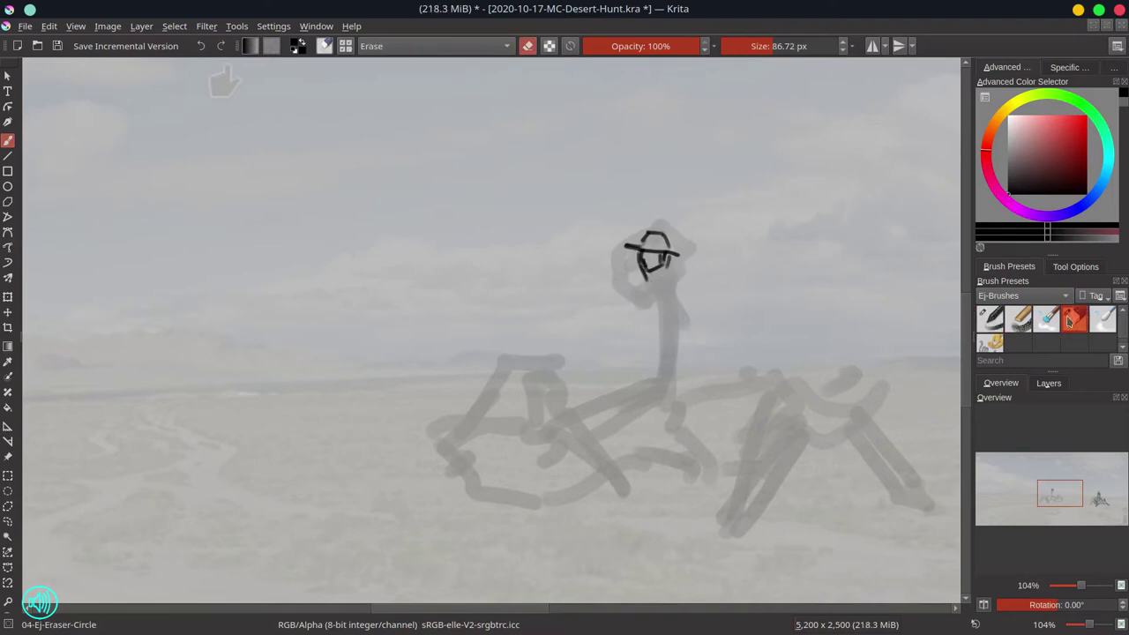
Clear the trial head lines and outline the rider's torso, back and forward arm
{"action": "mouse_move", "coordinate": [639, 237]}
{"action": "left_mouse_down"}
{"action": "mouse_move", "coordinate": [657, 264]}
{"action": "mouse_move", "coordinate": [645, 346]}
{"action": "mouse_move", "coordinate": [630, 370]}
{"action": "left_mouse_up"}
{"action": "left_click", "coordinate": [990, 320]}
{"action": "key", "text": "ctrl+z"}
{"action": "mouse_move", "coordinate": [680, 276]}
{"action": "left_mouse_down"}
{"action": "mouse_move", "coordinate": [698, 312]}
{"action": "mouse_move", "coordinate": [693, 381]}
{"action": "left_mouse_up"}
{"action": "mouse_move", "coordinate": [646, 342]}
{"action": "left_mouse_down"}
{"action": "mouse_move", "coordinate": [627, 380]}
{"action": "mouse_move", "coordinate": [658, 378]}
{"action": "left_mouse_up"}
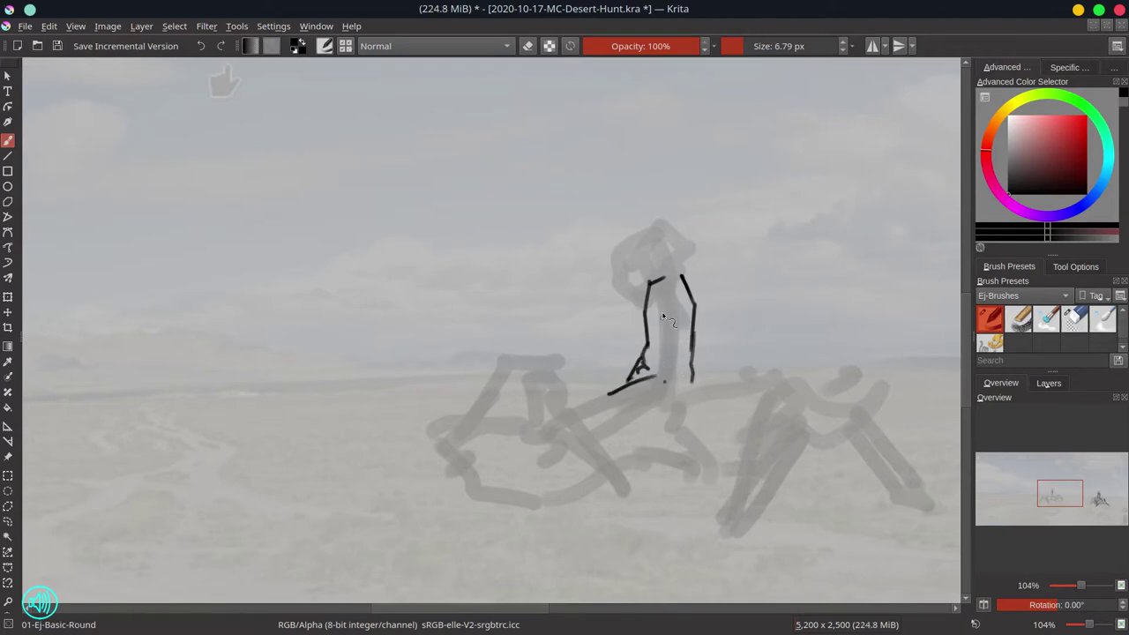
{"action": "left_click_drag", "start_coordinate": [681, 274], "coordinate": [694, 302]}
Outline the seated rider's thigh and knee, and mark the hip and elbow
{"action": "mouse_move", "coordinate": [619, 390]}
{"action": "left_mouse_down"}
{"action": "mouse_move", "coordinate": [597, 429]}
{"action": "mouse_move", "coordinate": [610, 424]}
{"action": "mouse_move", "coordinate": [590, 405]}
{"action": "mouse_move", "coordinate": [594, 432]}
{"action": "mouse_move", "coordinate": [650, 413]}
{"action": "left_mouse_up"}
{"action": "left_click", "coordinate": [1074, 320]}
{"action": "left_click", "coordinate": [989, 319]}
{"action": "left_click_drag", "start_coordinate": [675, 392], "coordinate": [691, 386]}
{"action": "left_click", "coordinate": [673, 384]}
{"action": "left_click", "coordinate": [658, 369]}
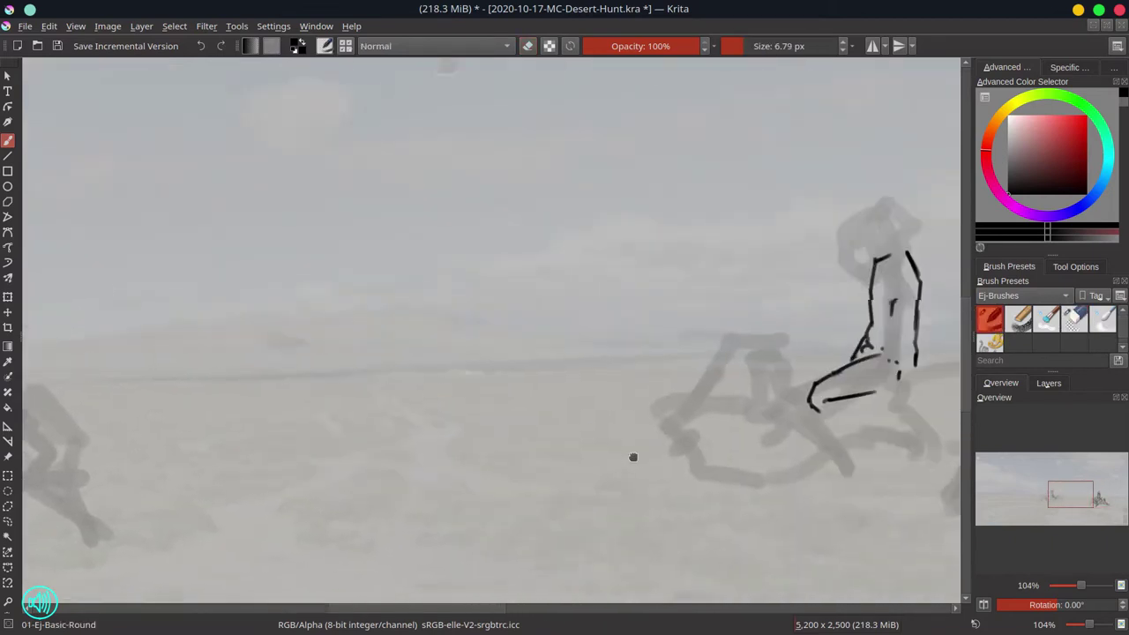
{"action": "left_click_drag", "start_coordinate": [632, 456], "coordinate": [518, 441]}
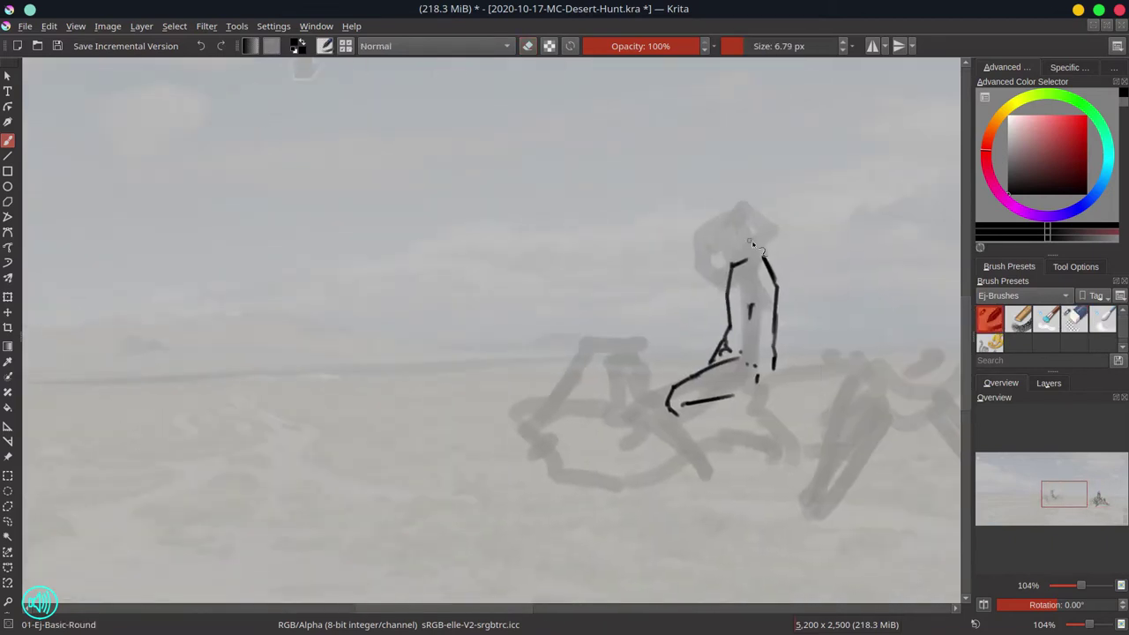
Draw the rider's head with a flat-brimmed hat above the torso
{"action": "mouse_move", "coordinate": [731, 240]}
{"action": "left_mouse_down"}
{"action": "mouse_move", "coordinate": [732, 259]}
{"action": "mouse_move", "coordinate": [739, 237]}
{"action": "mouse_move", "coordinate": [711, 235]}
{"action": "mouse_move", "coordinate": [782, 245]}
{"action": "mouse_move", "coordinate": [731, 274]}
{"action": "mouse_move", "coordinate": [727, 327]}
{"action": "left_mouse_up"}
{"action": "left_click", "coordinate": [1075, 318]}
{"action": "left_click", "coordinate": [989, 318]}
{"action": "mouse_move", "coordinate": [729, 242]}
{"action": "left_mouse_down"}
{"action": "mouse_move", "coordinate": [739, 264]}
{"action": "mouse_move", "coordinate": [756, 254]}
{"action": "left_mouse_up"}
{"action": "left_click_drag", "start_coordinate": [747, 264], "coordinate": [730, 274]}
Erase the stiff shoulder lines and redraw the rider's shoulders and front arm
{"action": "left_click", "coordinate": [1075, 318]}
{"action": "left_click_drag", "start_coordinate": [796, 284], "coordinate": [779, 275]}
{"action": "mouse_move", "coordinate": [761, 254]}
{"action": "left_mouse_down"}
{"action": "mouse_move", "coordinate": [787, 298]}
{"action": "mouse_move", "coordinate": [776, 347]}
{"action": "left_mouse_up"}
{"action": "left_click", "coordinate": [989, 319]}
{"action": "left_click_drag", "start_coordinate": [730, 272], "coordinate": [723, 355]}
{"action": "key", "text": "/"}
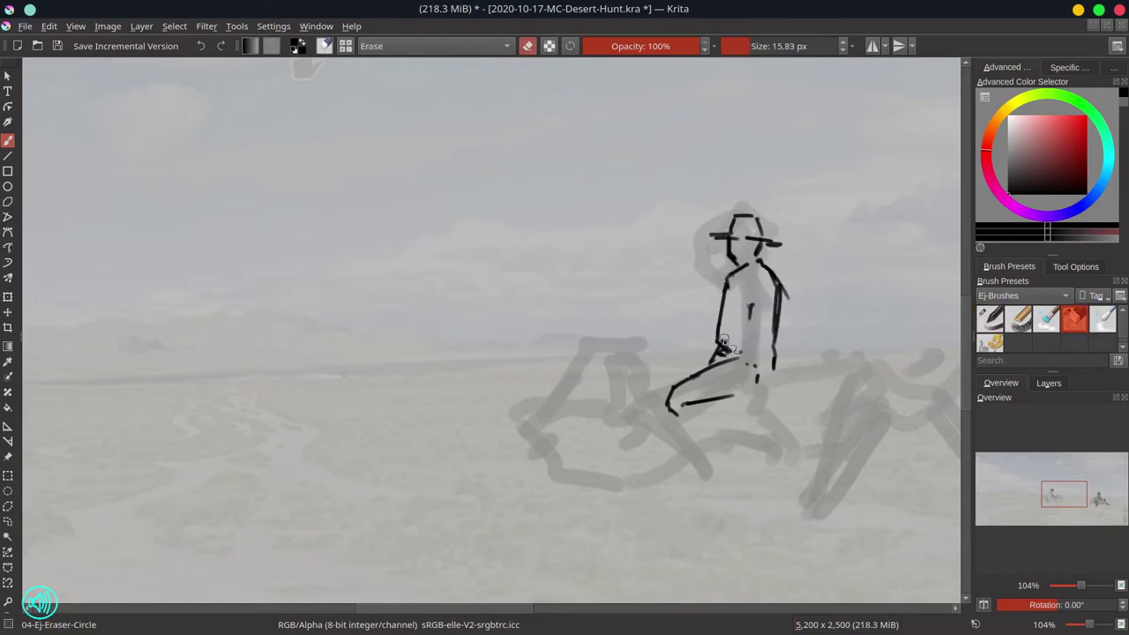
Clean up stray lines at the rider's back and elbow, and refine the inner arm and hand
{"action": "key", "text": "/"}
{"action": "key", "text": "/"}
{"action": "mouse_move", "coordinate": [739, 307]}
{"action": "left_mouse_down"}
{"action": "mouse_move", "coordinate": [732, 346]}
{"action": "mouse_move", "coordinate": [754, 323]}
{"action": "left_mouse_up"}
{"action": "left_click_drag", "start_coordinate": [787, 277], "coordinate": [787, 298]}
{"action": "mouse_move", "coordinate": [739, 354]}
{"action": "left_mouse_down"}
{"action": "mouse_move", "coordinate": [735, 317]}
{"action": "mouse_move", "coordinate": [738, 353]}
{"action": "left_mouse_up"}
{"action": "key", "text": "/"}
Draw the underside of the rider's thigh and both bent lower legs with feet
{"action": "mouse_move", "coordinate": [683, 398]}
{"action": "left_mouse_down"}
{"action": "mouse_move", "coordinate": [690, 428]}
{"action": "mouse_move", "coordinate": [721, 436]}
{"action": "left_mouse_up"}
{"action": "left_click_drag", "start_coordinate": [732, 395], "coordinate": [756, 380]}
{"action": "left_click_drag", "start_coordinate": [722, 437], "coordinate": [736, 471]}
{"action": "mouse_move", "coordinate": [739, 426]}
{"action": "left_mouse_down"}
{"action": "mouse_move", "coordinate": [754, 452]}
{"action": "mouse_move", "coordinate": [742, 473]}
{"action": "mouse_move", "coordinate": [763, 476]}
{"action": "left_mouse_up"}
{"action": "mouse_move", "coordinate": [728, 464]}
{"action": "left_mouse_down"}
{"action": "mouse_move", "coordinate": [761, 475]}
{"action": "mouse_move", "coordinate": [737, 490]}
{"action": "left_mouse_up"}
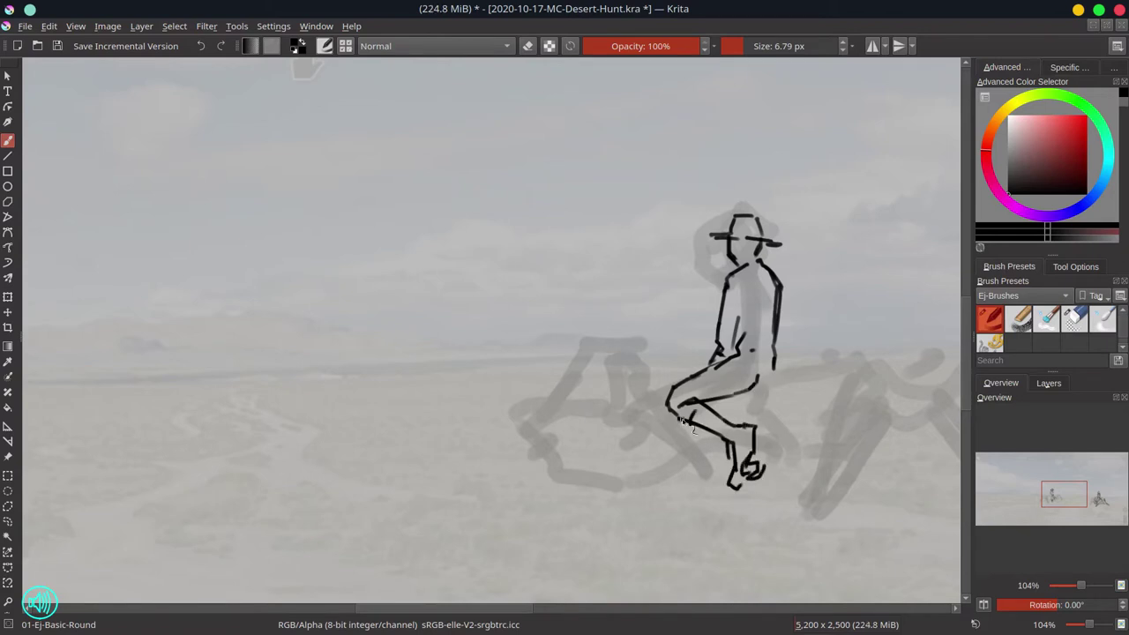
Draw the handlebar assembly and the sloping front head section of the hatted rider's vehicle
{"action": "mouse_move", "coordinate": [631, 365]}
{"action": "left_mouse_down"}
{"action": "mouse_move", "coordinate": [645, 377]}
{"action": "mouse_move", "coordinate": [663, 352]}
{"action": "mouse_move", "coordinate": [670, 371]}
{"action": "mouse_move", "coordinate": [614, 376]}
{"action": "mouse_move", "coordinate": [706, 353]}
{"action": "left_mouse_up"}
{"action": "mouse_move", "coordinate": [611, 348]}
{"action": "left_mouse_down"}
{"action": "mouse_move", "coordinate": [575, 401]}
{"action": "mouse_move", "coordinate": [609, 396]}
{"action": "mouse_move", "coordinate": [649, 362]}
{"action": "left_mouse_up"}
{"action": "left_click_drag", "start_coordinate": [626, 375], "coordinate": [614, 384]}
{"action": "mouse_move", "coordinate": [704, 371]}
{"action": "left_mouse_down"}
{"action": "mouse_move", "coordinate": [611, 420]}
{"action": "mouse_move", "coordinate": [573, 398]}
{"action": "mouse_move", "coordinate": [536, 420]}
{"action": "mouse_move", "coordinate": [550, 450]}
{"action": "left_mouse_up"}
{"action": "left_click_drag", "start_coordinate": [667, 370], "coordinate": [638, 377]}
{"action": "key", "text": "ctrl+z"}
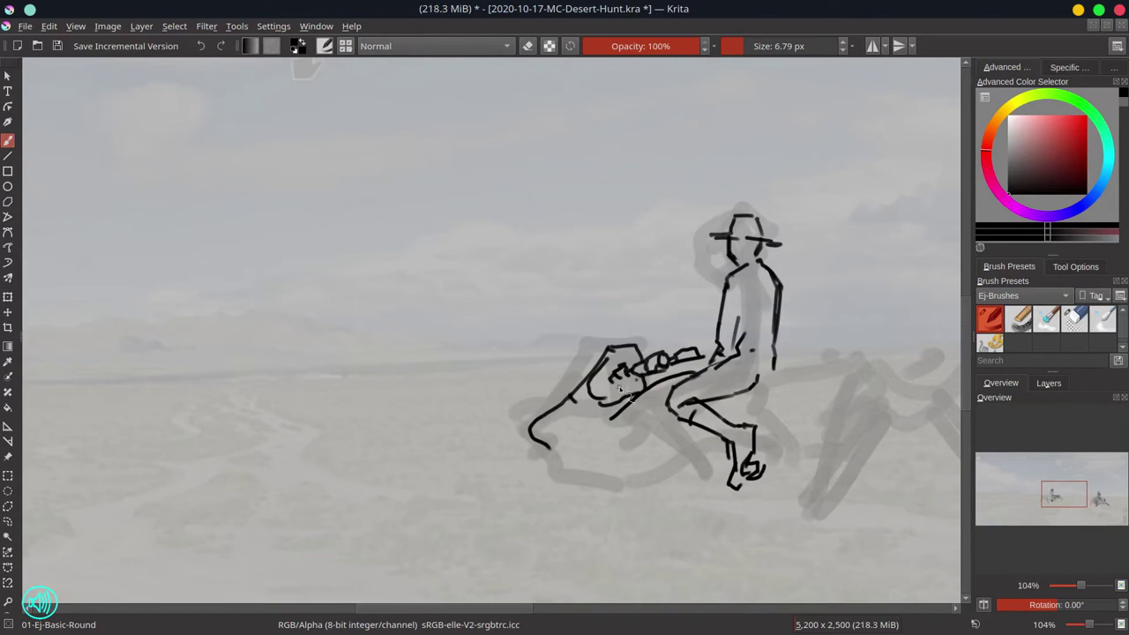
Outline the vehicle's rounded lower body from the front section back to the rider's feet
{"action": "left_click_drag", "start_coordinate": [585, 478], "coordinate": [634, 482]}
{"action": "mouse_move", "coordinate": [612, 419]}
{"action": "left_mouse_down"}
{"action": "mouse_move", "coordinate": [603, 431]}
{"action": "mouse_move", "coordinate": [574, 412]}
{"action": "mouse_move", "coordinate": [620, 436]}
{"action": "left_mouse_up"}
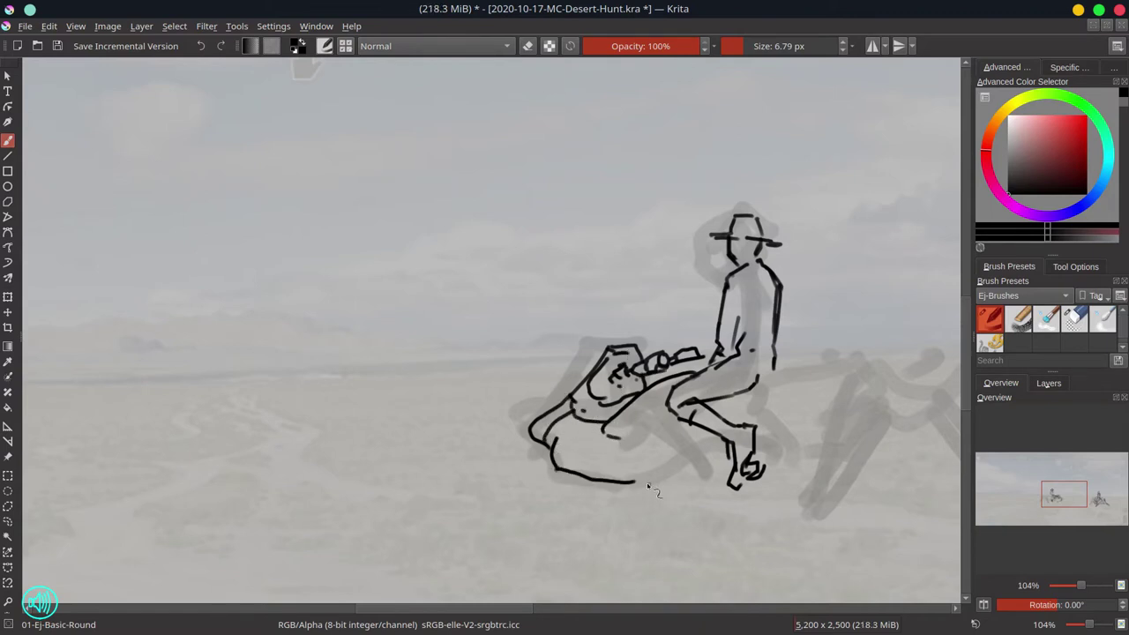
{"action": "left_click_drag", "start_coordinate": [646, 479], "coordinate": [728, 448]}
Erase and rework the lines around the rider's thigh and the vehicle's seat
{"action": "mouse_move", "coordinate": [659, 385]}
{"action": "left_mouse_down"}
{"action": "mouse_move", "coordinate": [728, 412]}
{"action": "mouse_move", "coordinate": [831, 370]}
{"action": "mouse_move", "coordinate": [725, 396]}
{"action": "left_mouse_up"}
{"action": "key", "text": "slash"}
{"action": "mouse_move", "coordinate": [765, 413]}
{"action": "left_mouse_down"}
{"action": "mouse_move", "coordinate": [734, 411]}
{"action": "mouse_move", "coordinate": [798, 364]}
{"action": "mouse_move", "coordinate": [733, 399]}
{"action": "mouse_move", "coordinate": [722, 380]}
{"action": "mouse_move", "coordinate": [695, 418]}
{"action": "left_mouse_up"}
{"action": "key", "text": "slash"}
{"action": "left_click", "coordinate": [1073, 319]}
{"action": "left_click", "coordinate": [988, 322]}
Draw a long narrow upright scabbard behind the rider's leg with a stock sticking out of its upper end
{"action": "left_click_drag", "start_coordinate": [700, 377], "coordinate": [717, 385]}
{"action": "left_click_drag", "start_coordinate": [702, 395], "coordinate": [696, 486]}
{"action": "left_click_drag", "start_coordinate": [695, 415], "coordinate": [691, 488]}
{"action": "left_click_drag", "start_coordinate": [672, 468], "coordinate": [681, 468]}
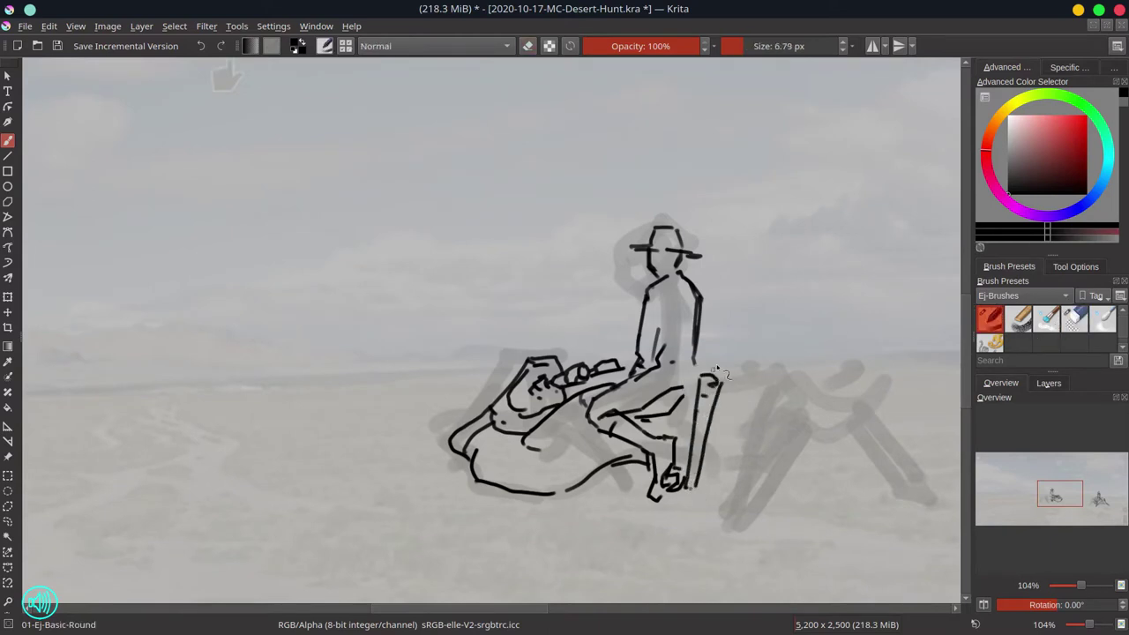
{"action": "left_click_drag", "start_coordinate": [704, 375], "coordinate": [712, 367]}
{"action": "left_click_drag", "start_coordinate": [711, 374], "coordinate": [722, 378]}
{"action": "mouse_move", "coordinate": [711, 367]}
{"action": "left_mouse_down"}
{"action": "mouse_move", "coordinate": [722, 321]}
{"action": "mouse_move", "coordinate": [725, 370]}
{"action": "mouse_move", "coordinate": [706, 367]}
{"action": "mouse_move", "coordinate": [738, 367]}
{"action": "left_mouse_up"}
Draw the vehicle's arched rear body, its near rear leg and the round joint at the tail end
{"action": "left_click_drag", "start_coordinate": [801, 480], "coordinate": [753, 452]}
{"action": "mouse_move", "coordinate": [703, 372]}
{"action": "left_mouse_down"}
{"action": "mouse_move", "coordinate": [668, 496]}
{"action": "mouse_move", "coordinate": [681, 491]}
{"action": "mouse_move", "coordinate": [739, 365]}
{"action": "left_mouse_up"}
{"action": "mouse_move", "coordinate": [681, 343]}
{"action": "left_mouse_down"}
{"action": "mouse_move", "coordinate": [776, 333]}
{"action": "mouse_move", "coordinate": [772, 370]}
{"action": "mouse_move", "coordinate": [799, 349]}
{"action": "mouse_move", "coordinate": [800, 388]}
{"action": "mouse_move", "coordinate": [785, 346]}
{"action": "mouse_move", "coordinate": [797, 379]}
{"action": "left_mouse_up"}
{"action": "left_click", "coordinate": [1074, 320]}
{"action": "mouse_move", "coordinate": [783, 337]}
{"action": "left_mouse_down"}
{"action": "mouse_move", "coordinate": [803, 393]}
{"action": "mouse_move", "coordinate": [777, 366]}
{"action": "mouse_move", "coordinate": [801, 392]}
{"action": "left_mouse_up"}
{"action": "left_click", "coordinate": [990, 319]}
{"action": "key", "text": "ctrl+z"}
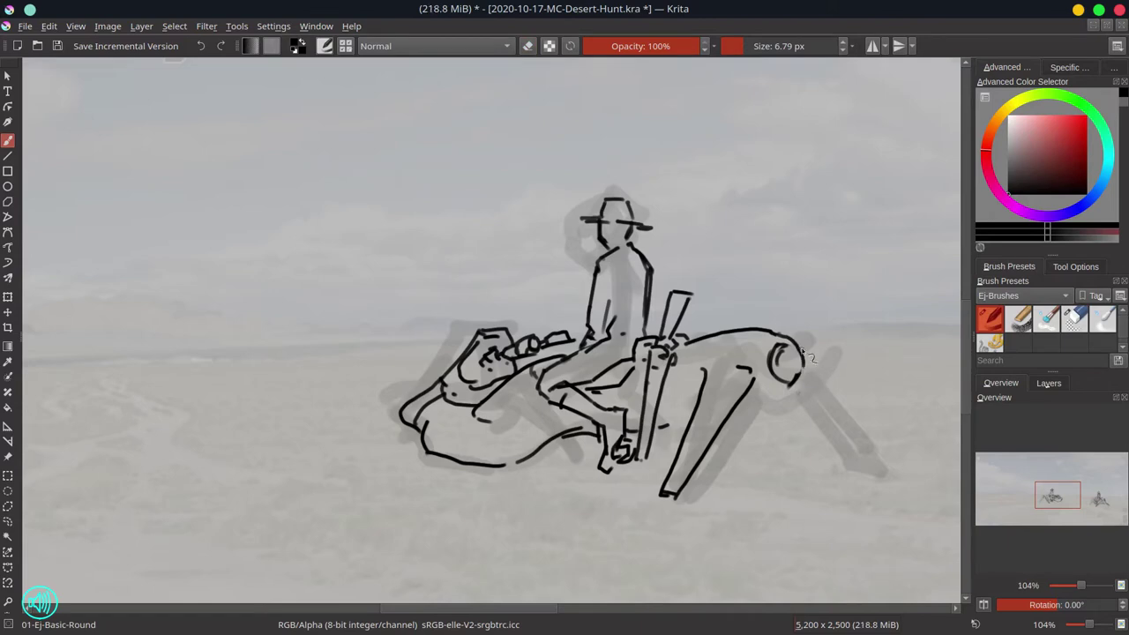
Draw the vehicle's outstretched far rear leg and the underside line of its rear body
{"action": "mouse_move", "coordinate": [797, 339]}
{"action": "left_mouse_down"}
{"action": "mouse_move", "coordinate": [801, 390]}
{"action": "mouse_move", "coordinate": [807, 377]}
{"action": "mouse_move", "coordinate": [852, 429]}
{"action": "left_mouse_up"}
{"action": "key", "text": "ctrl+z"}
{"action": "left_click_drag", "start_coordinate": [814, 376], "coordinate": [872, 447]}
{"action": "left_click_drag", "start_coordinate": [801, 399], "coordinate": [880, 459]}
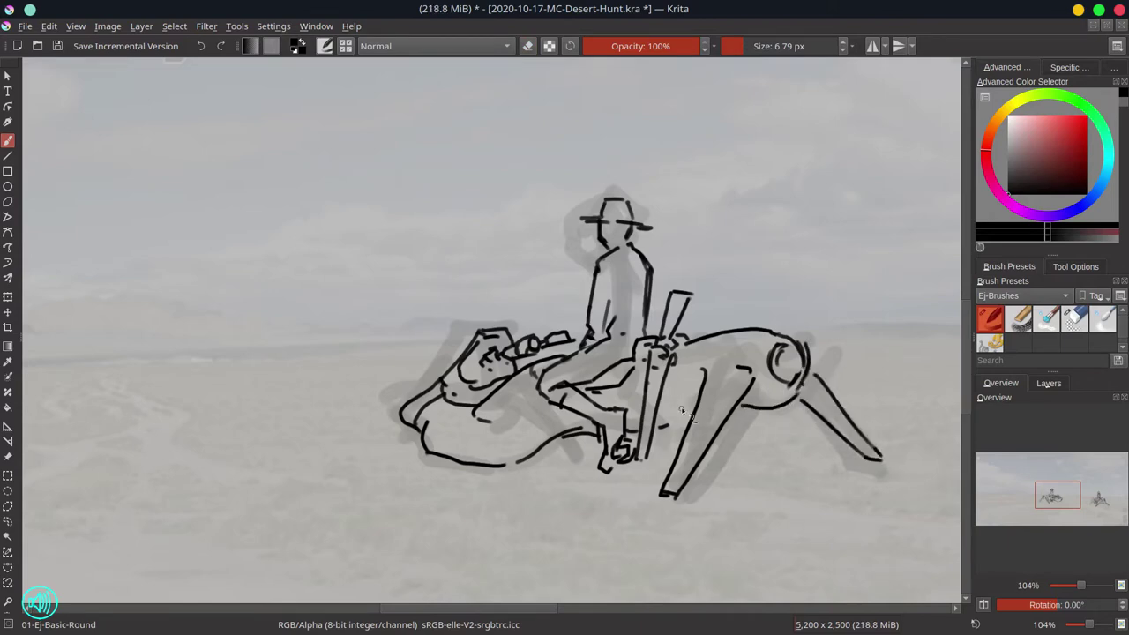
{"action": "mouse_move", "coordinate": [678, 395]}
{"action": "left_mouse_down"}
{"action": "mouse_move", "coordinate": [681, 429]}
{"action": "mouse_move", "coordinate": [683, 367]}
{"action": "mouse_move", "coordinate": [707, 346]}
{"action": "left_mouse_up"}
Redraw the two round eyes on the front-facing vehicle with thick dark rings
{"action": "scroll", "coordinate": [379, 506], "scroll_direction": "down", "scroll_amount": 2}
{"action": "left_click_drag", "start_coordinate": [379, 506], "coordinate": [673, 458]}
{"action": "scroll", "coordinate": [268, 418], "scroll_direction": "up", "scroll_amount": 1}
{"action": "mouse_move", "coordinate": [194, 409]}
{"action": "left_mouse_down"}
{"action": "mouse_move", "coordinate": [219, 410]}
{"action": "mouse_move", "coordinate": [208, 426]}
{"action": "left_mouse_up"}
{"action": "mouse_move", "coordinate": [184, 430]}
{"action": "left_mouse_down"}
{"action": "mouse_move", "coordinate": [226, 429]}
{"action": "mouse_move", "coordinate": [215, 411]}
{"action": "left_mouse_up"}
{"action": "key", "text": "ctrl+z"}
{"action": "left_click_drag", "start_coordinate": [188, 409], "coordinate": [185, 425]}
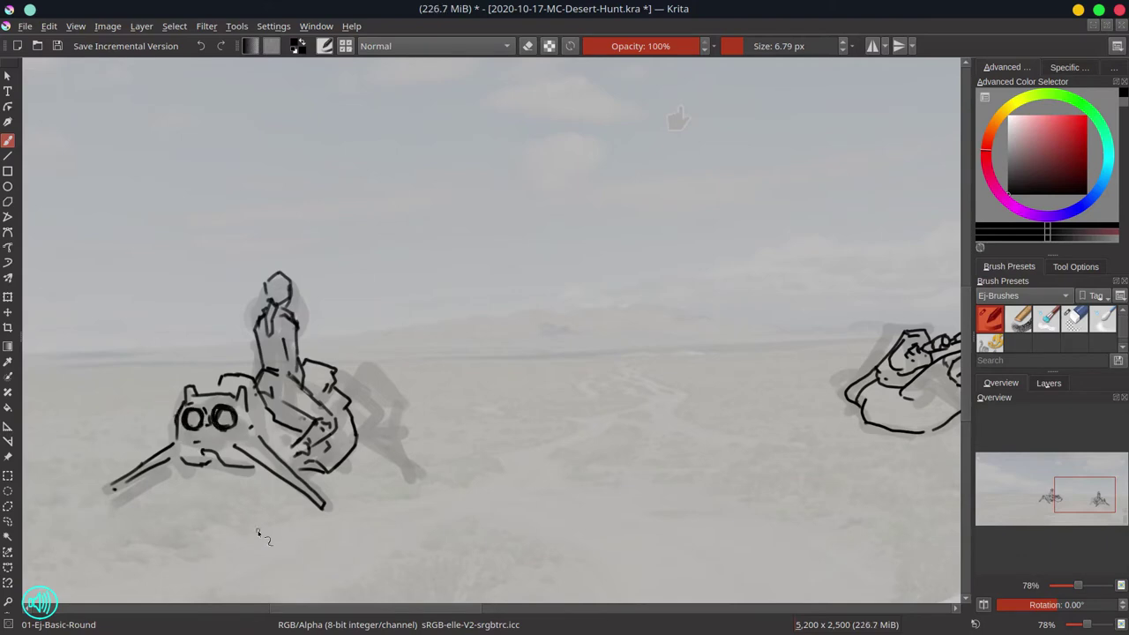
Examine the line drawing in the whole composition with Paint Layer 2 hidden
{"action": "left_click_drag", "start_coordinate": [653, 321], "coordinate": [772, 368]}
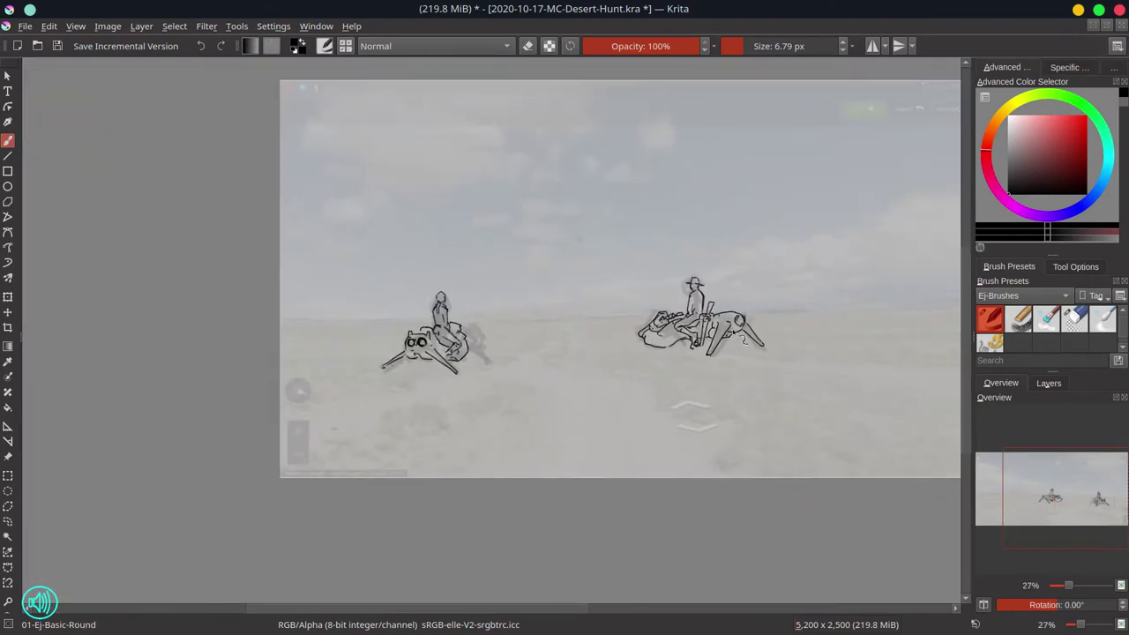
{"action": "left_click", "coordinate": [1049, 385]}
{"action": "left_click", "coordinate": [982, 475]}
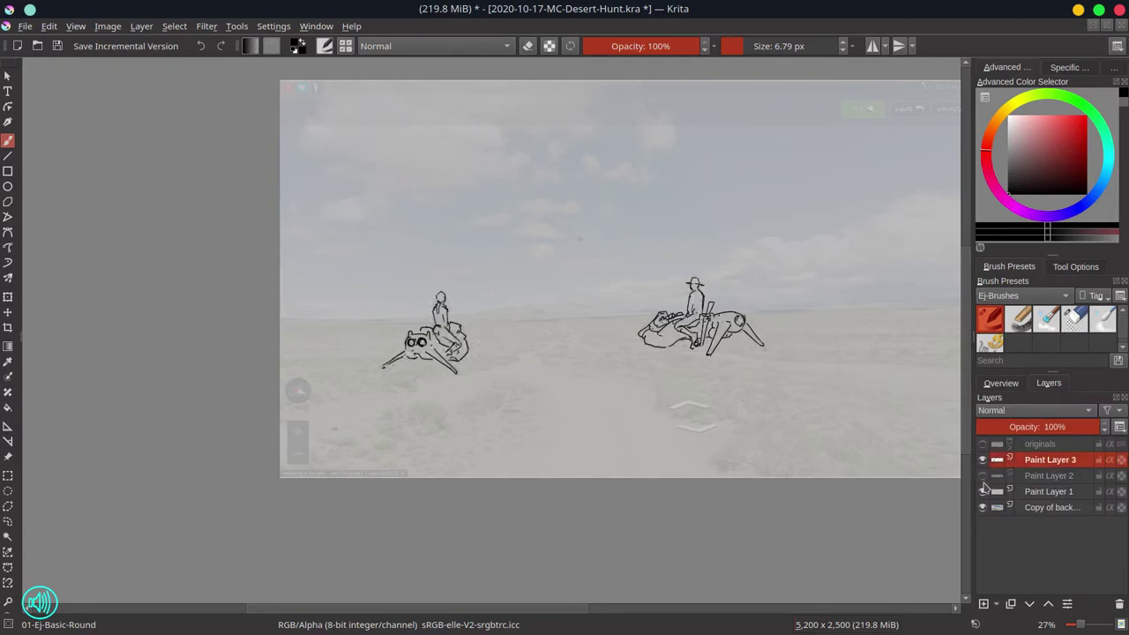
{"action": "left_click", "coordinate": [982, 475]}
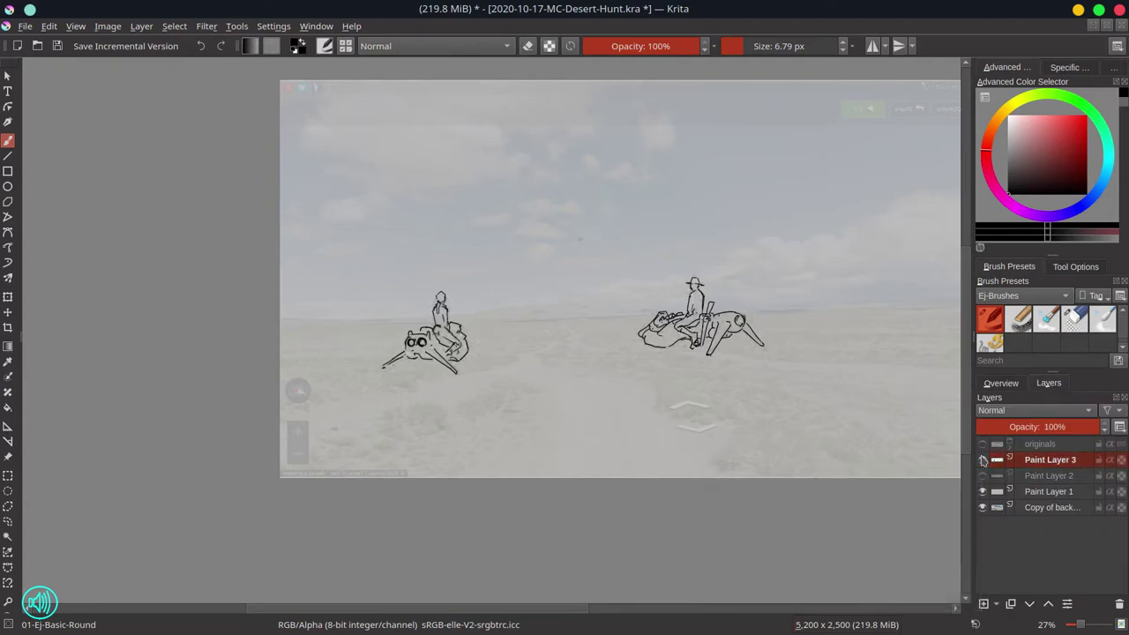
Delete Paint Layer 2 and undo the deletion
{"action": "left_click", "coordinate": [1050, 475]}
{"action": "key", "text": "shift+Delete"}
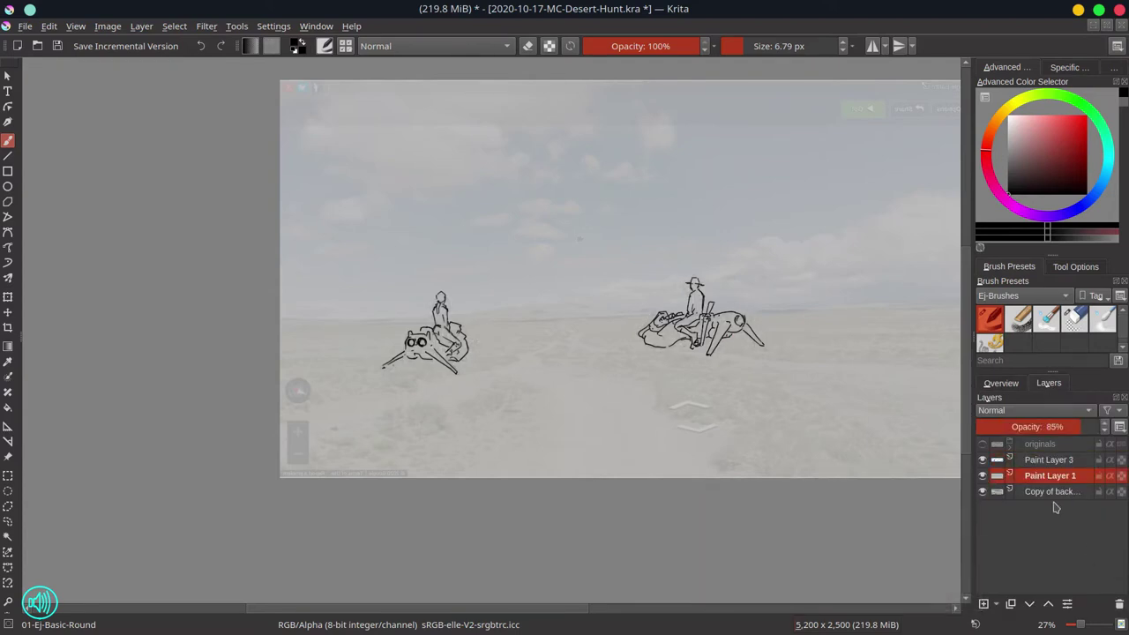
{"action": "key", "text": "ctrl+s"}
{"action": "left_click", "coordinate": [52, 30]}
{"action": "left_click", "coordinate": [72, 46]}
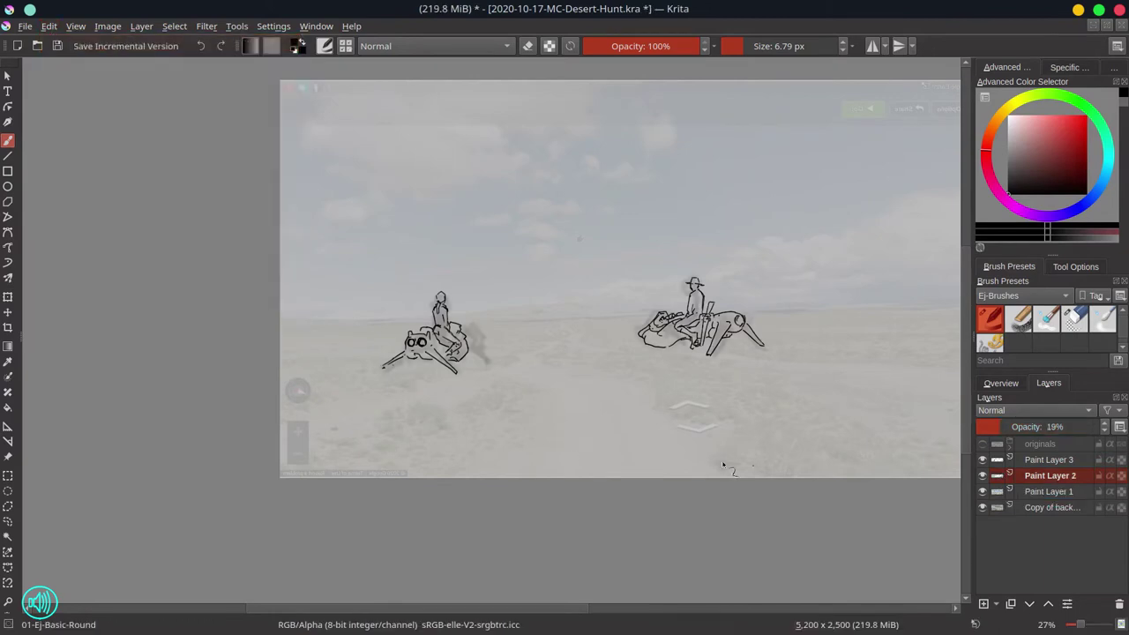
Sketch grass tufts and the edge of a ground patch on Paint Layer 3 in the foreground below the front-facing vehicle
{"action": "left_click", "coordinate": [1050, 459]}
{"action": "scroll", "coordinate": [544, 382], "scroll_direction": "up", "scroll_amount": 2}
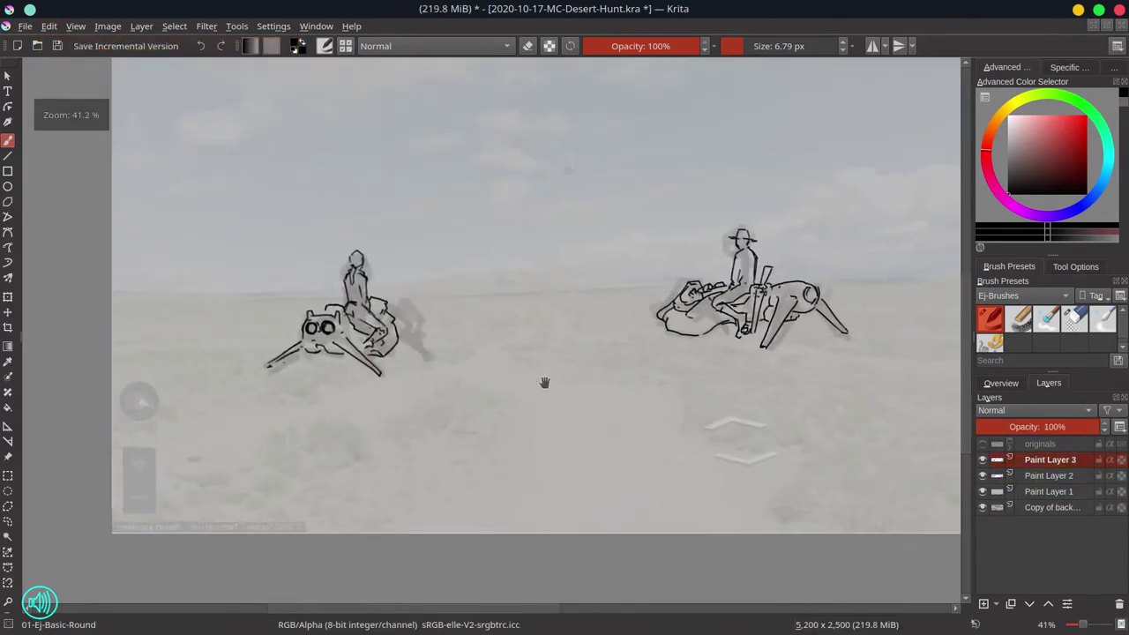
{"action": "left_click_drag", "start_coordinate": [168, 488], "coordinate": [189, 484]}
{"action": "mouse_move", "coordinate": [286, 437]}
{"action": "left_mouse_down"}
{"action": "mouse_move", "coordinate": [309, 427]}
{"action": "mouse_move", "coordinate": [363, 455]}
{"action": "left_mouse_up"}
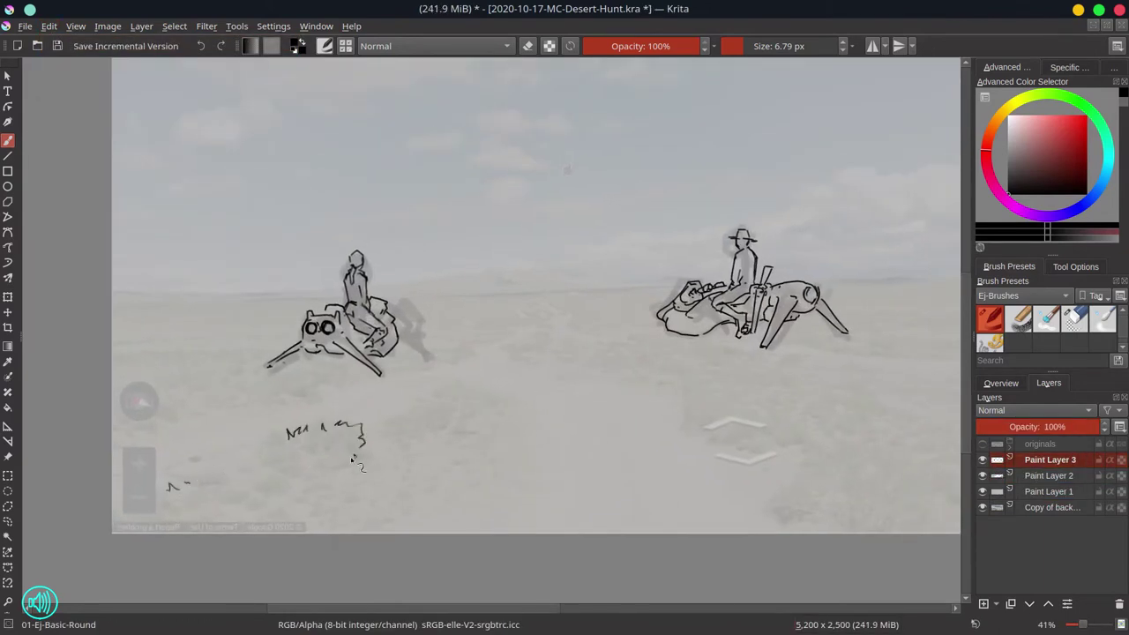
{"action": "left_click_drag", "start_coordinate": [243, 467], "coordinate": [283, 450]}
{"action": "mouse_move", "coordinate": [392, 411]}
{"action": "left_mouse_down"}
{"action": "mouse_move", "coordinate": [410, 405]}
{"action": "mouse_move", "coordinate": [483, 432]}
{"action": "mouse_move", "coordinate": [353, 510]}
{"action": "mouse_move", "coordinate": [378, 417]}
{"action": "left_mouse_up"}
Sketch the road's long edge from the canvas border up to its distant bend and across toward the hatted rider
{"action": "mouse_move", "coordinate": [112, 426]}
{"action": "left_mouse_down"}
{"action": "mouse_move", "coordinate": [443, 369]}
{"action": "mouse_move", "coordinate": [562, 314]}
{"action": "mouse_move", "coordinate": [575, 314]}
{"action": "mouse_move", "coordinate": [512, 348]}
{"action": "mouse_move", "coordinate": [577, 357]}
{"action": "left_mouse_up"}
{"action": "mouse_move", "coordinate": [550, 332]}
{"action": "left_mouse_down"}
{"action": "mouse_move", "coordinate": [621, 347]}
{"action": "mouse_move", "coordinate": [672, 336]}
{"action": "left_mouse_up"}
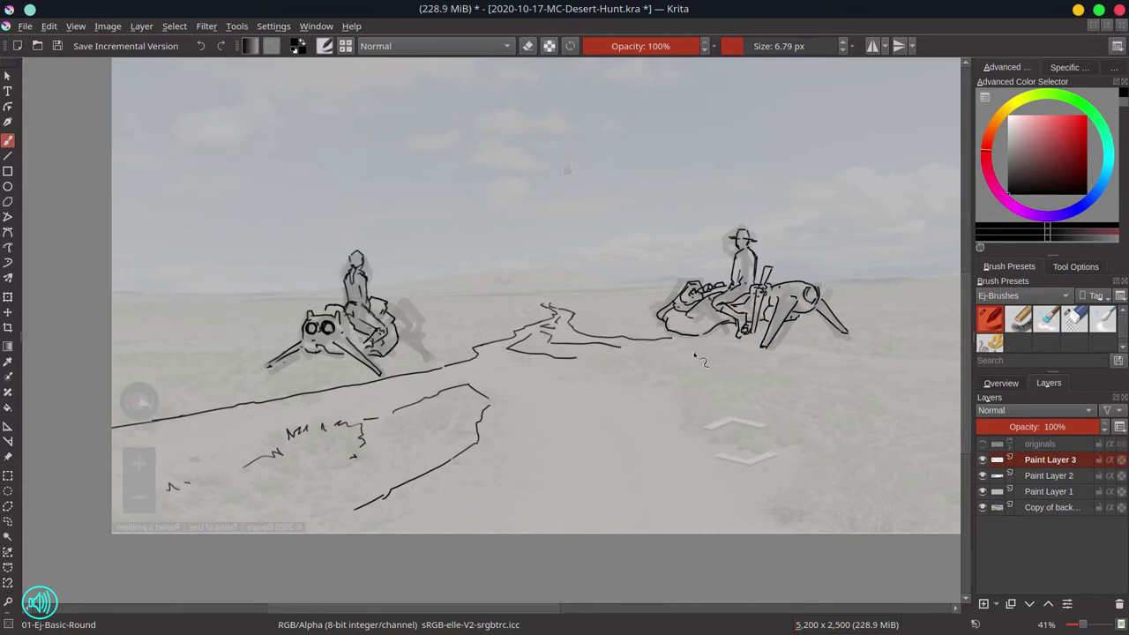
{"action": "key", "text": "ctrl+z"}
{"action": "left_click_drag", "start_coordinate": [586, 339], "coordinate": [630, 338]}
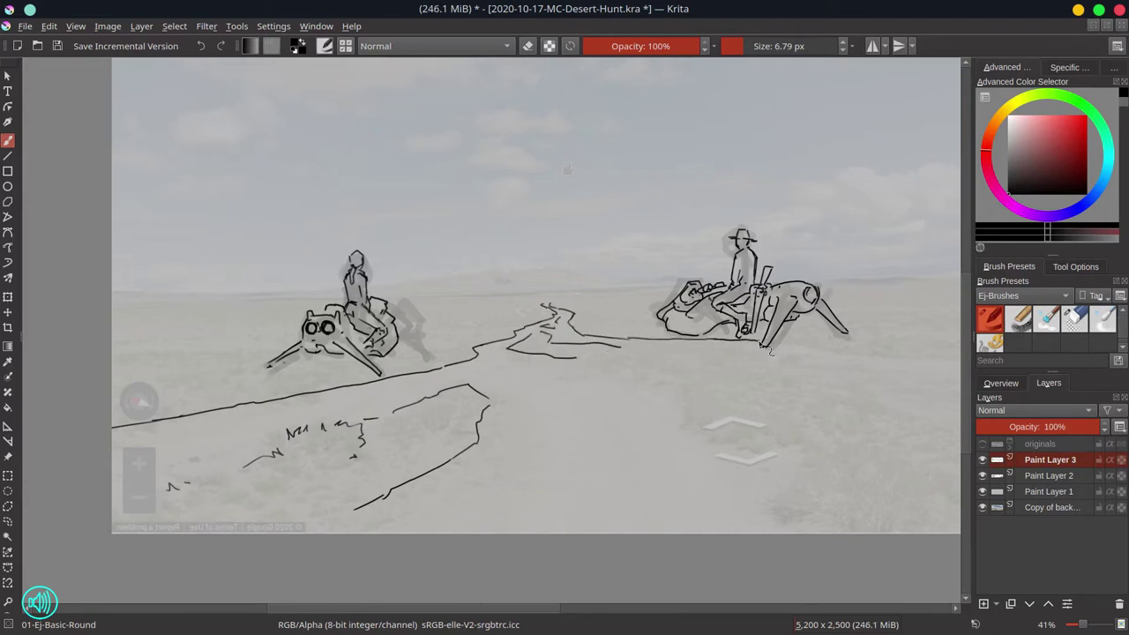
Select the hatted rider and vehicle with a rectangle, move them slightly up and left, and clear the selection
{"action": "key", "text": "ctrl+r"}
{"action": "left_click_drag", "start_coordinate": [621, 172], "coordinate": [890, 365]}
{"action": "key", "text": "t"}
{"action": "left_click_drag", "start_coordinate": [765, 309], "coordinate": [756, 288]}
{"action": "left_click", "coordinate": [175, 27]}
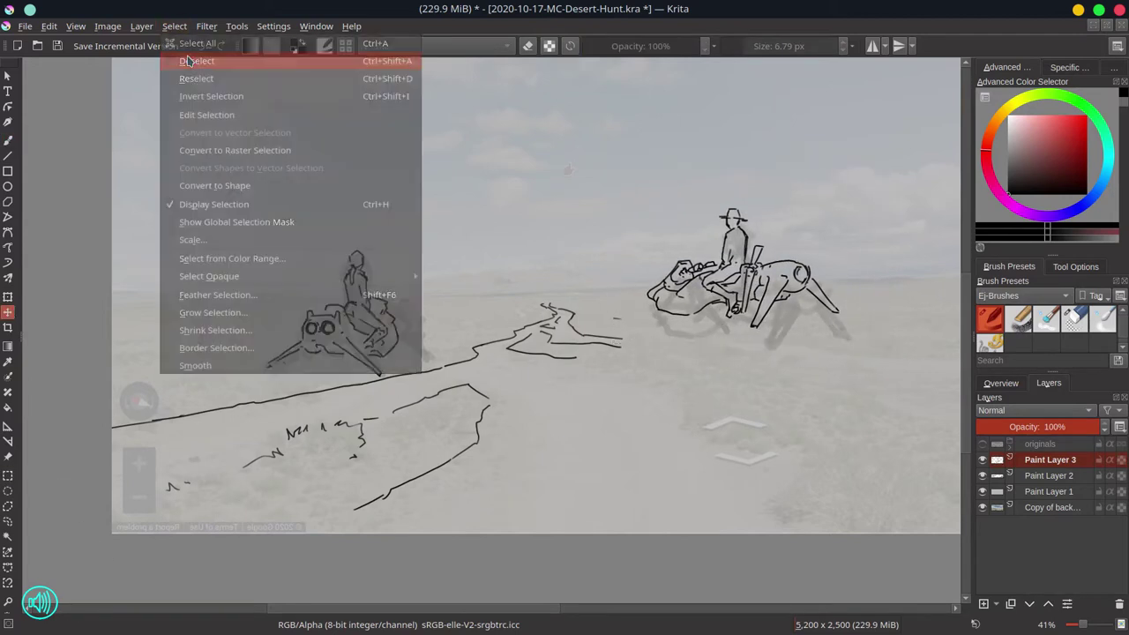
{"action": "left_click", "coordinate": [188, 60]}
Sketch the far road edge running beneath the hatted rider's vehicle toward the right side of the scene
{"action": "left_click", "coordinate": [1074, 319]}
{"action": "key", "text": "b"}
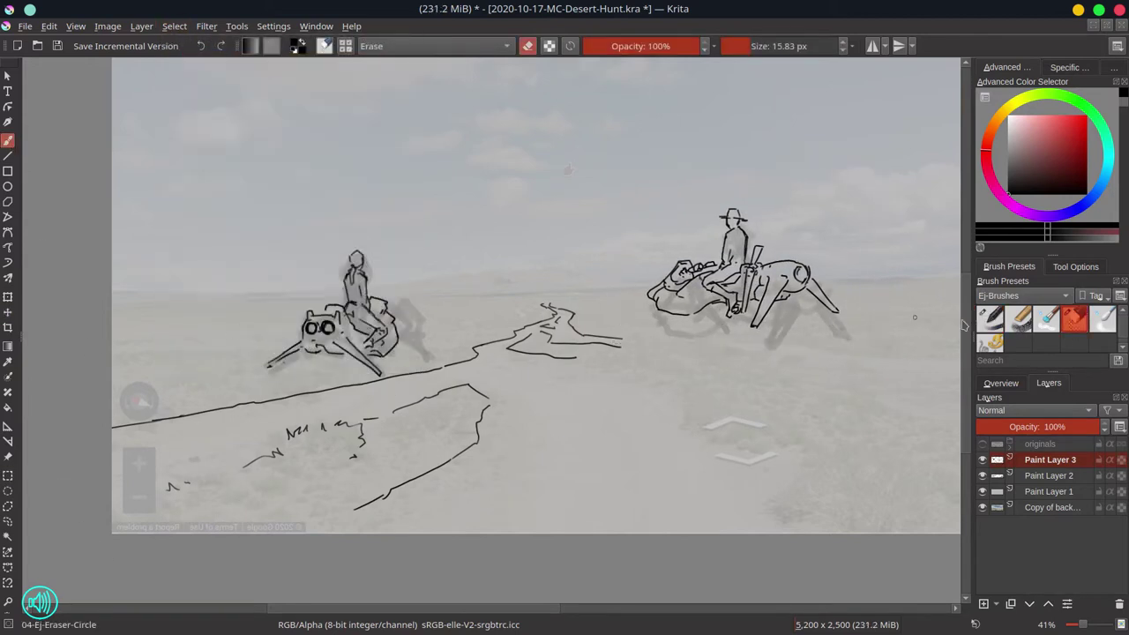
{"action": "key", "text": "e"}
{"action": "left_click_drag", "start_coordinate": [626, 341], "coordinate": [913, 357]}
{"action": "left_click_drag", "start_coordinate": [622, 343], "coordinate": [868, 366]}
{"action": "mouse_move", "coordinate": [935, 380]}
{"action": "left_mouse_down"}
{"action": "mouse_move", "coordinate": [751, 386]}
{"action": "mouse_move", "coordinate": [682, 370]}
{"action": "left_mouse_up"}
Extend the far road edge to the canvas border and sketch two jagged edges descending into the foreground
{"action": "scroll", "coordinate": [782, 380], "scroll_direction": "down", "scroll_amount": 1}
{"action": "left_click_drag", "start_coordinate": [552, 352], "coordinate": [880, 388]}
{"action": "left_click_drag", "start_coordinate": [520, 362], "coordinate": [741, 468]}
{"action": "mouse_move", "coordinate": [309, 346]}
{"action": "left_mouse_down"}
{"action": "mouse_move", "coordinate": [434, 411]}
{"action": "mouse_move", "coordinate": [529, 484]}
{"action": "left_mouse_up"}
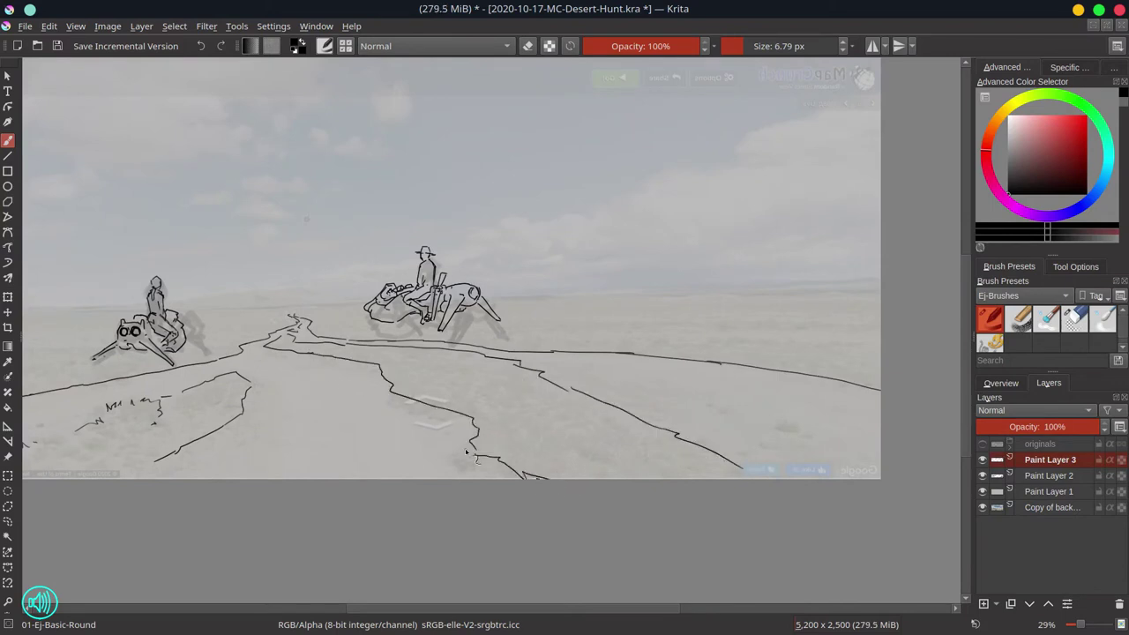
Add small grass marks along the road with the backdrop copy layer hidden, and show that layer again
{"action": "left_click", "coordinate": [982, 507]}
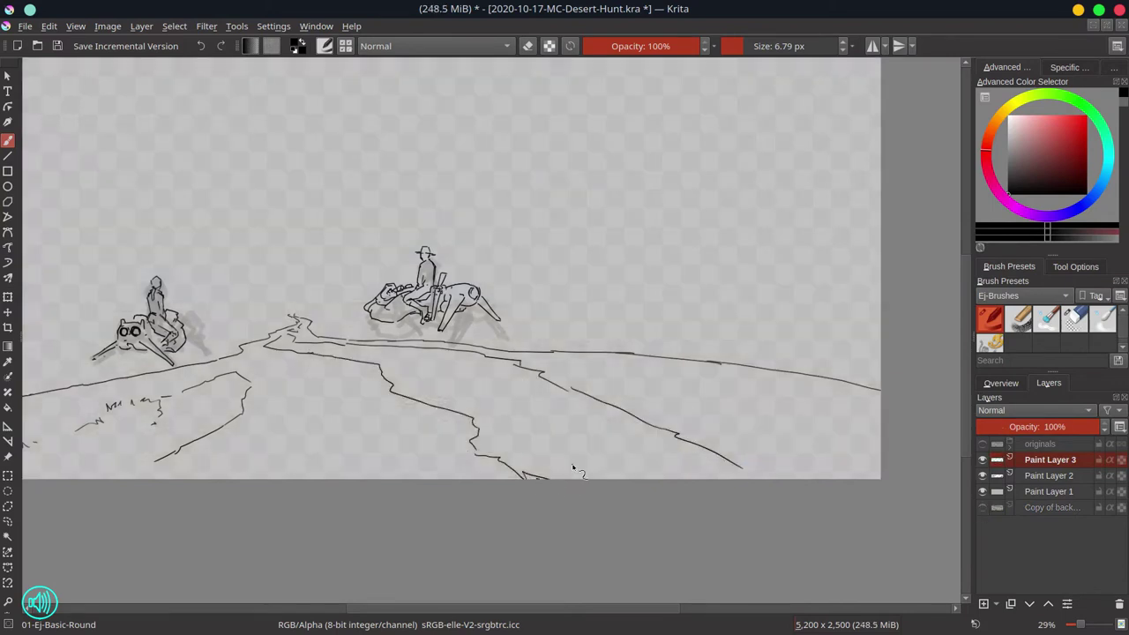
{"action": "left_click_drag", "start_coordinate": [297, 331], "coordinate": [300, 327]}
{"action": "scroll", "coordinate": [305, 346], "scroll_direction": "down", "scroll_amount": 2}
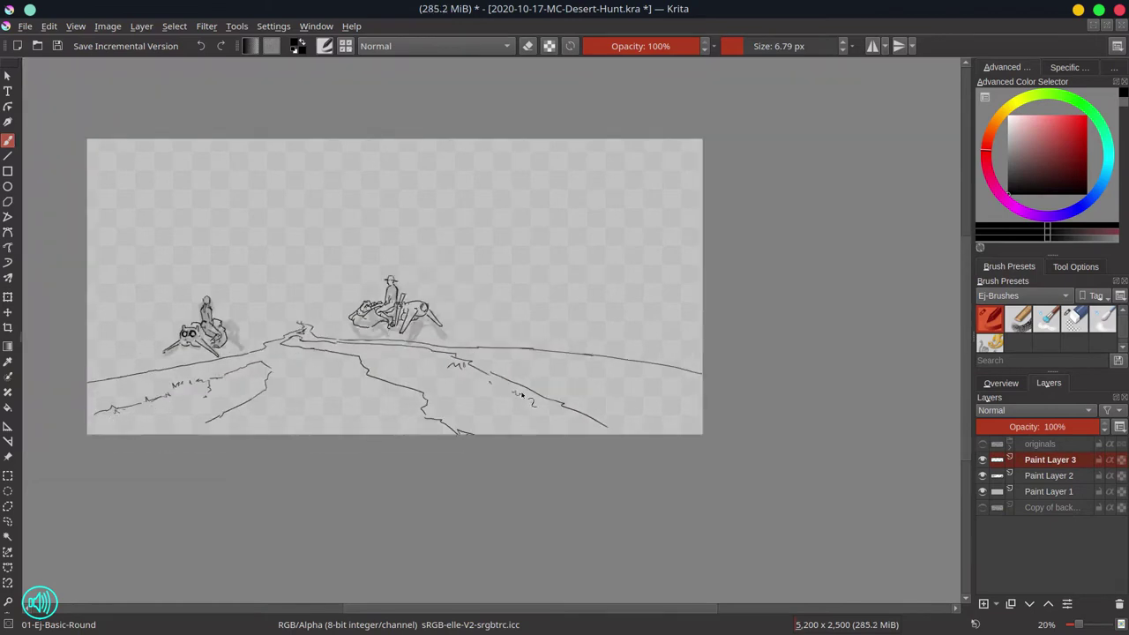
{"action": "key", "text": "ctrl+z"}
{"action": "left_click", "coordinate": [983, 508]}
Rough in a third rider on a tall-legged mount between the other two on Paint Layer 2 with a 13.90 px brush
{"action": "left_click", "coordinate": [1049, 475]}
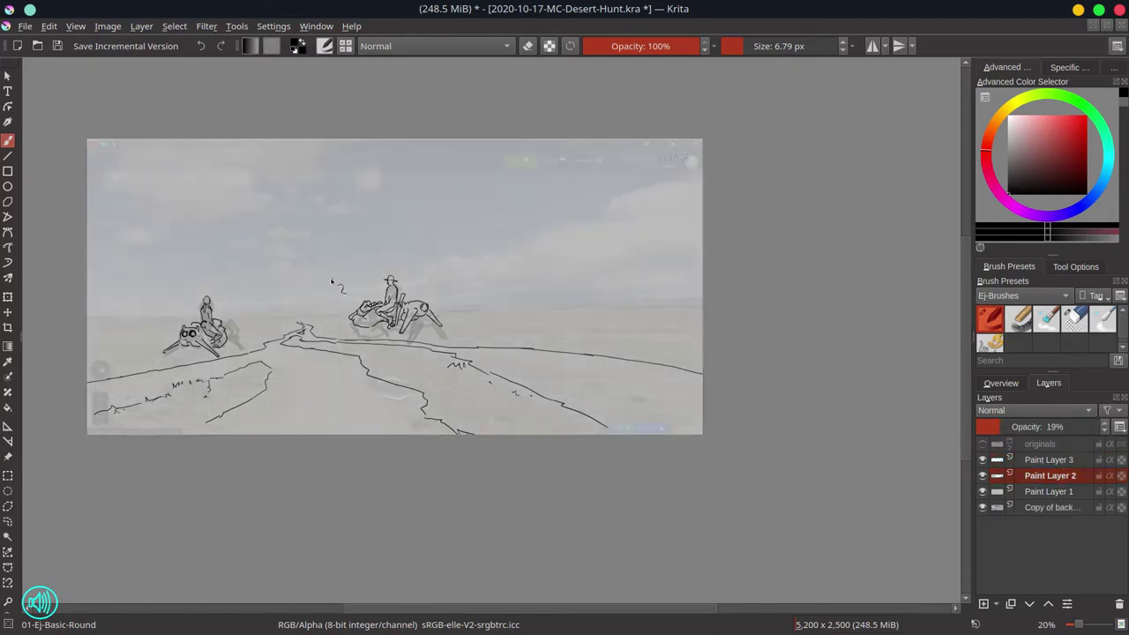
{"action": "left_click_drag", "start_coordinate": [312, 274], "coordinate": [320, 288]}
{"action": "mouse_move", "coordinate": [328, 303]}
{"action": "left_mouse_down"}
{"action": "mouse_move", "coordinate": [342, 319]}
{"action": "mouse_move", "coordinate": [354, 300]}
{"action": "mouse_move", "coordinate": [364, 327]}
{"action": "left_mouse_up"}
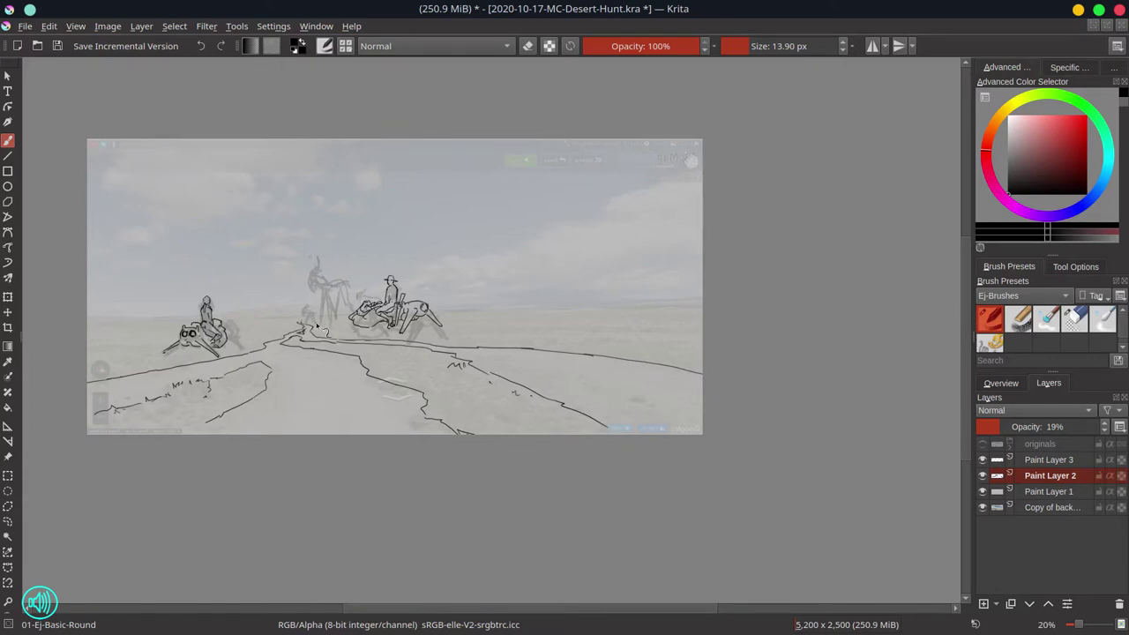
Rough in two horned antelope-like animals right of the hatted rider on Paint Layer 2 and save the file
{"action": "left_click_drag", "start_coordinate": [438, 287], "coordinate": [451, 301]}
{"action": "key", "text": "ctrl+z"}
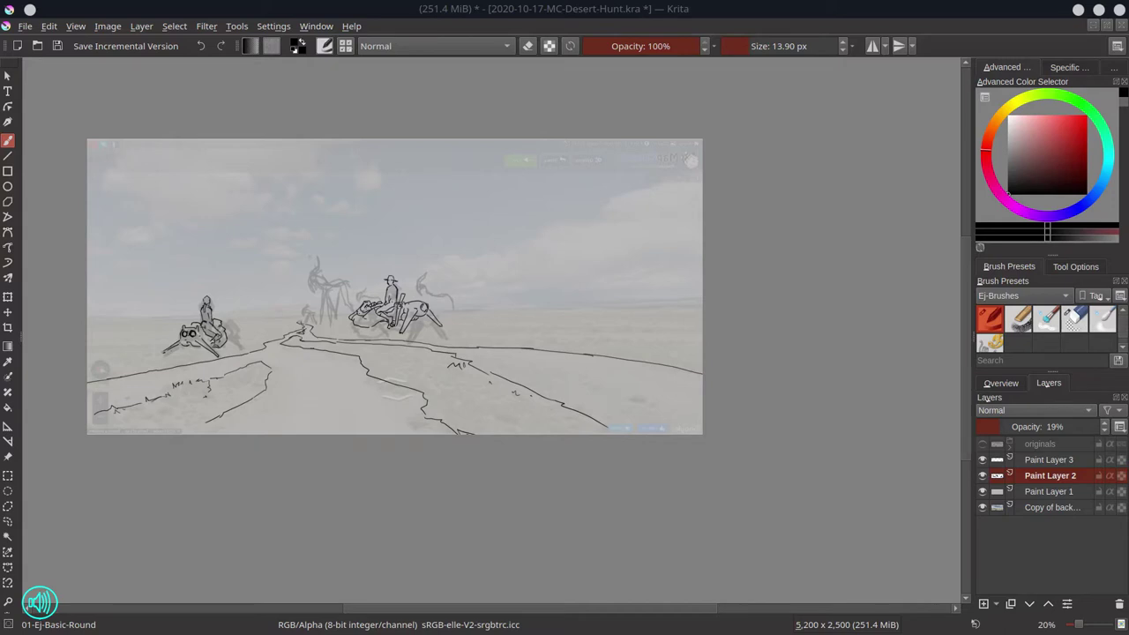
{"action": "left_click", "coordinate": [423, 297]}
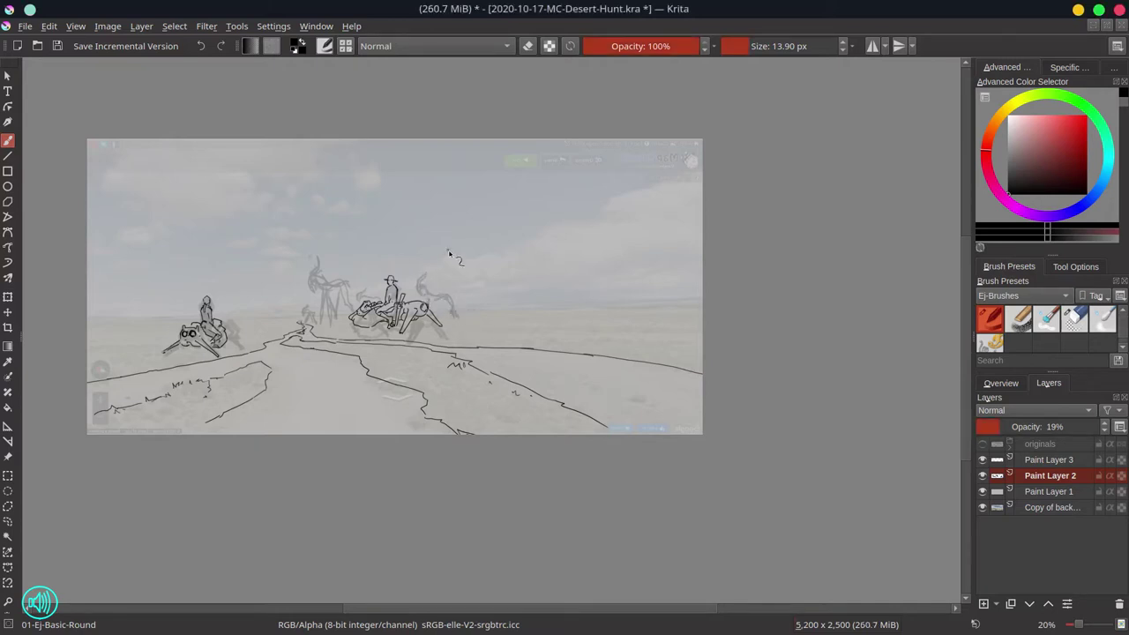
{"action": "left_click_drag", "start_coordinate": [471, 273], "coordinate": [496, 296]}
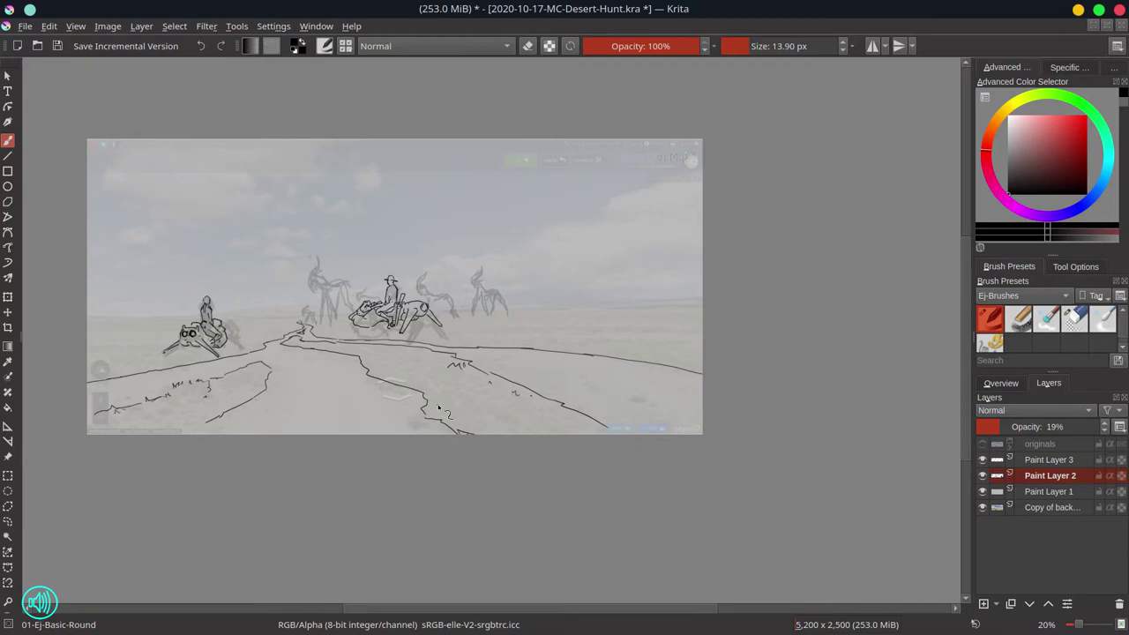
{"action": "key", "text": "ctrl+s"}
Line in the tall antelope's head, horn, neck and front legs on Paint Layer 3 with a 9.08 px brush
{"action": "left_click", "coordinate": [1074, 460]}
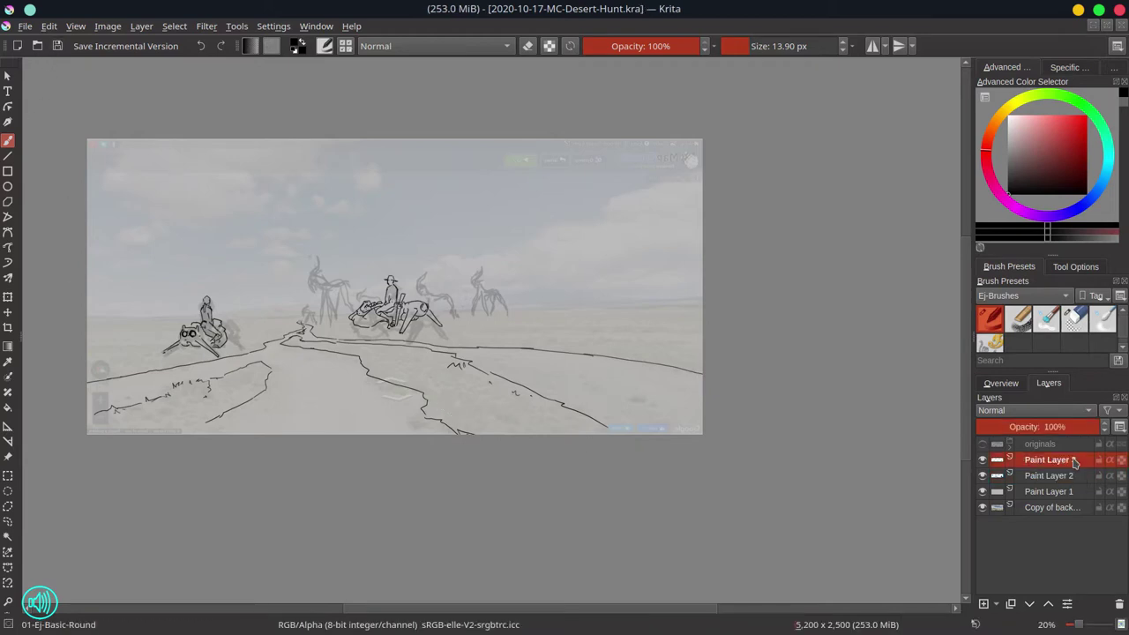
{"action": "left_click_drag", "start_coordinate": [284, 326], "coordinate": [328, 213]}
{"action": "left_click_drag", "start_coordinate": [328, 212], "coordinate": [361, 259]}
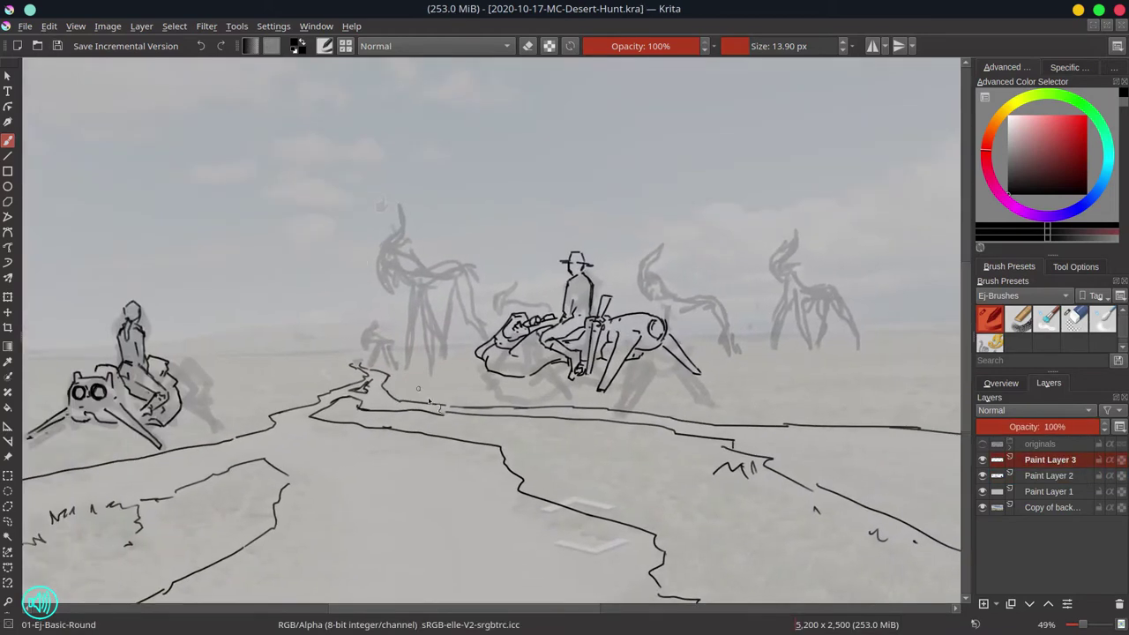
{"action": "left_click_drag", "start_coordinate": [365, 366], "coordinate": [365, 376]}
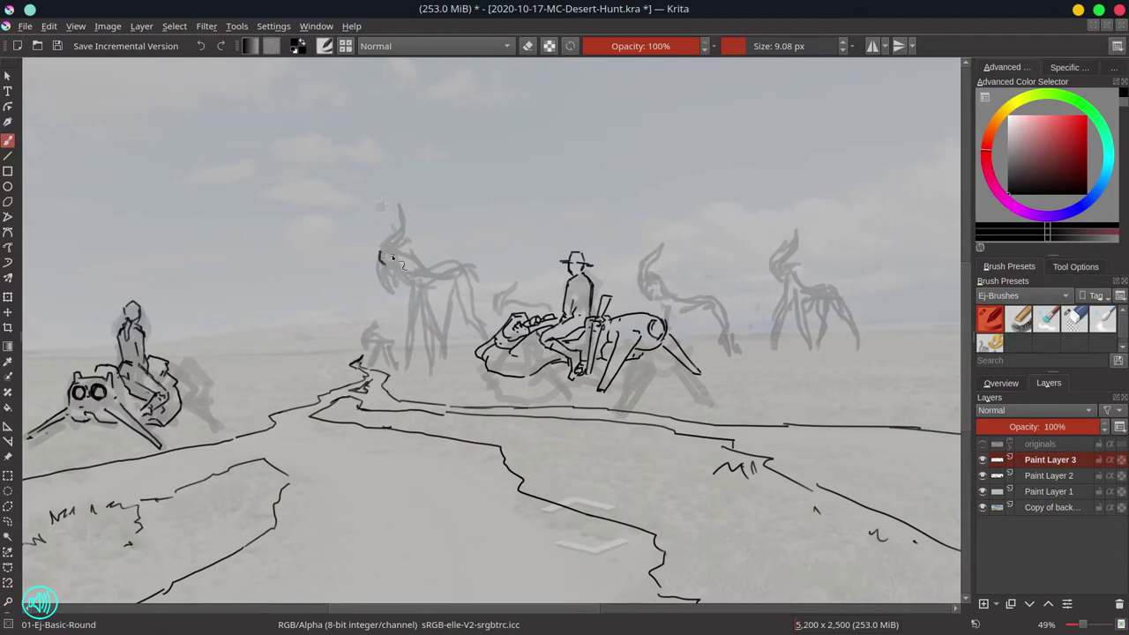
{"action": "mouse_move", "coordinate": [393, 259]}
{"action": "left_mouse_down"}
{"action": "mouse_move", "coordinate": [385, 280]}
{"action": "mouse_move", "coordinate": [408, 217]}
{"action": "mouse_move", "coordinate": [397, 261]}
{"action": "mouse_move", "coordinate": [409, 277]}
{"action": "mouse_move", "coordinate": [411, 262]}
{"action": "mouse_move", "coordinate": [395, 275]}
{"action": "mouse_move", "coordinate": [418, 296]}
{"action": "mouse_move", "coordinate": [440, 264]}
{"action": "mouse_move", "coordinate": [408, 284]}
{"action": "mouse_move", "coordinate": [407, 373]}
{"action": "mouse_move", "coordinate": [416, 295]}
{"action": "mouse_move", "coordinate": [441, 367]}
{"action": "left_mouse_up"}
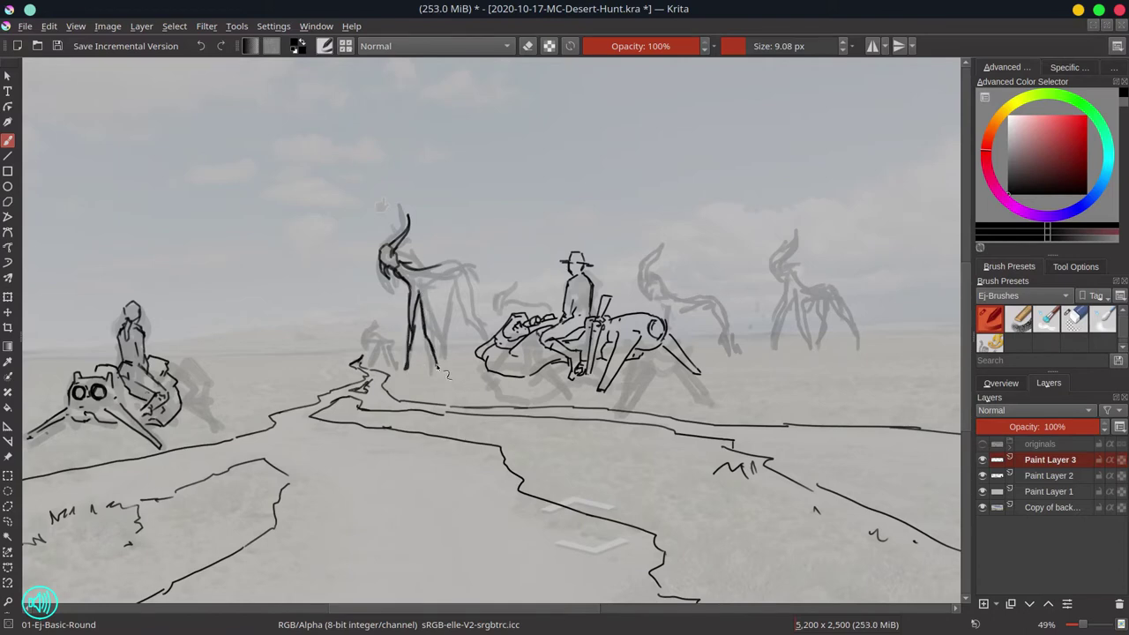
Clean up the tall antelope's neck with the eraser and draw its back, belly and hind legs
{"action": "left_click", "coordinate": [1074, 318]}
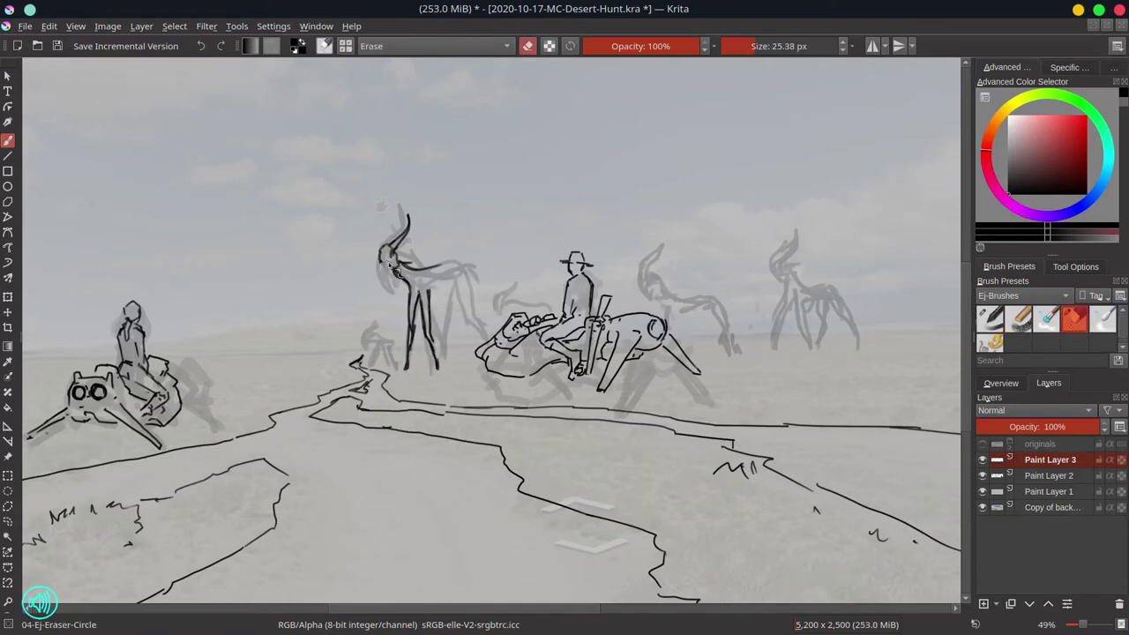
{"action": "left_click", "coordinate": [989, 319]}
{"action": "mouse_move", "coordinate": [379, 257]}
{"action": "left_mouse_down"}
{"action": "mouse_move", "coordinate": [385, 287]}
{"action": "mouse_move", "coordinate": [387, 266]}
{"action": "mouse_move", "coordinate": [387, 275]}
{"action": "mouse_move", "coordinate": [447, 293]}
{"action": "mouse_move", "coordinate": [453, 280]}
{"action": "mouse_move", "coordinate": [436, 268]}
{"action": "mouse_move", "coordinate": [464, 291]}
{"action": "mouse_move", "coordinate": [481, 337]}
{"action": "left_mouse_up"}
{"action": "key", "text": "/"}
{"action": "key", "text": "/"}
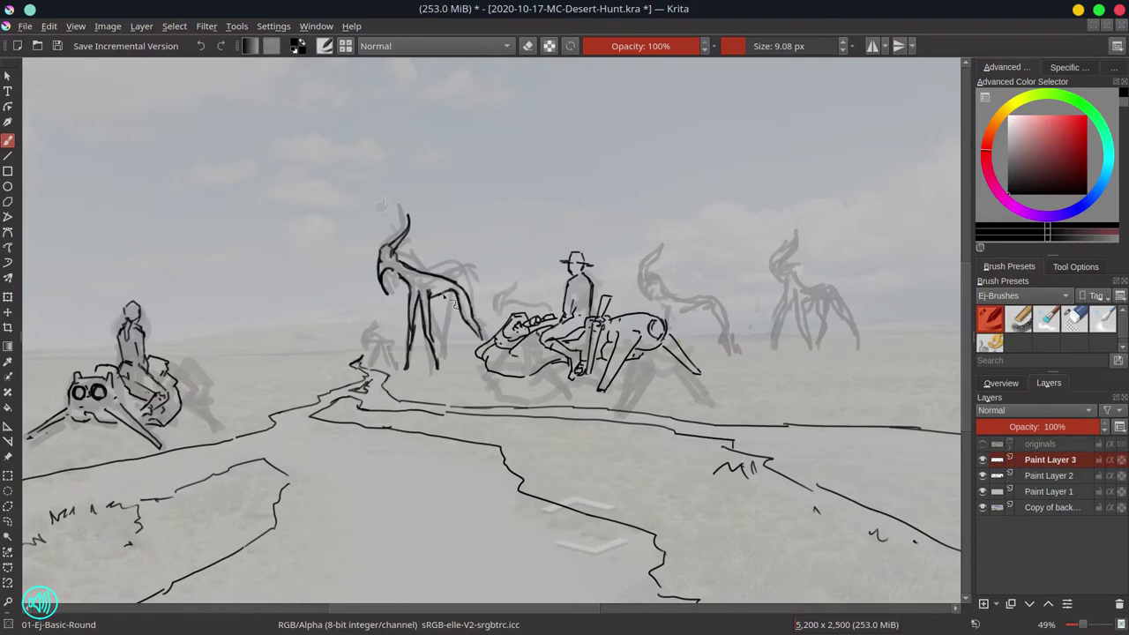
{"action": "left_click_drag", "start_coordinate": [445, 298], "coordinate": [442, 365]}
{"action": "left_click_drag", "start_coordinate": [478, 333], "coordinate": [484, 344]}
Draw the small horned calf at the far end of the road and the horned head beside the hatted rider's vehicle
{"action": "mouse_move", "coordinate": [362, 333]}
{"action": "left_mouse_down"}
{"action": "mouse_move", "coordinate": [364, 351]}
{"action": "mouse_move", "coordinate": [374, 321]}
{"action": "mouse_move", "coordinate": [375, 346]}
{"action": "mouse_move", "coordinate": [395, 349]}
{"action": "mouse_move", "coordinate": [393, 361]}
{"action": "mouse_move", "coordinate": [370, 366]}
{"action": "mouse_move", "coordinate": [390, 355]}
{"action": "mouse_move", "coordinate": [394, 369]}
{"action": "left_mouse_up"}
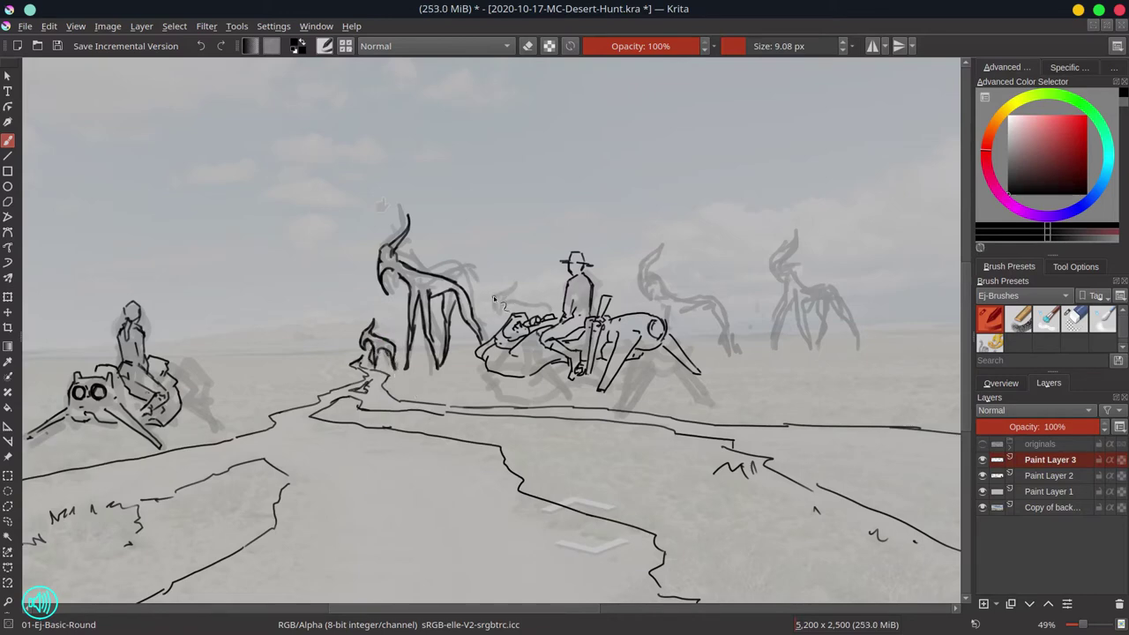
{"action": "left_click_drag", "start_coordinate": [494, 299], "coordinate": [500, 313]}
{"action": "mouse_move", "coordinate": [510, 276]}
{"action": "left_mouse_down"}
{"action": "mouse_move", "coordinate": [501, 310]}
{"action": "mouse_move", "coordinate": [538, 318]}
{"action": "mouse_move", "coordinate": [505, 325]}
{"action": "mouse_move", "coordinate": [529, 342]}
{"action": "left_mouse_up"}
{"action": "mouse_move", "coordinate": [547, 288]}
{"action": "left_mouse_down"}
{"action": "mouse_move", "coordinate": [554, 313]}
{"action": "mouse_move", "coordinate": [573, 321]}
{"action": "mouse_move", "coordinate": [487, 331]}
{"action": "left_mouse_up"}
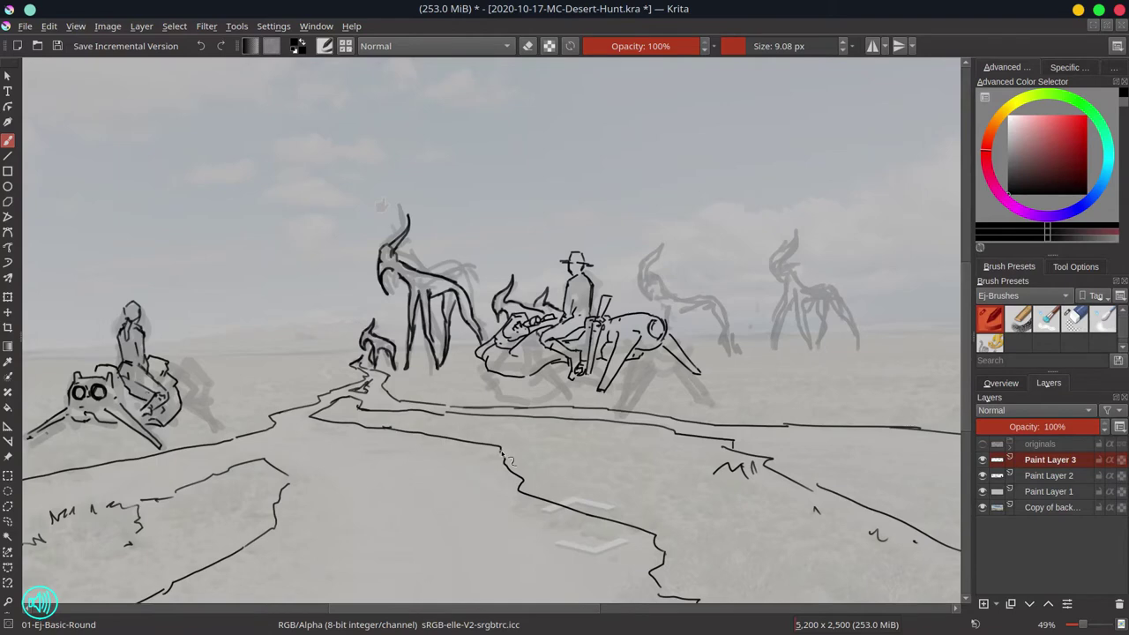
Hide Paint Layer 2, draw another horned antelope just left of the tall one, and save the file
{"action": "left_click", "coordinate": [983, 475]}
{"action": "scroll", "coordinate": [507, 479], "scroll_direction": "down", "scroll_amount": 3}
{"action": "scroll", "coordinate": [507, 479], "scroll_direction": "up", "scroll_amount": 2}
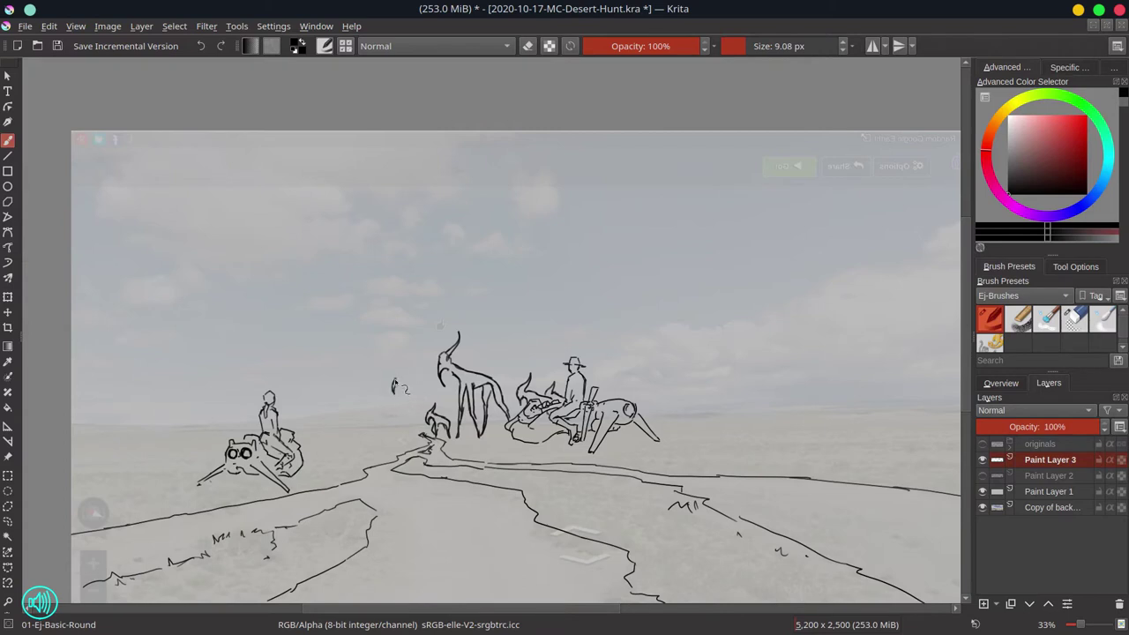
{"action": "mouse_move", "coordinate": [396, 380]}
{"action": "left_mouse_down"}
{"action": "mouse_move", "coordinate": [418, 355]}
{"action": "mouse_move", "coordinate": [411, 372]}
{"action": "left_mouse_up"}
{"action": "mouse_move", "coordinate": [394, 392]}
{"action": "left_mouse_down"}
{"action": "mouse_move", "coordinate": [406, 380]}
{"action": "mouse_move", "coordinate": [433, 386]}
{"action": "mouse_move", "coordinate": [466, 429]}
{"action": "mouse_move", "coordinate": [408, 446]}
{"action": "mouse_move", "coordinate": [425, 422]}
{"action": "mouse_move", "coordinate": [436, 436]}
{"action": "mouse_move", "coordinate": [436, 410]}
{"action": "mouse_move", "coordinate": [441, 425]}
{"action": "mouse_move", "coordinate": [456, 423]}
{"action": "left_mouse_up"}
{"action": "key", "text": "ctrl+s"}
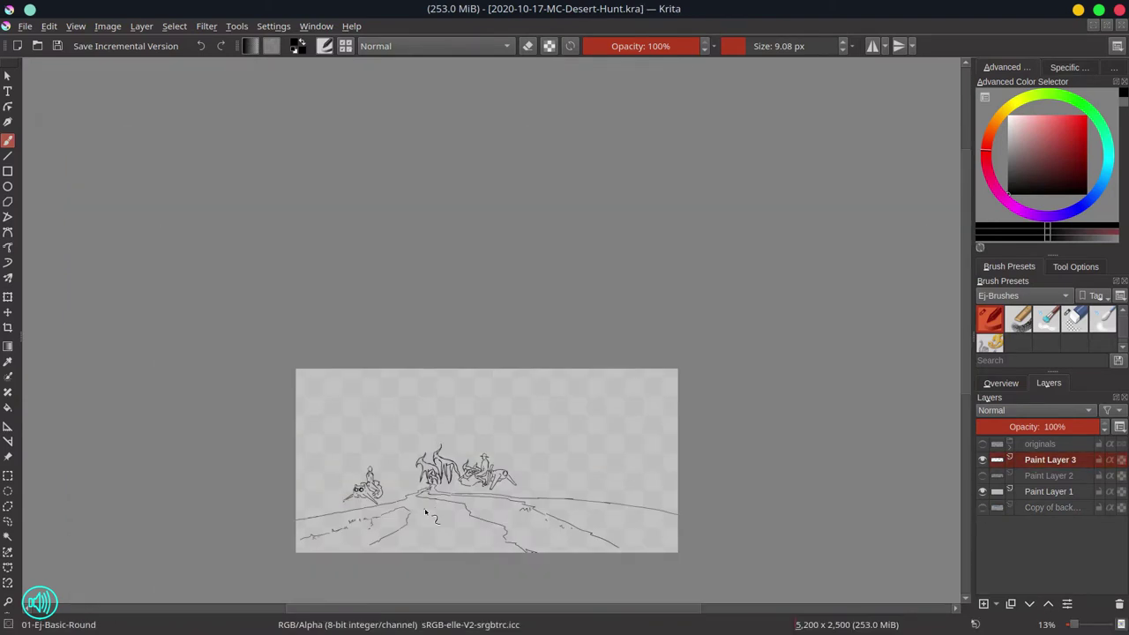
Show the backdrop copy and Paint Layer 2 again and line in the antelope behind the hatted rider's vehicle
{"action": "left_click", "coordinate": [982, 508]}
{"action": "scroll", "coordinate": [476, 432], "scroll_direction": "up", "scroll_amount": 3}
{"action": "left_click", "coordinate": [983, 476]}
{"action": "left_click_drag", "start_coordinate": [688, 509], "coordinate": [681, 322]}
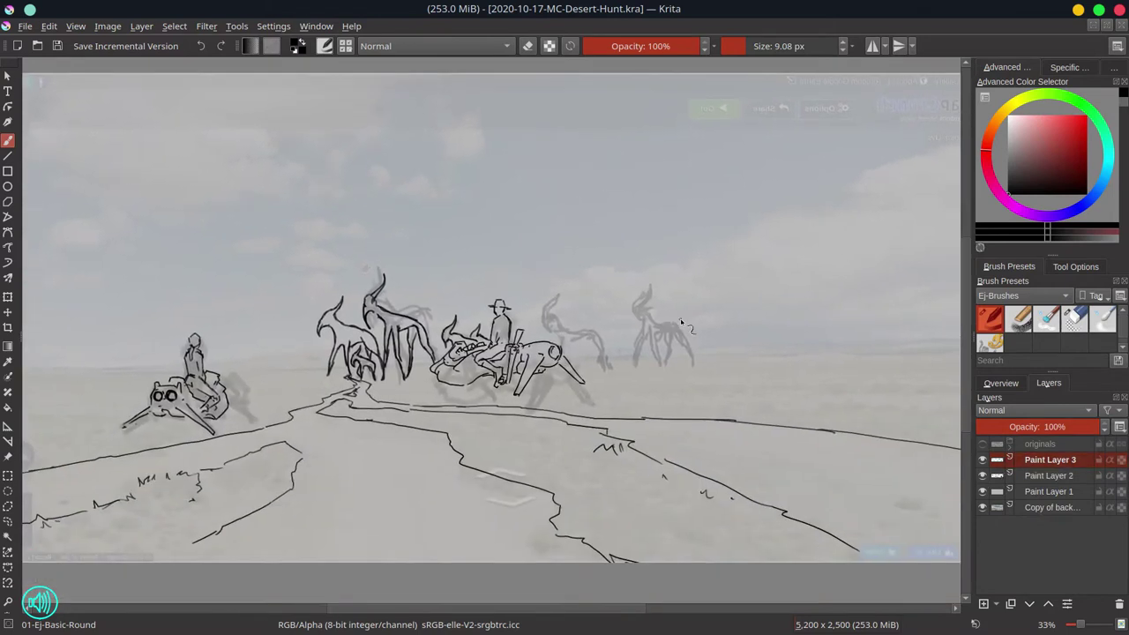
{"action": "scroll", "coordinate": [562, 322], "scroll_direction": "up", "scroll_amount": 1}
{"action": "mouse_move", "coordinate": [539, 312]}
{"action": "left_mouse_down"}
{"action": "mouse_move", "coordinate": [540, 334]}
{"action": "mouse_move", "coordinate": [559, 288]}
{"action": "mouse_move", "coordinate": [543, 328]}
{"action": "mouse_move", "coordinate": [583, 331]}
{"action": "mouse_move", "coordinate": [592, 363]}
{"action": "mouse_move", "coordinate": [557, 350]}
{"action": "mouse_move", "coordinate": [585, 351]}
{"action": "mouse_move", "coordinate": [597, 382]}
{"action": "mouse_move", "coordinate": [588, 370]}
{"action": "left_mouse_up"}
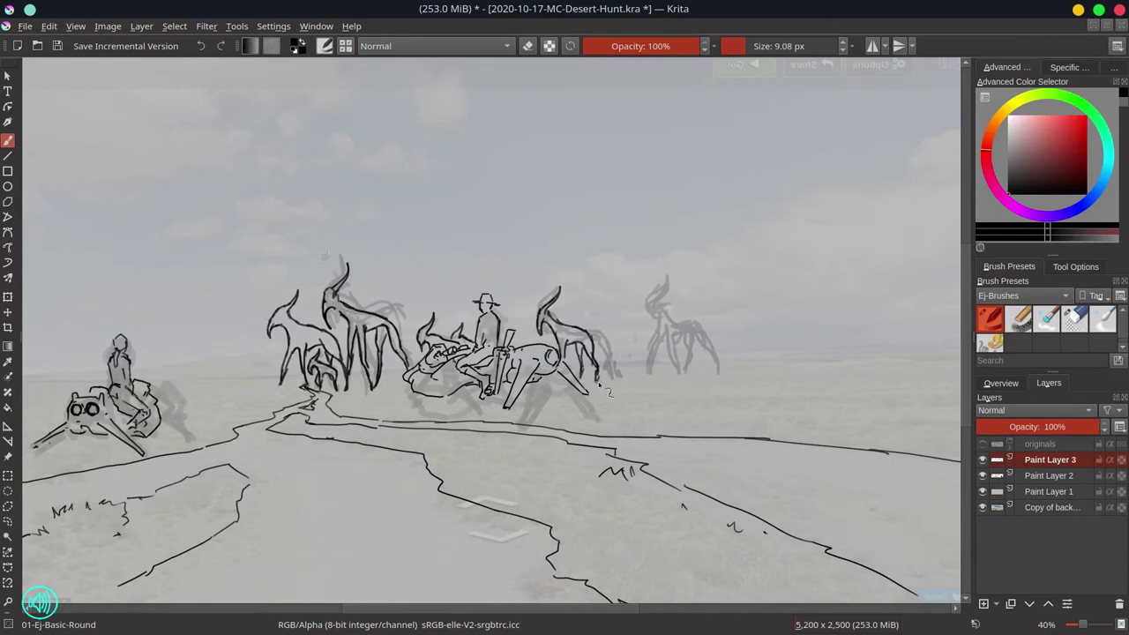
Line in the rightmost antelope's head, horn, front legs and back over its rough sketch
{"action": "left_click_drag", "start_coordinate": [649, 298], "coordinate": [668, 322]}
{"action": "mouse_move", "coordinate": [666, 278]}
{"action": "left_mouse_down"}
{"action": "mouse_move", "coordinate": [649, 379]}
{"action": "mouse_move", "coordinate": [663, 376]}
{"action": "left_mouse_up"}
{"action": "left_click_drag", "start_coordinate": [667, 335], "coordinate": [684, 374]}
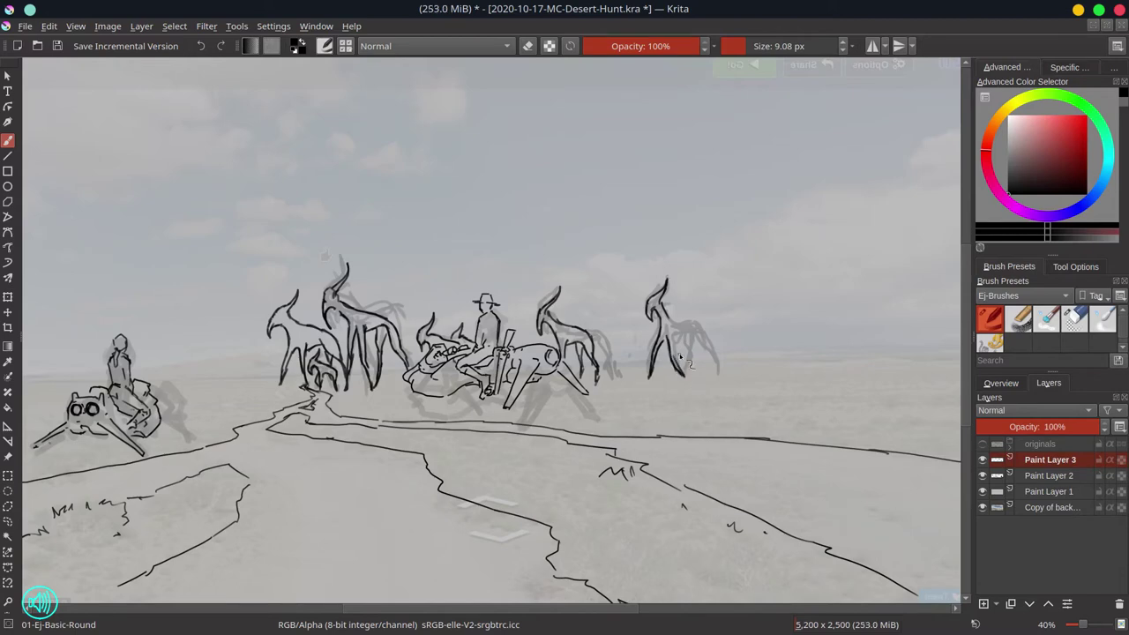
{"action": "left_click_drag", "start_coordinate": [679, 324], "coordinate": [705, 342]}
Clean up stray lines around the tall antelope and the calf with the 31.27 px circle eraser
{"action": "left_click", "coordinate": [1074, 320]}
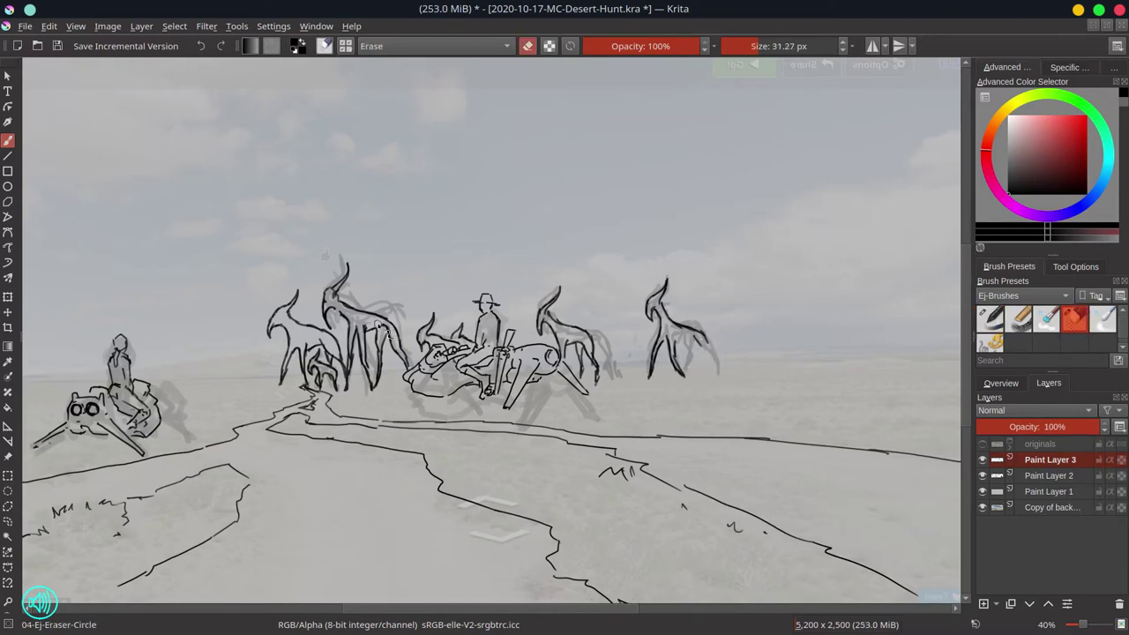
{"action": "left_click_drag", "start_coordinate": [383, 324], "coordinate": [390, 335]}
{"action": "key", "text": "slash"}
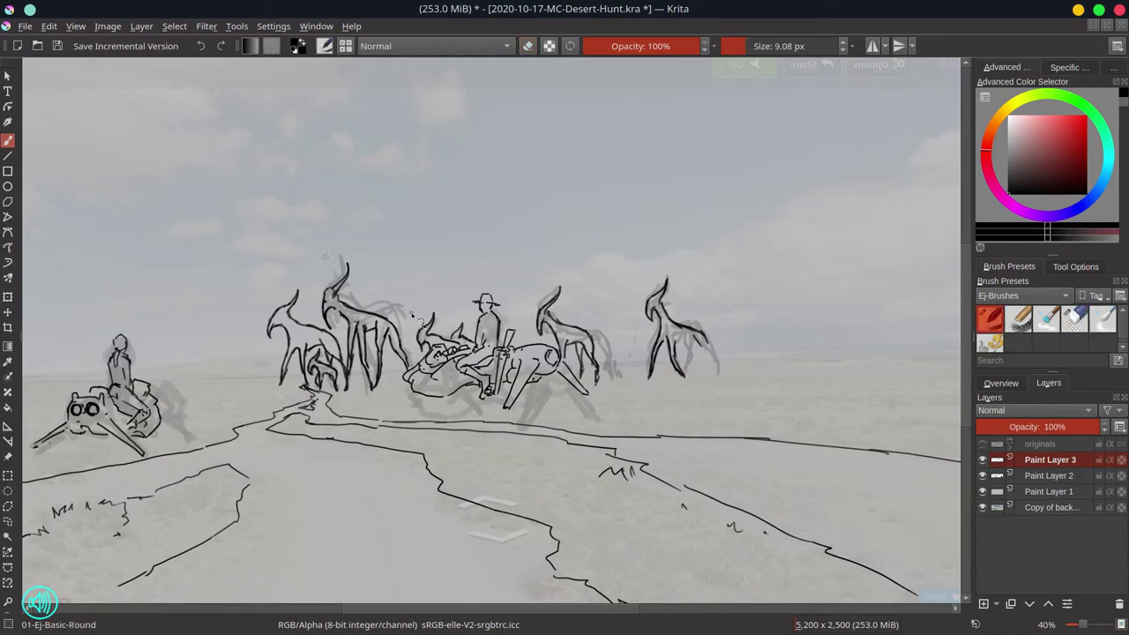
{"action": "key", "text": "ctrl+z"}
{"action": "key", "text": "slash"}
{"action": "left_click_drag", "start_coordinate": [369, 327], "coordinate": [359, 329]}
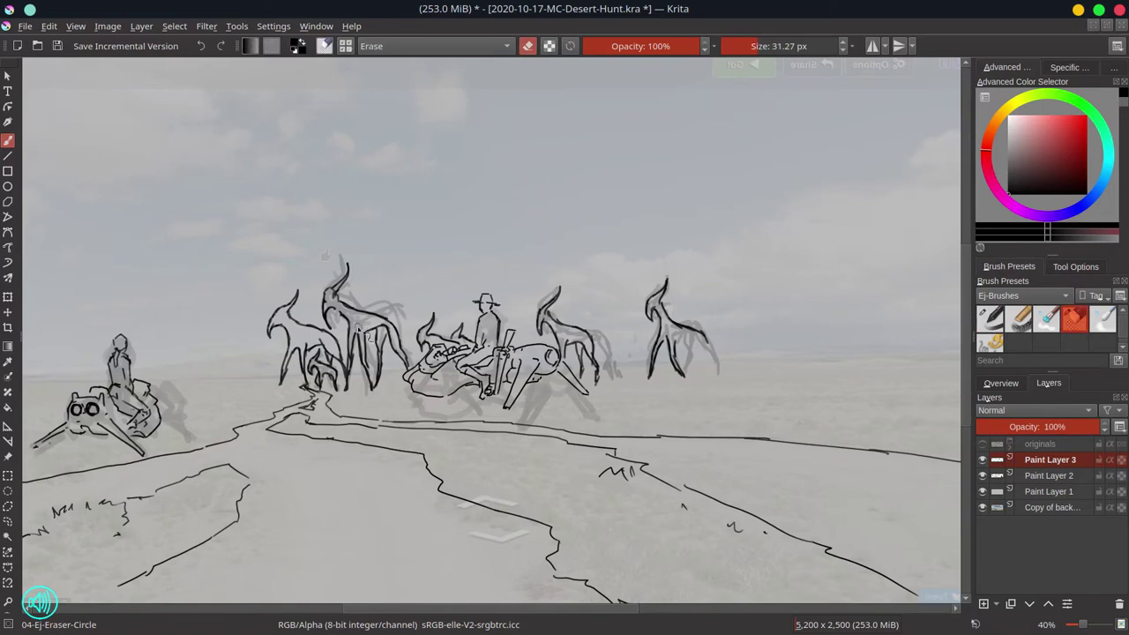
{"action": "key", "text": "slash"}
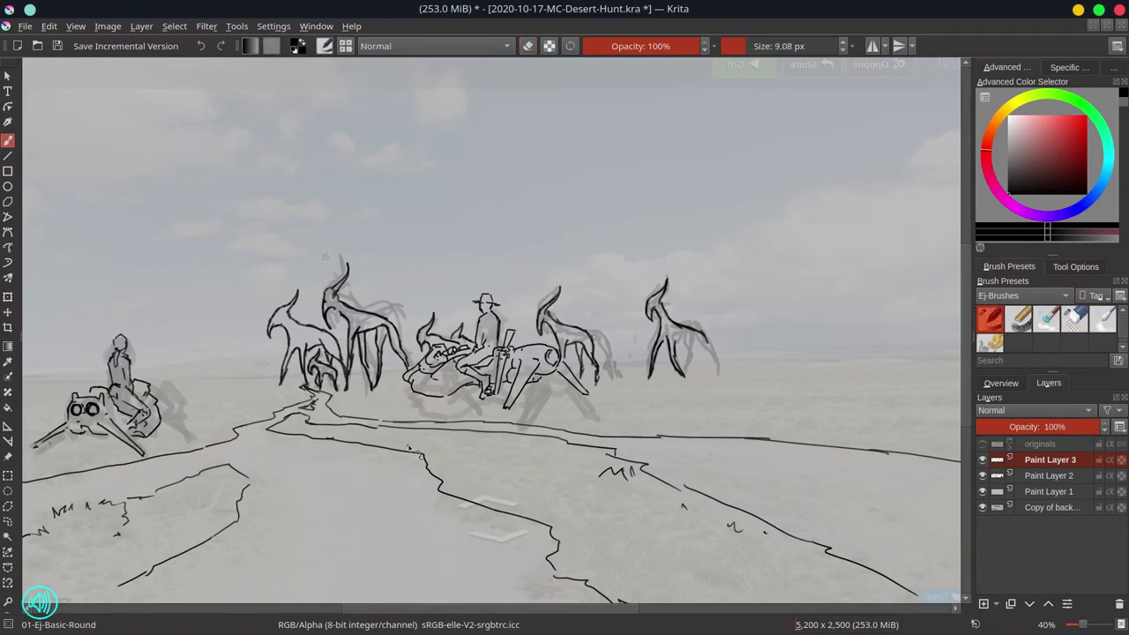
{"action": "key", "text": "slash"}
{"action": "left_click_drag", "start_coordinate": [305, 351], "coordinate": [313, 348]}
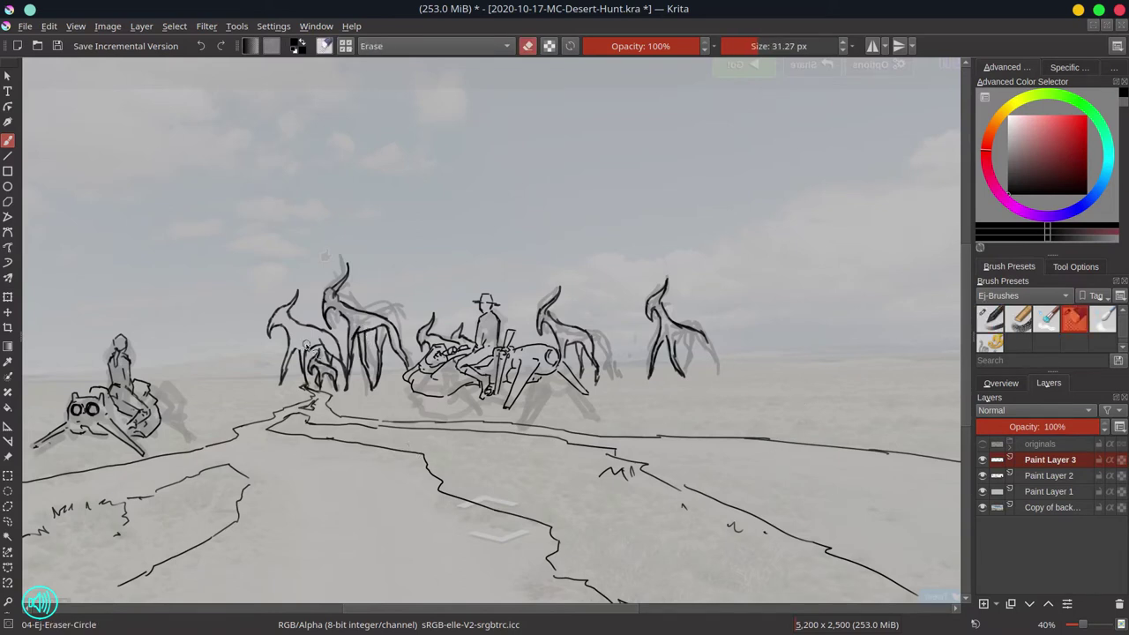
{"action": "key", "text": "slash"}
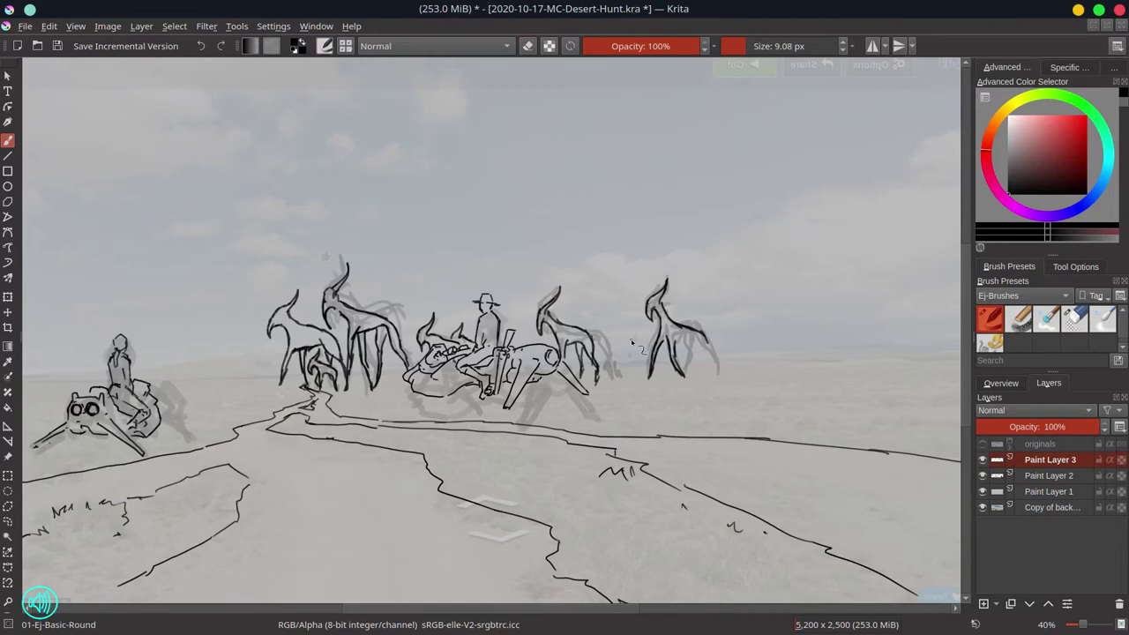
Draw the rightmost antelope's belly and hind legs and rework its front legs, checking the lines with Paint Layer 2 hidden
{"action": "key", "text": "slash"}
{"action": "key", "text": "slash"}
{"action": "mouse_move", "coordinate": [687, 338]}
{"action": "left_mouse_down"}
{"action": "mouse_move", "coordinate": [695, 373]}
{"action": "mouse_move", "coordinate": [700, 364]}
{"action": "mouse_move", "coordinate": [671, 352]}
{"action": "mouse_move", "coordinate": [690, 378]}
{"action": "mouse_move", "coordinate": [686, 333]}
{"action": "mouse_move", "coordinate": [696, 331]}
{"action": "mouse_move", "coordinate": [689, 374]}
{"action": "mouse_move", "coordinate": [703, 358]}
{"action": "mouse_move", "coordinate": [709, 367]}
{"action": "mouse_move", "coordinate": [658, 356]}
{"action": "left_mouse_up"}
{"action": "key", "text": "slash"}
{"action": "key", "text": "slash"}
{"action": "key", "text": "slash"}
{"action": "key", "text": "slash"}
{"action": "left_click_drag", "start_coordinate": [672, 364], "coordinate": [654, 381]}
{"action": "left_click_drag", "start_coordinate": [663, 381], "coordinate": [665, 386]}
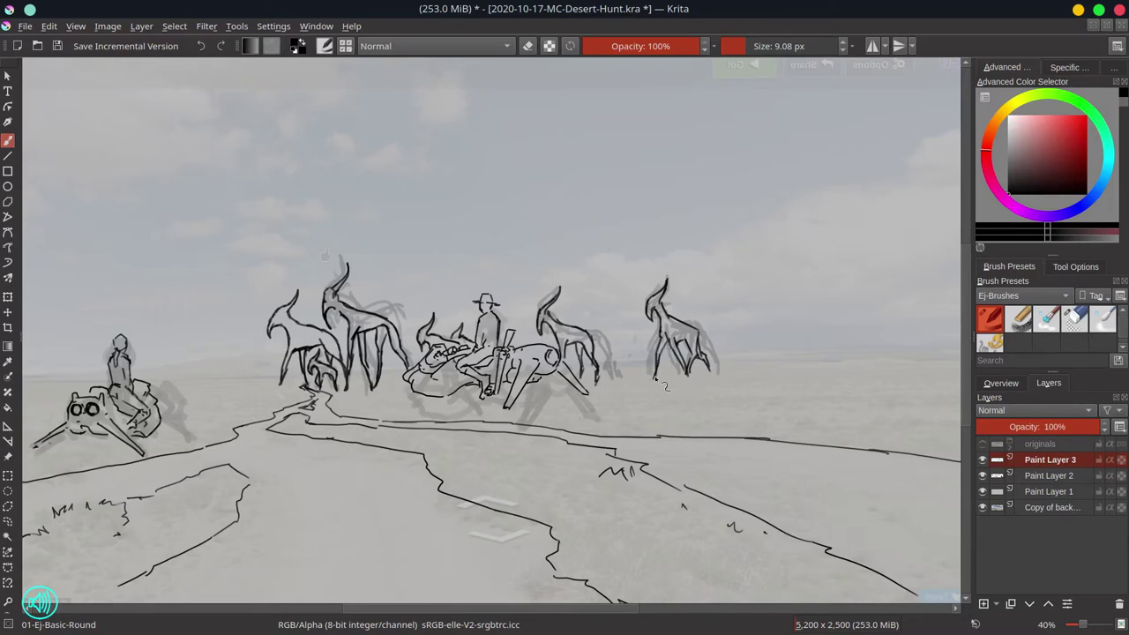
{"action": "left_click", "coordinate": [982, 476]}
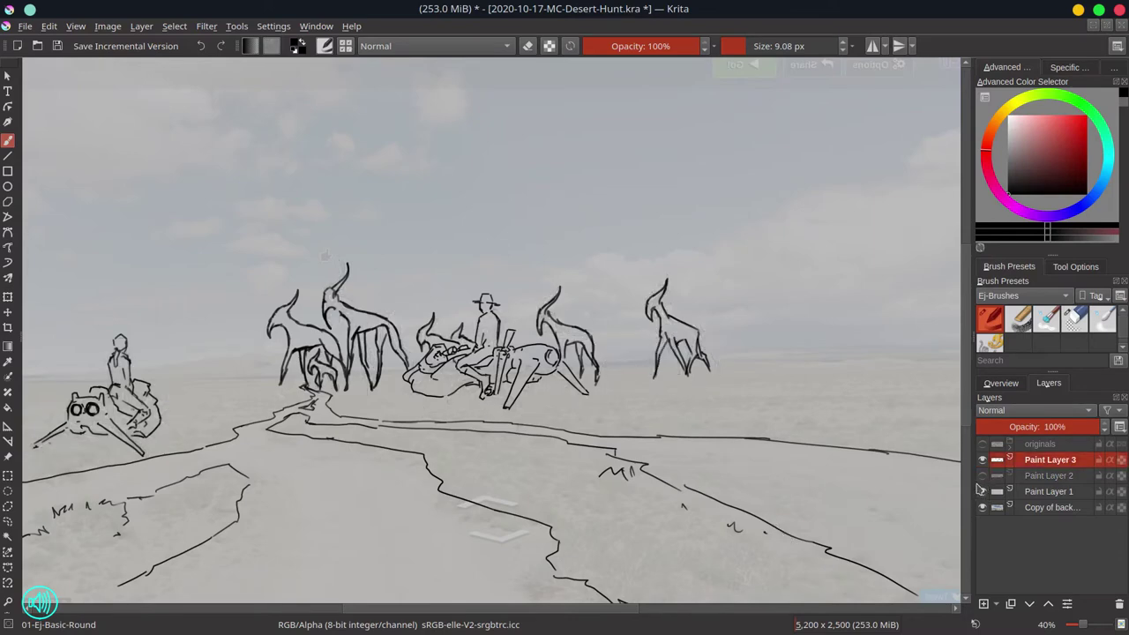
{"action": "left_click", "coordinate": [983, 476]}
Sketch the horizon line across the whole scene, hiding Paint Layer 1 to follow the backdrop and showing it again
{"action": "left_click_drag", "start_coordinate": [27, 407], "coordinate": [307, 395]}
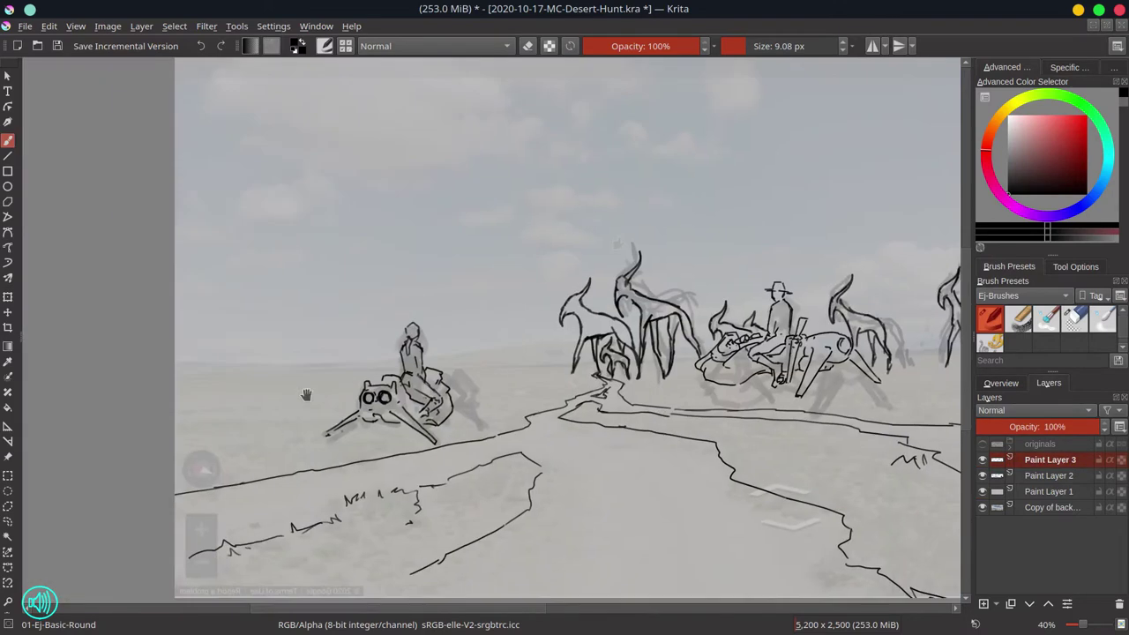
{"action": "left_click_drag", "start_coordinate": [176, 363], "coordinate": [335, 364]}
{"action": "left_click_drag", "start_coordinate": [307, 366], "coordinate": [694, 353]}
{"action": "left_click", "coordinate": [983, 491]}
{"action": "mouse_move", "coordinate": [892, 353]}
{"action": "left_mouse_down"}
{"action": "mouse_move", "coordinate": [574, 366]}
{"action": "mouse_move", "coordinate": [802, 353]}
{"action": "left_mouse_up"}
{"action": "left_click_drag", "start_coordinate": [568, 356], "coordinate": [881, 351]}
{"action": "mouse_move", "coordinate": [815, 356]}
{"action": "left_mouse_down"}
{"action": "mouse_move", "coordinate": [890, 354]}
{"action": "mouse_move", "coordinate": [581, 371]}
{"action": "left_mouse_up"}
{"action": "left_click_drag", "start_coordinate": [545, 363], "coordinate": [730, 362]}
{"action": "scroll", "coordinate": [781, 366], "scroll_direction": "down", "scroll_amount": 3}
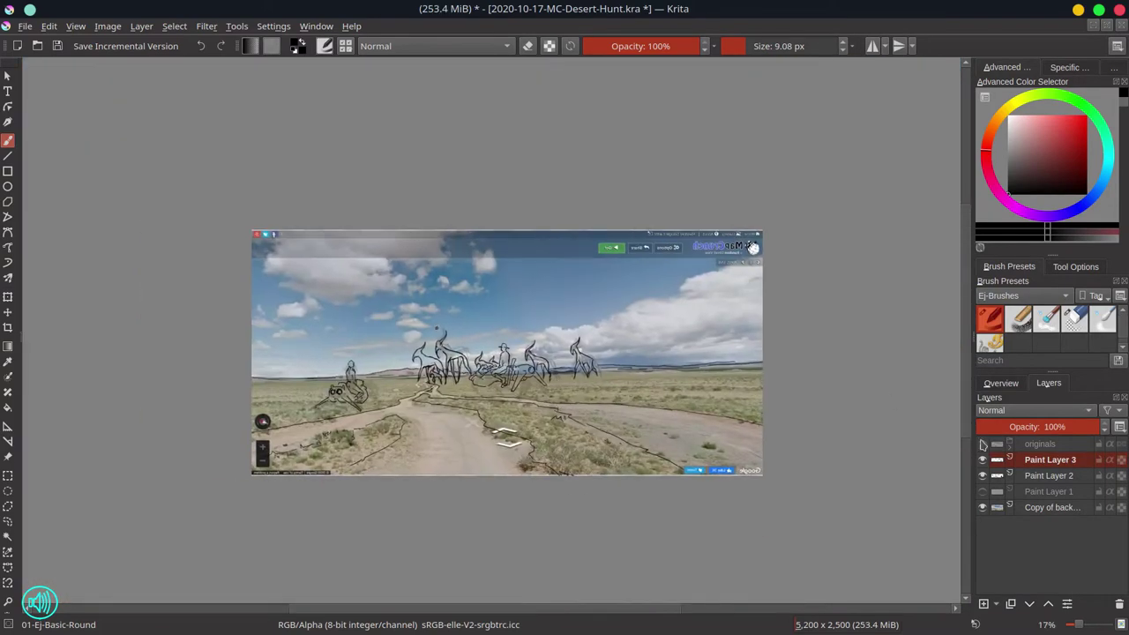
{"action": "left_click", "coordinate": [982, 491]}
Delete the rough-sketch layer Paint Layer 2 and save the file
{"action": "left_click", "coordinate": [1023, 492]}
{"action": "left_click", "coordinate": [1032, 477]}
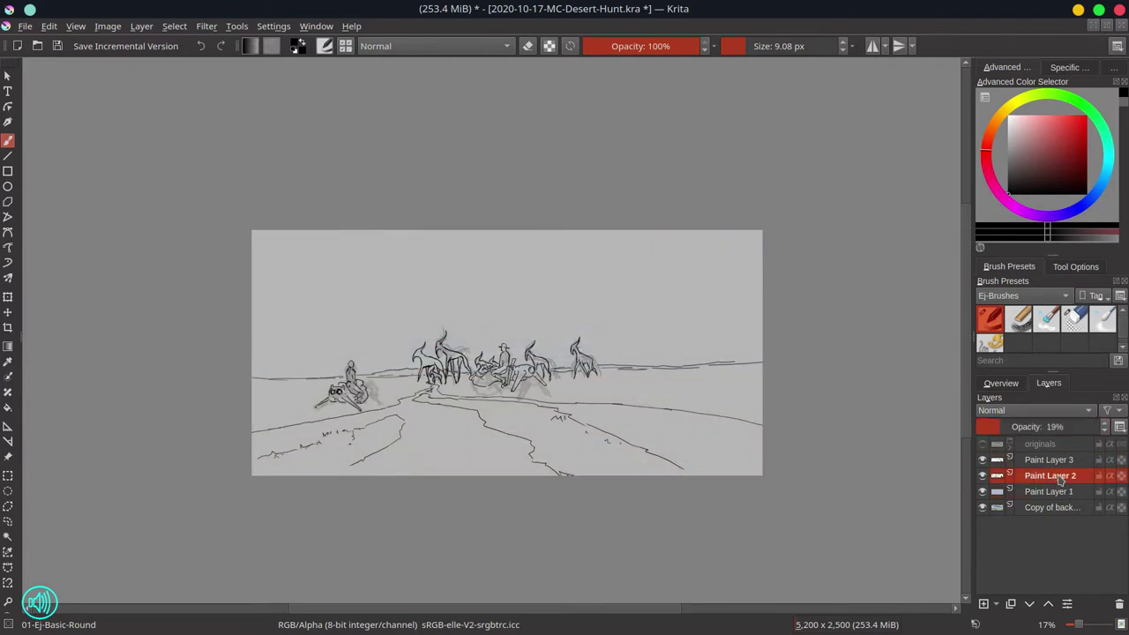
{"action": "left_click", "coordinate": [1118, 607]}
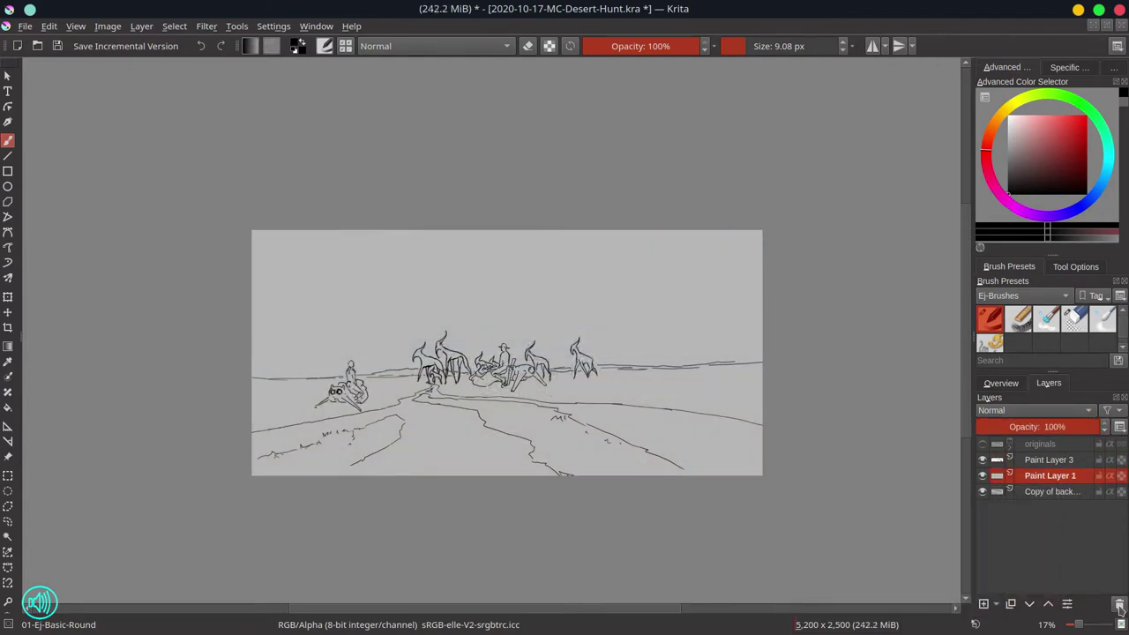
{"action": "key", "text": "ctrl+s"}
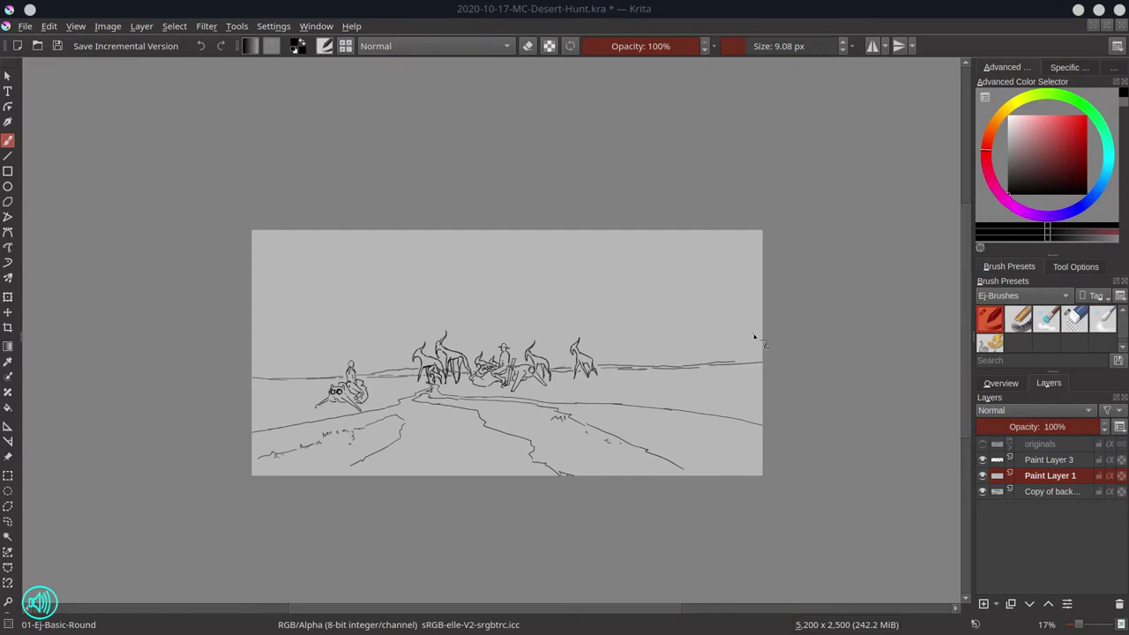
Delete Paint Layer 1, add a new paint layer beneath Paint Layer 3, and hide the backdrop copy
{"action": "left_click", "coordinate": [1119, 604]}
{"action": "left_click", "coordinate": [983, 604]}
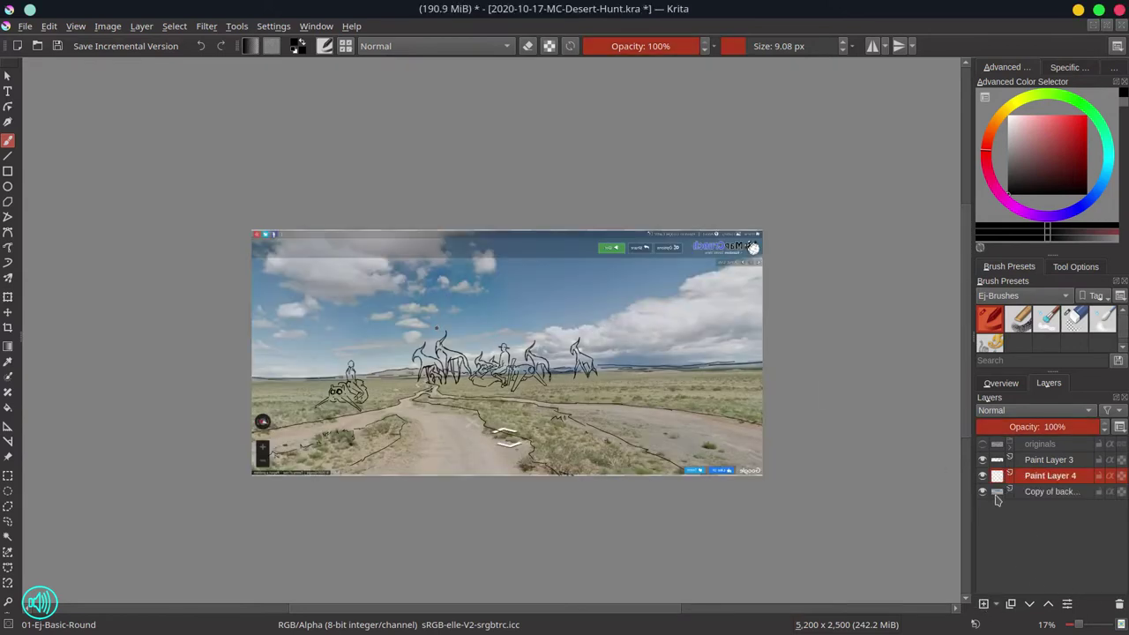
{"action": "left_click", "coordinate": [983, 492]}
Mirror the canvas view and float the sketch document in a window filling the right part of the workspace
{"action": "left_click", "coordinate": [1001, 383]}
{"action": "left_click", "coordinate": [984, 605]}
{"action": "left_click", "coordinate": [1107, 25]}
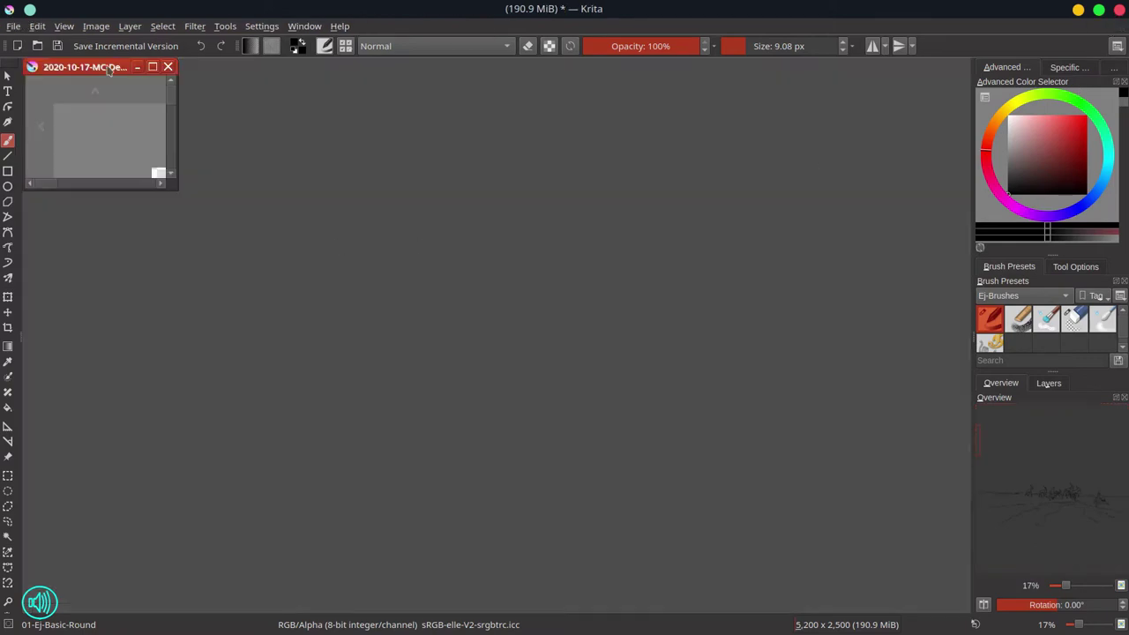
{"action": "left_click_drag", "start_coordinate": [108, 66], "coordinate": [501, 152]}
{"action": "left_click_drag", "start_coordinate": [573, 277], "coordinate": [962, 604]}
{"action": "left_click_drag", "start_coordinate": [420, 149], "coordinate": [389, 65]}
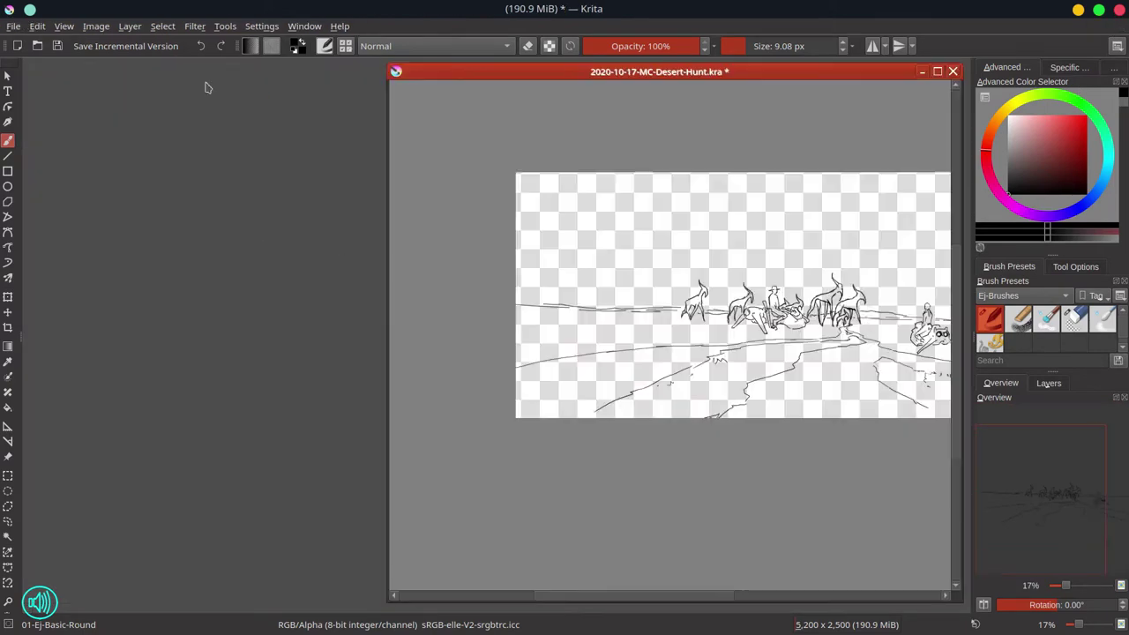
Open 2020-10-17-MC-Desert-ref.png in a window beside the sketch and make the sketch document active with the Fill tool
{"action": "left_click", "coordinate": [13, 27]}
{"action": "left_click", "coordinate": [37, 63]}
{"action": "left_click_drag", "start_coordinate": [737, 228], "coordinate": [752, 369]}
{"action": "double_click", "coordinate": [577, 354]}
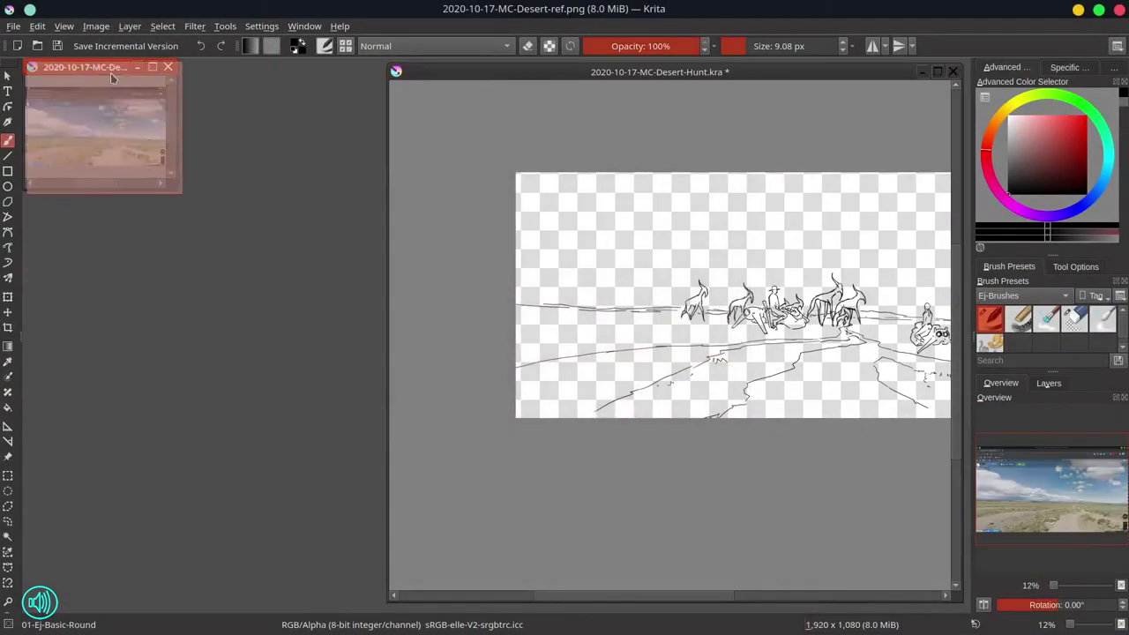
{"action": "left_click_drag", "start_coordinate": [184, 195], "coordinate": [376, 597]}
{"action": "left_click", "coordinate": [533, 517]}
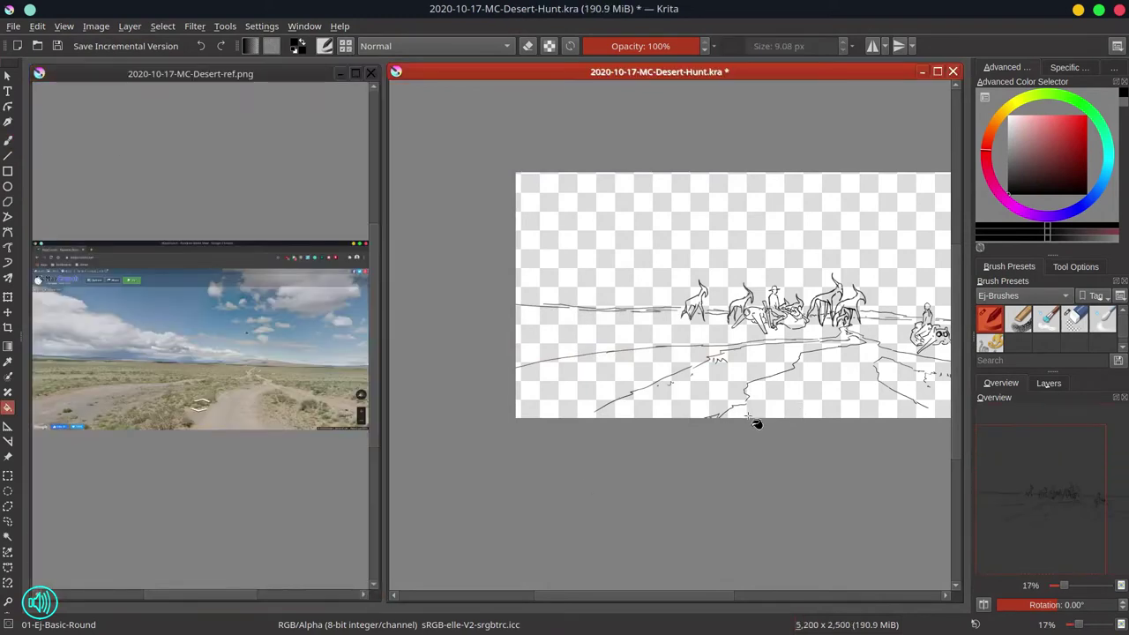
{"action": "scroll", "coordinate": [756, 423], "scroll_direction": "up", "scroll_amount": 2}
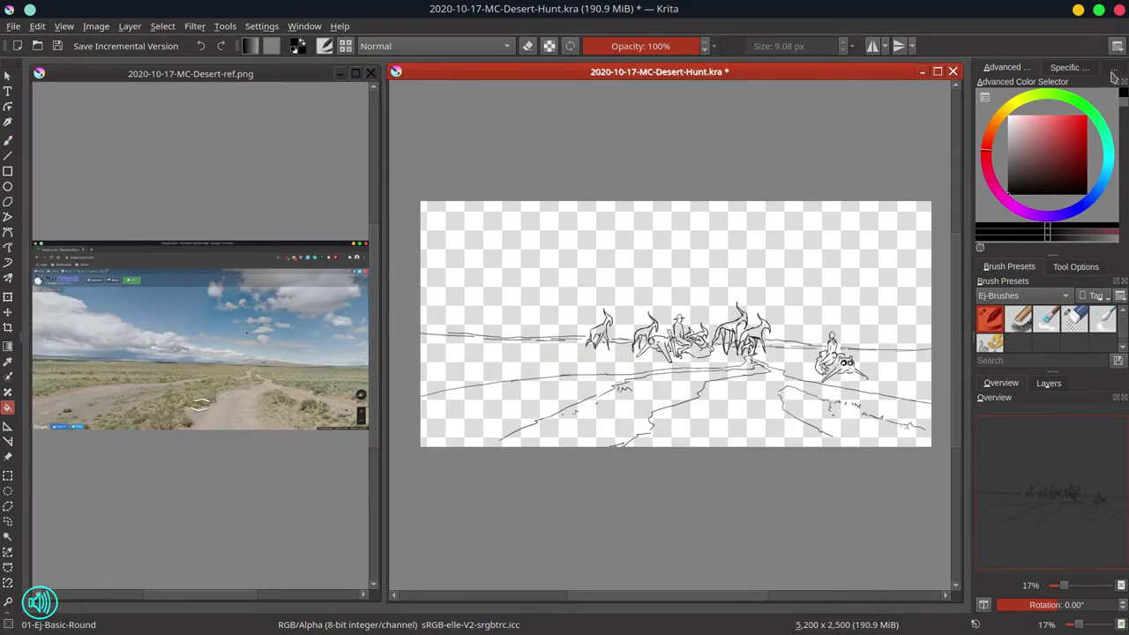
Load the 0_CPC05 colour palette and select the 06-Ej-Shapes-Mecha brush preset
{"action": "left_click", "coordinate": [1112, 71]}
{"action": "left_click", "coordinate": [983, 244]}
{"action": "scroll", "coordinate": [1028, 350], "scroll_direction": "down", "scroll_amount": 1}
{"action": "left_click", "coordinate": [971, 325]}
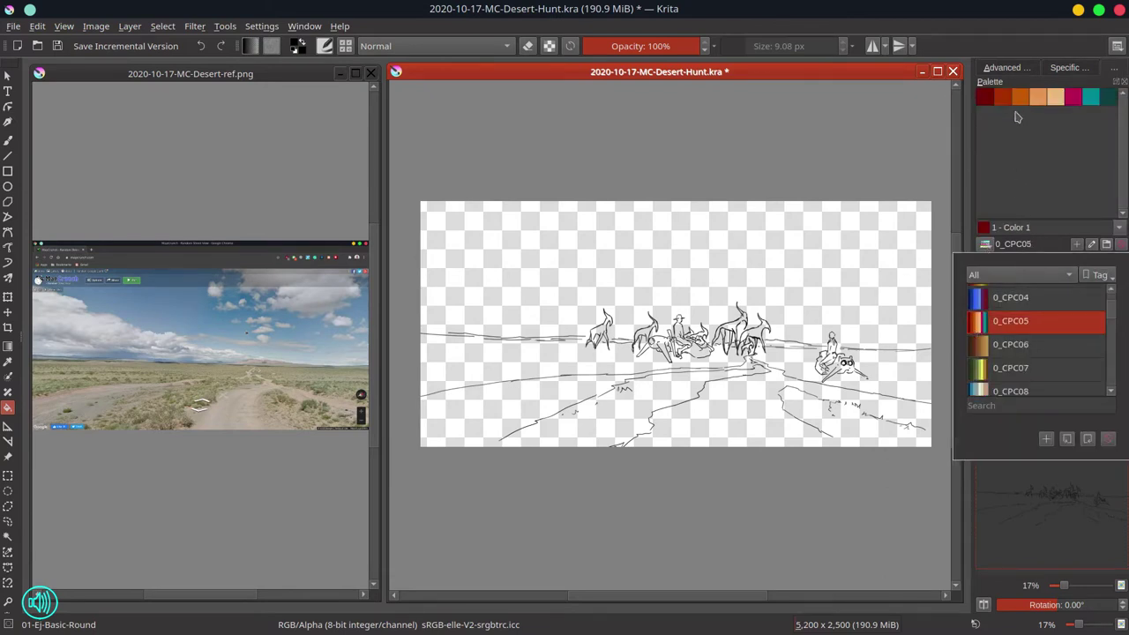
{"action": "left_click", "coordinate": [1026, 196]}
{"action": "left_click", "coordinate": [992, 350]}
Cover the sky area above the horizon with teal strokes of the Mecha shapes brush
{"action": "left_click", "coordinate": [1094, 101]}
{"action": "key", "text": "b"}
{"action": "left_click_drag", "start_coordinate": [579, 231], "coordinate": [676, 231]}
{"action": "mouse_move", "coordinate": [634, 213]}
{"action": "left_mouse_down"}
{"action": "mouse_move", "coordinate": [598, 230]}
{"action": "mouse_move", "coordinate": [468, 214]}
{"action": "mouse_move", "coordinate": [730, 213]}
{"action": "left_mouse_up"}
{"action": "scroll", "coordinate": [657, 231], "scroll_direction": "down", "scroll_amount": 1}
{"action": "mouse_move", "coordinate": [617, 237]}
{"action": "left_mouse_down"}
{"action": "mouse_move", "coordinate": [486, 281]}
{"action": "mouse_move", "coordinate": [547, 318]}
{"action": "mouse_move", "coordinate": [724, 300]}
{"action": "mouse_move", "coordinate": [892, 236]}
{"action": "mouse_move", "coordinate": [793, 260]}
{"action": "mouse_move", "coordinate": [776, 309]}
{"action": "mouse_move", "coordinate": [846, 326]}
{"action": "mouse_move", "coordinate": [899, 221]}
{"action": "left_mouse_up"}
Darken the upper sky with dark teal strokes using a brush of about 587 px
{"action": "left_click", "coordinate": [1108, 100]}
{"action": "key", "text": "bracketright"}
{"action": "mouse_move", "coordinate": [511, 216]}
{"action": "left_mouse_down"}
{"action": "mouse_move", "coordinate": [468, 238]}
{"action": "mouse_move", "coordinate": [869, 219]}
{"action": "mouse_move", "coordinate": [494, 260]}
{"action": "mouse_move", "coordinate": [654, 201]}
{"action": "left_mouse_up"}
{"action": "left_click", "coordinate": [1091, 97]}
Paint the desert ground in orange, with light orange and peach strokes along the band below the horizon
{"action": "left_click", "coordinate": [1021, 97]}
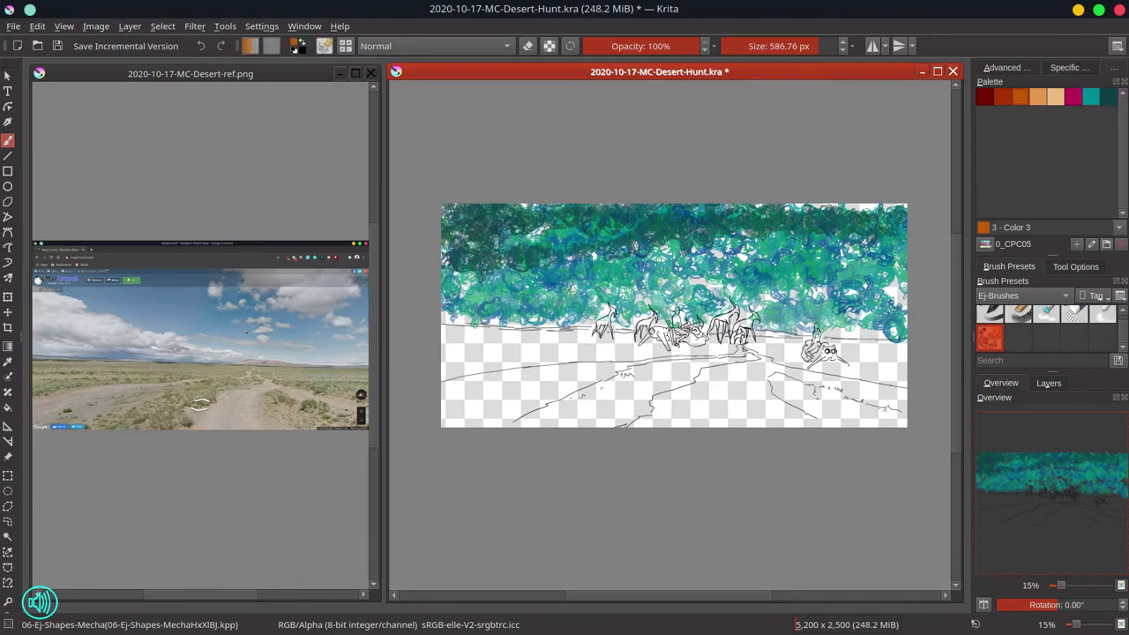
{"action": "left_click_drag", "start_coordinate": [449, 339], "coordinate": [720, 356]}
{"action": "mouse_move", "coordinate": [804, 391]}
{"action": "left_mouse_down"}
{"action": "mouse_move", "coordinate": [569, 421]}
{"action": "mouse_move", "coordinate": [885, 416]}
{"action": "left_mouse_up"}
{"action": "left_click", "coordinate": [1038, 97]}
{"action": "left_click_drag", "start_coordinate": [628, 342], "coordinate": [815, 345]}
{"action": "left_click", "coordinate": [1055, 97]}
{"action": "left_click_drag", "start_coordinate": [476, 342], "coordinate": [890, 357]}
{"action": "left_click_drag", "start_coordinate": [891, 357], "coordinate": [565, 371]}
Paint dark red strokes along the road tracks and over the foreground ground, using brush sizes from about 215 px
{"action": "left_click", "coordinate": [986, 99]}
{"action": "left_click_drag", "start_coordinate": [734, 326], "coordinate": [607, 326], "text": "shift"}
{"action": "key", "text": "bracketleft"}
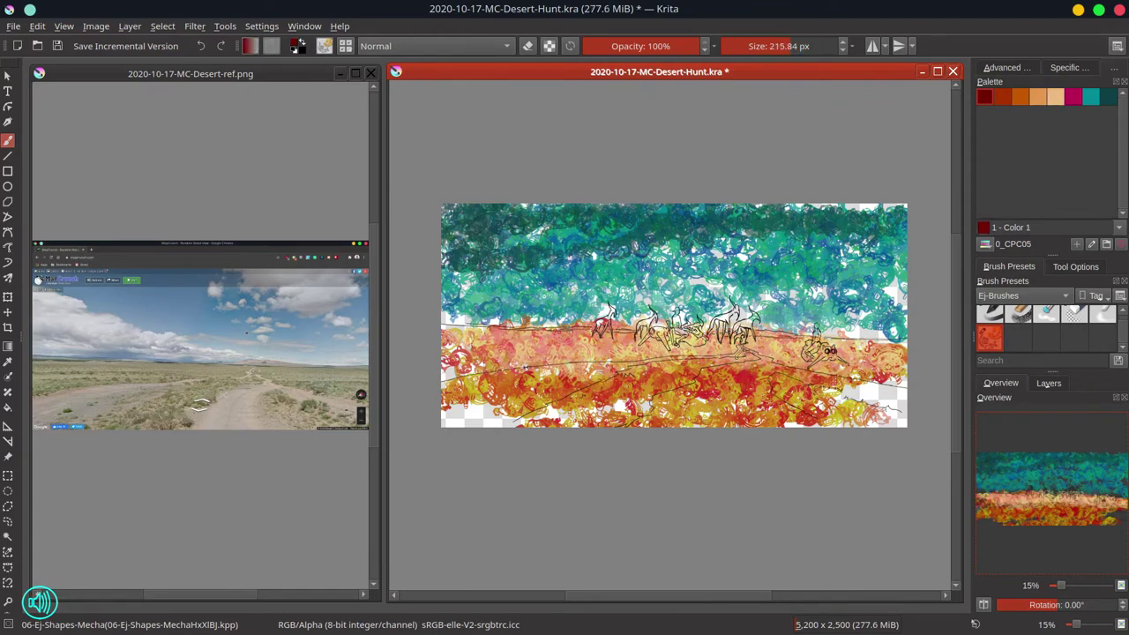
{"action": "mouse_move", "coordinate": [555, 366]}
{"action": "left_mouse_down"}
{"action": "mouse_move", "coordinate": [449, 408]}
{"action": "mouse_move", "coordinate": [472, 416]}
{"action": "mouse_move", "coordinate": [657, 362]}
{"action": "mouse_move", "coordinate": [741, 355]}
{"action": "left_mouse_up"}
{"action": "key", "text": "bracketleft"}
{"action": "key", "text": "bracketleft"}
{"action": "mouse_move", "coordinate": [741, 353]}
{"action": "left_mouse_down"}
{"action": "mouse_move", "coordinate": [776, 363]}
{"action": "mouse_move", "coordinate": [767, 379]}
{"action": "left_mouse_up"}
{"action": "key", "text": "bracketright"}
{"action": "left_click_drag", "start_coordinate": [768, 379], "coordinate": [661, 401]}
{"action": "key", "text": "bracketright"}
{"action": "left_click_drag", "start_coordinate": [661, 407], "coordinate": [807, 421]}
{"action": "left_click_drag", "start_coordinate": [785, 377], "coordinate": [898, 395]}
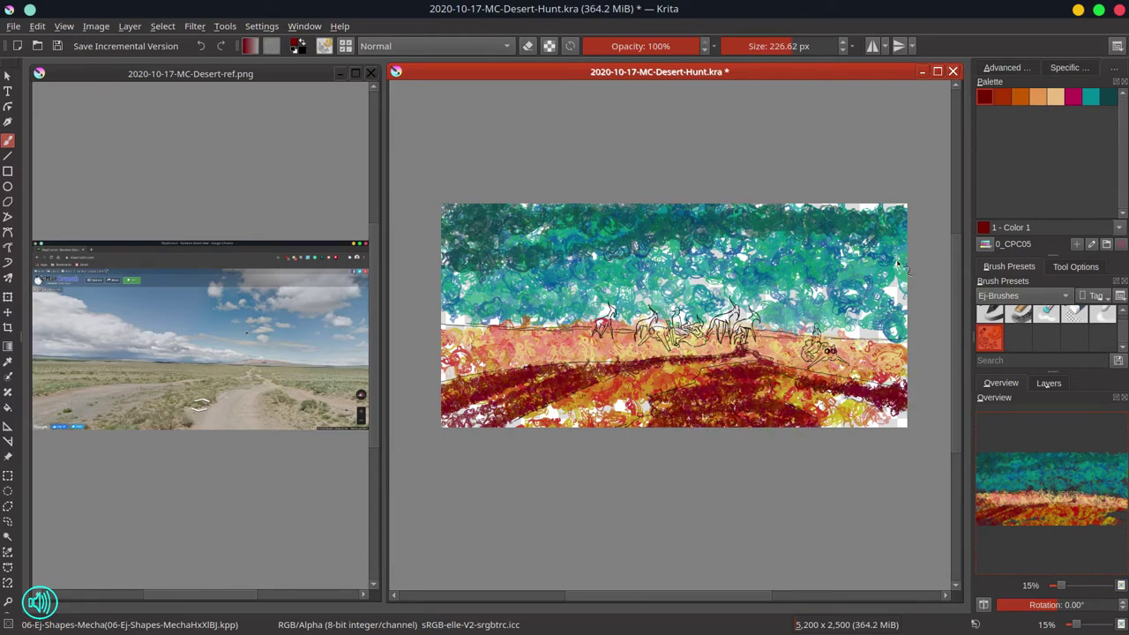
Colour the antelopes dark red with a brush of about 141 px
{"action": "scroll", "coordinate": [770, 318], "scroll_direction": "up", "scroll_amount": 2}
{"action": "key", "text": "bracketleft"}
{"action": "key", "text": "bracketleft"}
{"action": "mouse_move", "coordinate": [451, 300]}
{"action": "left_mouse_down"}
{"action": "mouse_move", "coordinate": [520, 331]}
{"action": "mouse_move", "coordinate": [531, 320]}
{"action": "mouse_move", "coordinate": [522, 326]}
{"action": "mouse_move", "coordinate": [672, 322]}
{"action": "mouse_move", "coordinate": [698, 308]}
{"action": "mouse_move", "coordinate": [689, 318]}
{"action": "mouse_move", "coordinate": [721, 335]}
{"action": "mouse_move", "coordinate": [742, 317]}
{"action": "left_mouse_up"}
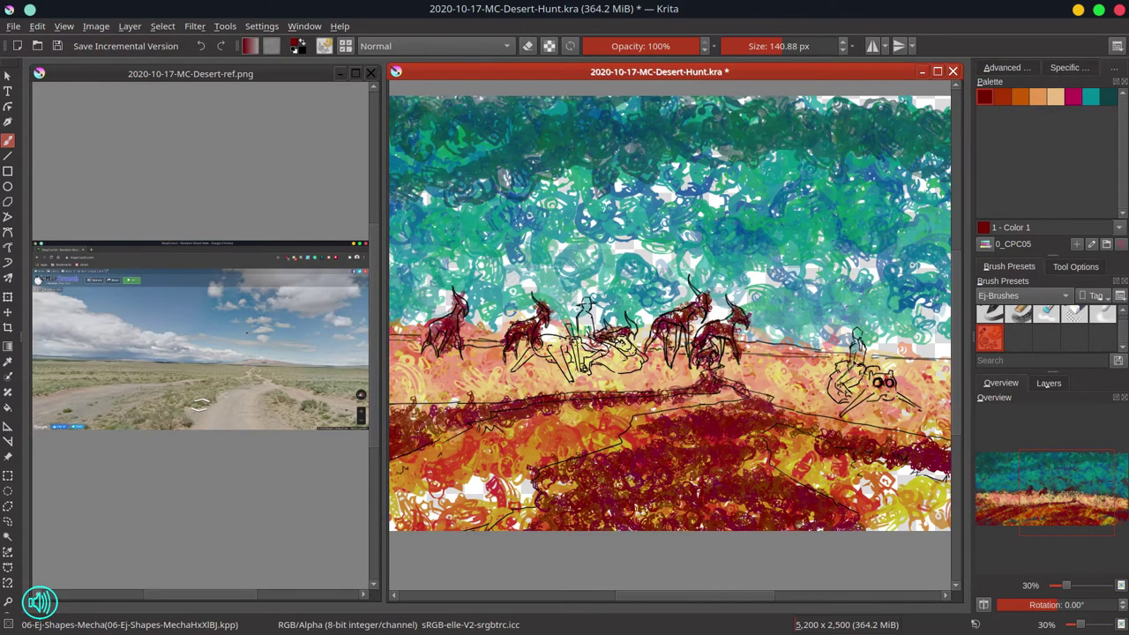
Colour both riders and their legged vehicles with dark teal strokes
{"action": "mouse_move", "coordinate": [853, 361]}
{"action": "left_mouse_down"}
{"action": "mouse_move", "coordinate": [786, 374]}
{"action": "mouse_move", "coordinate": [817, 413]}
{"action": "mouse_move", "coordinate": [838, 418]}
{"action": "left_mouse_up"}
{"action": "left_click", "coordinate": [1109, 97]}
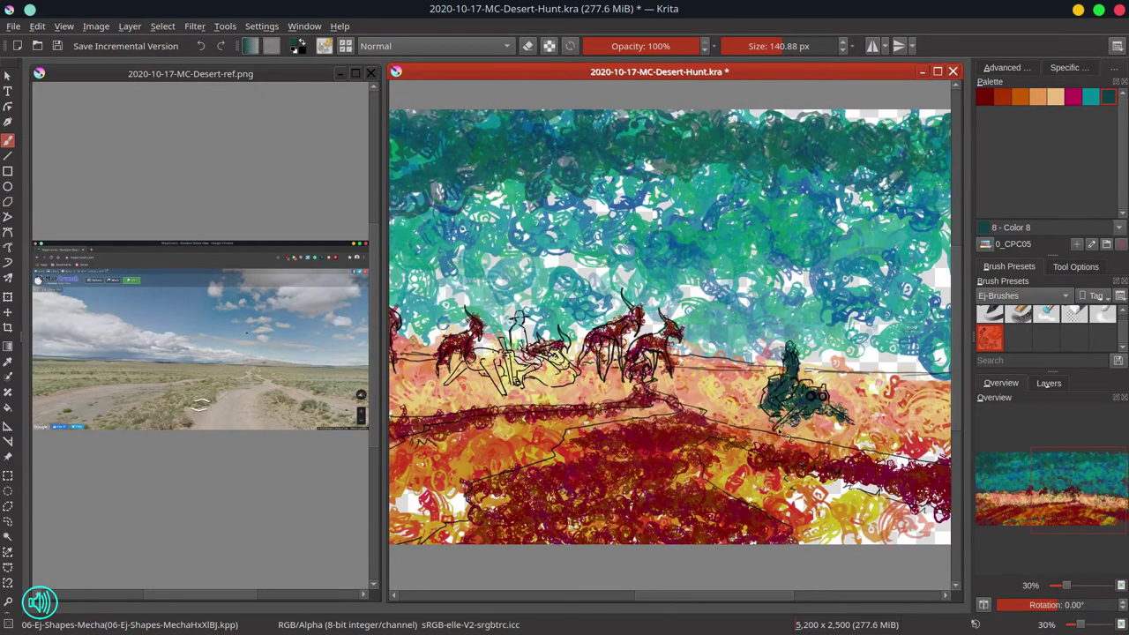
{"action": "left_click_drag", "start_coordinate": [573, 375], "coordinate": [755, 376]}
{"action": "mouse_move", "coordinate": [657, 359]}
{"action": "left_mouse_down"}
{"action": "mouse_move", "coordinate": [702, 328]}
{"action": "mouse_move", "coordinate": [755, 374]}
{"action": "mouse_move", "coordinate": [631, 379]}
{"action": "left_mouse_up"}
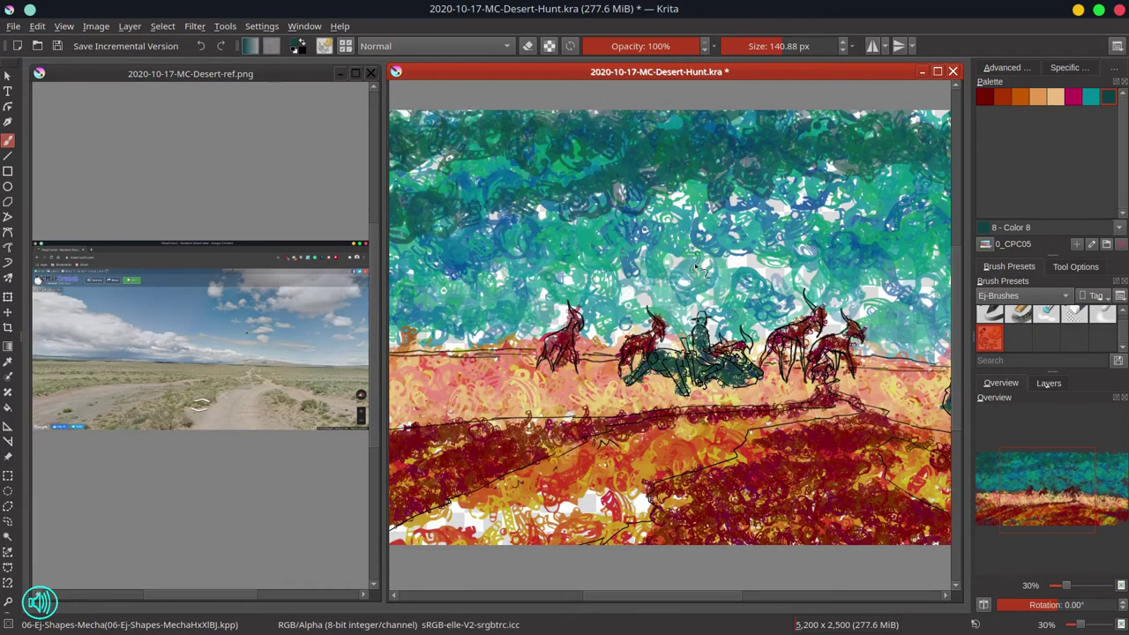
{"action": "mouse_move", "coordinate": [712, 320]}
{"action": "left_mouse_down"}
{"action": "mouse_move", "coordinate": [673, 381]}
{"action": "mouse_move", "coordinate": [601, 322]}
{"action": "mouse_move", "coordinate": [554, 329]}
{"action": "left_mouse_up"}
Set the brush blending mode to Color Dodge
{"action": "left_click", "coordinate": [450, 46]}
{"action": "left_click", "coordinate": [468, 115]}
{"action": "left_click", "coordinate": [455, 46]}
{"action": "left_click", "coordinate": [463, 124]}
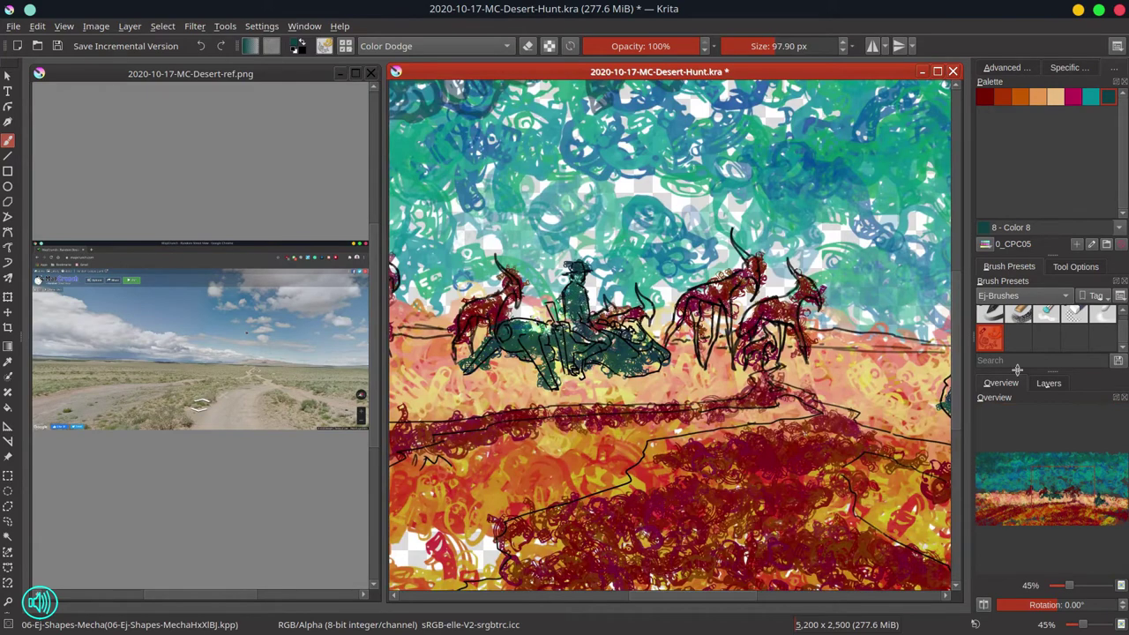
Show the backdrop copy and add a Color Dodge paint layer above Paint Layer 4
{"action": "left_click", "coordinate": [1047, 383]}
{"action": "left_click", "coordinate": [982, 491]}
{"action": "left_click", "coordinate": [985, 604]}
{"action": "left_click", "coordinate": [1027, 411]}
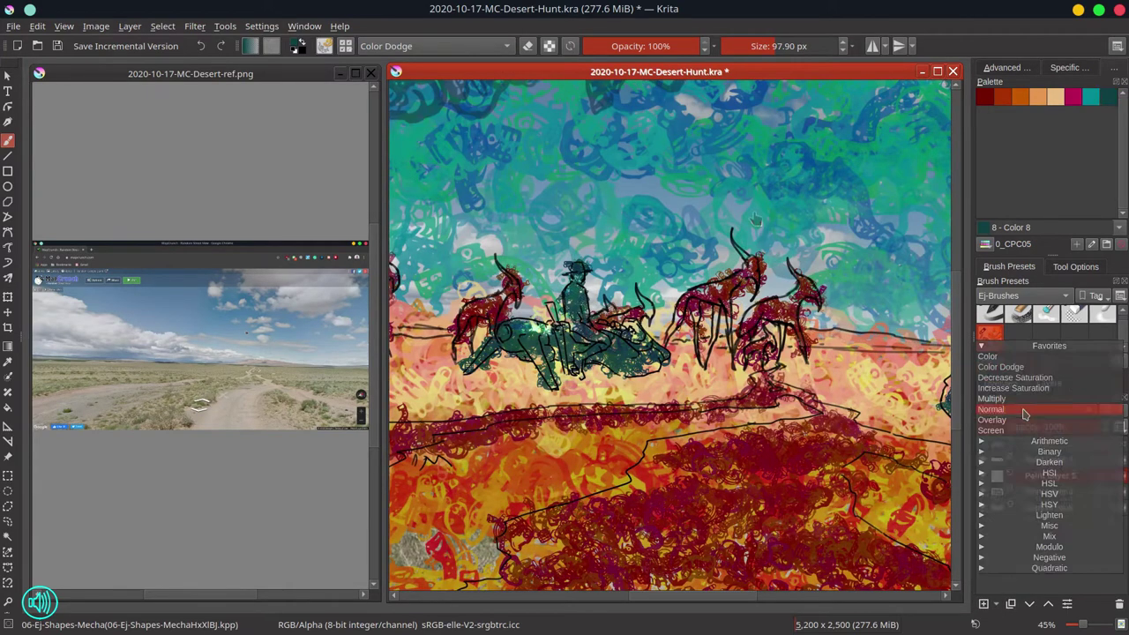
{"action": "left_click", "coordinate": [1003, 366]}
Paint glowing highlights on the antelopes, riders and vehicles, using dark teal and light orange
{"action": "mouse_move", "coordinate": [521, 327]}
{"action": "left_mouse_down"}
{"action": "mouse_move", "coordinate": [547, 330]}
{"action": "mouse_move", "coordinate": [591, 287]}
{"action": "mouse_move", "coordinate": [635, 328]}
{"action": "mouse_move", "coordinate": [696, 292]}
{"action": "mouse_move", "coordinate": [813, 295]}
{"action": "mouse_move", "coordinate": [757, 309]}
{"action": "left_mouse_up"}
{"action": "left_click", "coordinate": [1032, 101]}
{"action": "mouse_move", "coordinate": [642, 307]}
{"action": "left_mouse_down"}
{"action": "mouse_move", "coordinate": [615, 323]}
{"action": "mouse_move", "coordinate": [643, 316]}
{"action": "left_mouse_up"}
{"action": "mouse_move", "coordinate": [516, 277]}
{"action": "left_mouse_down"}
{"action": "mouse_move", "coordinate": [496, 311]}
{"action": "mouse_move", "coordinate": [657, 314]}
{"action": "left_mouse_up"}
{"action": "mouse_move", "coordinate": [531, 291]}
{"action": "left_mouse_down"}
{"action": "mouse_move", "coordinate": [490, 330]}
{"action": "mouse_move", "coordinate": [525, 308]}
{"action": "left_mouse_up"}
{"action": "left_click_drag", "start_coordinate": [858, 264], "coordinate": [525, 251]}
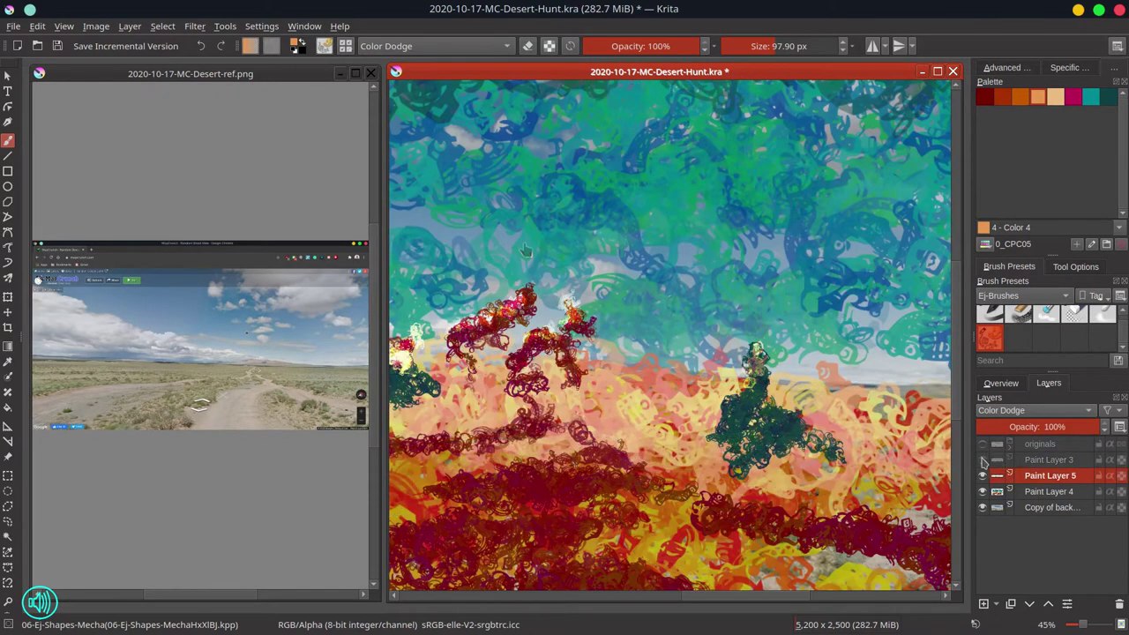
Rename Paint Layer 3 as sketch, duplicate it, and merge the copies into one layer to darken the line art
{"action": "right_click", "coordinate": [1045, 461]}
{"action": "left_click", "coordinate": [963, 221]}
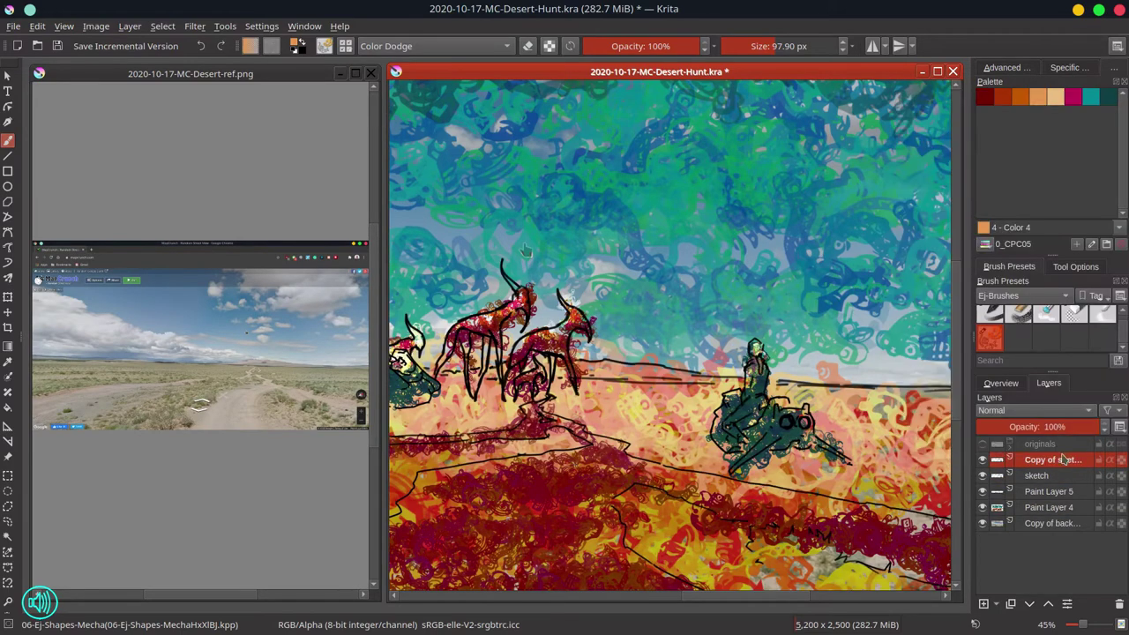
{"action": "right_click", "coordinate": [1045, 459]}
{"action": "left_click", "coordinate": [963, 221]}
{"action": "right_click", "coordinate": [1045, 459]}
{"action": "left_click", "coordinate": [963, 222]}
{"action": "right_click", "coordinate": [1057, 510]}
{"action": "left_click", "coordinate": [979, 365]}
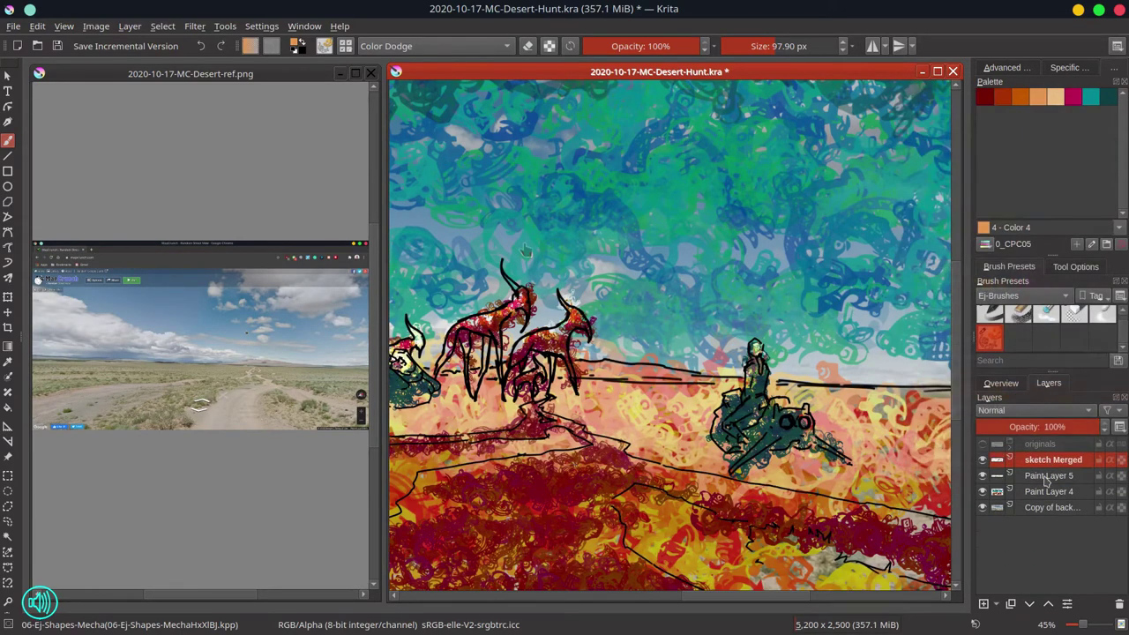
Duplicate the merged sketch layer and move the copy into the originals group
{"action": "right_click", "coordinate": [1048, 462]}
{"action": "left_click", "coordinate": [997, 222]}
{"action": "left_click_drag", "start_coordinate": [1048, 461], "coordinate": [1052, 447]}
{"action": "left_click", "coordinate": [1072, 460]}
Lock the merged sketch layer and add a Multiply paint layer above Paint Layer 5
{"action": "key", "text": "minus"}
{"action": "key", "text": "minus"}
{"action": "key", "text": "minus"}
{"action": "key", "text": "minus"}
{"action": "left_click", "coordinate": [1038, 479]}
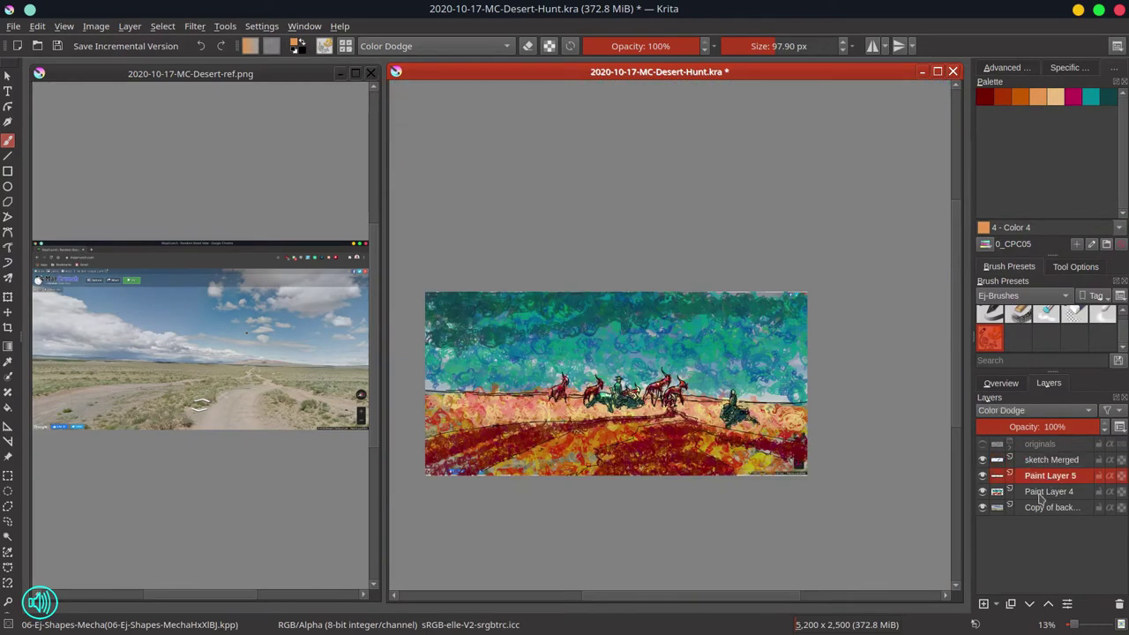
{"action": "left_click", "coordinate": [1097, 462]}
{"action": "left_click", "coordinate": [983, 604]}
{"action": "left_click", "coordinate": [1026, 411]}
{"action": "left_click", "coordinate": [1025, 398]}
Paint teal strokes of about 112 px over the middle rider, the vehicle and the horned head beside it
{"action": "scroll", "coordinate": [646, 415], "scroll_direction": "up", "scroll_amount": 4}
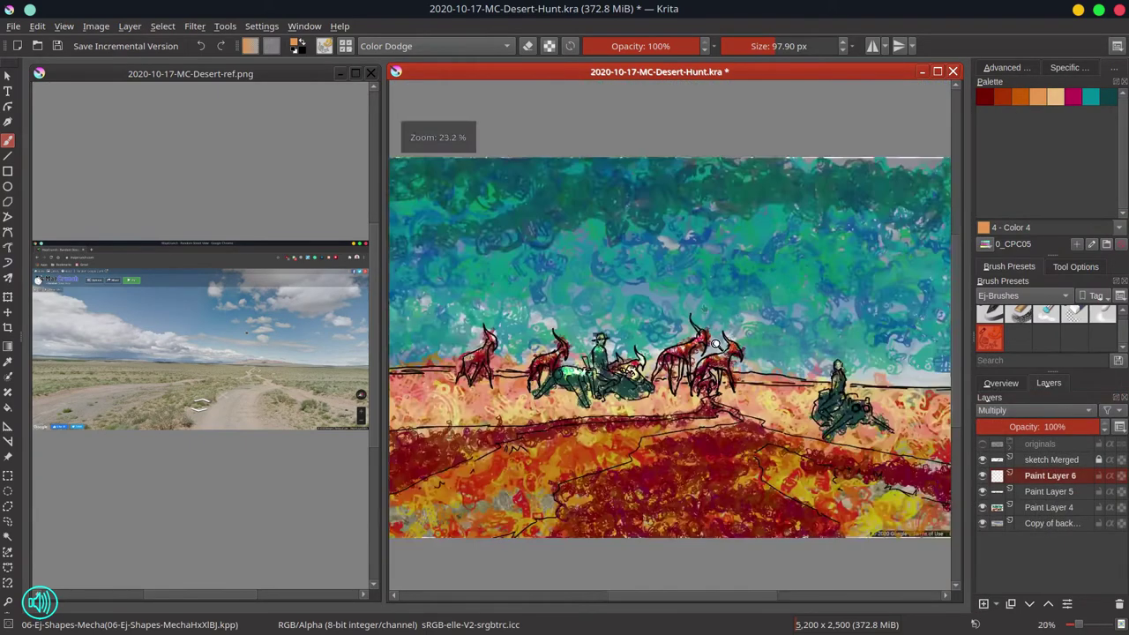
{"action": "left_click", "coordinate": [1091, 97]}
{"action": "key", "text": "bracketright"}
{"action": "mouse_move", "coordinate": [578, 353]}
{"action": "left_mouse_down"}
{"action": "mouse_move", "coordinate": [573, 312]}
{"action": "mouse_move", "coordinate": [582, 342]}
{"action": "left_mouse_up"}
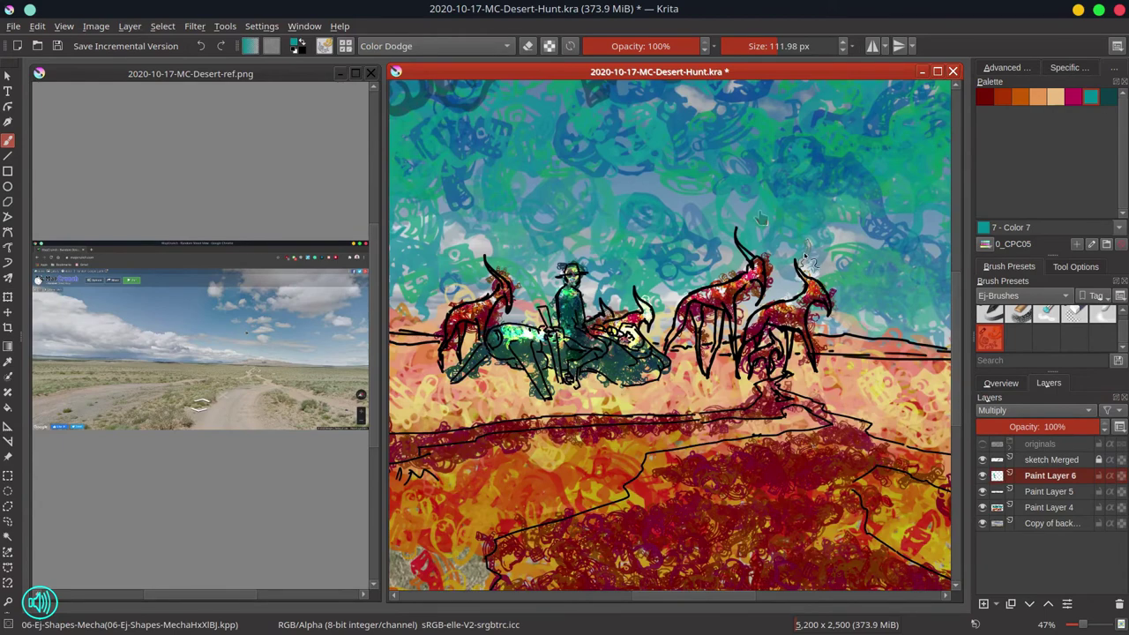
{"action": "mouse_move", "coordinate": [573, 305]}
{"action": "left_mouse_down"}
{"action": "mouse_move", "coordinate": [543, 339]}
{"action": "mouse_move", "coordinate": [494, 353]}
{"action": "mouse_move", "coordinate": [622, 361]}
{"action": "mouse_move", "coordinate": [634, 341]}
{"action": "mouse_move", "coordinate": [629, 320]}
{"action": "left_mouse_up"}
{"action": "left_click_drag", "start_coordinate": [699, 308], "coordinate": [773, 361]}
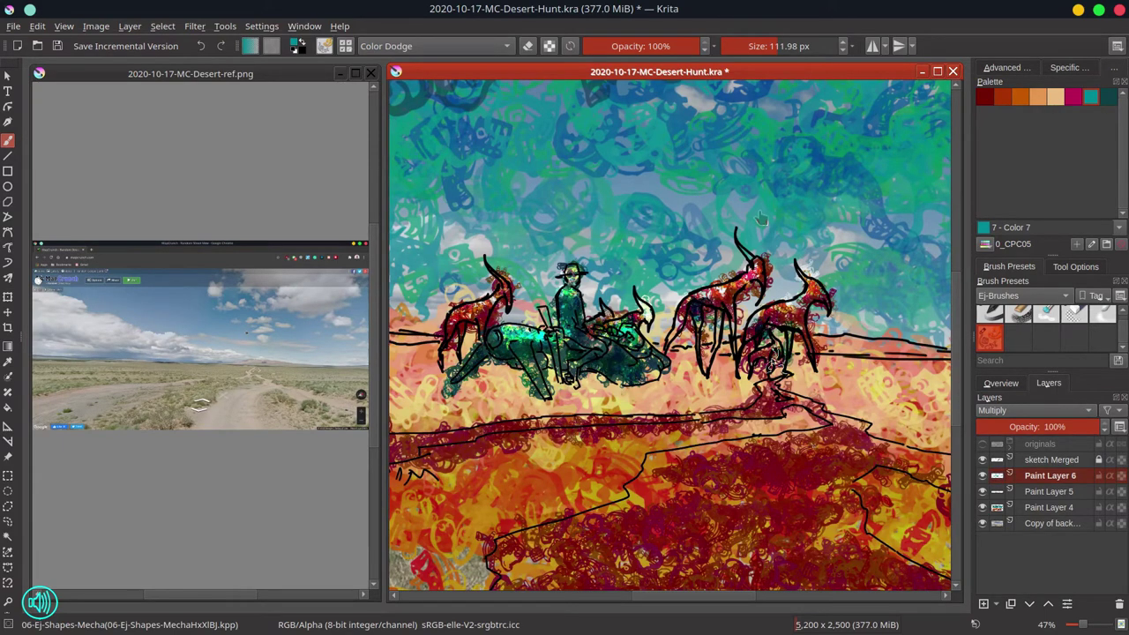
Paint teal shadows beneath the antelopes and dark green patches along the road edges, with brushes up to about 130 px
{"action": "mouse_move", "coordinate": [699, 380]}
{"action": "left_mouse_down"}
{"action": "mouse_move", "coordinate": [674, 380]}
{"action": "mouse_move", "coordinate": [813, 379]}
{"action": "left_mouse_up"}
{"action": "left_click_drag", "start_coordinate": [406, 373], "coordinate": [527, 374]}
{"action": "scroll", "coordinate": [653, 379], "scroll_direction": "down", "scroll_amount": 2}
{"action": "left_click_drag", "start_coordinate": [663, 374], "coordinate": [667, 374]}
{"action": "scroll", "coordinate": [665, 374], "scroll_direction": "down", "scroll_amount": 1}
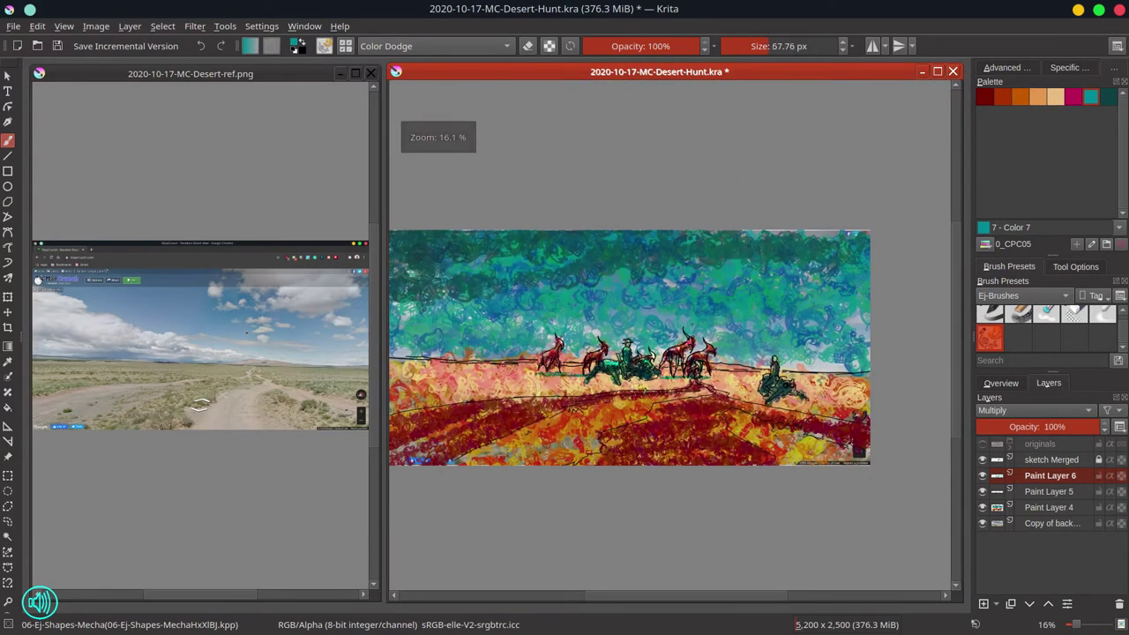
{"action": "mouse_move", "coordinate": [640, 409]}
{"action": "left_mouse_down"}
{"action": "mouse_move", "coordinate": [671, 405]}
{"action": "mouse_move", "coordinate": [607, 407]}
{"action": "mouse_move", "coordinate": [691, 413]}
{"action": "left_mouse_up"}
{"action": "left_click_drag", "start_coordinate": [773, 418], "coordinate": [774, 418]}
{"action": "left_click_drag", "start_coordinate": [801, 420], "coordinate": [764, 419]}
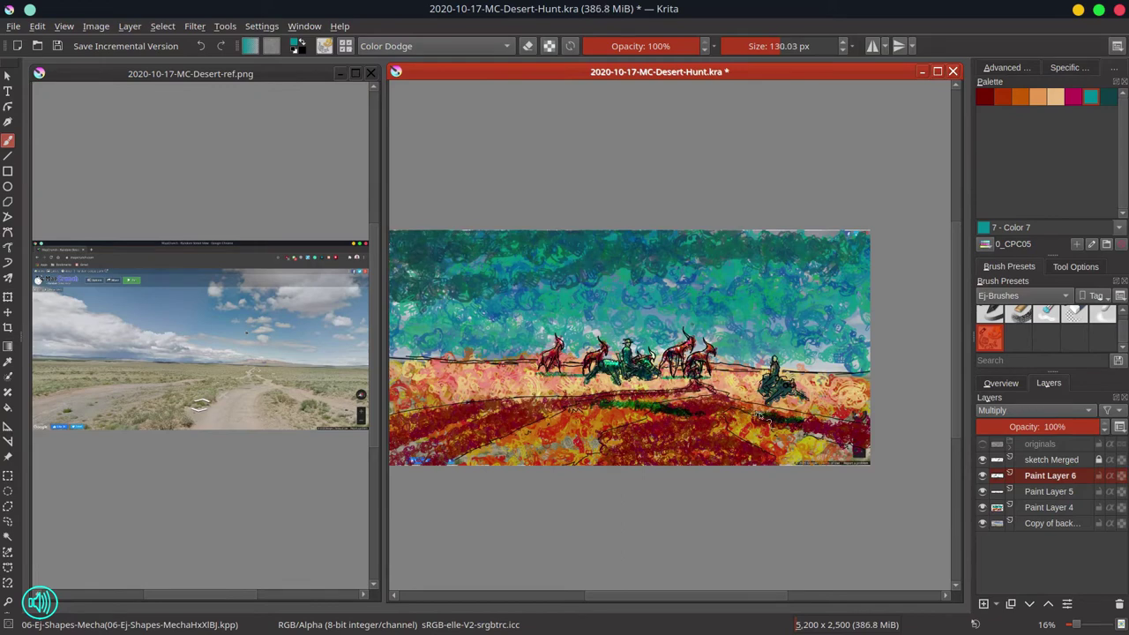
On Paint Layer 4, paint light orange strokes over the ground with Normal brush blending and a 316.50 px brush
{"action": "left_click", "coordinate": [1037, 95]}
{"action": "left_click", "coordinate": [1049, 507]}
{"action": "key", "text": "bracketright"}
{"action": "left_click", "coordinate": [432, 45]}
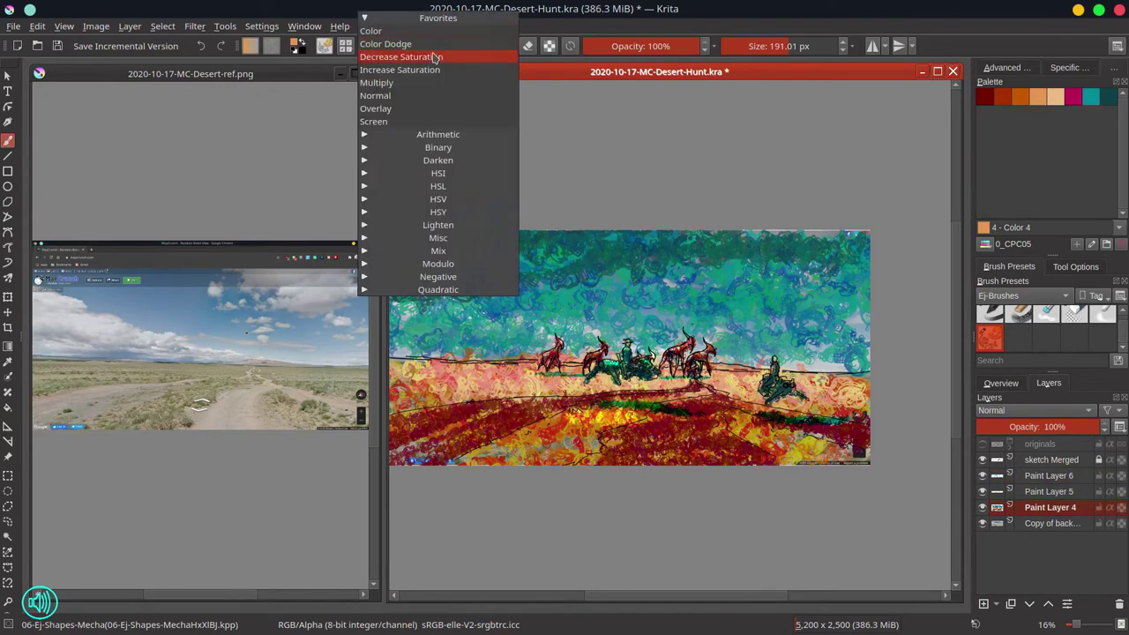
{"action": "key", "text": "Escape"}
{"action": "key", "text": "minus"}
{"action": "key", "text": "bracketright"}
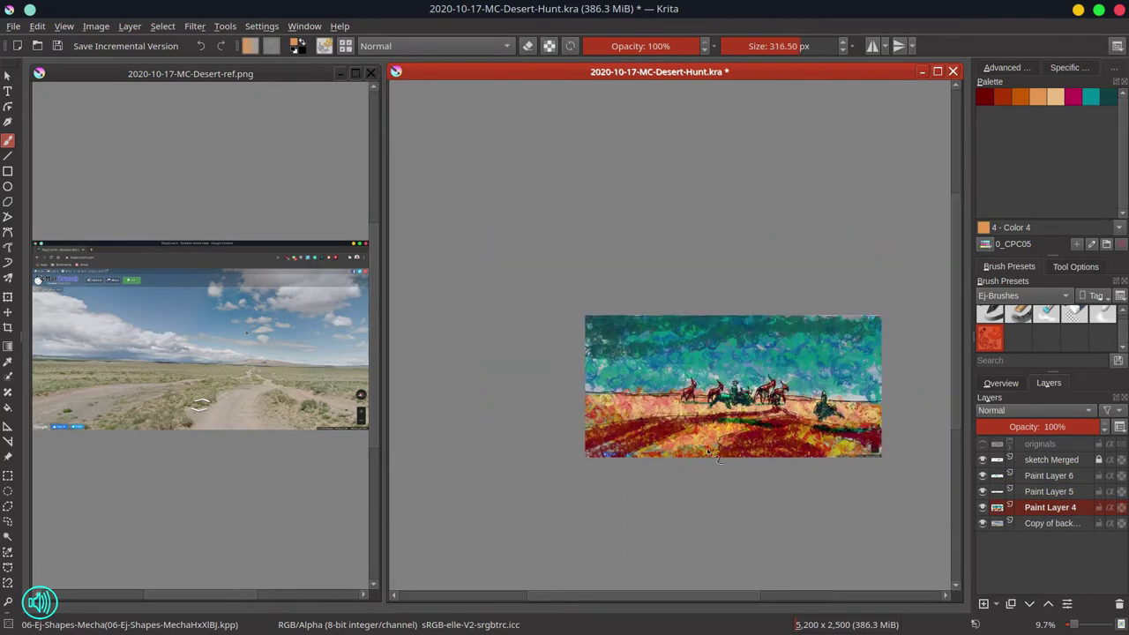
{"action": "left_click_drag", "start_coordinate": [707, 452], "coordinate": [651, 451]}
{"action": "left_click_drag", "start_coordinate": [602, 407], "coordinate": [909, 414]}
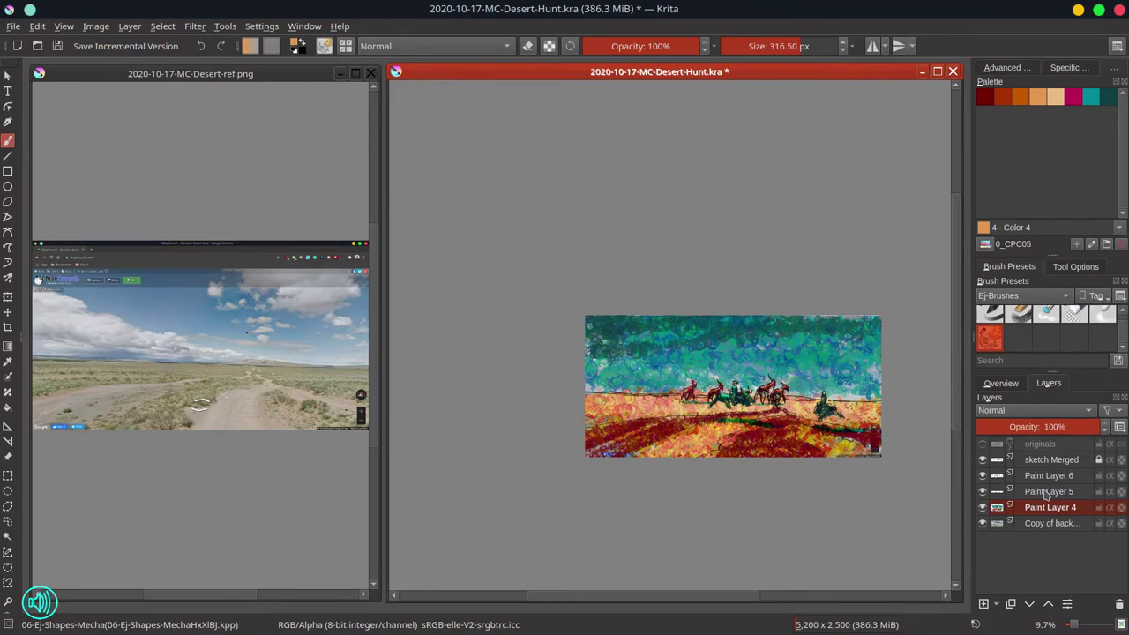
Add a 56% opacity paint layer above Paint Layer 6 and choose teal with the 02-Ej-Chalk-Grainy brush at 136.65 px
{"action": "left_click", "coordinate": [1047, 477]}
{"action": "left_click", "coordinate": [983, 604]}
{"action": "left_click", "coordinate": [1045, 424]}
{"action": "left_click", "coordinate": [1091, 97]}
{"action": "left_click", "coordinate": [1016, 320]}
{"action": "left_click", "coordinate": [780, 44]}
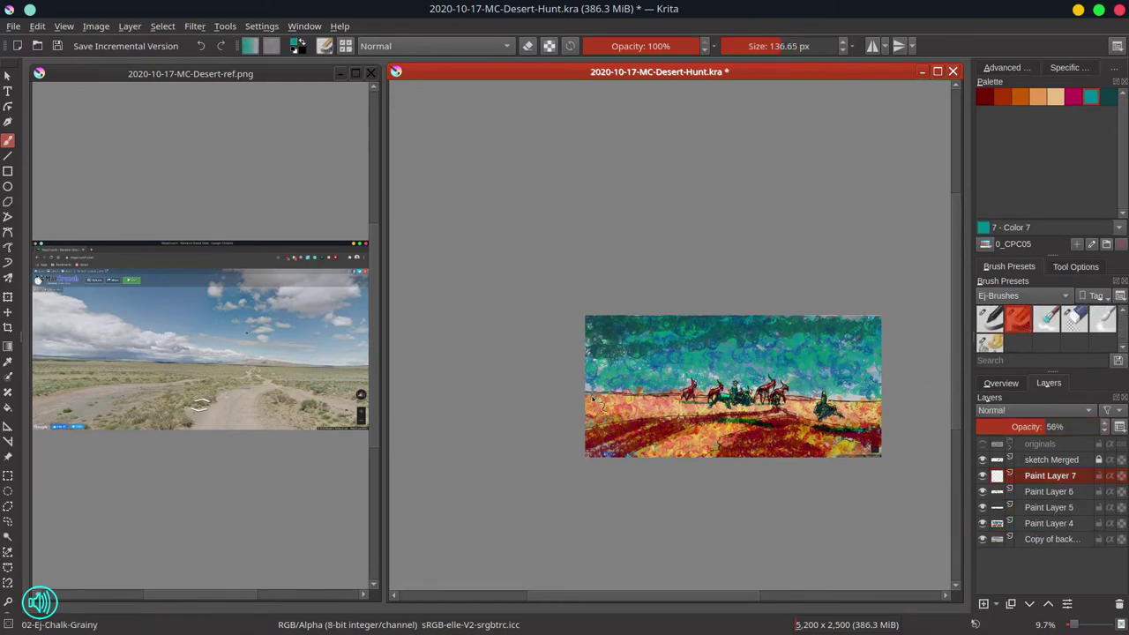
Paint teal and pale cyan haze along the horizon on Paint Layer 7 and set the layer's opacity to 32%
{"action": "mouse_move", "coordinate": [592, 398]}
{"action": "left_mouse_down"}
{"action": "mouse_move", "coordinate": [672, 384]}
{"action": "mouse_move", "coordinate": [596, 393]}
{"action": "mouse_move", "coordinate": [833, 400]}
{"action": "mouse_move", "coordinate": [864, 391]}
{"action": "left_mouse_up"}
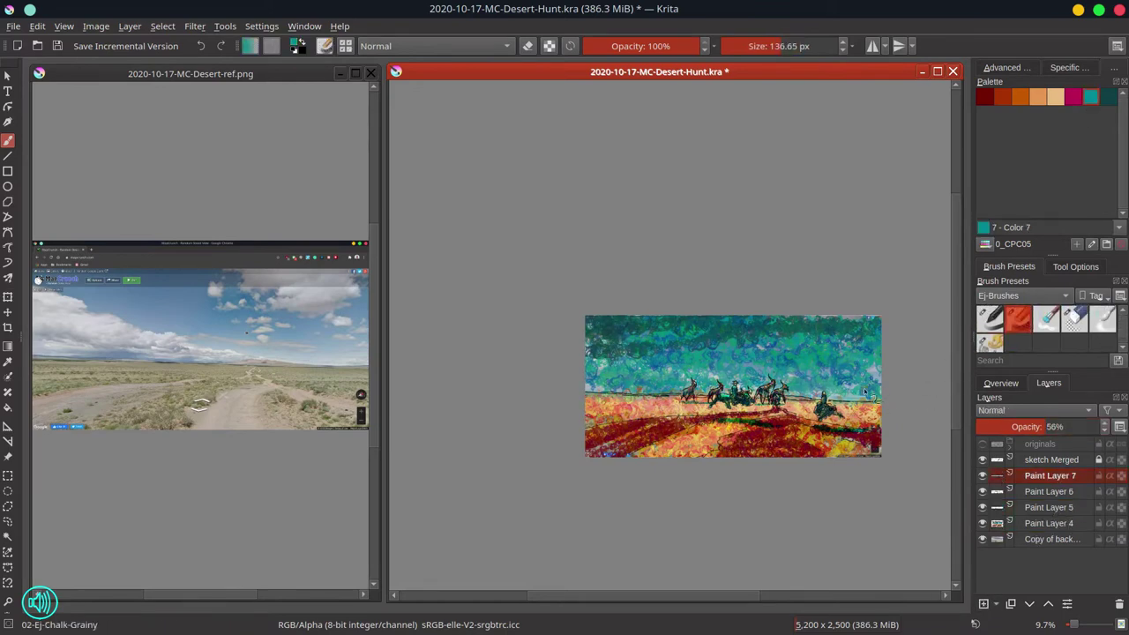
{"action": "left_click", "coordinate": [1006, 68]}
{"action": "left_click", "coordinate": [1025, 129]}
{"action": "mouse_move", "coordinate": [596, 388]}
{"action": "left_mouse_down"}
{"action": "mouse_move", "coordinate": [873, 390]}
{"action": "mouse_move", "coordinate": [605, 385]}
{"action": "left_mouse_up"}
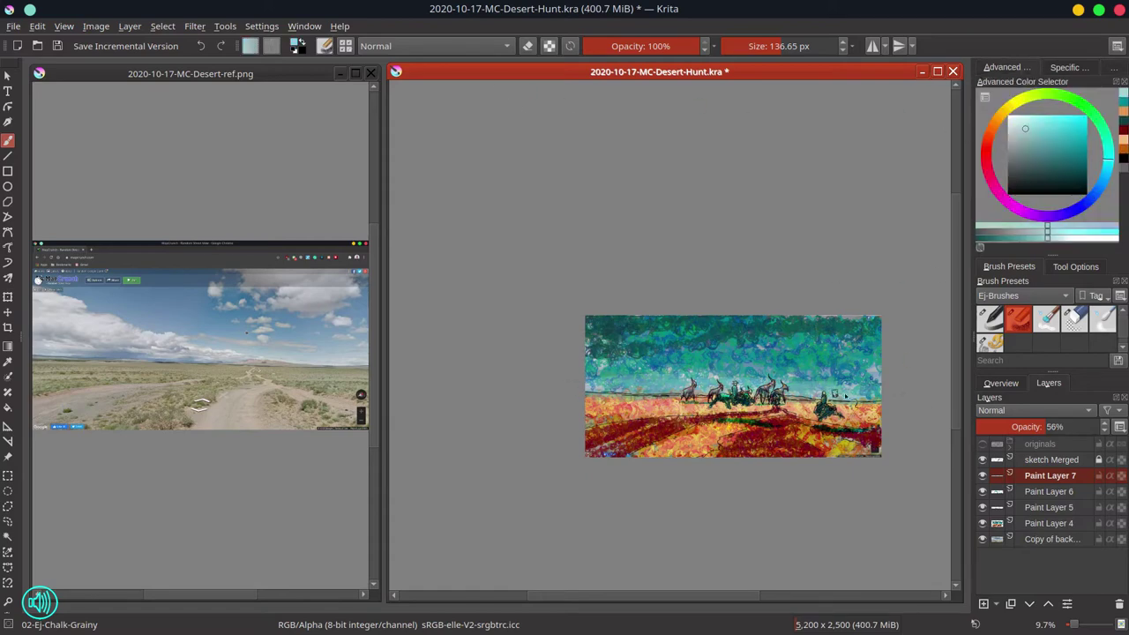
{"action": "left_click", "coordinate": [983, 477]}
{"action": "left_click", "coordinate": [983, 477]}
{"action": "left_click", "coordinate": [1016, 427]}
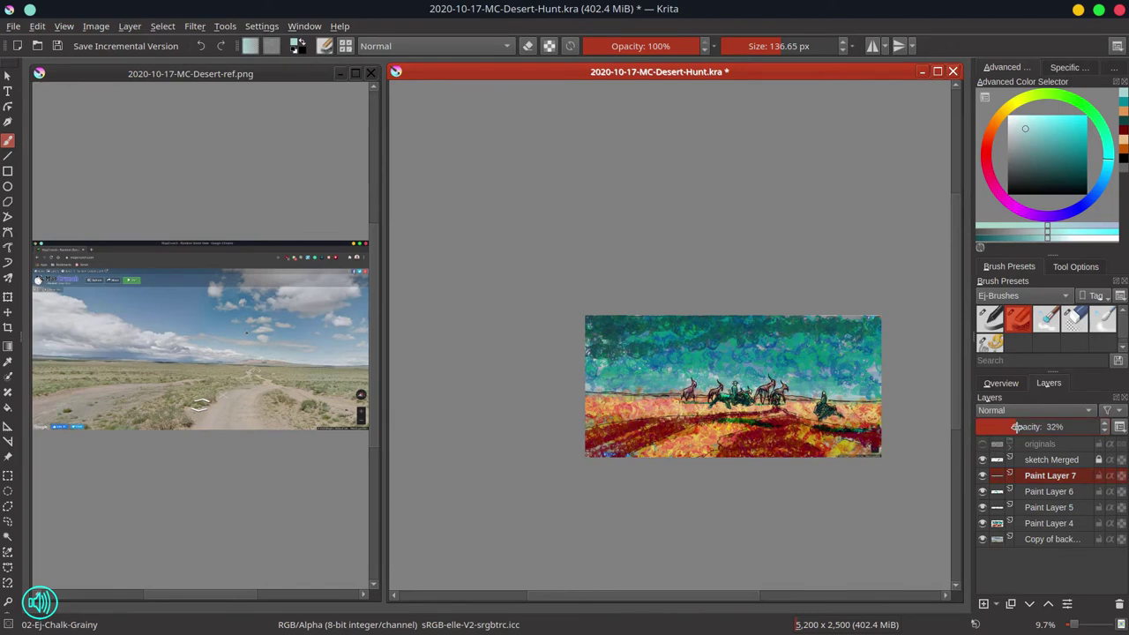
Select the backdrop copy, compare the picture with Paint Layer 4 hidden and shown, and save the file
{"action": "left_click", "coordinate": [1025, 523]}
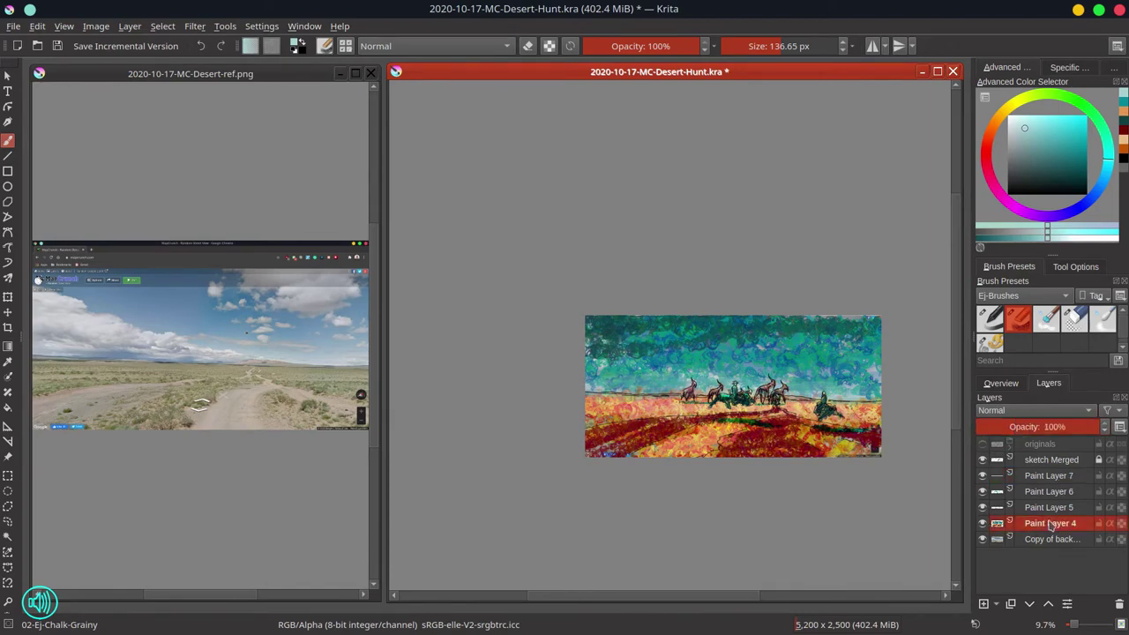
{"action": "left_click", "coordinate": [982, 523]}
{"action": "left_click", "coordinate": [1022, 538]}
{"action": "double_click", "coordinate": [982, 523]}
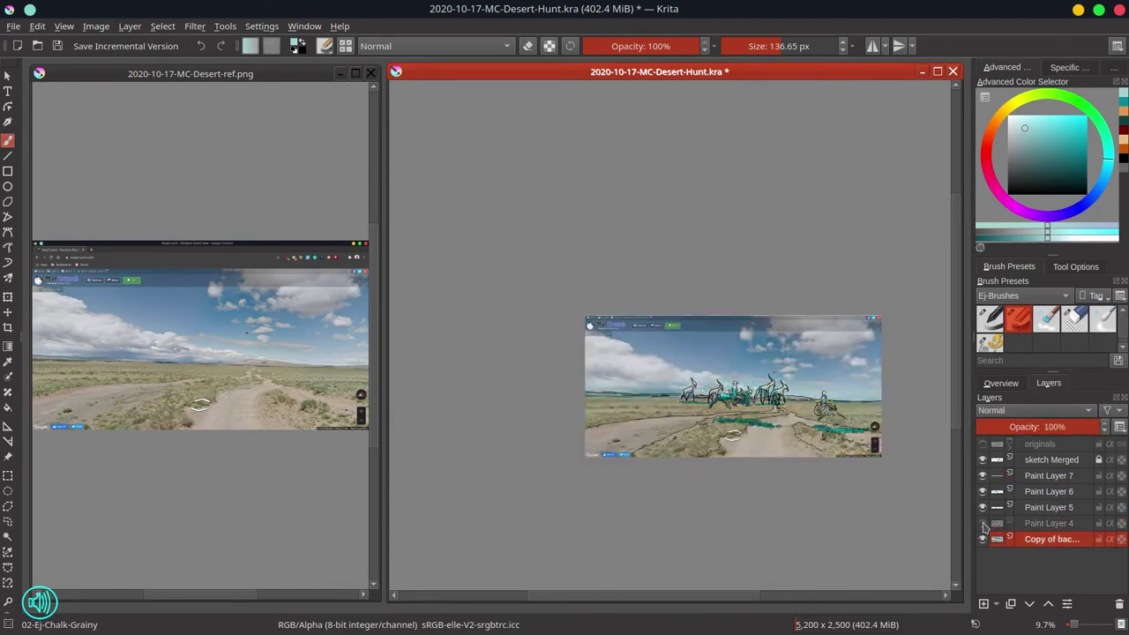
{"action": "left_click", "coordinate": [982, 523]}
{"action": "key", "text": "ctrl+s"}
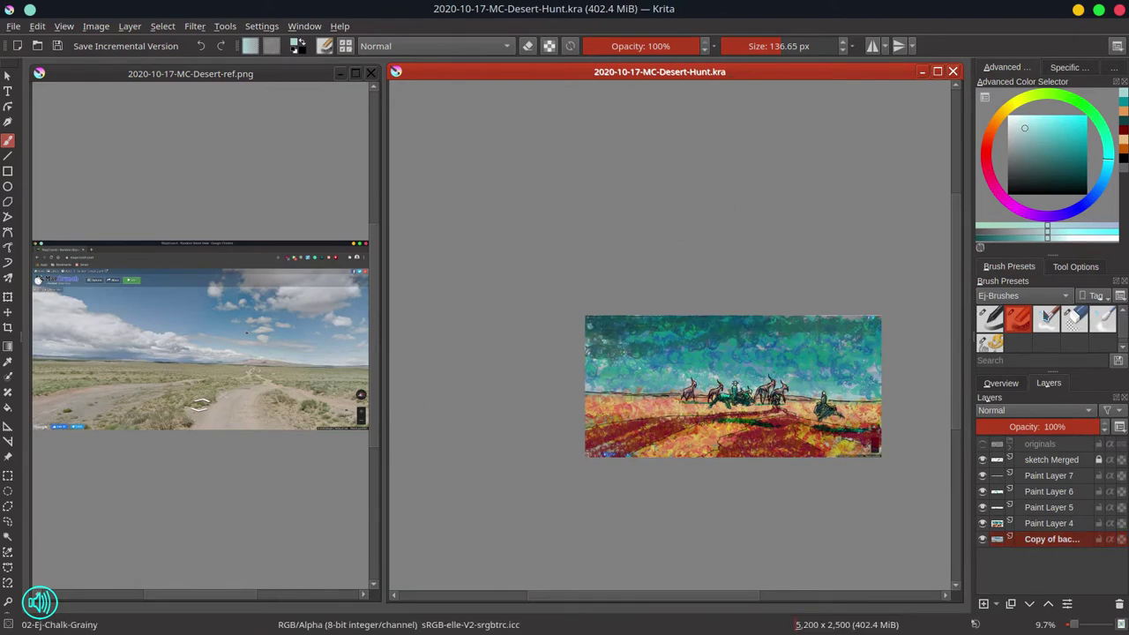
Merge all layers from the merged sketch down to the backdrop copy into one layer
{"action": "left_click", "coordinate": [1081, 463]}
{"action": "left_click", "coordinate": [1083, 540], "text": "shift"}
{"action": "right_click", "coordinate": [1083, 540]}
{"action": "left_click", "coordinate": [1084, 475]}
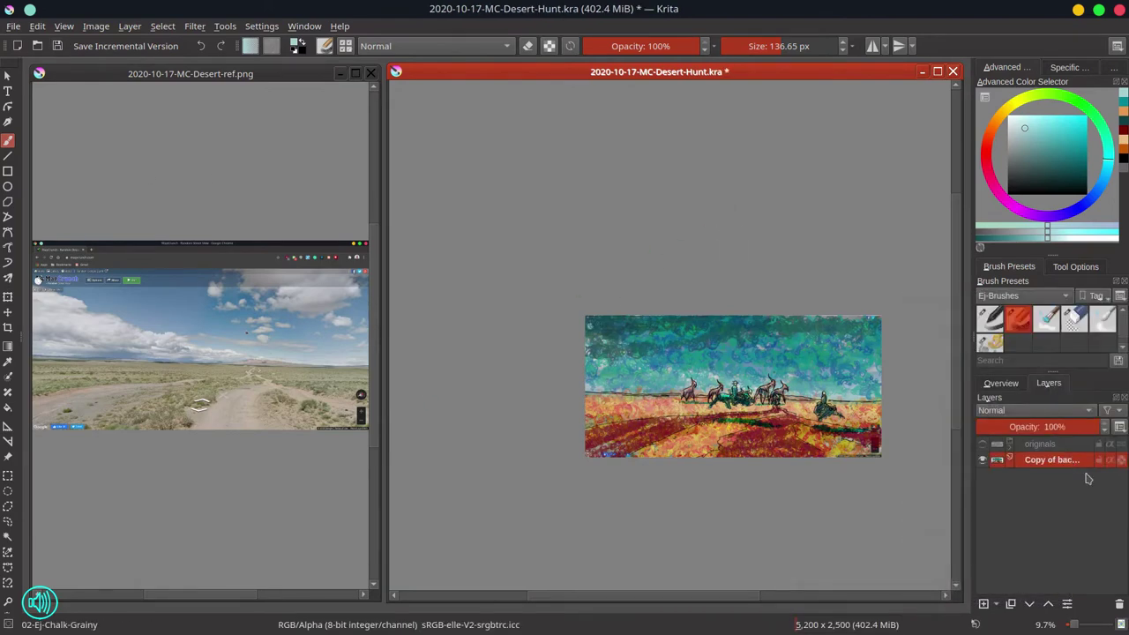
Show the image overview and select the 03-Ej-Blender-Textured-Soft brush preset
{"action": "left_click", "coordinate": [1014, 386]}
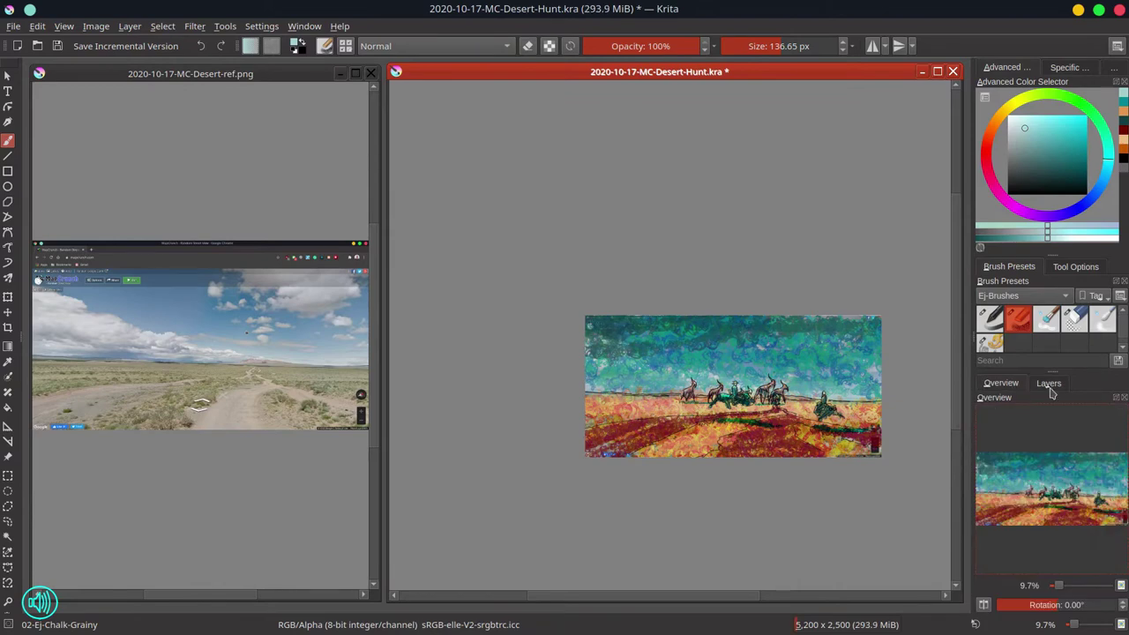
{"action": "left_click", "coordinate": [1049, 387]}
{"action": "left_click", "coordinate": [1017, 382]}
{"action": "left_click", "coordinate": [1052, 328]}
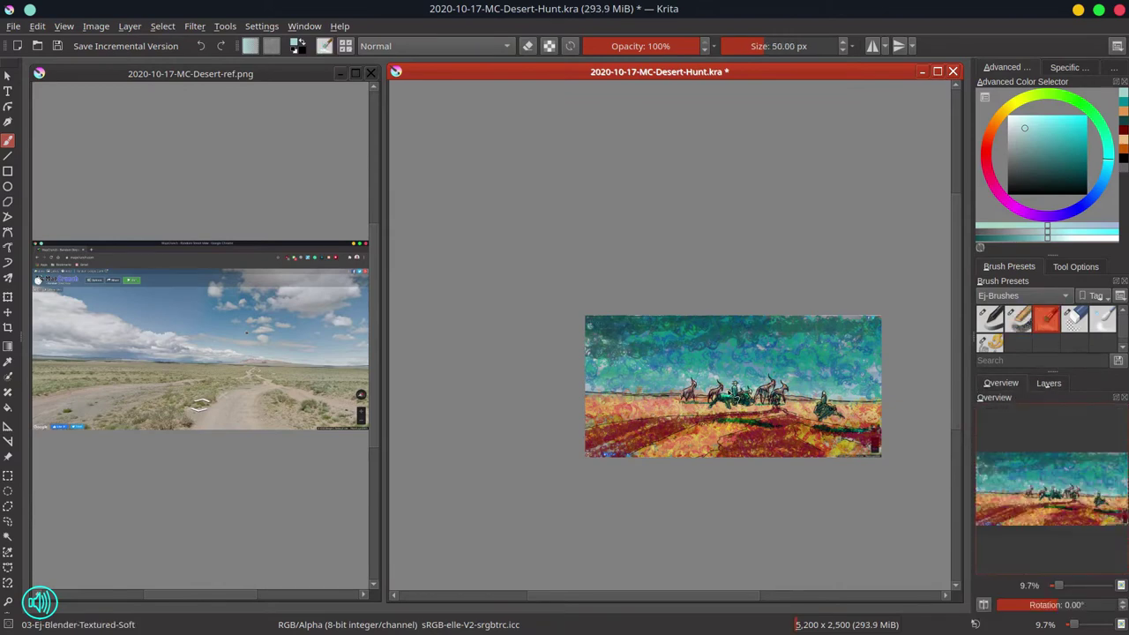
Check the contents of the originals group, collapse and hide it again, and save the file
{"action": "left_click", "coordinate": [1048, 382]}
{"action": "left_click", "coordinate": [985, 446]}
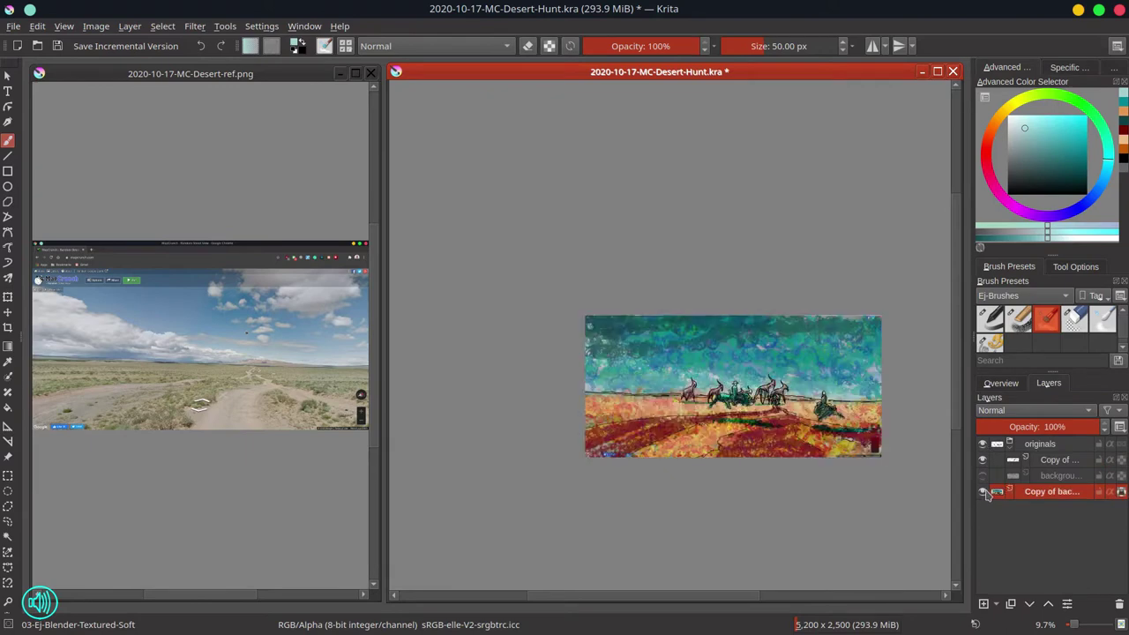
{"action": "left_click", "coordinate": [1009, 444]}
{"action": "left_click", "coordinate": [983, 444]}
{"action": "key", "text": "ctrl+s"}
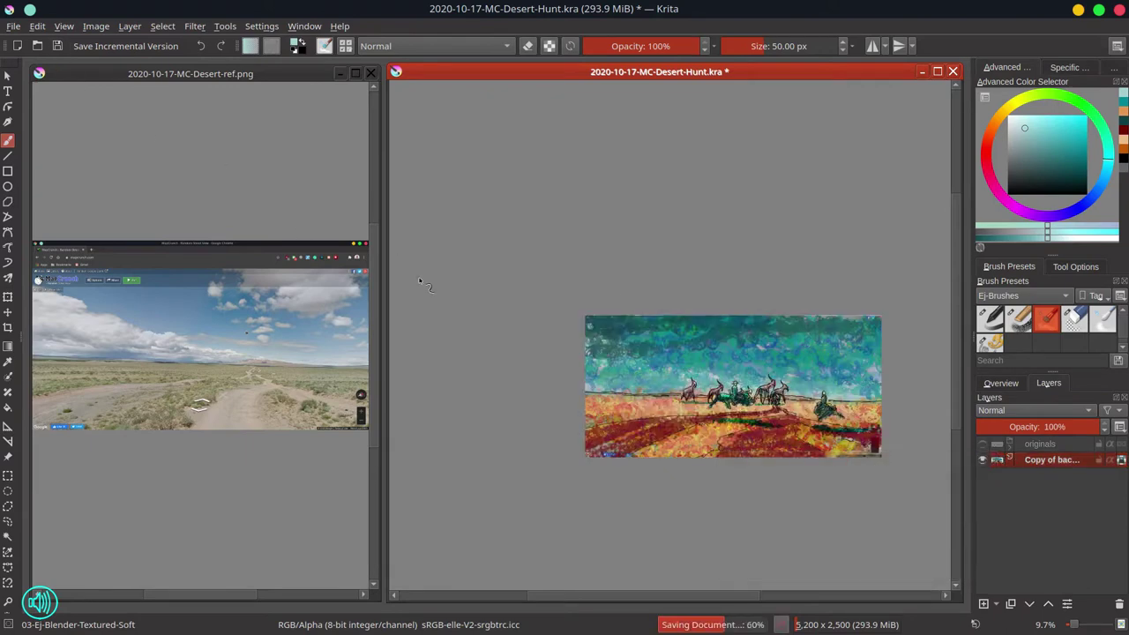
Smooth the upper sky and the lower edge of the ground with the blender brush at 326.77 px
{"action": "left_click", "coordinate": [1052, 267]}
{"action": "left_click", "coordinate": [1010, 383]}
{"action": "left_click", "coordinate": [1014, 267]}
{"action": "mouse_move", "coordinate": [633, 330]}
{"action": "left_mouse_down"}
{"action": "mouse_move", "coordinate": [788, 330]}
{"action": "mouse_move", "coordinate": [597, 331]}
{"action": "left_mouse_up"}
Add a paint layer, fill it with dark grey, and move it beneath the merged painting layer
{"action": "left_click", "coordinate": [1048, 382]}
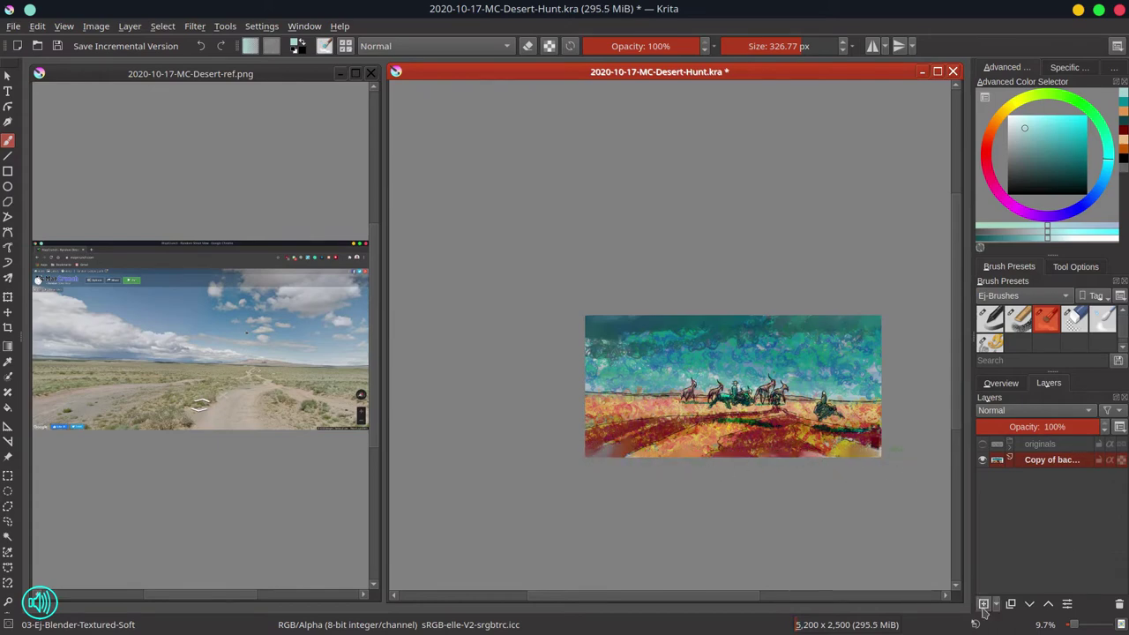
{"action": "left_click", "coordinate": [983, 603]}
{"action": "left_click", "coordinate": [1018, 168]}
{"action": "key", "text": "f"}
{"action": "left_click", "coordinate": [631, 404]}
{"action": "left_click", "coordinate": [1029, 603]}
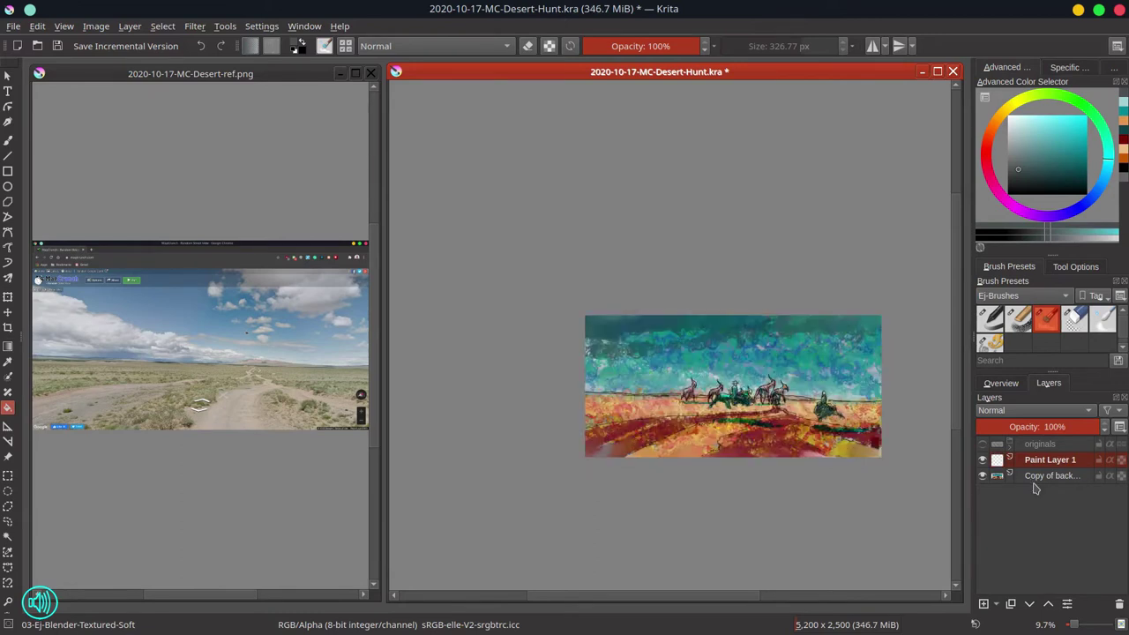
Merge the painting layer into the dark grey layer beneath it, return to the freehand brush, and save the file
{"action": "right_click", "coordinate": [1045, 462]}
{"action": "left_click", "coordinate": [993, 275]}
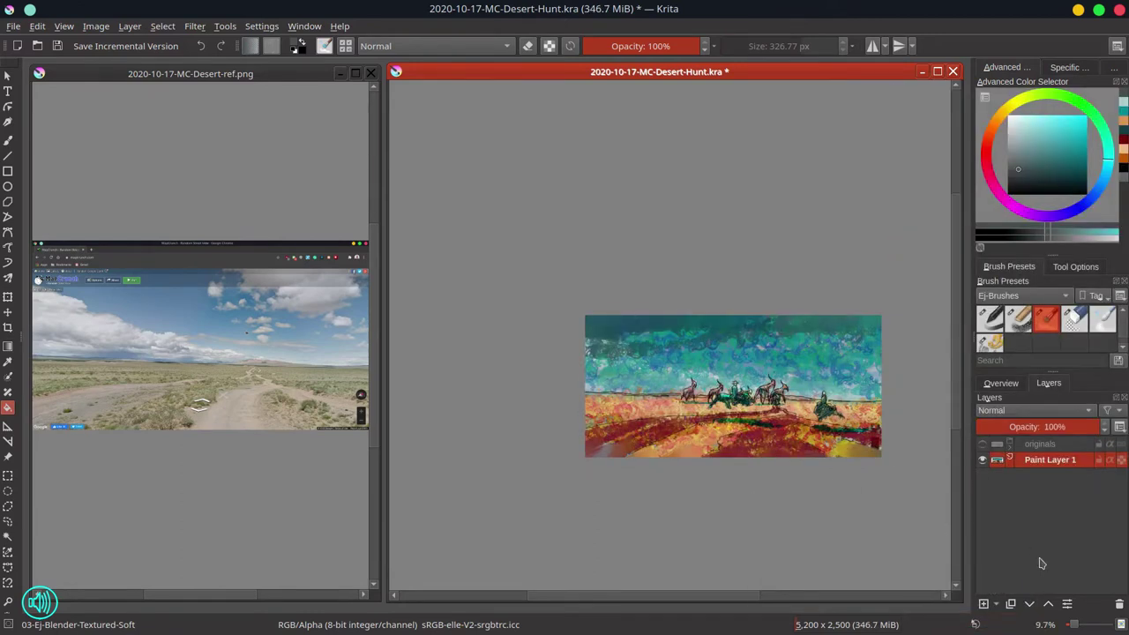
{"action": "left_click", "coordinate": [1001, 383]}
{"action": "left_click", "coordinate": [7, 143]}
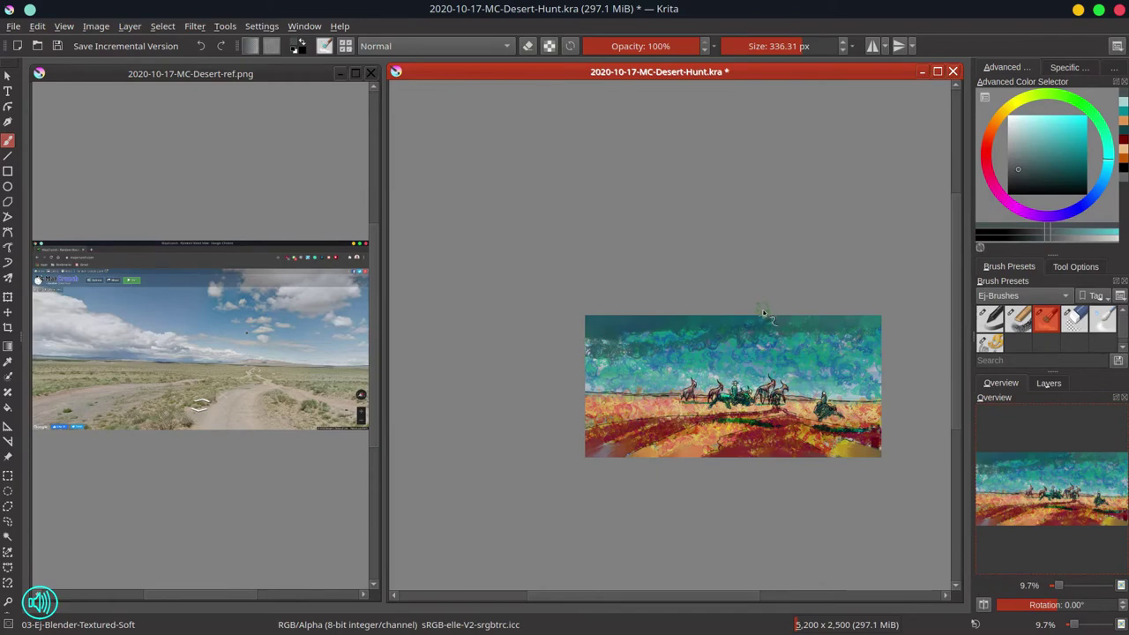
{"action": "key", "text": "ctrl+s"}
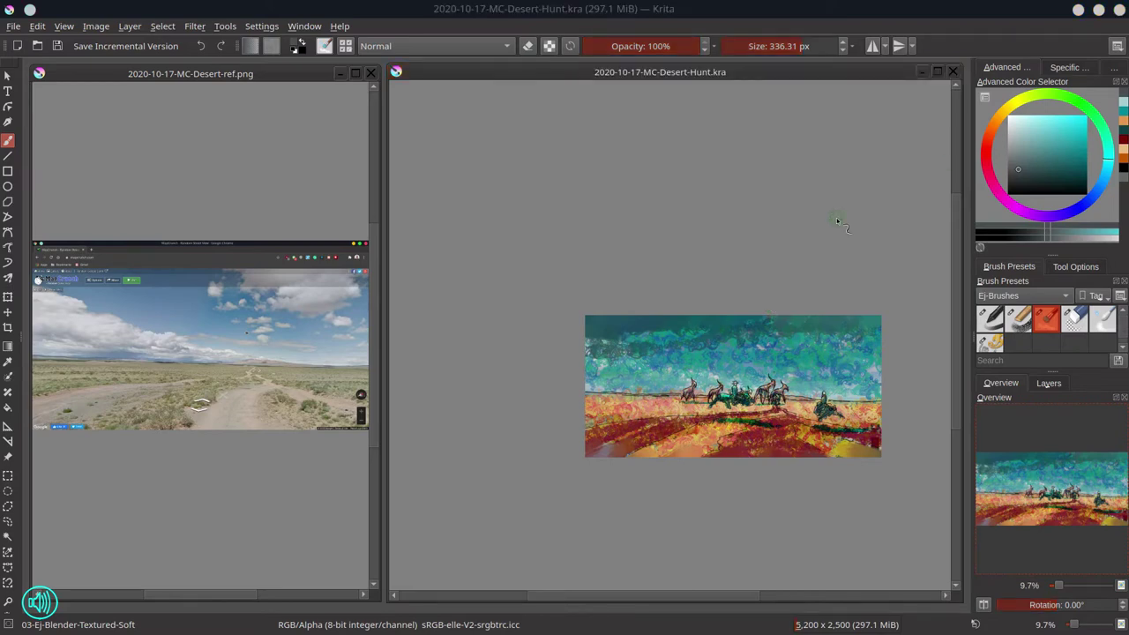
Blend the whole sky down to the horizon into smooth horizontal bands with the blender brush at 301.62 px
{"action": "mouse_move", "coordinate": [691, 326]}
{"action": "left_mouse_down"}
{"action": "mouse_move", "coordinate": [744, 315]}
{"action": "mouse_move", "coordinate": [781, 328]}
{"action": "left_mouse_up"}
{"action": "left_click_drag", "start_coordinate": [663, 323], "coordinate": [661, 324]}
{"action": "mouse_move", "coordinate": [611, 350]}
{"action": "left_mouse_down"}
{"action": "mouse_move", "coordinate": [641, 338]}
{"action": "mouse_move", "coordinate": [675, 356]}
{"action": "left_mouse_up"}
{"action": "mouse_move", "coordinate": [615, 321]}
{"action": "left_mouse_down"}
{"action": "mouse_move", "coordinate": [686, 348]}
{"action": "mouse_move", "coordinate": [882, 342]}
{"action": "left_mouse_up"}
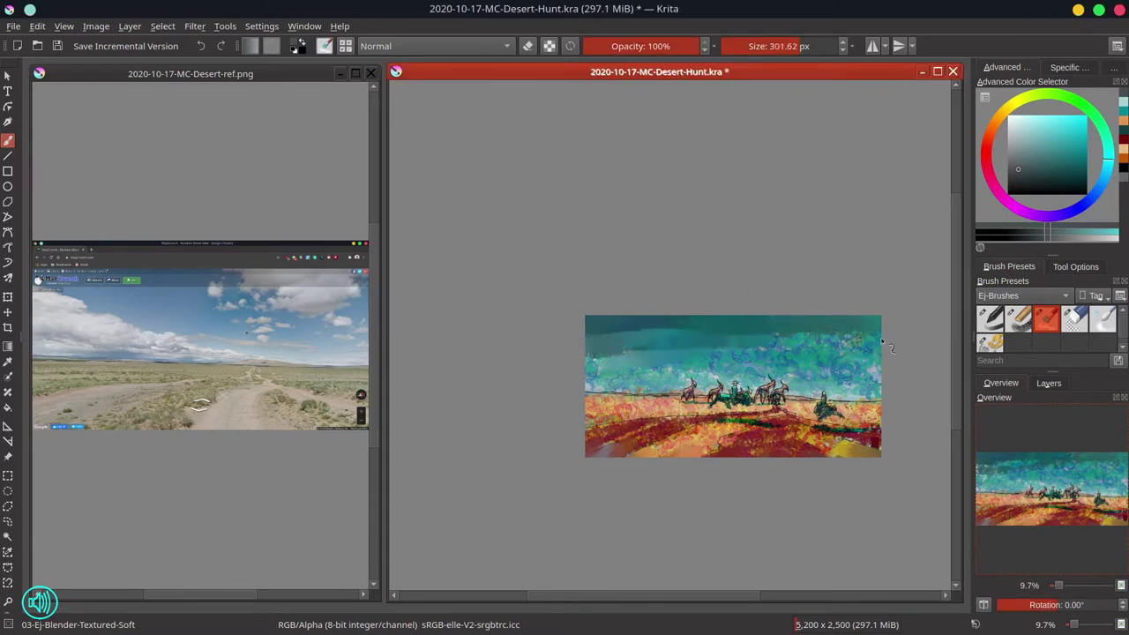
{"action": "left_click_drag", "start_coordinate": [669, 372], "coordinate": [798, 362]}
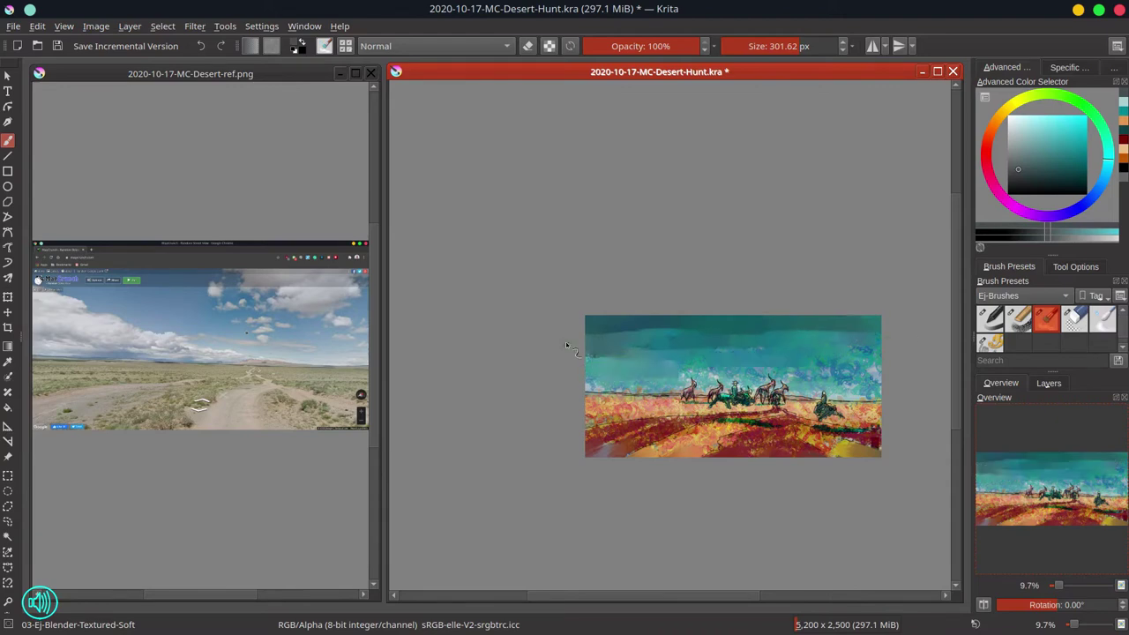
{"action": "mouse_move", "coordinate": [645, 358]}
{"action": "left_mouse_down"}
{"action": "mouse_move", "coordinate": [670, 386]}
{"action": "mouse_move", "coordinate": [692, 372]}
{"action": "mouse_move", "coordinate": [707, 376]}
{"action": "mouse_move", "coordinate": [682, 382]}
{"action": "mouse_move", "coordinate": [733, 372]}
{"action": "mouse_move", "coordinate": [731, 382]}
{"action": "mouse_move", "coordinate": [827, 388]}
{"action": "left_mouse_up"}
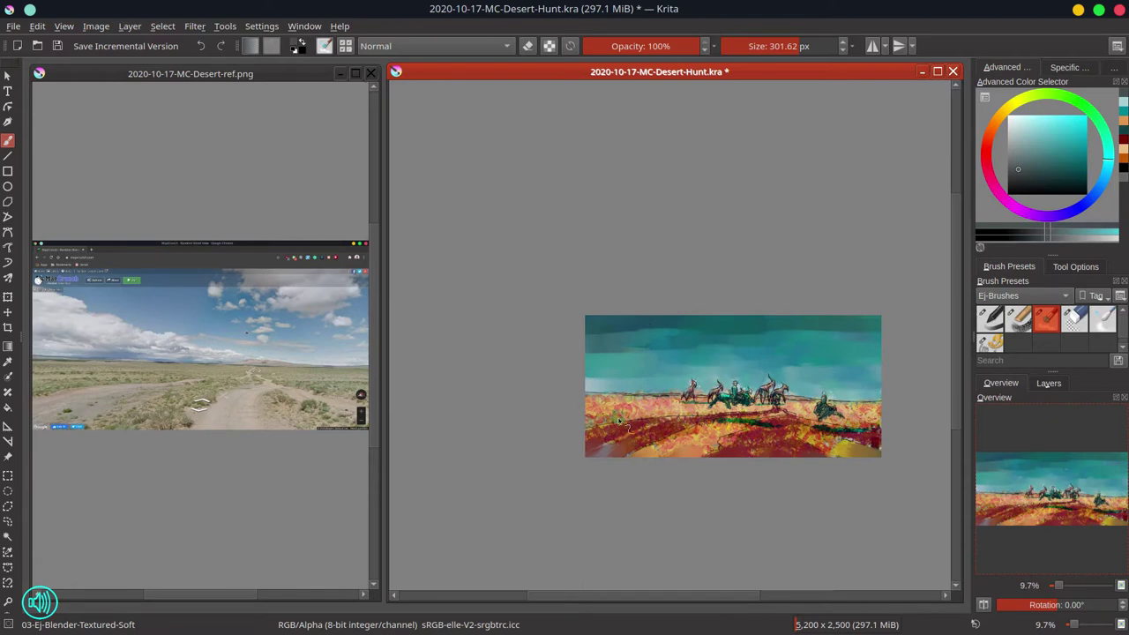
Blend the pale sand band below the horizon and around the right rider, using brush sizes from 123.24 down to 87.36 px
{"action": "mouse_move", "coordinate": [597, 389]}
{"action": "left_mouse_down", "text": "shift"}
{"action": "mouse_move", "coordinate": [538, 389]}
{"action": "mouse_move", "coordinate": [662, 398]}
{"action": "mouse_move", "coordinate": [617, 408]}
{"action": "left_mouse_up", "text": "shift"}
{"action": "mouse_move", "coordinate": [624, 409]}
{"action": "left_mouse_down"}
{"action": "mouse_move", "coordinate": [593, 410]}
{"action": "mouse_move", "coordinate": [731, 410]}
{"action": "left_mouse_up"}
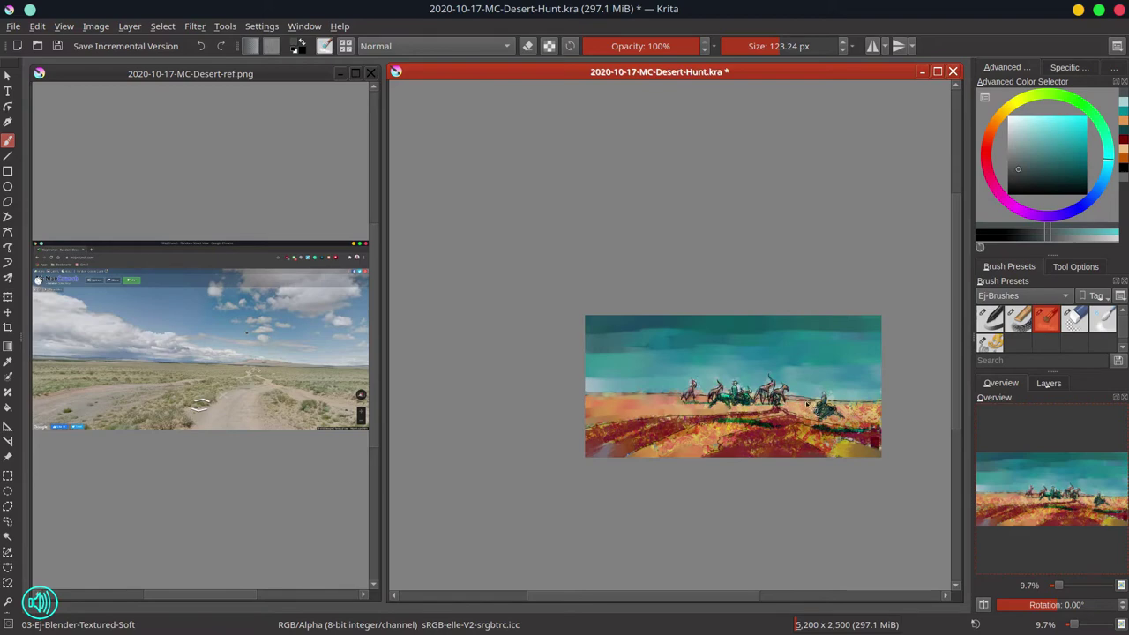
{"action": "key", "text": "bracketleft"}
{"action": "key", "text": "bracketleft"}
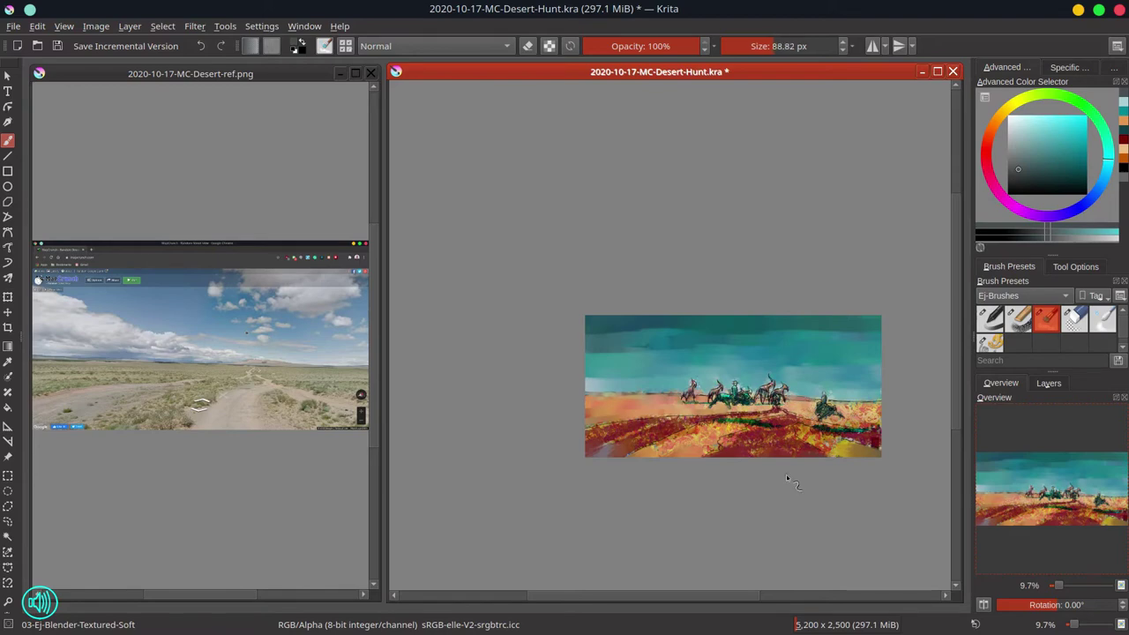
{"action": "key", "text": "bracketright"}
{"action": "left_click_drag", "start_coordinate": [876, 421], "coordinate": [876, 432]}
{"action": "key", "text": "bracketleft"}
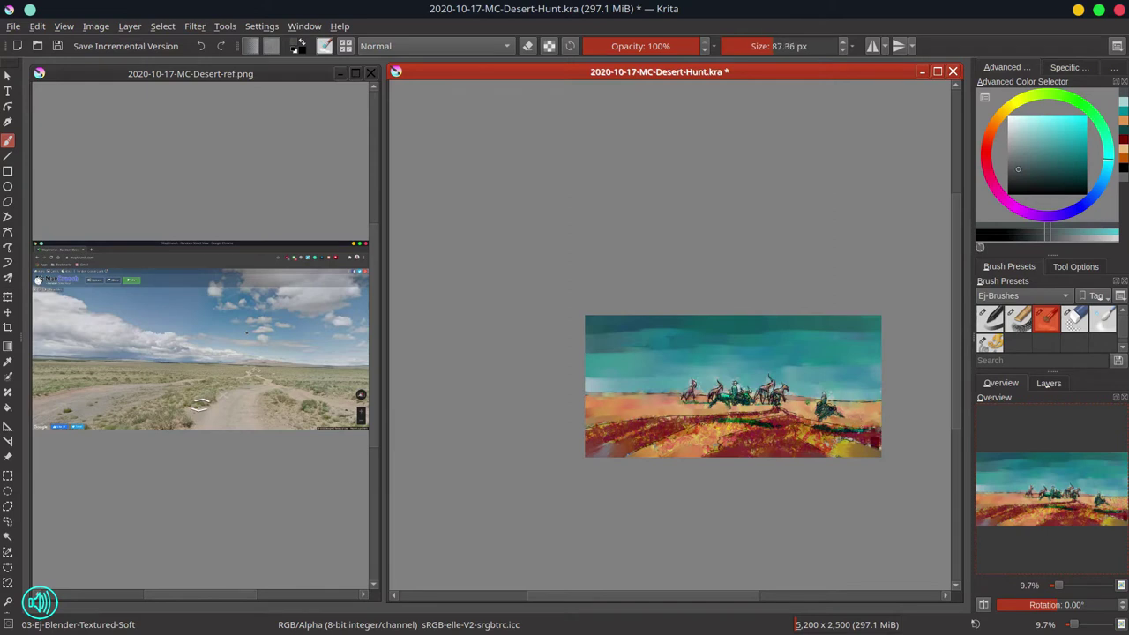
{"action": "left_click_drag", "start_coordinate": [838, 397], "coordinate": [867, 396]}
Smooth the orange sand patches in the foreground with the blender brush at 118.19 to 138.94 px
{"action": "key", "text": "bracketright"}
{"action": "key", "text": "bracketright"}
{"action": "key", "text": "bracketright"}
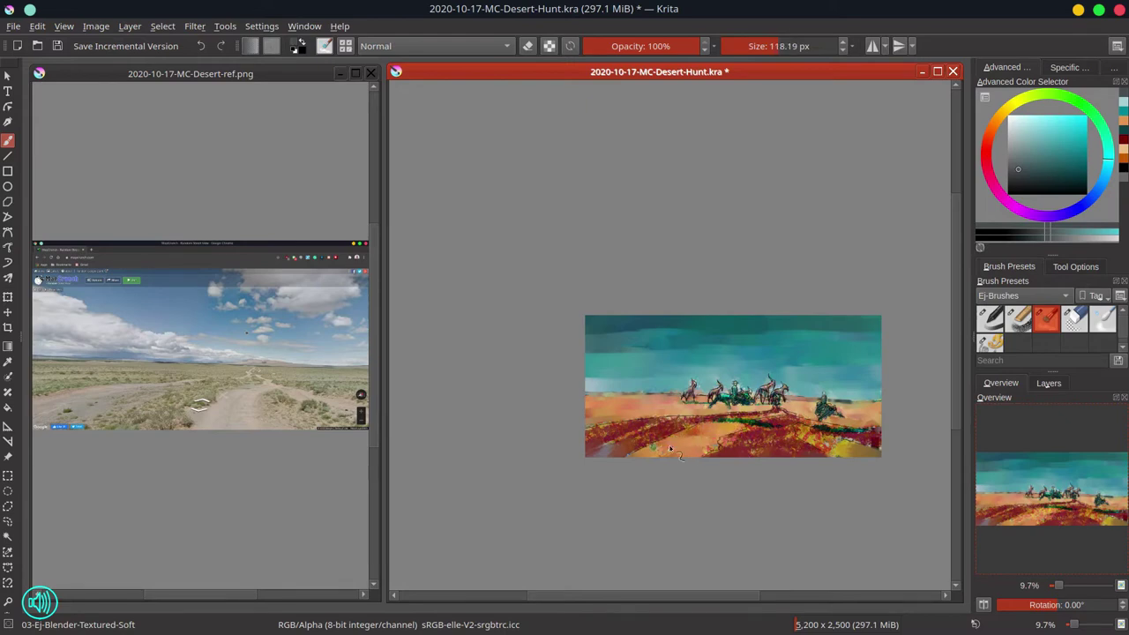
{"action": "key", "text": "bracketleft"}
{"action": "key", "text": "bracketleft"}
{"action": "key", "text": "bracketright"}
{"action": "key", "text": "bracketright"}
{"action": "key", "text": "bracketright"}
{"action": "key", "text": "bracketright"}
{"action": "key", "text": "bracketright"}
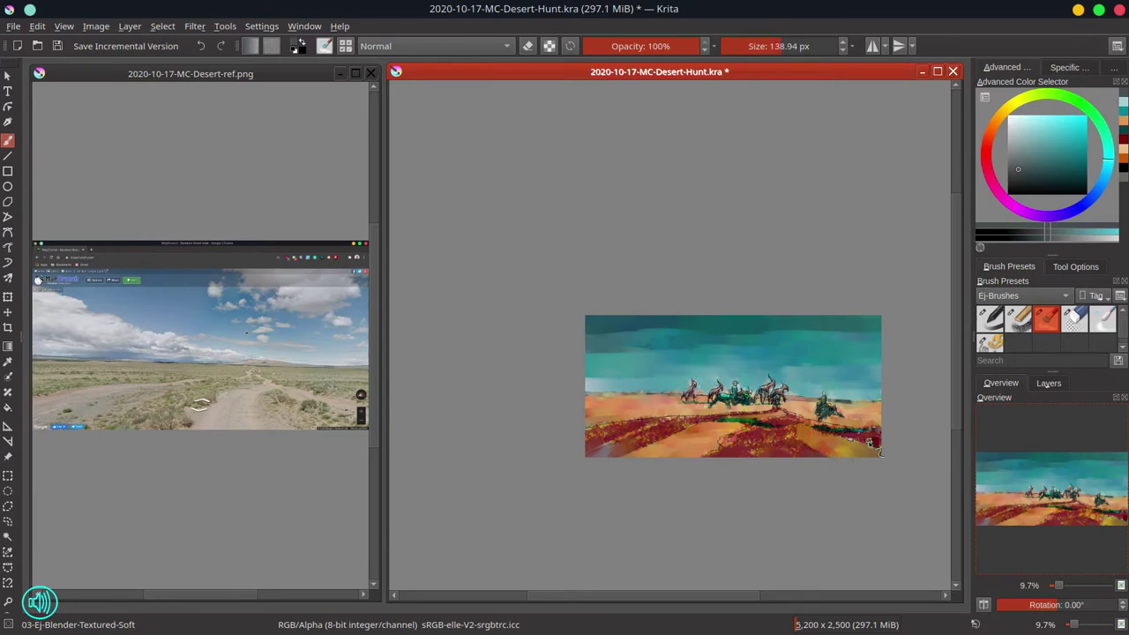
Blend the red ground bands at the left and below the central figures, reducing the brush to 93.36 and 84.06 px
{"action": "mouse_move", "coordinate": [599, 440]}
{"action": "left_mouse_down"}
{"action": "mouse_move", "coordinate": [628, 425]}
{"action": "mouse_move", "coordinate": [654, 441]}
{"action": "left_mouse_up"}
{"action": "key", "text": "bracketleft"}
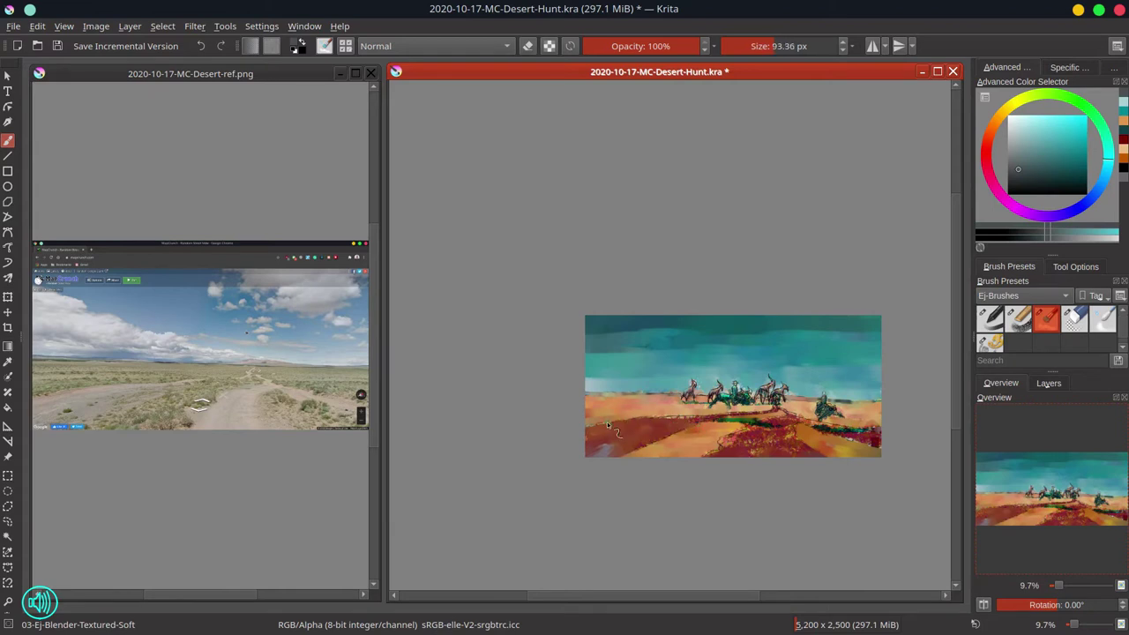
{"action": "mouse_move", "coordinate": [661, 417]}
{"action": "left_mouse_down"}
{"action": "mouse_move", "coordinate": [765, 413]}
{"action": "mouse_move", "coordinate": [770, 423]}
{"action": "left_mouse_up"}
{"action": "key", "text": "bracketleft"}
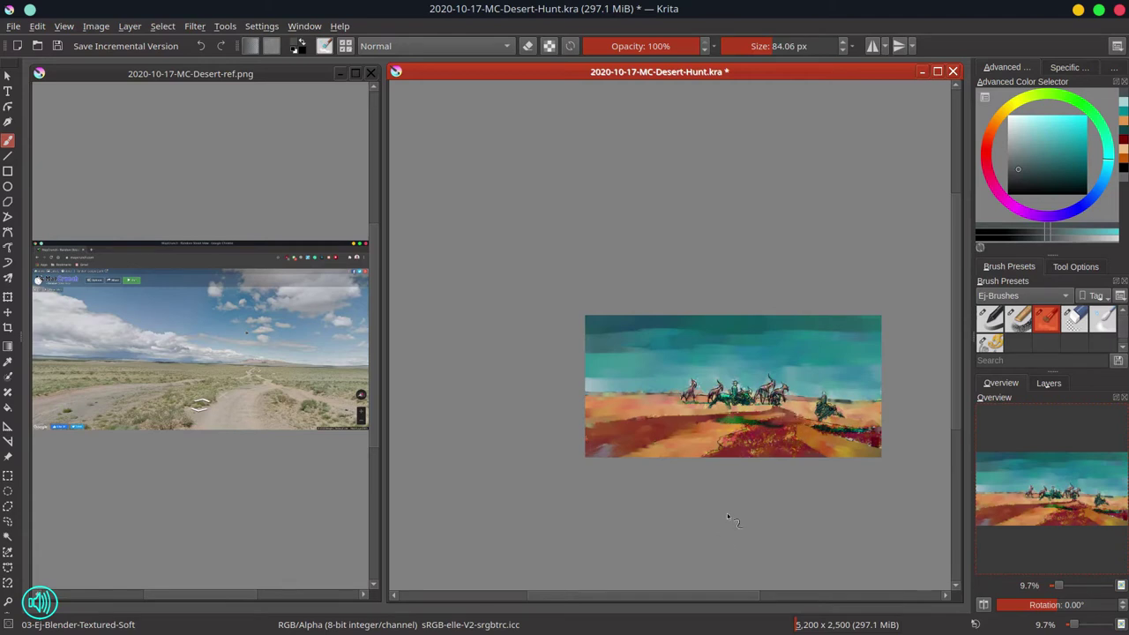
Blend the central red path and the ground below the right rider at 83.93 to 123.78 px, and save the file
{"action": "key", "text": "bracketright"}
{"action": "mouse_move", "coordinate": [757, 429]}
{"action": "left_mouse_down"}
{"action": "mouse_move", "coordinate": [725, 453]}
{"action": "mouse_move", "coordinate": [752, 438]}
{"action": "left_mouse_up"}
{"action": "left_click_drag", "start_coordinate": [754, 451], "coordinate": [796, 455]}
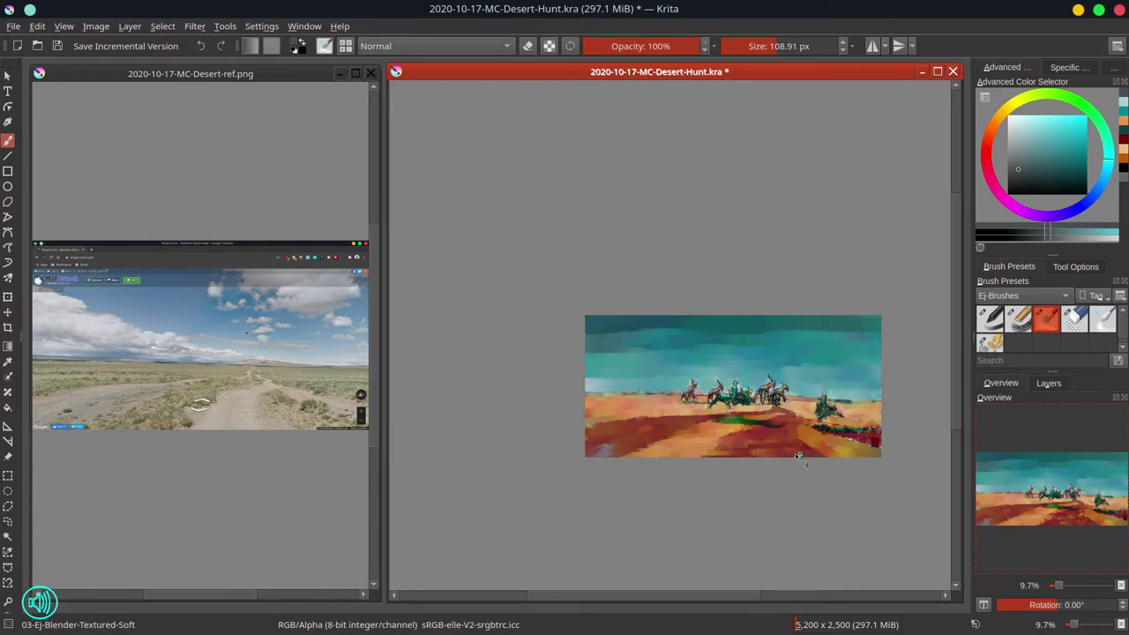
{"action": "key", "text": "bracketleft"}
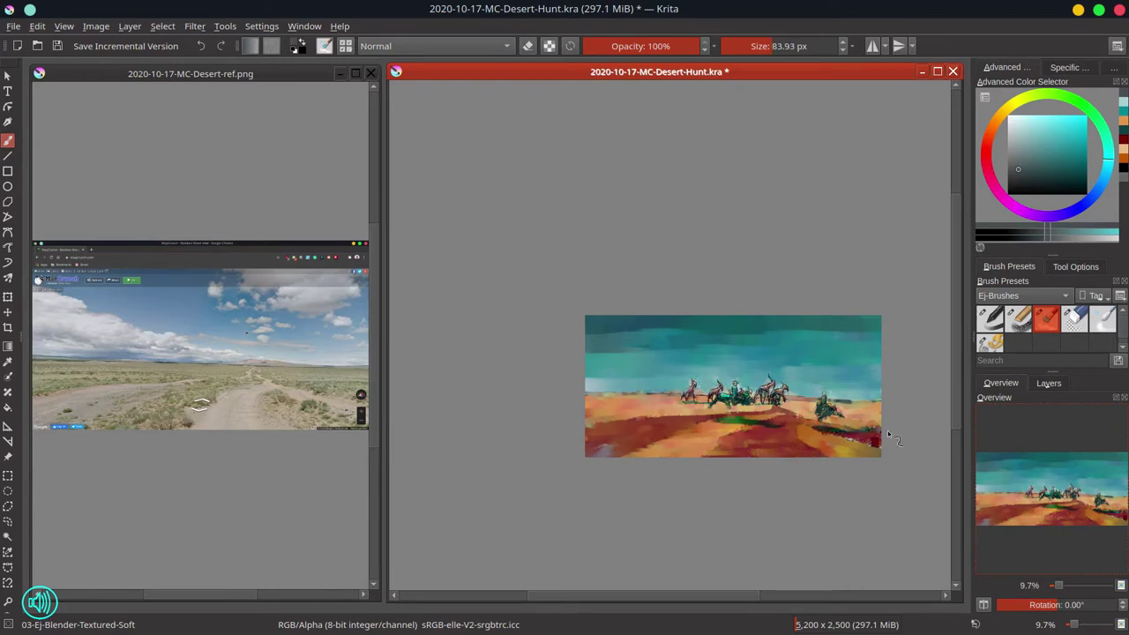
{"action": "key", "text": "bracketright"}
{"action": "key", "text": "bracketright"}
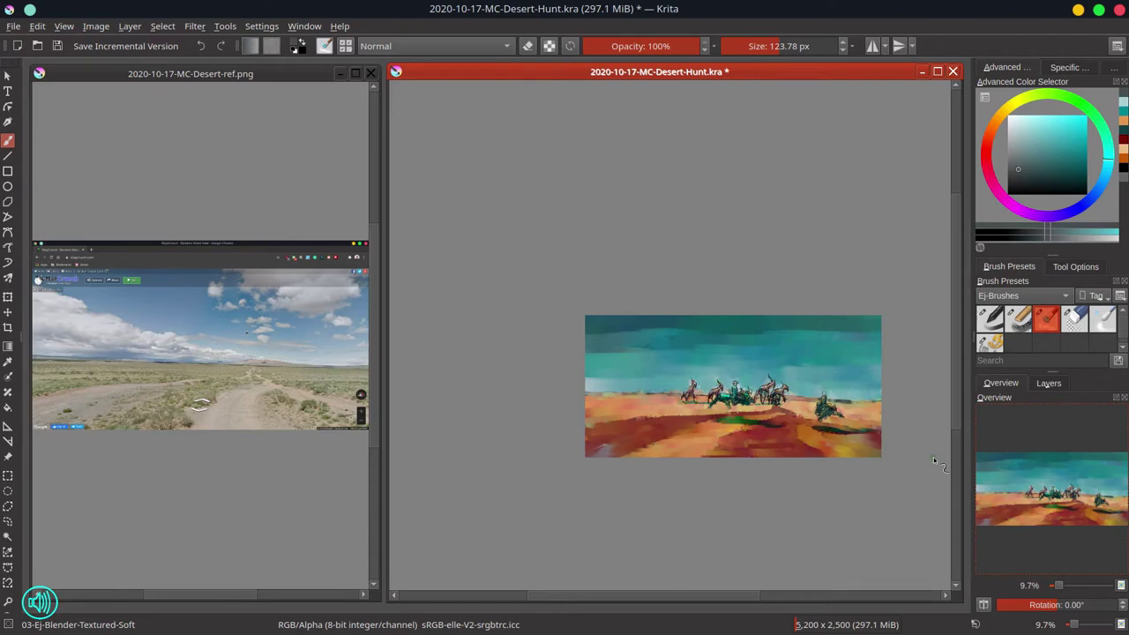
{"action": "key", "text": "ctrl+s"}
Shade the antelopes' bodies and legs with the 02-Ej-Chalk-Grainy brush in Multiply mode at 31.82 px
{"action": "mouse_move", "coordinate": [718, 431]}
{"action": "left_mouse_down"}
{"action": "mouse_move", "coordinate": [674, 439]}
{"action": "mouse_move", "coordinate": [686, 427]}
{"action": "left_mouse_up"}
{"action": "key", "text": "bracketleft"}
{"action": "key", "text": "bracketleft"}
{"action": "key", "text": "bracketleft"}
{"action": "key", "text": "bracketleft"}
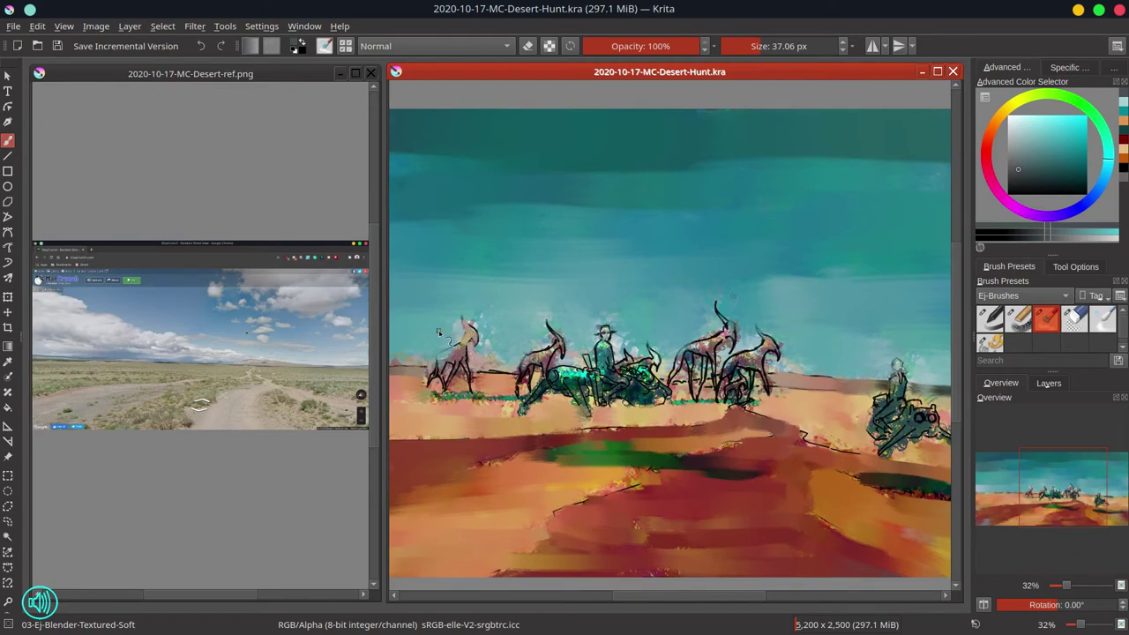
{"action": "key", "text": "/"}
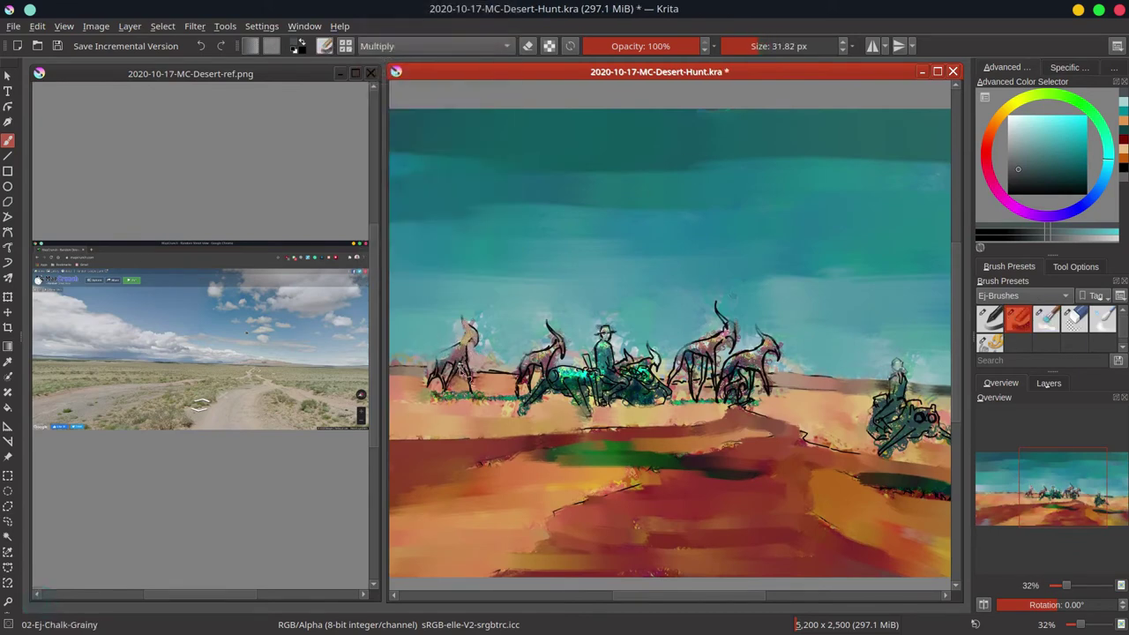
{"action": "left_click_drag", "start_coordinate": [464, 372], "coordinate": [448, 375]}
{"action": "mouse_move", "coordinate": [522, 368]}
{"action": "left_mouse_down"}
{"action": "mouse_move", "coordinate": [531, 383]}
{"action": "mouse_move", "coordinate": [548, 362]}
{"action": "left_mouse_up"}
{"action": "left_click_drag", "start_coordinate": [678, 361], "coordinate": [674, 383]}
{"action": "mouse_move", "coordinate": [709, 354]}
{"action": "left_mouse_down"}
{"action": "mouse_move", "coordinate": [704, 379]}
{"action": "mouse_move", "coordinate": [689, 379]}
{"action": "left_mouse_up"}
{"action": "mouse_move", "coordinate": [713, 351]}
{"action": "left_mouse_down"}
{"action": "mouse_move", "coordinate": [714, 379]}
{"action": "mouse_move", "coordinate": [734, 391]}
{"action": "left_mouse_up"}
{"action": "mouse_move", "coordinate": [753, 372]}
{"action": "left_mouse_down"}
{"action": "mouse_move", "coordinate": [753, 389]}
{"action": "mouse_move", "coordinate": [767, 395]}
{"action": "left_mouse_up"}
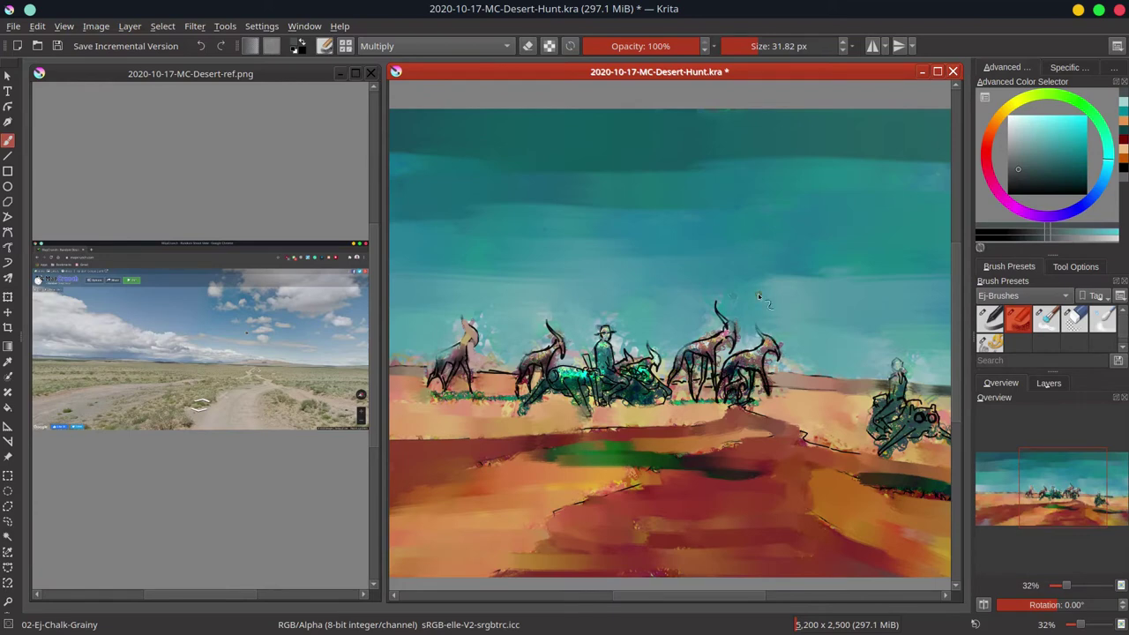
Darken the centre rider and vehicle in Multiply mode and brighten highlights in Color Dodge mode, with the brush reduced to 26.42 px
{"action": "left_click_drag", "start_coordinate": [466, 422], "coordinate": [473, 424]}
{"action": "mouse_move", "coordinate": [553, 387]}
{"action": "left_mouse_down"}
{"action": "mouse_move", "coordinate": [534, 405]}
{"action": "mouse_move", "coordinate": [589, 381]}
{"action": "mouse_move", "coordinate": [609, 355]}
{"action": "mouse_move", "coordinate": [640, 395]}
{"action": "mouse_move", "coordinate": [670, 410]}
{"action": "left_mouse_up"}
{"action": "left_click", "coordinate": [486, 46]}
{"action": "left_click", "coordinate": [488, 83]}
{"action": "mouse_move", "coordinate": [570, 378]}
{"action": "left_mouse_down"}
{"action": "mouse_move", "coordinate": [580, 408]}
{"action": "mouse_move", "coordinate": [575, 379]}
{"action": "left_mouse_up"}
{"action": "key", "text": "bracketleft"}
{"action": "key", "text": "bracketleft"}
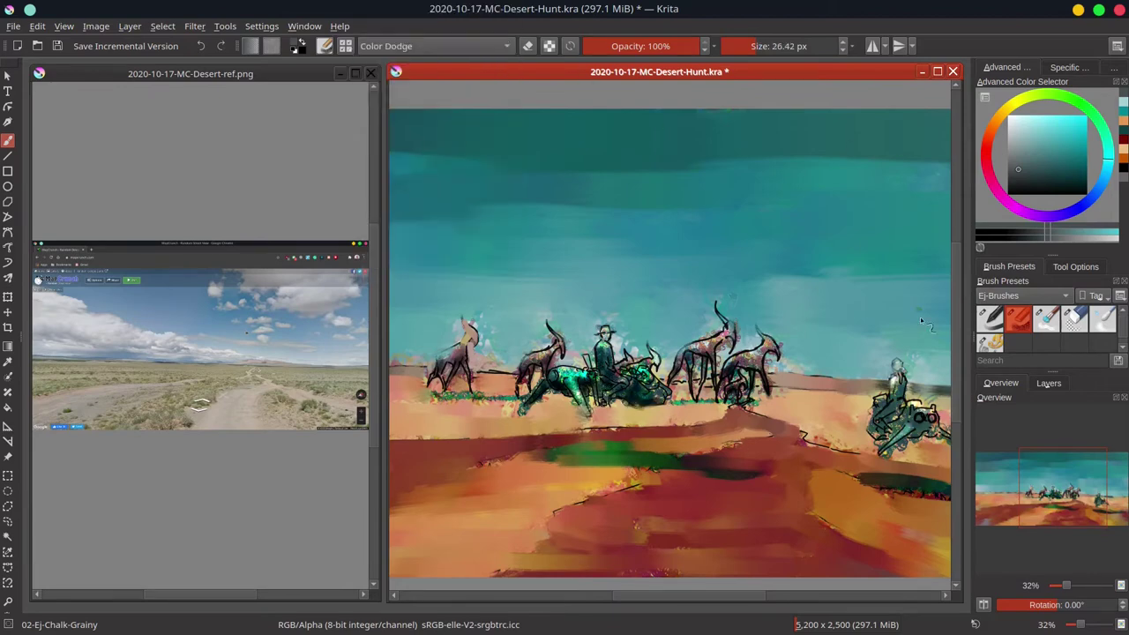
{"action": "mouse_move", "coordinate": [900, 362]}
{"action": "left_mouse_down"}
{"action": "mouse_move", "coordinate": [792, 382]}
{"action": "mouse_move", "coordinate": [840, 459]}
{"action": "mouse_move", "coordinate": [778, 439]}
{"action": "mouse_move", "coordinate": [820, 451]}
{"action": "left_mouse_up"}
Shade the right rider's vehicle in Multiply mode at 33.44 px, highlight it in Color Dodge mode at 24.46 px, and save
{"action": "left_click", "coordinate": [441, 48]}
{"action": "left_click", "coordinate": [441, 14]}
{"action": "key", "text": "bracketright"}
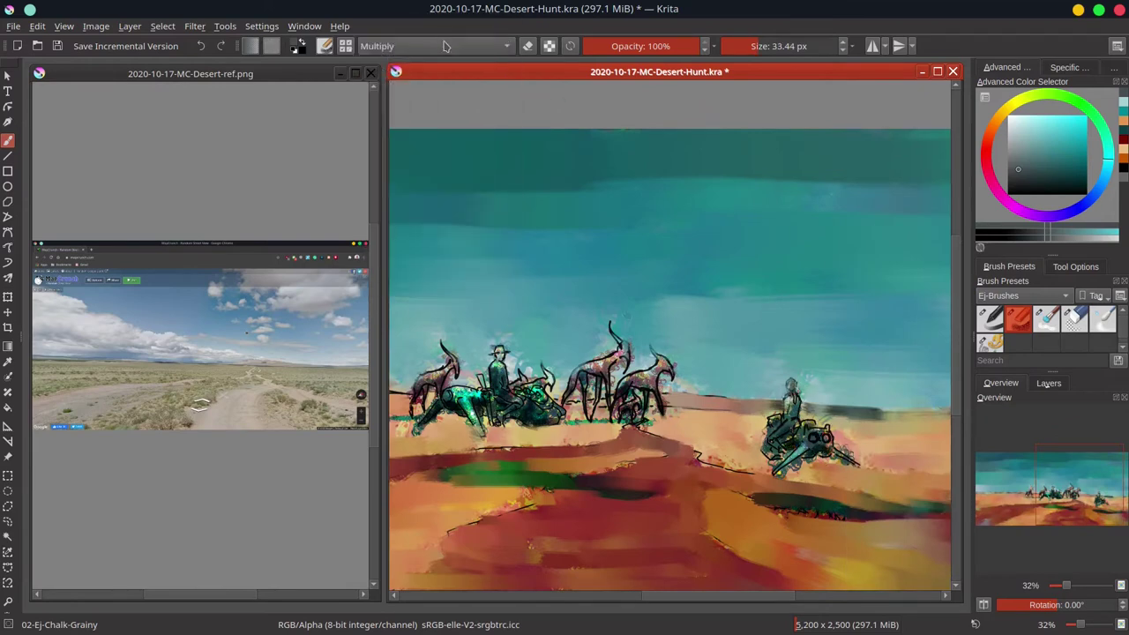
{"action": "left_click", "coordinate": [445, 47]}
{"action": "left_click", "coordinate": [438, 142]}
{"action": "key", "text": "bracketleft"}
{"action": "mouse_move", "coordinate": [787, 399]}
{"action": "left_mouse_down"}
{"action": "mouse_move", "coordinate": [776, 436]}
{"action": "mouse_move", "coordinate": [818, 427]}
{"action": "mouse_move", "coordinate": [787, 428]}
{"action": "mouse_move", "coordinate": [854, 459]}
{"action": "left_mouse_up"}
{"action": "left_click_drag", "start_coordinate": [763, 374], "coordinate": [879, 379]}
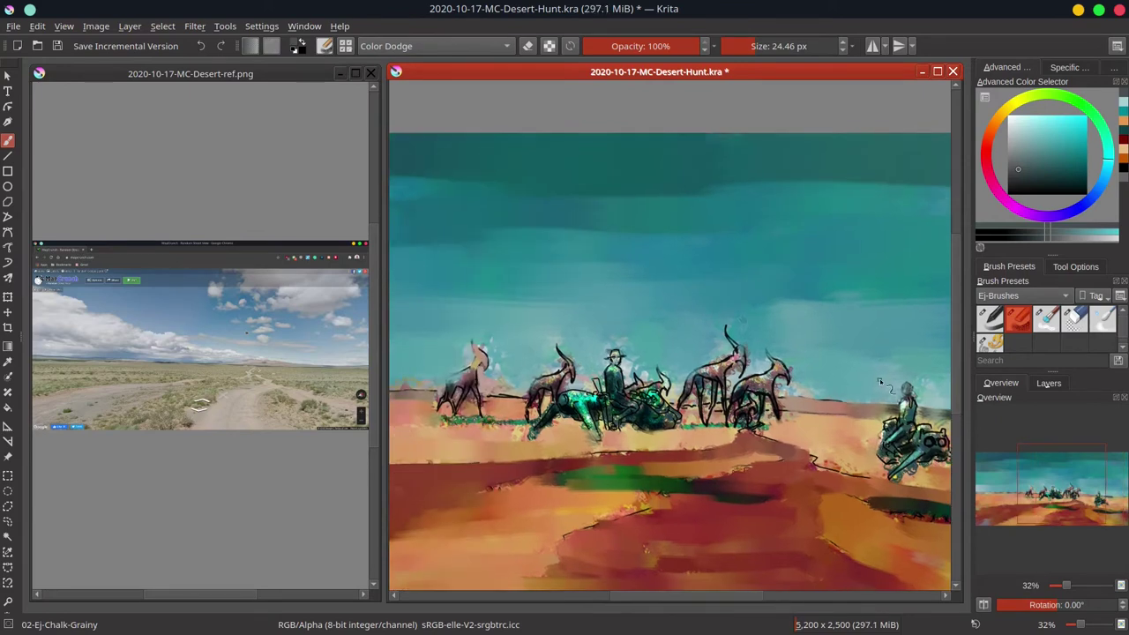
{"action": "left_click", "coordinate": [57, 45]}
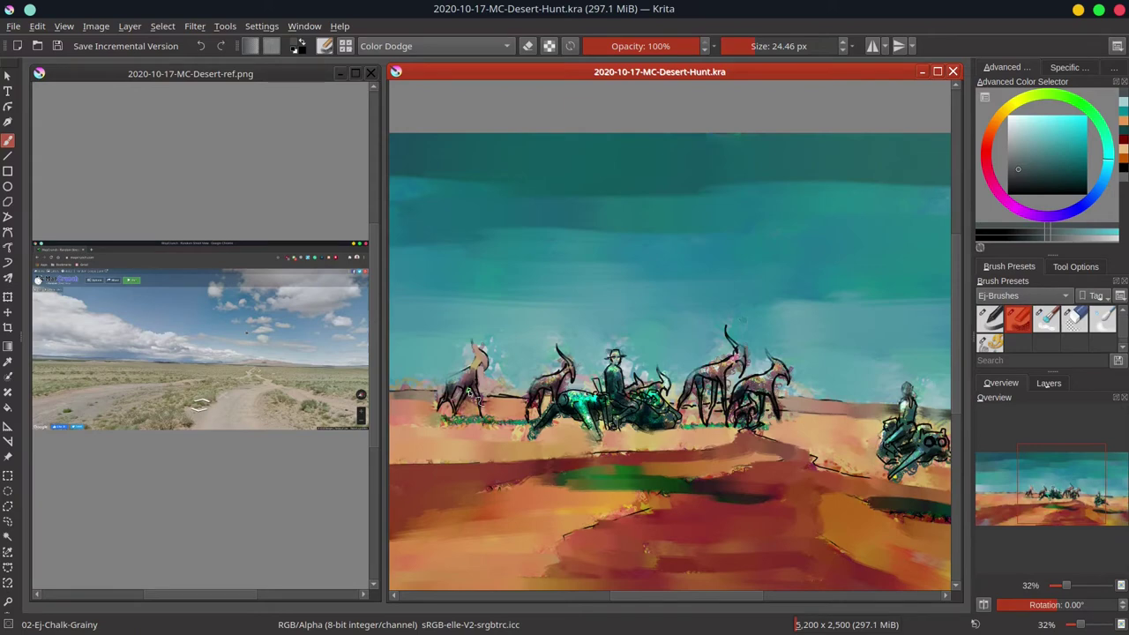
Blend the two leftmost antelopes with the 03-Ej-Blender-Textured-Soft brush at 37.06 px and save the file
{"action": "left_click", "coordinate": [1046, 322]}
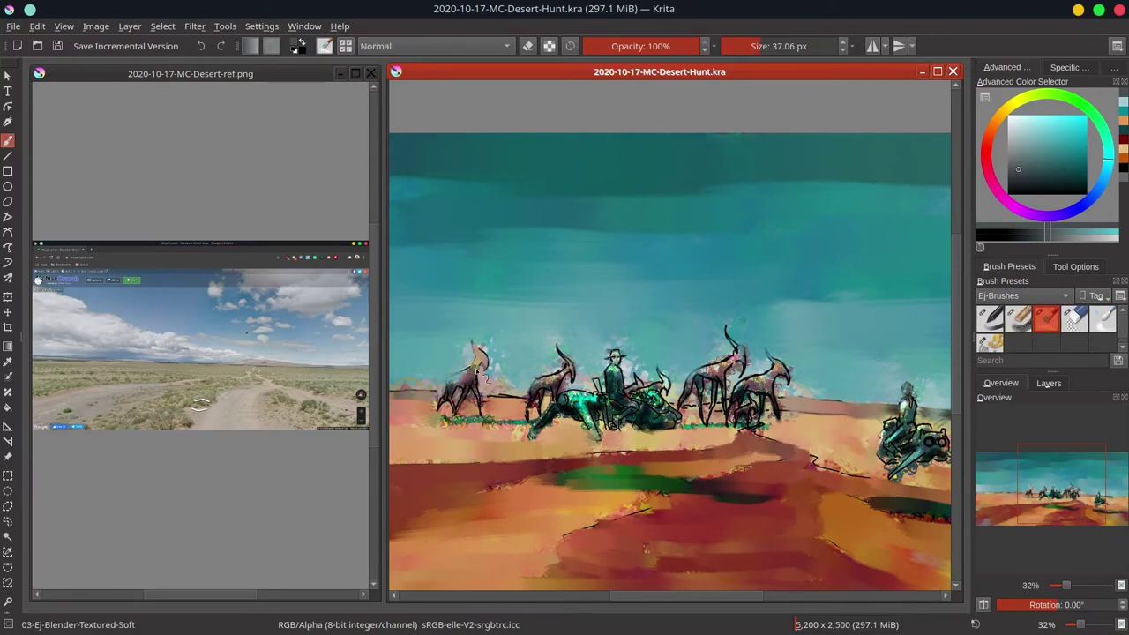
{"action": "mouse_move", "coordinate": [477, 365]}
{"action": "left_mouse_down"}
{"action": "mouse_move", "coordinate": [446, 408]}
{"action": "mouse_move", "coordinate": [488, 388]}
{"action": "mouse_move", "coordinate": [463, 385]}
{"action": "mouse_move", "coordinate": [497, 377]}
{"action": "mouse_move", "coordinate": [482, 343]}
{"action": "mouse_move", "coordinate": [503, 395]}
{"action": "mouse_move", "coordinate": [451, 425]}
{"action": "mouse_move", "coordinate": [511, 422]}
{"action": "mouse_move", "coordinate": [484, 432]}
{"action": "mouse_move", "coordinate": [547, 437]}
{"action": "mouse_move", "coordinate": [579, 371]}
{"action": "mouse_move", "coordinate": [566, 368]}
{"action": "mouse_move", "coordinate": [566, 417]}
{"action": "mouse_move", "coordinate": [562, 351]}
{"action": "left_mouse_up"}
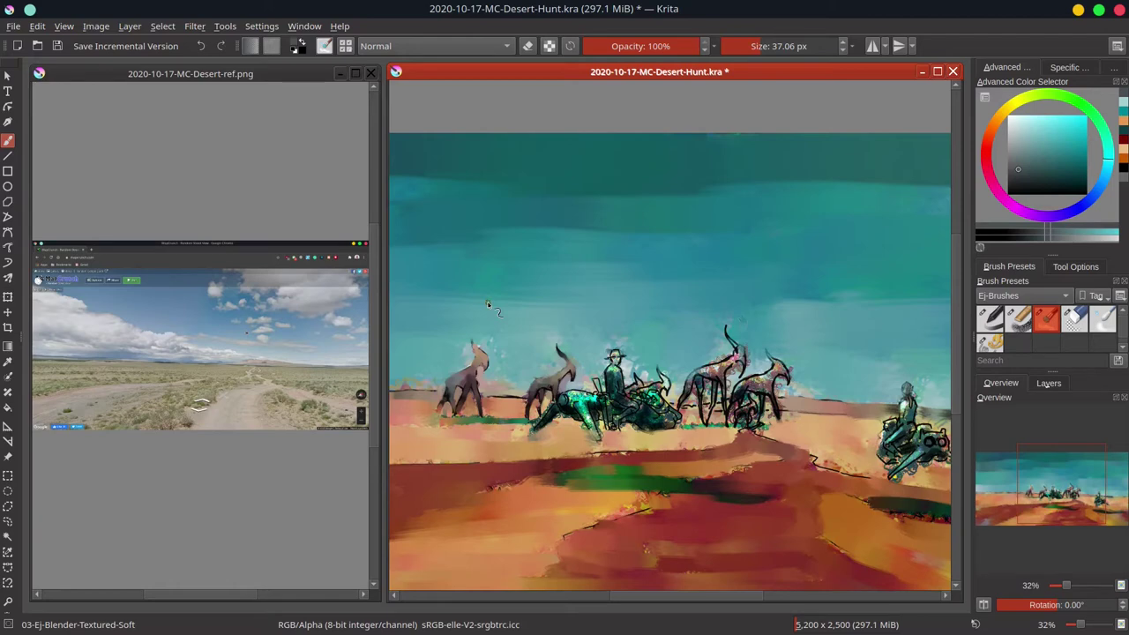
{"action": "key", "text": "ctrl+s"}
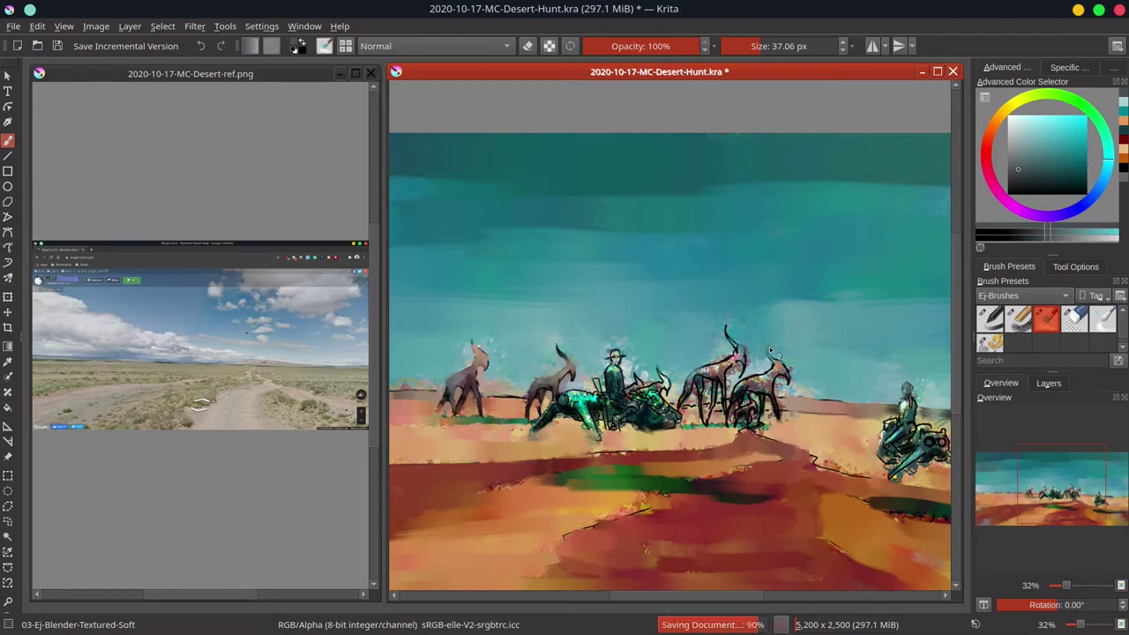
Soften the surroundings of the centre rider at 50.23 px and blend the tallest antelope at 31.57 px
{"action": "mouse_move", "coordinate": [637, 390]}
{"action": "left_mouse_down"}
{"action": "mouse_move", "coordinate": [607, 352]}
{"action": "mouse_move", "coordinate": [601, 377]}
{"action": "mouse_move", "coordinate": [595, 368]}
{"action": "left_mouse_up"}
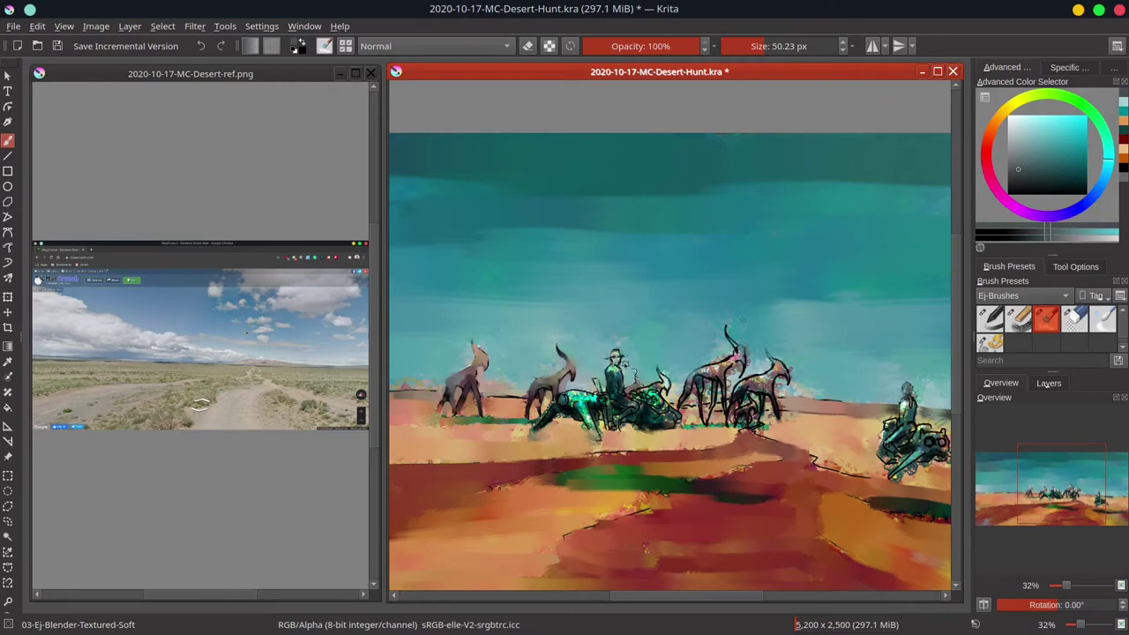
{"action": "mouse_move", "coordinate": [666, 381]}
{"action": "left_mouse_down"}
{"action": "mouse_move", "coordinate": [686, 381]}
{"action": "mouse_move", "coordinate": [672, 375]}
{"action": "left_mouse_up"}
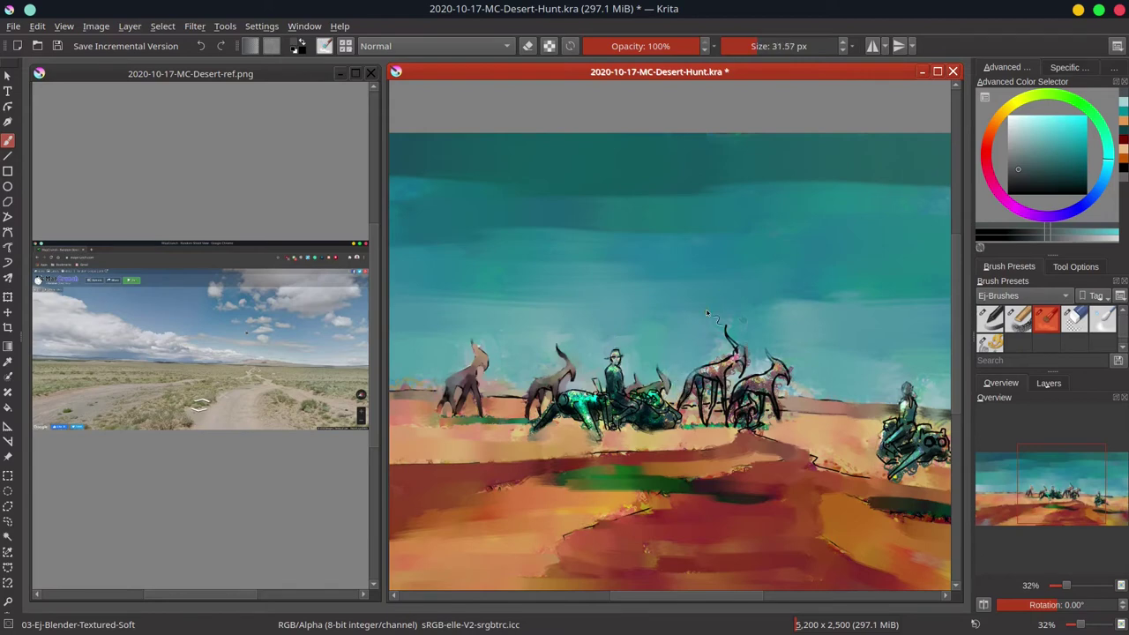
{"action": "left_click_drag", "start_coordinate": [759, 402], "coordinate": [677, 416]}
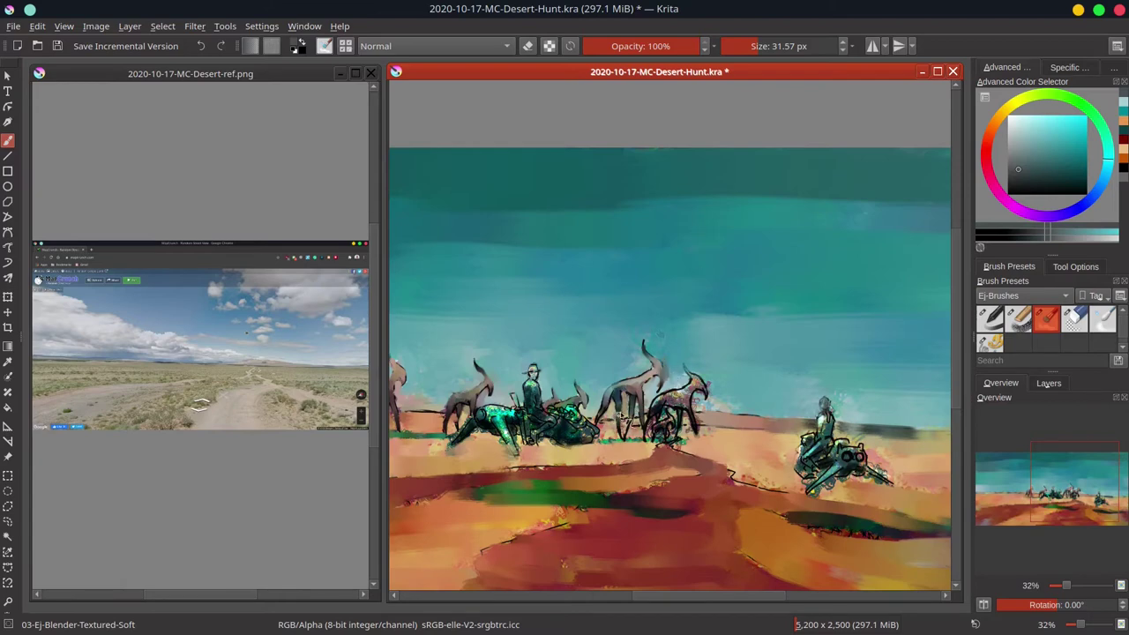
{"action": "left_click_drag", "start_coordinate": [632, 386], "coordinate": [608, 376]}
Blend the antelope at the right of the herd with the blender brush at 42.59 and 23.99 px
{"action": "left_click_drag", "start_coordinate": [706, 384], "coordinate": [775, 383]}
{"action": "key", "text": "bracketright"}
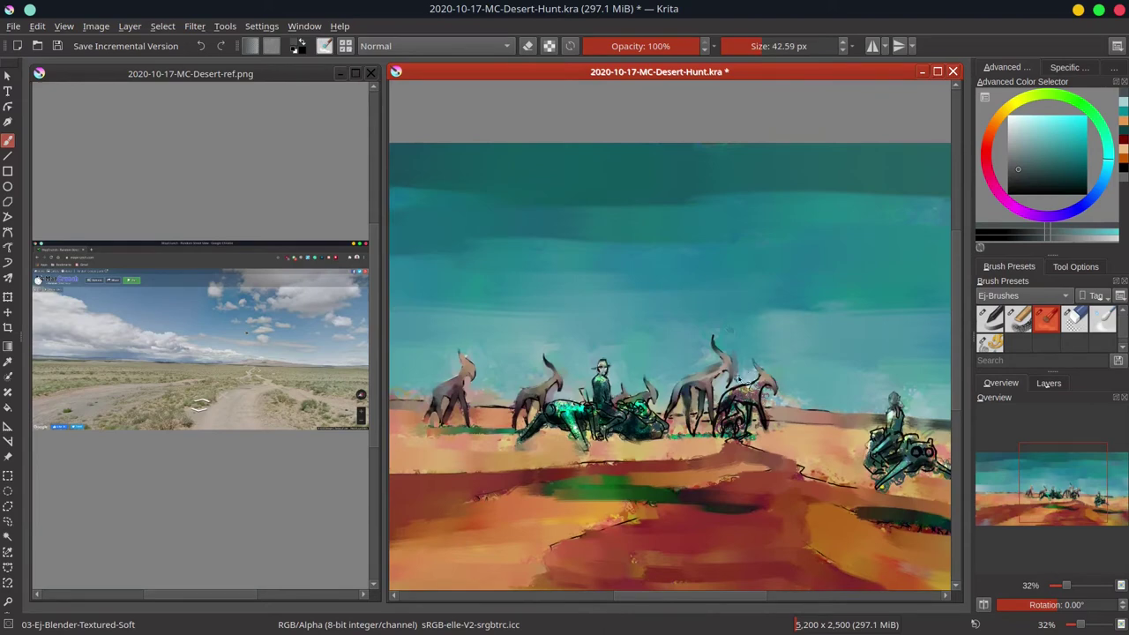
{"action": "key", "text": "bracketleft"}
{"action": "key", "text": "bracketleft"}
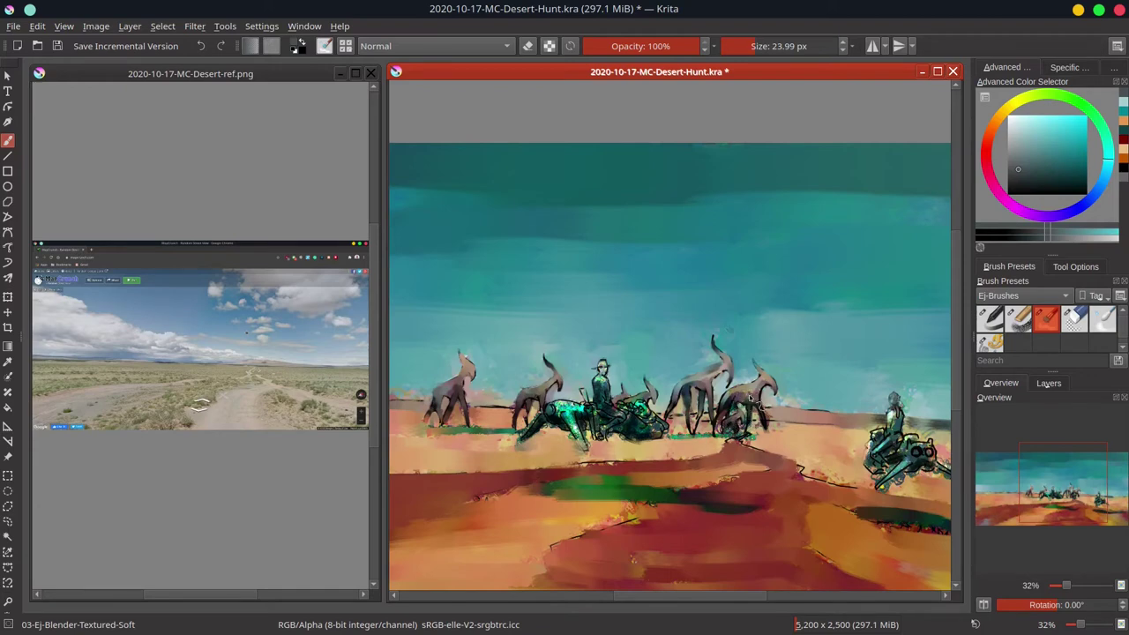
Blend the centre rider and the green legged vehicle with the blender brush at 31.13 px
{"action": "left_click_drag", "start_coordinate": [801, 404], "coordinate": [750, 402]}
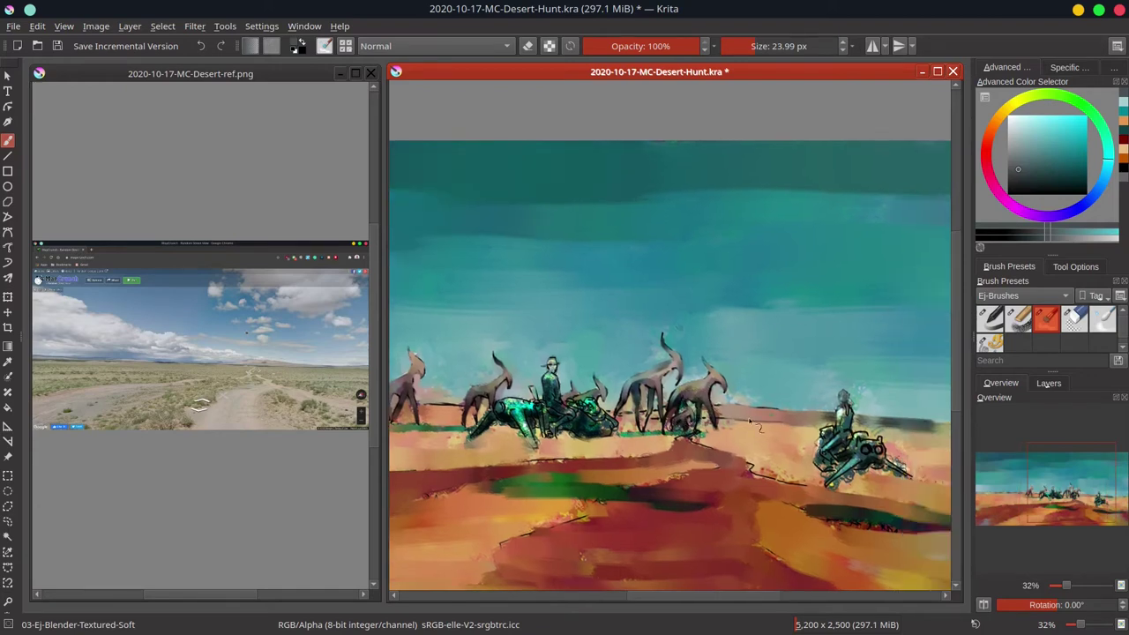
{"action": "mouse_move", "coordinate": [505, 411]}
{"action": "left_mouse_down"}
{"action": "mouse_move", "coordinate": [526, 429]}
{"action": "mouse_move", "coordinate": [517, 410]}
{"action": "left_mouse_up"}
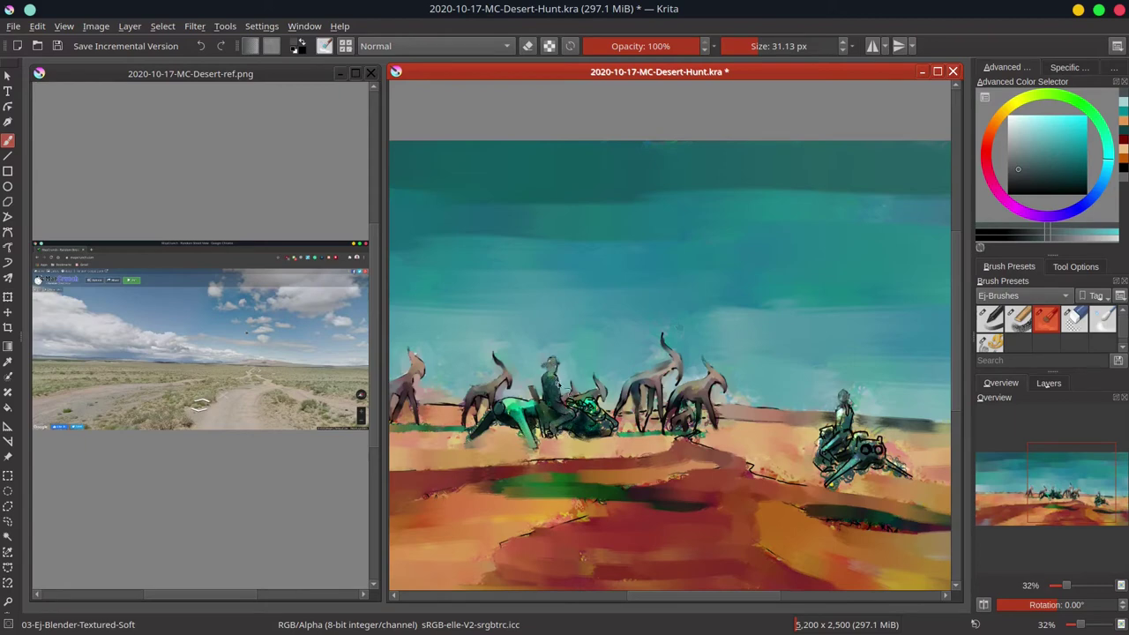
{"action": "left_click_drag", "start_coordinate": [593, 410], "coordinate": [606, 425]}
Sample a light green for the 02-Ej-Chalk-Grainy brush and make the originals group visible over the painting
{"action": "left_click", "coordinate": [1017, 319]}
{"action": "left_click", "coordinate": [540, 443], "text": "ctrl"}
{"action": "left_click", "coordinate": [1048, 383]}
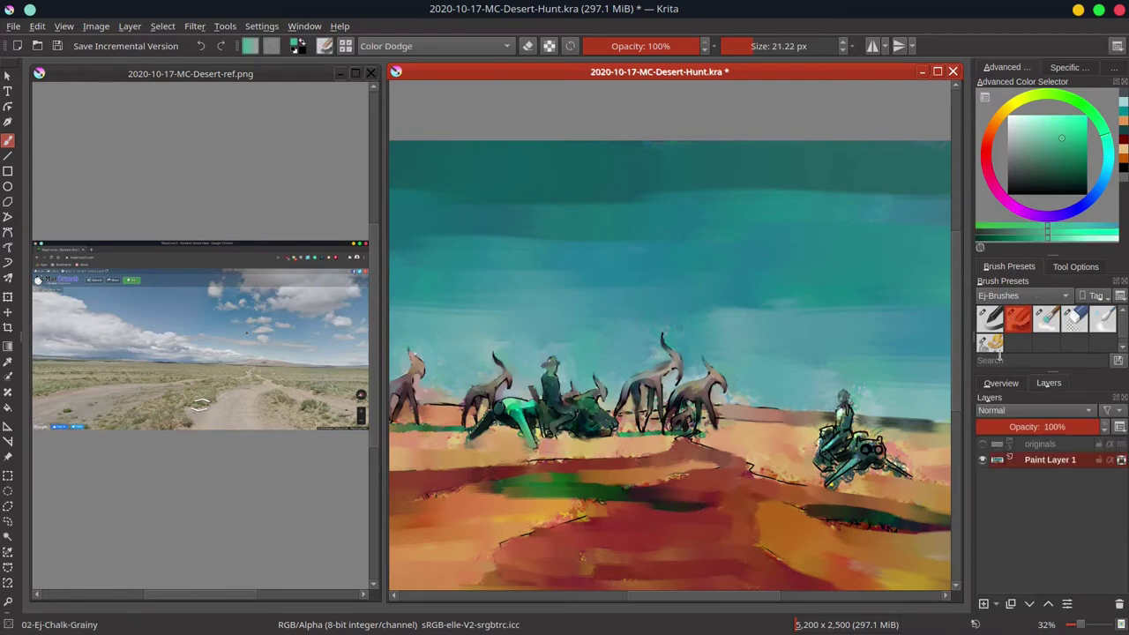
{"action": "left_click", "coordinate": [983, 443]}
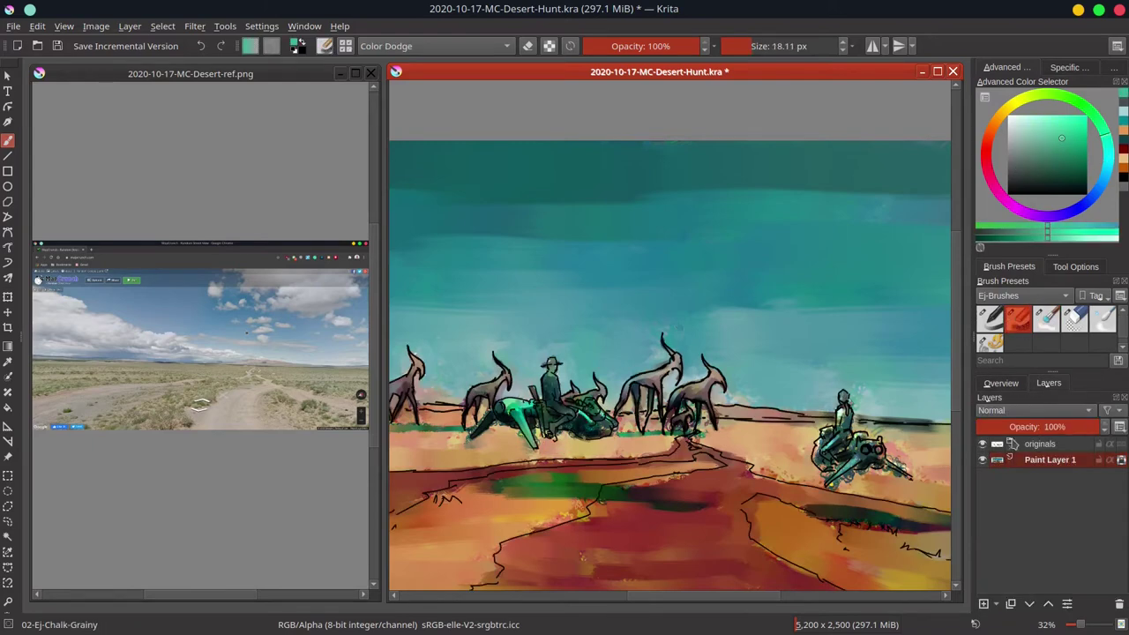
Brighten the green legged vehicle with a Color Dodge chalk stroke at 18.11 px, restore Normal blending and hide the originals group
{"action": "left_click", "coordinate": [983, 443]}
{"action": "left_click_drag", "start_coordinate": [589, 402], "coordinate": [592, 424]}
{"action": "left_click", "coordinate": [982, 444]}
{"action": "left_click", "coordinate": [467, 47]}
{"action": "left_click", "coordinate": [452, 95]}
{"action": "left_click", "coordinate": [982, 444]}
Blend the centre rider and green vehicle with 03-Ej-Blender-Textured-Soft at 31.13 px and save the document
{"action": "left_click", "coordinate": [1046, 319]}
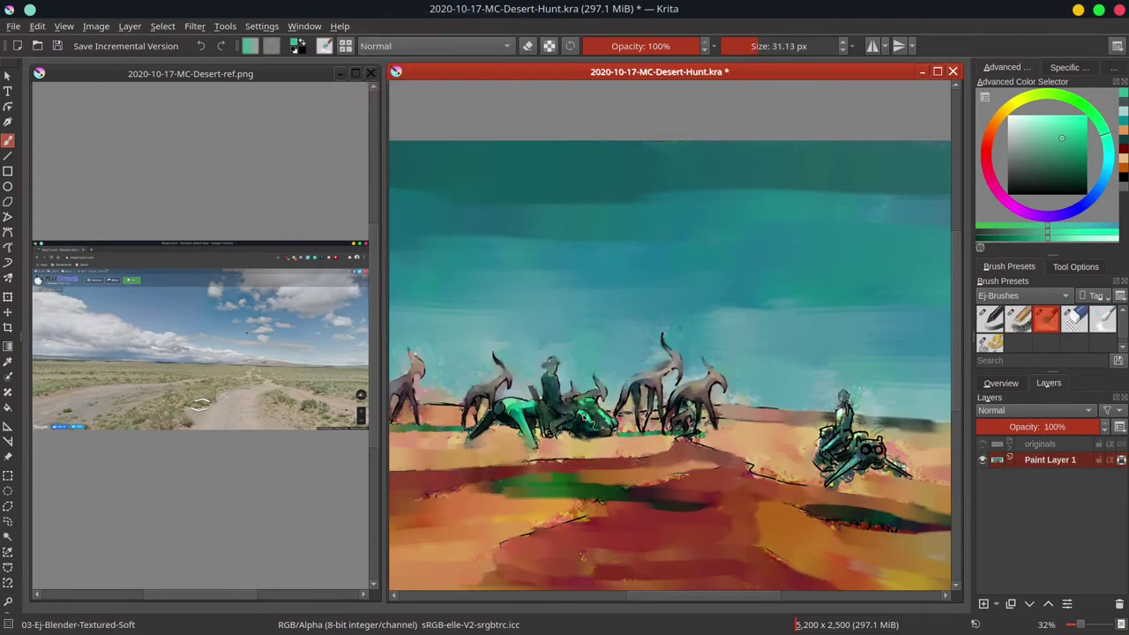
{"action": "mouse_move", "coordinate": [609, 419]}
{"action": "left_mouse_down"}
{"action": "mouse_move", "coordinate": [611, 432]}
{"action": "mouse_move", "coordinate": [532, 443]}
{"action": "mouse_move", "coordinate": [471, 433]}
{"action": "left_mouse_up"}
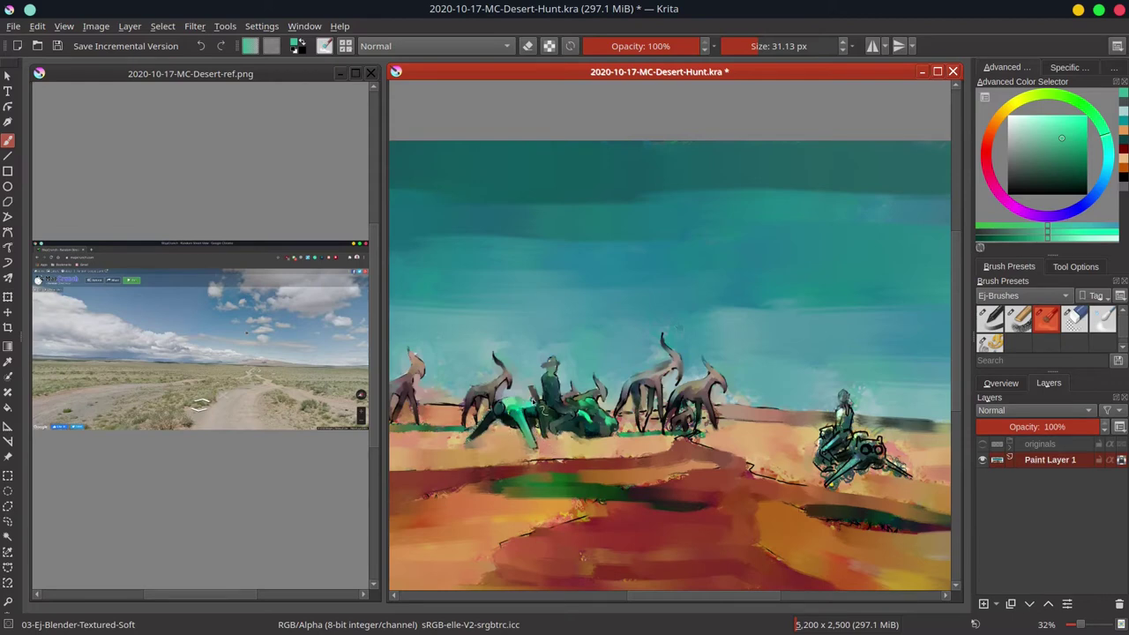
{"action": "left_click_drag", "start_coordinate": [546, 385], "coordinate": [559, 394]}
{"action": "left_click", "coordinate": [1001, 383]}
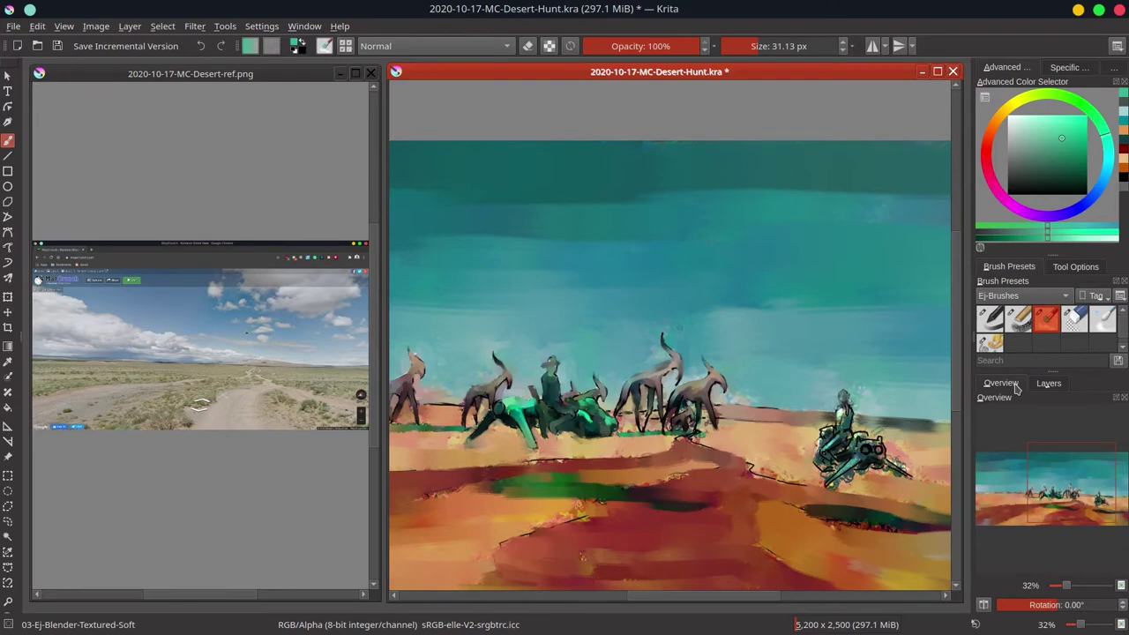
{"action": "key", "text": "ctrl+s"}
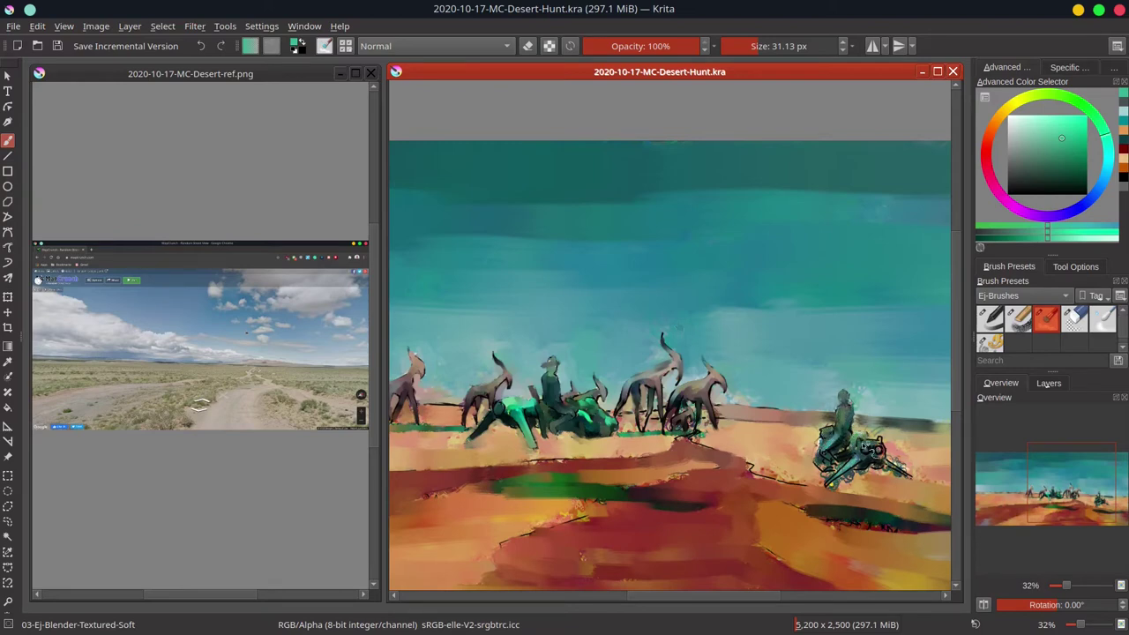
Highlight the rider at the right with 02-Ej-Chalk-Grainy in Color Dodge at 18.11 px, then return to Normal blending
{"action": "left_click", "coordinate": [1018, 318]}
{"action": "left_click", "coordinate": [432, 45]}
{"action": "left_click", "coordinate": [465, 61]}
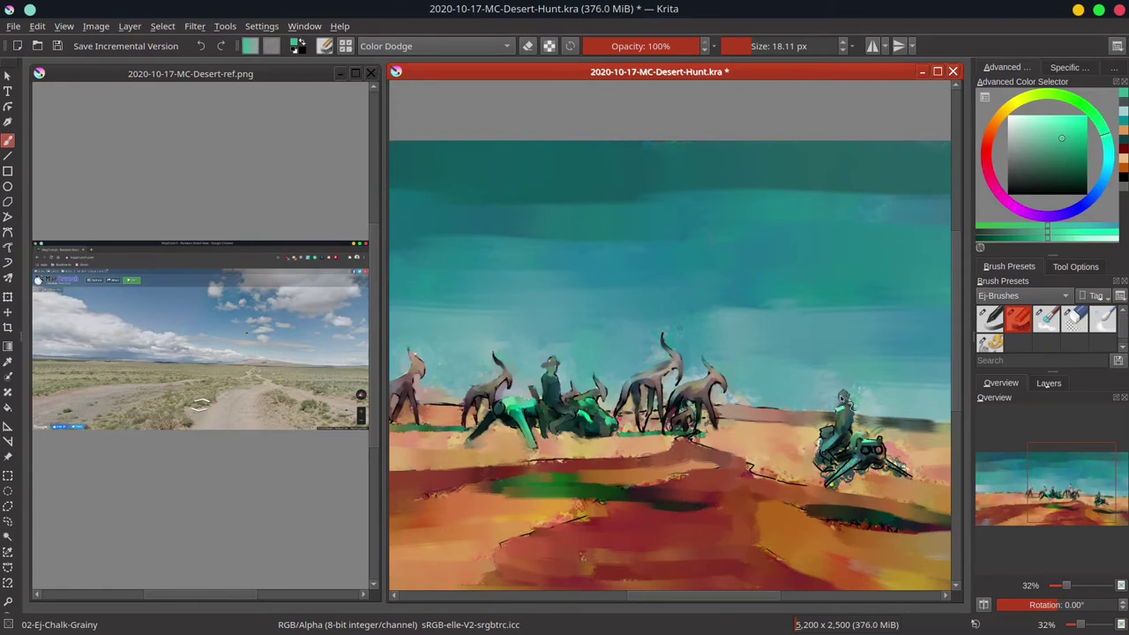
{"action": "mouse_move", "coordinate": [843, 394]}
{"action": "left_mouse_down"}
{"action": "mouse_move", "coordinate": [849, 415]}
{"action": "mouse_move", "coordinate": [822, 440]}
{"action": "left_mouse_up"}
{"action": "left_click", "coordinate": [435, 46]}
{"action": "left_click", "coordinate": [437, 32]}
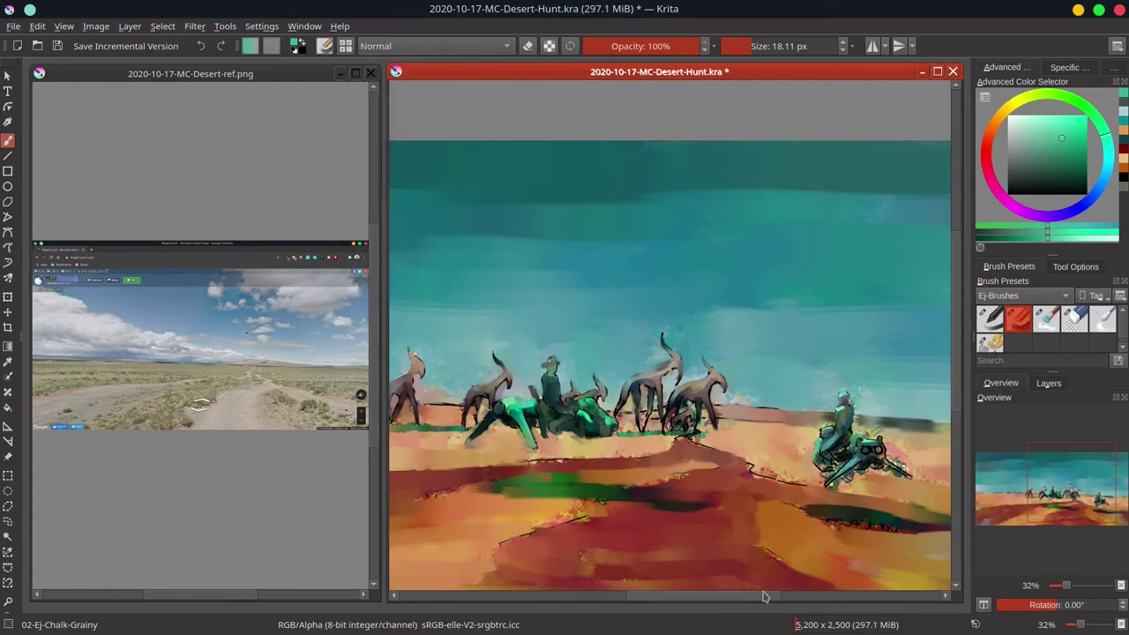
Add muted orange-brown Color Dodge highlights to the tallest antelope with the chalk brush at 18.11 px
{"action": "left_click", "coordinate": [994, 126]}
{"action": "left_click_drag", "start_coordinate": [501, 404], "coordinate": [515, 414]}
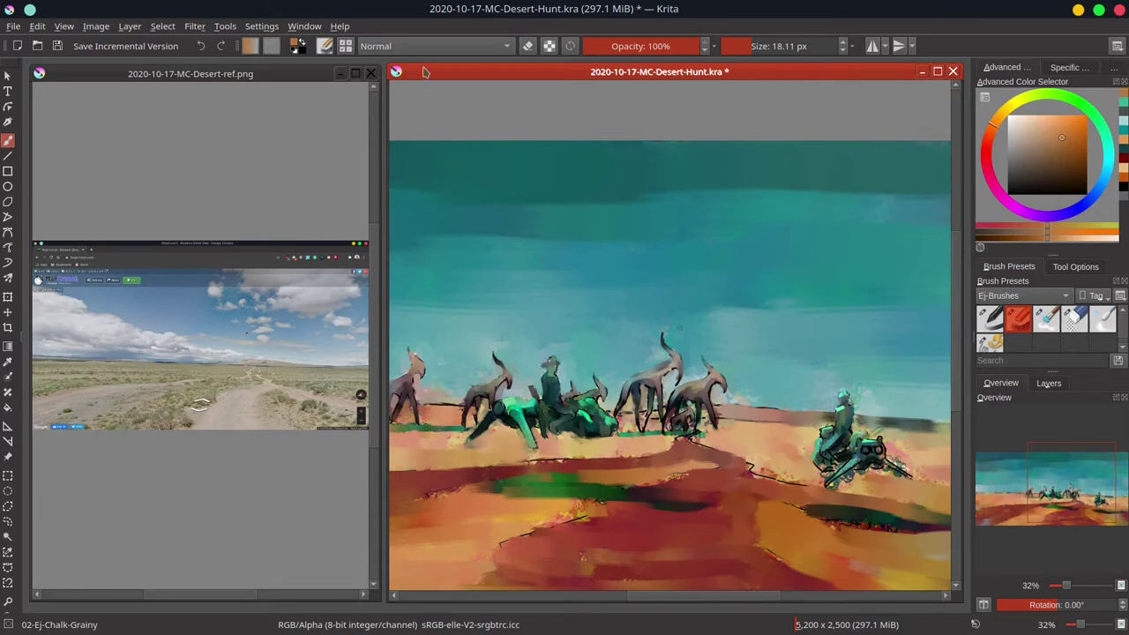
{"action": "left_click", "coordinate": [432, 46]}
{"action": "left_click", "coordinate": [466, 60]}
{"action": "left_click", "coordinate": [1047, 152]}
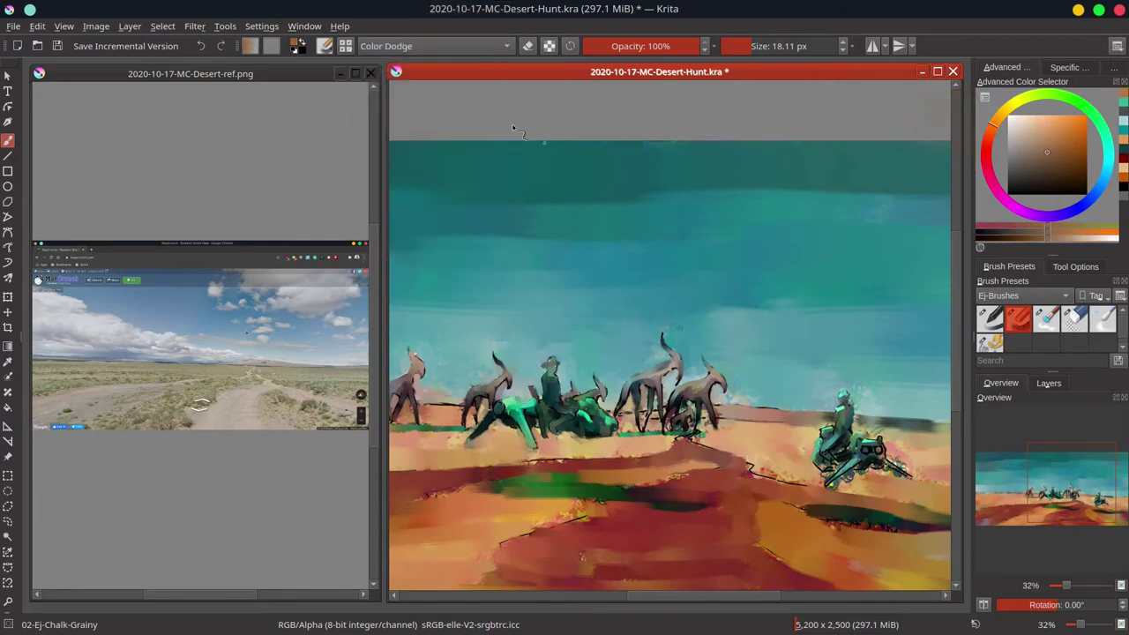
{"action": "left_click_drag", "start_coordinate": [641, 397], "coordinate": [666, 385]}
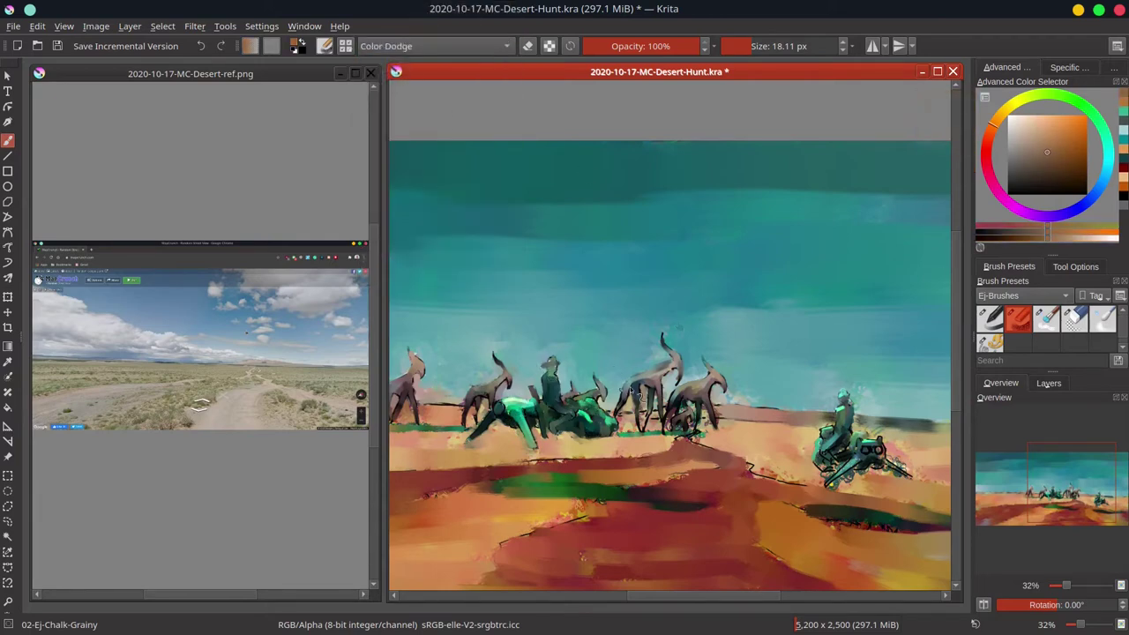
Try light yellow chalk strokes in Normal blending on the green vehicle's body and leg, and undo them
{"action": "left_click", "coordinate": [532, 404], "text": "ctrl"}
{"action": "left_click", "coordinate": [1012, 104]}
{"action": "left_click", "coordinate": [443, 48]}
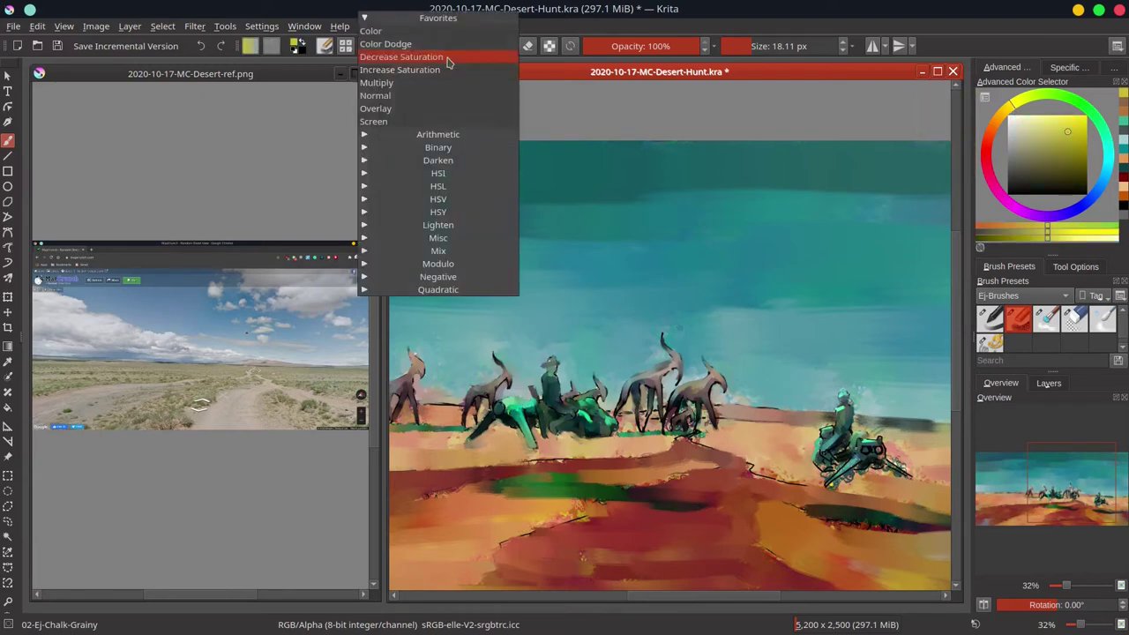
{"action": "left_click", "coordinate": [441, 96]}
{"action": "left_click", "coordinate": [1057, 124]}
{"action": "left_click_drag", "start_coordinate": [505, 403], "coordinate": [524, 403]}
{"action": "left_click_drag", "start_coordinate": [519, 410], "coordinate": [534, 439]}
{"action": "key", "text": "ctrl+z"}
{"action": "key", "text": "ctrl+z"}
{"action": "key", "text": "ctrl+z"}
Blend the legged vehicle under the rider at the right with 03-Ej-Blender-Textured-Soft at 31.13 px
{"action": "key", "text": "slash"}
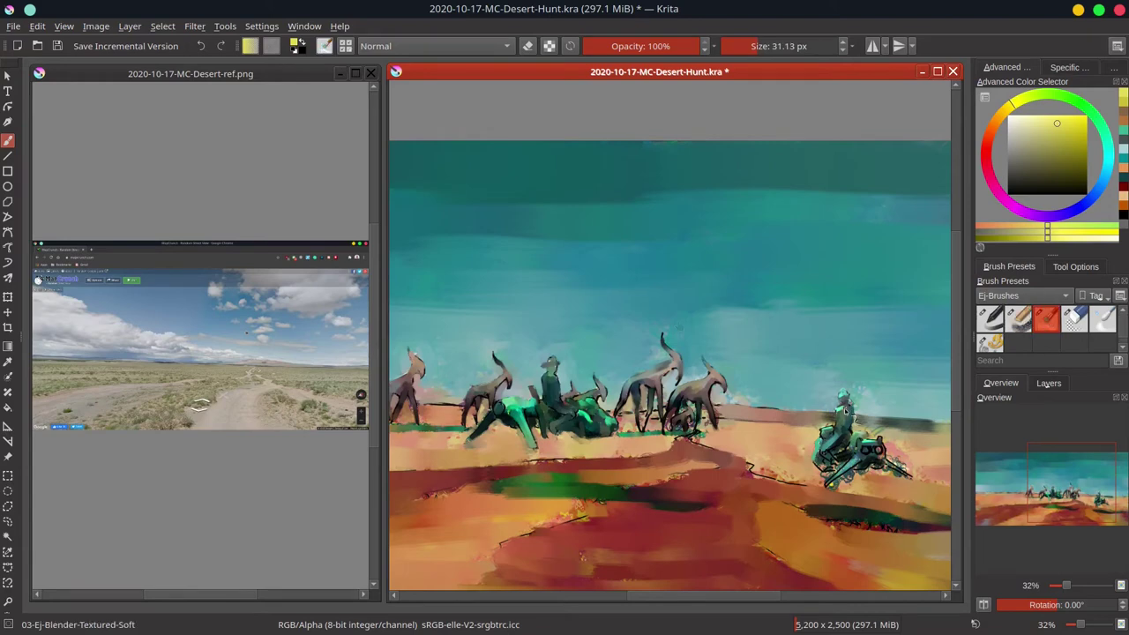
{"action": "left_click", "coordinate": [1076, 69]}
{"action": "left_click", "coordinate": [1007, 68]}
{"action": "left_click_drag", "start_coordinate": [830, 456], "coordinate": [879, 455]}
Darken the right rider's vehicle with near-black chalk at 28.02 px and blend it, starting at 39.95 px
{"action": "key", "text": "bracketright"}
{"action": "left_click", "coordinate": [1013, 187]}
{"action": "key", "text": "slash"}
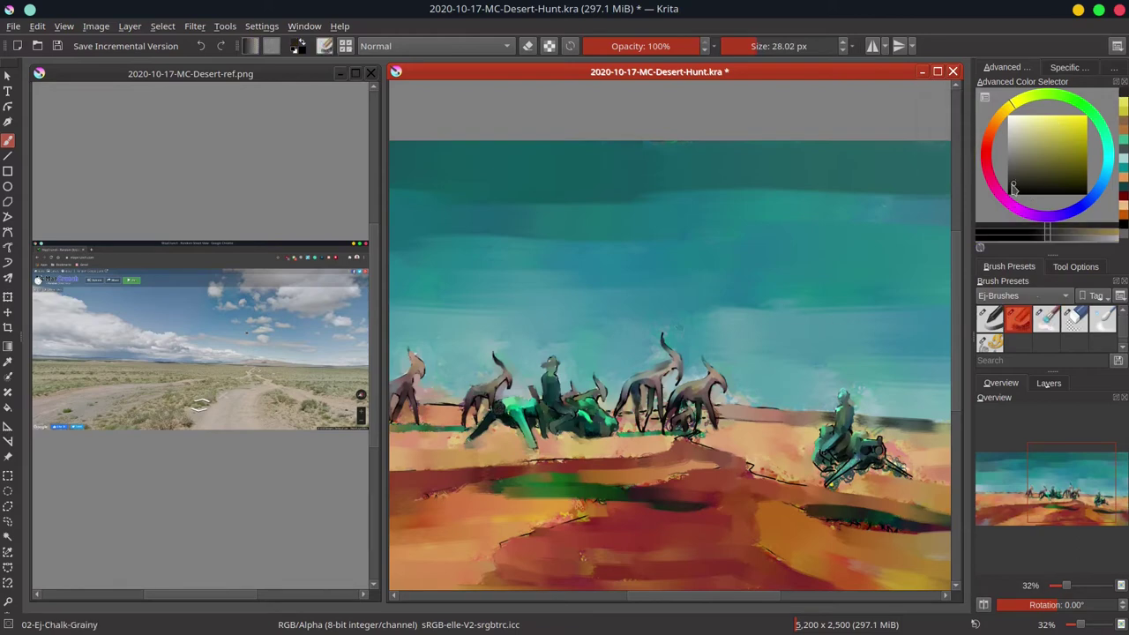
{"action": "key", "text": "slash"}
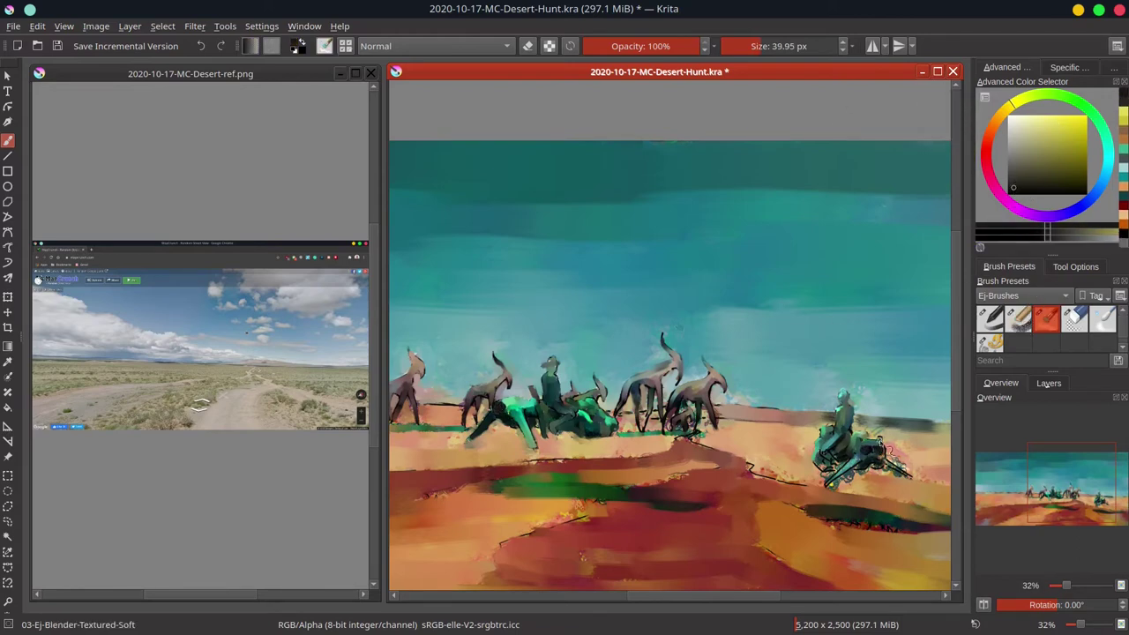
{"action": "mouse_move", "coordinate": [895, 467]}
{"action": "left_mouse_down"}
{"action": "mouse_move", "coordinate": [840, 482]}
{"action": "mouse_move", "coordinate": [860, 465]}
{"action": "left_mouse_up"}
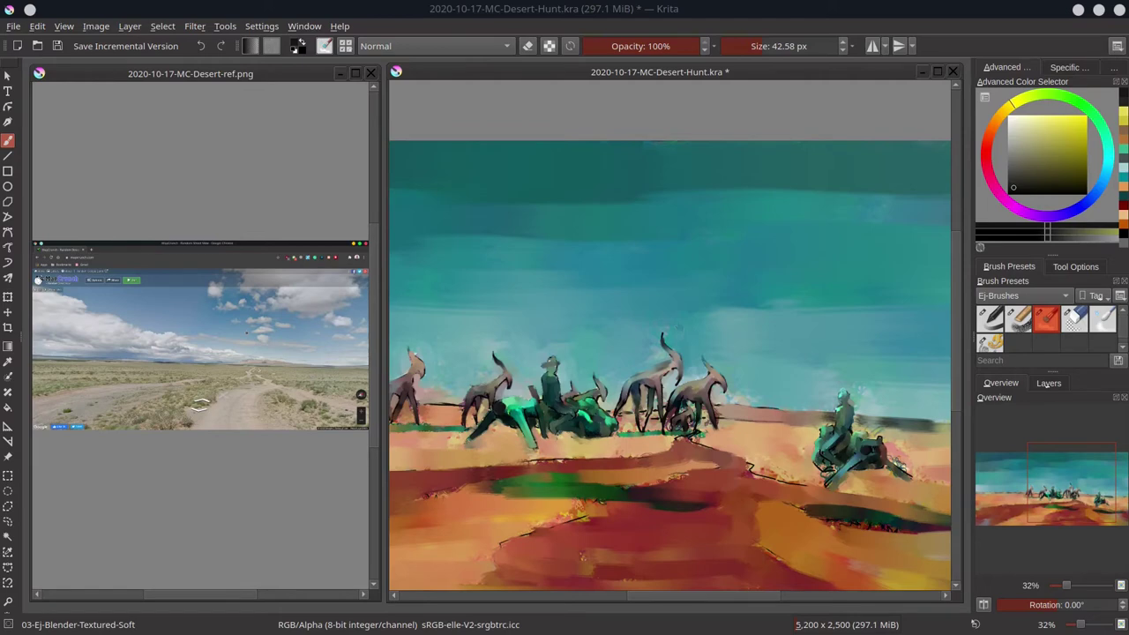
Blend out the line art along the trail below the herd and at the right vehicle's leg at 42.58 px
{"action": "left_click", "coordinate": [634, 77]}
{"action": "key", "text": "alt+Tab"}
{"action": "left_click", "coordinate": [683, 443]}
{"action": "left_click_drag", "start_coordinate": [700, 456], "coordinate": [741, 472]}
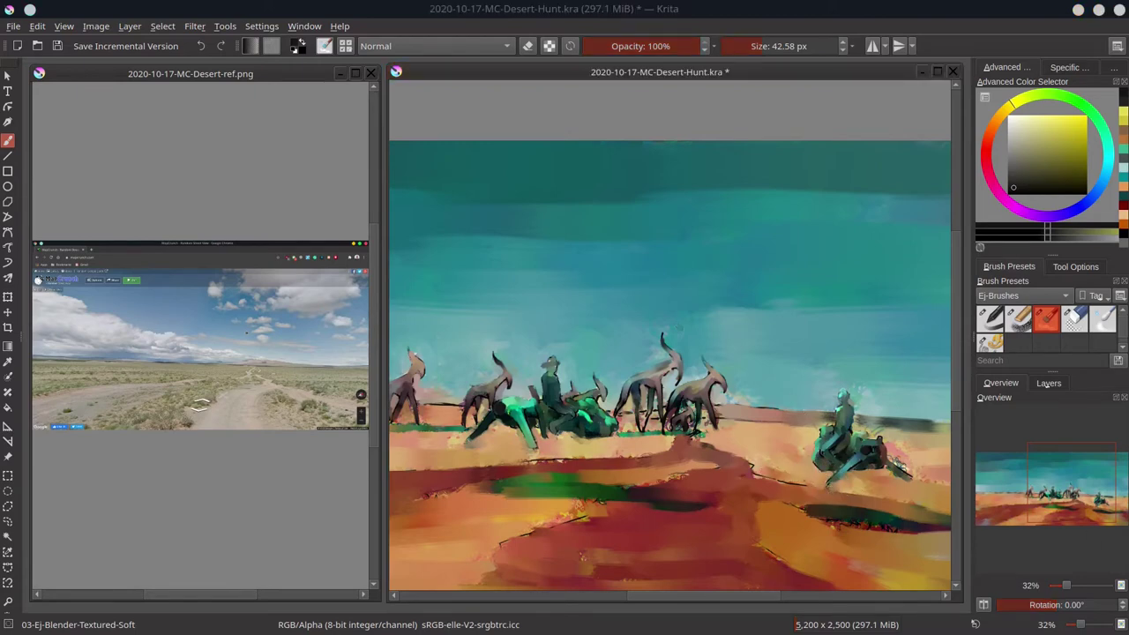
{"action": "left_click", "coordinate": [899, 463]}
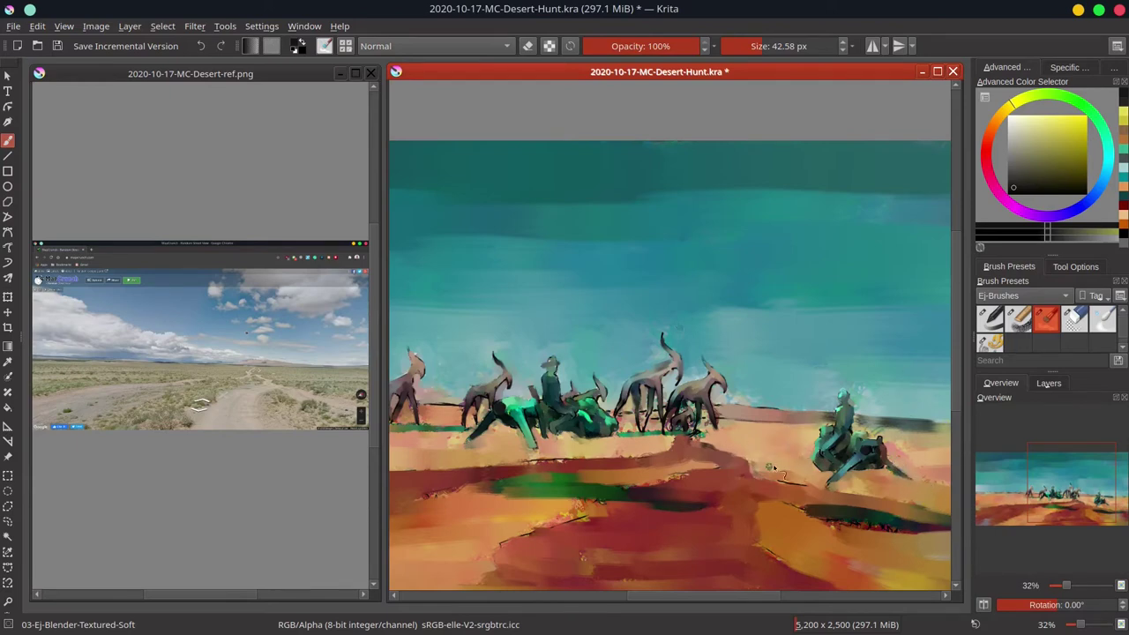
Blend the remaining ground outlines with the blender brush at 49.07 px, check the whole painting and save the document
{"action": "left_click_drag", "start_coordinate": [843, 526], "coordinate": [765, 517]}
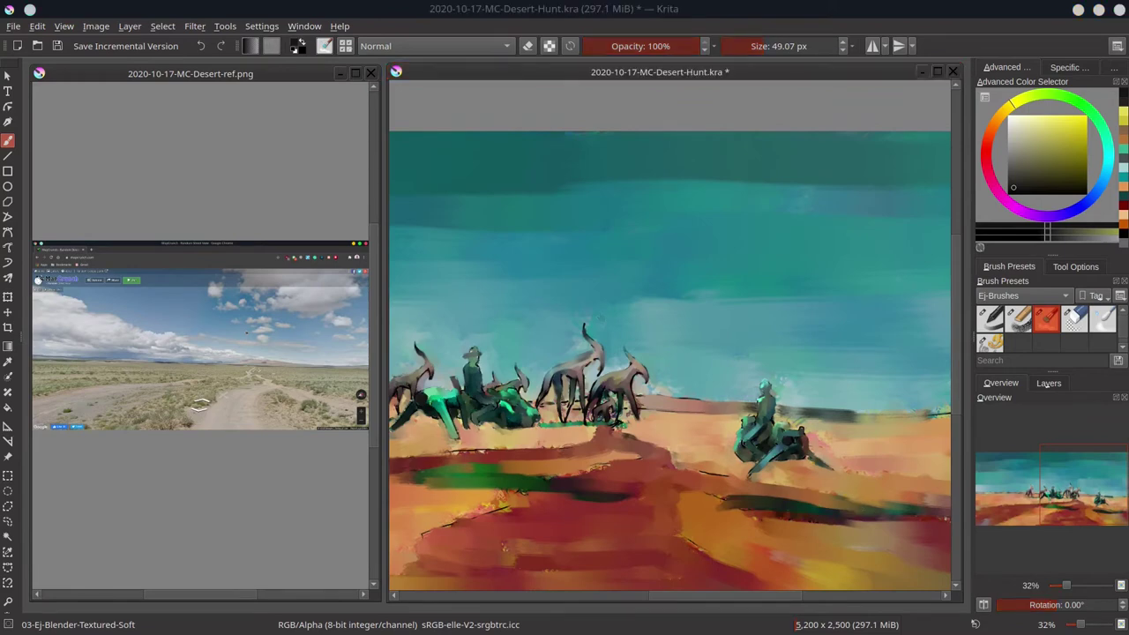
{"action": "left_click", "coordinate": [539, 452]}
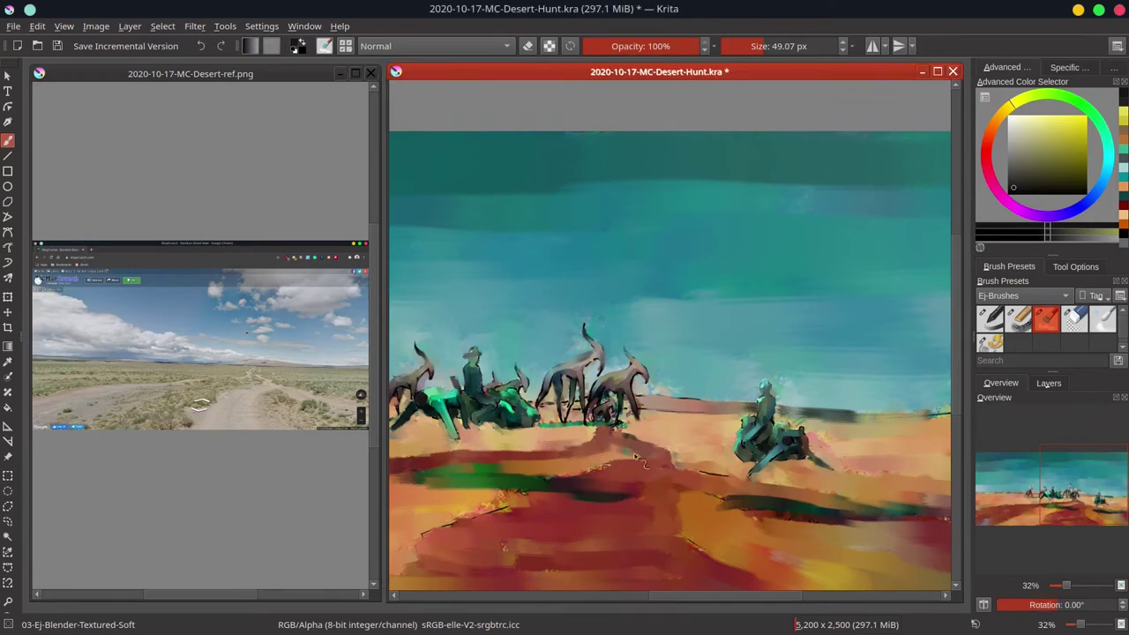
{"action": "left_click_drag", "start_coordinate": [939, 523], "coordinate": [773, 481]}
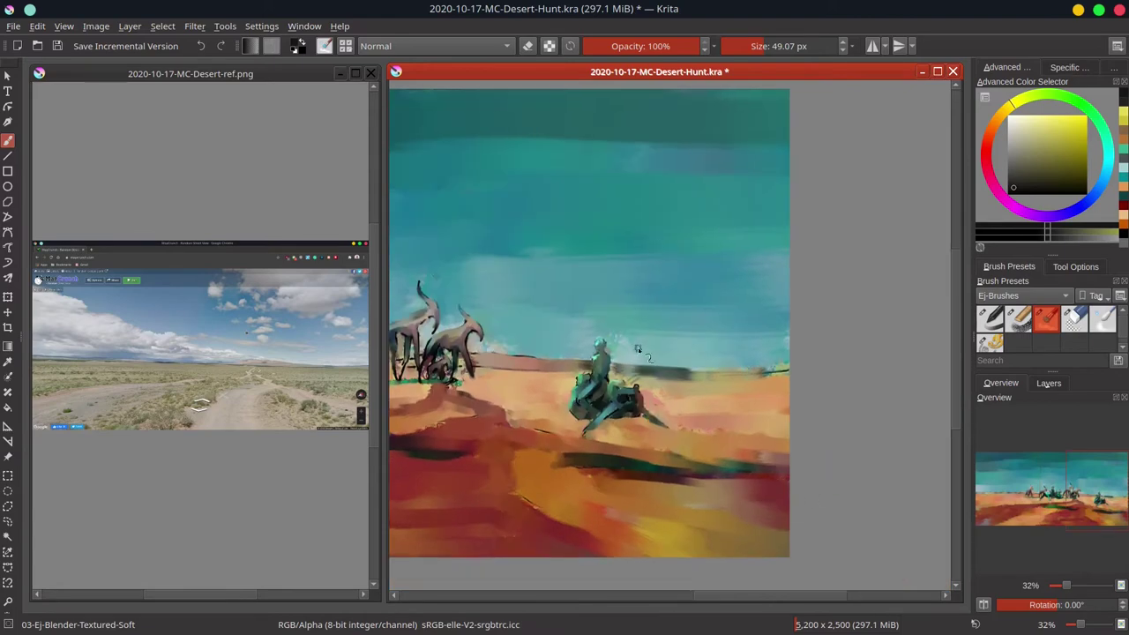
{"action": "scroll", "coordinate": [565, 412], "scroll_direction": "down", "scroll_amount": 3}
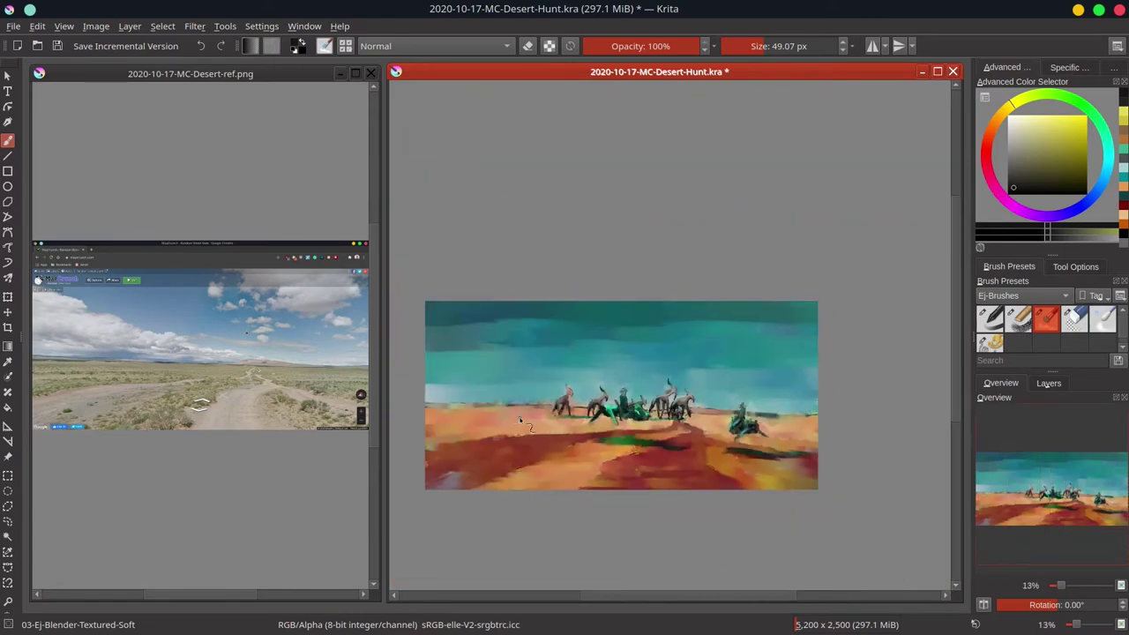
{"action": "key", "text": "alt+Tab"}
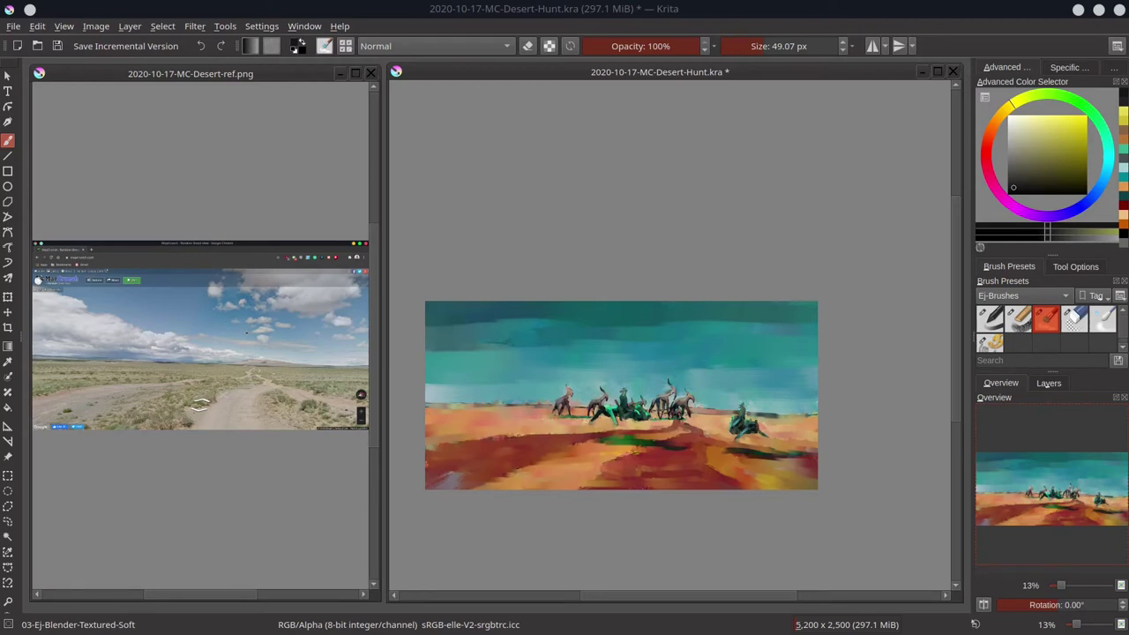
{"action": "left_click", "coordinate": [714, 405]}
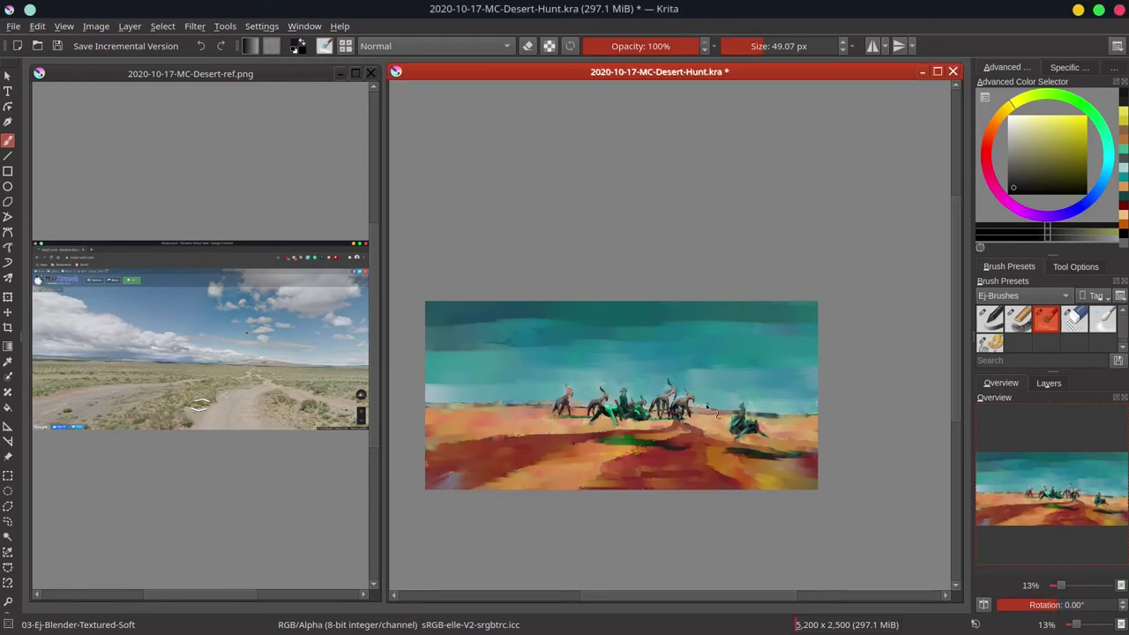
{"action": "key", "text": "ctrl+s"}
Show the originals group and select the left part of the sky along the horizon and the first antelope's back
{"action": "left_click", "coordinate": [1048, 383]}
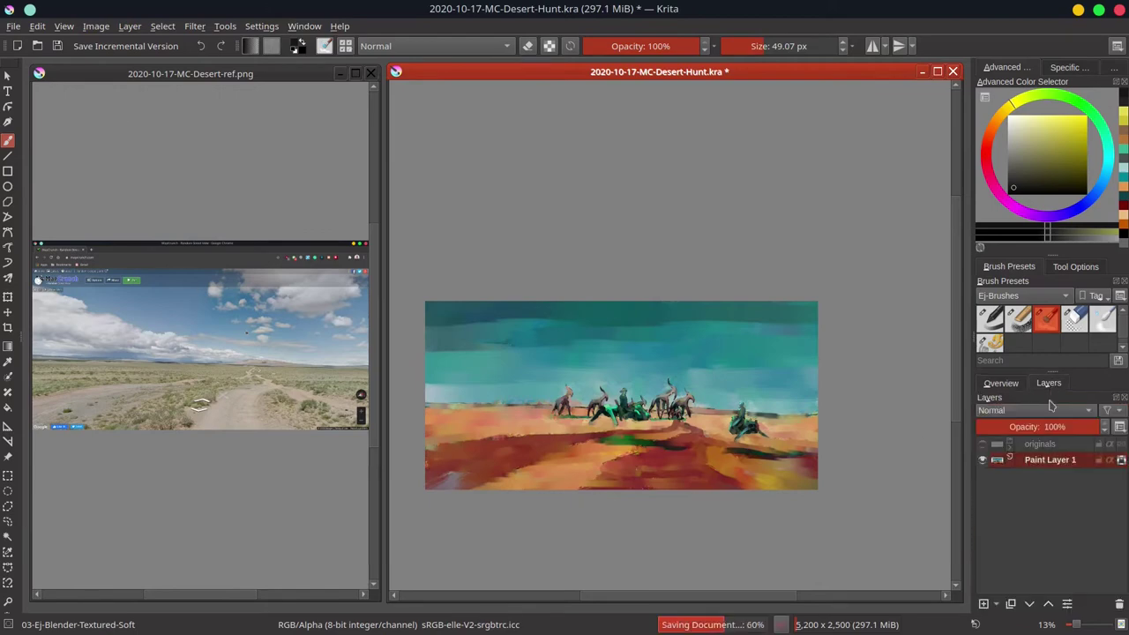
{"action": "left_click", "coordinate": [982, 443]}
{"action": "scroll", "coordinate": [551, 396], "scroll_direction": "up", "scroll_amount": 3}
{"action": "left_click_drag", "start_coordinate": [531, 402], "coordinate": [760, 404]}
{"action": "left_click", "coordinate": [7, 506]}
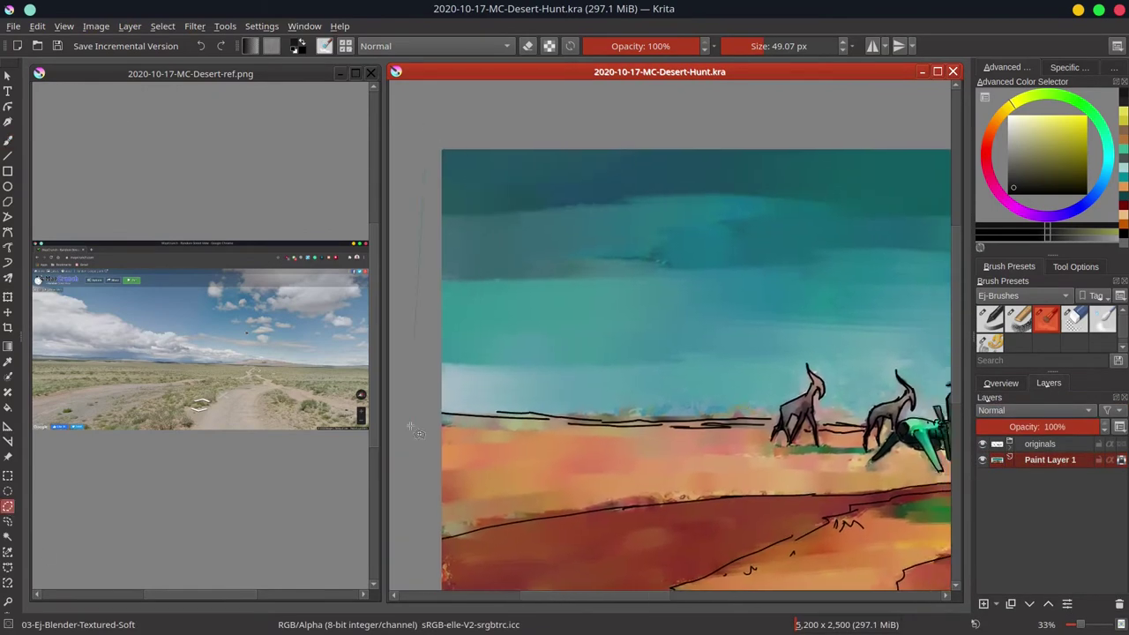
{"action": "mouse_move", "coordinate": [442, 415]}
{"action": "left_mouse_down"}
{"action": "mouse_move", "coordinate": [780, 425]}
{"action": "mouse_move", "coordinate": [811, 388]}
{"action": "mouse_move", "coordinate": [807, 362]}
{"action": "mouse_move", "coordinate": [584, 101]}
{"action": "mouse_move", "coordinate": [430, 410]}
{"action": "left_mouse_up"}
{"action": "scroll", "coordinate": [821, 429], "scroll_direction": "up", "scroll_amount": 1}
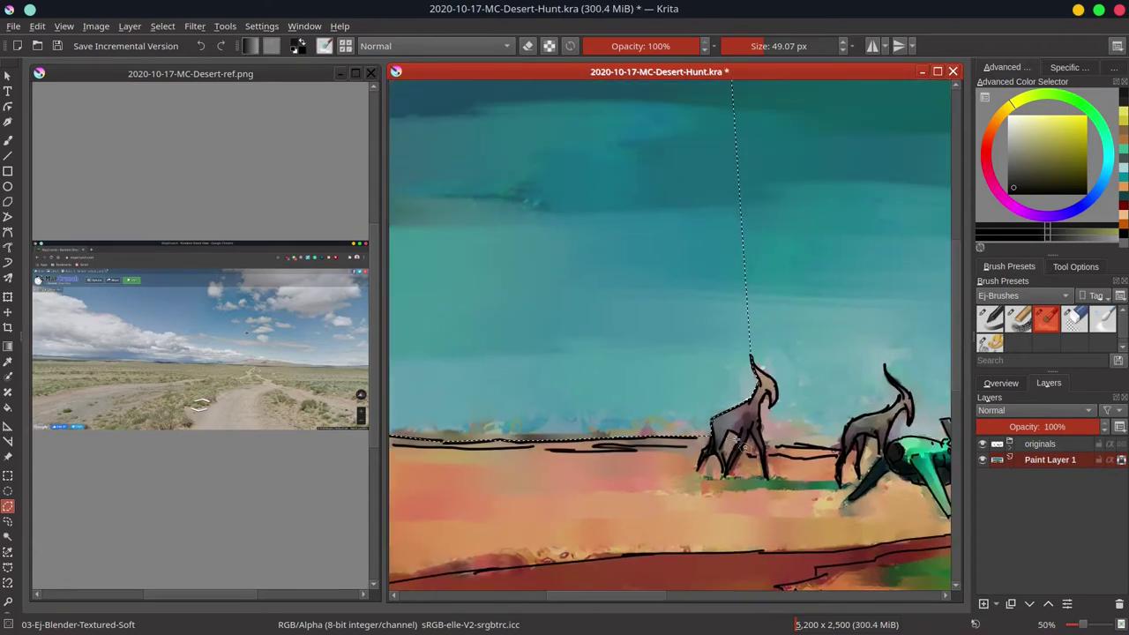
Extend the sky selection around the first two antelopes and along the centre rider's rifle and hat
{"action": "left_click_drag", "start_coordinate": [742, 393], "coordinate": [667, 410]}
{"action": "left_click_drag", "start_coordinate": [640, 334], "coordinate": [697, 395]}
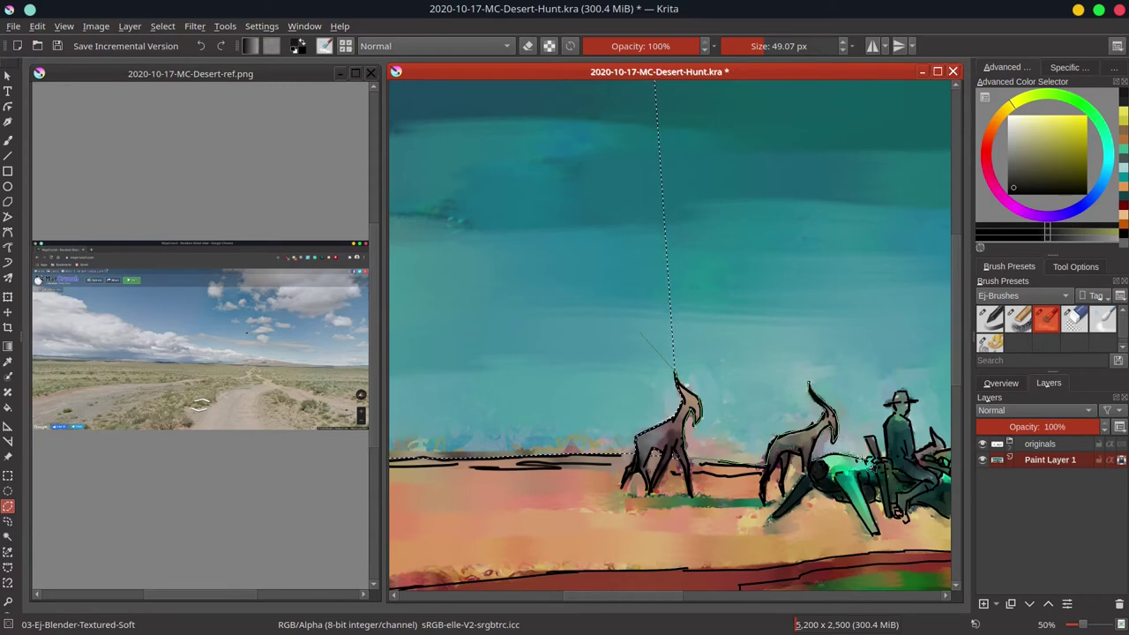
{"action": "left_click", "coordinate": [874, 435]}
{"action": "left_click", "coordinate": [884, 458]}
{"action": "left_click", "coordinate": [886, 419]}
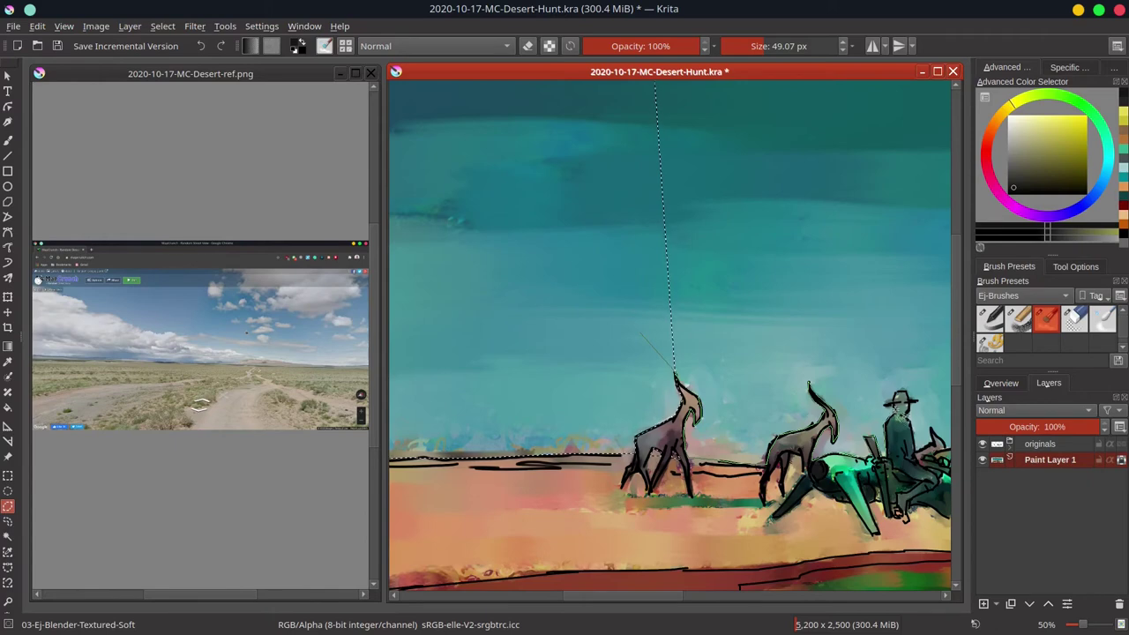
{"action": "left_click", "coordinate": [893, 409]}
{"action": "left_click", "coordinate": [886, 402]}
{"action": "left_click", "coordinate": [895, 391]}
{"action": "left_click", "coordinate": [912, 389]}
{"action": "left_click", "coordinate": [888, 188]}
{"action": "double_click", "coordinate": [557, 204]}
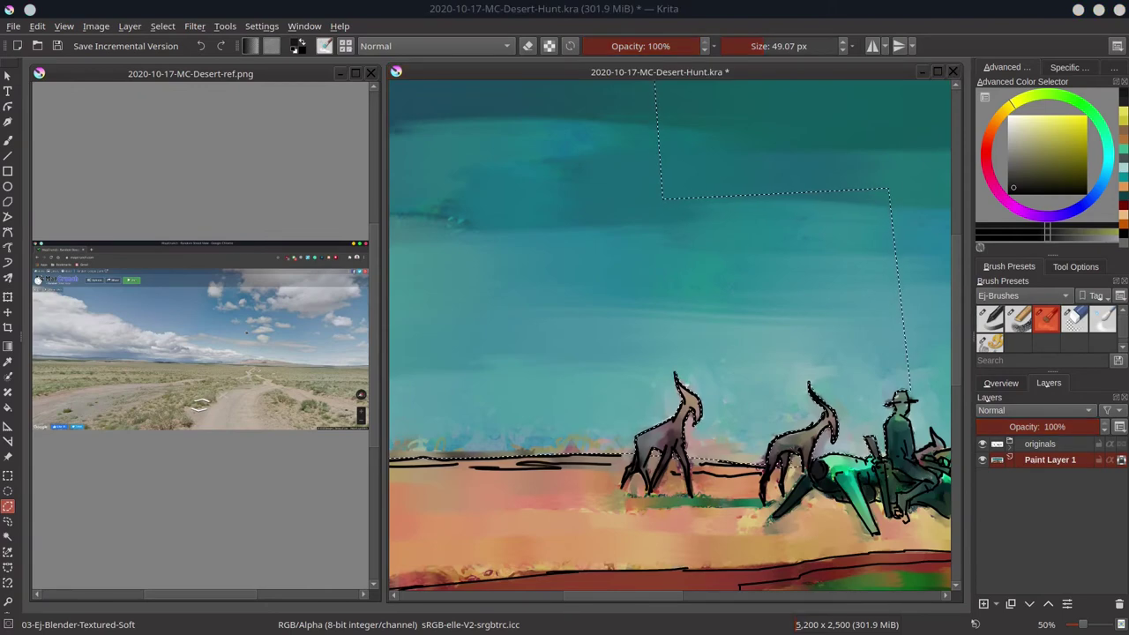
Extend the sky selection past the centre rider and the small antelopes to the back of the tallest antelope
{"action": "left_click_drag", "start_coordinate": [800, 425], "coordinate": [541, 436]}
{"action": "left_click", "coordinate": [580, 142]}
{"action": "left_click", "coordinate": [401, 162]}
{"action": "left_click", "coordinate": [410, 234]}
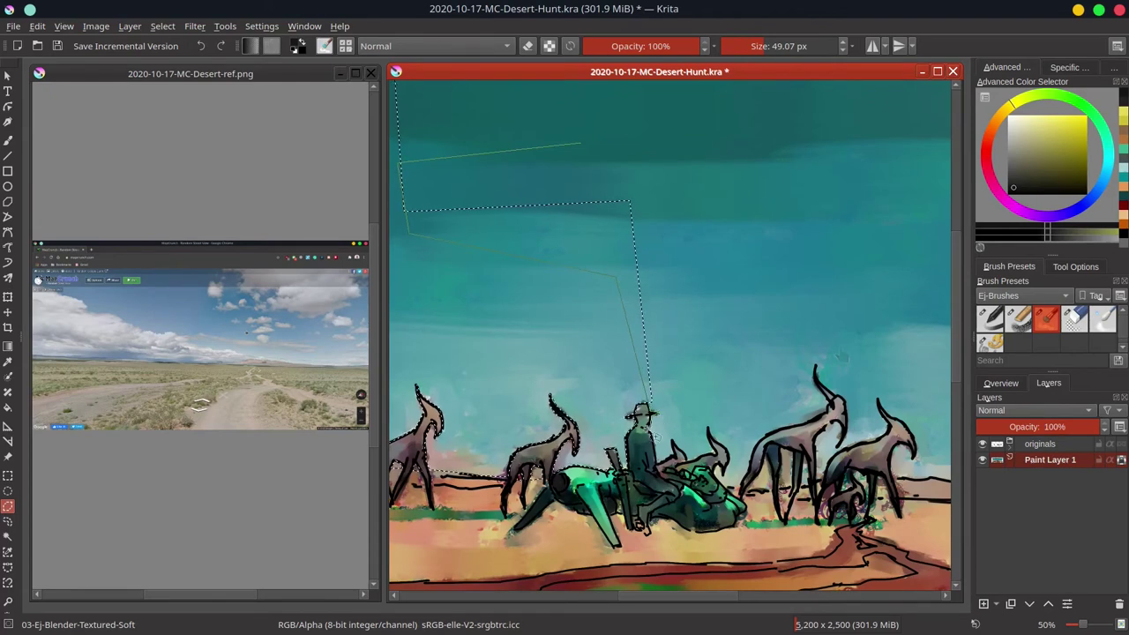
{"action": "left_click_drag", "start_coordinate": [776, 234], "coordinate": [750, 129]}
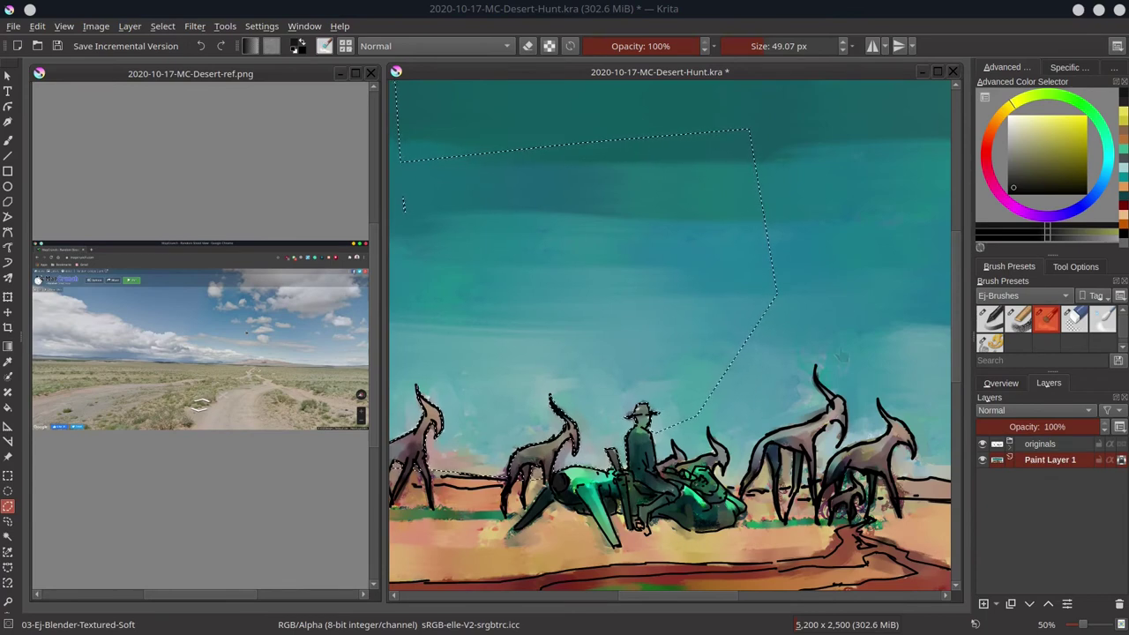
{"action": "left_click_drag", "start_coordinate": [694, 332], "coordinate": [673, 429]}
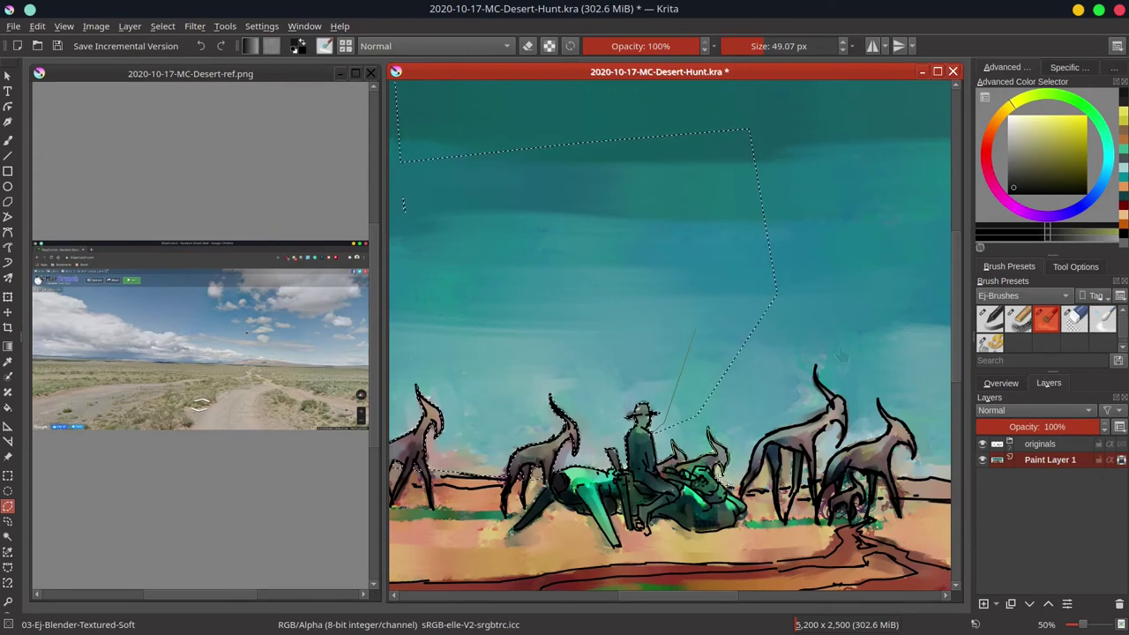
{"action": "mouse_move", "coordinate": [793, 427]}
{"action": "left_mouse_down"}
{"action": "mouse_move", "coordinate": [722, 255]}
{"action": "mouse_move", "coordinate": [695, 330]}
{"action": "left_mouse_up"}
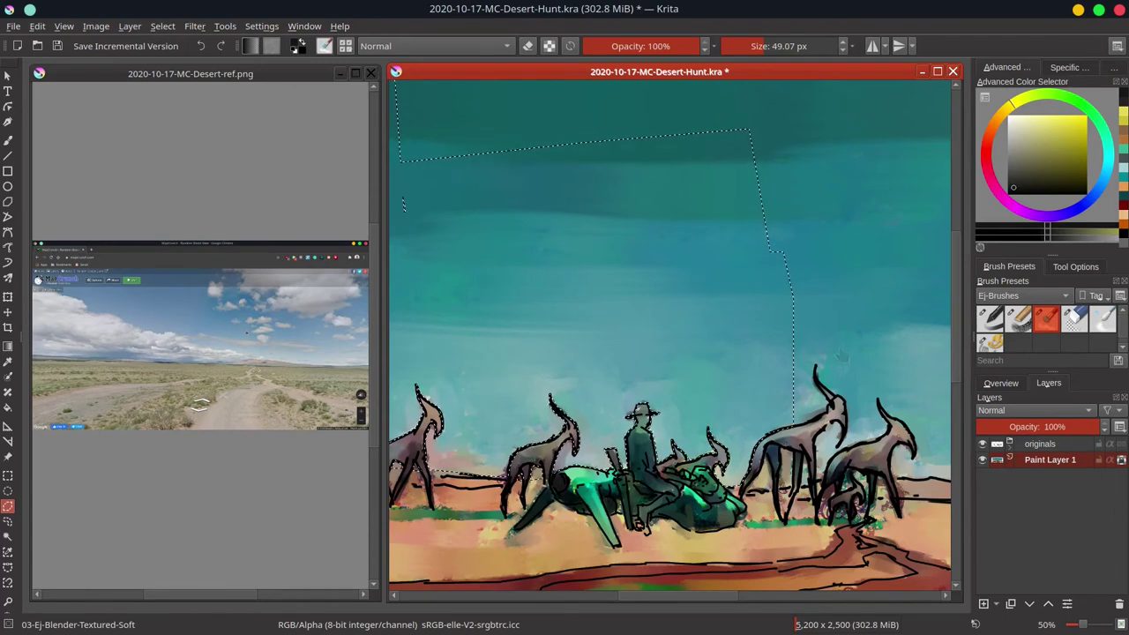
Extend the sky selection around the tallest antelope's horns and the antelope at the right, including the sky above them
{"action": "key", "text": "ctrl+u"}
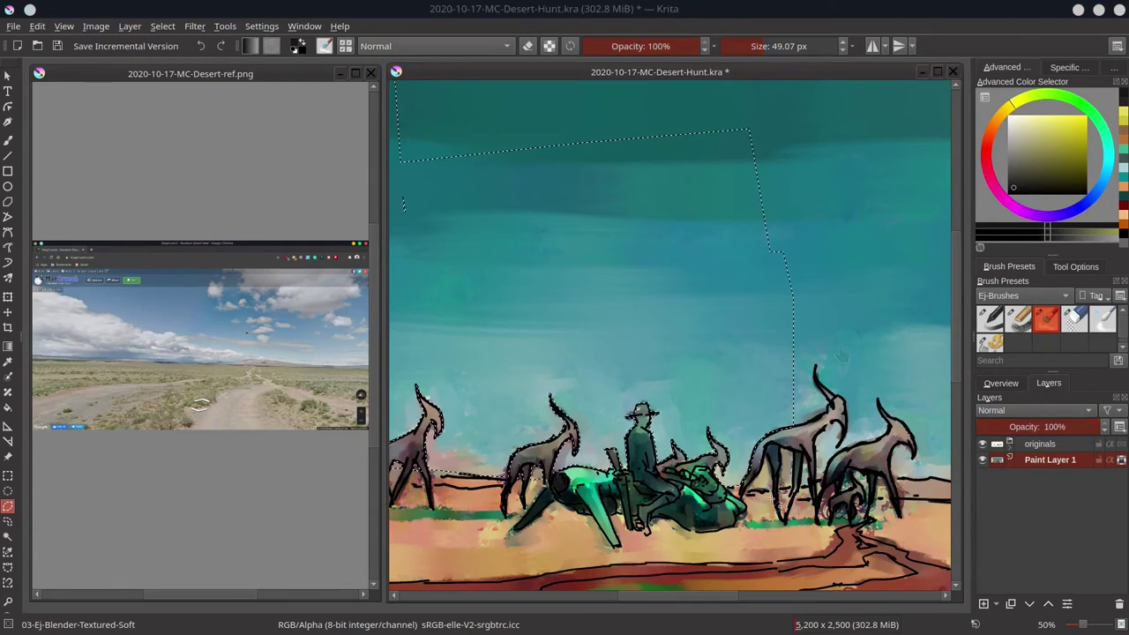
{"action": "left_click", "coordinate": [772, 482]}
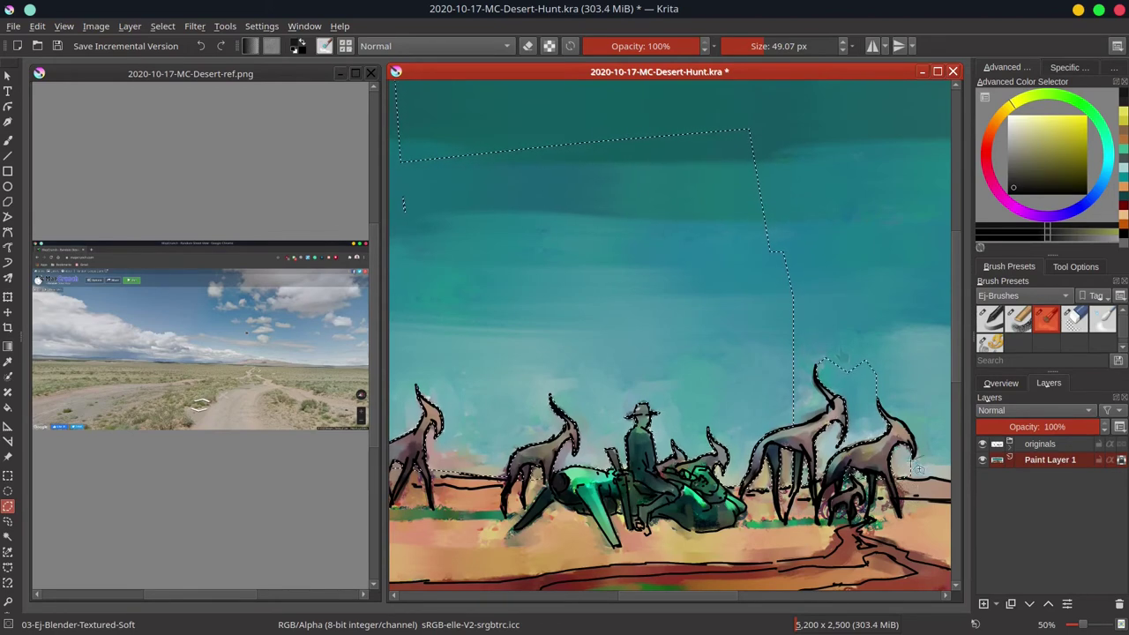
{"action": "left_click_drag", "start_coordinate": [936, 484], "coordinate": [906, 387]}
{"action": "left_click", "coordinate": [665, 166]}
{"action": "left_click", "coordinate": [836, 132]}
{"action": "left_click", "coordinate": [873, 143]}
{"action": "double_click", "coordinate": [917, 325]}
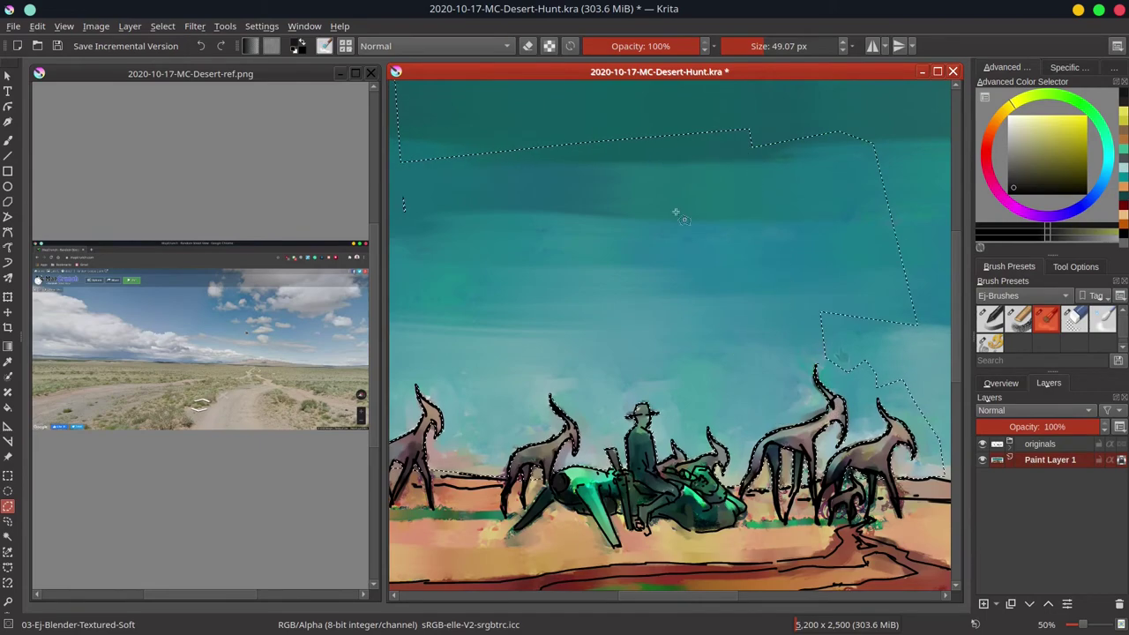
Extend the sky selection behind the antelope right of the tallest one and along the horizon towards the right rider
{"action": "left_click", "coordinate": [675, 211]}
{"action": "left_click", "coordinate": [402, 185]}
{"action": "double_click", "coordinate": [614, 234]}
{"action": "left_click_drag", "start_coordinate": [926, 275], "coordinate": [707, 259]}
{"action": "left_click", "coordinate": [652, 379]}
{"action": "left_click", "coordinate": [682, 385]}
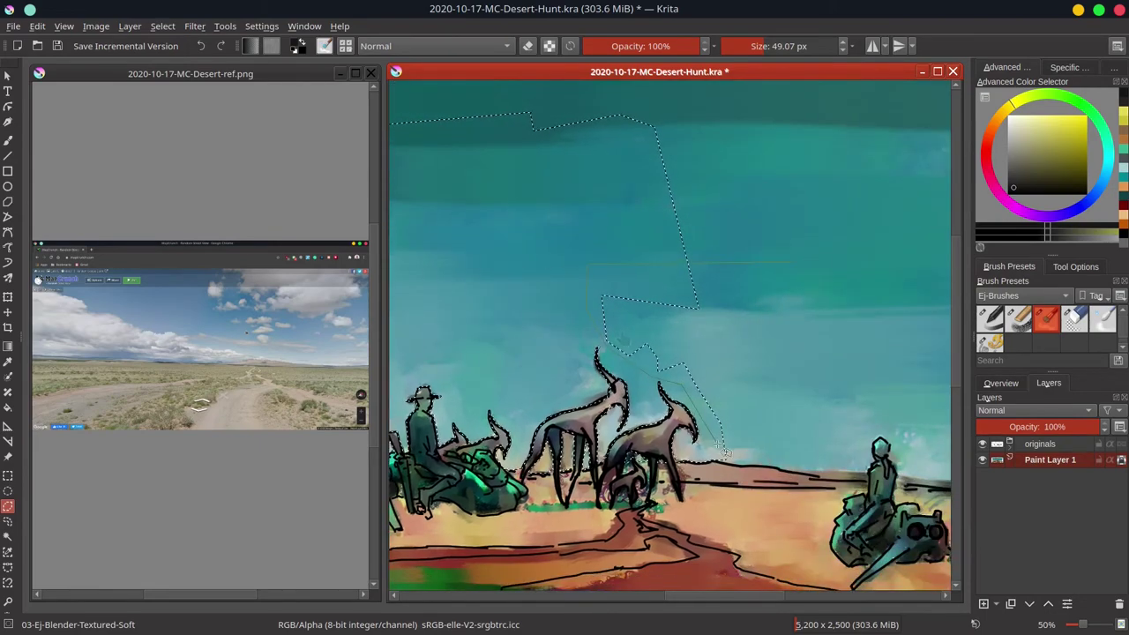
{"action": "left_click", "coordinate": [717, 446]}
{"action": "left_click", "coordinate": [715, 461]}
{"action": "left_click", "coordinate": [767, 465]}
{"action": "left_click", "coordinate": [818, 477]}
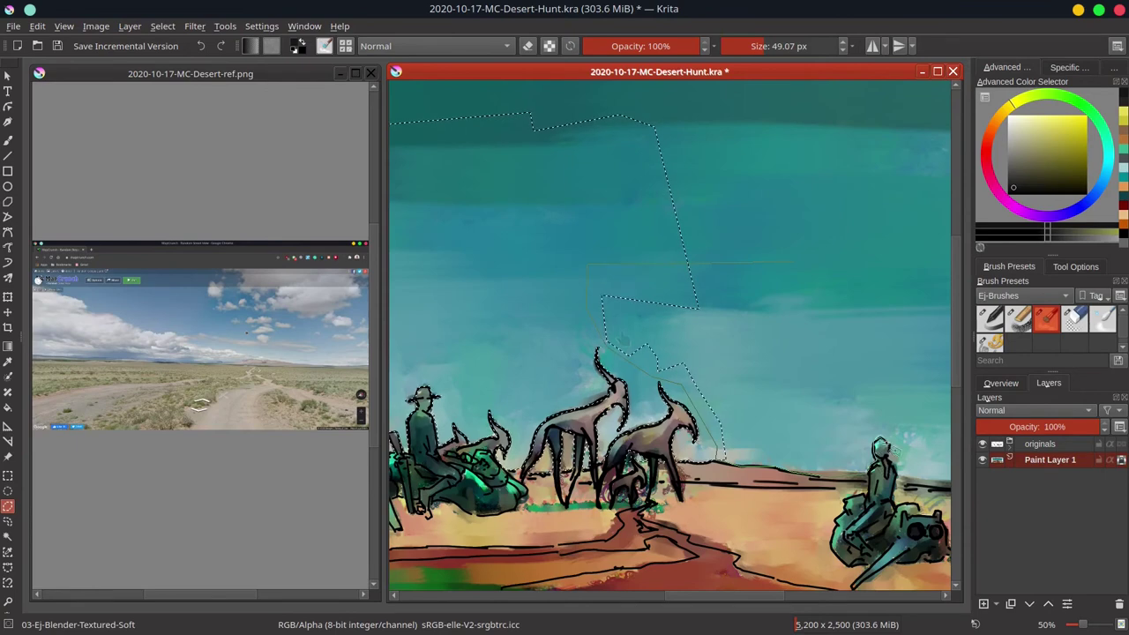
Extend the sky selection past the right rider and around the canvas's upper edges to enclose the whole sky
{"action": "scroll", "coordinate": [909, 254], "scroll_direction": "right", "scroll_amount": 5}
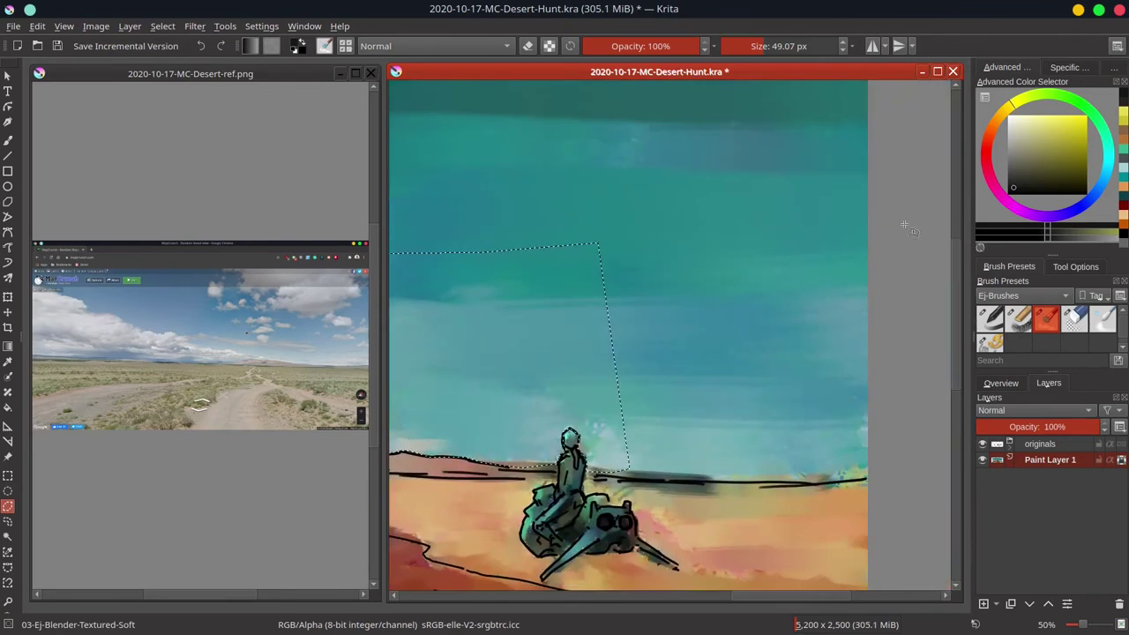
{"action": "scroll", "coordinate": [897, 253], "scroll_direction": "down", "scroll_amount": 3}
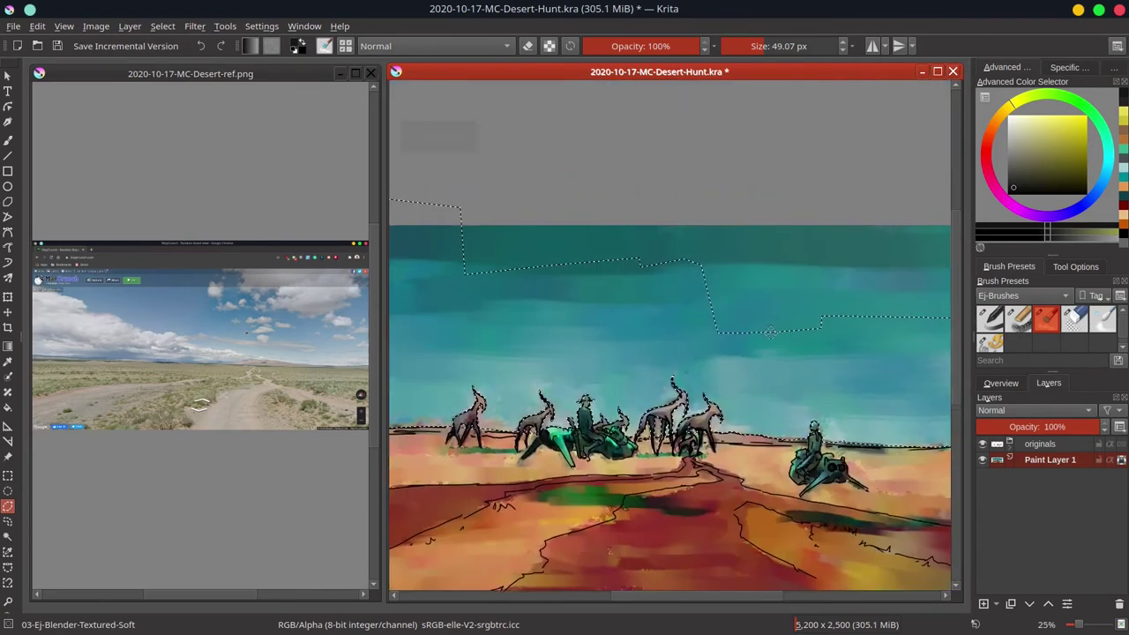
{"action": "left_click", "coordinate": [507, 236]}
{"action": "left_click", "coordinate": [728, 187]}
{"action": "left_click", "coordinate": [882, 212]}
{"action": "left_click", "coordinate": [922, 242]}
{"action": "left_click", "coordinate": [617, 293]}
{"action": "left_click", "coordinate": [567, 280]}
{"action": "left_click", "coordinate": [534, 302]}
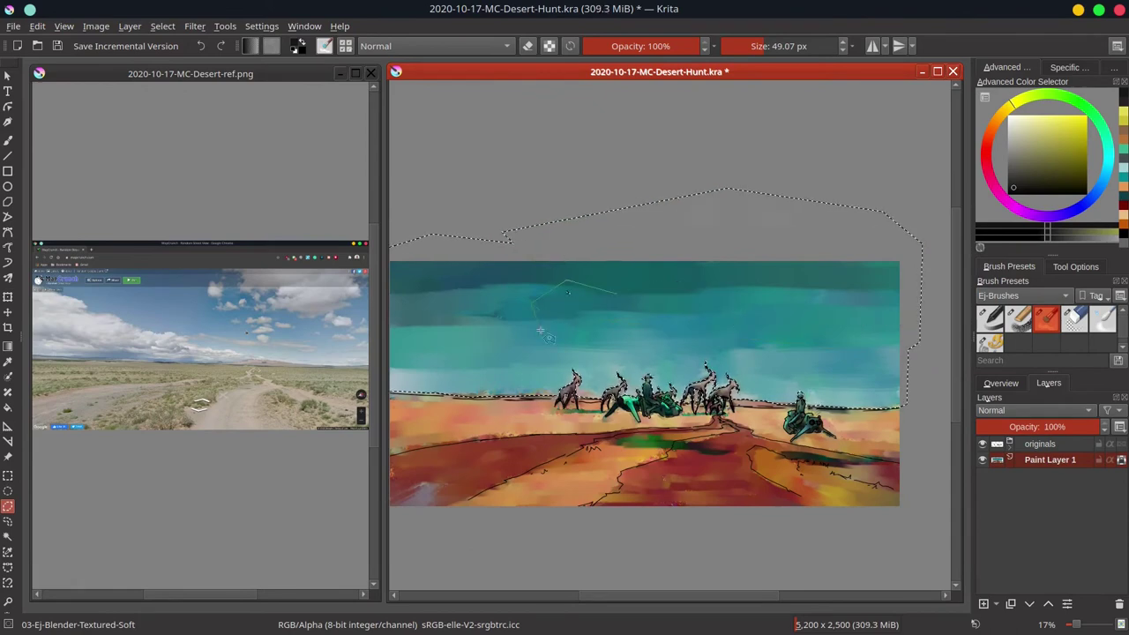
Fill the sky selection on a new paint layer, hide that layer and make Paint Layer 1 active
{"action": "left_click", "coordinate": [984, 604]}
{"action": "left_click", "coordinate": [8, 408]}
{"action": "left_click", "coordinate": [511, 330]}
{"action": "left_click", "coordinate": [982, 461]}
{"action": "left_click", "coordinate": [1050, 476]}
Hide the originals group and save the document
{"action": "scroll", "coordinate": [618, 439], "scroll_direction": "down", "scroll_amount": 1}
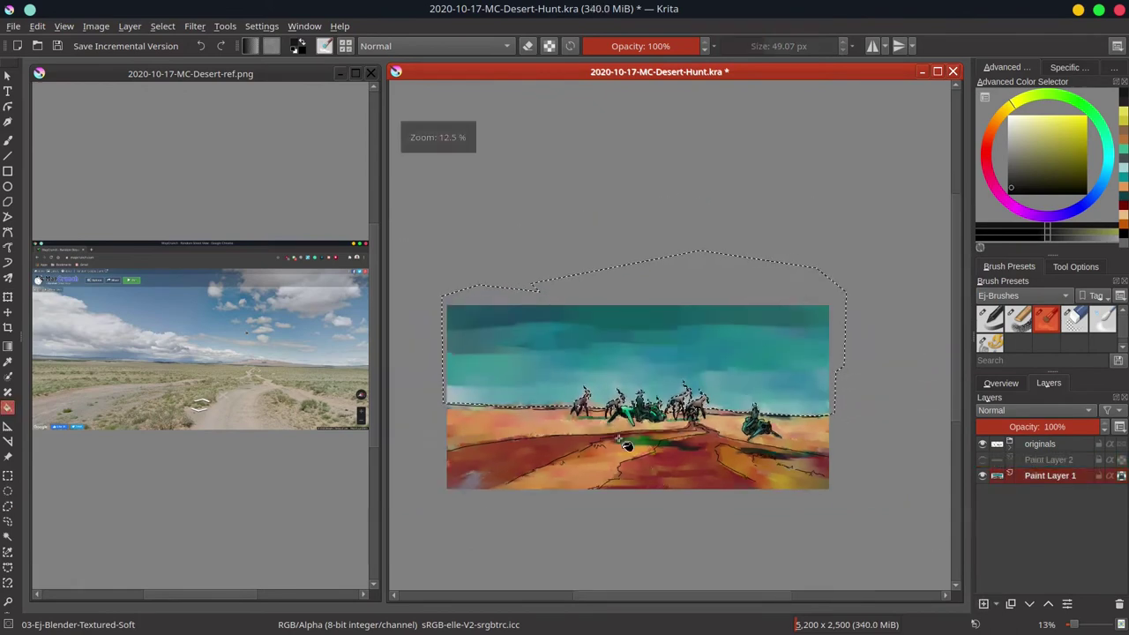
{"action": "left_click", "coordinate": [983, 444]}
{"action": "key", "text": "ctrl+s"}
Paint long horizontal bands of sampled dark teal across the upper sky with the 02-Ej-Chalk-Grainy brush at 145.90 px
{"action": "left_click", "coordinate": [1023, 323]}
{"action": "left_click", "coordinate": [8, 141]}
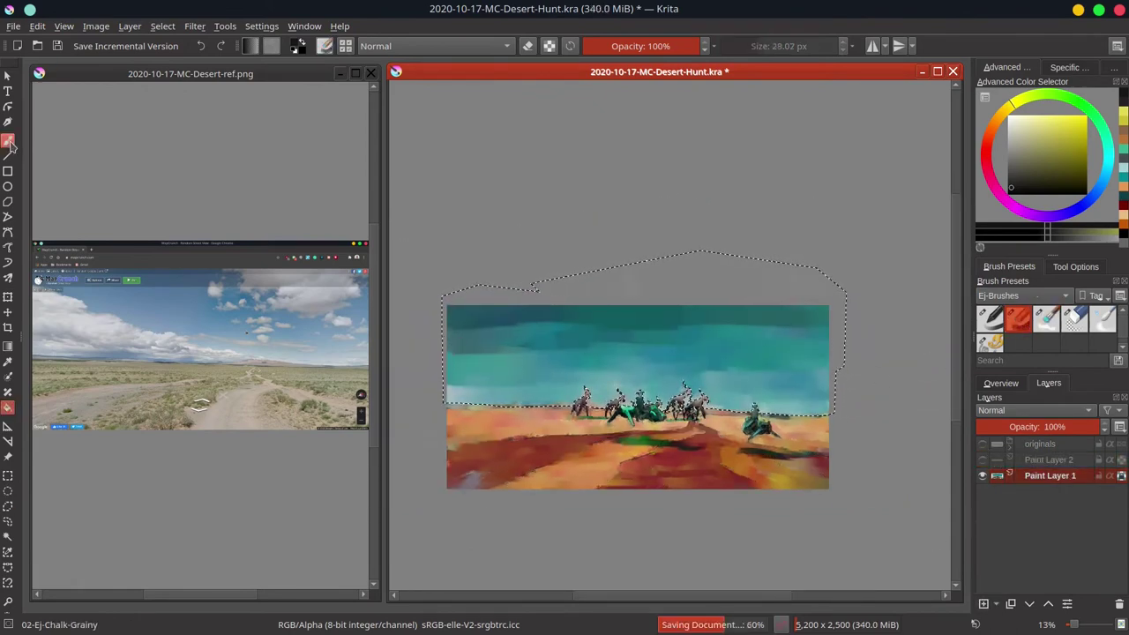
{"action": "left_click", "coordinate": [533, 310], "text": "ctrl"}
{"action": "left_click_drag", "start_coordinate": [533, 311], "coordinate": [683, 303]}
{"action": "left_click", "coordinate": [460, 337], "text": "ctrl"}
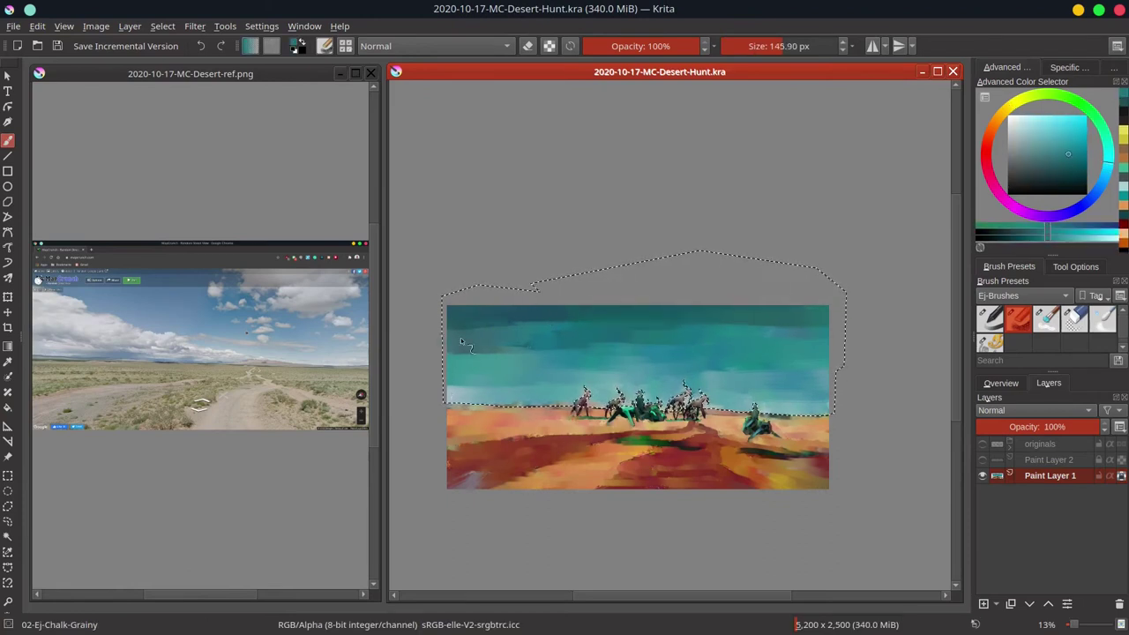
{"action": "mouse_move", "coordinate": [460, 337]}
{"action": "left_mouse_down"}
{"action": "mouse_move", "coordinate": [647, 312]}
{"action": "mouse_move", "coordinate": [809, 338]}
{"action": "left_mouse_up"}
{"action": "left_click", "coordinate": [705, 308], "text": "ctrl"}
{"action": "mouse_move", "coordinate": [705, 309]}
{"action": "left_mouse_down"}
{"action": "mouse_move", "coordinate": [818, 321]}
{"action": "mouse_move", "coordinate": [767, 333]}
{"action": "left_mouse_up"}
{"action": "left_click", "coordinate": [807, 330], "text": "ctrl"}
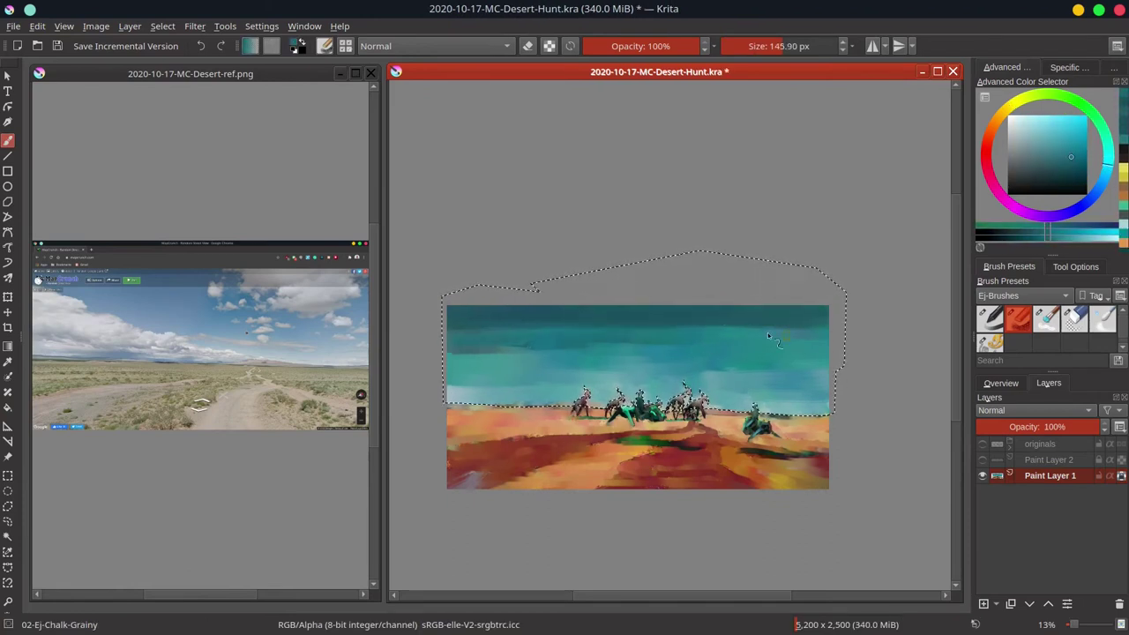
Even out the patches between the upper and middle sky with horizontal strokes in sampled teal tones
{"action": "left_click", "coordinate": [467, 349], "text": "ctrl"}
{"action": "left_click", "coordinate": [776, 344], "text": "ctrl"}
{"action": "mouse_move", "coordinate": [432, 351]}
{"action": "left_mouse_down"}
{"action": "mouse_move", "coordinate": [712, 340]}
{"action": "mouse_move", "coordinate": [494, 351]}
{"action": "mouse_move", "coordinate": [653, 342]}
{"action": "left_mouse_up"}
{"action": "left_click", "coordinate": [493, 351], "text": "ctrl"}
{"action": "left_click", "coordinate": [494, 349], "text": "ctrl"}
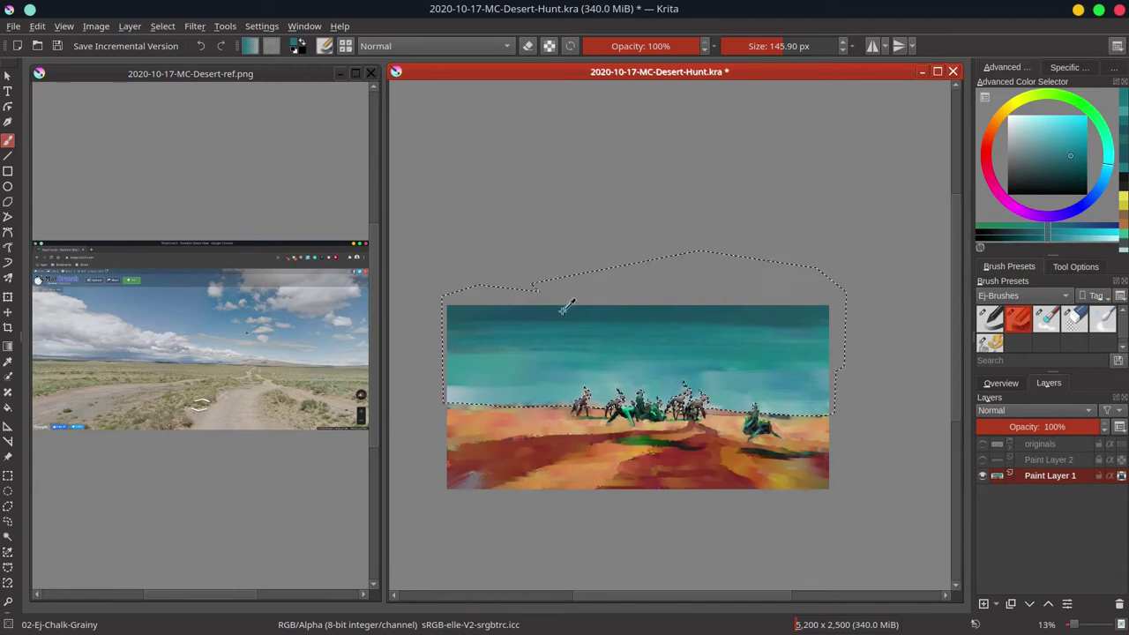
{"action": "left_click", "coordinate": [565, 307], "text": "ctrl"}
{"action": "left_click_drag", "start_coordinate": [565, 325], "coordinate": [458, 330]}
Paint lighter sampled teal across the middle and lower sky over the full canvas width
{"action": "left_click", "coordinate": [519, 359], "text": "ctrl"}
{"action": "mouse_move", "coordinate": [518, 359]}
{"action": "left_mouse_down"}
{"action": "mouse_move", "coordinate": [755, 362]}
{"action": "mouse_move", "coordinate": [529, 375]}
{"action": "mouse_move", "coordinate": [767, 404]}
{"action": "mouse_move", "coordinate": [883, 401]}
{"action": "left_mouse_up"}
{"action": "left_click", "coordinate": [763, 397], "text": "ctrl"}
{"action": "left_click", "coordinate": [1001, 383]}
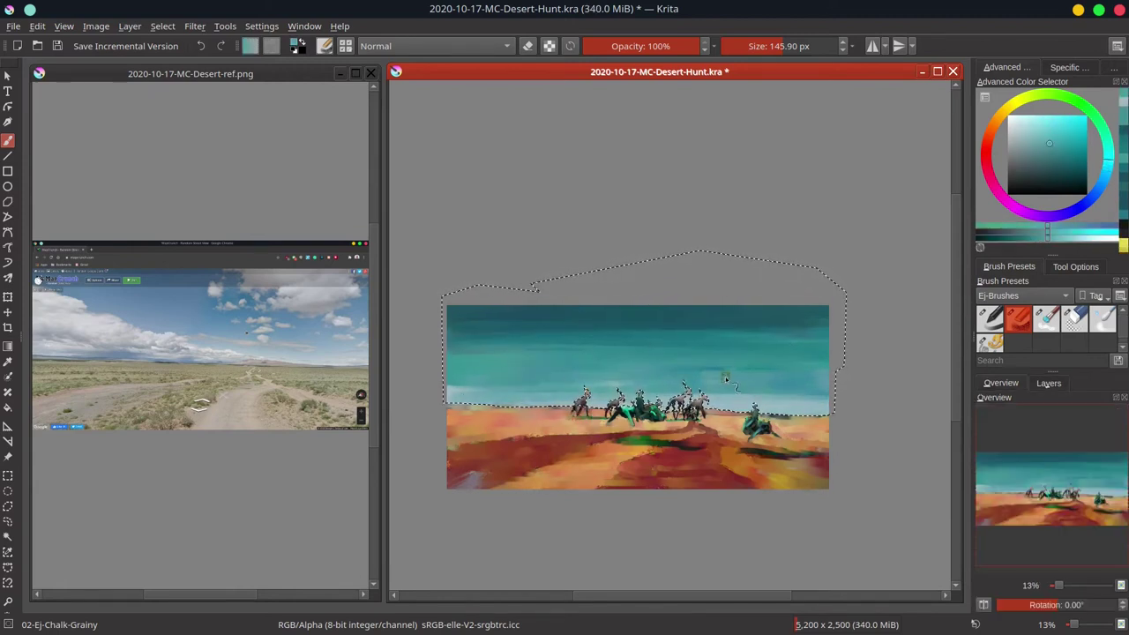
{"action": "left_click", "coordinate": [725, 378], "text": "ctrl"}
{"action": "mouse_move", "coordinate": [450, 392]}
{"action": "left_mouse_down"}
{"action": "mouse_move", "coordinate": [608, 380]}
{"action": "mouse_move", "coordinate": [856, 386]}
{"action": "left_mouse_up"}
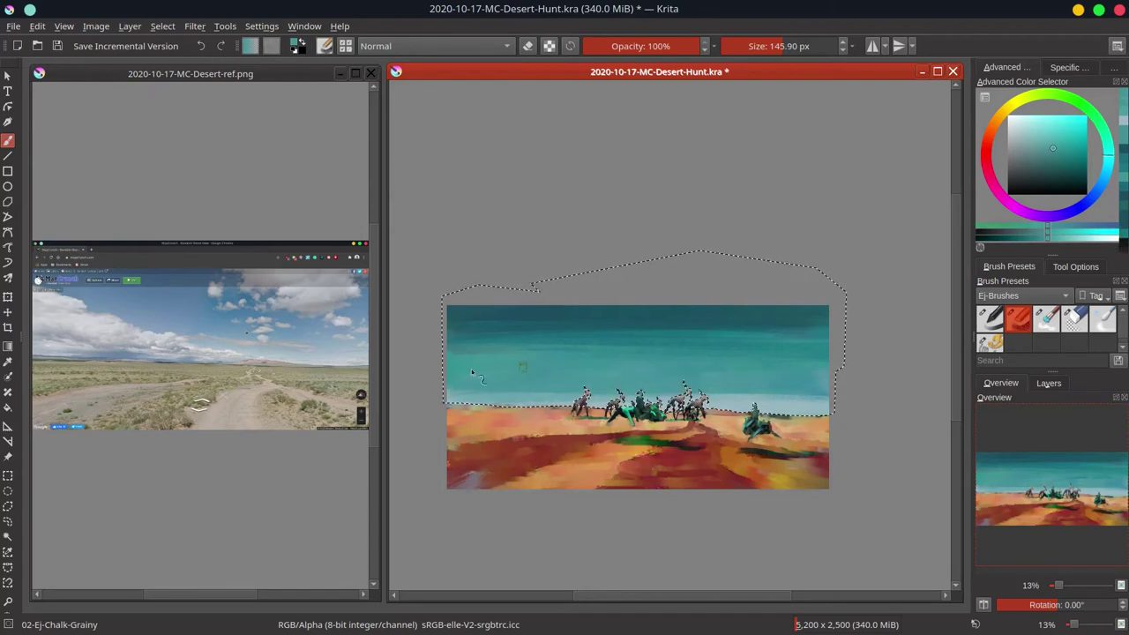
Blend the middle sky into the pale band above the horizon using colours sampled from both areas
{"action": "left_click", "coordinate": [643, 347], "text": "ctrl"}
{"action": "mouse_move", "coordinate": [454, 353]}
{"action": "left_mouse_down"}
{"action": "mouse_move", "coordinate": [806, 361]}
{"action": "mouse_move", "coordinate": [450, 354]}
{"action": "left_mouse_up"}
{"action": "left_click", "coordinate": [765, 403], "text": "ctrl"}
{"action": "left_click", "coordinate": [476, 400], "text": "ctrl"}
{"action": "mouse_move", "coordinate": [611, 397]}
{"action": "left_mouse_down"}
{"action": "mouse_move", "coordinate": [481, 394]}
{"action": "mouse_move", "coordinate": [730, 400]}
{"action": "mouse_move", "coordinate": [663, 390]}
{"action": "left_mouse_up"}
{"action": "left_click", "coordinate": [767, 377], "text": "ctrl"}
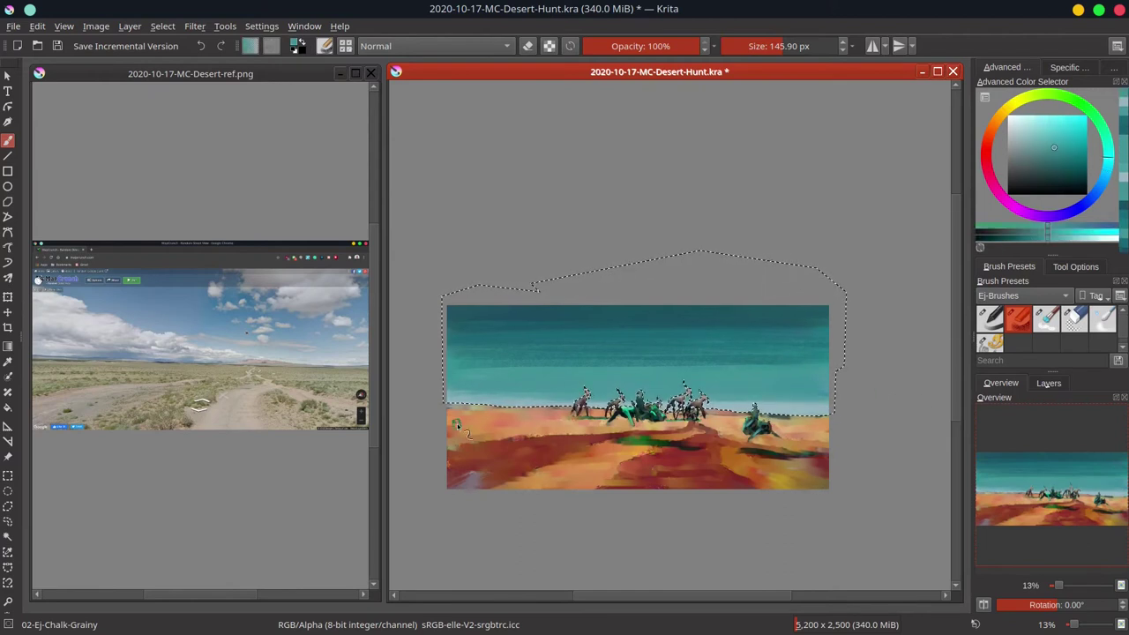
Refine the sky gradient with more sampled strokes, from the pale horizon behind the figures up to the mid-sky teal
{"action": "left_click", "coordinate": [526, 399], "text": "ctrl"}
{"action": "left_click", "coordinate": [766, 406], "text": "ctrl"}
{"action": "mouse_move", "coordinate": [512, 392]}
{"action": "left_mouse_down"}
{"action": "mouse_move", "coordinate": [776, 401]}
{"action": "mouse_move", "coordinate": [481, 393]}
{"action": "mouse_move", "coordinate": [716, 362]}
{"action": "left_mouse_up"}
{"action": "left_click", "coordinate": [512, 395], "text": "ctrl"}
{"action": "left_click", "coordinate": [793, 403], "text": "ctrl"}
{"action": "left_click", "coordinate": [469, 390], "text": "ctrl"}
{"action": "left_click", "coordinate": [638, 365], "text": "ctrl"}
{"action": "left_click", "coordinate": [575, 361], "text": "ctrl"}
{"action": "left_click_drag", "start_coordinate": [574, 360], "coordinate": [681, 351]}
{"action": "left_click", "coordinate": [511, 366], "text": "ctrl"}
{"action": "left_click_drag", "start_coordinate": [511, 366], "coordinate": [794, 362]}
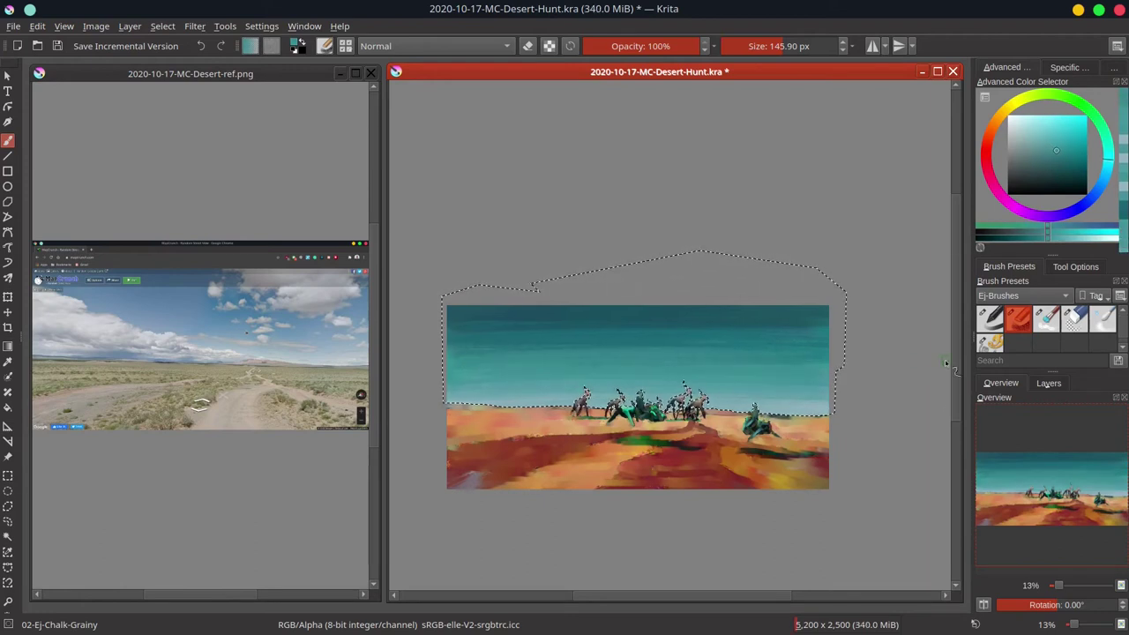
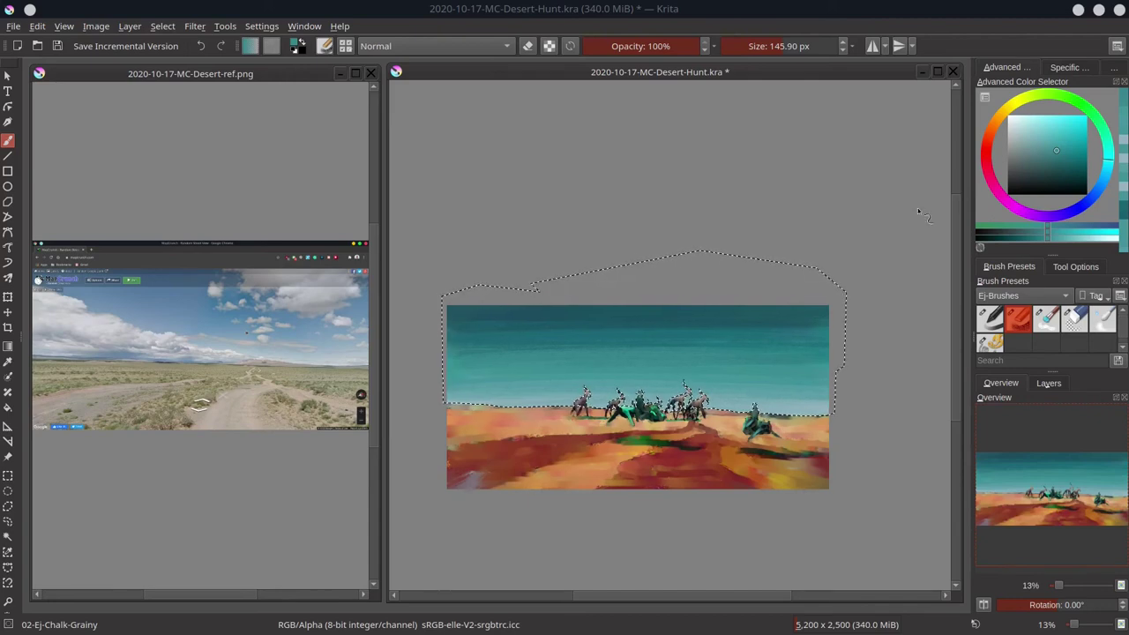
Clear the sky selection and show the originals group over the painting
{"action": "left_click", "coordinate": [162, 26]}
{"action": "left_click", "coordinate": [170, 61]}
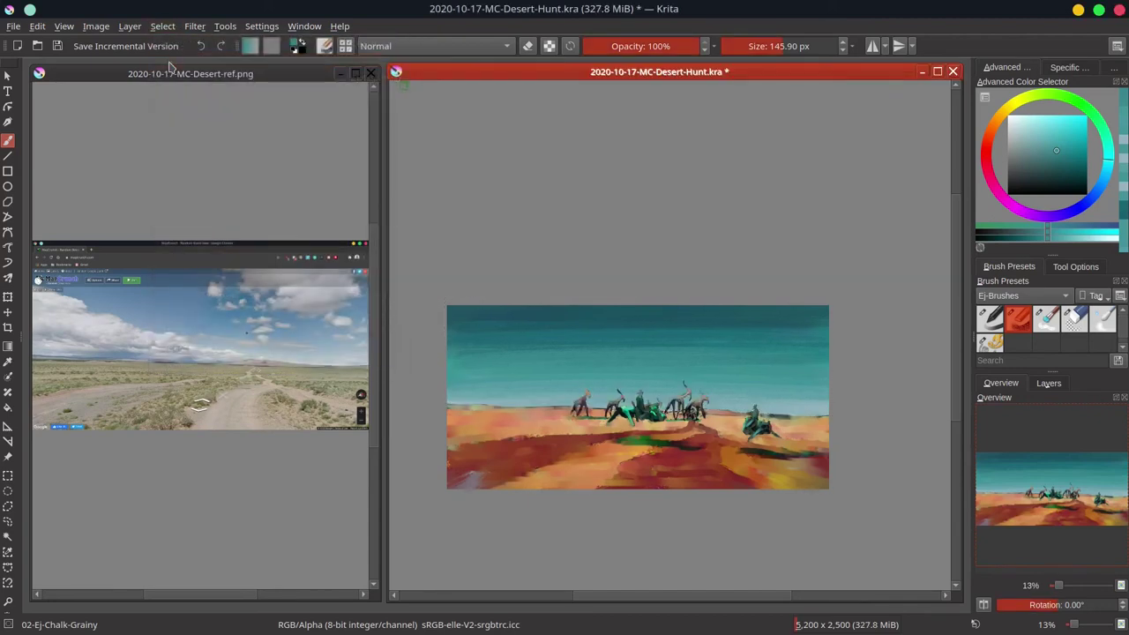
{"action": "left_click", "coordinate": [1047, 383]}
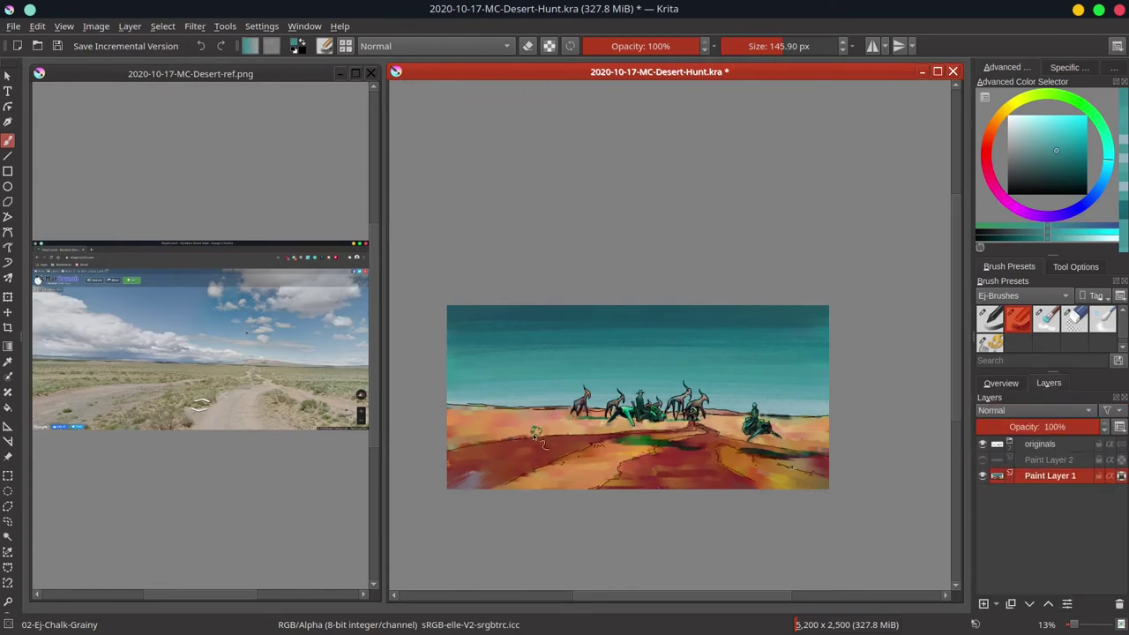
Retouch the horizon edge at the left with sampled colours and a 36.54 px brush, checking it with the originals group hidden and shown
{"action": "left_click_drag", "start_coordinate": [549, 449], "coordinate": [547, 384]}
{"action": "left_click_drag", "start_coordinate": [546, 383], "coordinate": [759, 396]}
{"action": "left_click", "coordinate": [759, 396], "text": "ctrl"}
{"action": "mouse_move", "coordinate": [556, 388]}
{"action": "left_mouse_down"}
{"action": "mouse_move", "coordinate": [545, 388]}
{"action": "mouse_move", "coordinate": [564, 384]}
{"action": "left_mouse_up"}
{"action": "left_click", "coordinate": [981, 444]}
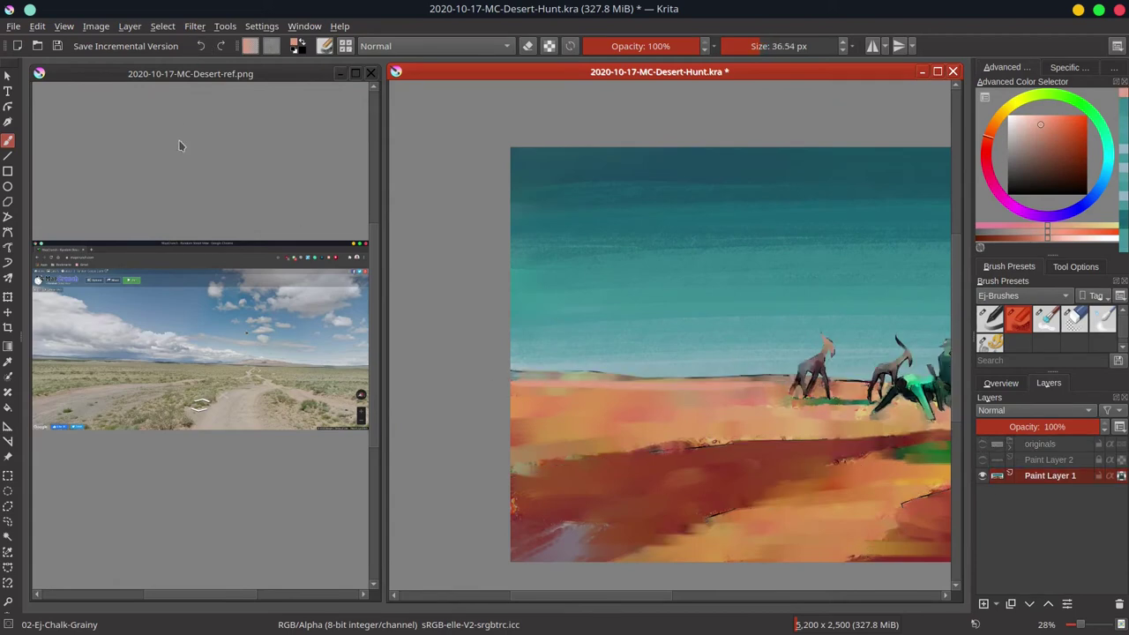
{"action": "left_click", "coordinate": [982, 444]}
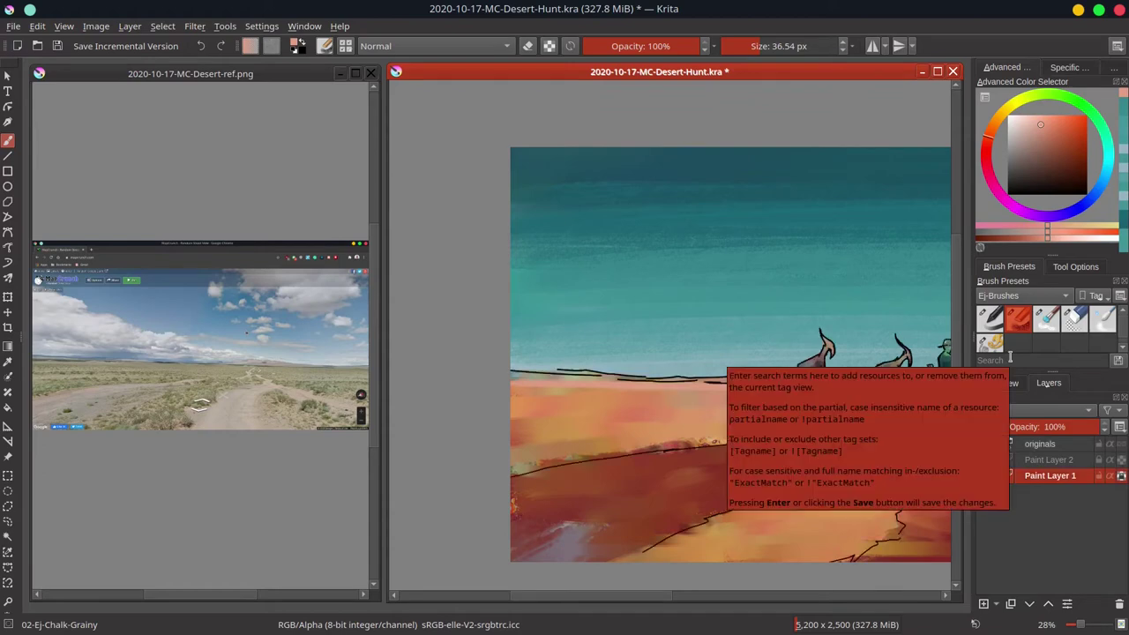
Outline the first antelope with the Polygonal Selection tool, exclude the gaps between its legs and set the selection action to add
{"action": "scroll", "coordinate": [925, 370], "scroll_direction": "up", "scroll_amount": 4}
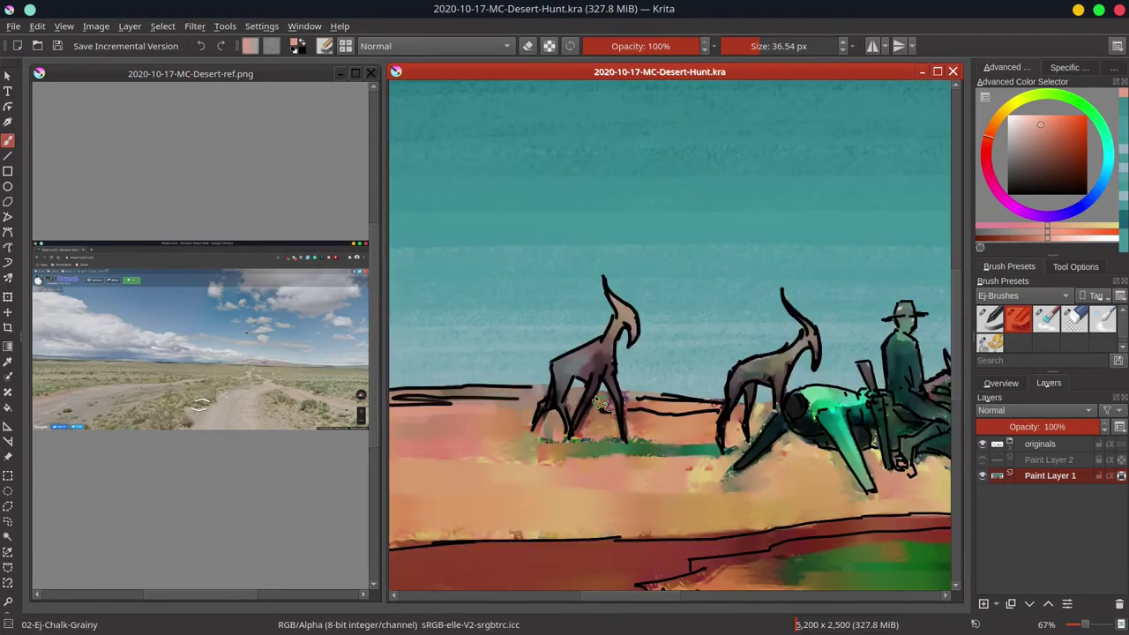
{"action": "left_click", "coordinate": [8, 506]}
{"action": "mouse_move", "coordinate": [561, 371]}
{"action": "left_mouse_down"}
{"action": "mouse_move", "coordinate": [534, 440]}
{"action": "mouse_move", "coordinate": [568, 439]}
{"action": "mouse_move", "coordinate": [607, 403]}
{"action": "mouse_move", "coordinate": [635, 447]}
{"action": "mouse_move", "coordinate": [624, 328]}
{"action": "mouse_move", "coordinate": [642, 348]}
{"action": "mouse_move", "coordinate": [610, 293]}
{"action": "mouse_move", "coordinate": [608, 340]}
{"action": "mouse_move", "coordinate": [573, 357]}
{"action": "mouse_move", "coordinate": [539, 422]}
{"action": "left_mouse_up"}
{"action": "left_click", "coordinate": [1075, 266]}
{"action": "left_click", "coordinate": [1050, 329]}
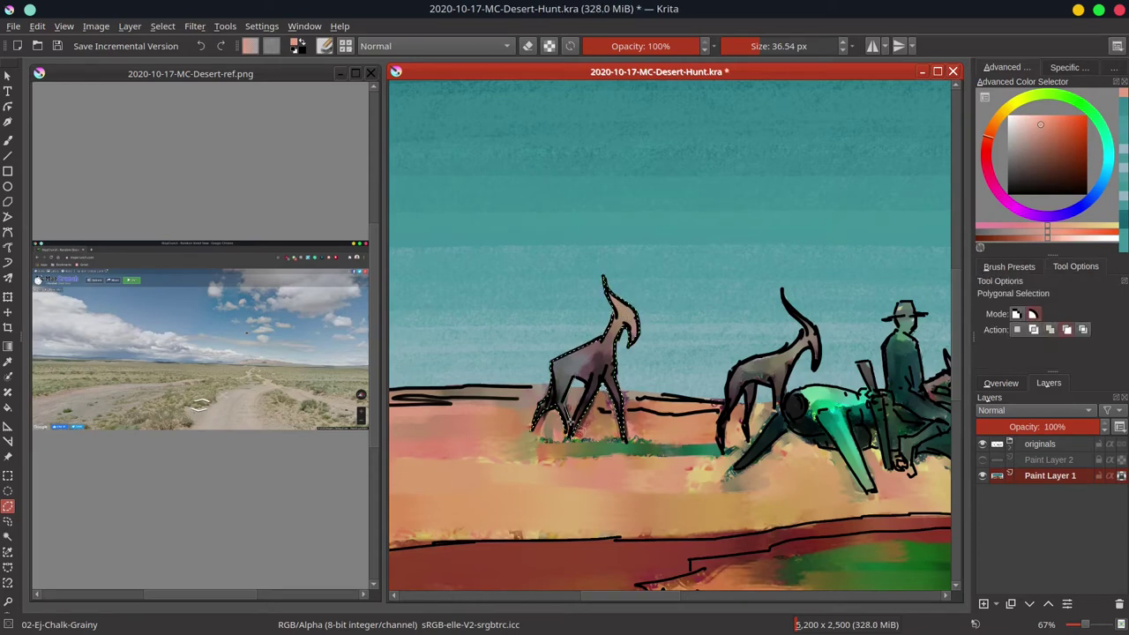
Add the second antelope to the selection by tracing its legs, head, horns and back
{"action": "left_click_drag", "start_coordinate": [667, 432], "coordinate": [507, 449]}
{"action": "left_click", "coordinate": [577, 381]}
{"action": "left_click", "coordinate": [567, 394]}
{"action": "left_click", "coordinate": [565, 414]}
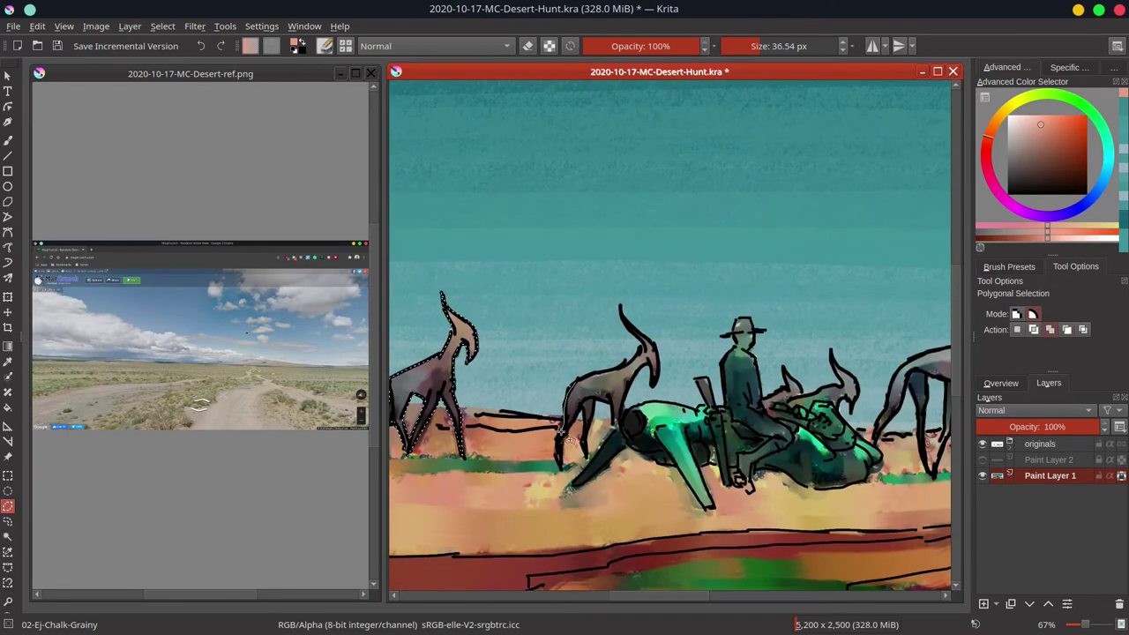
{"action": "left_click", "coordinate": [556, 443]}
{"action": "left_click", "coordinate": [559, 469]}
{"action": "left_click", "coordinate": [564, 442]}
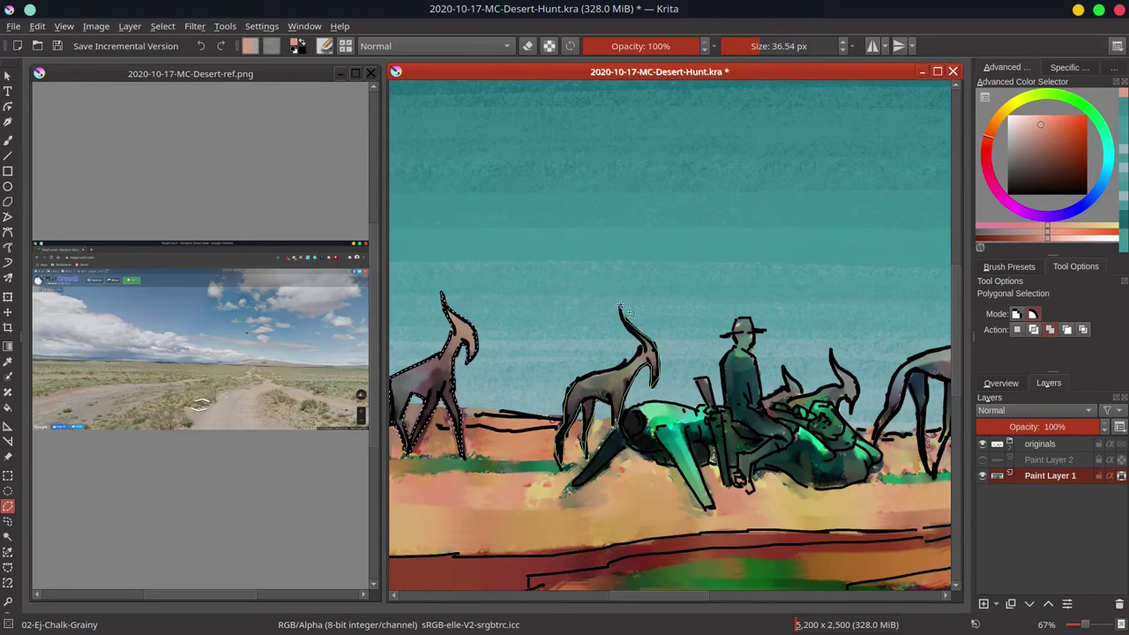
{"action": "left_click", "coordinate": [594, 370]}
{"action": "double_click", "coordinate": [573, 379]}
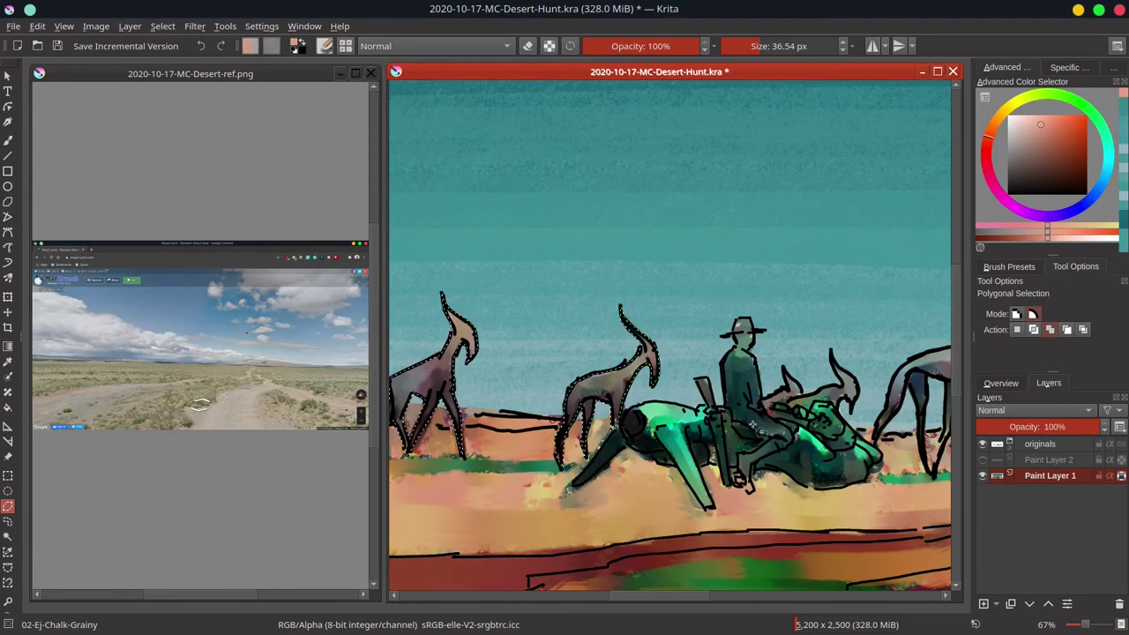
Trace the two small antelopes behind the centre rider's vehicle to add them to the selection
{"action": "left_click_drag", "start_coordinate": [756, 427], "coordinate": [657, 440]}
{"action": "left_click", "coordinate": [684, 383]}
{"action": "left_click", "coordinate": [698, 402]}
{"action": "left_click", "coordinate": [716, 407]}
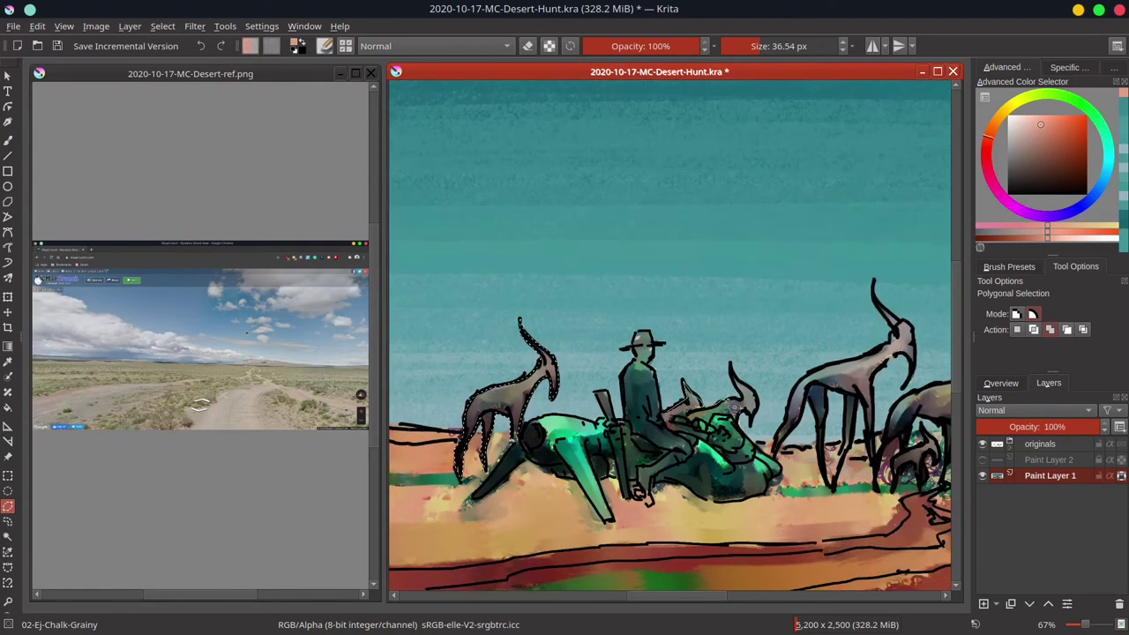
{"action": "left_click", "coordinate": [743, 397]}
{"action": "left_click", "coordinate": [730, 364]}
{"action": "left_click", "coordinate": [739, 382]}
{"action": "left_click", "coordinate": [757, 399]}
{"action": "left_click", "coordinate": [751, 426]}
{"action": "left_click", "coordinate": [748, 414]}
{"action": "left_click", "coordinate": [735, 419]}
{"action": "left_click", "coordinate": [707, 423]}
{"action": "left_click", "coordinate": [676, 417]}
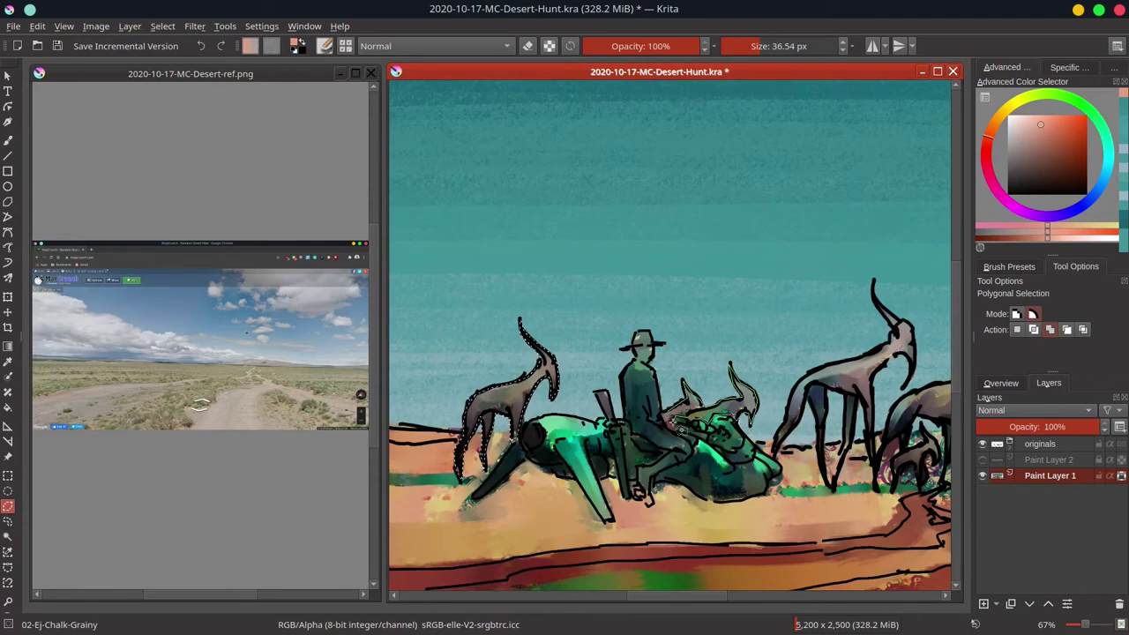
Finish the polygonal outline that adds the two small antelopes behind the green mount's head to the selection
{"action": "left_click", "coordinate": [674, 425]}
{"action": "left_click", "coordinate": [706, 437]}
{"action": "left_click", "coordinate": [677, 431]}
{"action": "double_click", "coordinate": [664, 418]}
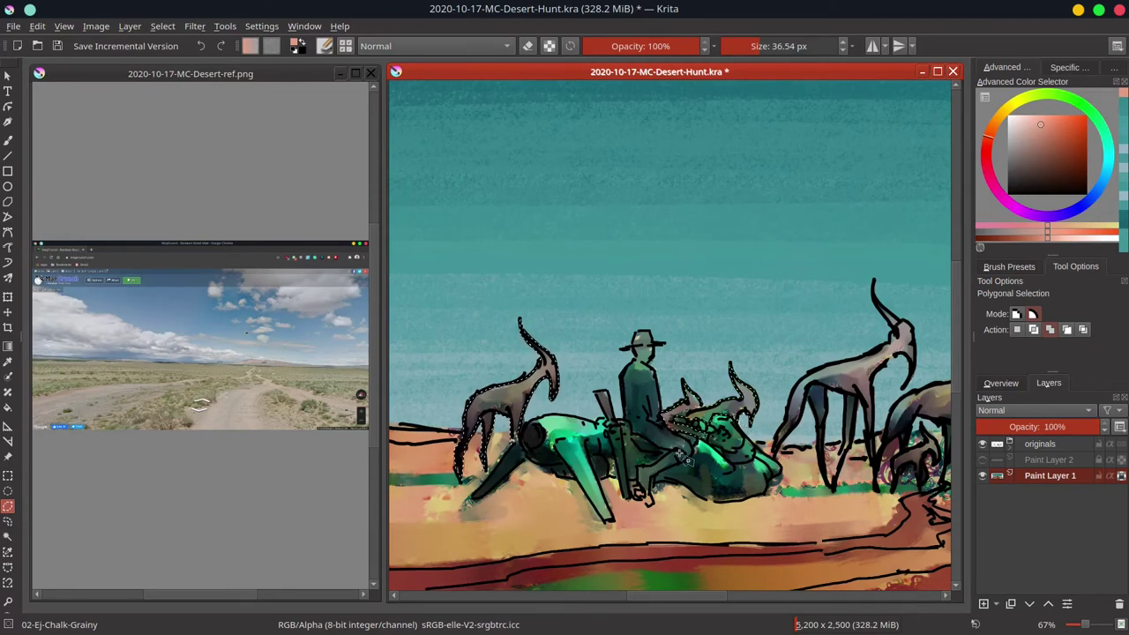
Add the tall antelope ahead of the hatted rider to the selection, tracing its legs, head, horn and back, and save the painting
{"action": "left_click_drag", "start_coordinate": [813, 473], "coordinate": [726, 475]}
{"action": "left_click", "coordinate": [715, 391]}
{"action": "left_click", "coordinate": [706, 418]}
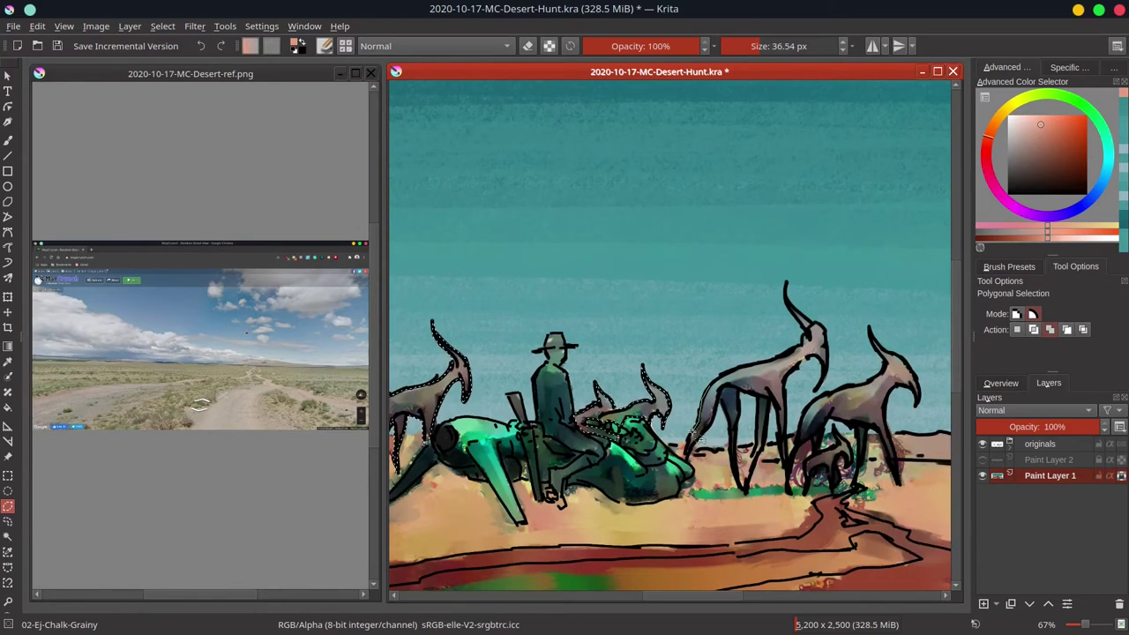
{"action": "left_click", "coordinate": [692, 453]}
{"action": "left_click", "coordinate": [687, 461]}
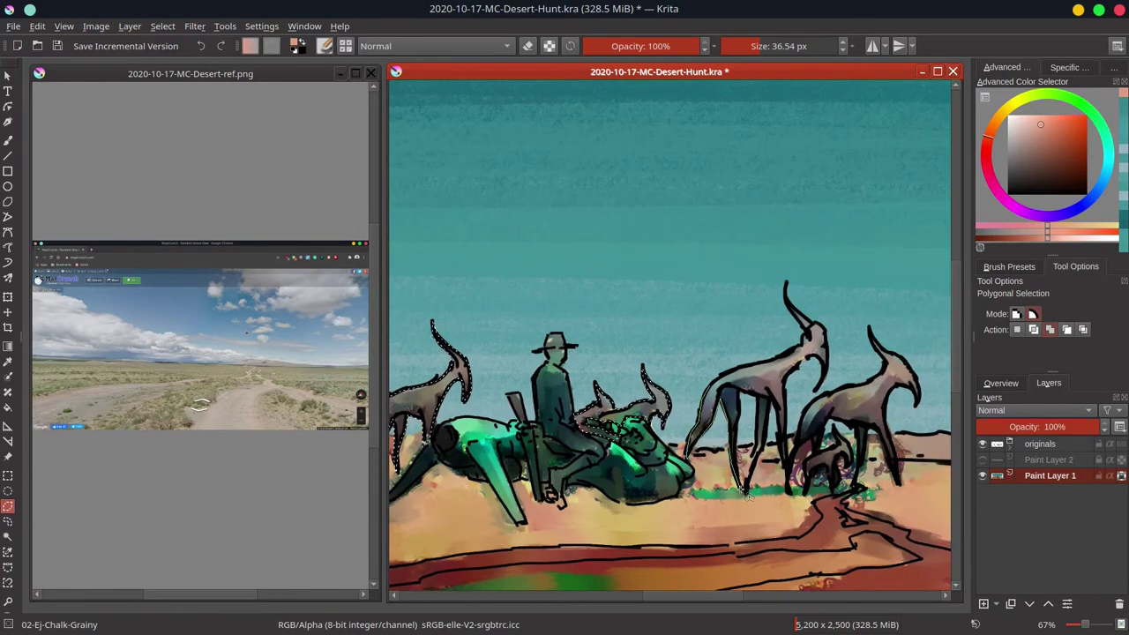
{"action": "left_click", "coordinate": [741, 392]}
{"action": "left_click", "coordinate": [759, 394]}
{"action": "left_click", "coordinate": [759, 428]}
{"action": "left_click", "coordinate": [751, 458]}
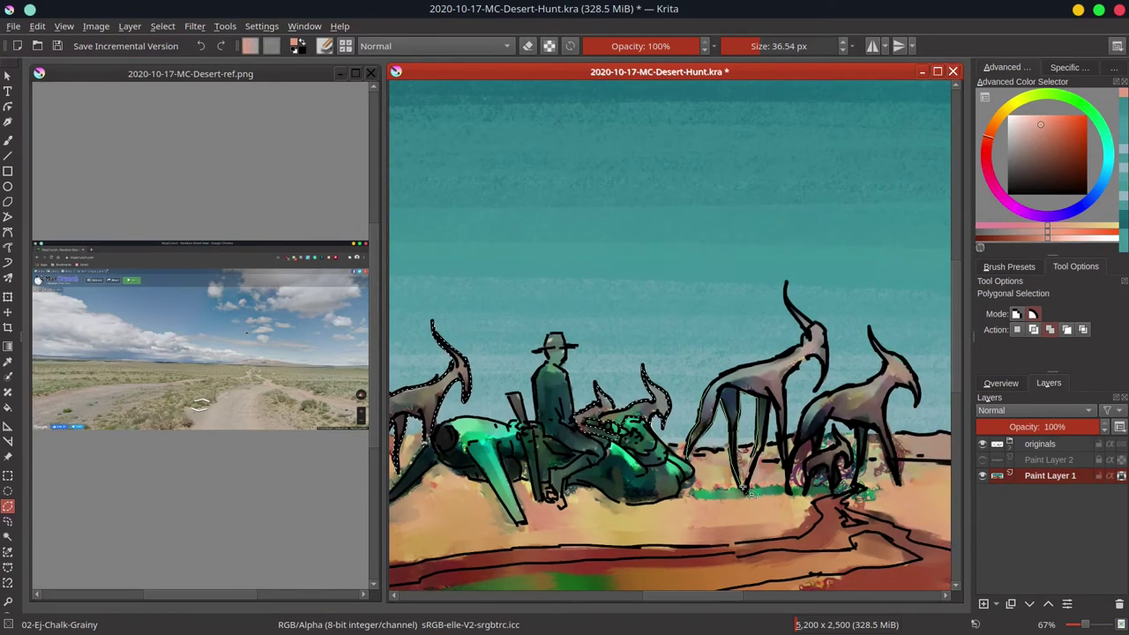
{"action": "left_click", "coordinate": [744, 488]}
{"action": "left_click", "coordinate": [764, 427]}
{"action": "left_click", "coordinate": [771, 397]}
{"action": "left_click", "coordinate": [777, 399]}
{"action": "left_click", "coordinate": [781, 449]}
{"action": "left_click", "coordinate": [788, 491]}
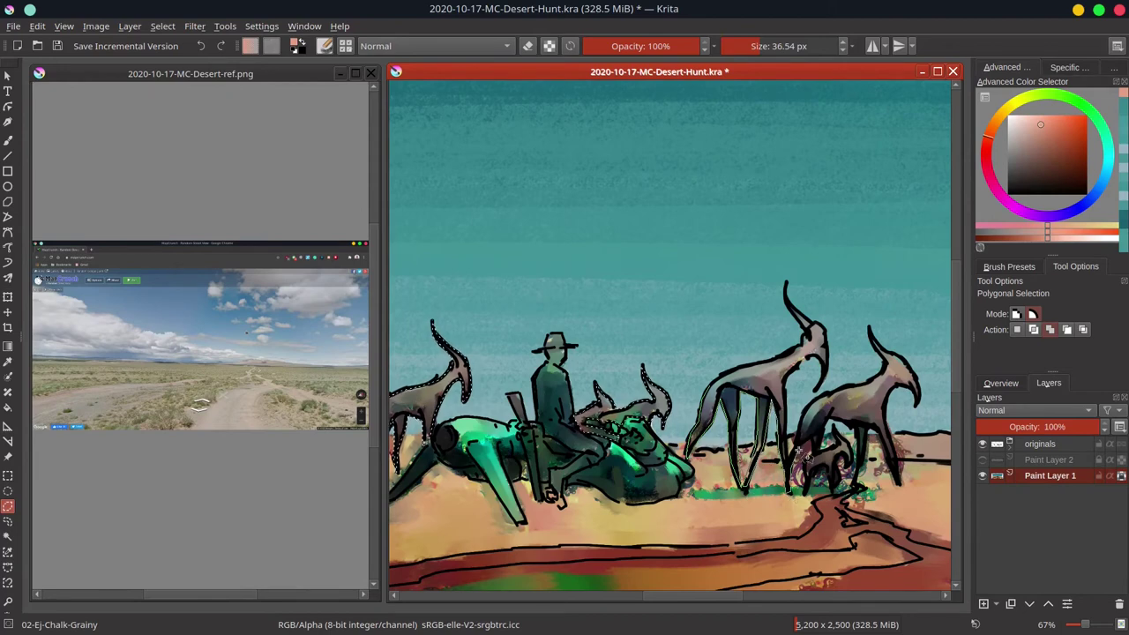
{"action": "left_click", "coordinate": [797, 447]}
{"action": "left_click", "coordinate": [786, 435]}
{"action": "left_click", "coordinate": [784, 400]}
{"action": "left_click", "coordinate": [800, 361]}
{"action": "left_click", "coordinate": [810, 357]}
{"action": "left_click", "coordinate": [820, 361]}
{"action": "left_click", "coordinate": [822, 375]}
{"action": "left_click", "coordinate": [815, 390]}
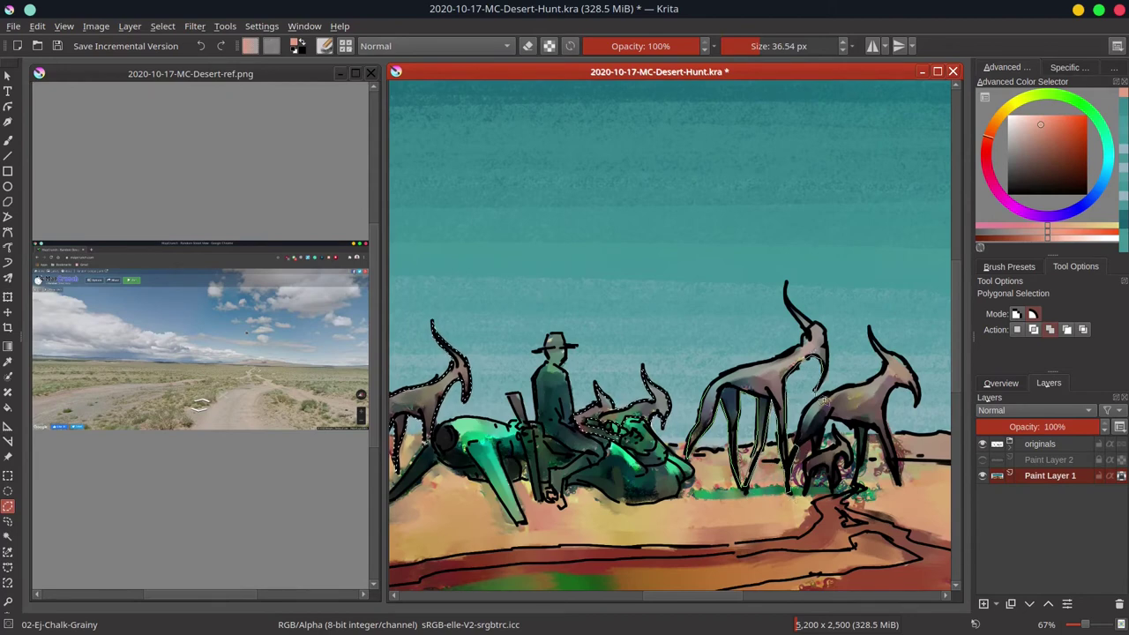
{"action": "left_click", "coordinate": [828, 346]}
{"action": "left_click", "coordinate": [825, 328]}
{"action": "left_click", "coordinate": [814, 321]}
{"action": "left_click", "coordinate": [807, 323]}
{"action": "left_click", "coordinate": [792, 304]}
{"action": "left_click", "coordinate": [786, 281]}
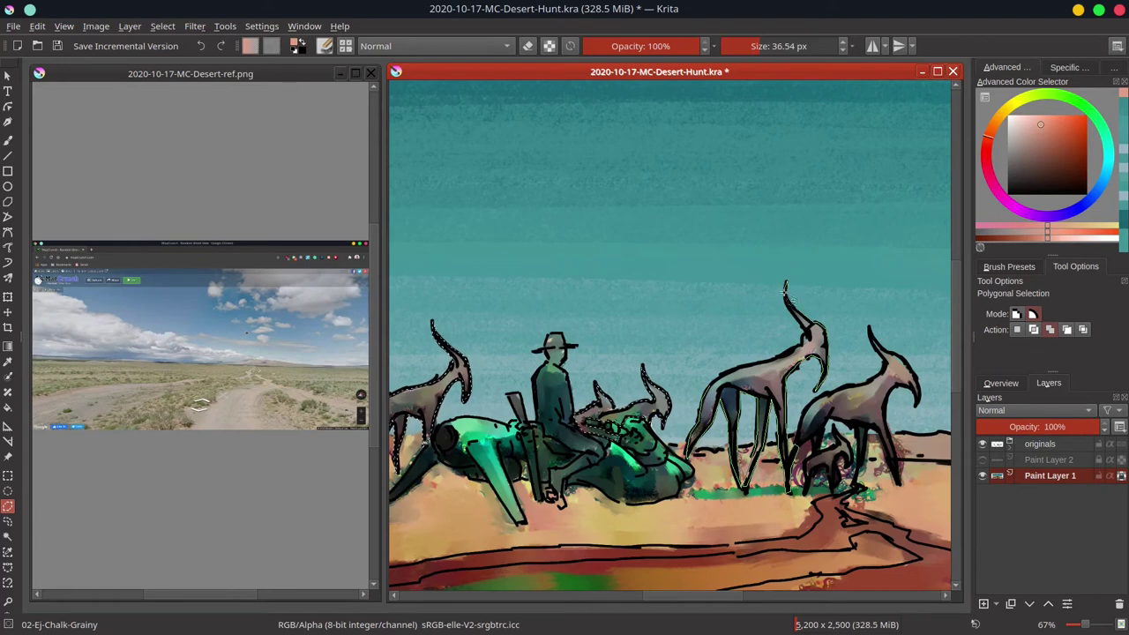
{"action": "left_click", "coordinate": [785, 300]}
{"action": "left_click", "coordinate": [804, 329]}
{"action": "left_click", "coordinate": [801, 348]}
{"action": "left_click", "coordinate": [781, 358]}
{"action": "left_click", "coordinate": [759, 365]}
{"action": "left_click", "coordinate": [733, 372]}
{"action": "left_click", "coordinate": [724, 380]}
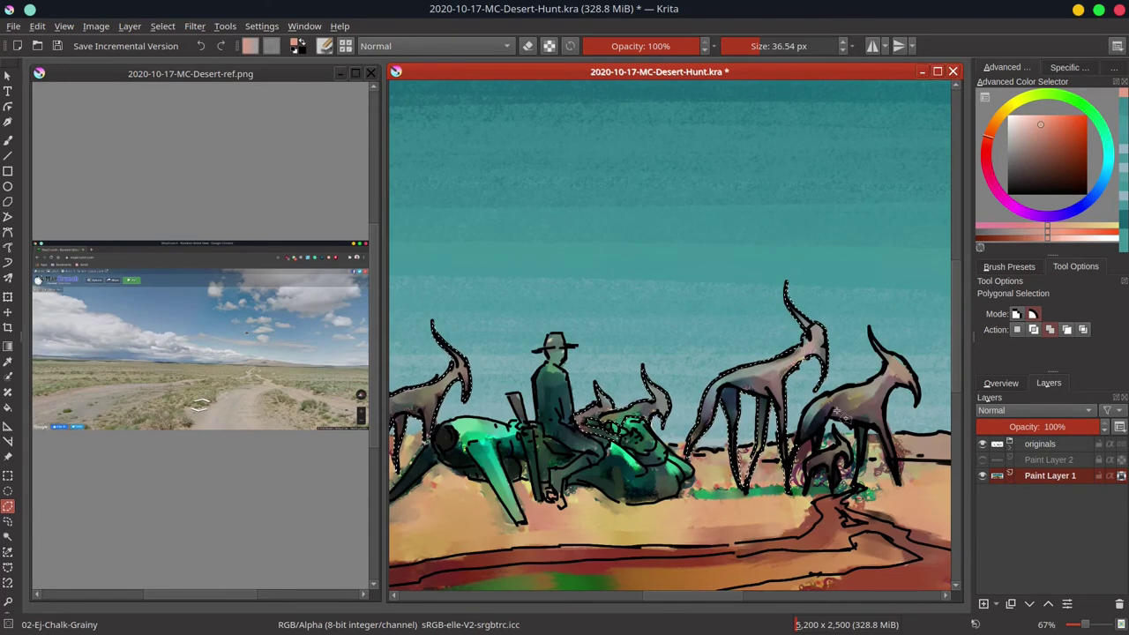
{"action": "key", "text": "ctrl+s"}
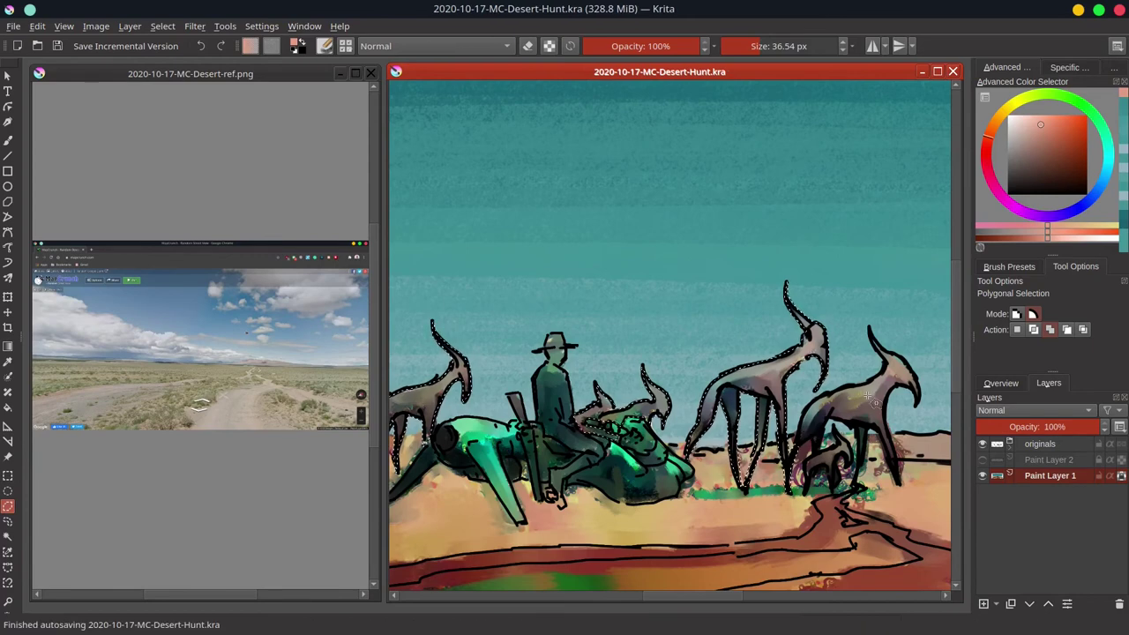
Add the foremost antelope and the calf beneath it to the selection with a polygonal outline
{"action": "left_click_drag", "start_coordinate": [869, 399], "coordinate": [678, 390]}
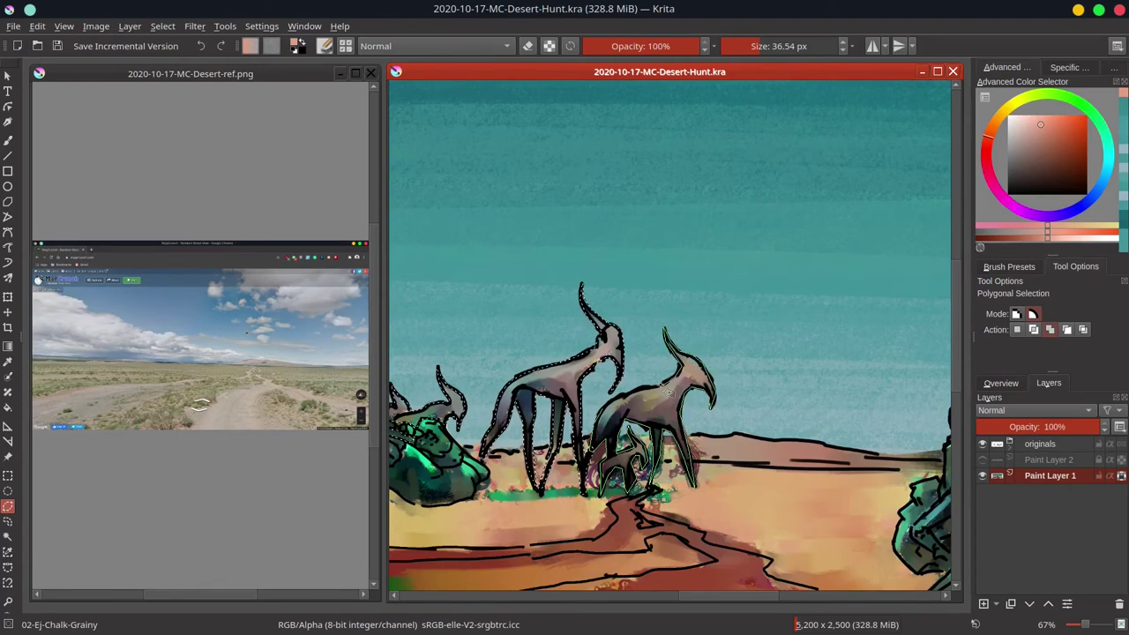
{"action": "double_click", "coordinate": [602, 484]}
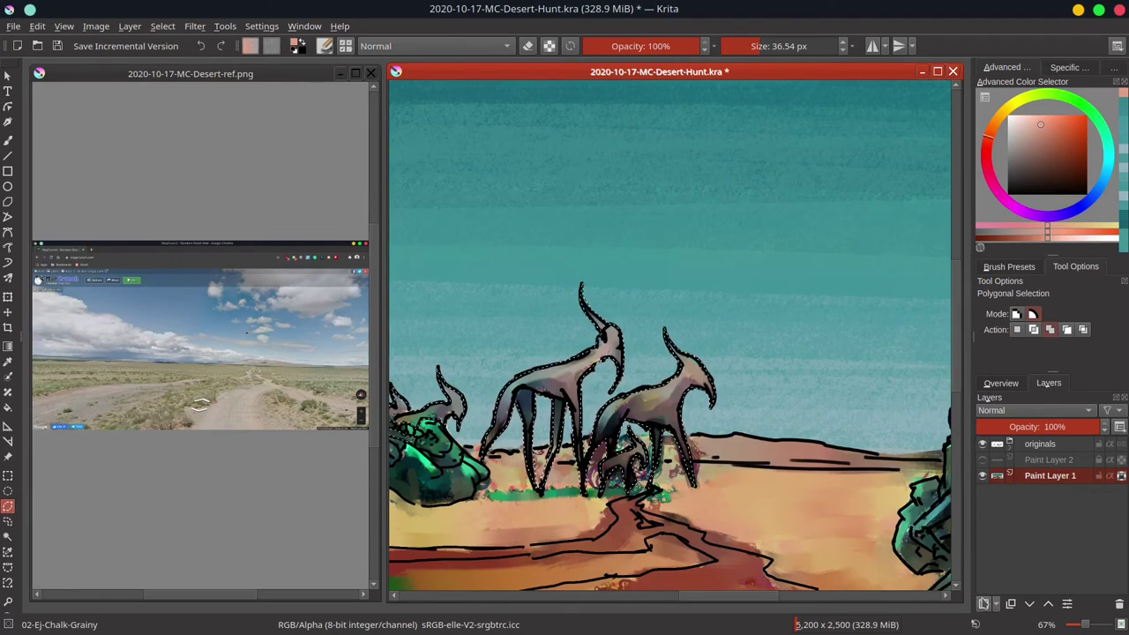
Create a new paint layer and fill the selected antelopes on it with flat dark brown
{"action": "left_click", "coordinate": [985, 604]}
{"action": "key", "text": "d"}
{"action": "key", "text": "f"}
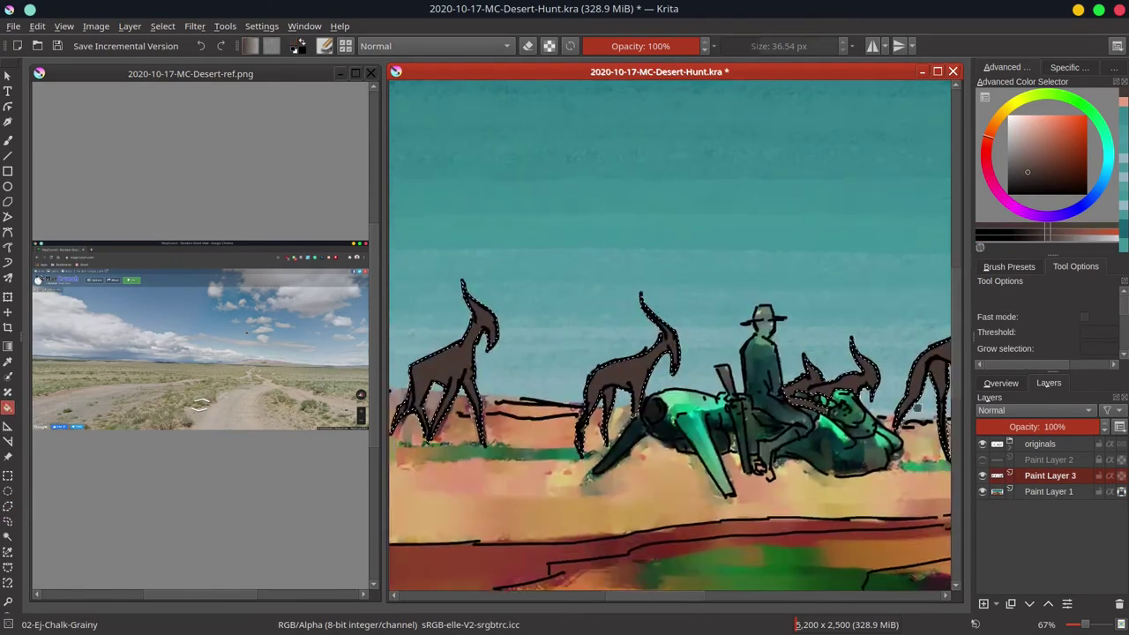
{"action": "key", "text": "m"}
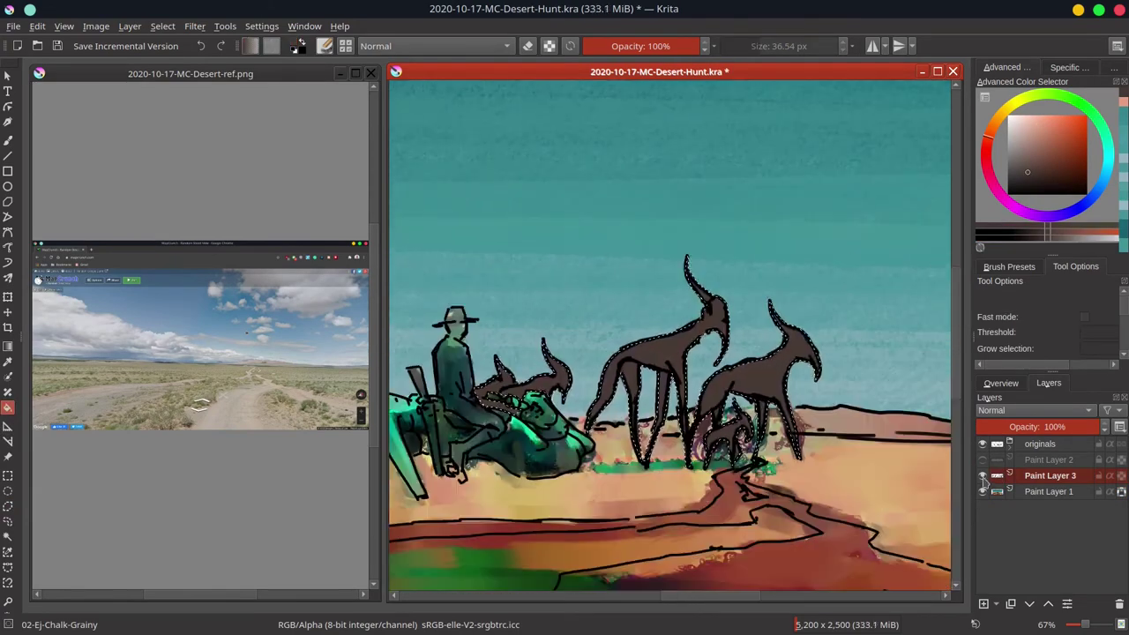
Hide the brown silhouette layer, activate Paint Layer 1 and add the green ground strips beneath the antelopes to the selection
{"action": "key", "text": "Page_Down"}
{"action": "left_click", "coordinate": [8, 508]}
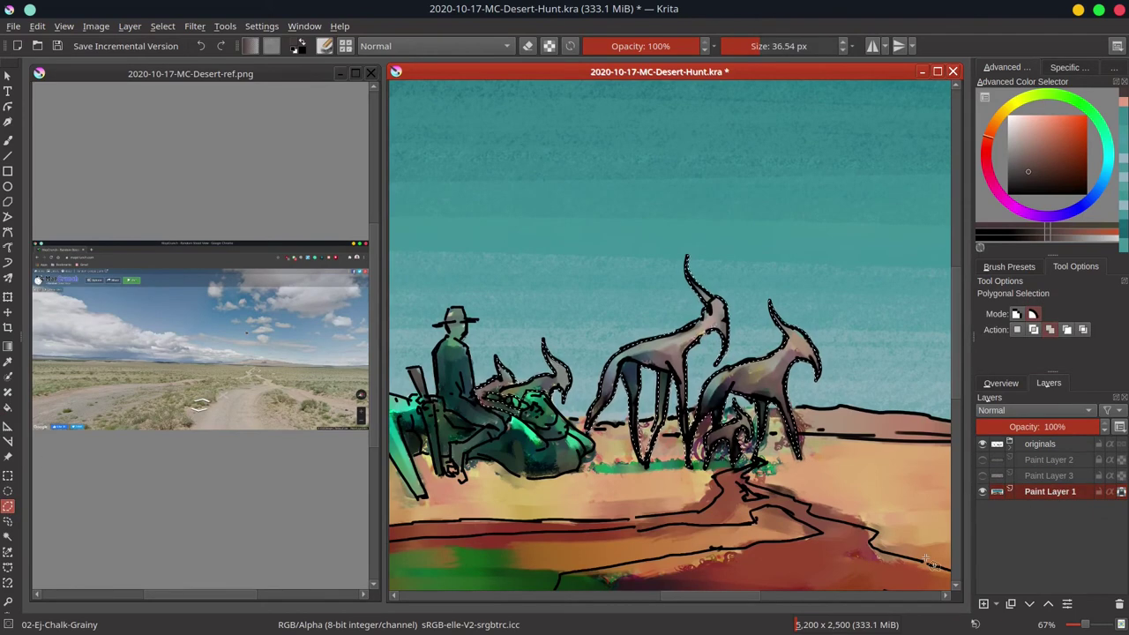
{"action": "double_click", "coordinate": [588, 468]}
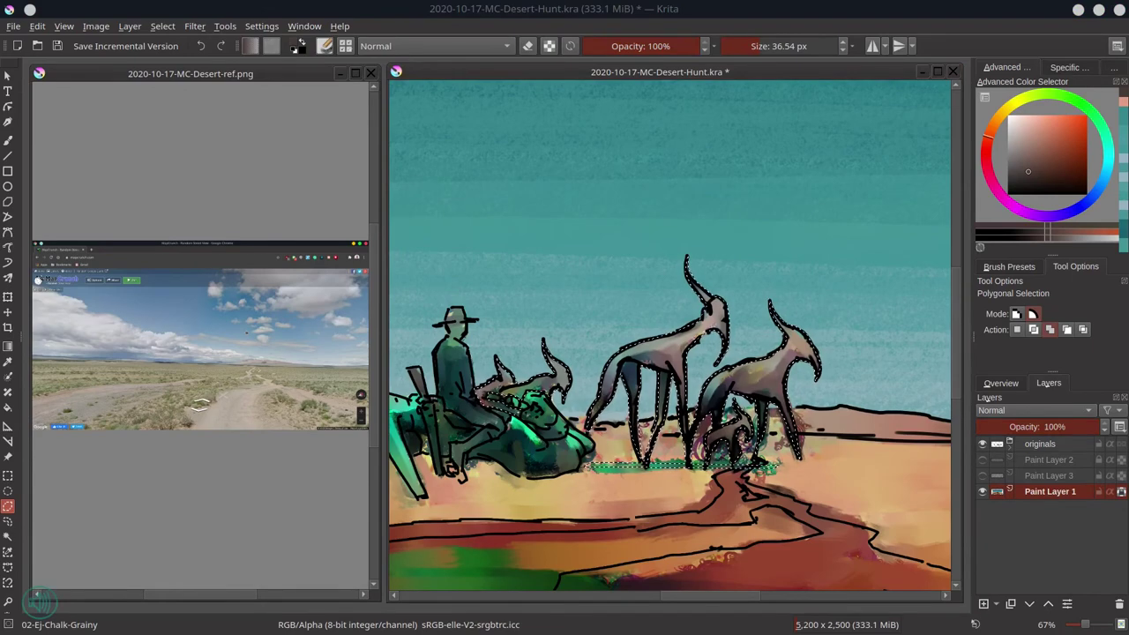
{"action": "left_click_drag", "start_coordinate": [551, 493], "coordinate": [786, 488]}
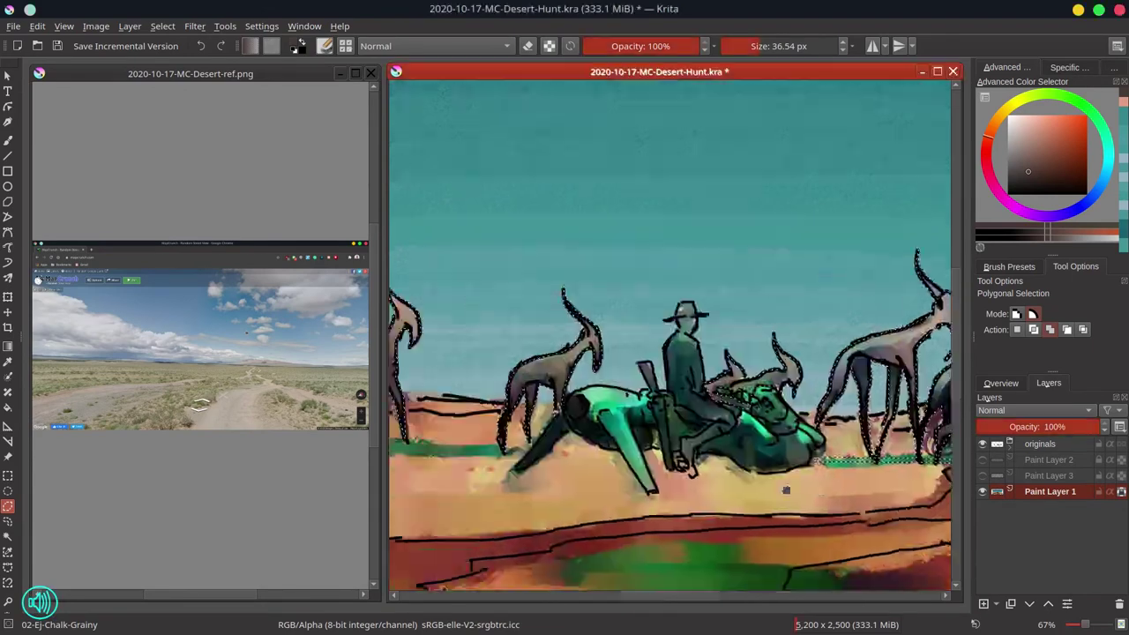
{"action": "left_click_drag", "start_coordinate": [486, 486], "coordinate": [709, 479]}
{"action": "left_click", "coordinate": [529, 438]}
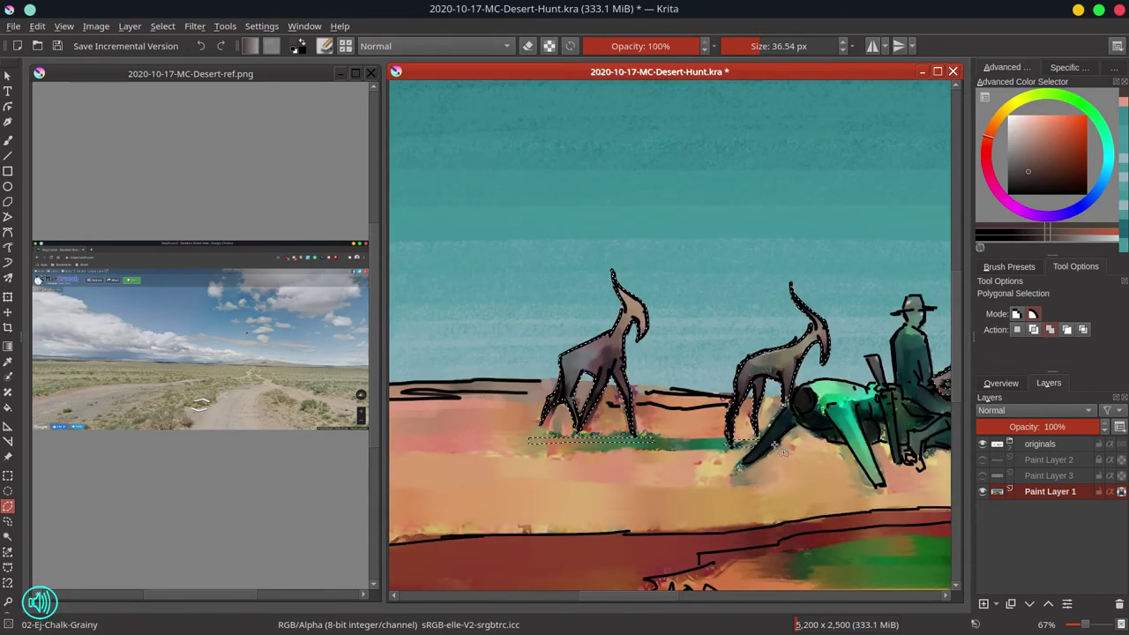
{"action": "scroll", "coordinate": [798, 450], "scroll_direction": "down", "scroll_amount": 2}
{"action": "left_click_drag", "start_coordinate": [798, 448], "coordinate": [523, 450]}
Copy the selected antelopes and green ground strips from Paint Layer 1, paste them as a new layer and clear the selection
{"action": "left_click", "coordinate": [37, 27]}
{"action": "left_click", "coordinate": [66, 104]}
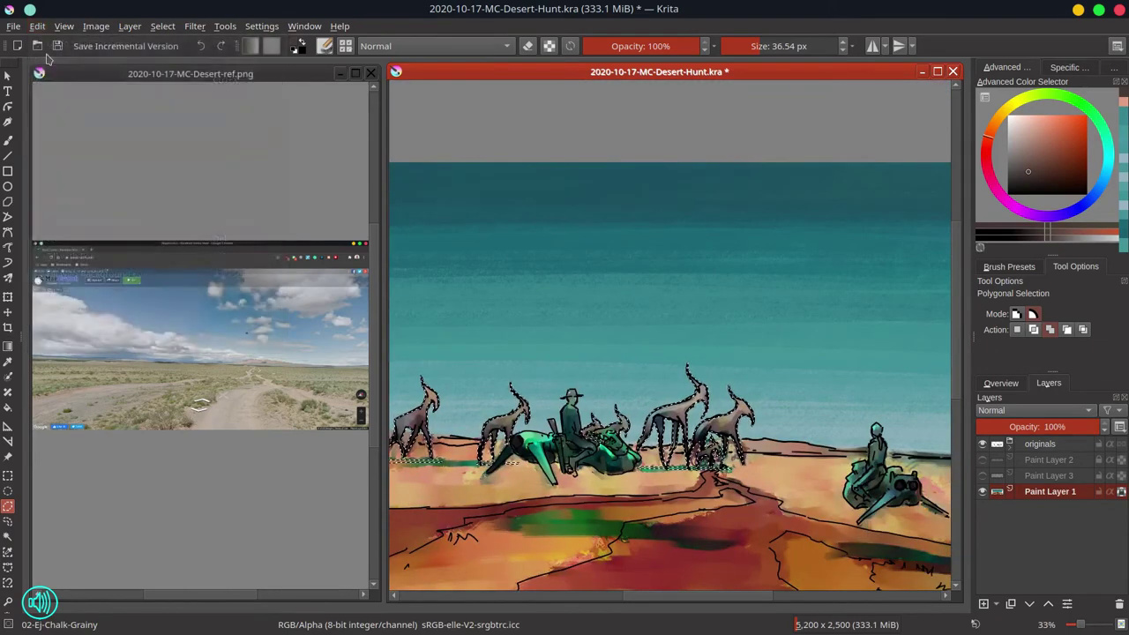
{"action": "left_click", "coordinate": [37, 27]}
{"action": "left_click", "coordinate": [115, 176]}
{"action": "left_click", "coordinate": [162, 26]}
{"action": "left_click", "coordinate": [176, 60]}
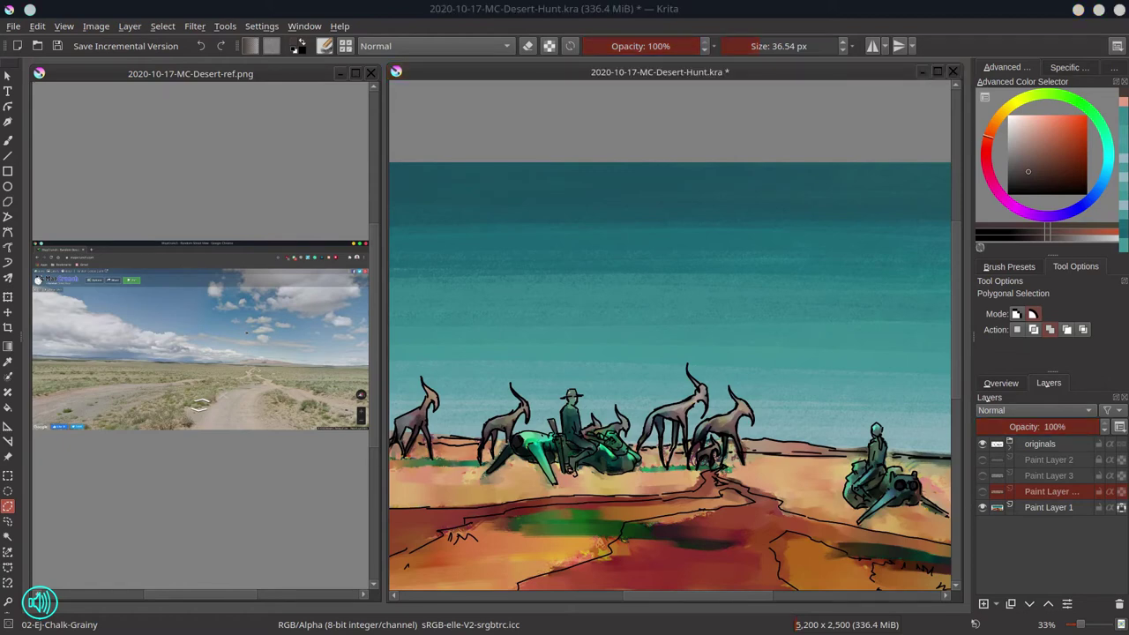
Bring the hatted rider into close view, show the canvas overview and save the painting
{"action": "scroll", "coordinate": [680, 527], "scroll_direction": "up", "scroll_amount": 2}
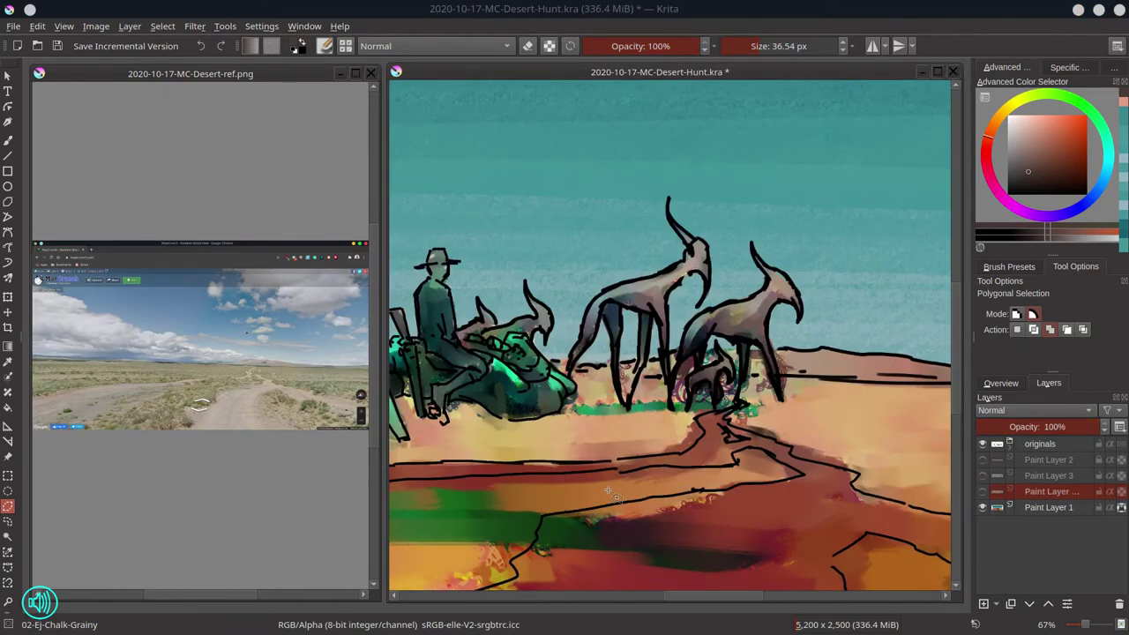
{"action": "left_click_drag", "start_coordinate": [690, 488], "coordinate": [824, 507]}
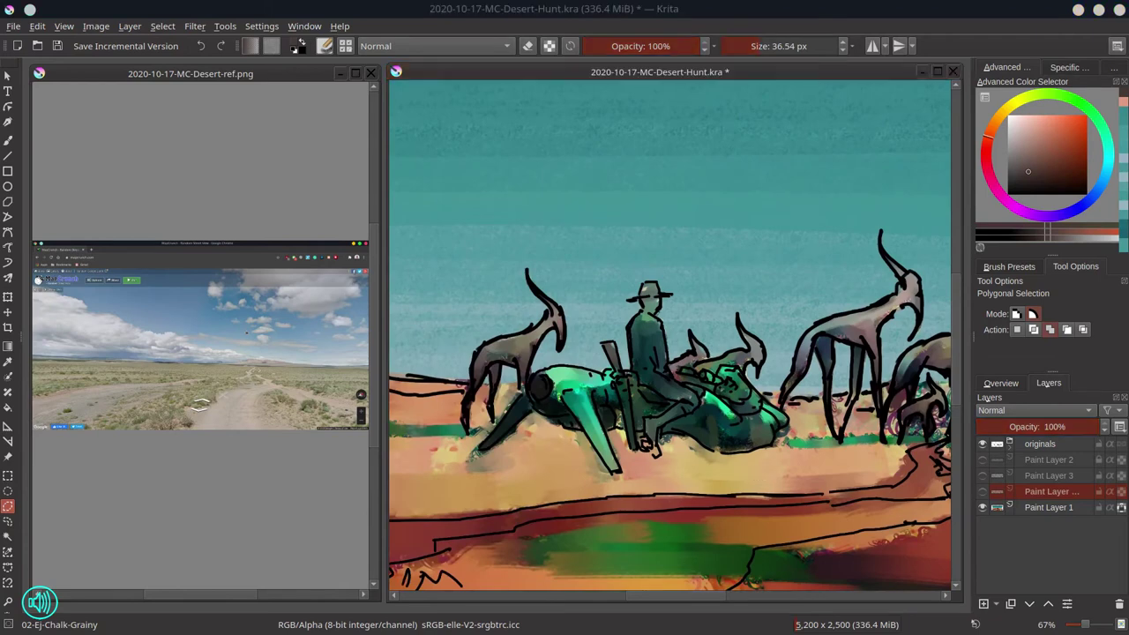
{"action": "left_click", "coordinate": [1011, 388]}
{"action": "key", "text": "ctrl+s"}
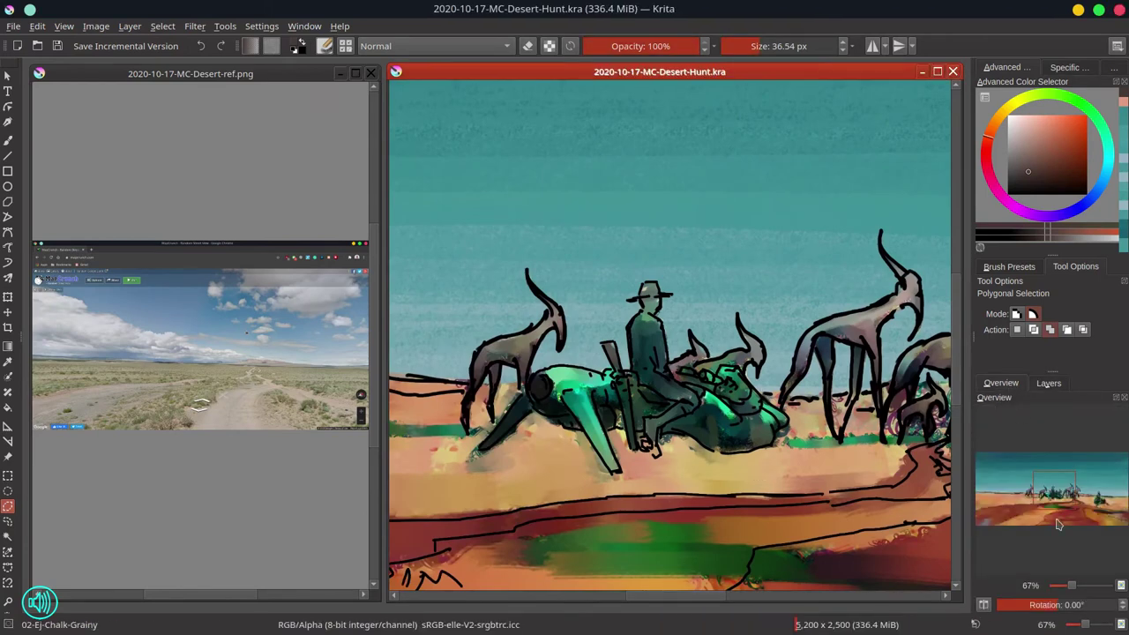
{"action": "left_click", "coordinate": [235, 15]}
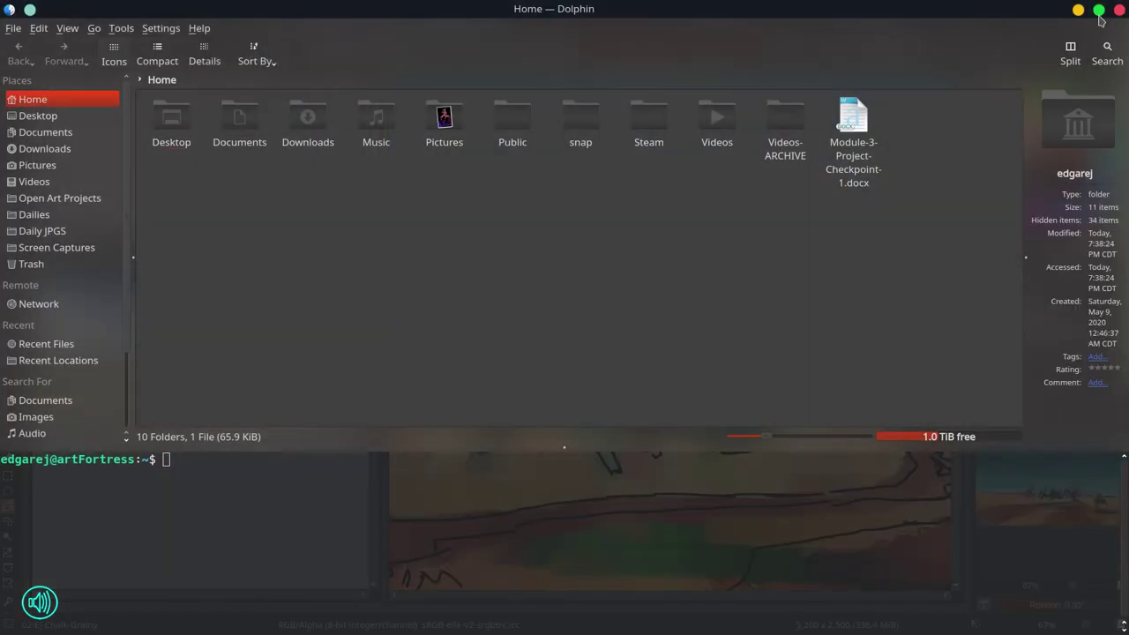
{"action": "left_click", "coordinate": [1098, 13]}
{"action": "left_click_drag", "start_coordinate": [605, 89], "coordinate": [401, 0]}
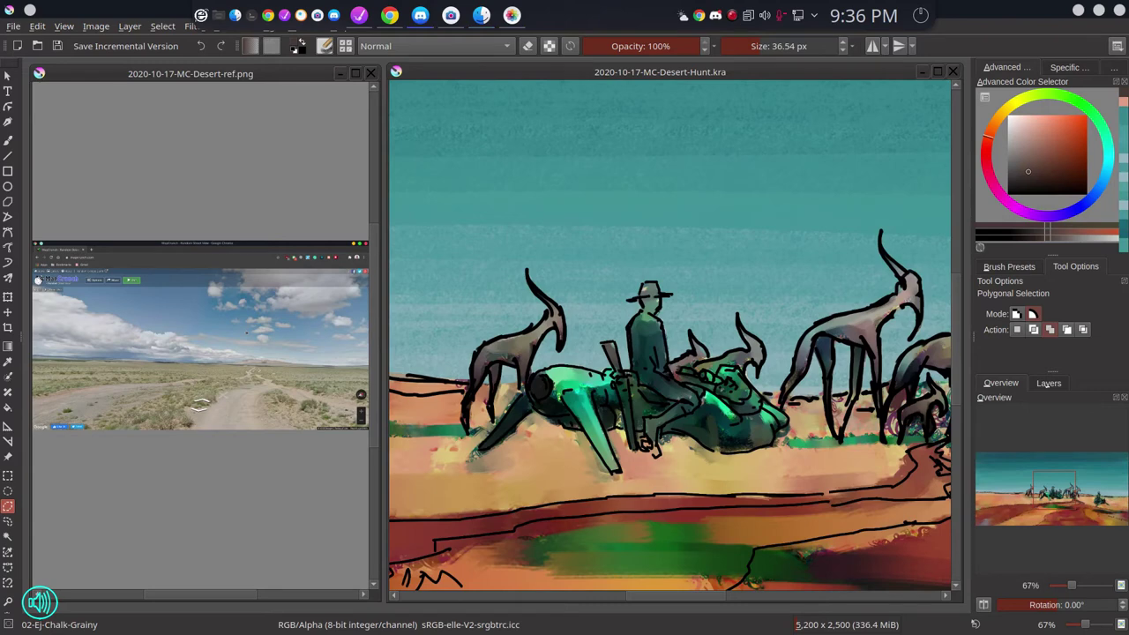
Select the hatted rider and his green mount with a polygonal outline following the legs, belly, head, reins, hat and back
{"action": "left_click", "coordinate": [532, 379]}
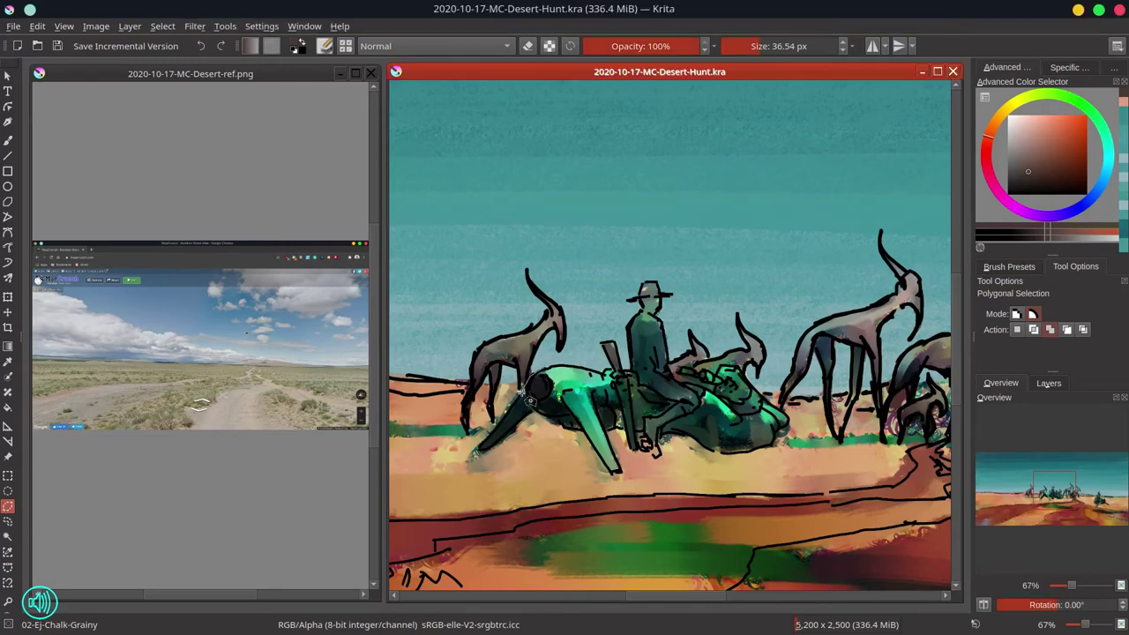
{"action": "left_click", "coordinate": [476, 454]}
{"action": "left_click", "coordinate": [579, 429]}
{"action": "left_click", "coordinate": [611, 473]}
{"action": "left_click", "coordinate": [621, 471]}
{"action": "left_click", "coordinate": [606, 431]}
{"action": "left_click", "coordinate": [623, 429]}
{"action": "left_click", "coordinate": [630, 447]}
{"action": "left_click", "coordinate": [638, 449]}
{"action": "left_click", "coordinate": [655, 456]}
{"action": "left_click", "coordinate": [660, 452]}
{"action": "left_click", "coordinate": [660, 433]}
{"action": "left_click", "coordinate": [688, 436]}
{"action": "left_click", "coordinate": [720, 453]}
{"action": "left_click", "coordinate": [770, 445]}
{"action": "left_click", "coordinate": [787, 429]}
{"action": "left_click", "coordinate": [786, 422]}
{"action": "left_click", "coordinate": [776, 407]}
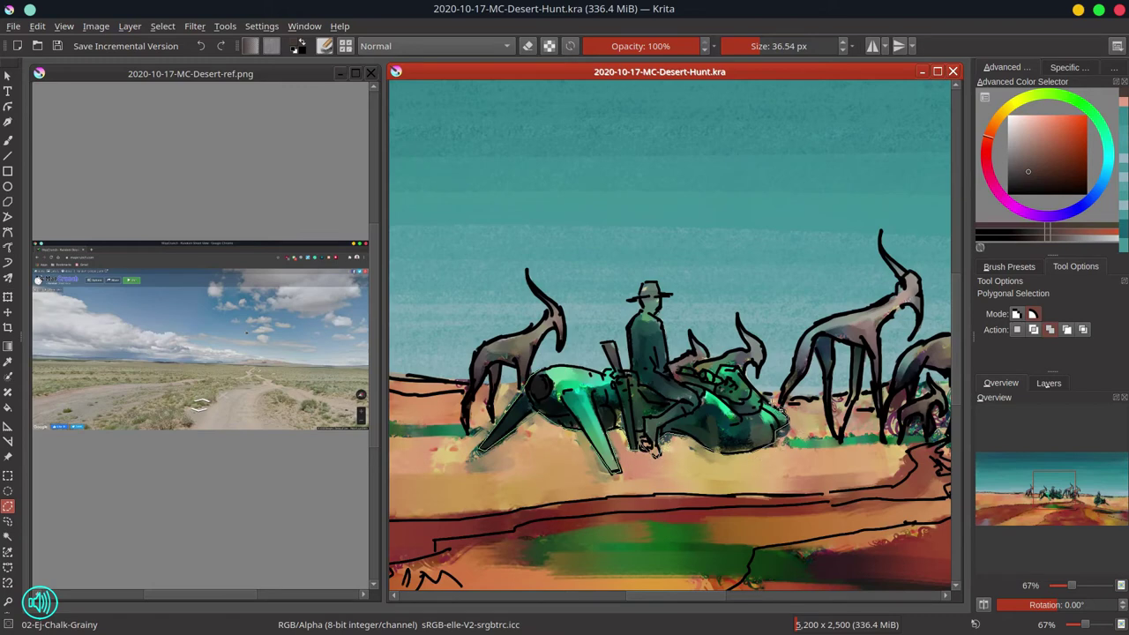
{"action": "left_click", "coordinate": [739, 368]}
{"action": "left_click", "coordinate": [721, 367]}
{"action": "left_click", "coordinate": [687, 367]}
{"action": "left_click", "coordinate": [680, 372]}
{"action": "left_click", "coordinate": [713, 391]}
{"action": "left_click", "coordinate": [676, 380]}
{"action": "left_click", "coordinate": [667, 360]}
{"action": "left_click", "coordinate": [663, 325]}
{"action": "left_click", "coordinate": [655, 315]}
{"action": "left_click", "coordinate": [660, 307]}
{"action": "left_click", "coordinate": [671, 295]}
{"action": "left_click", "coordinate": [660, 293]}
{"action": "left_click", "coordinate": [657, 282]}
{"action": "left_click", "coordinate": [643, 283]}
{"action": "left_click", "coordinate": [640, 294]}
{"action": "left_click", "coordinate": [627, 300]}
{"action": "left_click", "coordinate": [637, 303]}
{"action": "left_click", "coordinate": [642, 313]}
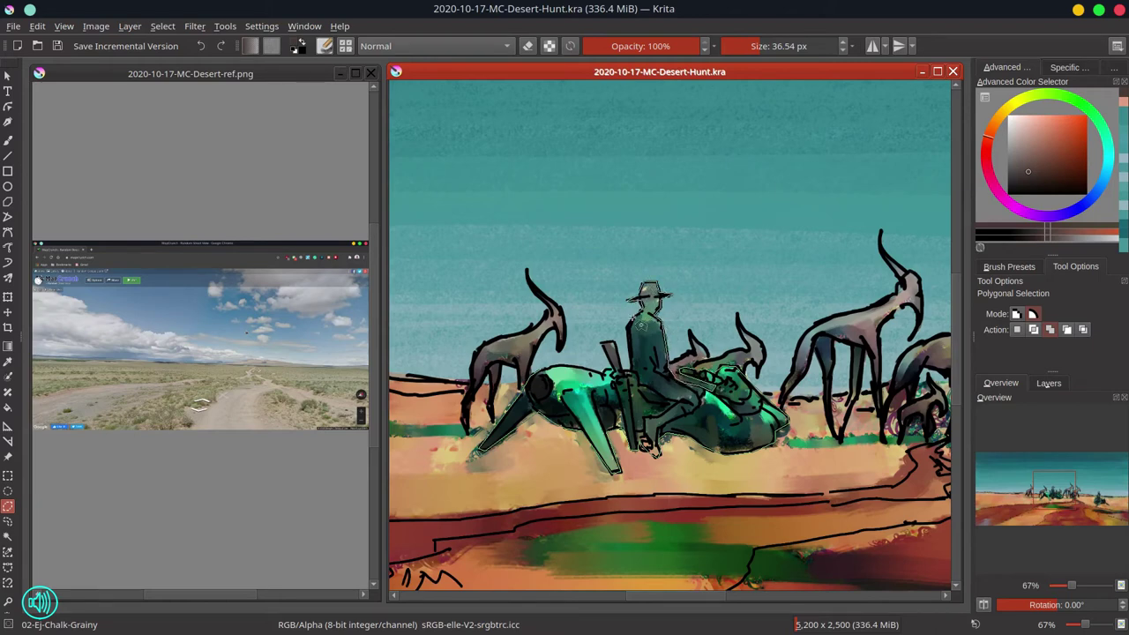
{"action": "left_click", "coordinate": [628, 327]}
{"action": "left_click", "coordinate": [630, 370]}
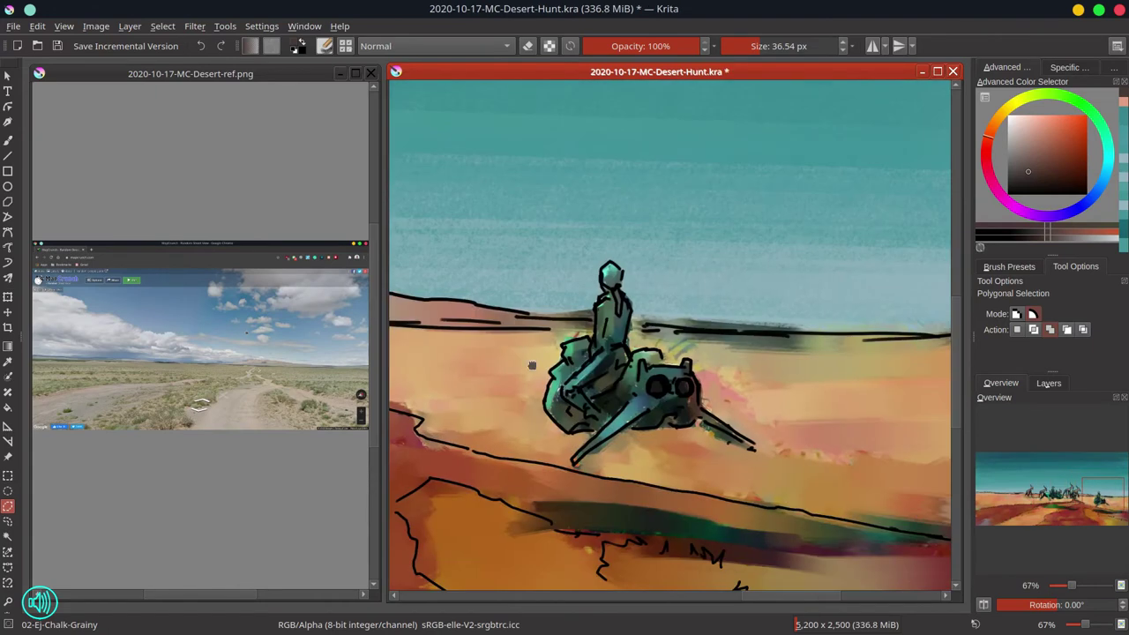
Add the lone distant rider's body and leg to the selection with a polygonal outline
{"action": "left_click", "coordinate": [595, 307]}
{"action": "left_click", "coordinate": [592, 354]}
{"action": "left_click", "coordinate": [563, 388]}
{"action": "left_click", "coordinate": [609, 387]}
{"action": "left_click", "coordinate": [625, 346]}
Add the distant rider's mount, including its packs, legs and eyes, to the selection and save the painting
{"action": "left_click", "coordinate": [544, 403]}
{"action": "left_click", "coordinate": [550, 418]}
{"action": "left_click", "coordinate": [569, 433]}
{"action": "left_click", "coordinate": [600, 430]}
{"action": "left_click", "coordinate": [571, 462]}
{"action": "left_click", "coordinate": [575, 465]}
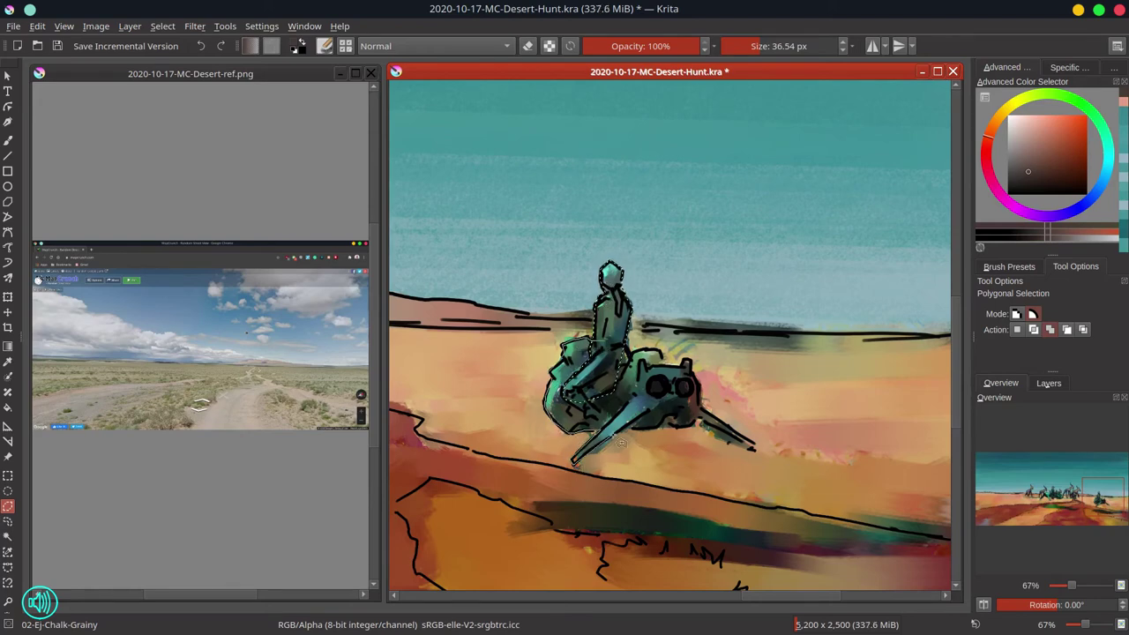
{"action": "left_click", "coordinate": [755, 449]}
{"action": "left_click", "coordinate": [700, 420]}
{"action": "left_click", "coordinate": [696, 368]}
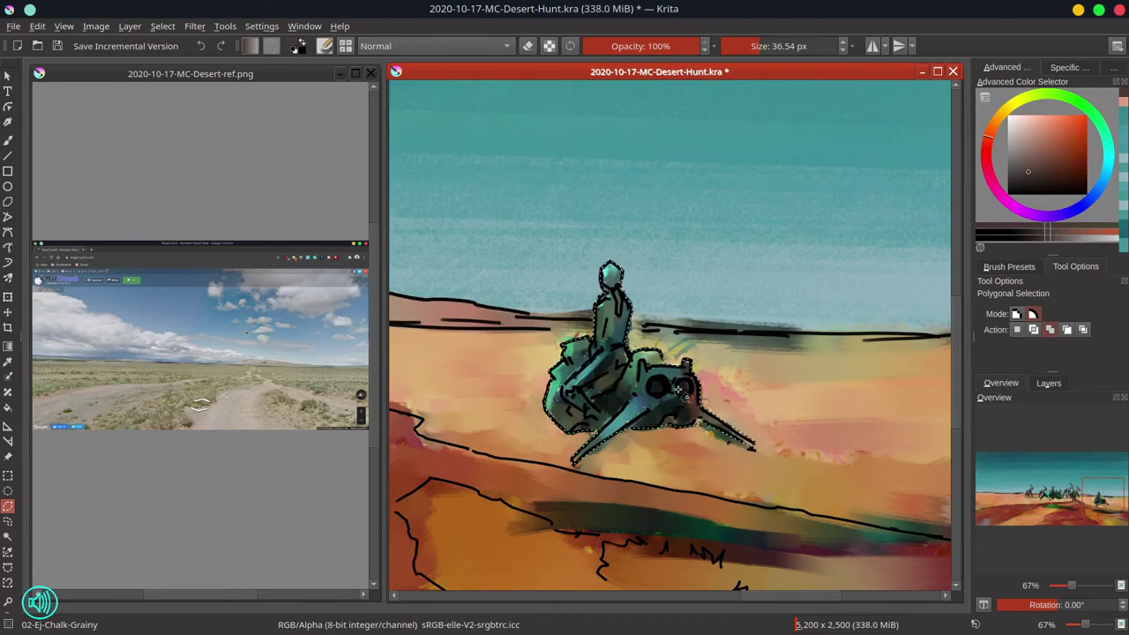
{"action": "left_click", "coordinate": [657, 352]}
{"action": "double_click", "coordinate": [624, 328]}
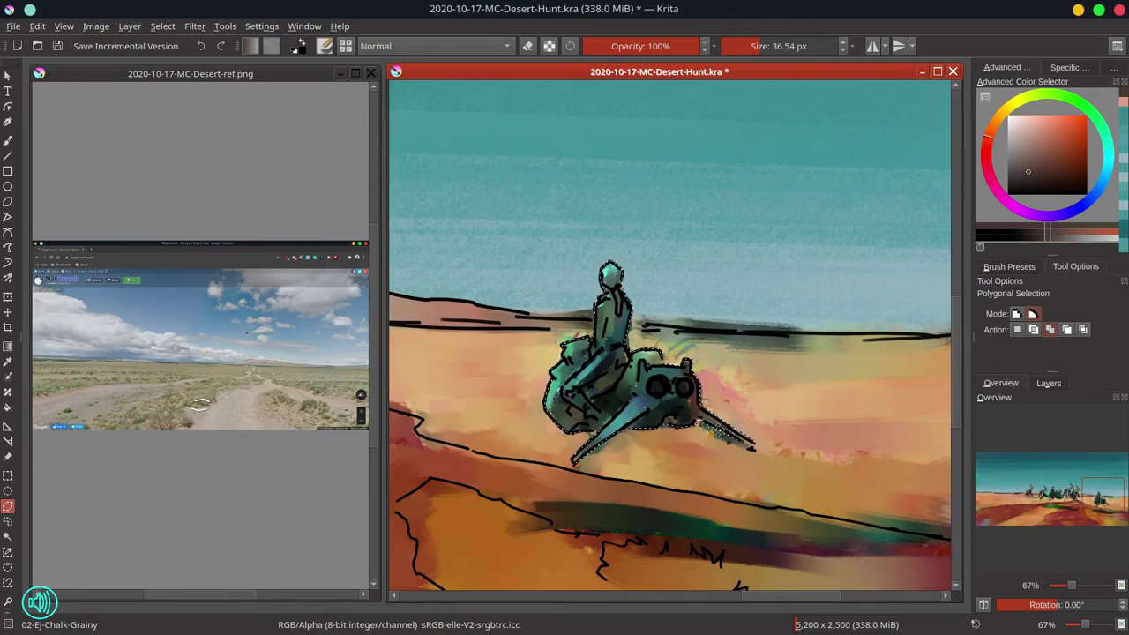
{"action": "key", "text": "ctrl+s"}
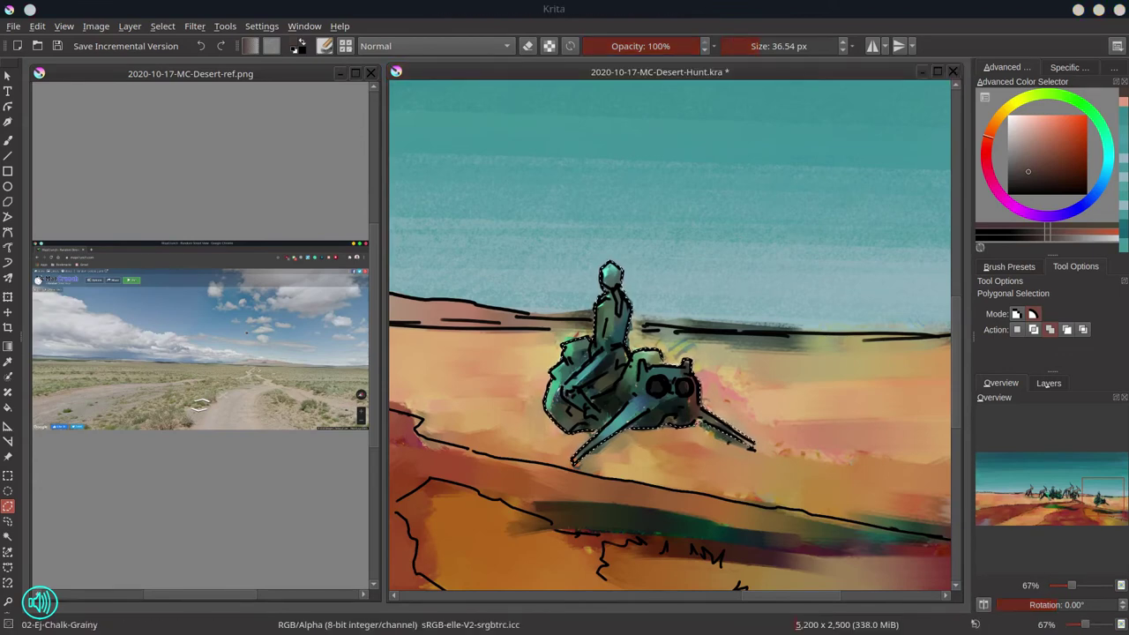
Make the pasted layer above Paint Layer 1 visible and fill the selected riders and mounts on it with dusty pink-brown
{"action": "scroll", "coordinate": [715, 438], "scroll_direction": "down", "scroll_amount": 2}
{"action": "left_click", "coordinate": [1049, 384]}
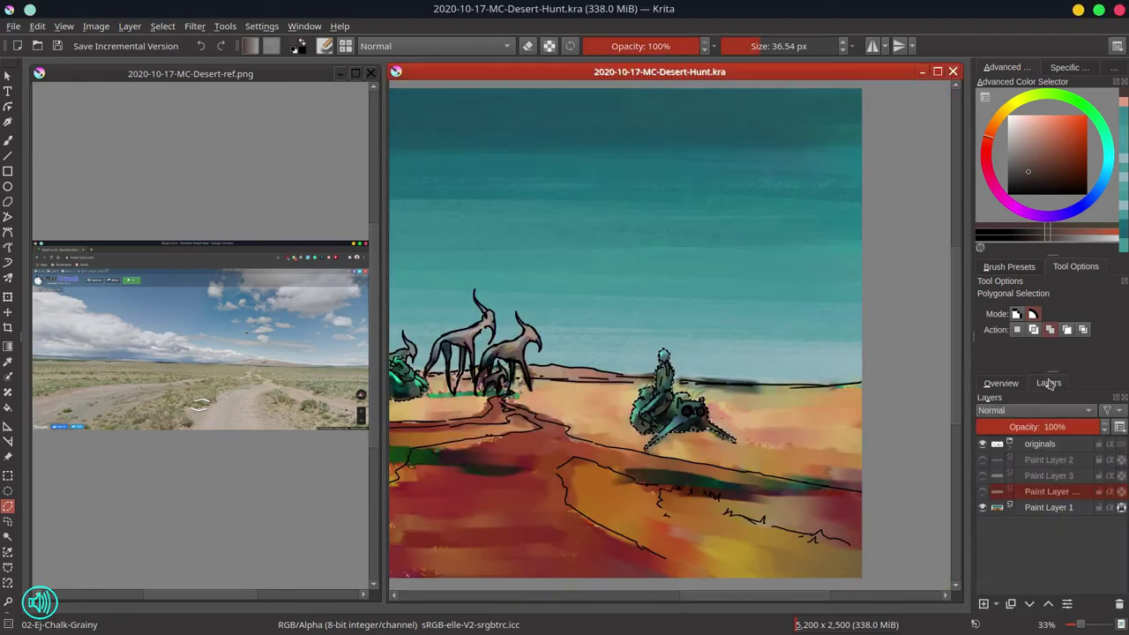
{"action": "left_click", "coordinate": [982, 476]}
{"action": "left_click", "coordinate": [983, 475]}
{"action": "left_click", "coordinate": [982, 460]}
{"action": "left_click", "coordinate": [982, 491]}
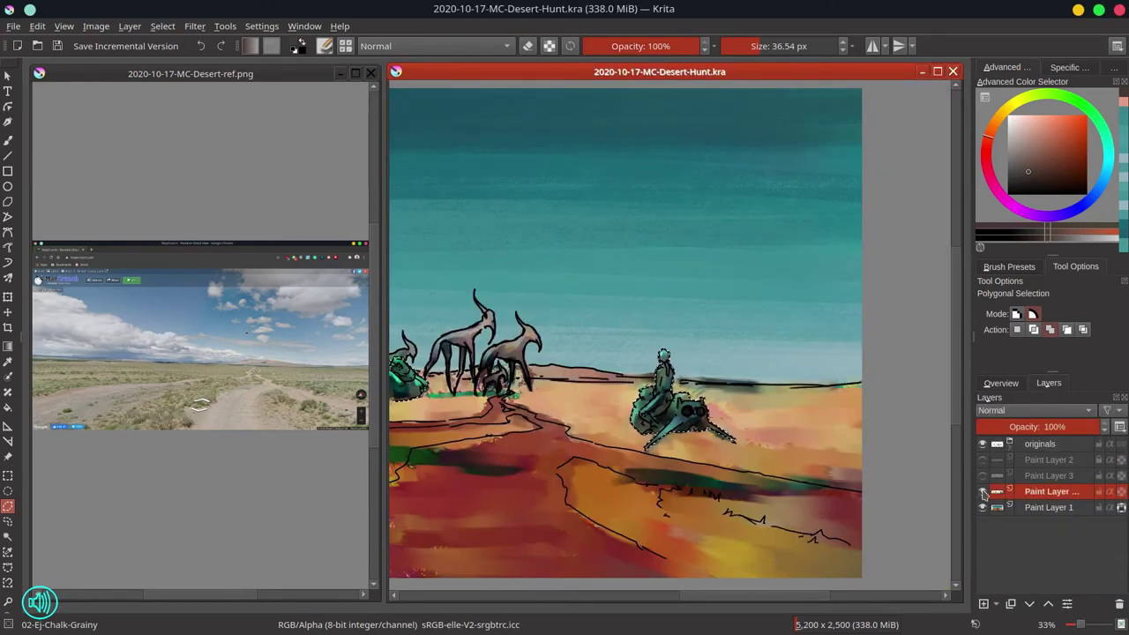
{"action": "key", "text": "f"}
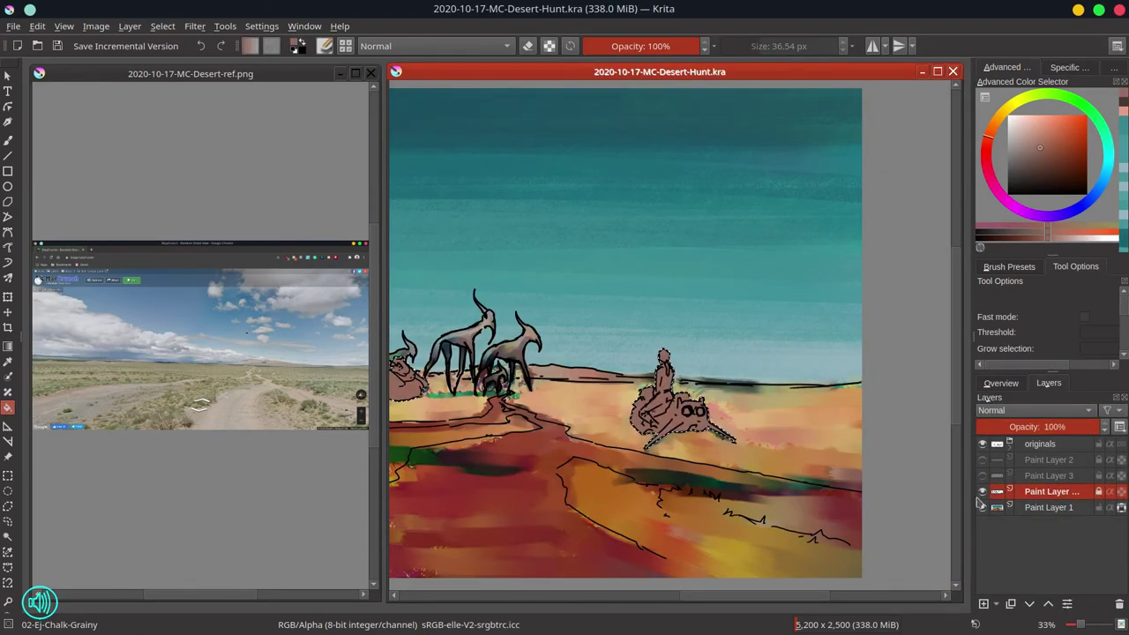
Undo the fill on the pasted layer, fill the selected riders and mounts pink-brown on a new layer and raise it above the pasted one
{"action": "left_click", "coordinate": [1049, 507]}
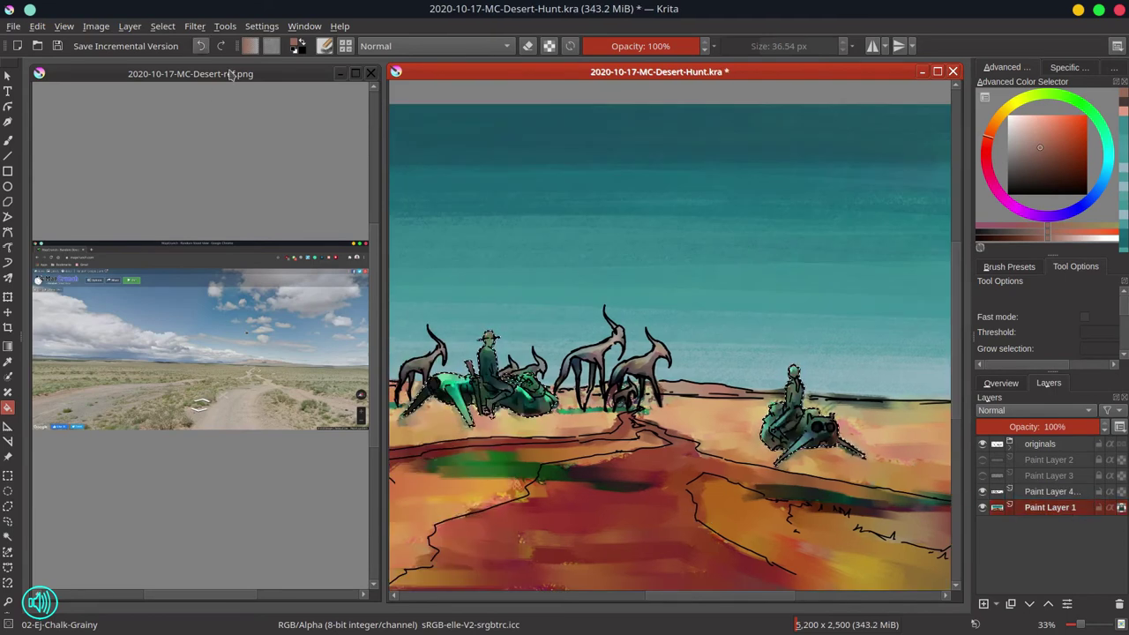
{"action": "key", "text": "ctrl+z"}
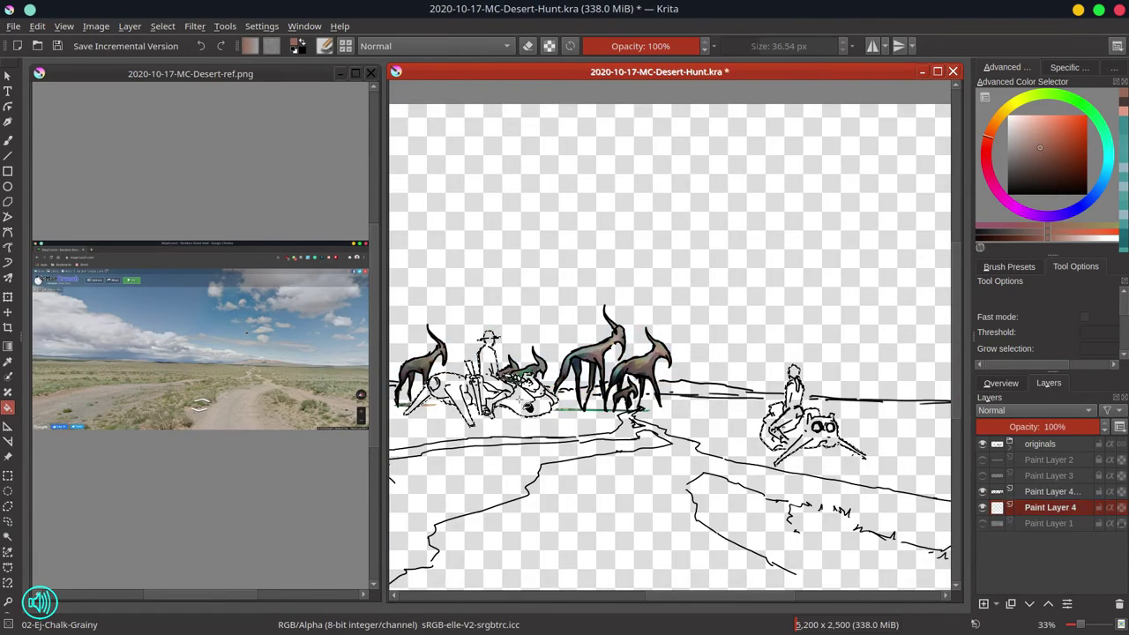
{"action": "left_click", "coordinate": [785, 428]}
{"action": "left_click", "coordinate": [1048, 604]}
Hide the flat silhouette layers, show the pasted cut-out layer and Paint Layer 1 again, and make Paint Layer 1 active
{"action": "left_click", "coordinate": [982, 507]}
{"action": "left_click", "coordinate": [982, 476]}
{"action": "left_click", "coordinate": [982, 460]}
{"action": "left_click", "coordinate": [983, 460]}
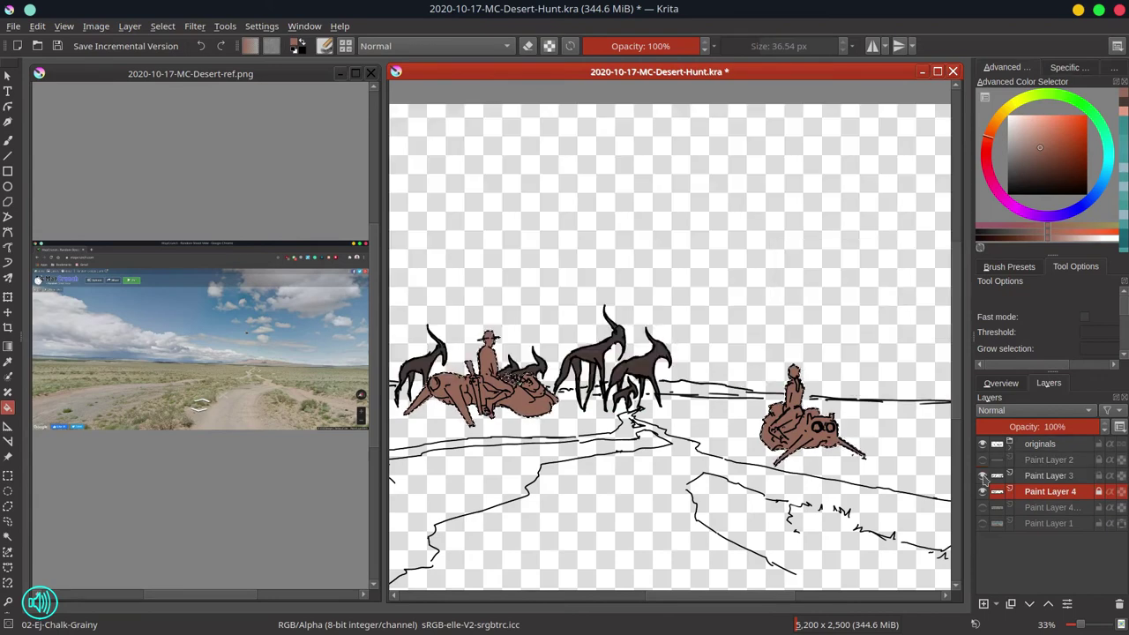
{"action": "left_click", "coordinate": [983, 476]}
{"action": "left_click", "coordinate": [982, 491]}
{"action": "left_click", "coordinate": [983, 507]}
{"action": "left_click", "coordinate": [983, 523]}
{"action": "left_click", "coordinate": [1049, 523]}
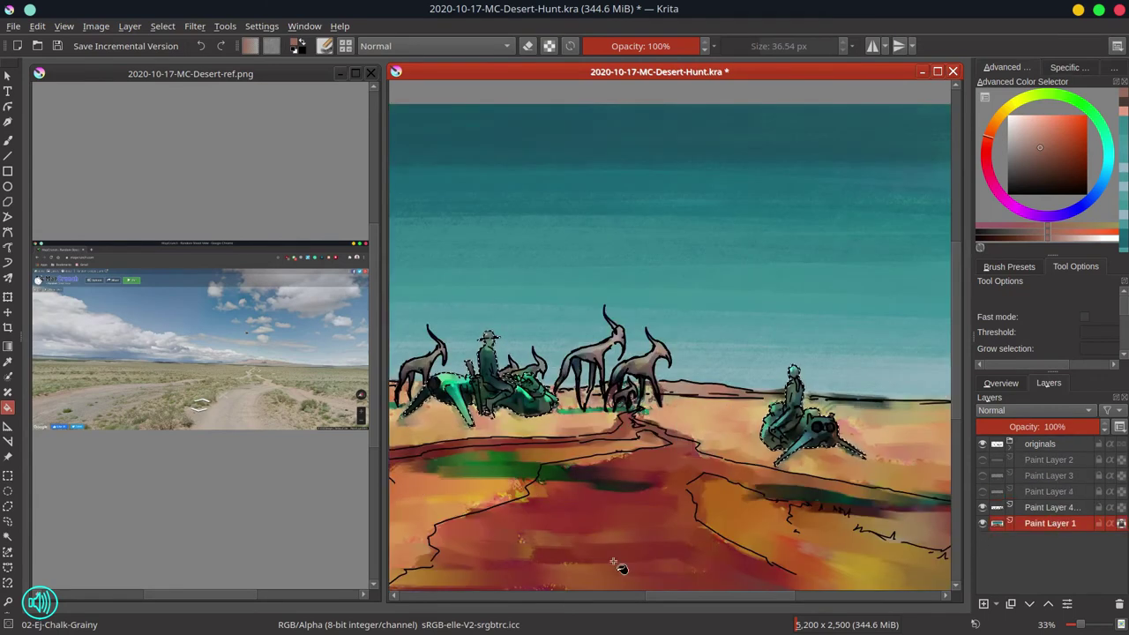
Add the two dark green strips in the foreground to the selection with narrow polygonal outlines
{"action": "left_click", "coordinate": [7, 506]}
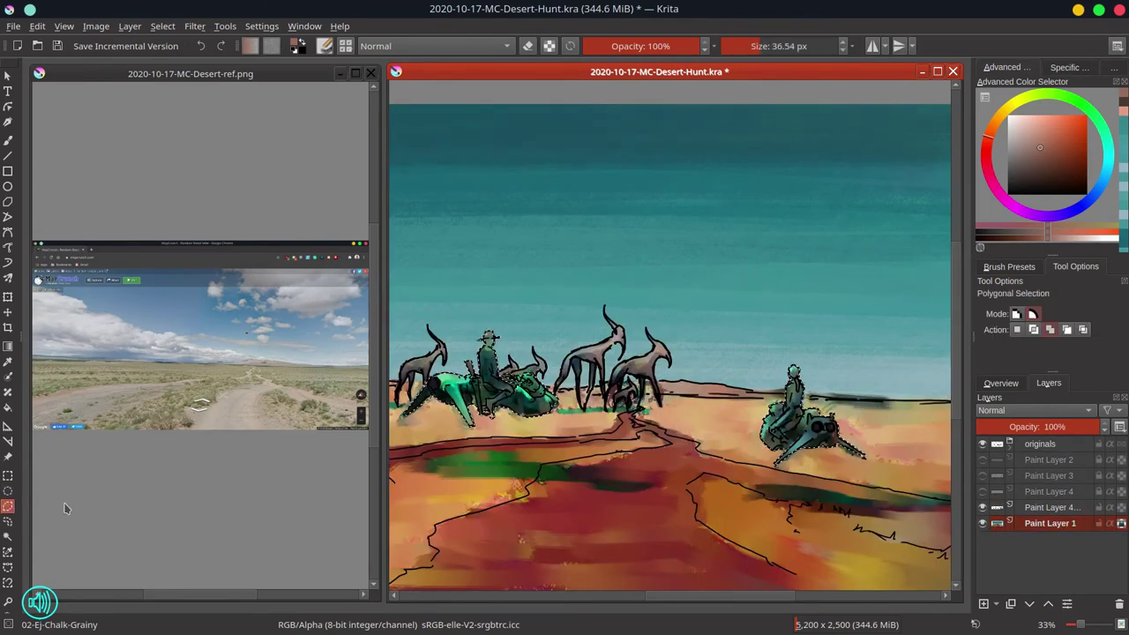
{"action": "left_click", "coordinate": [533, 465]}
{"action": "left_click", "coordinate": [596, 475]}
{"action": "double_click", "coordinate": [448, 478]}
{"action": "left_click_drag", "start_coordinate": [763, 494], "coordinate": [568, 488]}
{"action": "left_click", "coordinate": [568, 487]}
{"action": "left_click", "coordinate": [623, 488]}
{"action": "left_click", "coordinate": [724, 496]}
{"action": "left_click", "coordinate": [736, 501]}
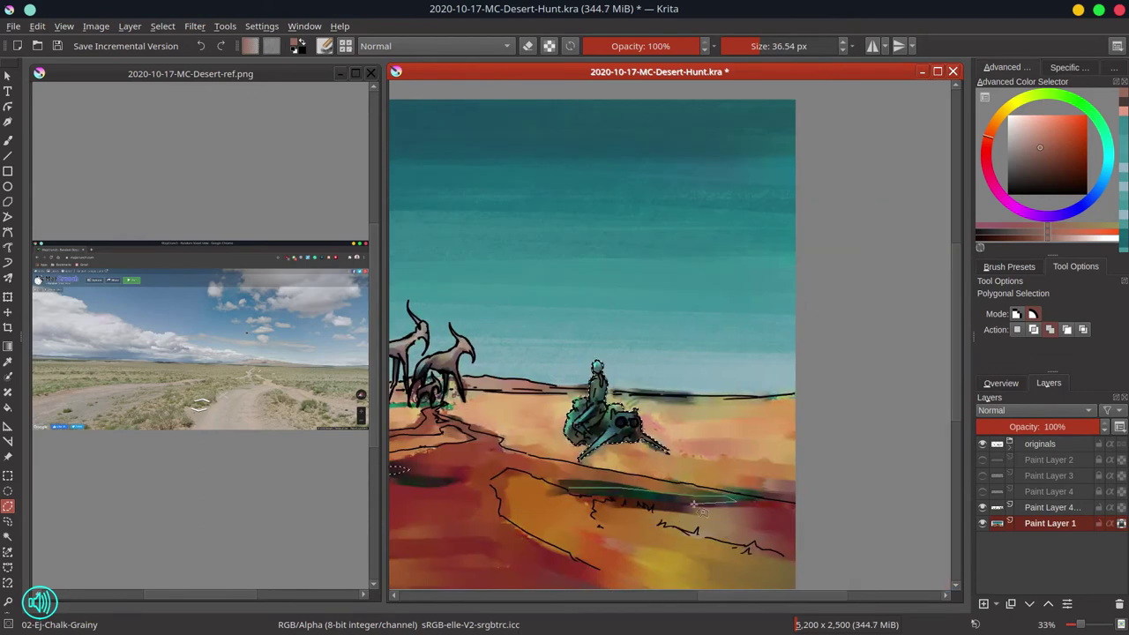
{"action": "double_click", "coordinate": [694, 505]}
Copy the selection merged, paste it as a new layer, hide both pasted layers and make Paint Layer 1 active
{"action": "left_click", "coordinate": [37, 25]}
{"action": "left_click", "coordinate": [35, 26]}
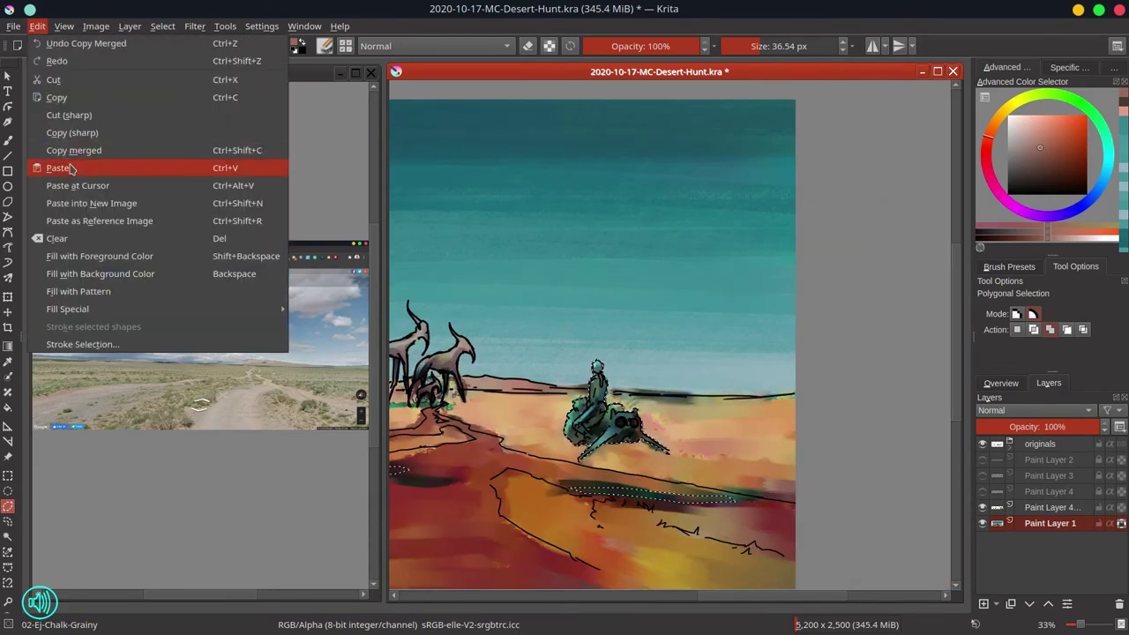
{"action": "left_click", "coordinate": [69, 167]}
{"action": "left_click", "coordinate": [982, 523]}
{"action": "left_click", "coordinate": [982, 507]}
{"action": "left_click", "coordinate": [1049, 539]}
{"action": "scroll", "coordinate": [617, 371], "scroll_direction": "down", "scroll_amount": 1}
Clear the selection and save the painting
{"action": "left_click", "coordinate": [162, 26]}
{"action": "left_click", "coordinate": [180, 60]}
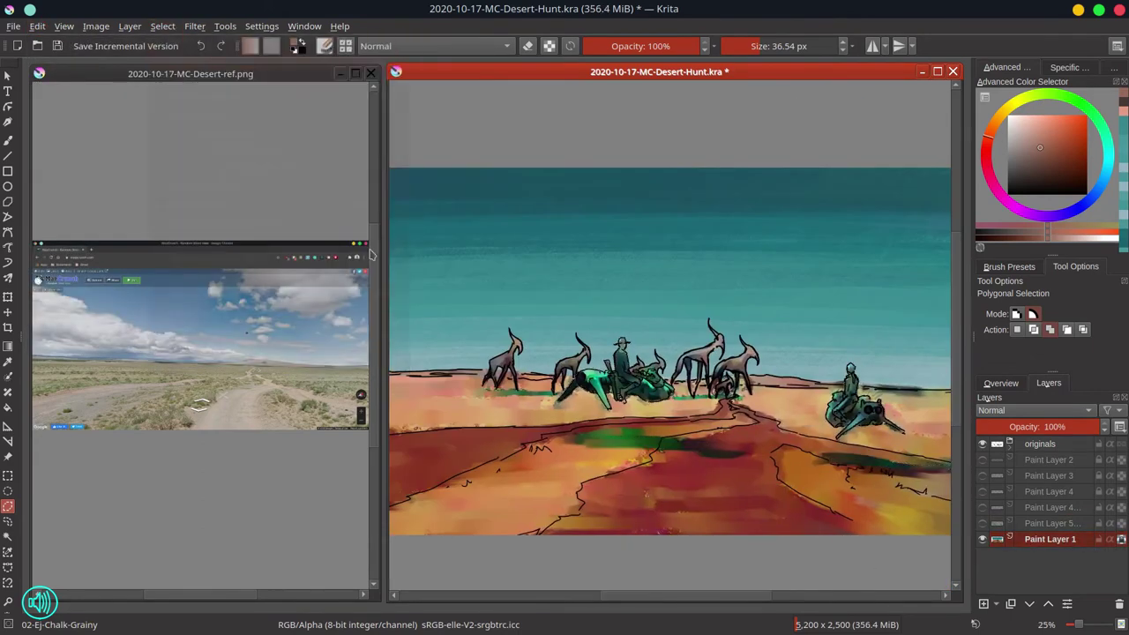
{"action": "key", "text": "ctrl+s"}
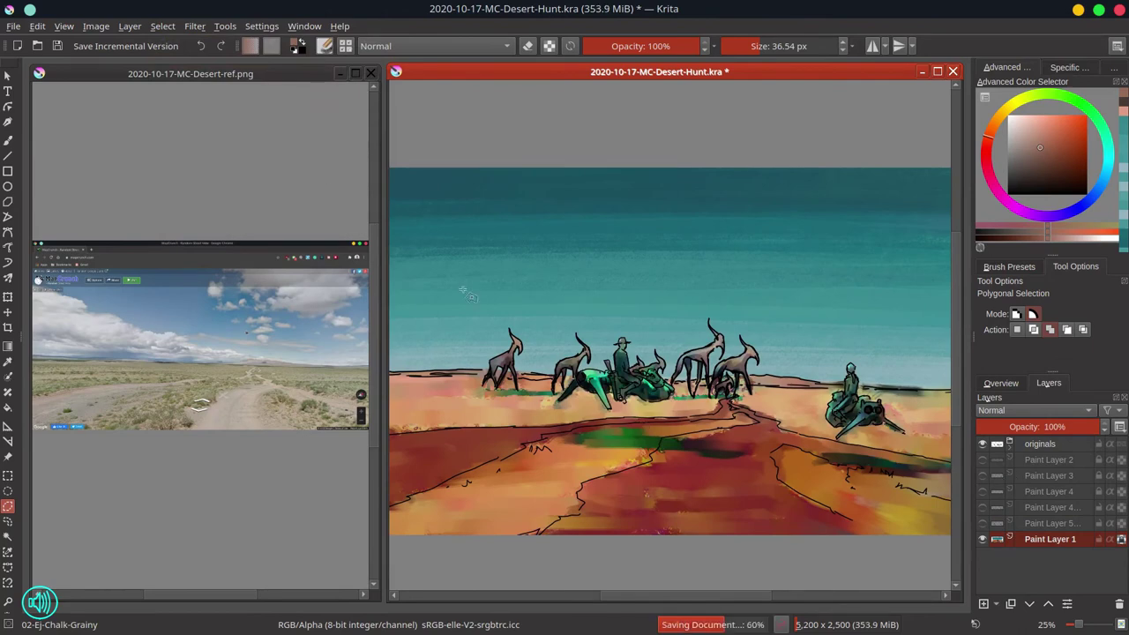
Close the reference image and maximize the painting's window, centring the whole canvas
{"action": "left_click", "coordinate": [371, 73]}
{"action": "left_click", "coordinate": [937, 72]}
{"action": "left_click_drag", "start_coordinate": [304, 334], "coordinate": [575, 301]}
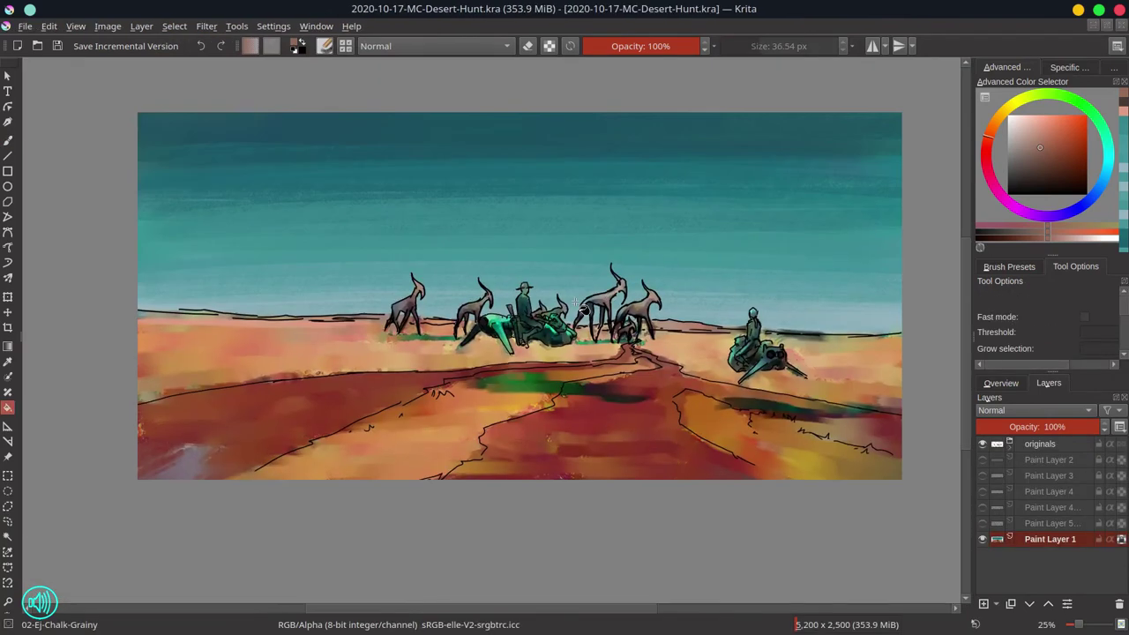
{"action": "left_click", "coordinate": [8, 506]}
{"action": "left_click", "coordinate": [1000, 382]}
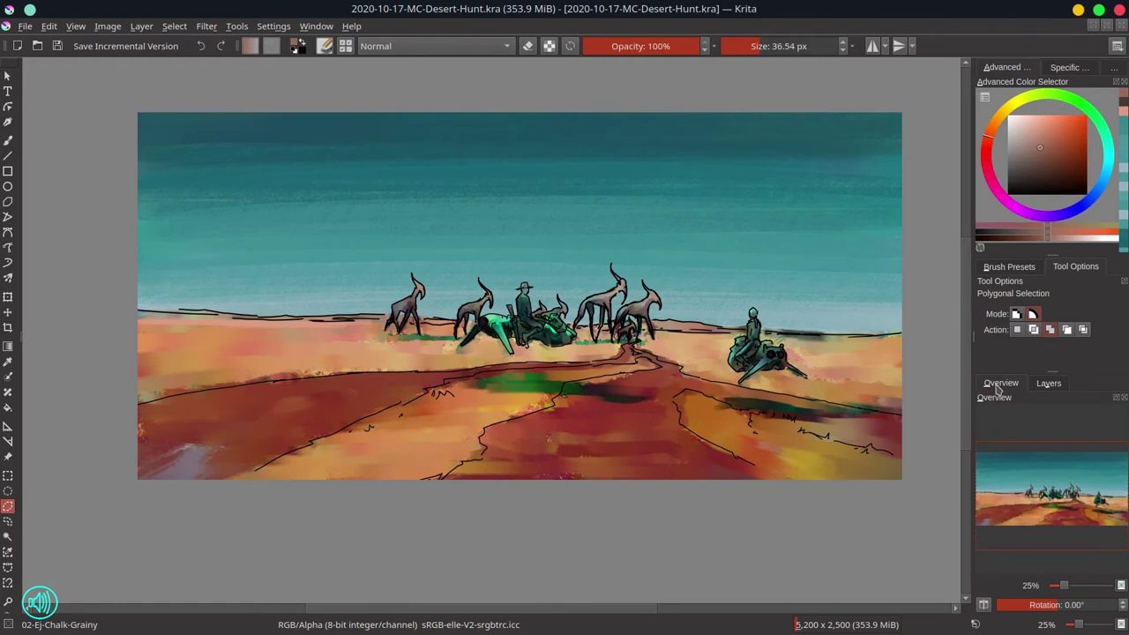
{"action": "left_click", "coordinate": [1047, 384]}
{"action": "left_click", "coordinate": [1005, 384]}
{"action": "left_click", "coordinate": [1048, 383]}
Show Paint Layer 2, make it active and try to pick an area of it with the Contiguous Area Selection
{"action": "left_click", "coordinate": [982, 459]}
{"action": "left_click", "coordinate": [7, 536]}
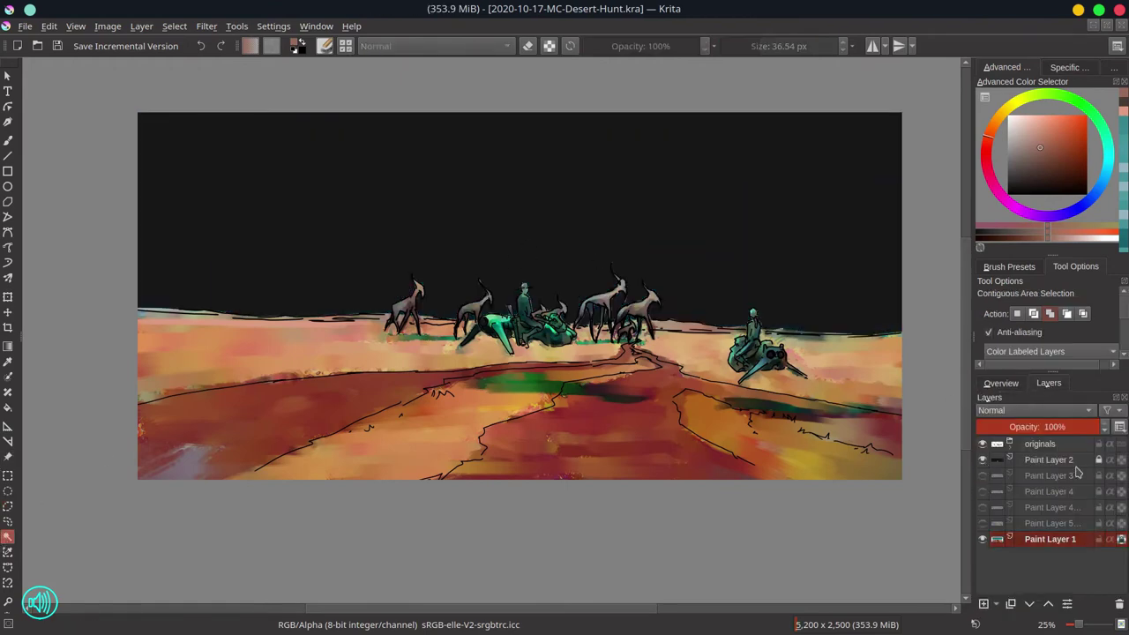
{"action": "left_click", "coordinate": [1050, 459]}
{"action": "left_click", "coordinate": [872, 360]}
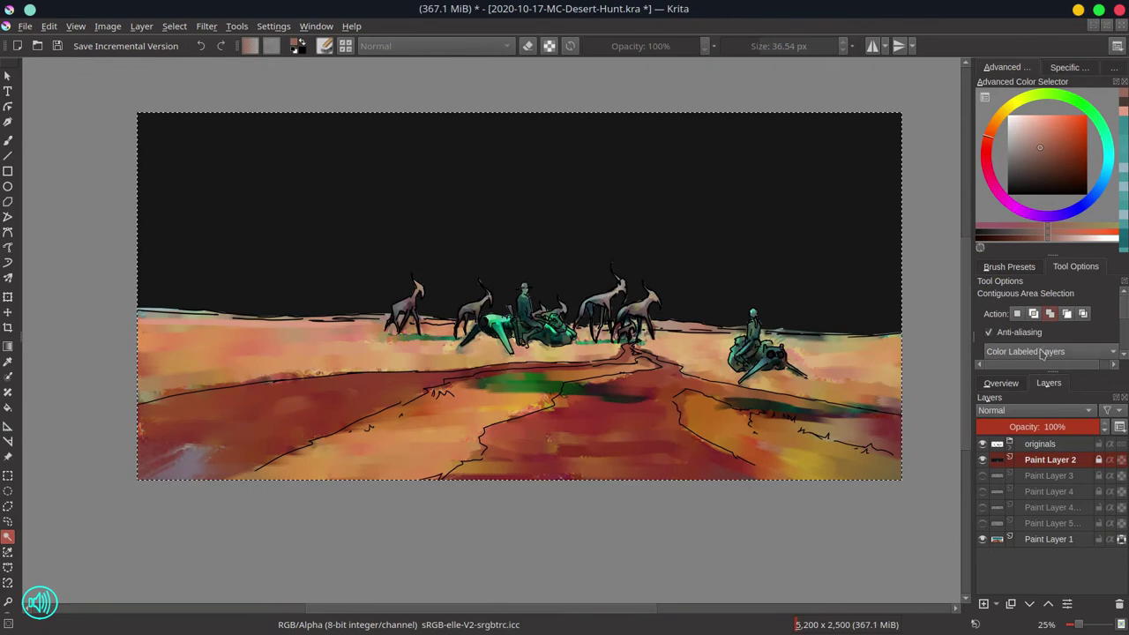
Set the Contiguous Area Selection to sample the Current Layer, clear the selection and select the dark sky shape of Paint Layer 2
{"action": "left_click", "coordinate": [1041, 352]}
{"action": "left_click", "coordinate": [1019, 320]}
{"action": "left_click_drag", "start_coordinate": [1124, 302], "coordinate": [1125, 312]}
{"action": "left_click", "coordinate": [1041, 320]}
{"action": "left_click", "coordinate": [1023, 304]}
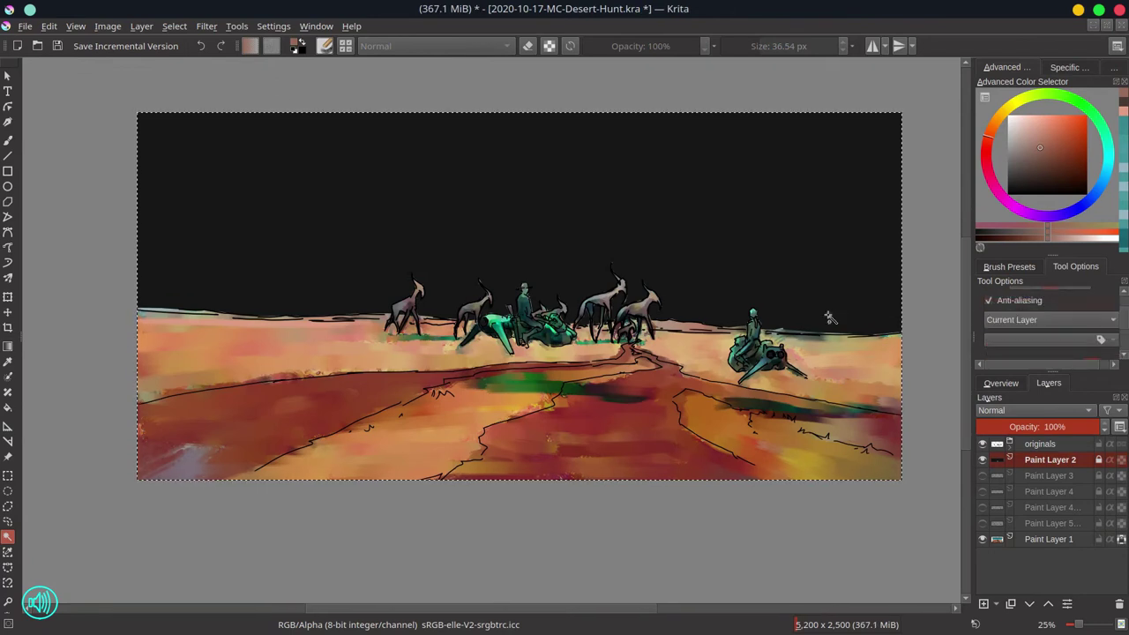
{"action": "left_click", "coordinate": [174, 26]}
{"action": "left_click", "coordinate": [187, 60]}
{"action": "left_click", "coordinate": [240, 151]}
Hide Paint Layer 2, make Paint Layer 1 active with the sky still selected, and save the painting
{"action": "left_click", "coordinate": [983, 459]}
{"action": "left_click", "coordinate": [1049, 538]}
{"action": "left_click", "coordinate": [1001, 383]}
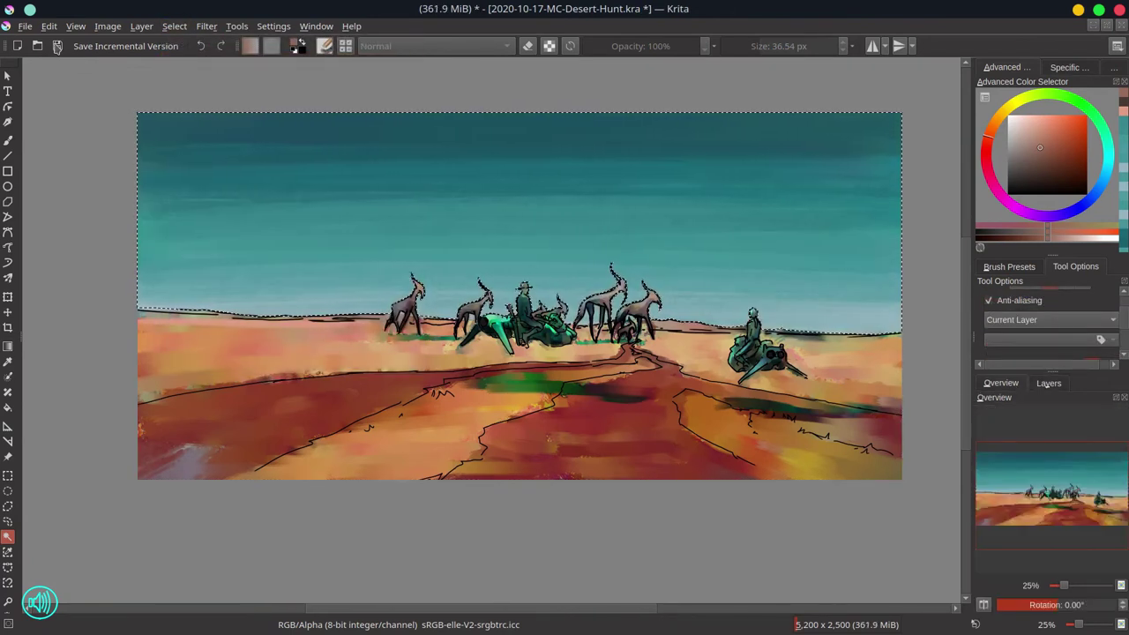
{"action": "left_click", "coordinate": [58, 46]}
Restore the painting's window, reopen 2020-10-17-MC-Desert-ref.png and enlarge it to fill the space beside the painting
{"action": "left_click", "coordinate": [1106, 25]}
{"action": "scroll", "coordinate": [609, 309], "scroll_direction": "down", "scroll_amount": 1}
{"action": "left_click_drag", "start_coordinate": [582, 309], "coordinate": [528, 310]}
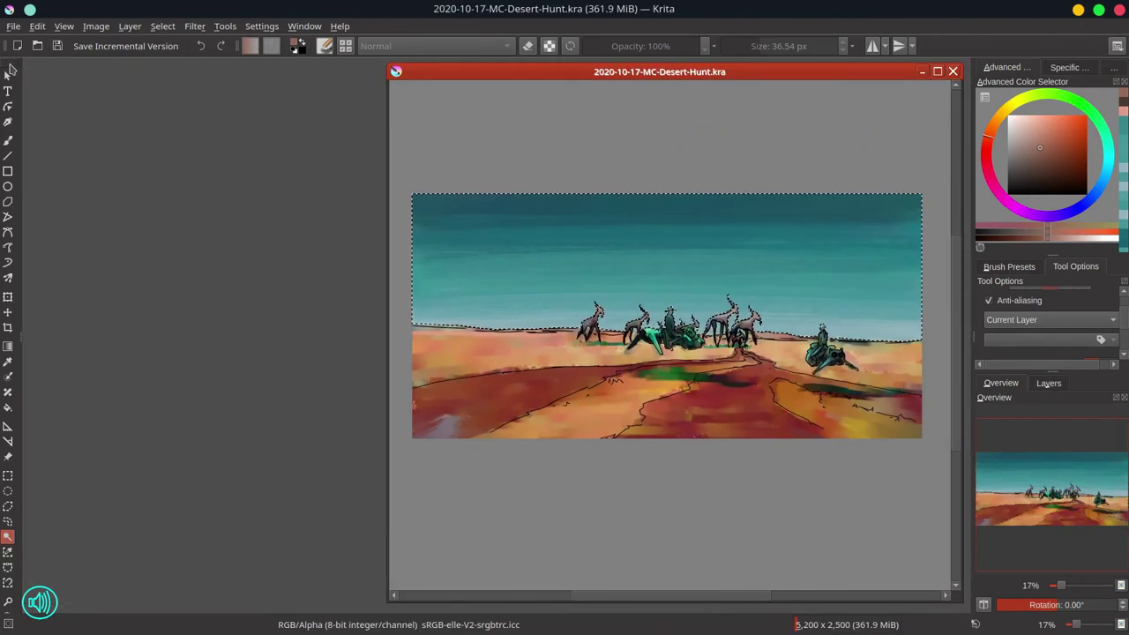
{"action": "left_click", "coordinate": [37, 46]}
{"action": "left_click_drag", "start_coordinate": [737, 233], "coordinate": [740, 362]}
{"action": "left_click", "coordinate": [586, 354]}
{"action": "left_click", "coordinate": [712, 395]}
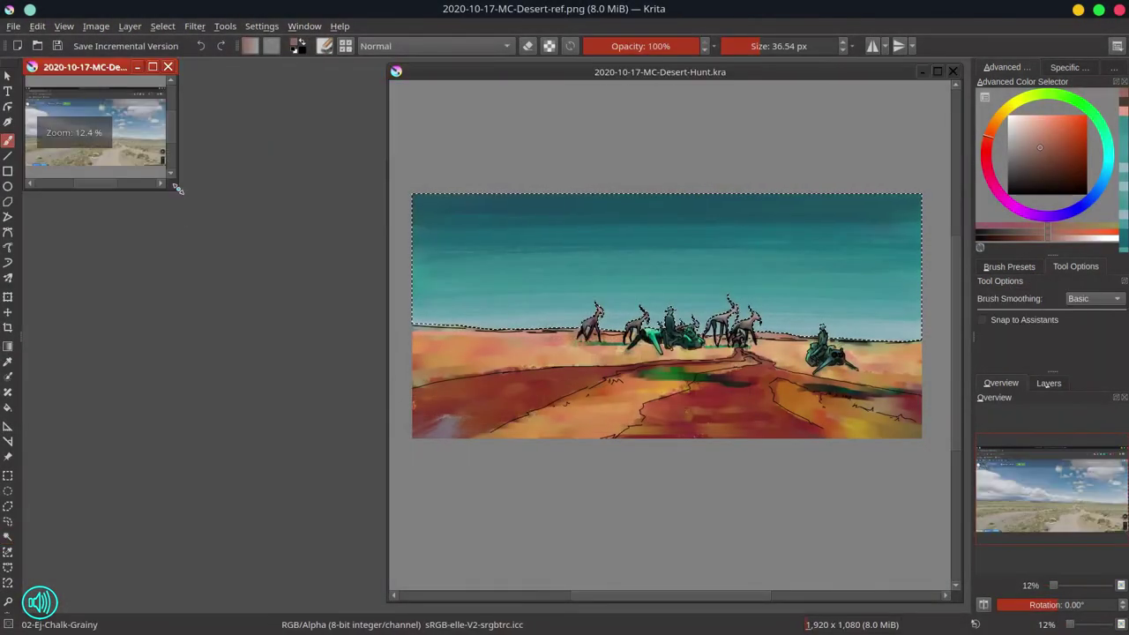
{"action": "left_click_drag", "start_coordinate": [179, 189], "coordinate": [372, 583]}
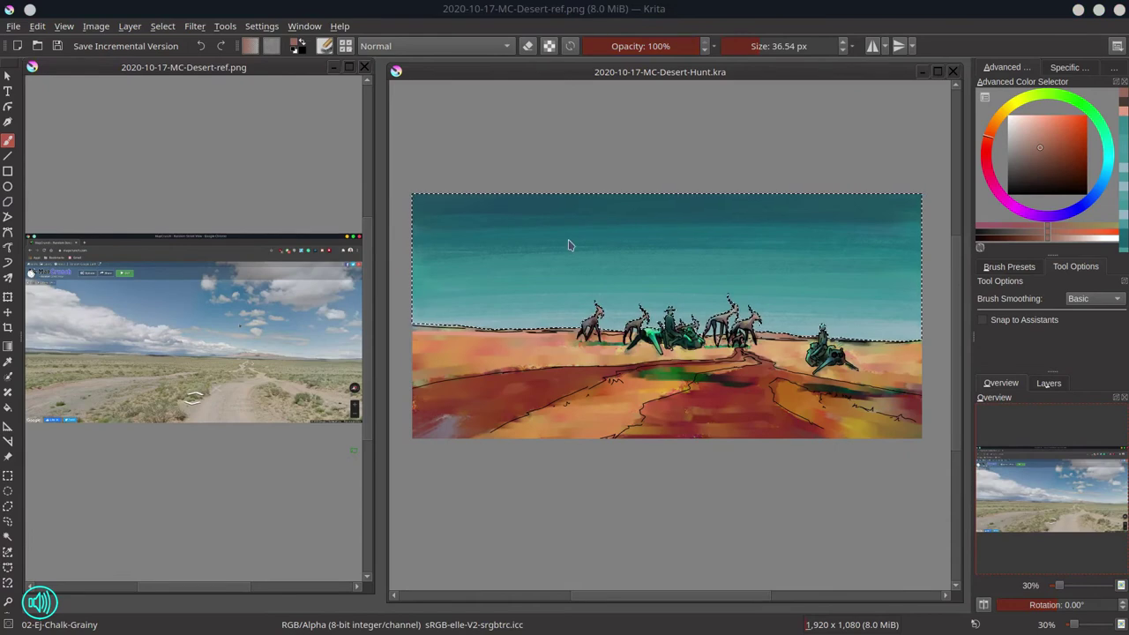
Choose a muted grey-teal and block in the cloud bank over the sky's left side with the chalk brush
{"action": "left_click", "coordinate": [1015, 157]}
{"action": "left_click", "coordinate": [1107, 157]}
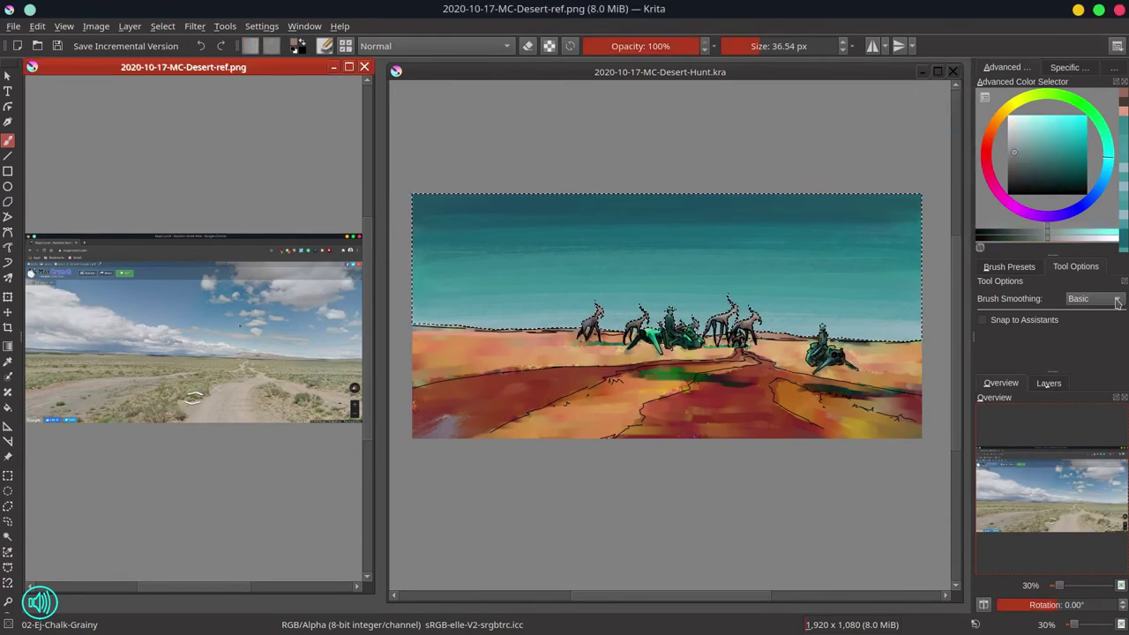
{"action": "left_click", "coordinate": [1009, 266]}
{"action": "left_click", "coordinate": [507, 301]}
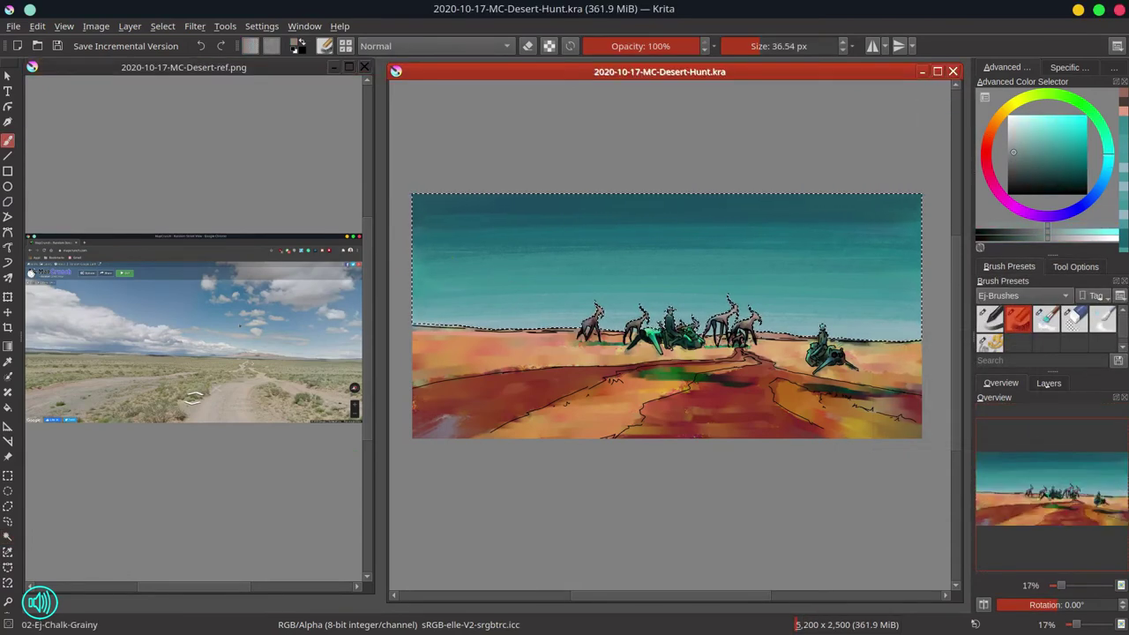
{"action": "mouse_move", "coordinate": [424, 240]}
{"action": "left_mouse_down"}
{"action": "mouse_move", "coordinate": [497, 254]}
{"action": "mouse_move", "coordinate": [485, 272]}
{"action": "mouse_move", "coordinate": [521, 263]}
{"action": "mouse_move", "coordinate": [585, 308]}
{"action": "mouse_move", "coordinate": [604, 302]}
{"action": "mouse_move", "coordinate": [494, 316]}
{"action": "mouse_move", "coordinate": [485, 312]}
{"action": "mouse_move", "coordinate": [556, 315]}
{"action": "mouse_move", "coordinate": [441, 288]}
{"action": "mouse_move", "coordinate": [526, 276]}
{"action": "left_mouse_up"}
Paint the shadowed undersides of the clouds on the right side of the sky in dark grey-teal
{"action": "left_click", "coordinate": [1029, 168]}
{"action": "mouse_move", "coordinate": [716, 260]}
{"action": "left_mouse_down"}
{"action": "mouse_move", "coordinate": [842, 214]}
{"action": "mouse_move", "coordinate": [719, 281]}
{"action": "left_mouse_up"}
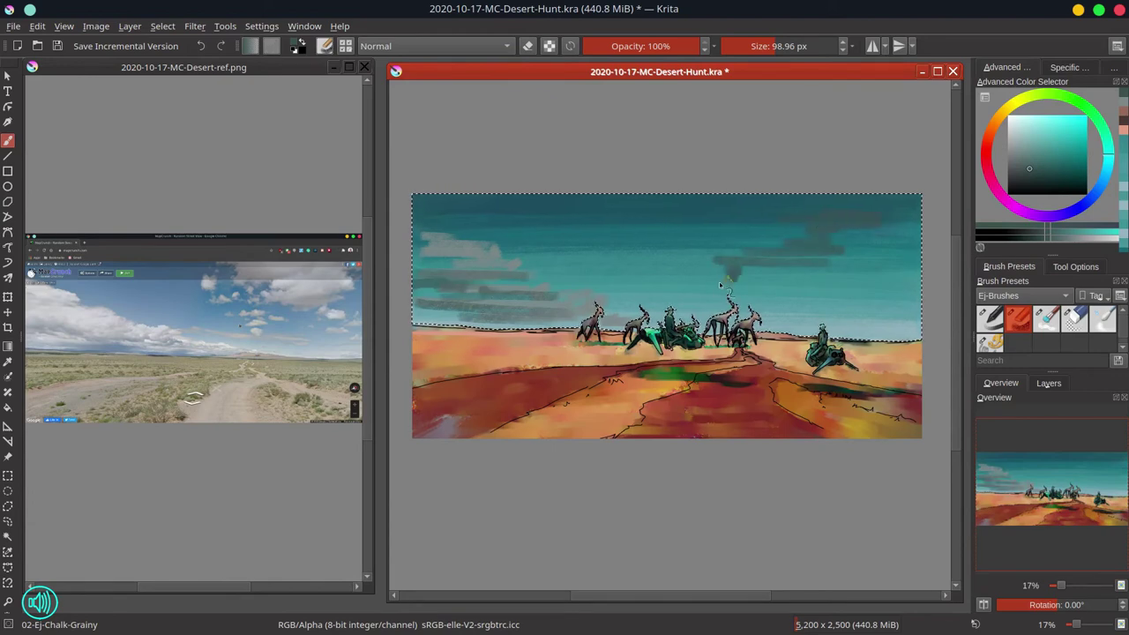
{"action": "left_click", "coordinate": [704, 244]}
{"action": "left_click", "coordinate": [711, 218]}
{"action": "mouse_move", "coordinate": [739, 206]}
{"action": "left_mouse_down"}
{"action": "mouse_move", "coordinate": [759, 228]}
{"action": "mouse_move", "coordinate": [787, 200]}
{"action": "mouse_move", "coordinate": [812, 217]}
{"action": "mouse_move", "coordinate": [848, 212]}
{"action": "left_mouse_up"}
Paint pale grey cloud tops over the dark strokes in the sky's upper right
{"action": "left_click", "coordinate": [1014, 142]}
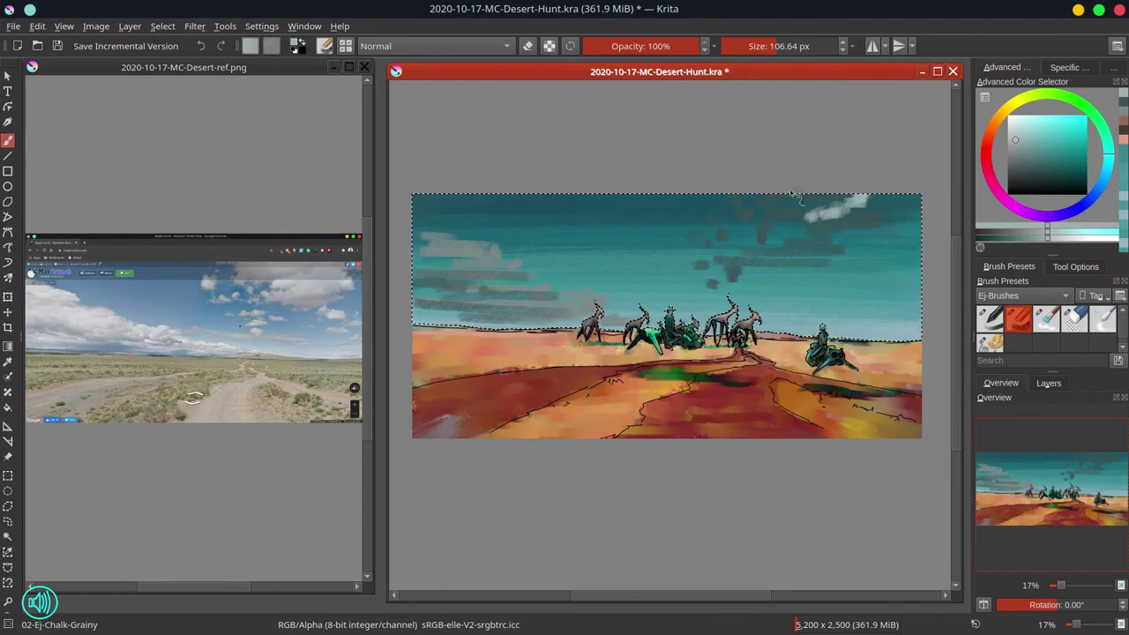
{"action": "left_click_drag", "start_coordinate": [783, 197], "coordinate": [820, 205]}
{"action": "mouse_move", "coordinate": [771, 258]}
{"action": "left_mouse_down"}
{"action": "mouse_move", "coordinate": [794, 236]}
{"action": "mouse_move", "coordinate": [859, 227]}
{"action": "mouse_move", "coordinate": [855, 215]}
{"action": "mouse_move", "coordinate": [879, 203]}
{"action": "mouse_move", "coordinate": [847, 201]}
{"action": "mouse_move", "coordinate": [896, 208]}
{"action": "mouse_move", "coordinate": [941, 191]}
{"action": "mouse_move", "coordinate": [832, 232]}
{"action": "mouse_move", "coordinate": [829, 203]}
{"action": "mouse_move", "coordinate": [838, 227]}
{"action": "mouse_move", "coordinate": [825, 275]}
{"action": "mouse_move", "coordinate": [807, 255]}
{"action": "mouse_move", "coordinate": [860, 279]}
{"action": "mouse_move", "coordinate": [866, 269]}
{"action": "mouse_move", "coordinate": [873, 287]}
{"action": "mouse_move", "coordinate": [891, 284]}
{"action": "mouse_move", "coordinate": [762, 221]}
{"action": "left_mouse_up"}
Brighten the left cloud bank with pale grey strokes, using a colour sampled from the painted clouds
{"action": "left_click_drag", "start_coordinate": [475, 280], "coordinate": [484, 270]}
{"action": "left_click", "coordinate": [485, 236], "text": "ctrl"}
{"action": "mouse_move", "coordinate": [426, 227]}
{"action": "left_mouse_down"}
{"action": "mouse_move", "coordinate": [469, 245]}
{"action": "mouse_move", "coordinate": [459, 284]}
{"action": "mouse_move", "coordinate": [556, 300]}
{"action": "left_mouse_up"}
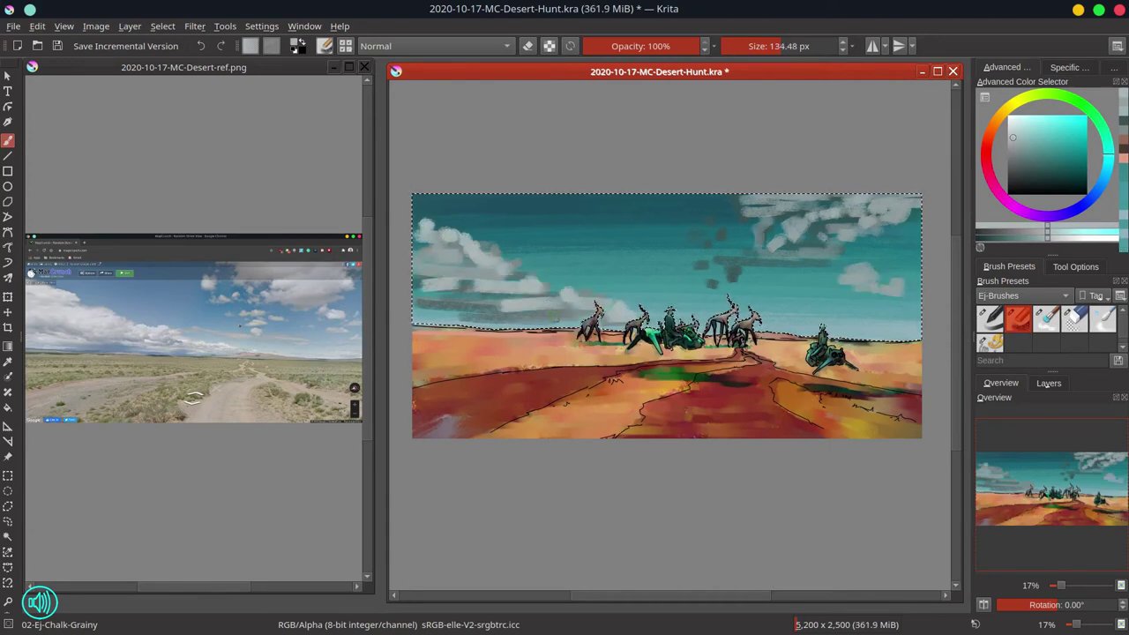
Reduce the brush size and add smaller pale puffs along the upper edge of the left cloud bank
{"action": "key", "text": "bracketleft"}
{"action": "key", "text": "bracketleft"}
{"action": "key", "text": "bracketleft"}
{"action": "key", "text": "bracketleft"}
{"action": "key", "text": "bracketleft"}
{"action": "key", "text": "bracketleft"}
{"action": "key", "text": "bracketleft"}
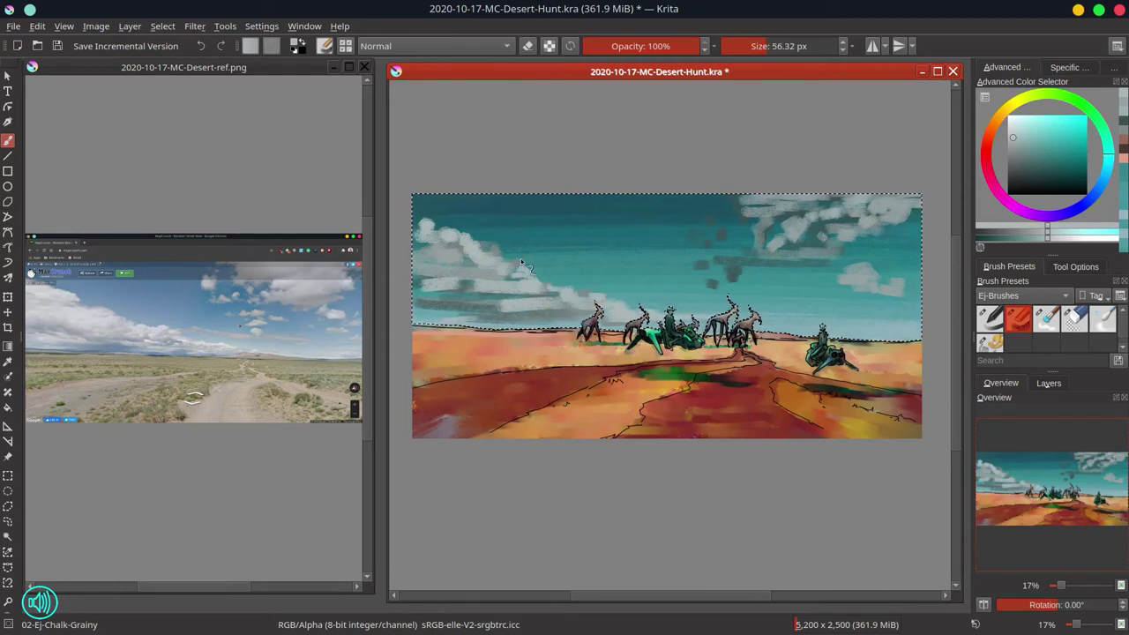
{"action": "key", "text": "bracketright"}
{"action": "left_click_drag", "start_coordinate": [421, 240], "coordinate": [418, 219]}
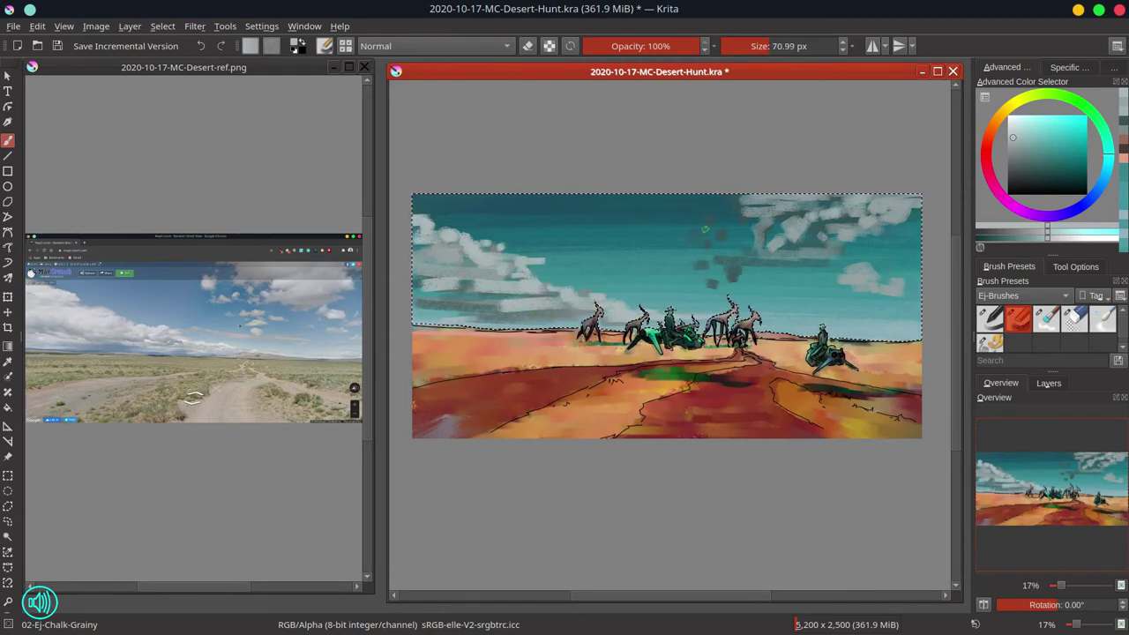
Add pale highlights to the small middle clouds and the right-hand clouds with a brush of about 72 px
{"action": "key", "text": "bracketright"}
{"action": "left_click_drag", "start_coordinate": [711, 220], "coordinate": [697, 236]}
{"action": "left_click_drag", "start_coordinate": [696, 247], "coordinate": [759, 203]}
{"action": "left_click_drag", "start_coordinate": [809, 199], "coordinate": [824, 201]}
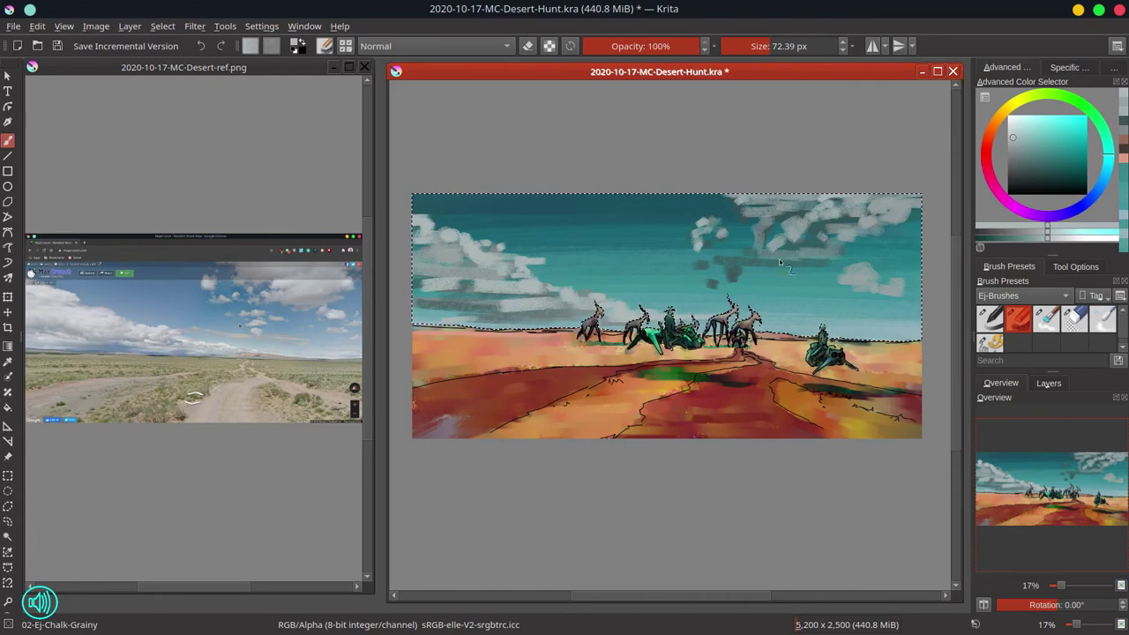
{"action": "left_click_drag", "start_coordinate": [869, 269], "coordinate": [858, 291]}
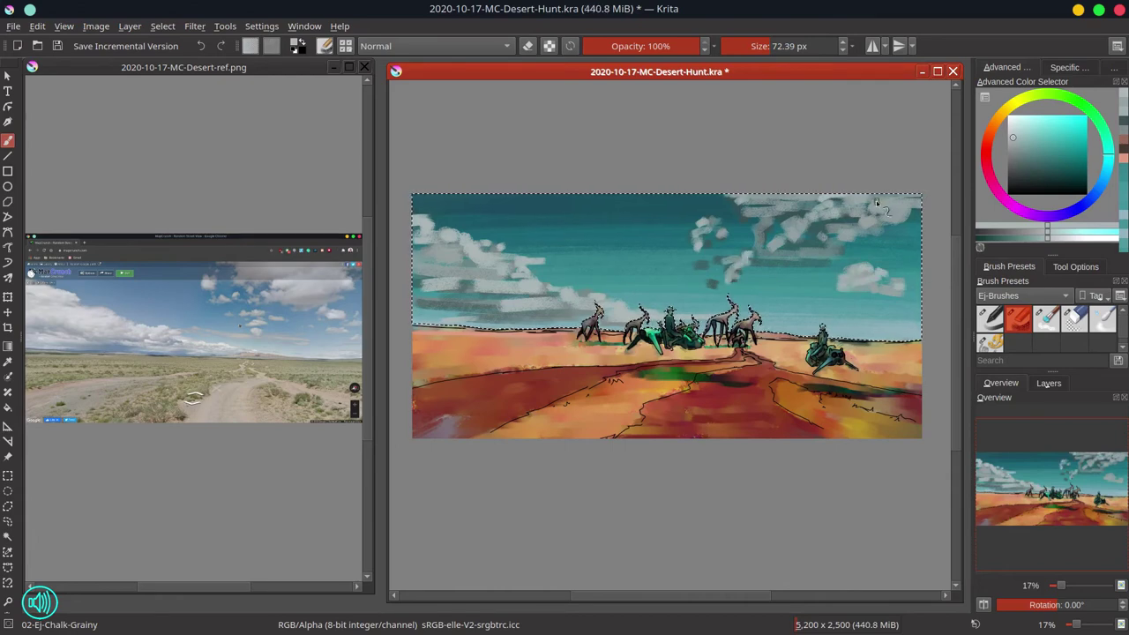
{"action": "mouse_move", "coordinate": [769, 280]}
{"action": "left_mouse_down"}
{"action": "mouse_move", "coordinate": [704, 284]}
{"action": "mouse_move", "coordinate": [737, 270]}
{"action": "left_mouse_up"}
Sample the sky's teal and soften the clouds with the 03-Ej-Blender-Textured-Soft brush at about 104 px
{"action": "left_click", "coordinate": [769, 274], "text": "ctrl"}
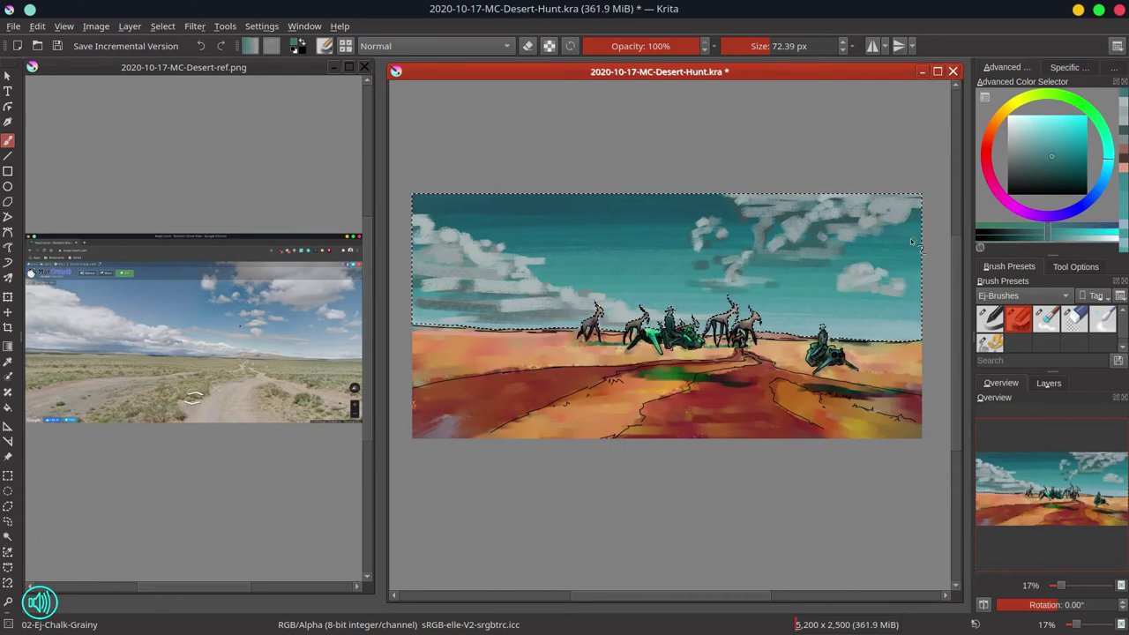
{"action": "left_click", "coordinate": [159, 25]}
{"action": "left_click", "coordinate": [156, 24]}
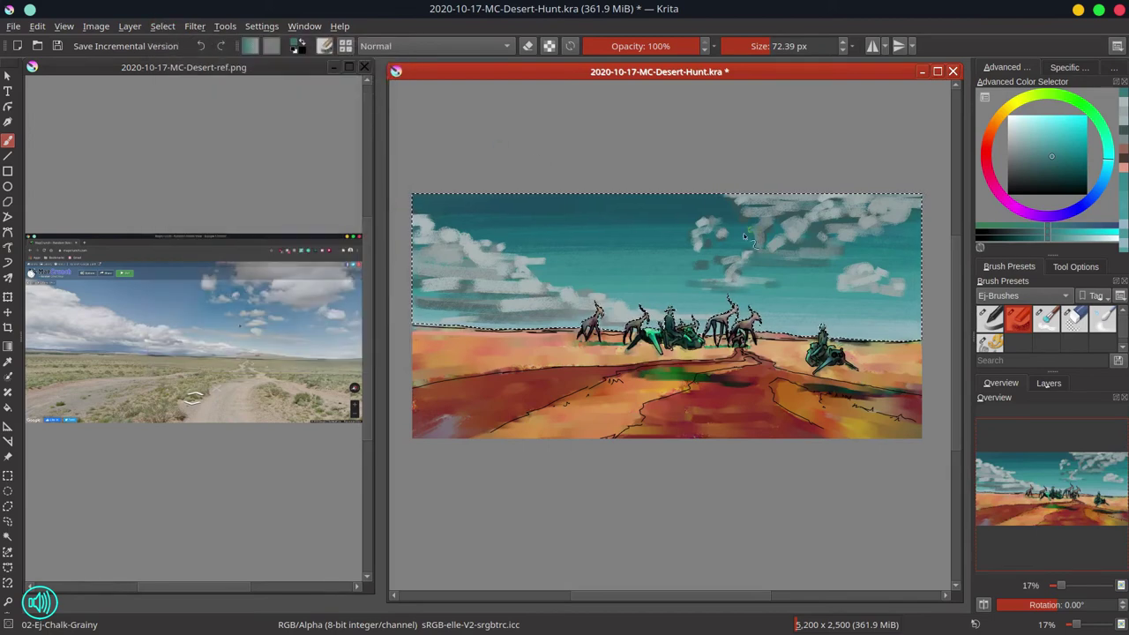
{"action": "key", "text": "slash"}
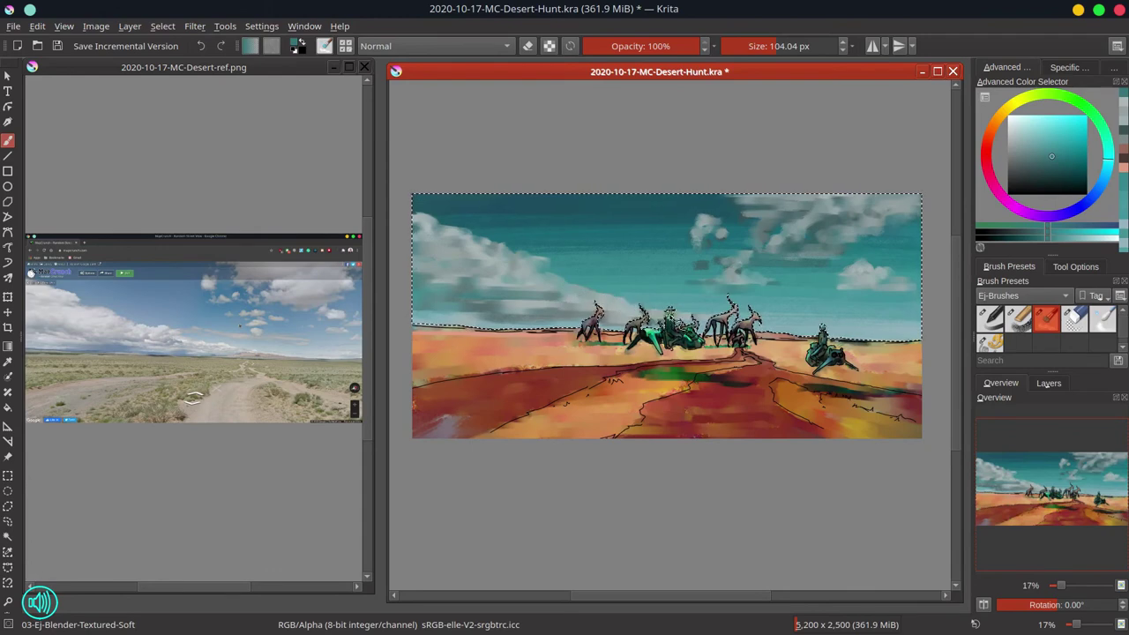
Hide the originals line-art group and clear the sky selection
{"action": "left_click", "coordinate": [1049, 383]}
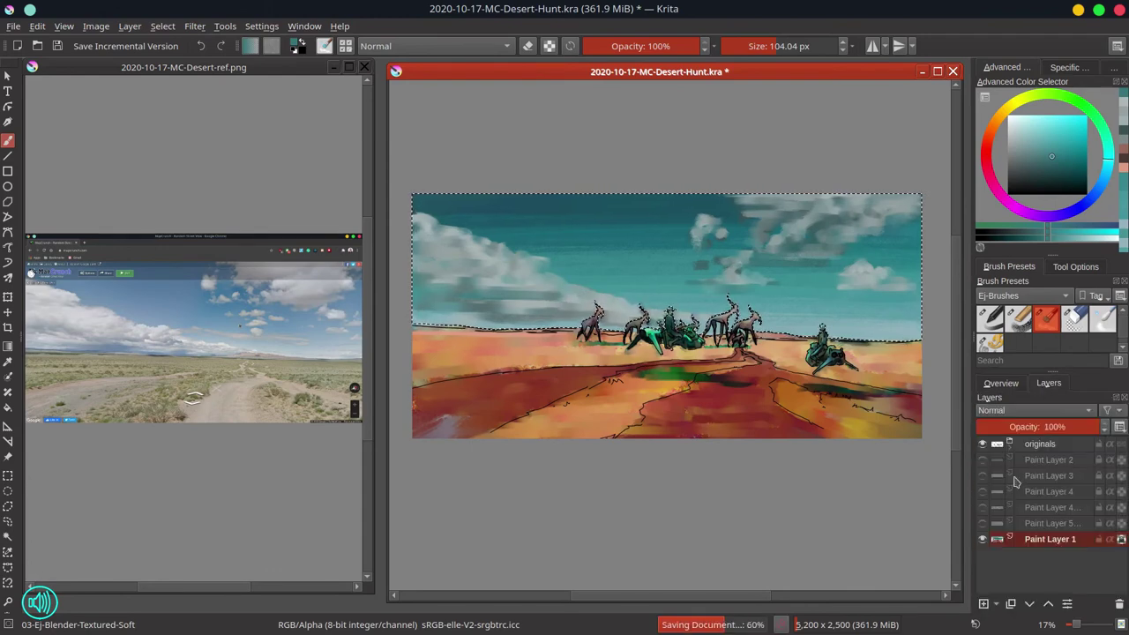
{"action": "left_click", "coordinate": [1002, 384]}
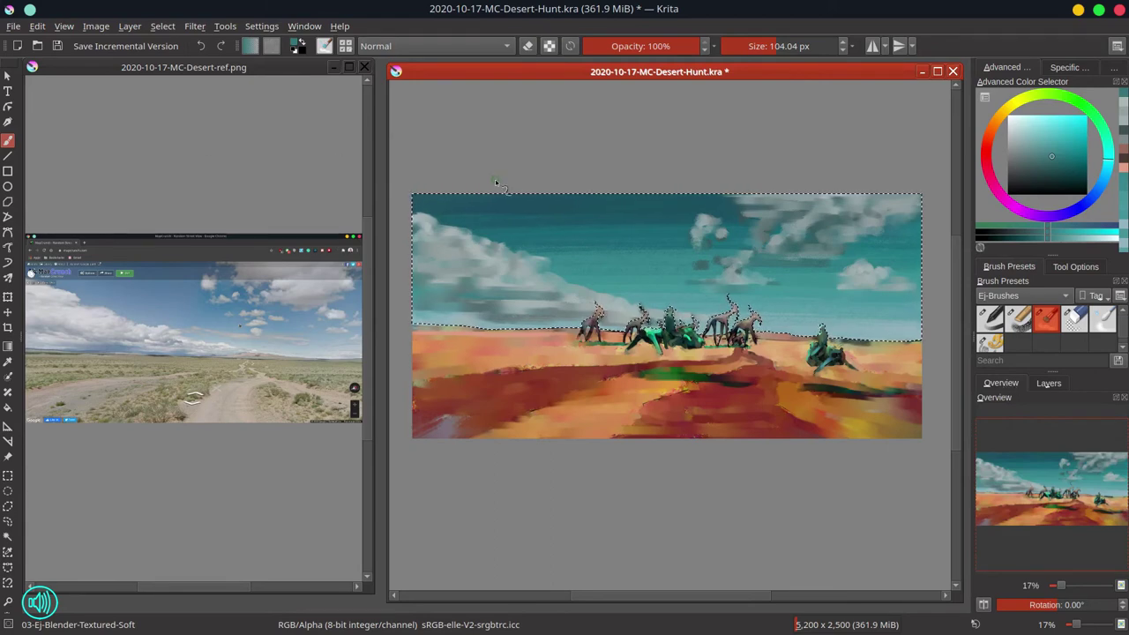
{"action": "left_click", "coordinate": [163, 26]}
{"action": "left_click", "coordinate": [177, 56]}
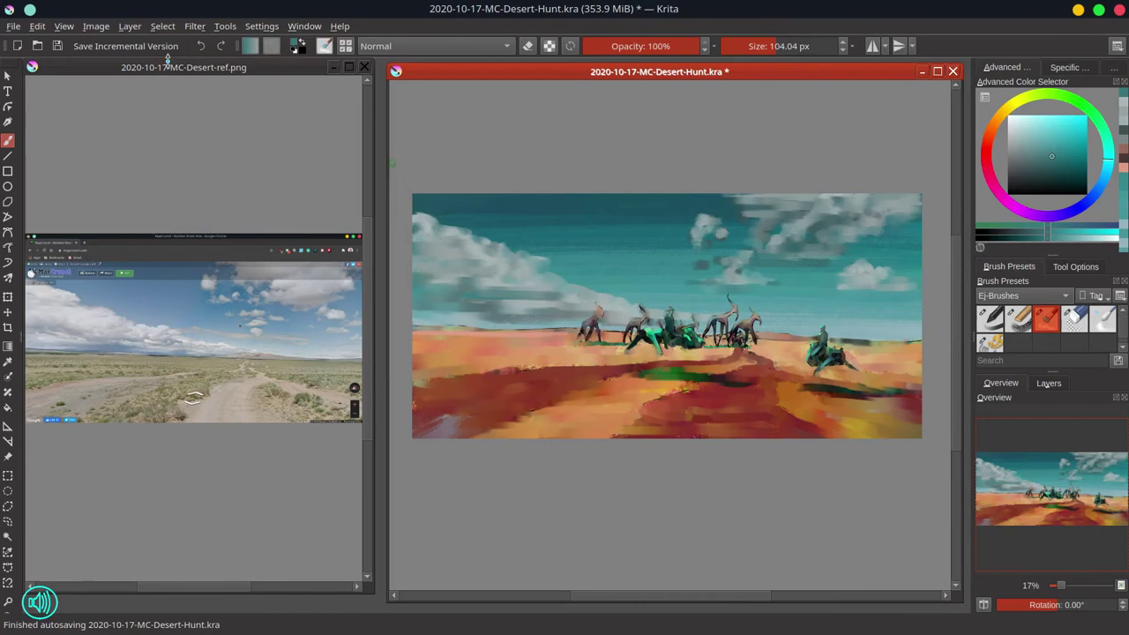
Show the two pasted cut-out layers above Paint Layer 1 and turn the originals line-art group back on
{"action": "left_click", "coordinate": [1052, 385]}
{"action": "left_click", "coordinate": [982, 538]}
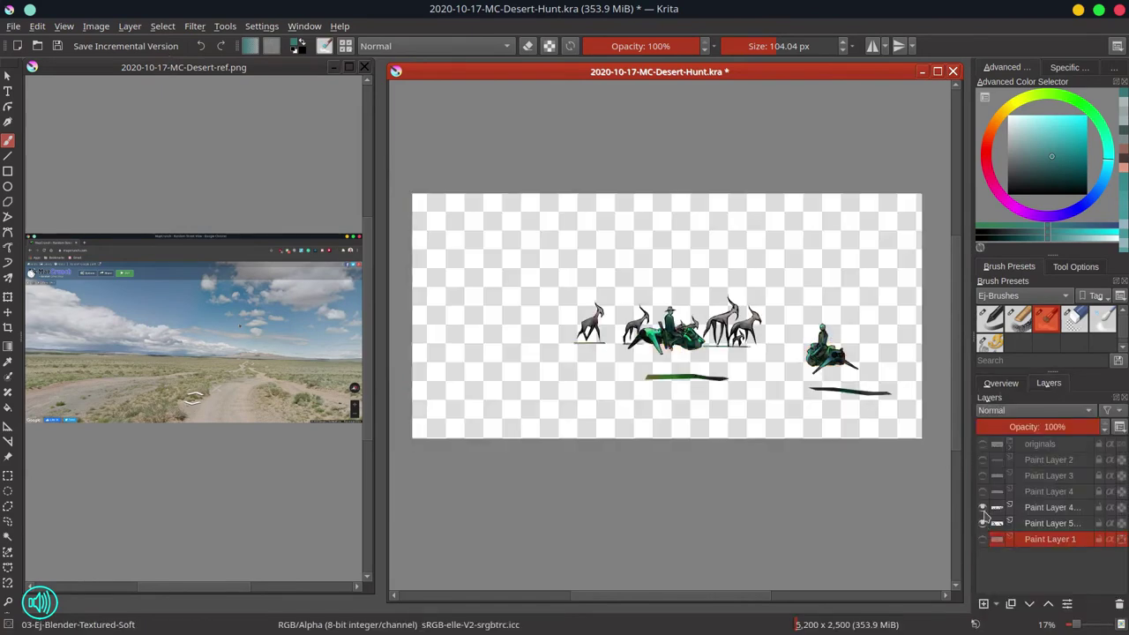
{"action": "left_click", "coordinate": [982, 539]}
{"action": "left_click", "coordinate": [982, 444]}
{"action": "scroll", "coordinate": [735, 402], "scroll_direction": "up", "scroll_amount": 4}
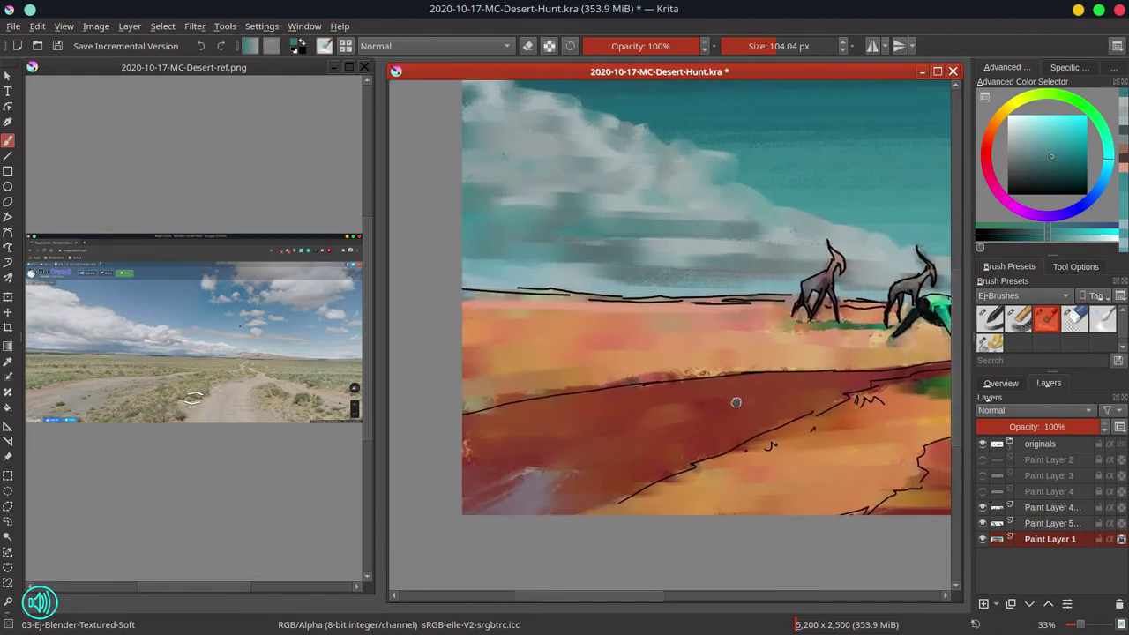
Outline a polygonal selection around the entire desert ground below the horizon on Paint Layer 1
{"action": "left_click_drag", "start_coordinate": [736, 402], "coordinate": [728, 400]}
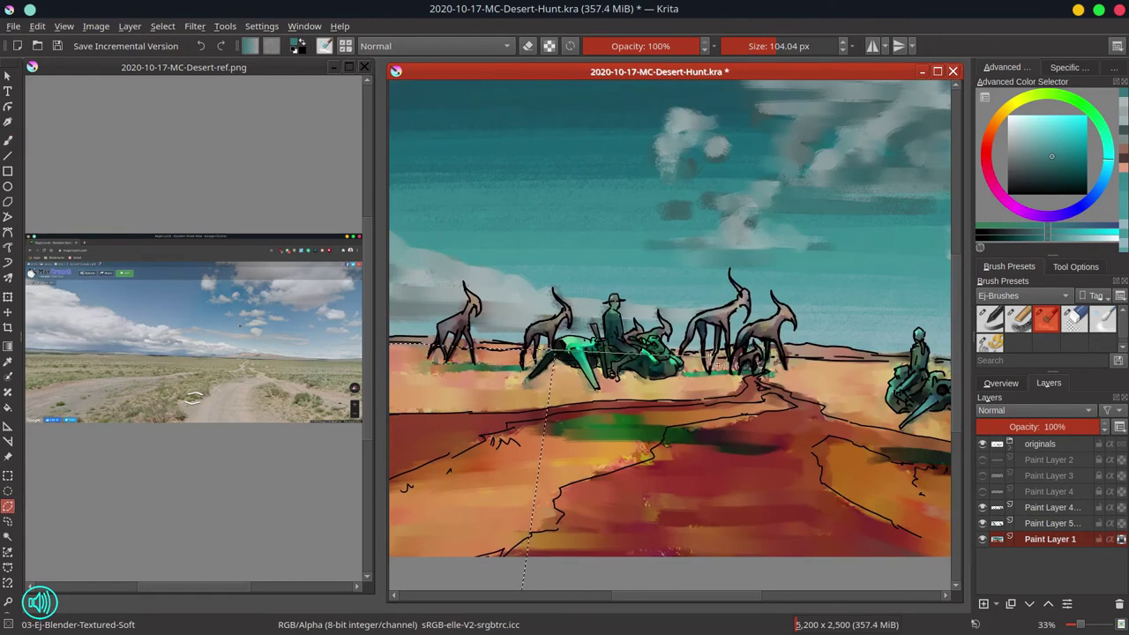
{"action": "scroll", "coordinate": [868, 364], "scroll_direction": "down", "scroll_amount": 4}
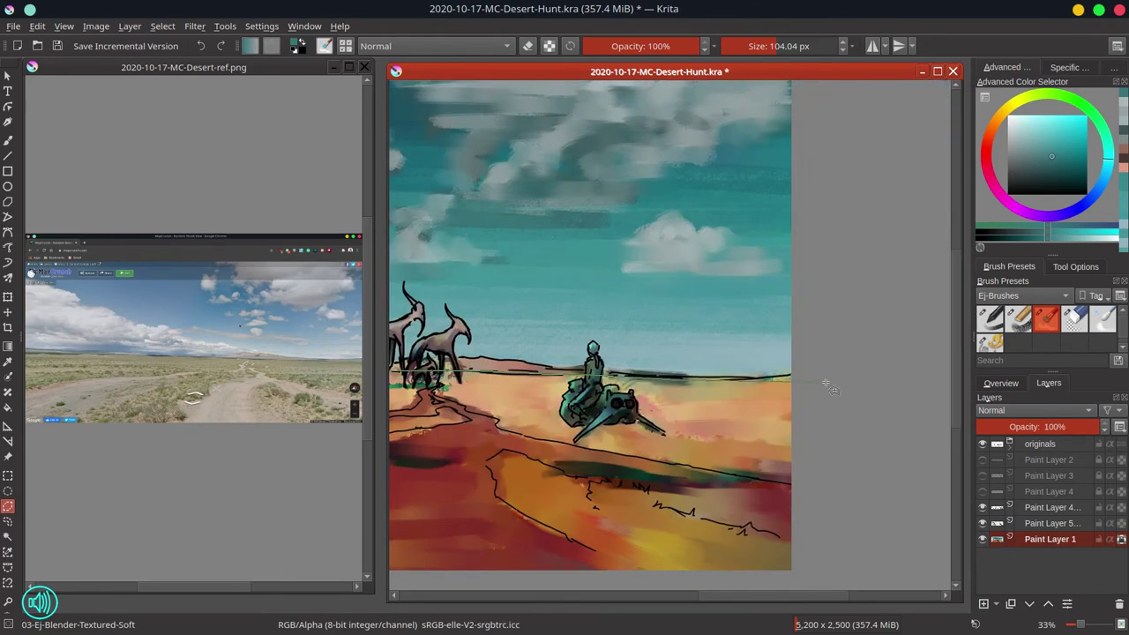
{"action": "double_click", "coordinate": [791, 488]}
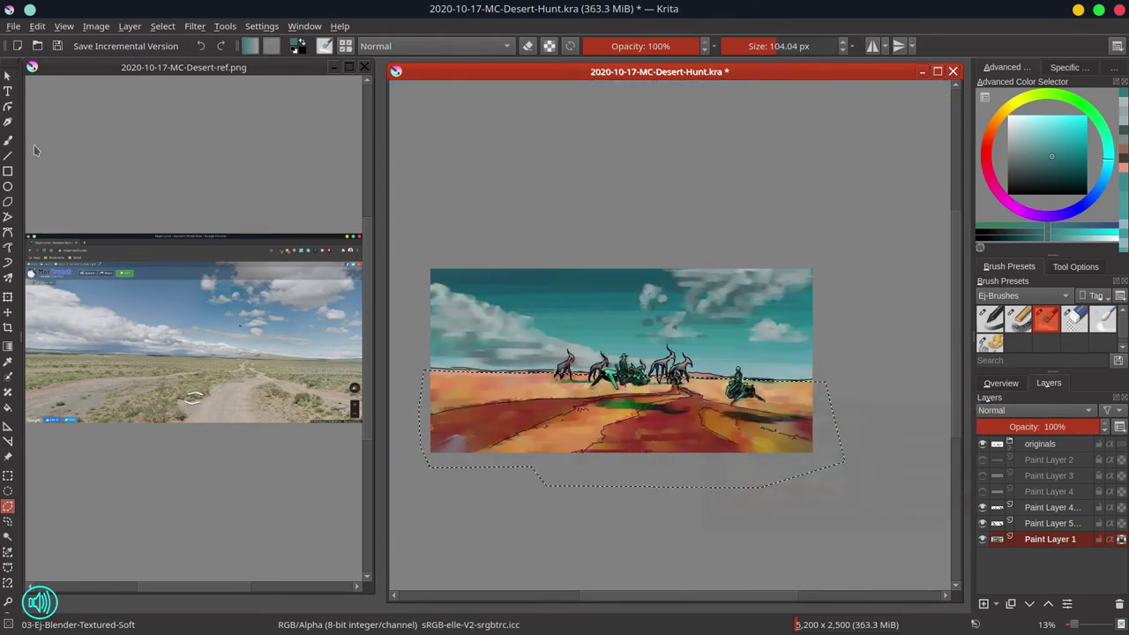
Paint a sampled peach tone along the sand below the horizon with 02-Ej-Chalk-Grainy at about 115 px and hide the originals group
{"action": "left_click", "coordinate": [537, 395], "text": "ctrl"}
{"action": "left_click", "coordinate": [1018, 319]}
{"action": "left_click_drag", "start_coordinate": [487, 373], "coordinate": [583, 371]}
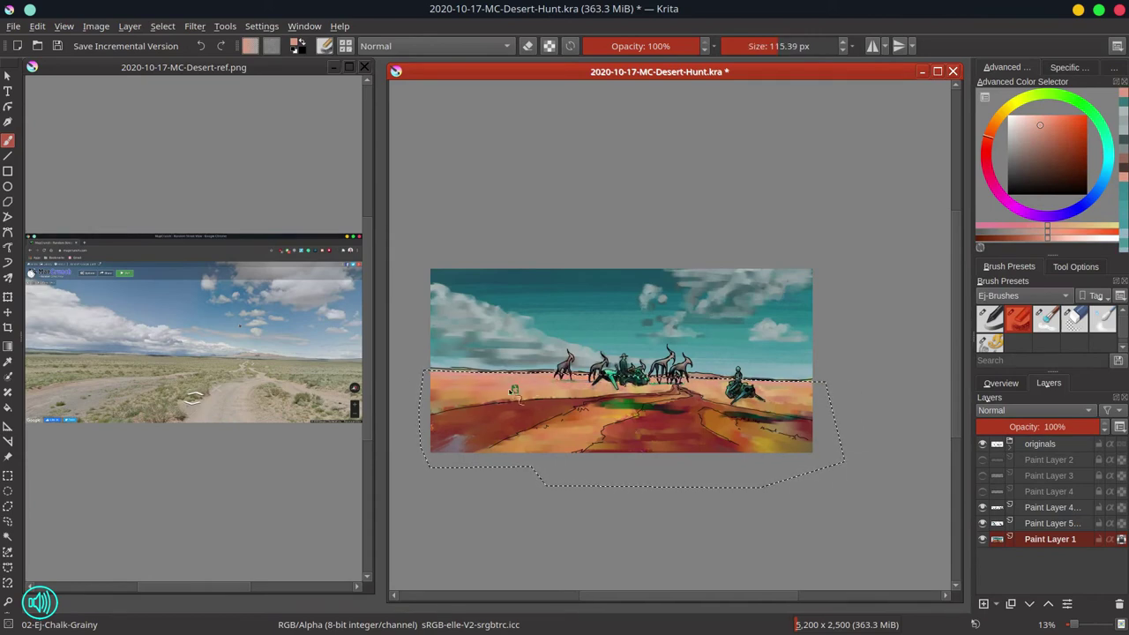
{"action": "left_click", "coordinate": [982, 443]}
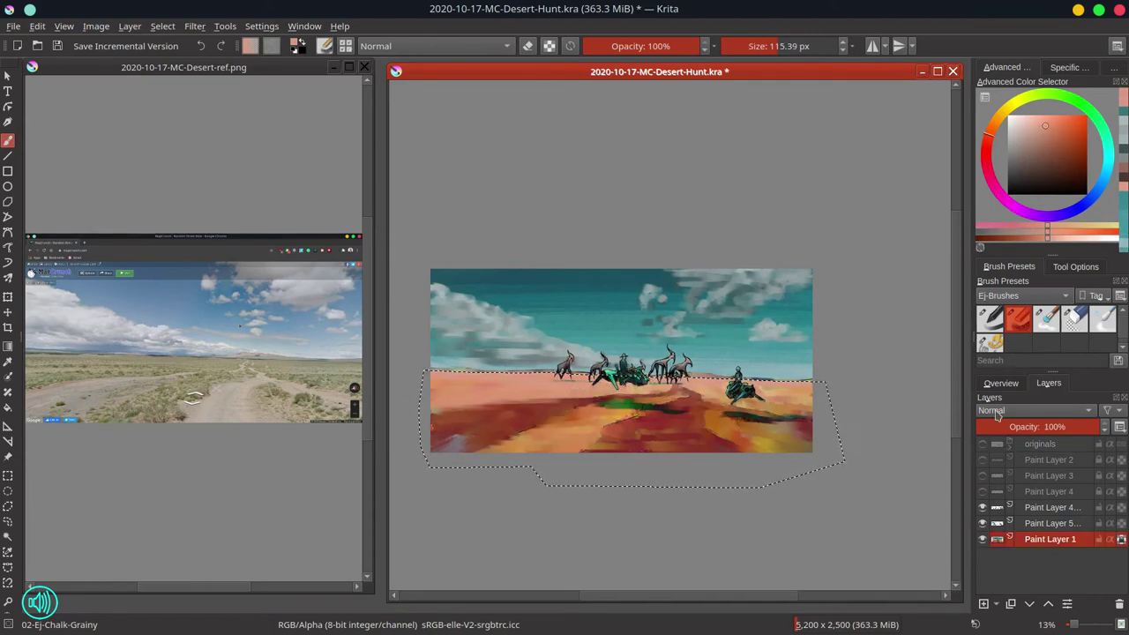
Paint sampled orange and sand tones across the ground beneath the animals and central rider with a brush of about 76 px
{"action": "left_click", "coordinate": [995, 385]}
{"action": "left_click", "coordinate": [745, 435], "text": "ctrl"}
{"action": "left_click_drag", "start_coordinate": [521, 398], "coordinate": [517, 398]}
{"action": "left_click_drag", "start_coordinate": [494, 401], "coordinate": [527, 402]}
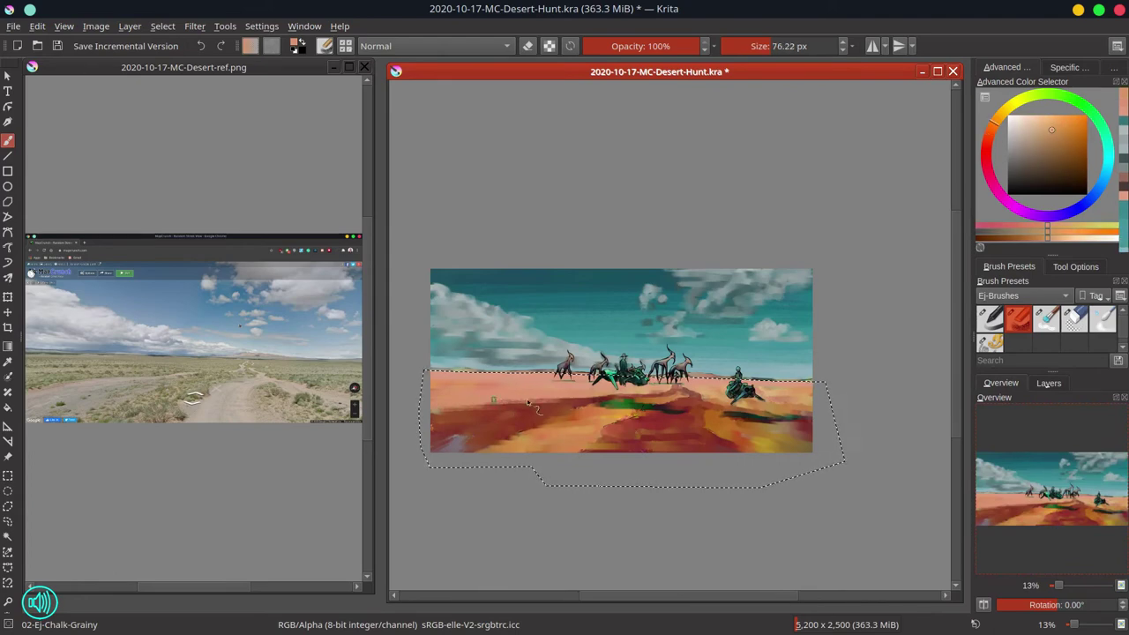
{"action": "left_click", "coordinate": [801, 394], "text": "ctrl"}
{"action": "left_click_drag", "start_coordinate": [601, 389], "coordinate": [634, 393]}
{"action": "mouse_move", "coordinate": [608, 402]}
{"action": "left_mouse_down"}
{"action": "mouse_move", "coordinate": [647, 401]}
{"action": "mouse_move", "coordinate": [683, 387]}
{"action": "mouse_move", "coordinate": [673, 379]}
{"action": "left_mouse_up"}
{"action": "left_click", "coordinate": [688, 391], "text": "ctrl"}
{"action": "mouse_move", "coordinate": [677, 396]}
{"action": "left_mouse_down"}
{"action": "mouse_move", "coordinate": [466, 414]}
{"action": "mouse_move", "coordinate": [704, 374]}
{"action": "mouse_move", "coordinate": [677, 384]}
{"action": "mouse_move", "coordinate": [706, 390]}
{"action": "left_mouse_up"}
Refine the far end of the dirt road beneath the animals with sampled sand and road colours at about 31 px
{"action": "scroll", "coordinate": [678, 403], "scroll_direction": "up", "scroll_amount": 1}
{"action": "left_click", "coordinate": [687, 377], "text": "ctrl"}
{"action": "left_click", "coordinate": [467, 400], "text": "ctrl"}
{"action": "left_click", "coordinate": [671, 375], "text": "ctrl"}
{"action": "left_click", "coordinate": [673, 377], "text": "ctrl"}
{"action": "left_click", "coordinate": [680, 385], "text": "ctrl"}
{"action": "left_click", "coordinate": [713, 392], "text": "ctrl"}
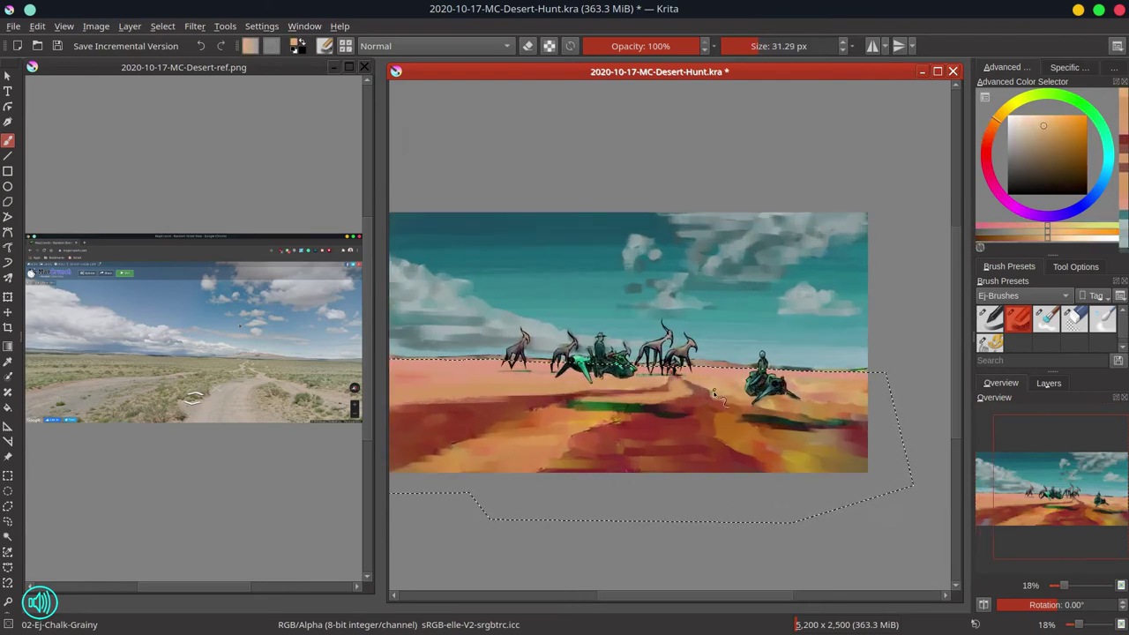
Rework the edge of the road beneath the central rider with sampled ground colours and a brush of about 38 px
{"action": "scroll", "coordinate": [744, 392], "scroll_direction": "down", "scroll_amount": 1}
{"action": "left_click", "coordinate": [554, 395], "text": "ctrl"}
{"action": "left_click_drag", "start_coordinate": [556, 395], "coordinate": [628, 397]}
{"action": "left_click", "coordinate": [658, 417], "text": "ctrl"}
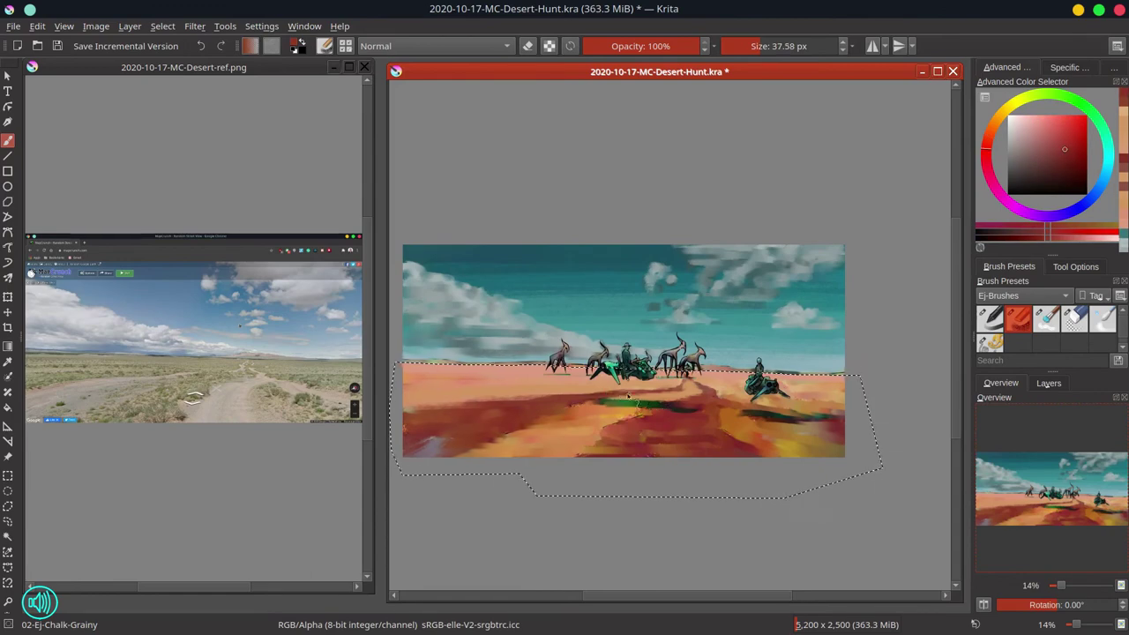
{"action": "scroll", "coordinate": [481, 414], "scroll_direction": "down", "scroll_amount": 1}
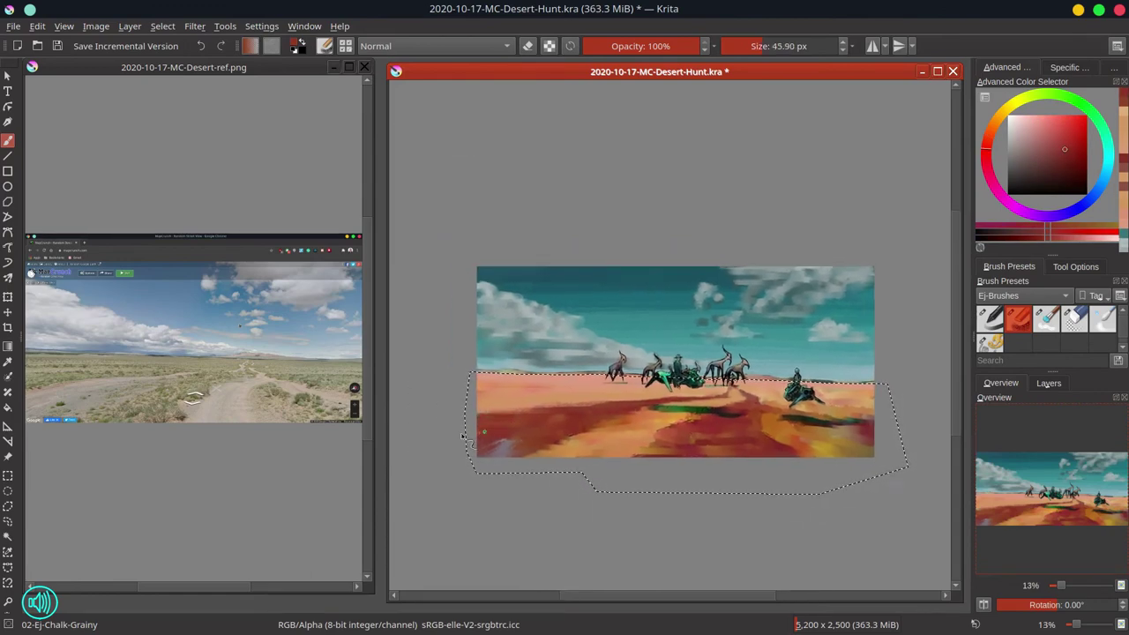
Paint sampled orange and red strokes into the foreground and left-hand ground with a brush of about 75 px
{"action": "left_click", "coordinate": [642, 425], "text": "ctrl"}
{"action": "mouse_move", "coordinate": [665, 426]}
{"action": "left_mouse_down"}
{"action": "mouse_move", "coordinate": [704, 420]}
{"action": "mouse_move", "coordinate": [675, 419]}
{"action": "mouse_move", "coordinate": [710, 418]}
{"action": "mouse_move", "coordinate": [660, 433]}
{"action": "left_mouse_up"}
{"action": "left_click", "coordinate": [668, 403], "text": "ctrl"}
{"action": "left_click", "coordinate": [702, 417], "text": "ctrl"}
{"action": "left_click", "coordinate": [651, 427], "text": "ctrl"}
{"action": "left_click", "coordinate": [699, 425], "text": "ctrl"}
{"action": "left_click", "coordinate": [638, 430], "text": "ctrl"}
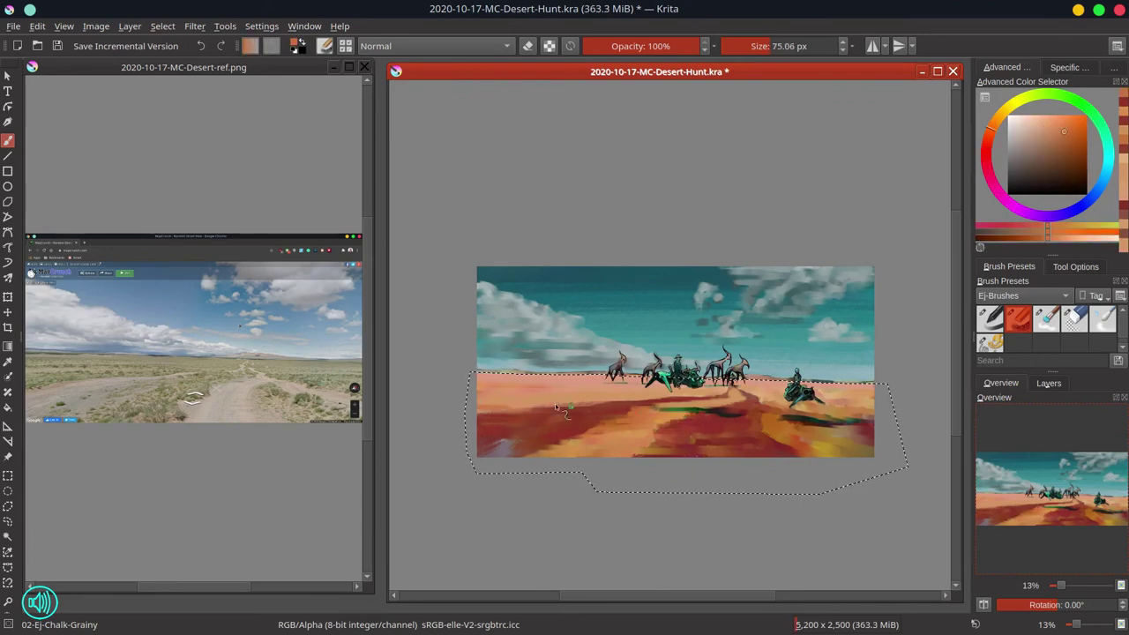
{"action": "left_click_drag", "start_coordinate": [570, 411], "coordinate": [487, 411]}
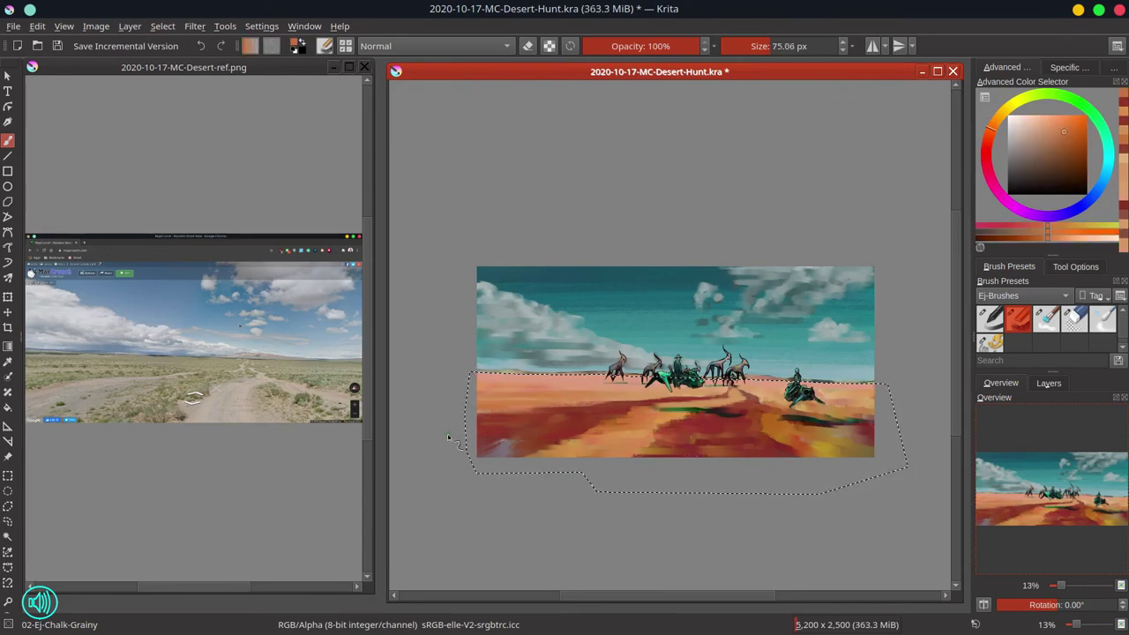
Repaint the central road and neighbouring sand with sampled reds and oranges, enlarging the brush to about 90 px
{"action": "left_click", "coordinate": [645, 410], "text": "ctrl"}
{"action": "left_click_drag", "start_coordinate": [647, 413], "coordinate": [660, 423]}
{"action": "left_click", "coordinate": [665, 432], "text": "ctrl"}
{"action": "left_click", "coordinate": [664, 426], "text": "ctrl"}
{"action": "left_click_drag", "start_coordinate": [765, 420], "coordinate": [820, 424]}
{"action": "left_click", "coordinate": [717, 418], "text": "ctrl"}
{"action": "left_click", "coordinate": [714, 402], "text": "ctrl"}
{"action": "left_click_drag", "start_coordinate": [742, 414], "coordinate": [687, 413]}
{"action": "left_click", "coordinate": [705, 418], "text": "ctrl"}
{"action": "left_click", "coordinate": [668, 410], "text": "ctrl"}
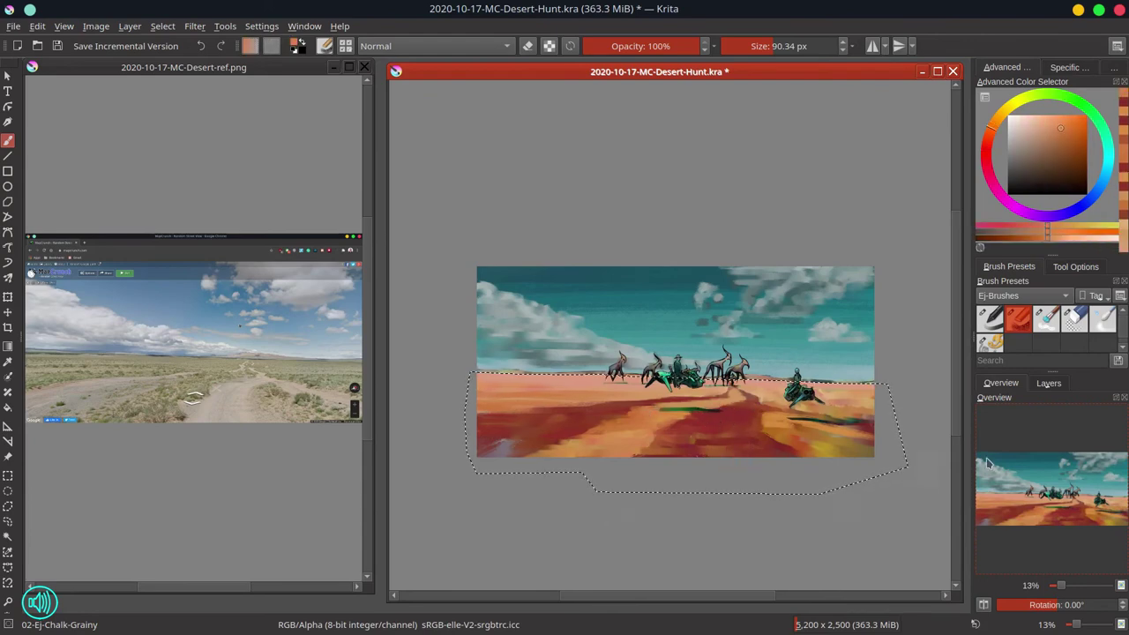
Extend the dark red road branch towards the painting's right edge and show the originals line-art group
{"action": "left_click", "coordinate": [737, 411], "text": "ctrl"}
{"action": "left_click_drag", "start_coordinate": [755, 405], "coordinate": [741, 414]}
{"action": "left_click_drag", "start_coordinate": [748, 412], "coordinate": [850, 426]}
{"action": "left_click", "coordinate": [1049, 383]}
{"action": "left_click", "coordinate": [982, 523]}
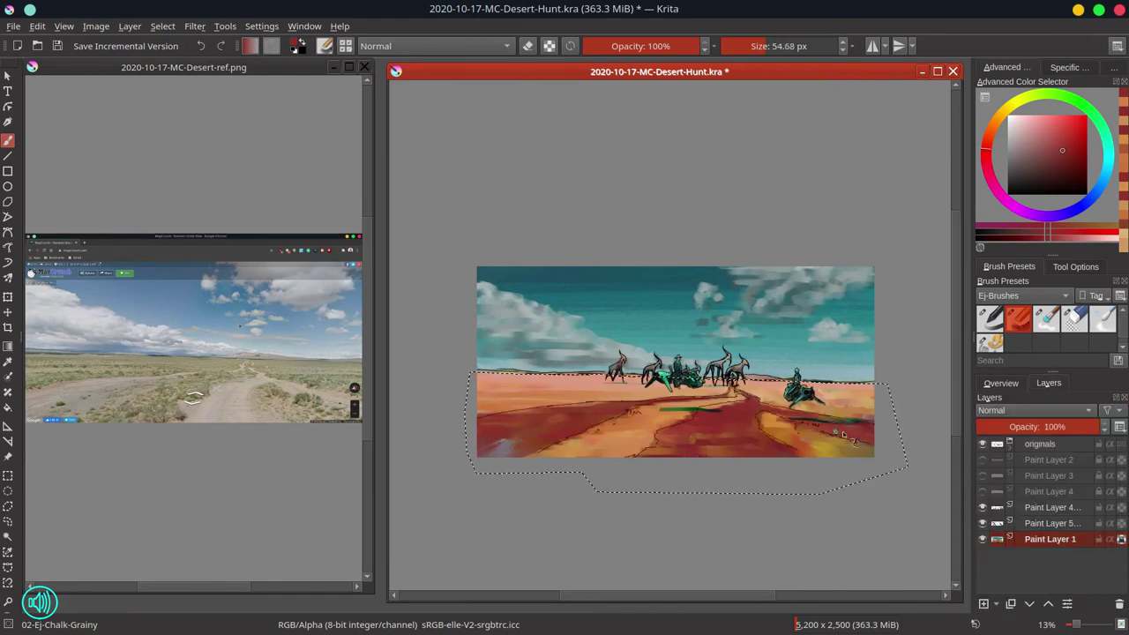
Fill the sand around the right-hand road branch with sampled oranges at about 55 px and hide the originals group again
{"action": "left_click", "coordinate": [828, 437], "text": "ctrl"}
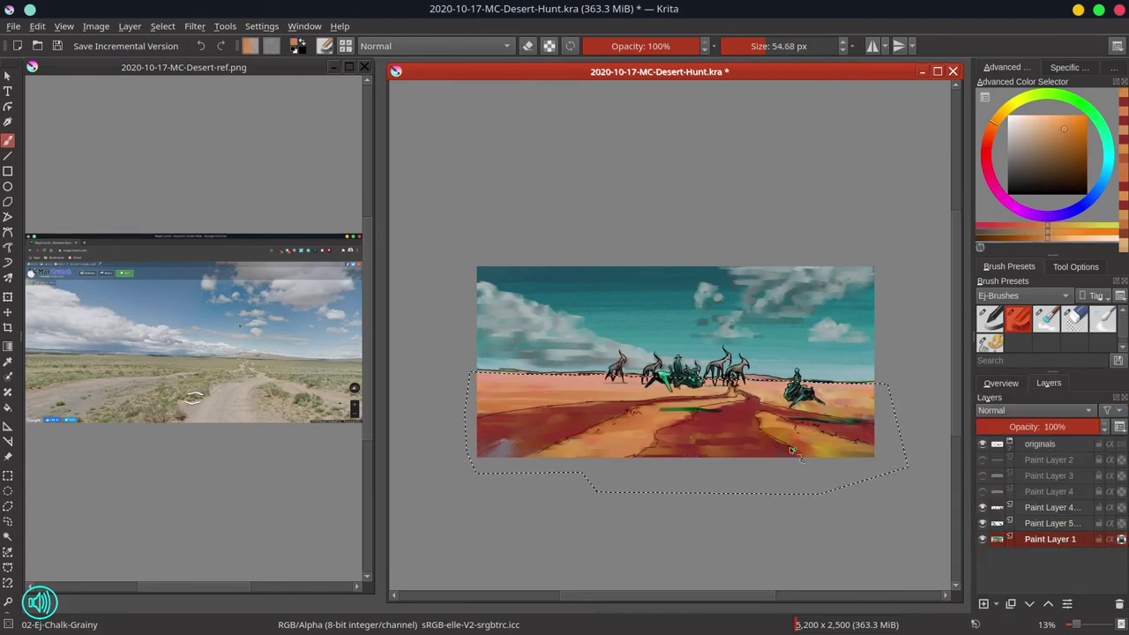
{"action": "left_click", "coordinate": [872, 422], "text": "ctrl"}
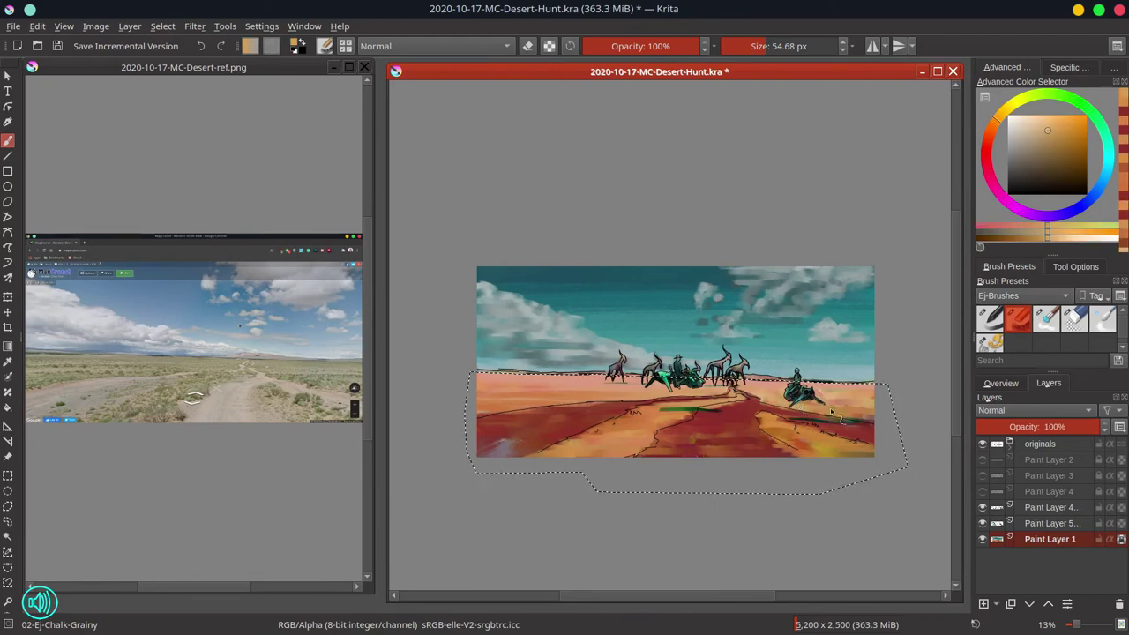
{"action": "left_click_drag", "start_coordinate": [831, 411], "coordinate": [858, 420]}
{"action": "left_click", "coordinate": [983, 444]}
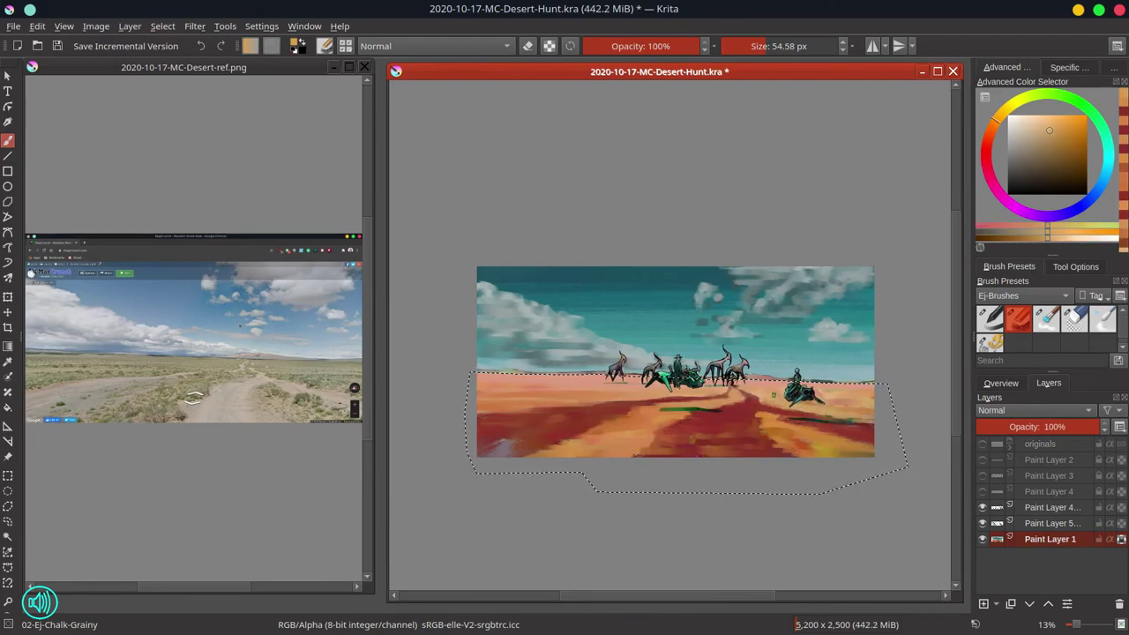
Touch up the sand near the right-hand rider and the foreground with sampled tones at about 66 px, and clear the ground selection
{"action": "left_click_drag", "start_coordinate": [775, 395], "coordinate": [785, 399]}
{"action": "left_click", "coordinate": [801, 400], "text": "ctrl"}
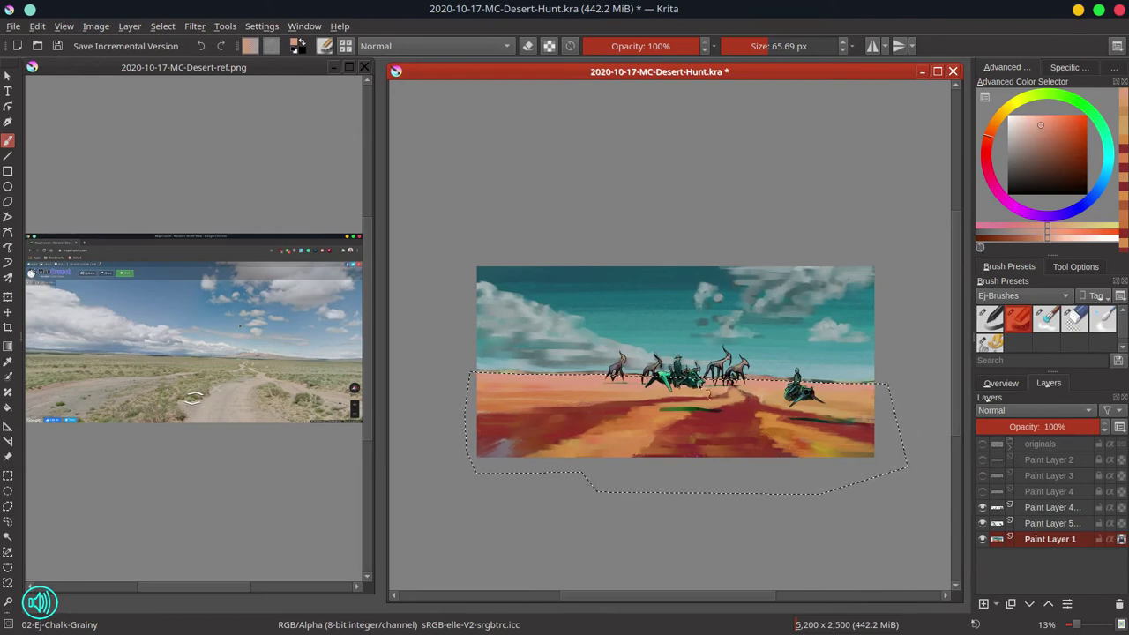
{"action": "left_click", "coordinate": [529, 451], "text": "ctrl"}
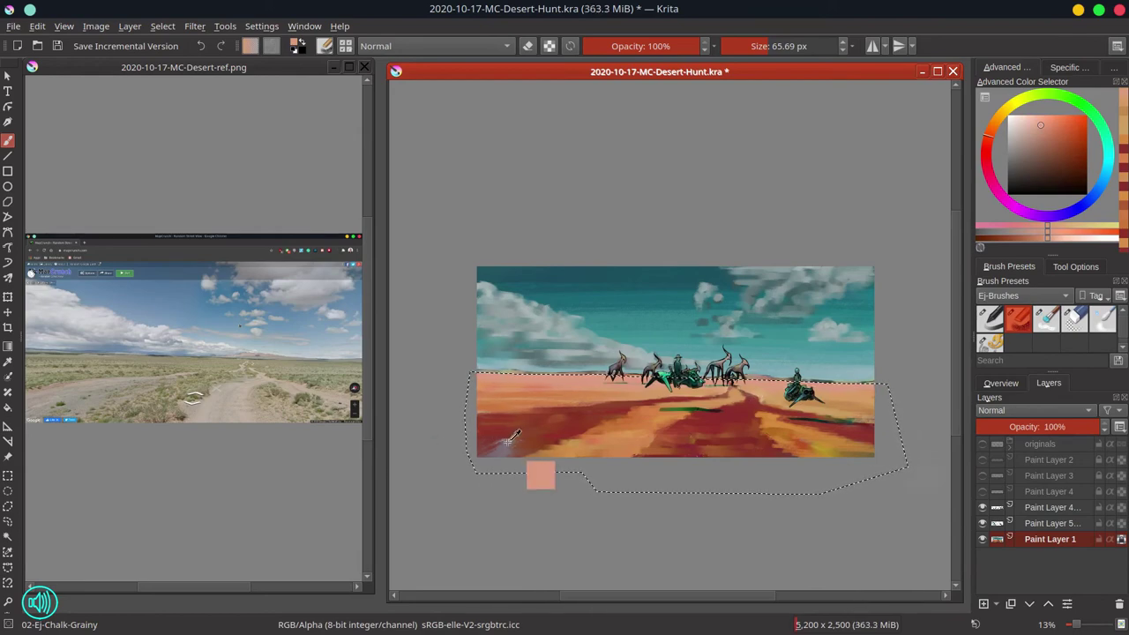
{"action": "left_click", "coordinate": [1014, 386]}
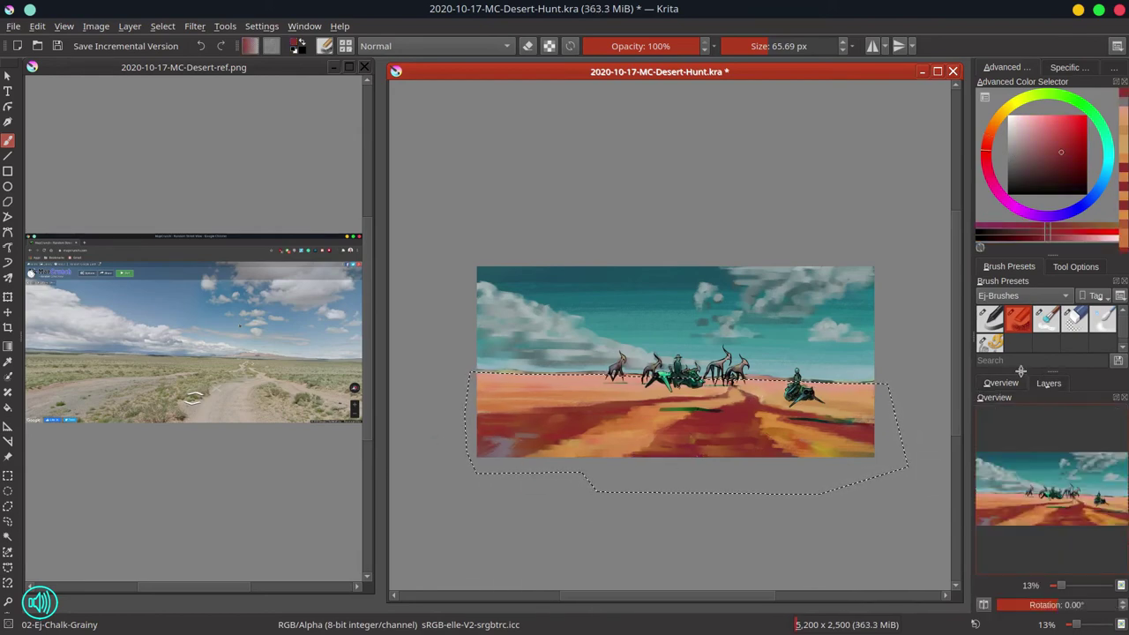
{"action": "left_click", "coordinate": [834, 448], "text": "ctrl"}
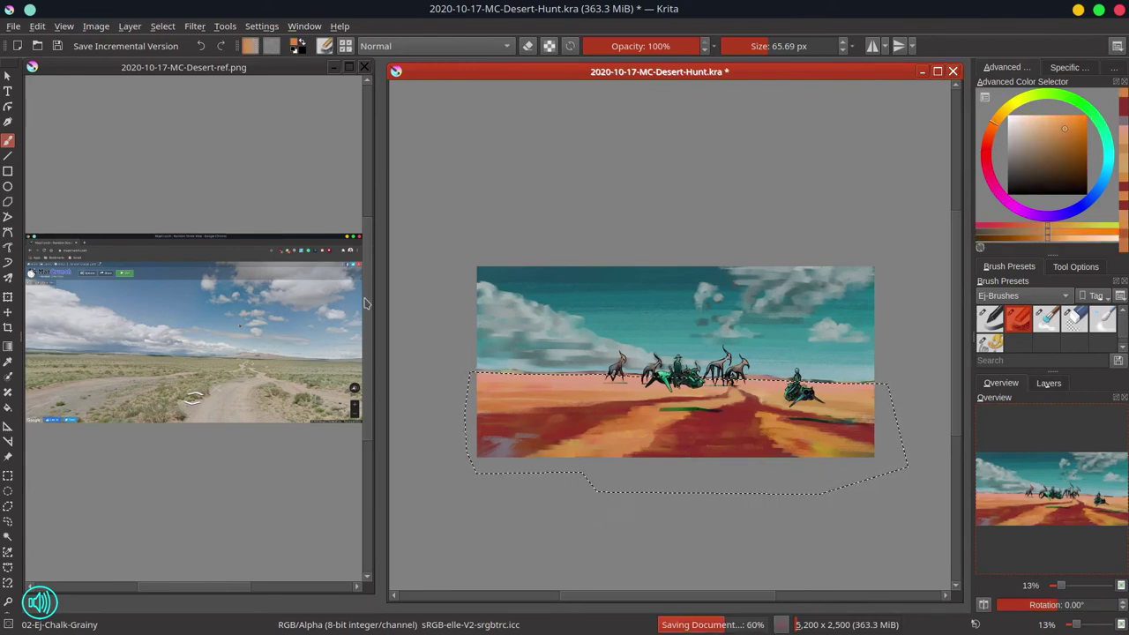
{"action": "left_click", "coordinate": [162, 25]}
{"action": "left_click", "coordinate": [172, 59]}
Toggle the visibility of the two cut-out figure layers to compare them with the figure remnants painted on Paint Layer 1
{"action": "left_click", "coordinate": [1049, 383]}
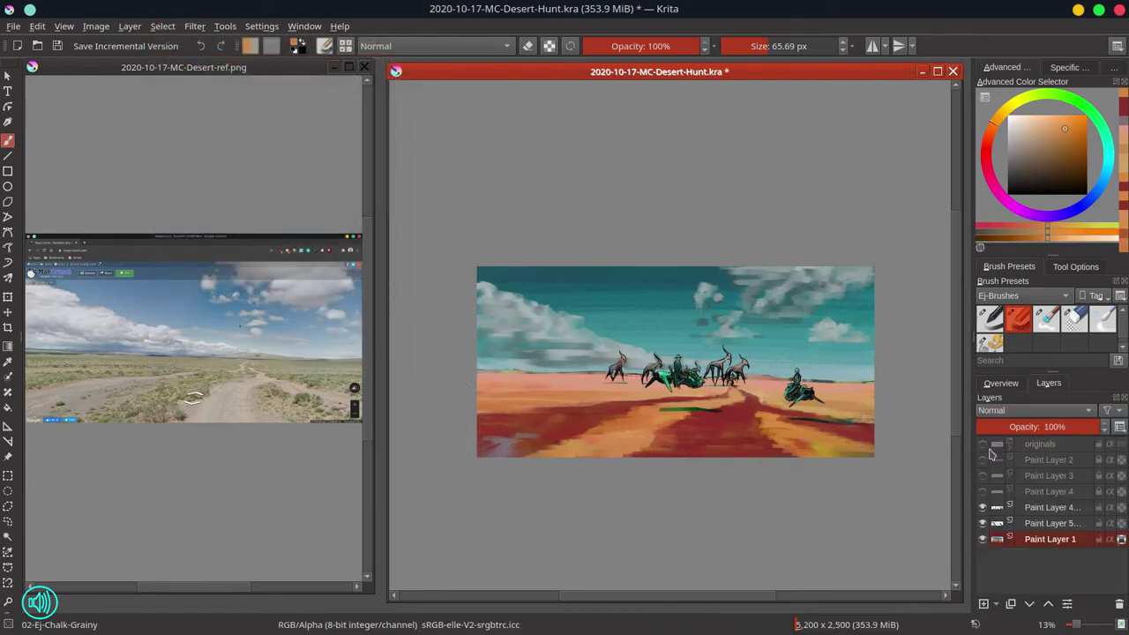
{"action": "left_click", "coordinate": [982, 508]}
{"action": "left_click", "coordinate": [982, 508]}
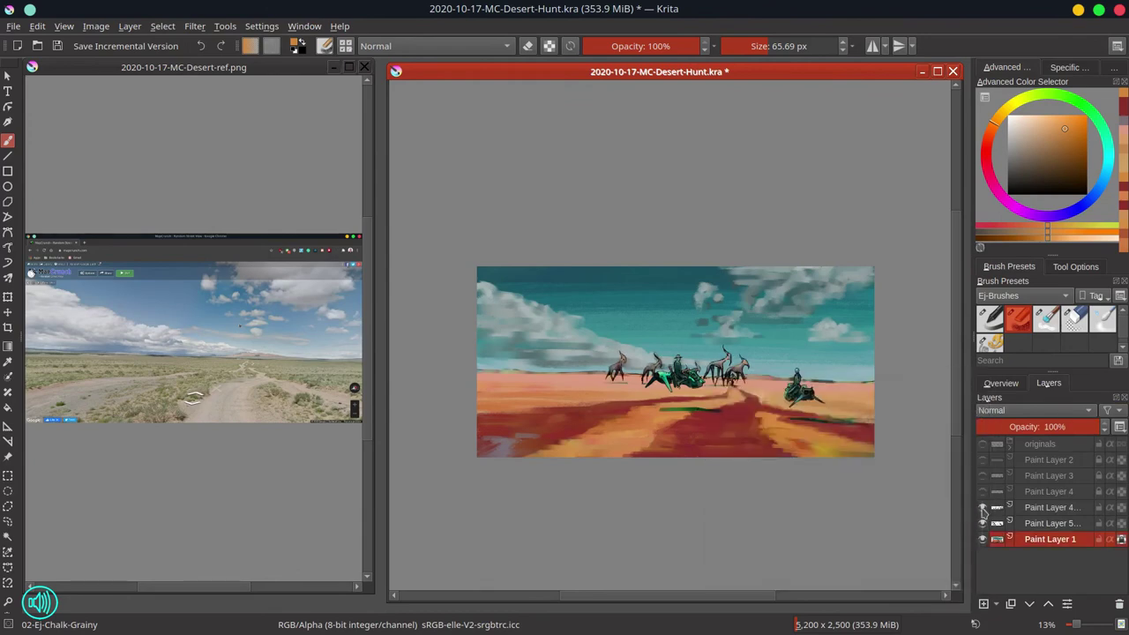
{"action": "left_click", "coordinate": [983, 508]}
{"action": "left_click", "coordinate": [982, 508]}
{"action": "left_click", "coordinate": [983, 508]}
{"action": "left_click", "coordinate": [983, 508]}
{"action": "left_click", "coordinate": [982, 509]}
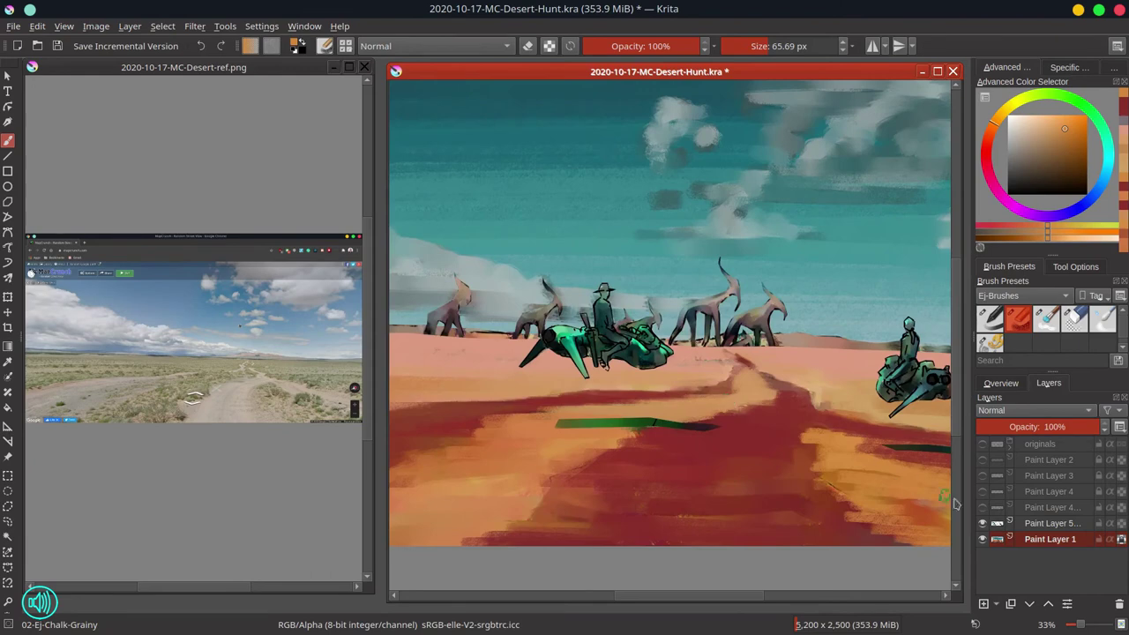
{"action": "left_click", "coordinate": [983, 507]}
{"action": "left_click", "coordinate": [983, 507]}
{"action": "left_click", "coordinate": [982, 508]}
{"action": "left_click", "coordinate": [983, 507]}
{"action": "left_click", "coordinate": [983, 507]}
{"action": "left_click", "coordinate": [983, 507]}
{"action": "left_click", "coordinate": [982, 523]}
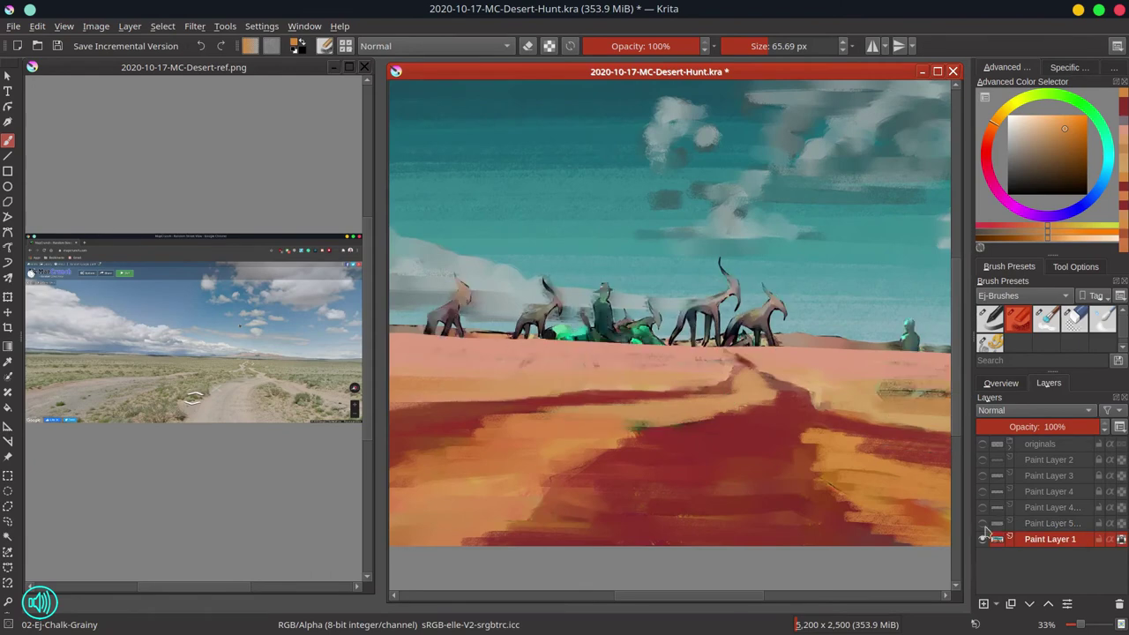
{"action": "left_click", "coordinate": [983, 523]}
{"action": "left_click", "coordinate": [983, 508]}
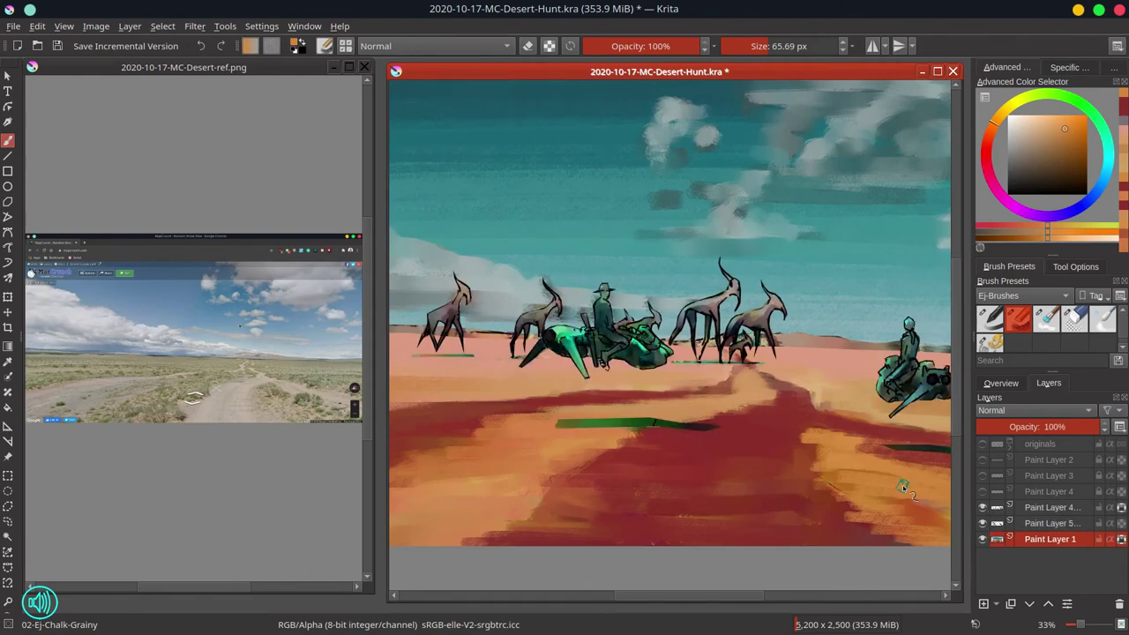
Restore the ground selection and invert it to select the area above the horizon
{"action": "left_click", "coordinate": [164, 28]}
{"action": "left_click", "coordinate": [178, 81]}
{"action": "left_click", "coordinate": [164, 27]}
{"action": "left_click", "coordinate": [181, 101]}
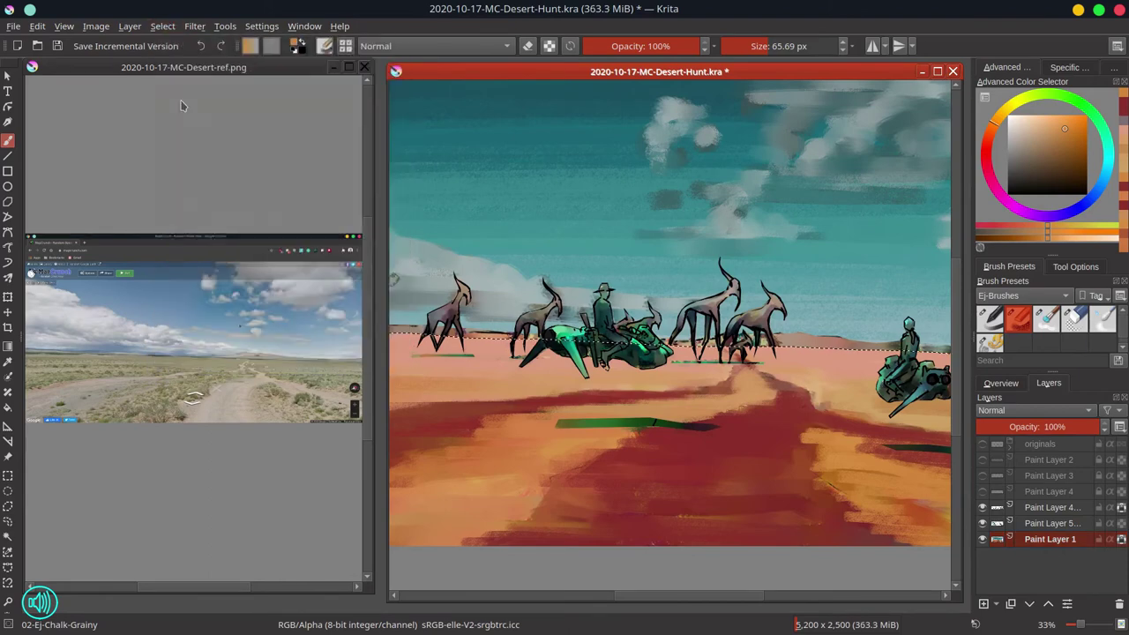
Paint low reddish-brown hills along the horizon behind the animals with 02-Ej-Chalk-Grainy at about 26 px
{"action": "left_click", "coordinate": [1020, 320]}
{"action": "mouse_move", "coordinate": [415, 337]}
{"action": "left_mouse_down"}
{"action": "mouse_move", "coordinate": [518, 368]}
{"action": "mouse_move", "coordinate": [602, 365]}
{"action": "mouse_move", "coordinate": [405, 345]}
{"action": "left_mouse_up"}
{"action": "left_click", "coordinate": [599, 365], "text": "ctrl"}
{"action": "left_click_drag", "start_coordinate": [411, 360], "coordinate": [536, 363]}
{"action": "mouse_move", "coordinate": [617, 365]}
{"action": "left_mouse_down"}
{"action": "mouse_move", "coordinate": [869, 379]}
{"action": "mouse_move", "coordinate": [926, 370]}
{"action": "left_mouse_up"}
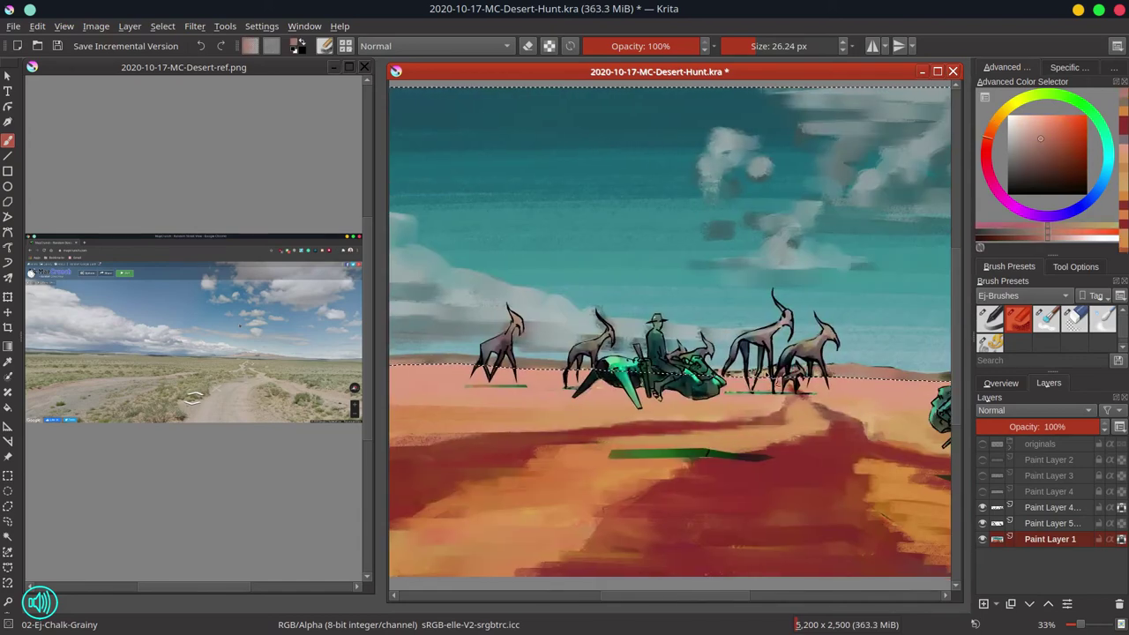
{"action": "left_click", "coordinate": [769, 378], "text": "ctrl"}
{"action": "mouse_move", "coordinate": [769, 379]}
{"action": "left_mouse_down"}
{"action": "mouse_move", "coordinate": [798, 381]}
{"action": "mouse_move", "coordinate": [628, 386]}
{"action": "mouse_move", "coordinate": [728, 372]}
{"action": "left_mouse_up"}
Continue the distant hills along the horizon to the right of the animals and behind the right-hand rider using sampled browns
{"action": "left_click", "coordinate": [1001, 383]}
{"action": "left_click", "coordinate": [847, 384], "text": "ctrl"}
{"action": "mouse_move", "coordinate": [836, 387]}
{"action": "left_mouse_down"}
{"action": "mouse_move", "coordinate": [922, 390]}
{"action": "mouse_move", "coordinate": [704, 396]}
{"action": "left_mouse_up"}
{"action": "left_click", "coordinate": [576, 380], "text": "ctrl"}
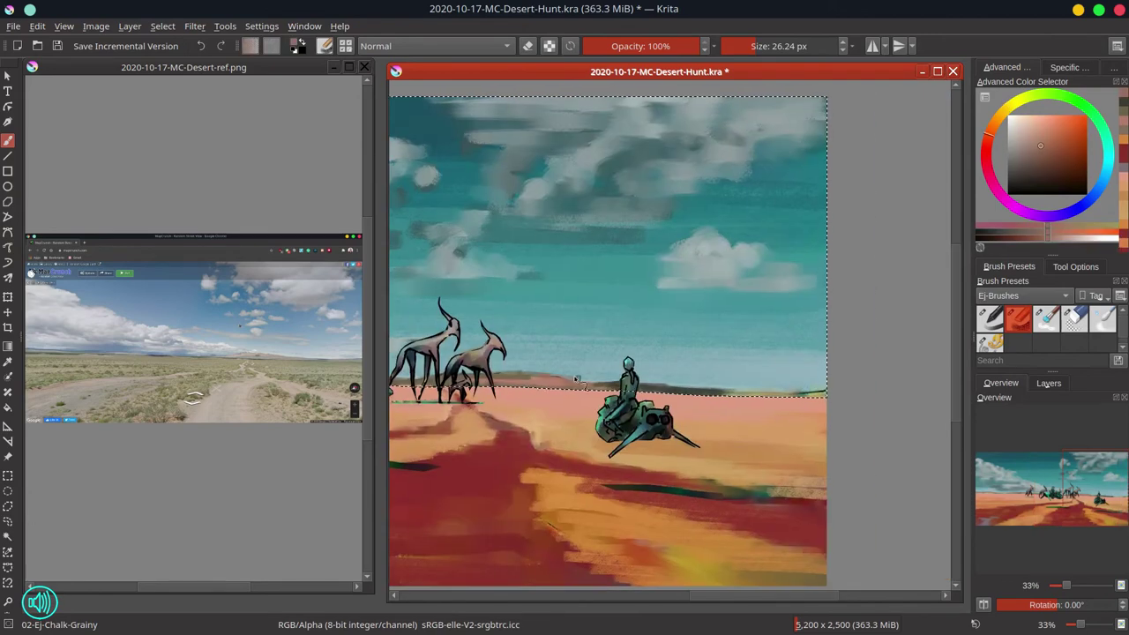
{"action": "left_click_drag", "start_coordinate": [576, 380], "coordinate": [621, 387]}
{"action": "left_click", "coordinate": [652, 390], "text": "ctrl"}
{"action": "mouse_move", "coordinate": [717, 391]}
{"action": "left_mouse_down"}
{"action": "mouse_move", "coordinate": [838, 395]}
{"action": "mouse_move", "coordinate": [807, 393]}
{"action": "left_mouse_up"}
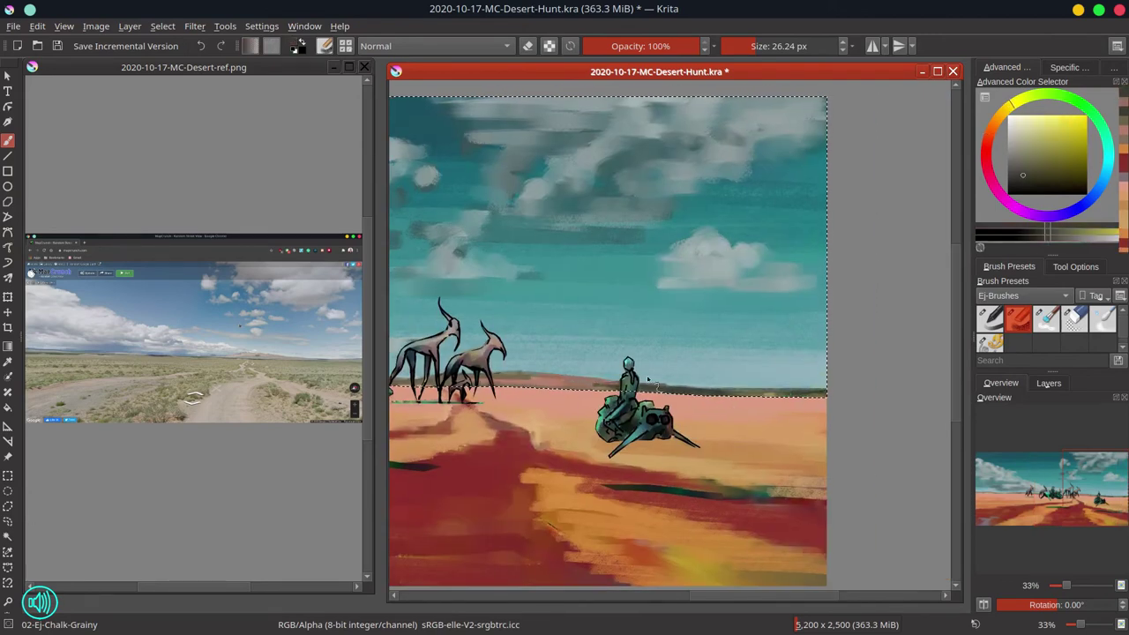
Blend the horizon strip between the right-hand rider and the painting's edge with sampled sky and dark olive colours
{"action": "left_click", "coordinate": [649, 380], "text": "ctrl"}
{"action": "left_click_drag", "start_coordinate": [684, 390], "coordinate": [822, 395]}
{"action": "left_click", "coordinate": [758, 390], "text": "ctrl"}
{"action": "left_click_drag", "start_coordinate": [733, 396], "coordinate": [789, 403]}
{"action": "left_click_drag", "start_coordinate": [630, 408], "coordinate": [813, 425]}
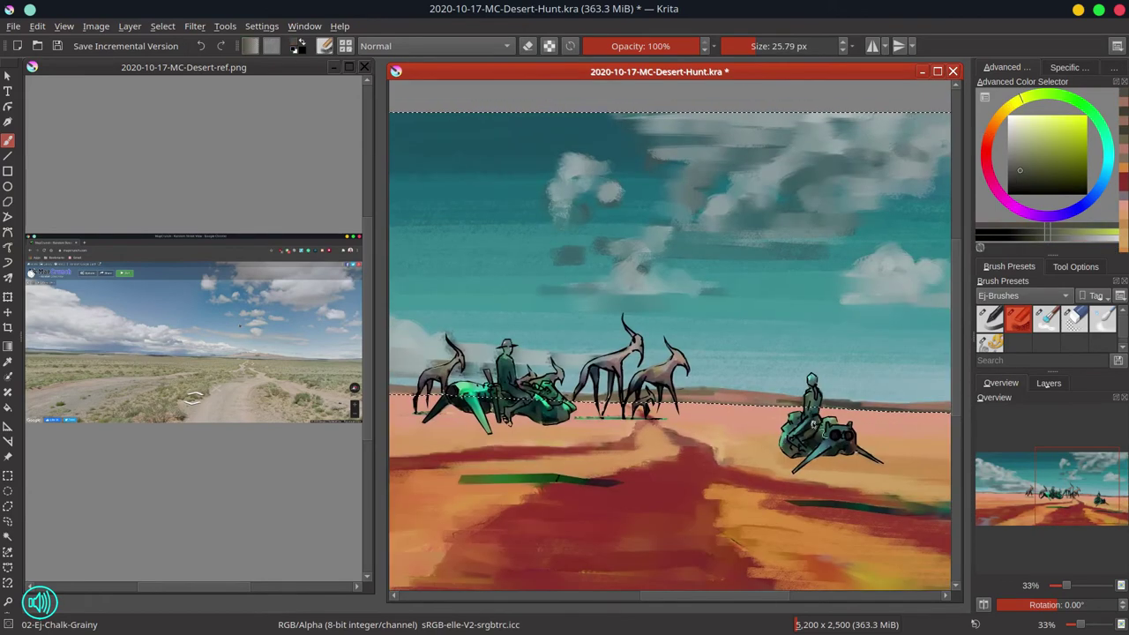
Clear the selection above the horizon
{"action": "left_click", "coordinate": [163, 25]}
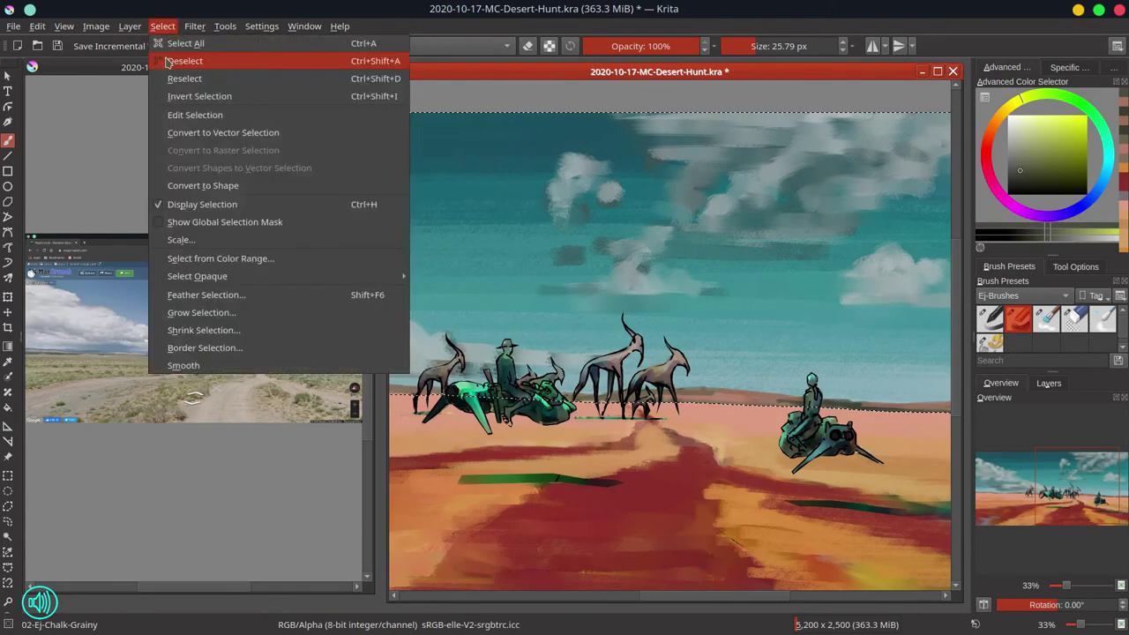
{"action": "left_click", "coordinate": [168, 61]}
{"action": "left_click", "coordinate": [162, 26]}
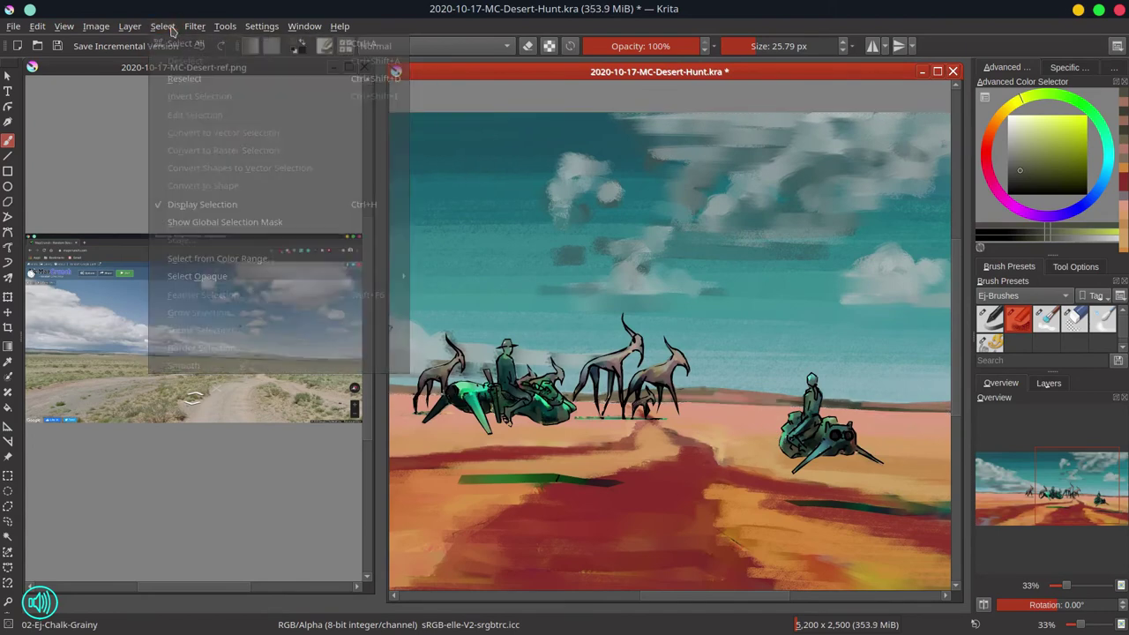
{"action": "left_click", "coordinate": [162, 26]}
Paint over the leftover figure traces in the sky around the animals and central rider with sampled cloud and sky colours
{"action": "left_click_drag", "start_coordinate": [423, 344], "coordinate": [572, 354]}
{"action": "left_click", "coordinate": [498, 355], "text": "ctrl"}
{"action": "mouse_move", "coordinate": [500, 381]}
{"action": "left_mouse_down"}
{"action": "mouse_move", "coordinate": [477, 367]}
{"action": "mouse_move", "coordinate": [553, 377]}
{"action": "left_mouse_up"}
{"action": "left_click", "coordinate": [538, 351], "text": "ctrl"}
{"action": "left_click", "coordinate": [578, 357], "text": "ctrl"}
{"action": "left_click_drag", "start_coordinate": [621, 379], "coordinate": [641, 383]}
{"action": "left_click_drag", "start_coordinate": [615, 354], "coordinate": [564, 354]}
{"action": "mouse_move", "coordinate": [638, 381]}
{"action": "left_mouse_down"}
{"action": "mouse_move", "coordinate": [659, 369]}
{"action": "mouse_move", "coordinate": [653, 386]}
{"action": "mouse_move", "coordinate": [702, 374]}
{"action": "left_mouse_up"}
{"action": "left_click", "coordinate": [692, 370], "text": "ctrl"}
{"action": "left_click", "coordinate": [686, 367], "text": "ctrl"}
{"action": "mouse_move", "coordinate": [737, 386]}
{"action": "left_mouse_down"}
{"action": "mouse_move", "coordinate": [764, 367]}
{"action": "mouse_move", "coordinate": [723, 367]}
{"action": "left_mouse_up"}
{"action": "left_click_drag", "start_coordinate": [716, 387], "coordinate": [737, 382]}
{"action": "mouse_move", "coordinate": [488, 391]}
{"action": "left_mouse_down"}
{"action": "mouse_move", "coordinate": [724, 381]}
{"action": "mouse_move", "coordinate": [535, 374]}
{"action": "left_mouse_up"}
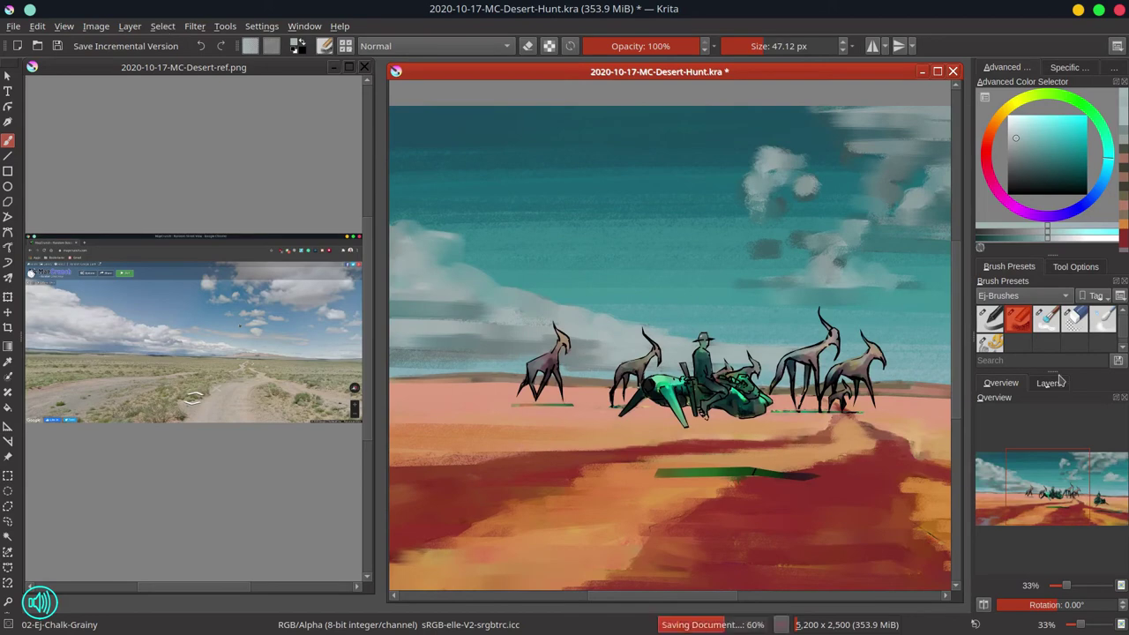
Duplicate the two cut-out figure layers and move the second duplicate up next to the first
{"action": "left_click", "coordinate": [1060, 381]}
{"action": "right_click", "coordinate": [1075, 508]}
{"action": "left_click", "coordinate": [1001, 265]}
{"action": "right_click", "coordinate": [1045, 539]}
{"action": "left_click", "coordinate": [979, 299]}
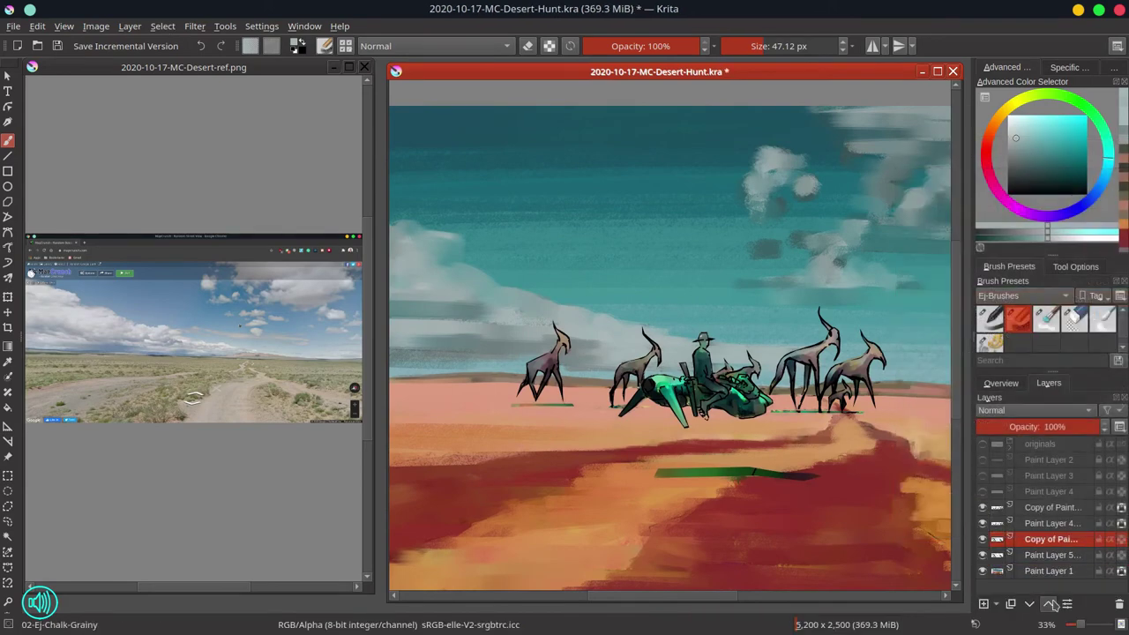
{"action": "left_click", "coordinate": [1048, 604]}
Hide the two duplicates and place them in the originals group together with Paint Layers 2, 3 and 4
{"action": "left_click", "coordinate": [982, 523]}
{"action": "left_click", "coordinate": [983, 507]}
{"action": "left_click", "coordinate": [1046, 465], "text": "shift"}
{"action": "left_click_drag", "start_coordinate": [1058, 464], "coordinate": [1053, 447]}
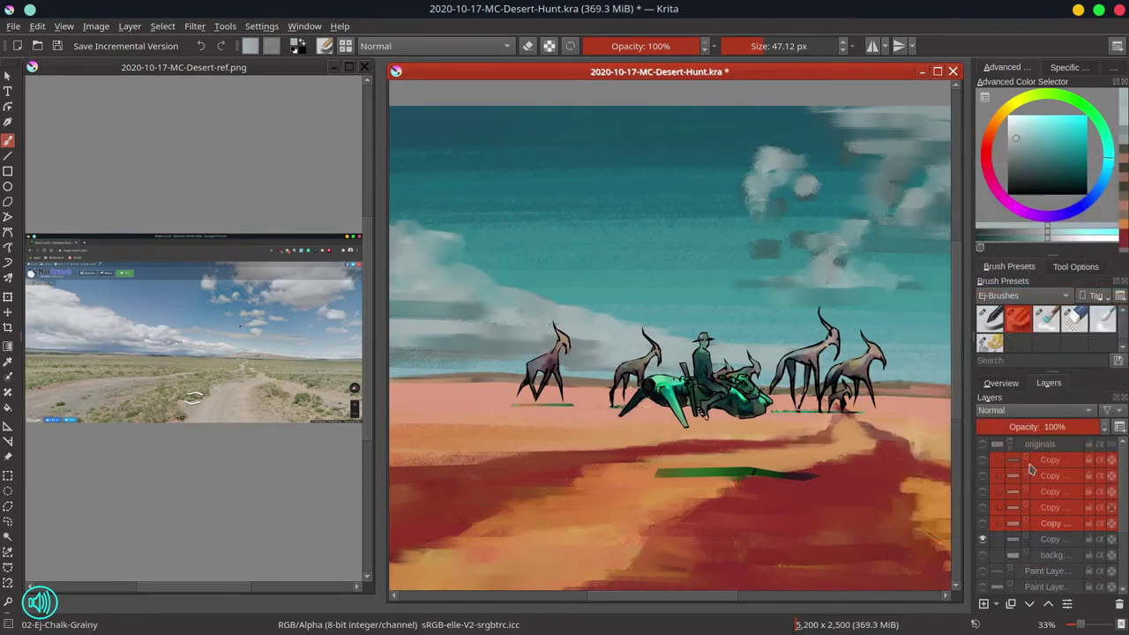
Undo the last placement of the five hidden layers in the originals group
{"action": "left_click", "coordinate": [1008, 448]}
{"action": "left_click", "coordinate": [1010, 447]}
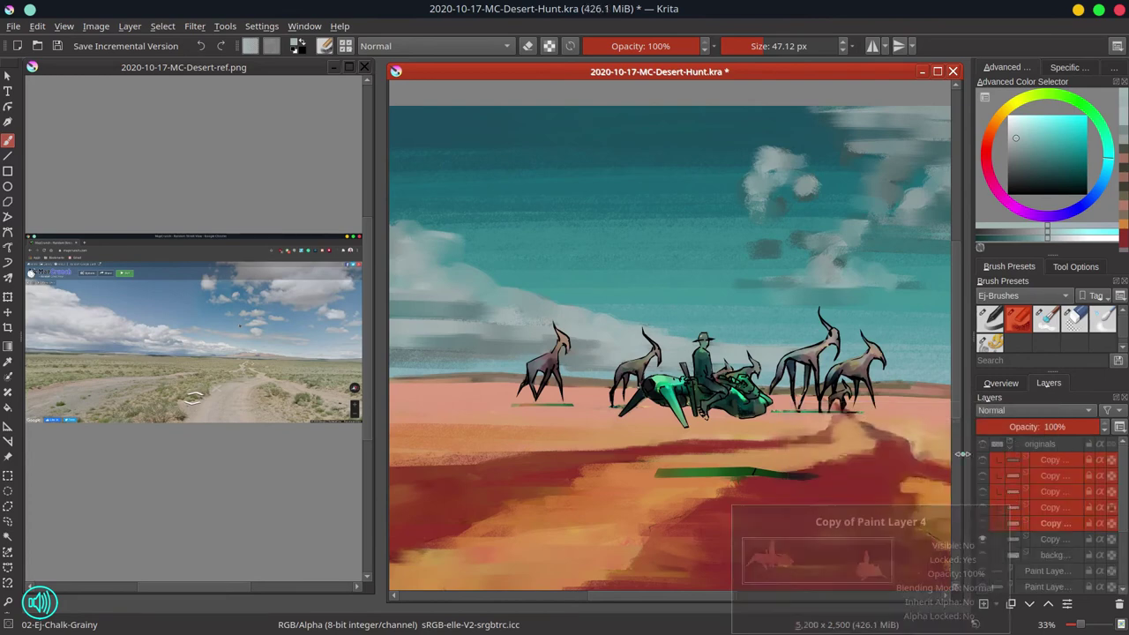
{"action": "key", "text": "ctrl+z"}
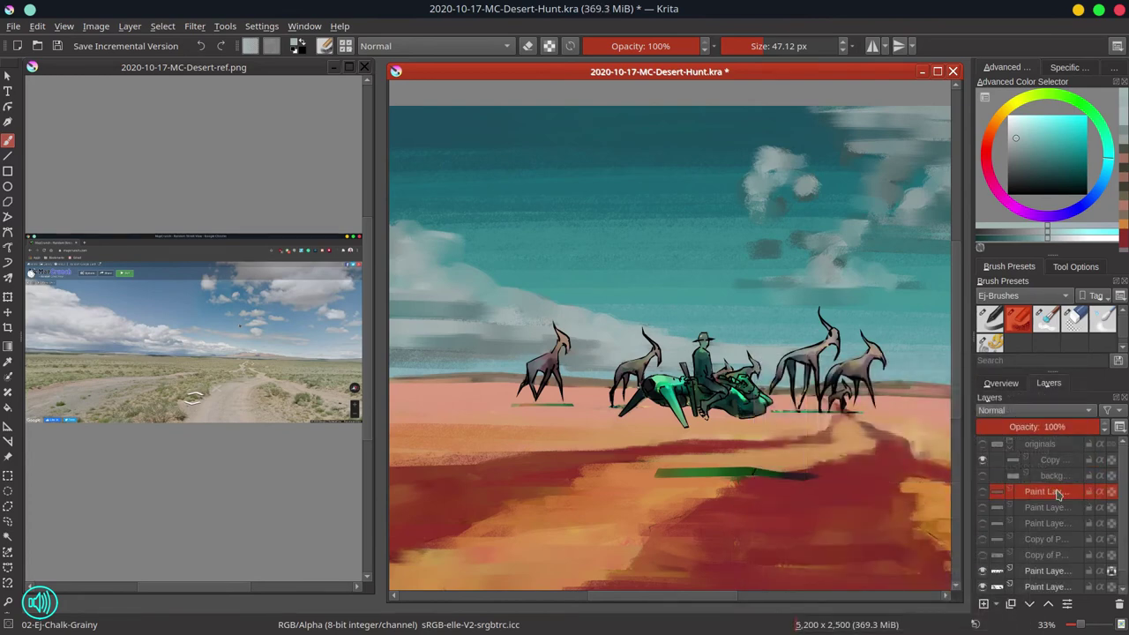
Move the three hidden paint layers and two hidden copies into the originals group in their stack order, and save the document
{"action": "scroll", "coordinate": [1057, 495], "scroll_direction": "down", "scroll_amount": 1}
{"action": "left_click", "coordinate": [1052, 541], "text": "shift"}
{"action": "left_click_drag", "start_coordinate": [1052, 541], "coordinate": [1068, 447]}
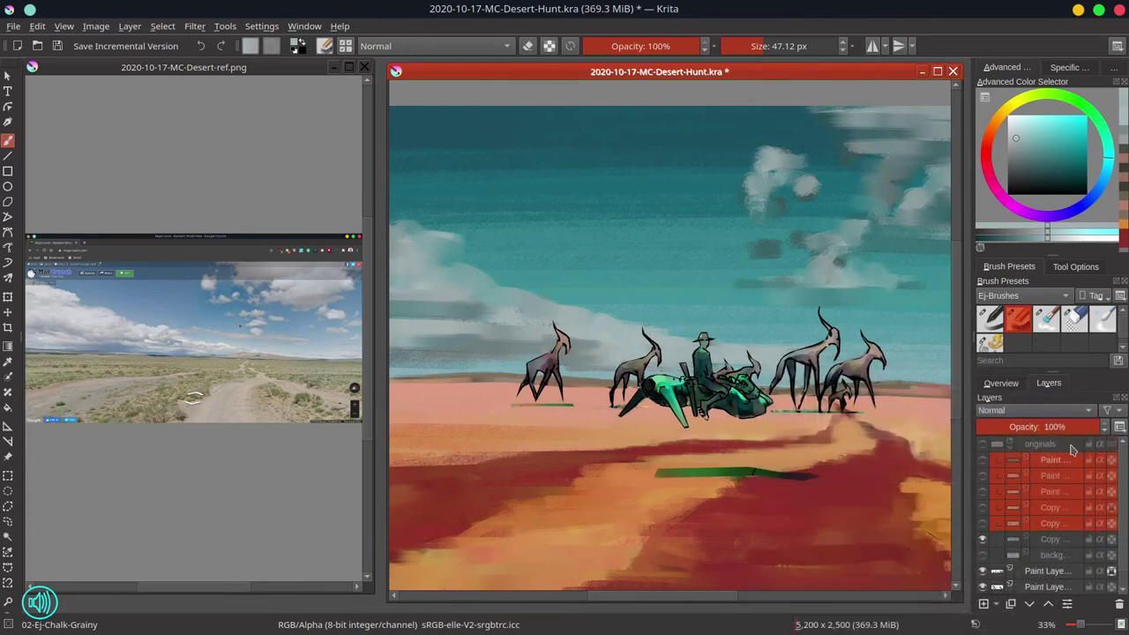
{"action": "left_click", "coordinate": [1062, 464]}
{"action": "key", "text": "ctrl+s"}
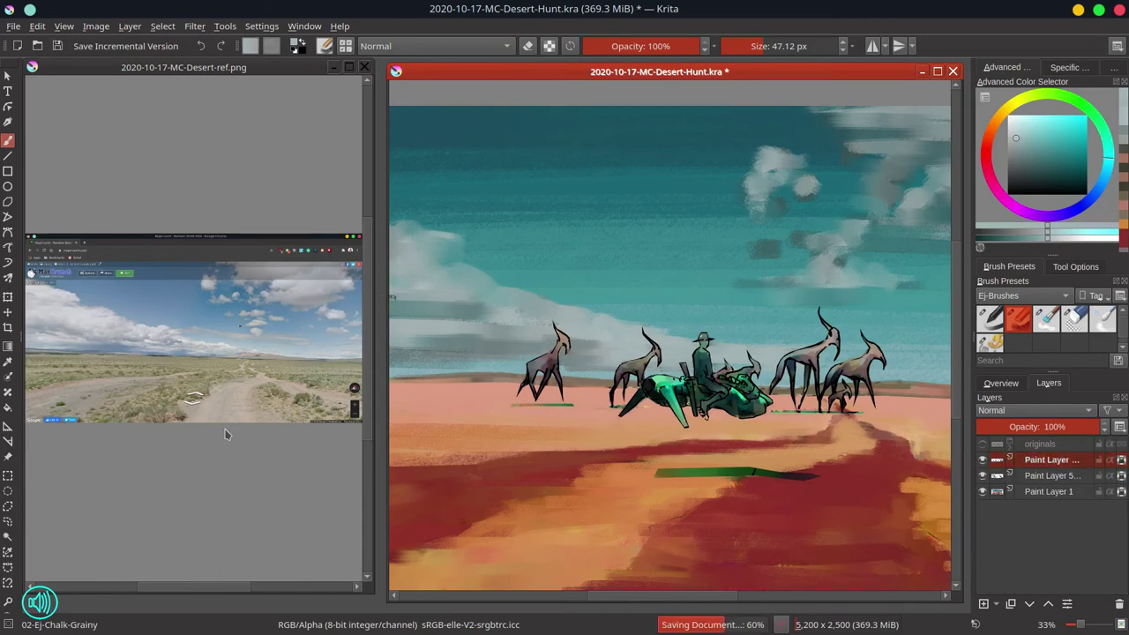
Soften the black outlines of the leftmost animal's head, body and legs with the 03-Ej-Blender-Textured-Soft brush at about 30 px
{"action": "left_click", "coordinate": [1049, 325]}
{"action": "left_click", "coordinate": [1009, 388]}
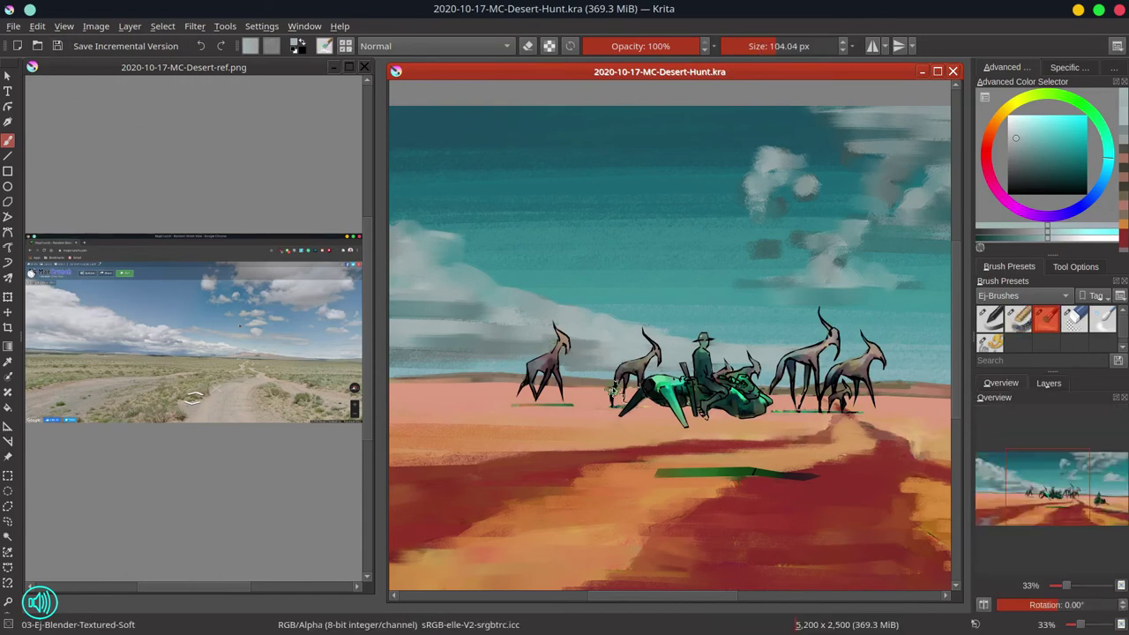
{"action": "scroll", "coordinate": [523, 388], "scroll_direction": "up", "scroll_amount": 3}
{"action": "left_click_drag", "start_coordinate": [572, 385], "coordinate": [543, 390]}
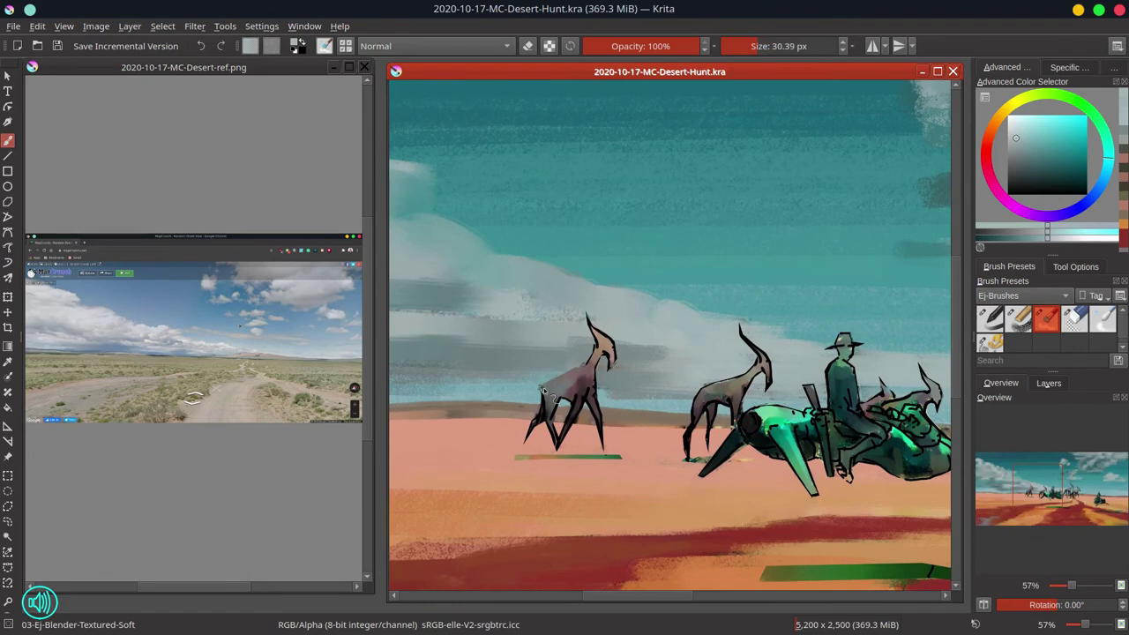
{"action": "mouse_move", "coordinate": [603, 350]}
{"action": "left_mouse_down"}
{"action": "mouse_move", "coordinate": [589, 316]}
{"action": "mouse_move", "coordinate": [617, 353]}
{"action": "mouse_move", "coordinate": [561, 436]}
{"action": "left_mouse_up"}
{"action": "mouse_move", "coordinate": [553, 402]}
{"action": "left_mouse_down"}
{"action": "mouse_move", "coordinate": [549, 423]}
{"action": "mouse_move", "coordinate": [537, 421]}
{"action": "left_mouse_up"}
{"action": "left_click_drag", "start_coordinate": [591, 387], "coordinate": [603, 425]}
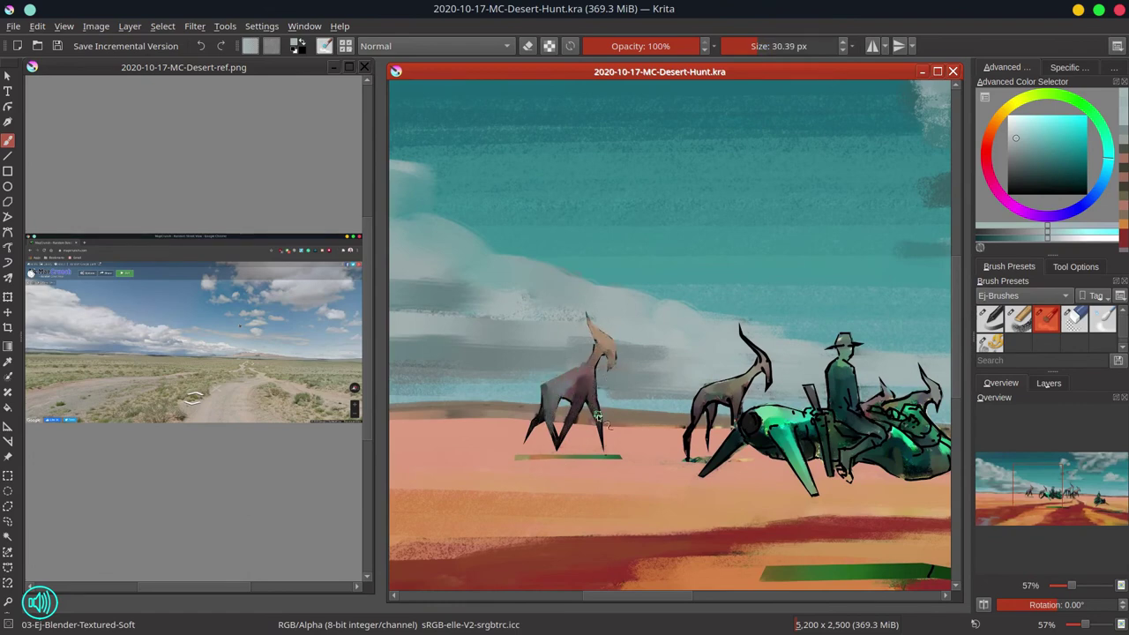
Blend the leftmost animal's horn and the outlines of the second animal's head, body and legs with the soft blender at about 28 px
{"action": "left_click_drag", "start_coordinate": [737, 405], "coordinate": [651, 408]}
{"action": "left_click_drag", "start_coordinate": [513, 345], "coordinate": [511, 345]}
{"action": "left_click_drag", "start_coordinate": [512, 344], "coordinate": [504, 391]}
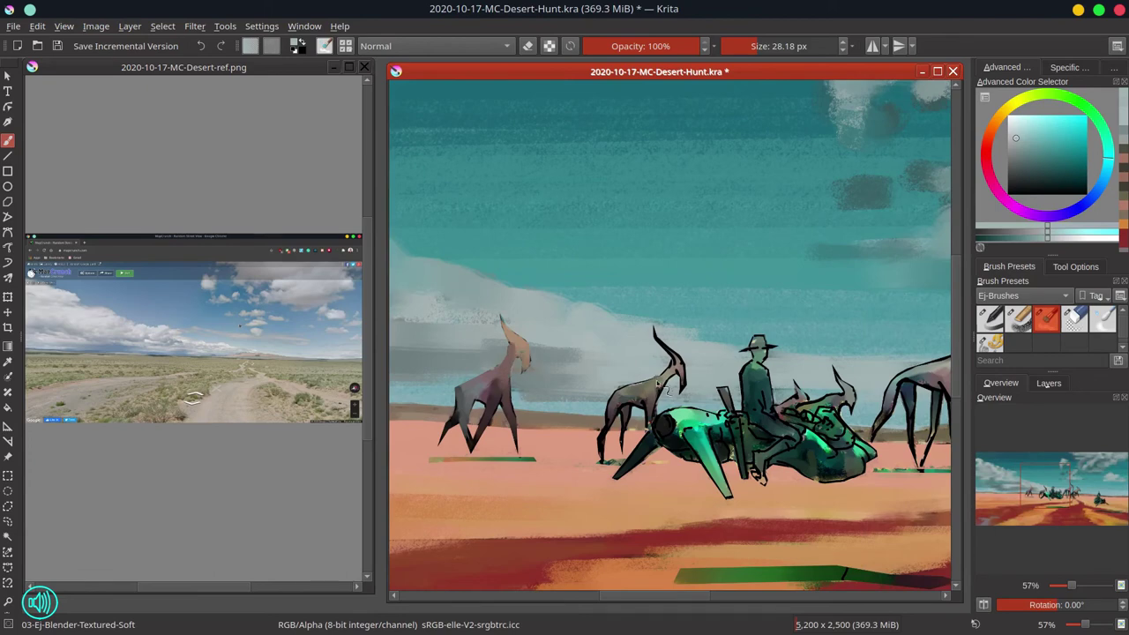
{"action": "mouse_move", "coordinate": [660, 383]}
{"action": "left_mouse_down"}
{"action": "mouse_move", "coordinate": [609, 418]}
{"action": "mouse_move", "coordinate": [627, 432]}
{"action": "mouse_move", "coordinate": [639, 402]}
{"action": "mouse_move", "coordinate": [681, 372]}
{"action": "mouse_move", "coordinate": [628, 406]}
{"action": "mouse_move", "coordinate": [650, 429]}
{"action": "left_mouse_up"}
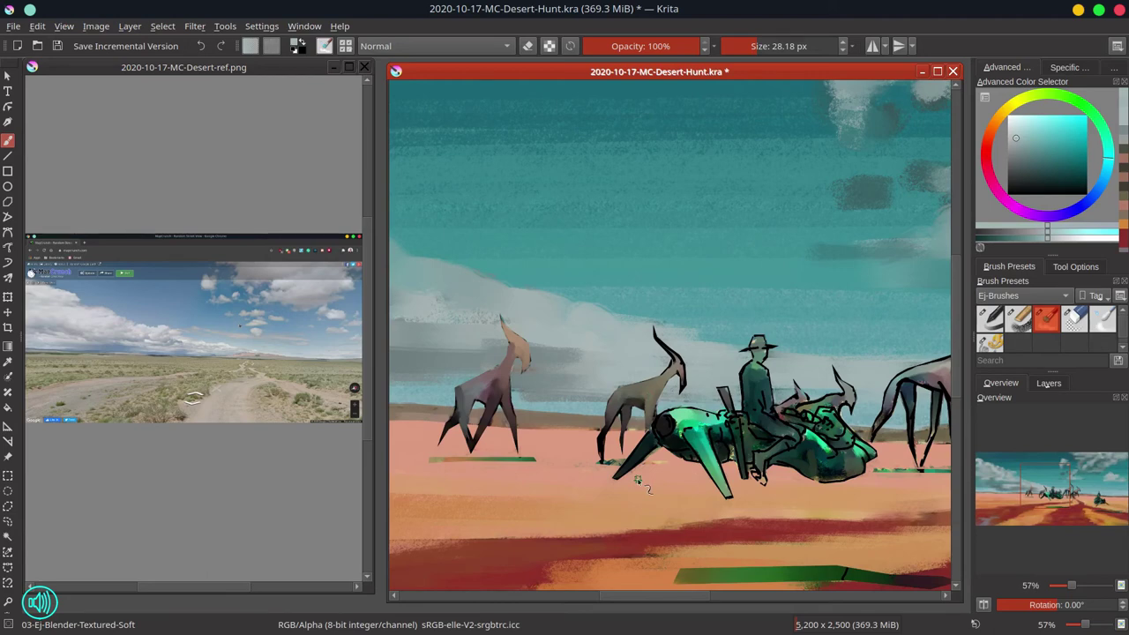
{"action": "left_click_drag", "start_coordinate": [681, 369], "coordinate": [656, 330]}
{"action": "mouse_move", "coordinate": [679, 358]}
{"action": "left_mouse_down"}
{"action": "mouse_move", "coordinate": [680, 390]}
{"action": "mouse_move", "coordinate": [548, 427]}
{"action": "mouse_move", "coordinate": [622, 452]}
{"action": "left_mouse_up"}
Sample a grey-red from the animals and blend away the black outline of the animal behind the central rider's mount
{"action": "key", "text": "/"}
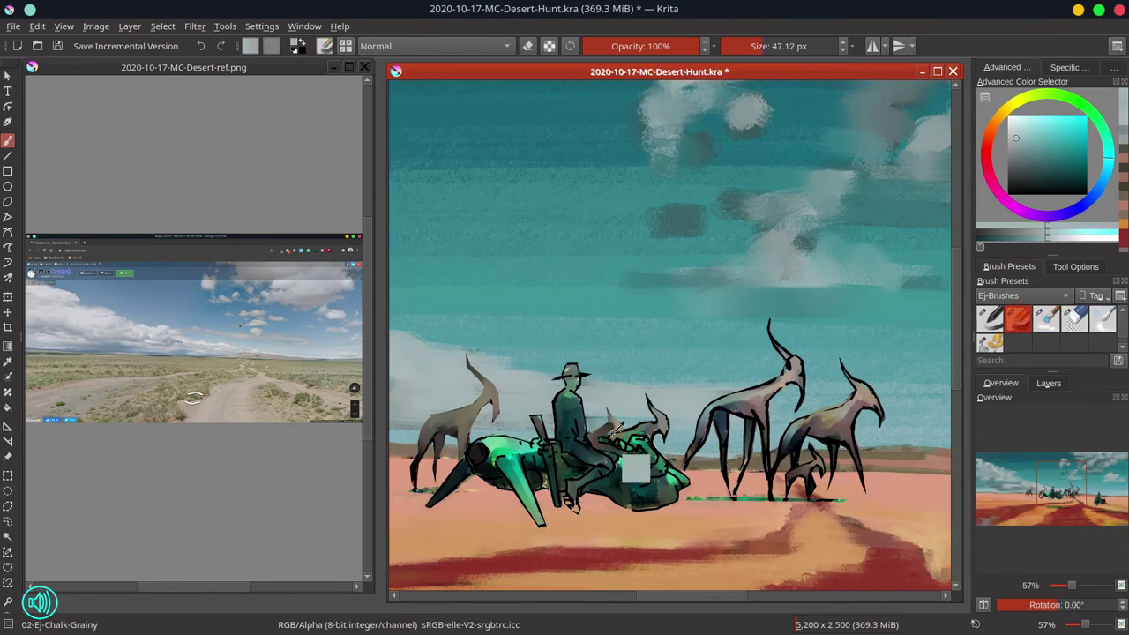
{"action": "left_click", "coordinate": [779, 439], "text": "ctrl"}
{"action": "key", "text": "slash"}
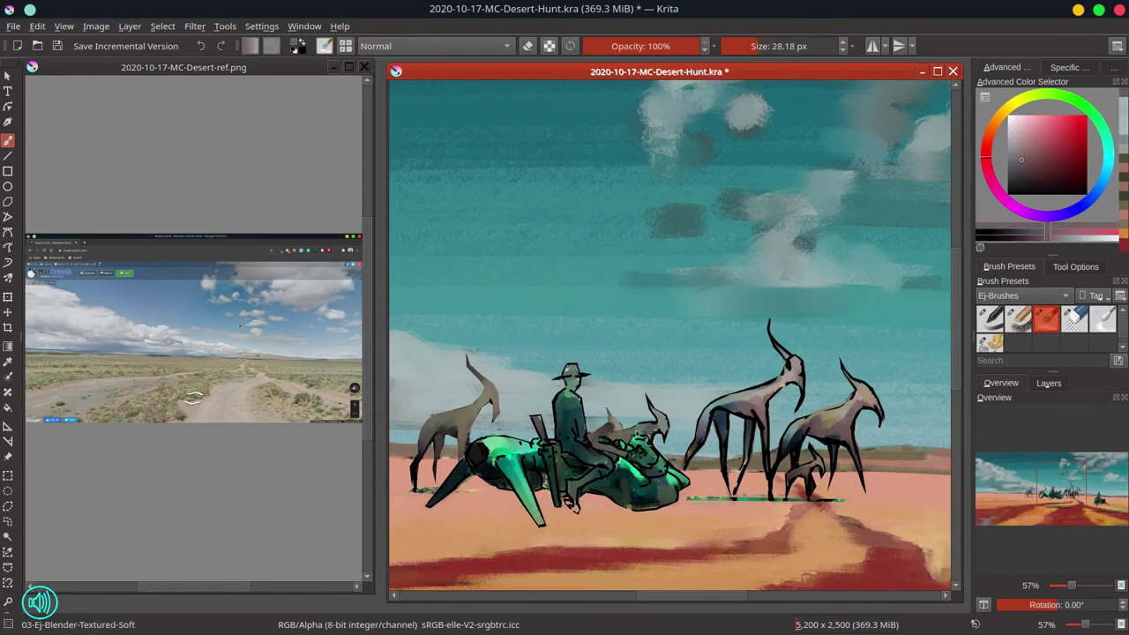
{"action": "left_click_drag", "start_coordinate": [622, 411], "coordinate": [672, 428]}
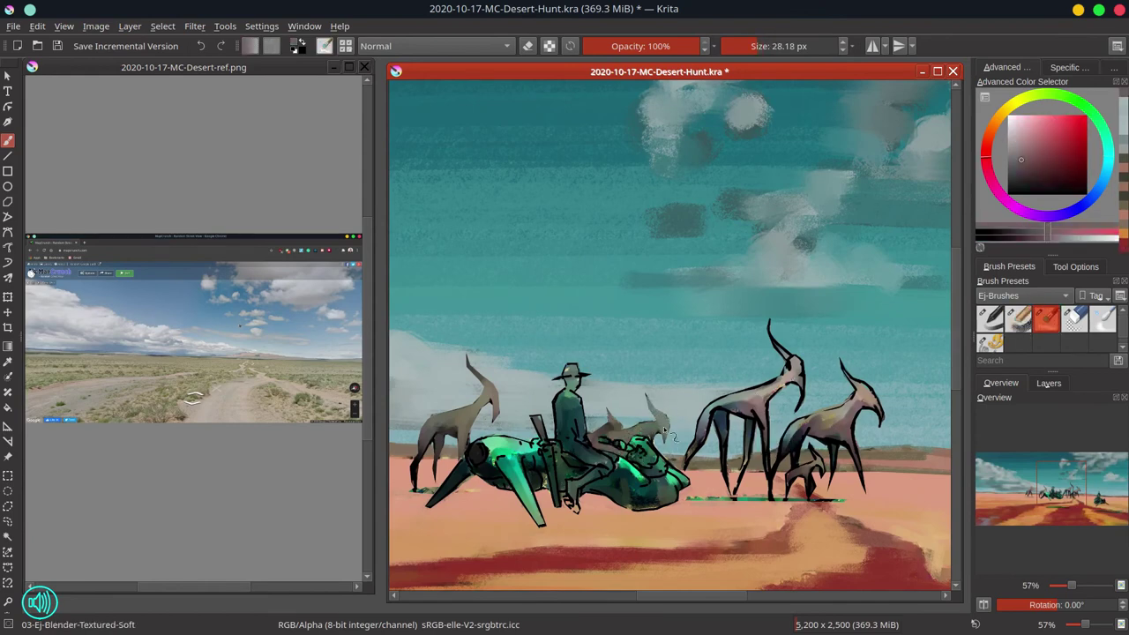
Blend the outlines of the three animals beside the central rider with the soft blender at about 31 px, and save the document
{"action": "key", "text": "bracketright"}
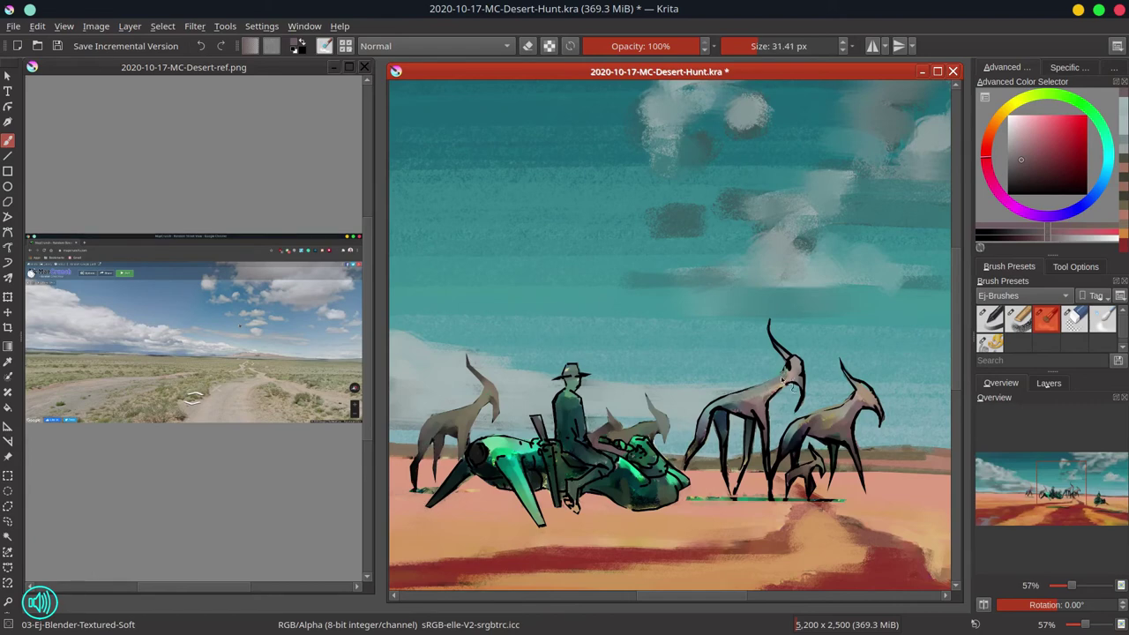
{"action": "left_click_drag", "start_coordinate": [781, 378], "coordinate": [791, 359]}
{"action": "mouse_move", "coordinate": [789, 361]}
{"action": "left_mouse_down"}
{"action": "mouse_move", "coordinate": [772, 333]}
{"action": "mouse_move", "coordinate": [793, 381]}
{"action": "mouse_move", "coordinate": [714, 408]}
{"action": "mouse_move", "coordinate": [697, 445]}
{"action": "mouse_move", "coordinate": [716, 418]}
{"action": "mouse_move", "coordinate": [732, 488]}
{"action": "left_mouse_up"}
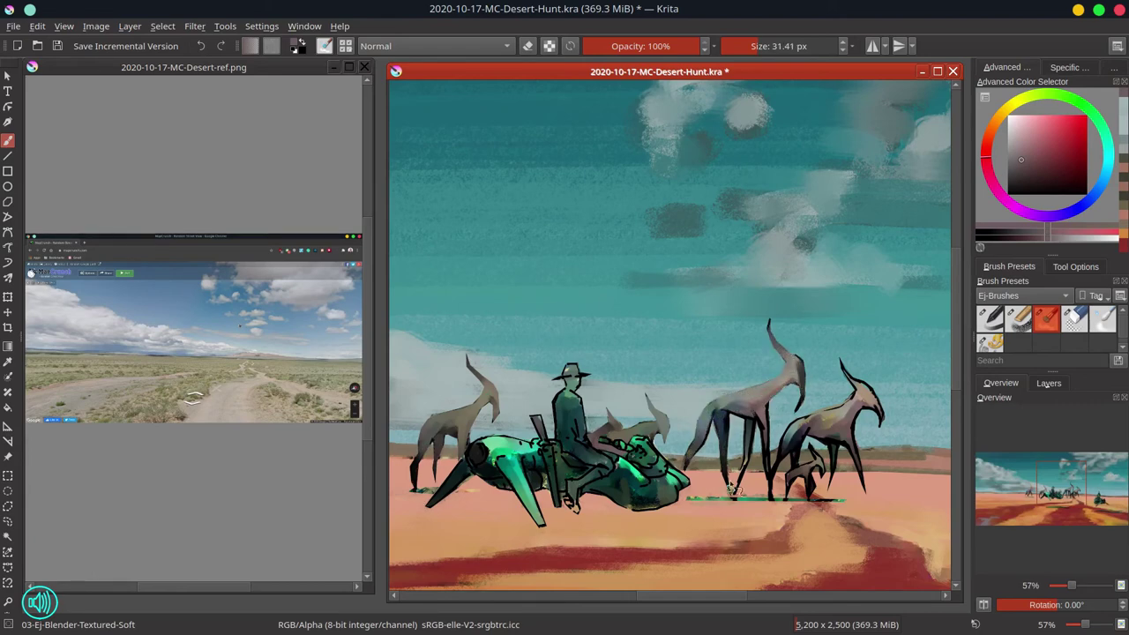
{"action": "mouse_move", "coordinate": [725, 416]}
{"action": "left_mouse_down"}
{"action": "mouse_move", "coordinate": [721, 445]}
{"action": "mouse_move", "coordinate": [698, 451]}
{"action": "left_mouse_up"}
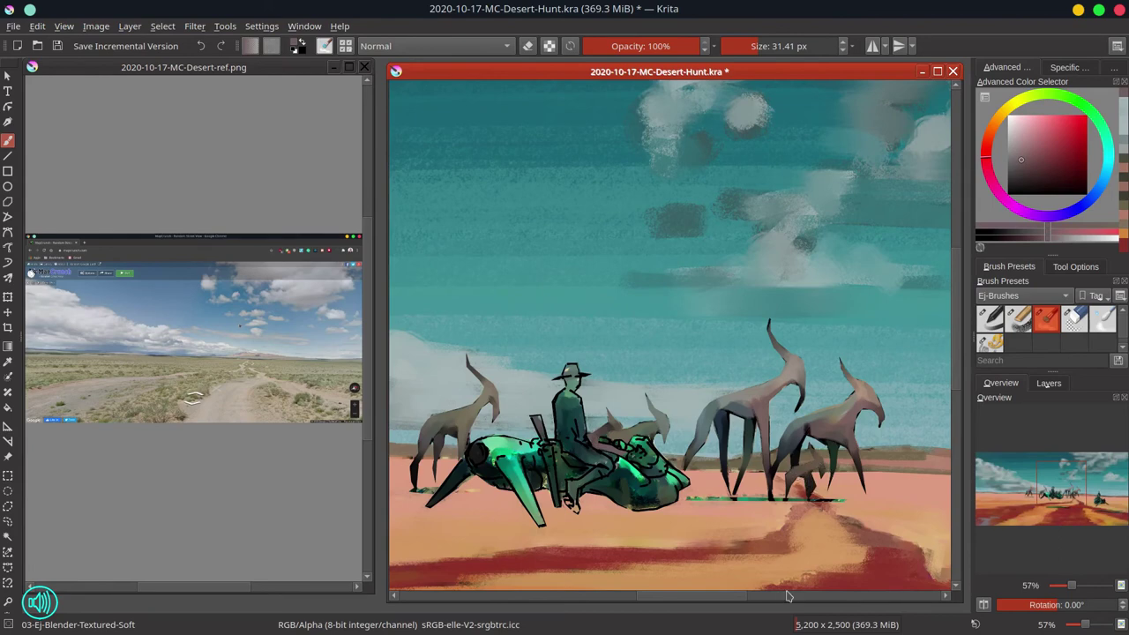
{"action": "key", "text": "ctrl+s"}
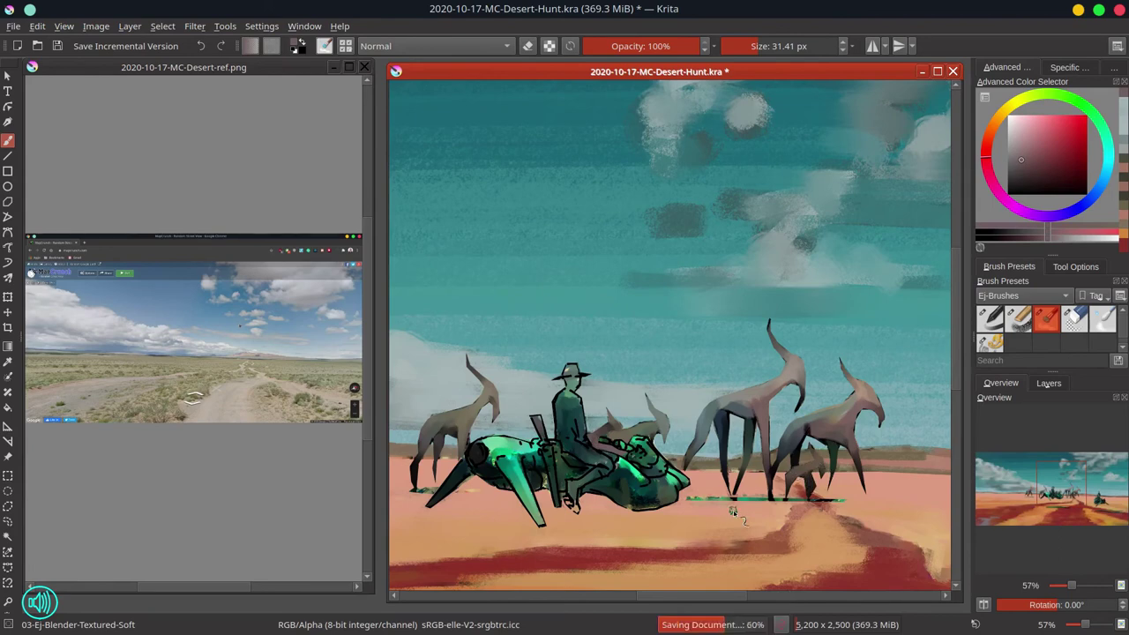
Set the 02-Ej-Chalk-Grainy brush to Color Dodge, undoing a test stroke on the tallest animal's head and choosing a darker grey-red
{"action": "left_click", "coordinate": [1018, 320]}
{"action": "left_click", "coordinate": [470, 45]}
{"action": "left_click", "coordinate": [467, 34]}
{"action": "left_click_drag", "start_coordinate": [772, 328], "coordinate": [797, 364]}
{"action": "key", "text": "ctrl+z"}
{"action": "left_click", "coordinate": [1022, 168]}
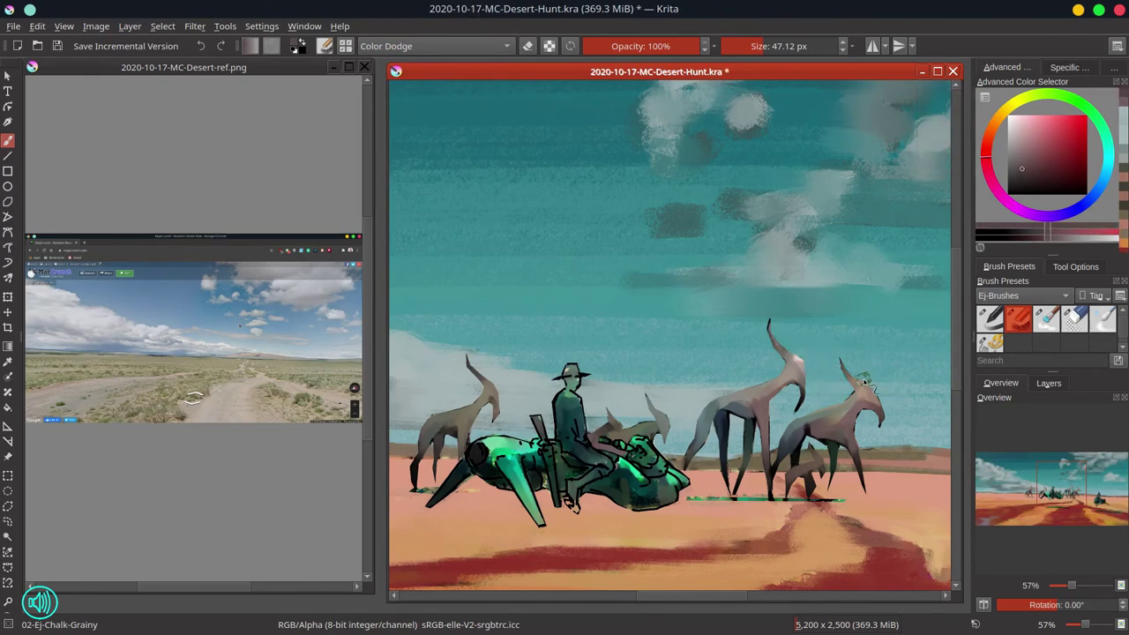
Paint dark red Color Dodge highlights along the heads and backs of the two large animals and the animal behind the rider
{"action": "left_click", "coordinate": [797, 357], "text": "ctrl"}
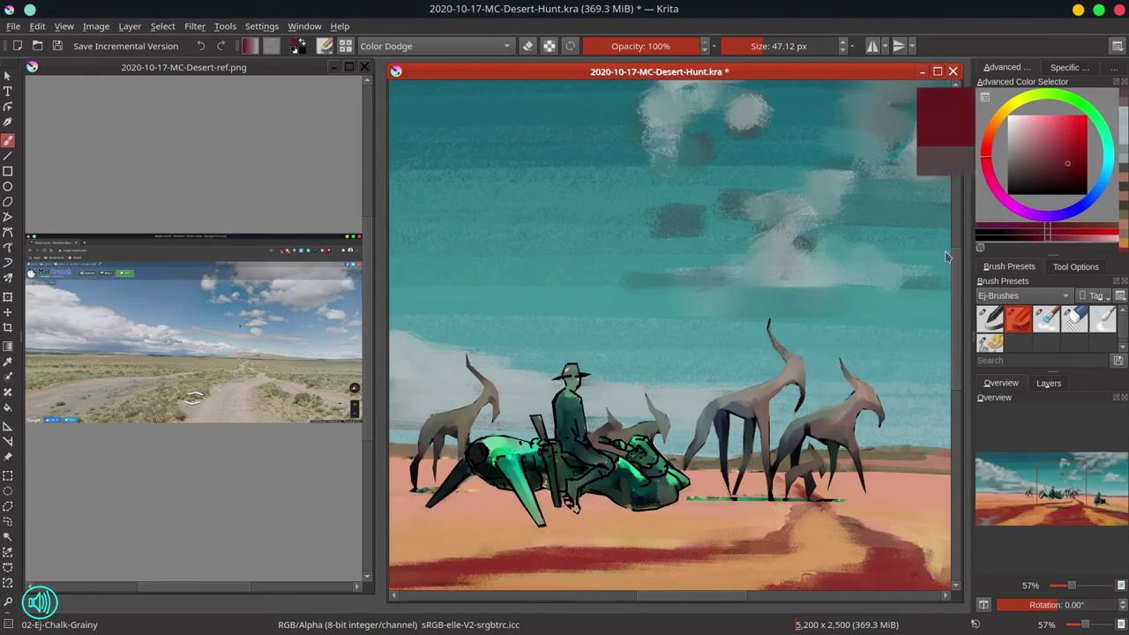
{"action": "left_click", "coordinate": [794, 356]}
{"action": "left_click", "coordinate": [865, 385]}
{"action": "mouse_move", "coordinate": [820, 423]}
{"action": "left_mouse_down"}
{"action": "mouse_move", "coordinate": [806, 429]}
{"action": "mouse_move", "coordinate": [833, 410]}
{"action": "left_mouse_up"}
{"action": "left_click_drag", "start_coordinate": [720, 406], "coordinate": [774, 382]}
{"action": "left_click_drag", "start_coordinate": [645, 421], "coordinate": [665, 412]}
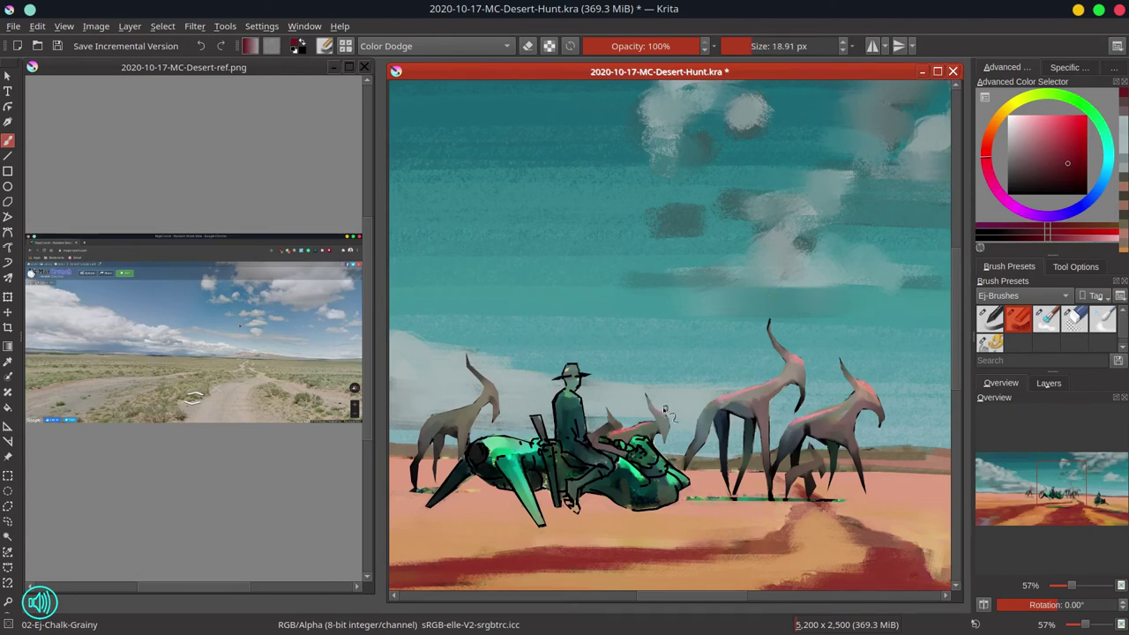
Close the reference image and add red Color Dodge highlights to the young animal and the two animals behind the central rider's mount
{"action": "left_click_drag", "start_coordinate": [825, 477], "coordinate": [807, 477]}
{"action": "left_click_drag", "start_coordinate": [789, 474], "coordinate": [808, 466]}
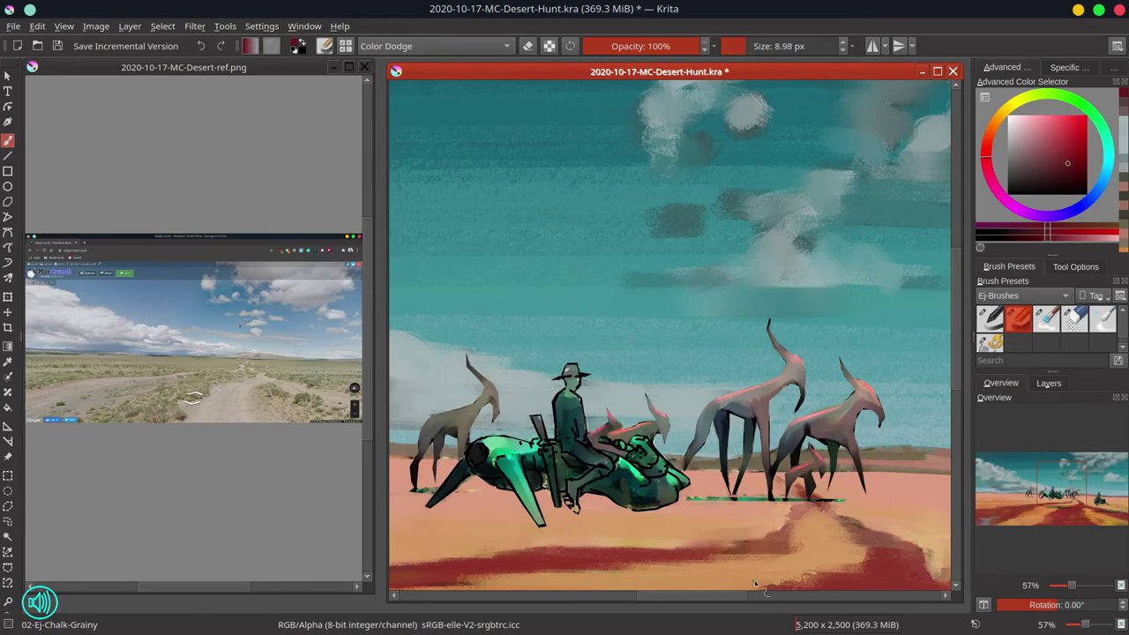
{"action": "left_click", "coordinate": [364, 68]}
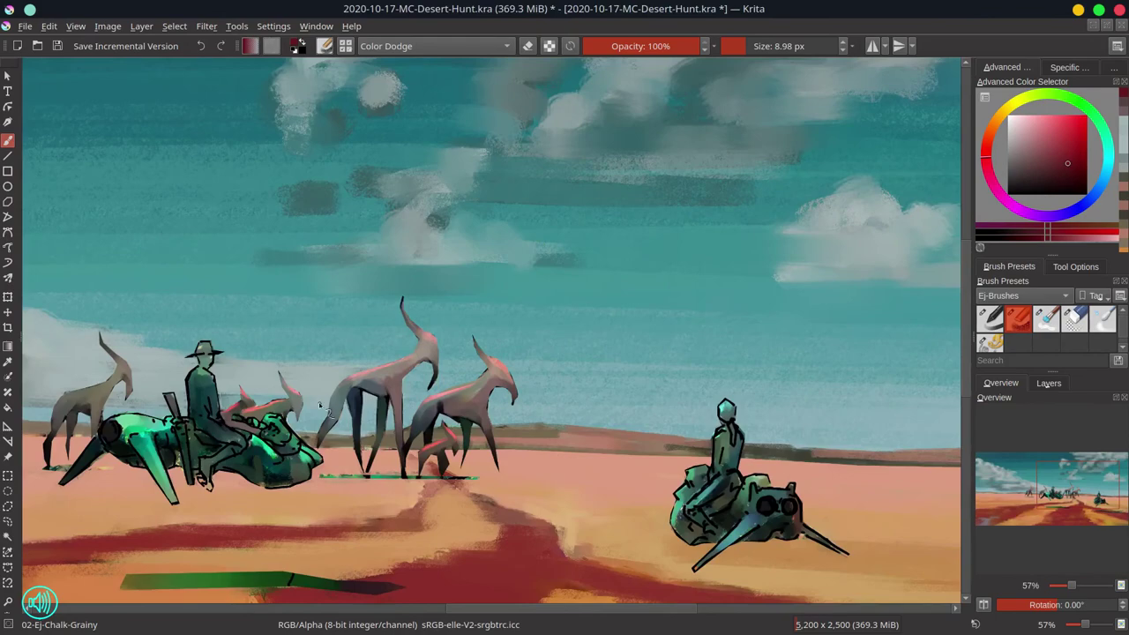
{"action": "left_click_drag", "start_coordinate": [320, 405], "coordinate": [324, 388]}
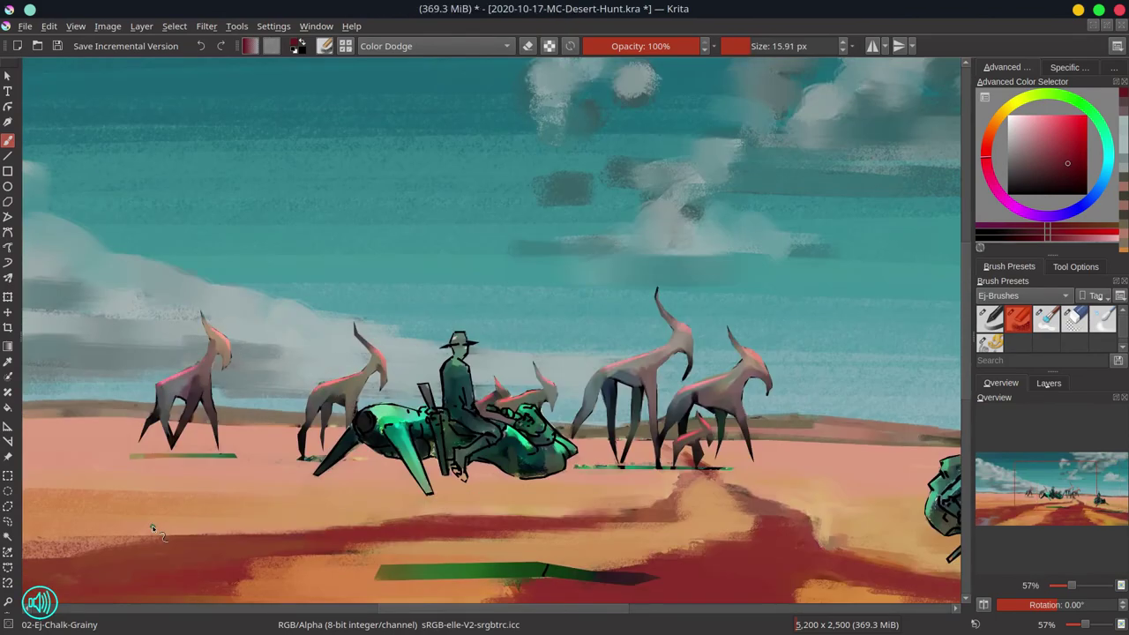
Lock the animals' layer and set up the chalk brush with Normal blending and a sampled cloud colour on Paint Layer 1
{"action": "left_click", "coordinate": [1048, 382]}
{"action": "left_click", "coordinate": [1094, 476]}
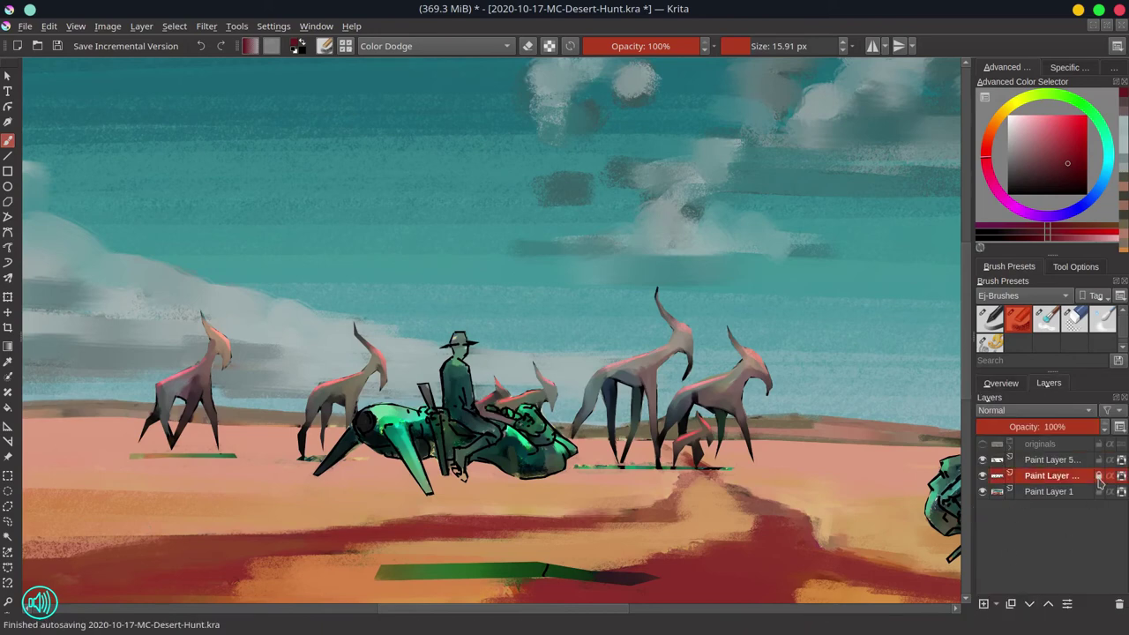
{"action": "left_click", "coordinate": [1077, 494]}
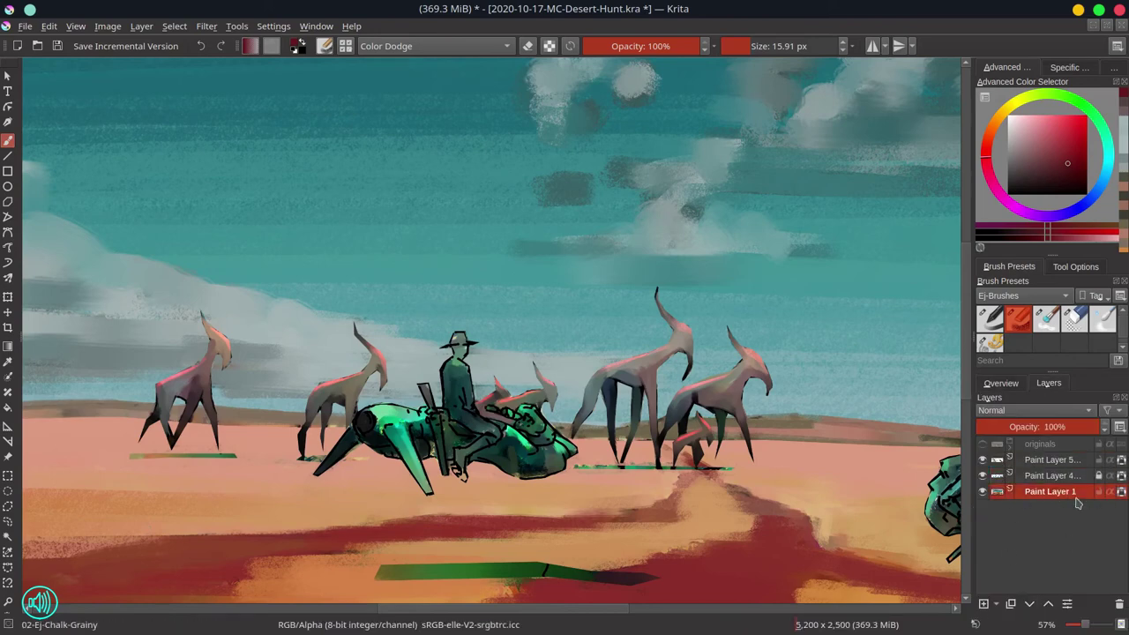
{"action": "left_click", "coordinate": [325, 354], "text": "ctrl"}
{"action": "left_click", "coordinate": [405, 46]}
{"action": "left_click", "coordinate": [397, 141]}
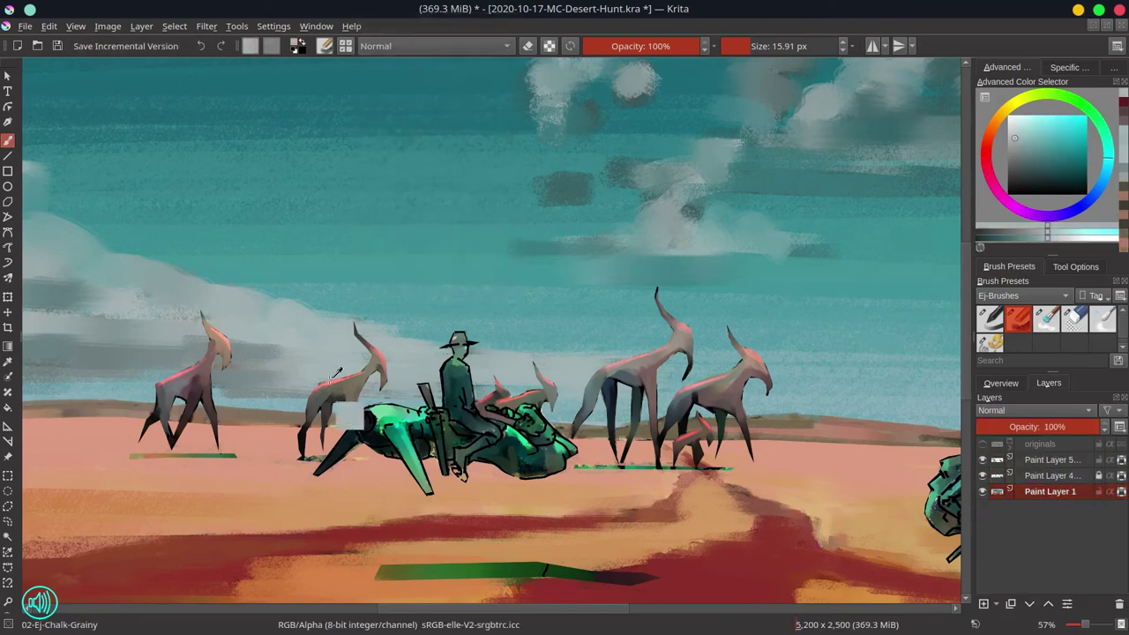
Extend the leftmost animal's rear leg and the second animal's ground shadow with colours sampled nearby
{"action": "left_click", "coordinate": [152, 418], "text": "ctrl"}
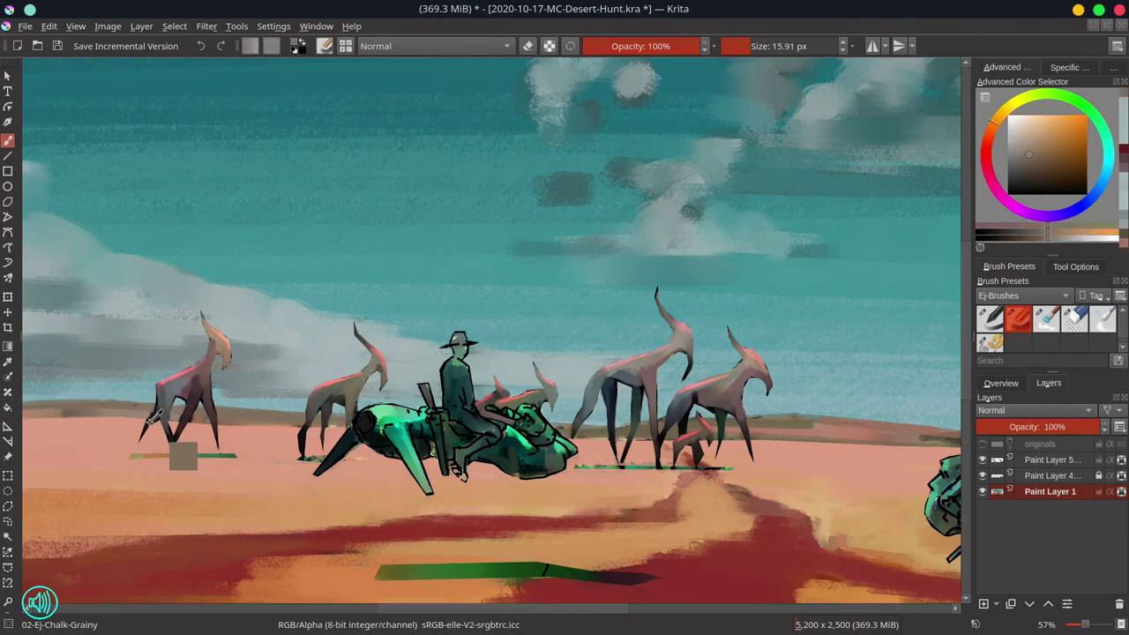
{"action": "left_click", "coordinate": [157, 414], "text": "ctrl"}
{"action": "left_click_drag", "start_coordinate": [145, 433], "coordinate": [135, 453]}
{"action": "left_click", "coordinate": [311, 450], "text": "ctrl"}
{"action": "left_click", "coordinate": [347, 458], "text": "ctrl"}
{"action": "left_click_drag", "start_coordinate": [376, 460], "coordinate": [358, 461]}
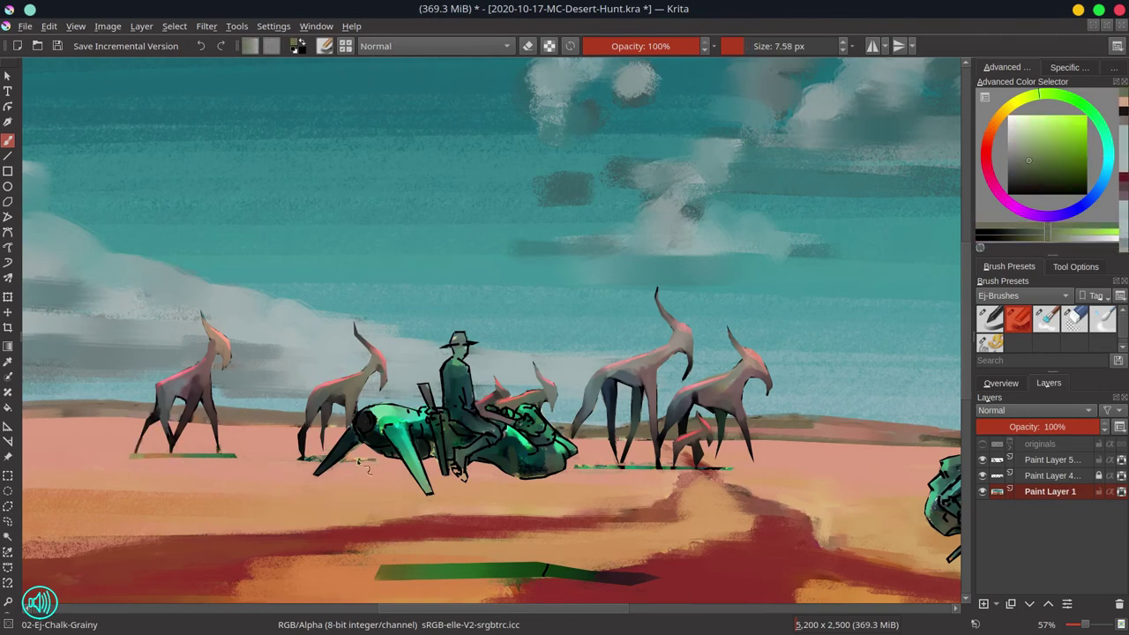
Extend the green ground shadow and the legs of the large animals beside the rider with sampled colours, and save the document
{"action": "mouse_move", "coordinate": [567, 467]}
{"action": "left_mouse_down"}
{"action": "mouse_move", "coordinate": [690, 463]}
{"action": "mouse_move", "coordinate": [671, 462]}
{"action": "mouse_move", "coordinate": [682, 452]}
{"action": "mouse_move", "coordinate": [698, 458]}
{"action": "mouse_move", "coordinate": [684, 471]}
{"action": "mouse_move", "coordinate": [651, 458]}
{"action": "mouse_move", "coordinate": [747, 469]}
{"action": "left_mouse_up"}
{"action": "left_click", "coordinate": [686, 459], "text": "ctrl"}
{"action": "left_click", "coordinate": [680, 441], "text": "ctrl"}
{"action": "left_click", "coordinate": [662, 452], "text": "ctrl"}
{"action": "left_click", "coordinate": [686, 457], "text": "ctrl"}
{"action": "left_click", "coordinate": [683, 471], "text": "ctrl"}
{"action": "left_click", "coordinate": [639, 467], "text": "ctrl"}
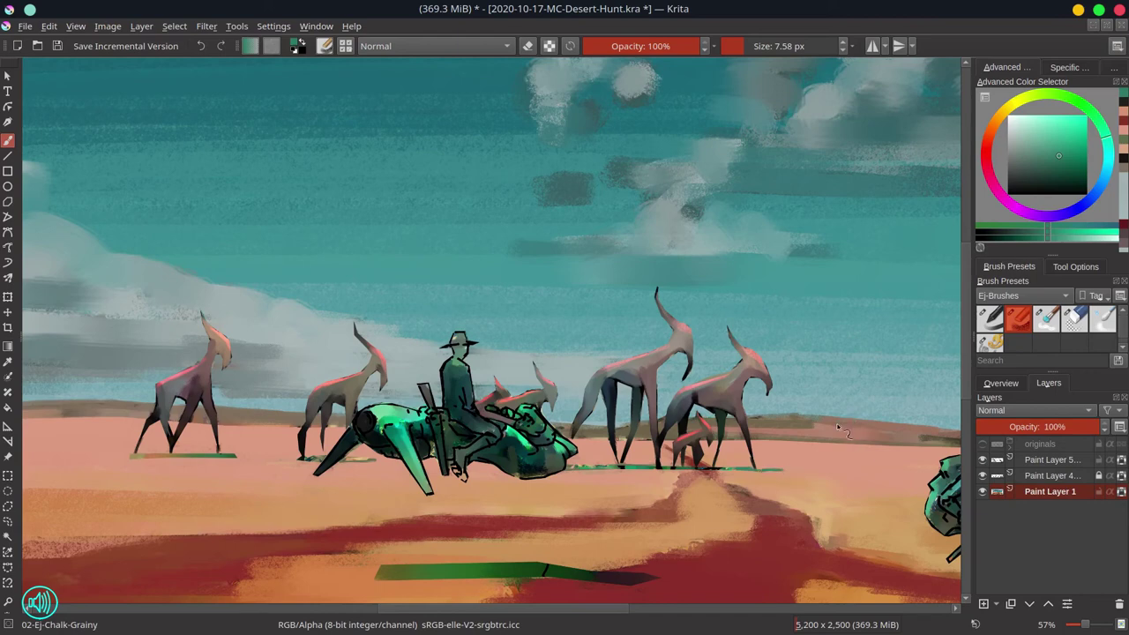
{"action": "left_click", "coordinate": [999, 383]}
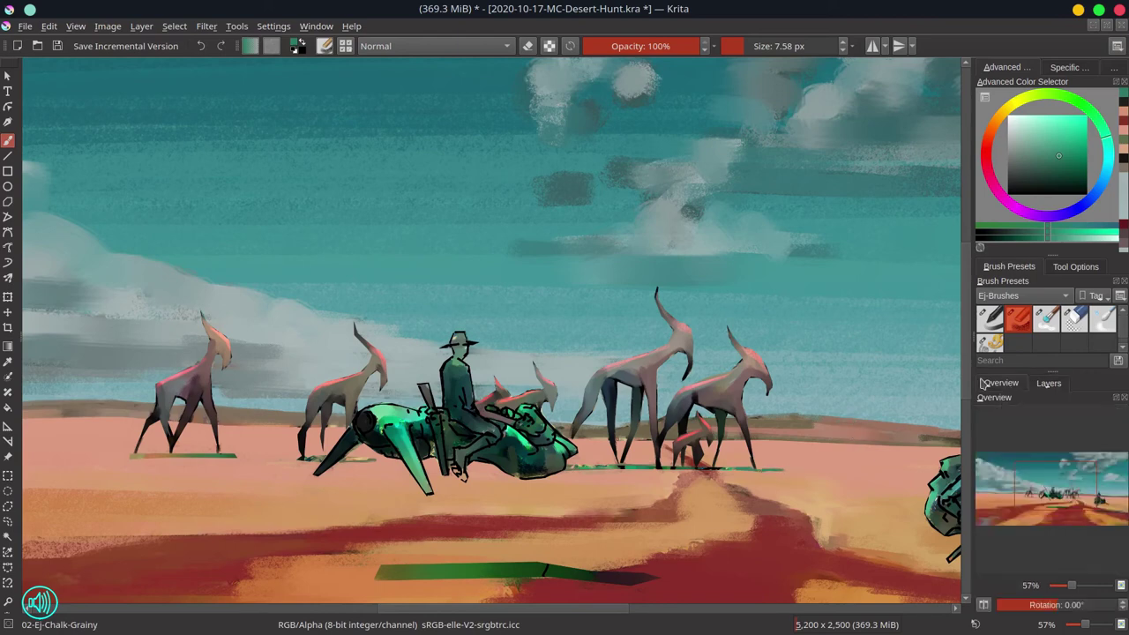
{"action": "key", "text": "ctrl+s"}
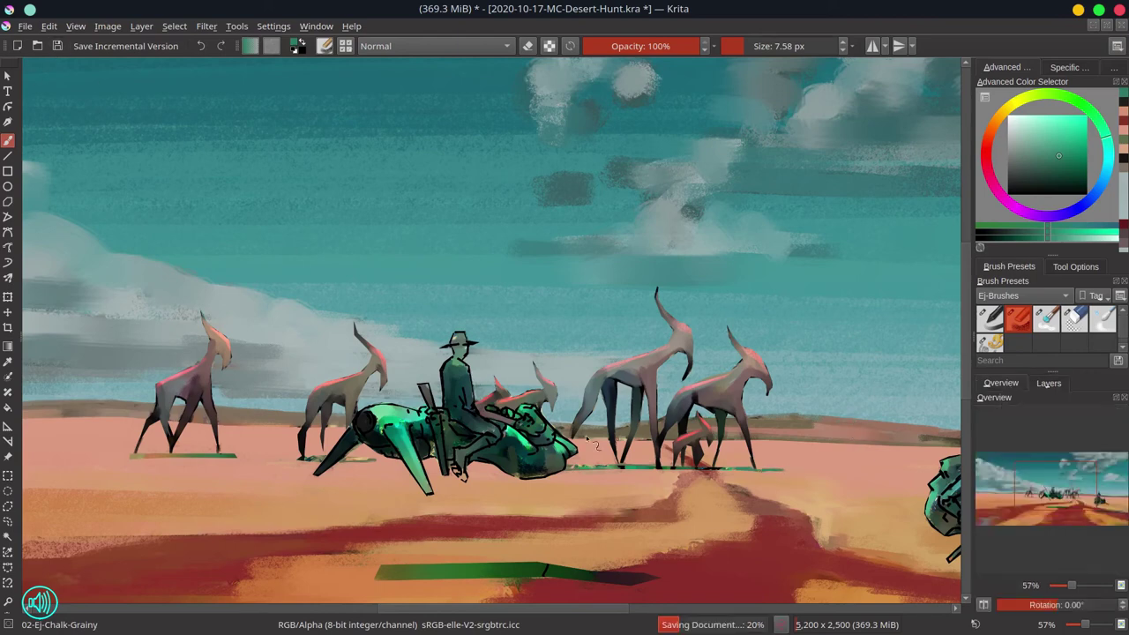
Add a new paint layer above the animals and paint a row of small pale birds along the horizon with the chalk brush
{"action": "left_click", "coordinate": [1049, 382]}
{"action": "left_click", "coordinate": [983, 604]}
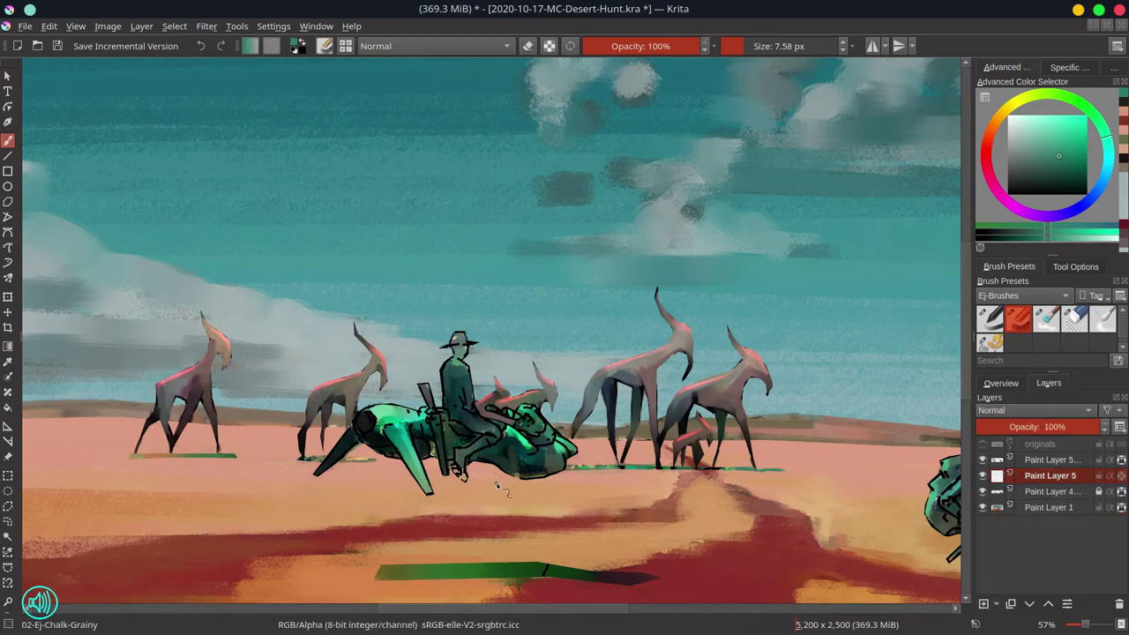
{"action": "left_click", "coordinate": [1020, 145]}
{"action": "left_click_drag", "start_coordinate": [729, 397], "coordinate": [733, 405]}
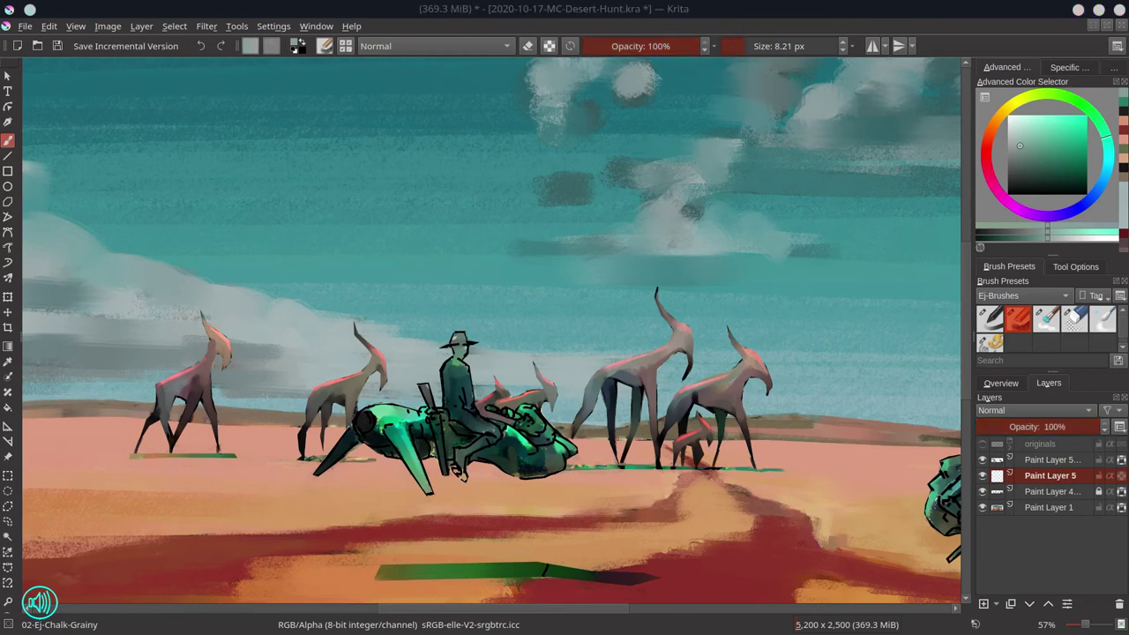
{"action": "left_click", "coordinate": [1013, 125]}
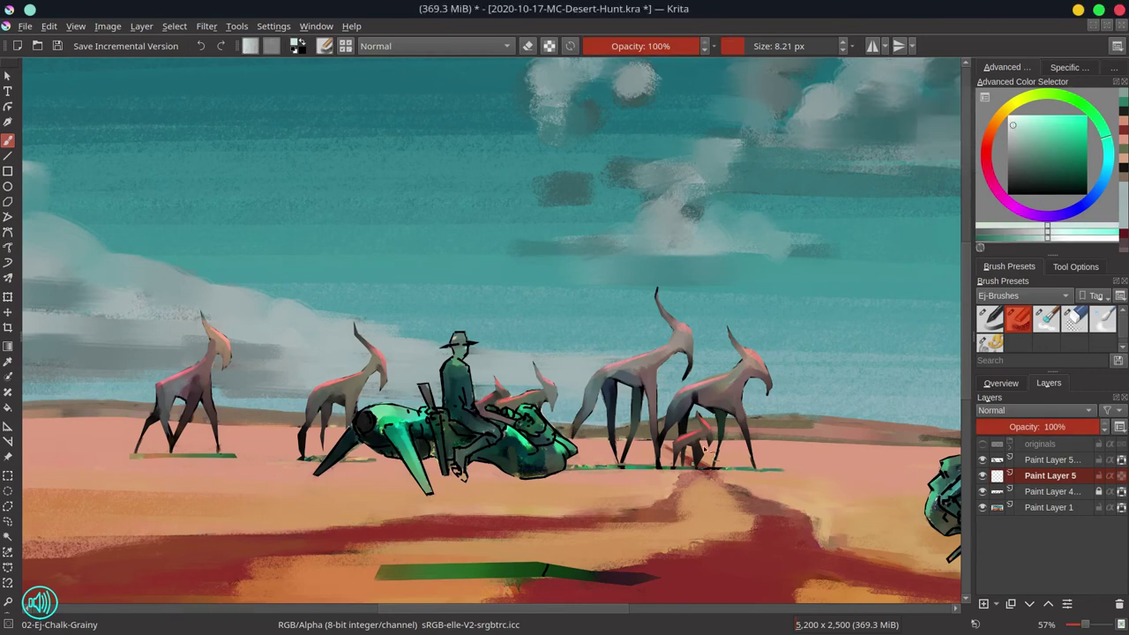
{"action": "left_click", "coordinate": [761, 413]}
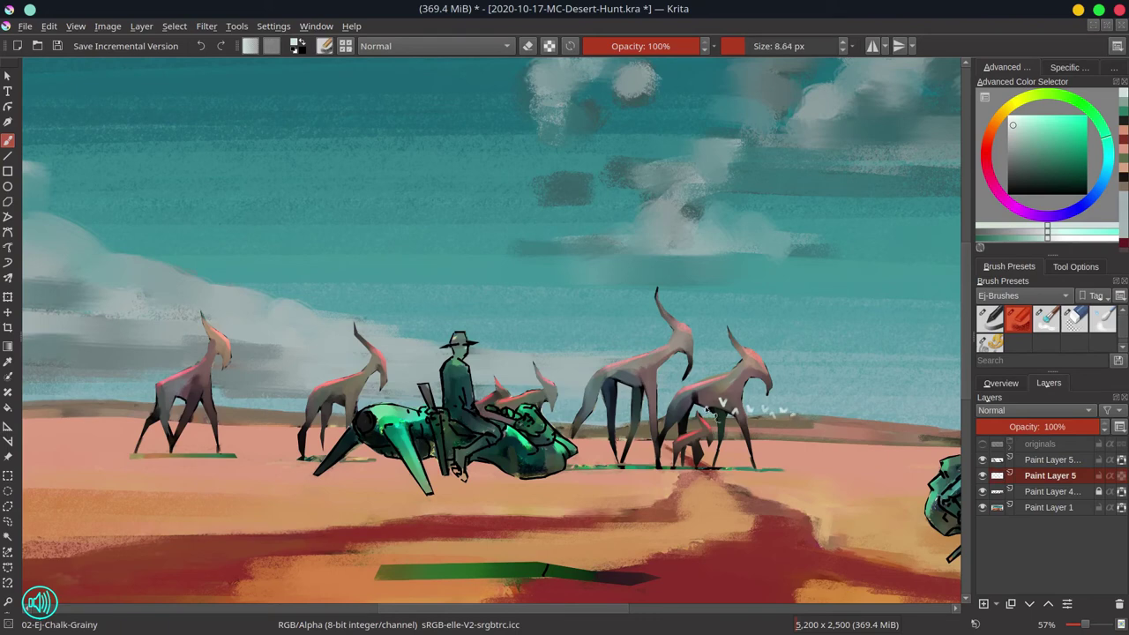
{"action": "left_click", "coordinate": [1000, 384]}
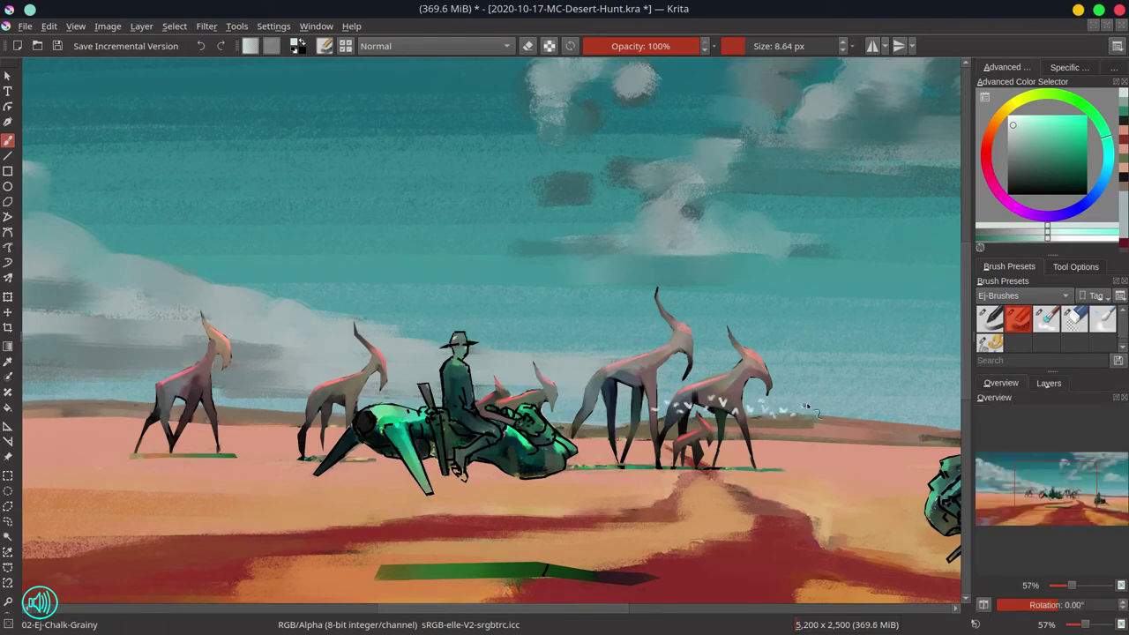
{"action": "left_click_drag", "start_coordinate": [620, 408], "coordinate": [624, 414]}
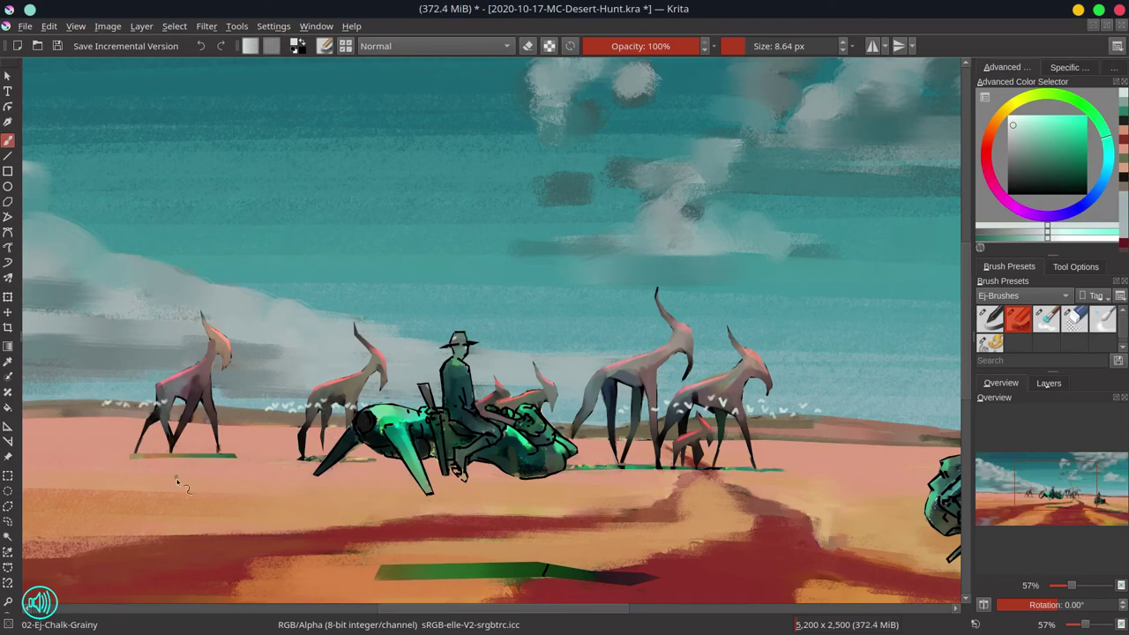
{"action": "scroll", "coordinate": [289, 388], "scroll_direction": "down", "scroll_amount": 4}
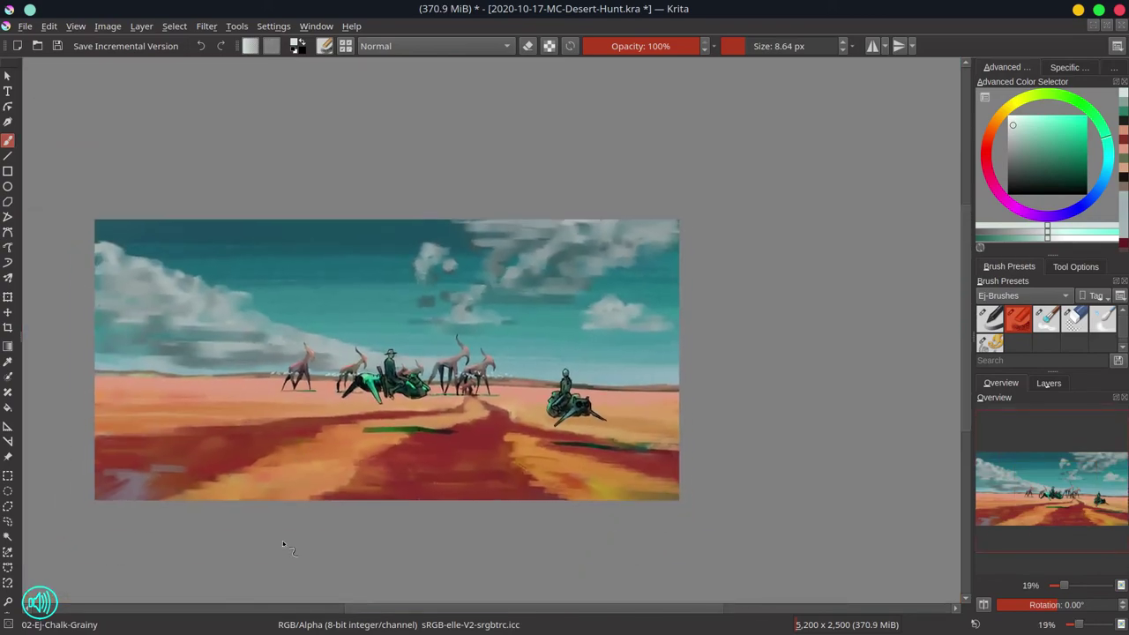
Save the document and mirror the canvas view
{"action": "scroll", "coordinate": [258, 405], "scroll_direction": "up", "scroll_amount": 4}
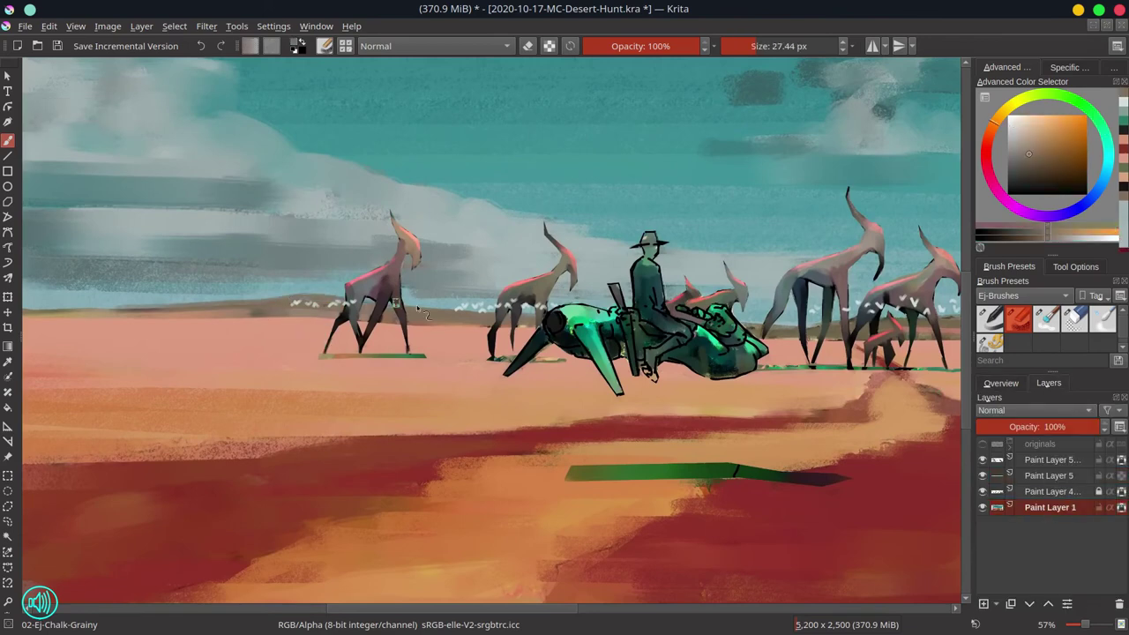
{"action": "scroll", "coordinate": [472, 331], "scroll_direction": "down", "scroll_amount": 5}
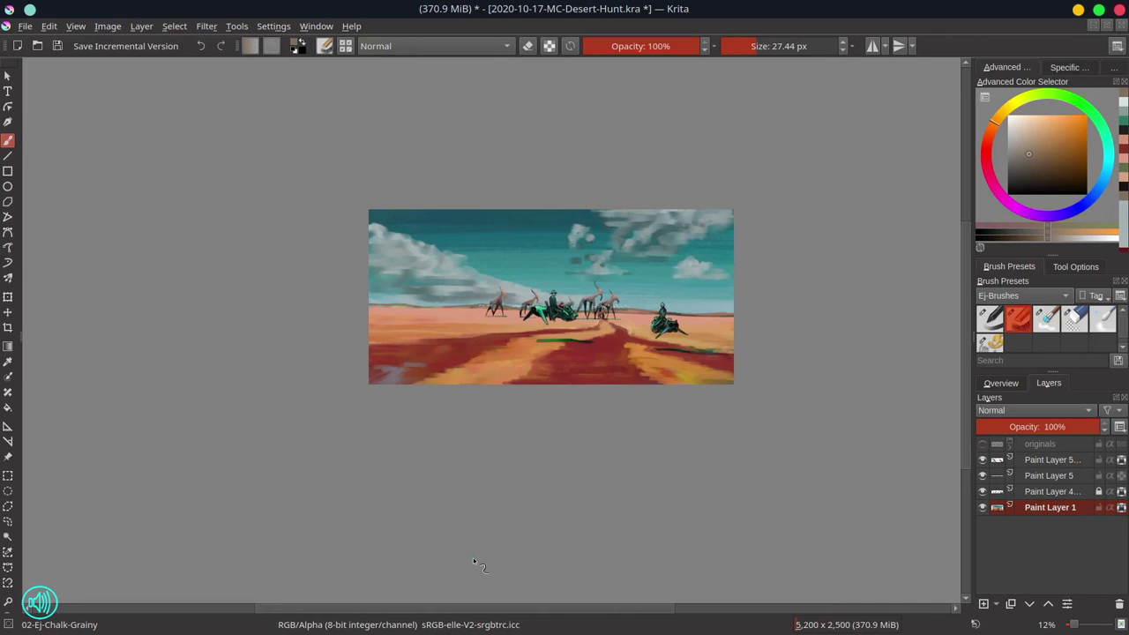
{"action": "key", "text": "ctrl+s"}
{"action": "left_click", "coordinate": [1001, 383]}
{"action": "key", "text": "m"}
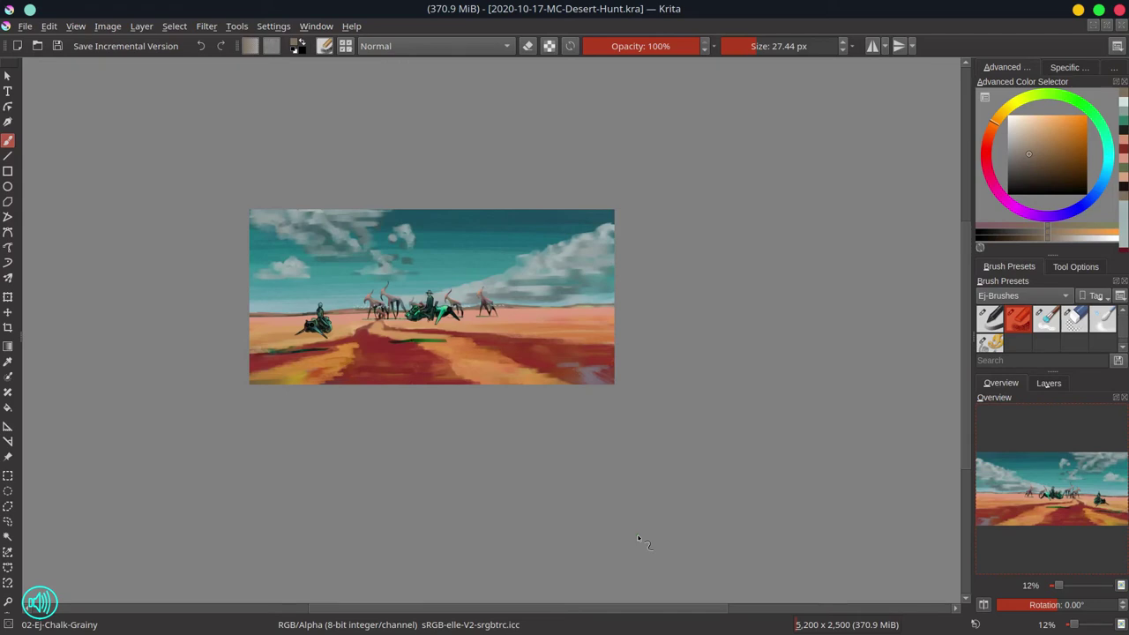
Touch up the sand around the lone rider on Paint Layer 1 with enlarged chalk strokes in sampled colours
{"action": "left_click", "coordinate": [277, 310], "text": "ctrl"}
{"action": "mouse_move", "coordinate": [277, 310]}
{"action": "left_mouse_down", "text": "shift"}
{"action": "mouse_move", "coordinate": [304, 311]}
{"action": "mouse_move", "coordinate": [240, 320]}
{"action": "left_mouse_up", "text": "shift"}
{"action": "left_click", "coordinate": [269, 319], "text": "ctrl"}
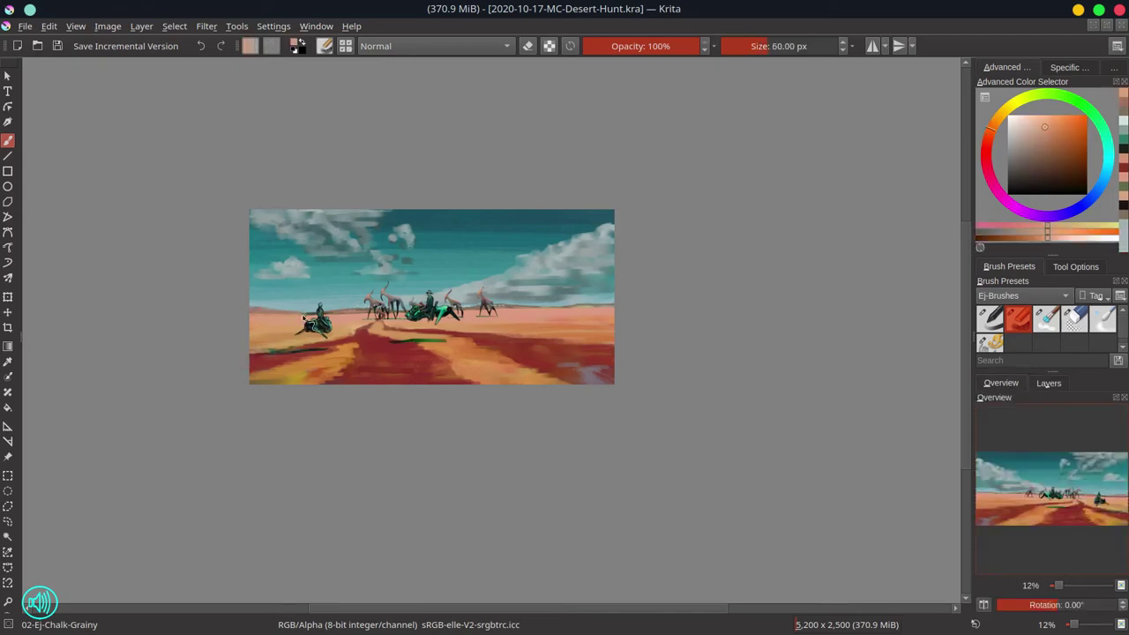
{"action": "left_click", "coordinate": [292, 335]}
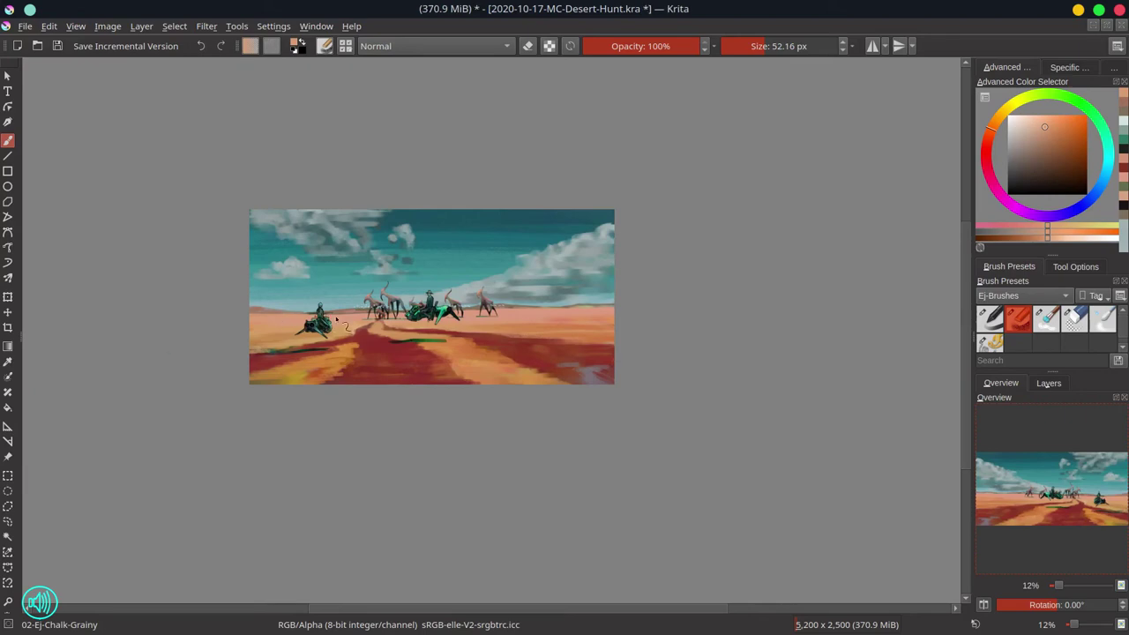
{"action": "left_click_drag", "start_coordinate": [293, 331], "coordinate": [300, 305], "text": "ctrl"}
{"action": "mouse_move", "coordinate": [388, 350]}
{"action": "left_mouse_down", "text": "ctrl"}
{"action": "mouse_move", "coordinate": [411, 294]}
{"action": "mouse_move", "coordinate": [406, 314]}
{"action": "left_mouse_up", "text": "ctrl"}
Paint a thin dark strip along the horizon beside the lone rider with a smaller chalk brush and sampled colours
{"action": "left_click", "coordinate": [286, 271], "text": "ctrl"}
{"action": "left_click_drag", "start_coordinate": [287, 271], "coordinate": [265, 270], "text": "shift"}
{"action": "left_click_drag", "start_coordinate": [277, 271], "coordinate": [170, 268]}
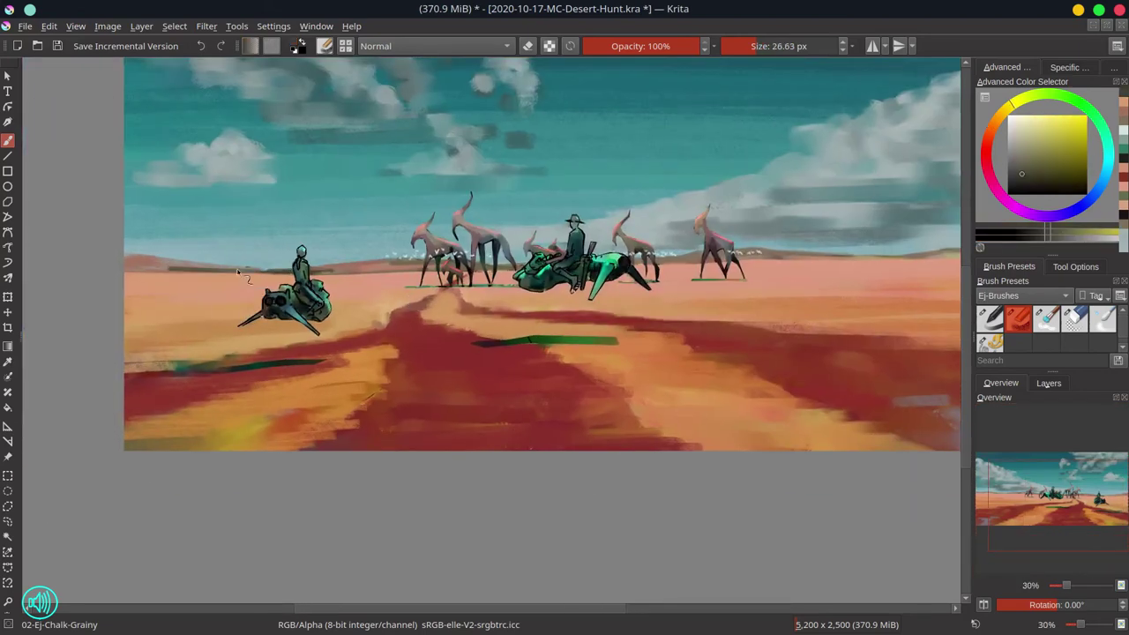
{"action": "left_click", "coordinate": [346, 279], "text": "ctrl"}
{"action": "scroll", "coordinate": [346, 313], "scroll_direction": "down", "scroll_amount": 5}
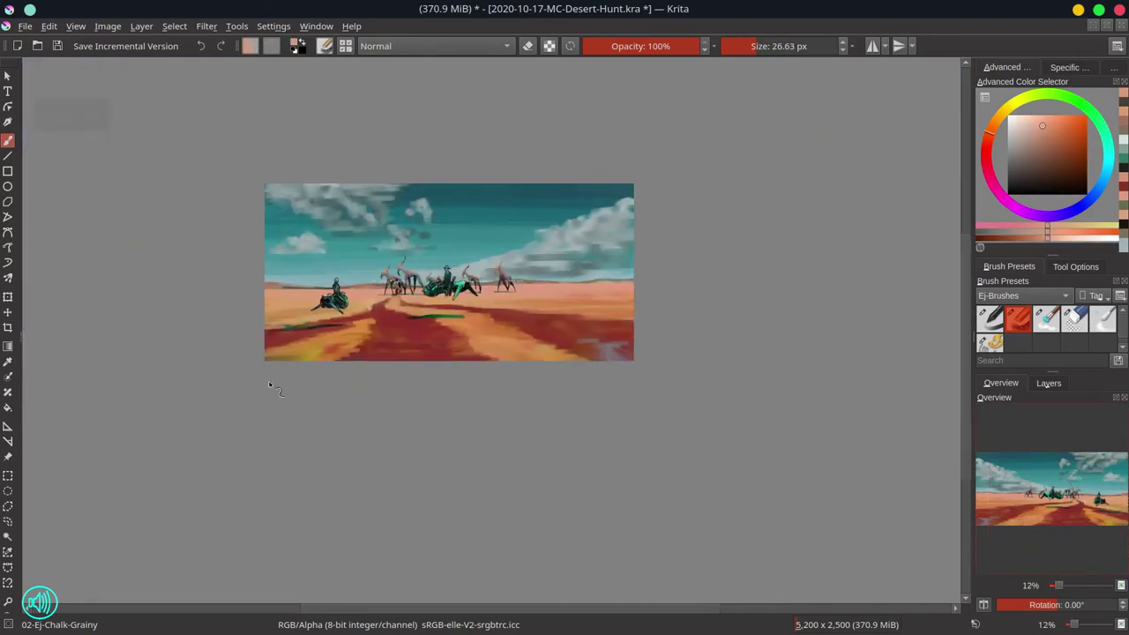
Sample a dark red from the ground, lock the birds' layer, select the riders' layer, and save the document
{"action": "left_click", "coordinate": [271, 334], "text": "ctrl"}
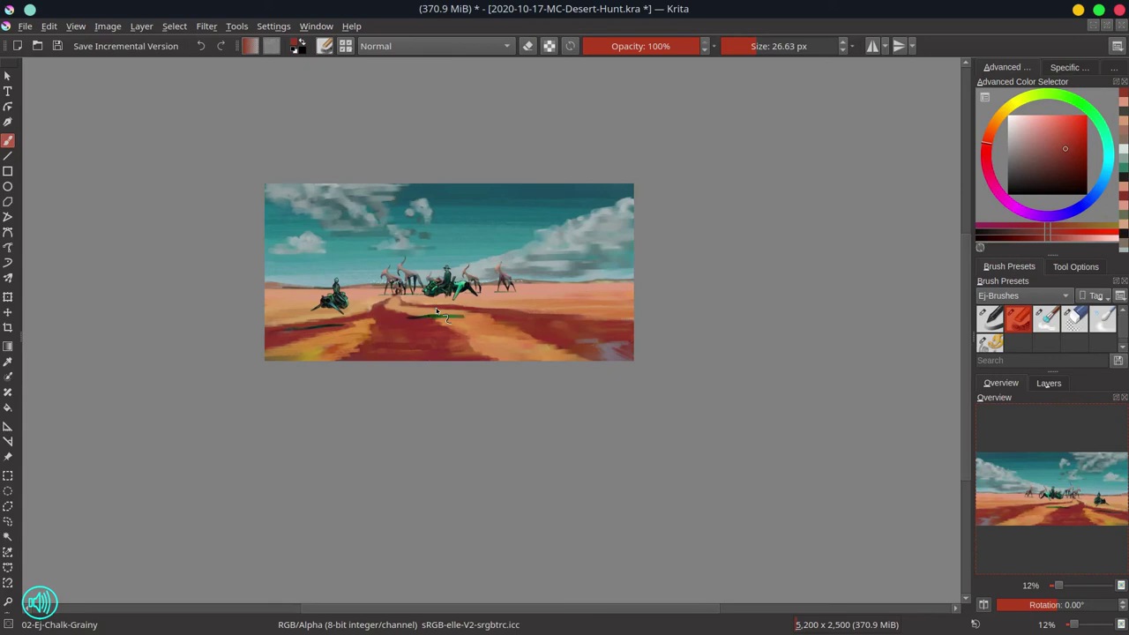
{"action": "left_click", "coordinate": [1049, 383]}
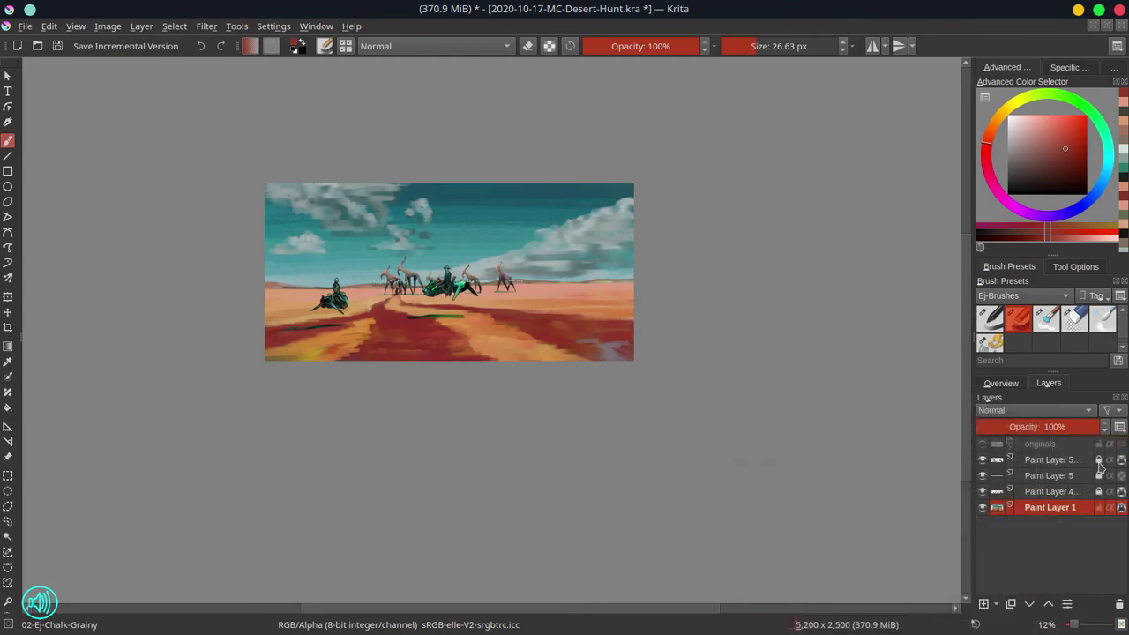
{"action": "left_click", "coordinate": [1041, 460]}
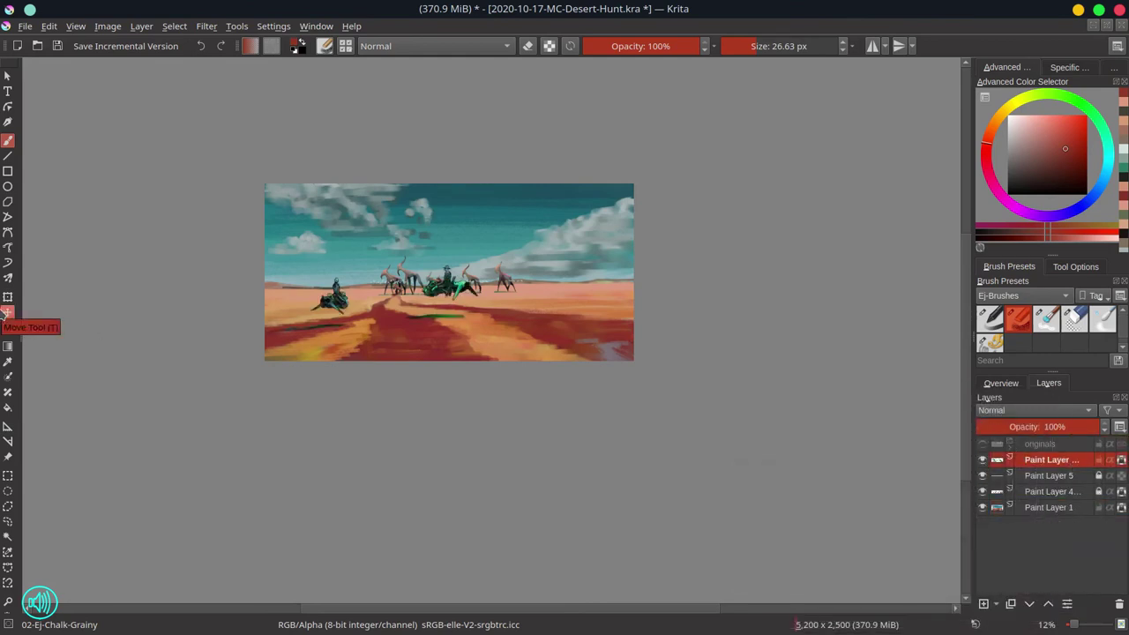
{"action": "key", "text": "ctrl+s"}
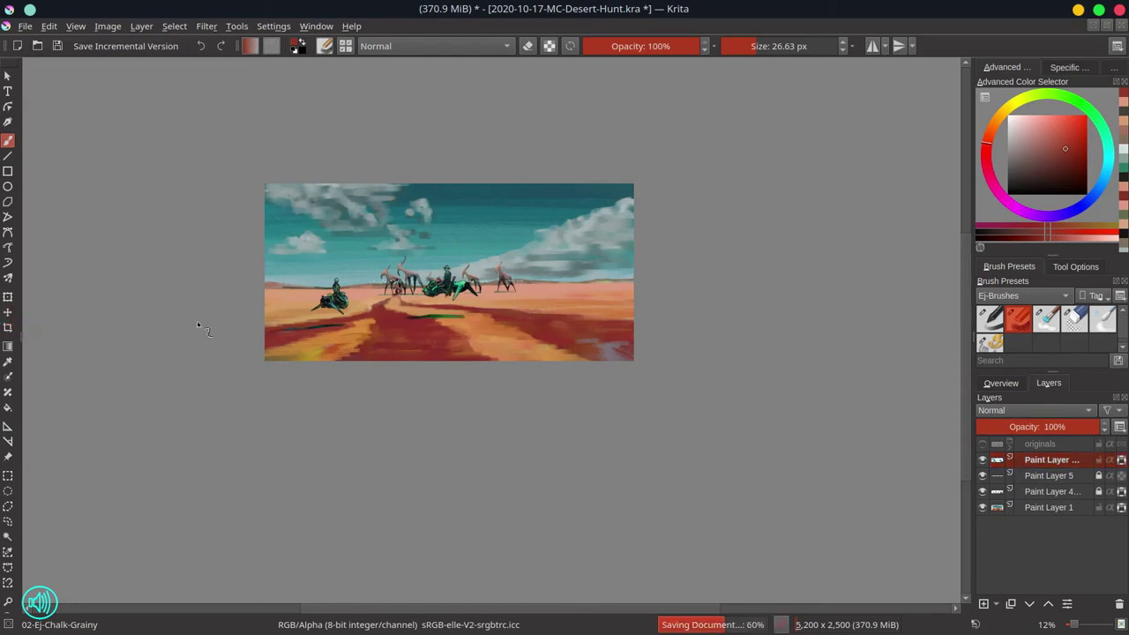
Turn off alpha lock on the riders' layer and trim the dark end of the central rider's ground shadow with the eraser brush
{"action": "key", "text": "."}
{"action": "left_click_drag", "start_coordinate": [375, 290], "coordinate": [394, 347]}
{"action": "left_click", "coordinate": [1121, 459]}
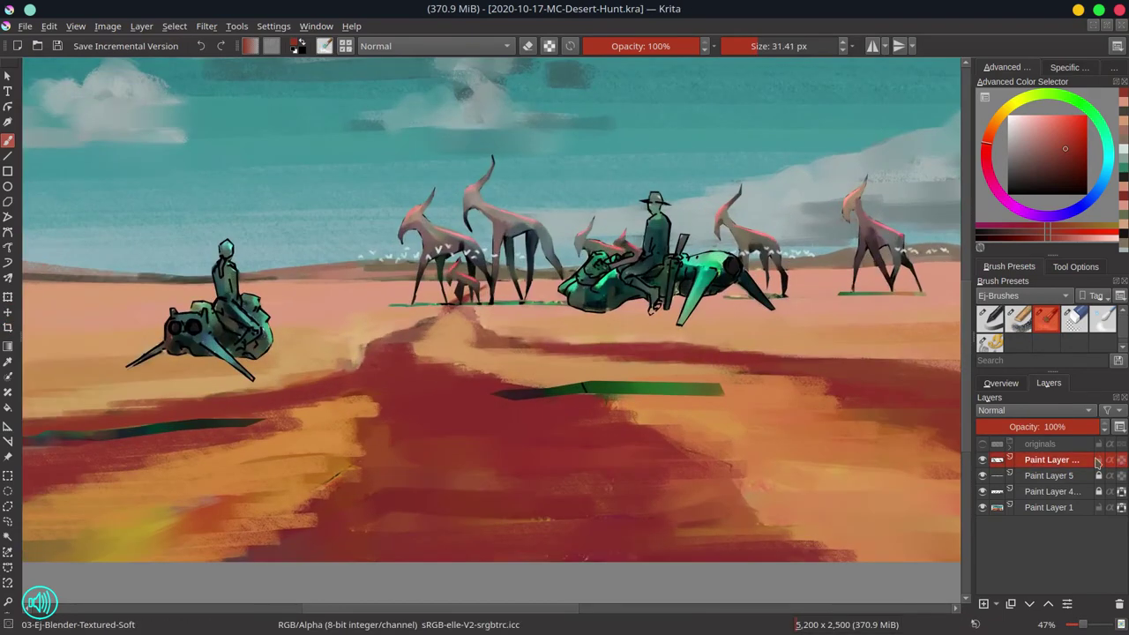
{"action": "left_click", "coordinate": [1074, 319]}
{"action": "mouse_move", "coordinate": [499, 388]}
{"action": "left_mouse_down"}
{"action": "mouse_move", "coordinate": [621, 374]}
{"action": "mouse_move", "coordinate": [522, 391]}
{"action": "mouse_move", "coordinate": [539, 394]}
{"action": "left_mouse_up"}
Reshape the central rider's ground shadow into a thinner green strip with the chalk brush and colours sampled nearby
{"action": "left_click", "coordinate": [1019, 320]}
{"action": "left_click", "coordinate": [517, 396], "text": "ctrl"}
{"action": "left_click", "coordinate": [585, 390], "text": "ctrl"}
{"action": "mouse_move", "coordinate": [577, 390]}
{"action": "left_mouse_down"}
{"action": "mouse_move", "coordinate": [606, 388]}
{"action": "mouse_move", "coordinate": [546, 392]}
{"action": "mouse_move", "coordinate": [615, 386]}
{"action": "mouse_move", "coordinate": [629, 394]}
{"action": "mouse_move", "coordinate": [605, 397]}
{"action": "mouse_move", "coordinate": [654, 400]}
{"action": "mouse_move", "coordinate": [728, 394]}
{"action": "left_mouse_up"}
{"action": "left_click", "coordinate": [551, 392], "text": "ctrl"}
{"action": "left_click", "coordinate": [572, 391], "text": "ctrl"}
{"action": "left_click", "coordinate": [652, 402], "text": "ctrl"}
{"action": "left_click", "coordinate": [622, 379], "text": "ctrl"}
{"action": "left_click_drag", "start_coordinate": [614, 382], "coordinate": [729, 386]}
Repaint the outer end of the lone rider's ground shadow with sampled colours and save the document
{"action": "left_click_drag", "start_coordinate": [177, 420], "coordinate": [322, 418]}
{"action": "left_click", "coordinate": [215, 435], "text": "ctrl"}
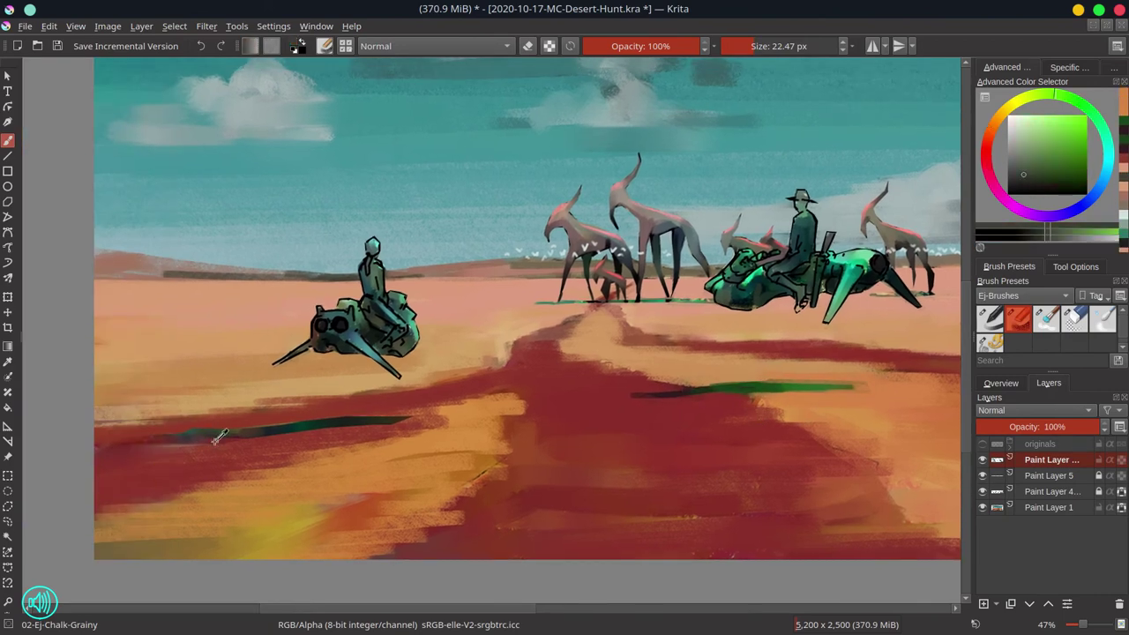
{"action": "left_click", "coordinate": [204, 431], "text": "ctrl"}
{"action": "left_click_drag", "start_coordinate": [159, 439], "coordinate": [201, 433]}
{"action": "left_click", "coordinate": [135, 450], "text": "ctrl"}
{"action": "left_click", "coordinate": [1000, 382]}
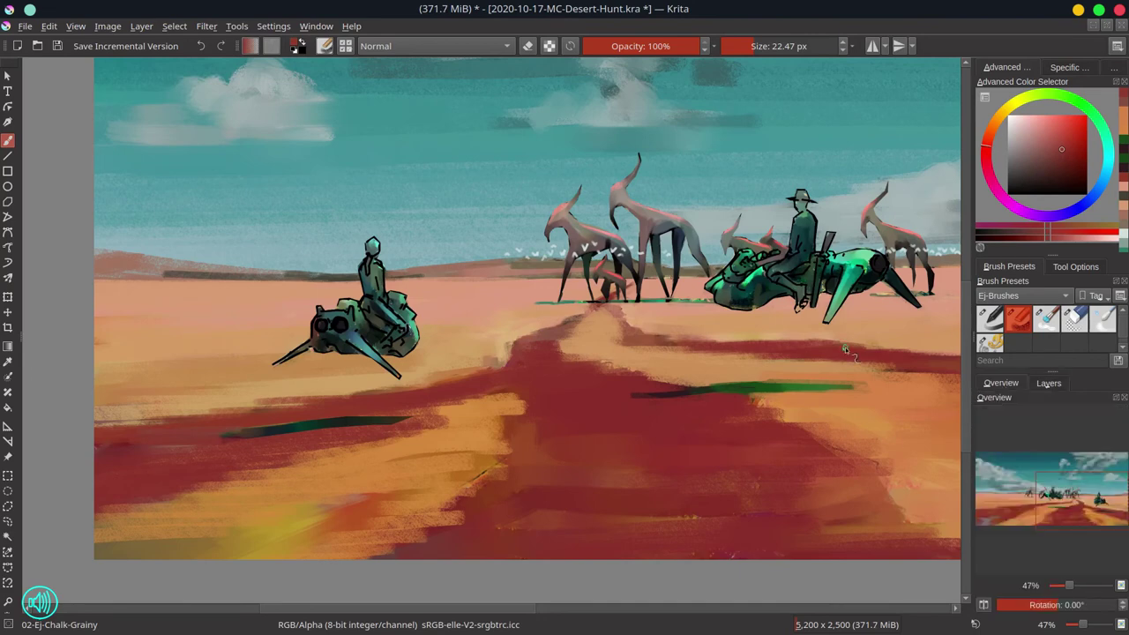
{"action": "key", "text": "ctrl+s"}
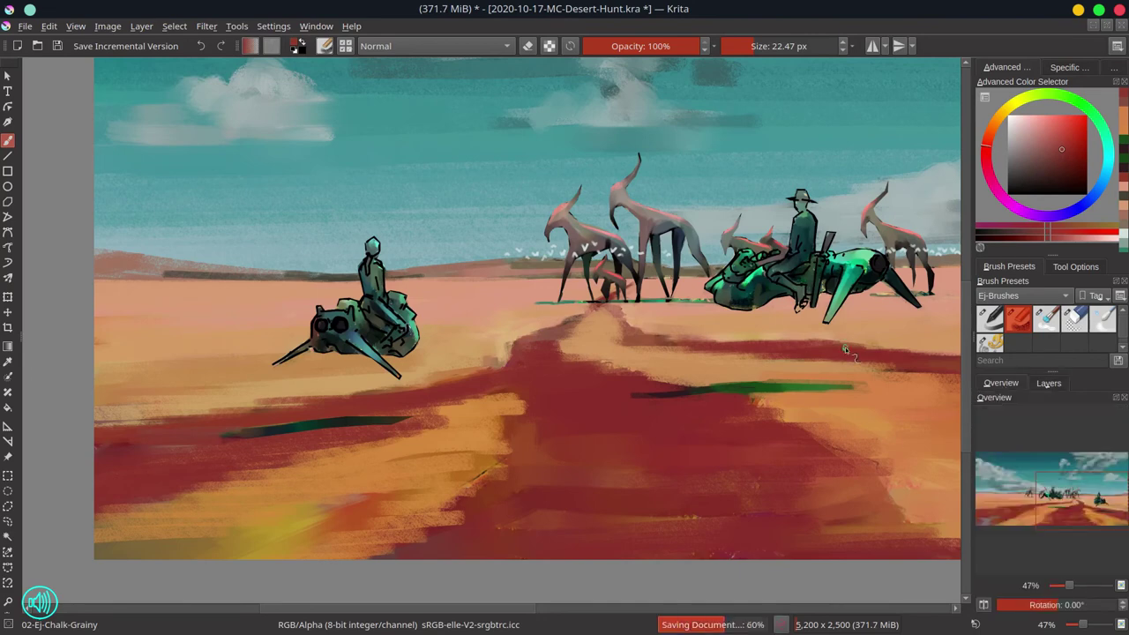
Turn alpha lock back on for the riders' layer and blend away the ink outlines of the lone rider and mount with Ej-Blender-Textured-Soft
{"action": "left_click", "coordinate": [1049, 382]}
{"action": "key", "text": "."}
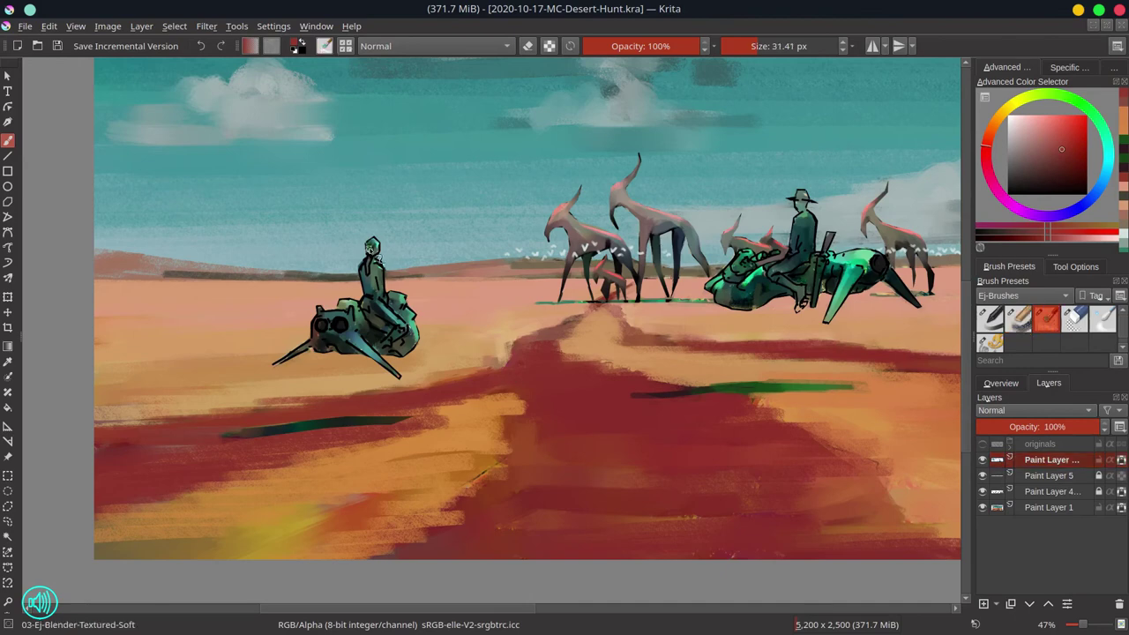
{"action": "mouse_move", "coordinate": [373, 243]}
{"action": "left_mouse_down"}
{"action": "mouse_move", "coordinate": [365, 271]}
{"action": "mouse_move", "coordinate": [368, 287]}
{"action": "mouse_move", "coordinate": [390, 279]}
{"action": "mouse_move", "coordinate": [386, 298]}
{"action": "mouse_move", "coordinate": [375, 281]}
{"action": "mouse_move", "coordinate": [363, 306]}
{"action": "mouse_move", "coordinate": [394, 317]}
{"action": "mouse_move", "coordinate": [388, 309]}
{"action": "mouse_move", "coordinate": [421, 346]}
{"action": "mouse_move", "coordinate": [388, 336]}
{"action": "mouse_move", "coordinate": [388, 351]}
{"action": "mouse_move", "coordinate": [385, 330]}
{"action": "mouse_move", "coordinate": [342, 301]}
{"action": "mouse_move", "coordinate": [377, 357]}
{"action": "left_mouse_up"}
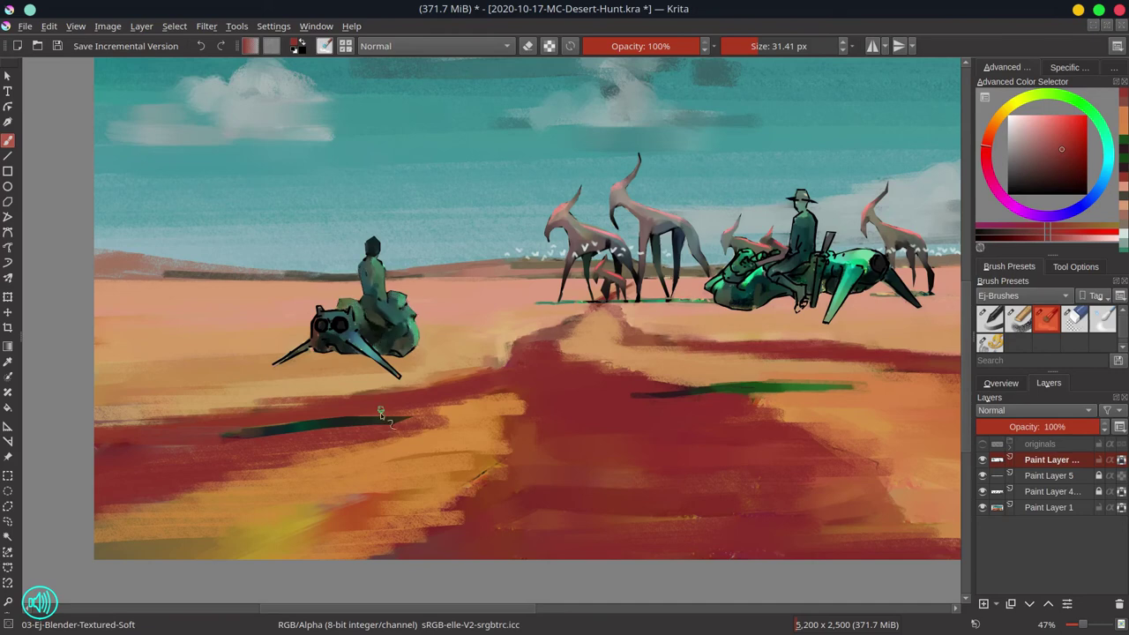
{"action": "mouse_move", "coordinate": [325, 312]}
{"action": "left_mouse_down"}
{"action": "mouse_move", "coordinate": [351, 312]}
{"action": "mouse_move", "coordinate": [314, 331]}
{"action": "mouse_move", "coordinate": [322, 340]}
{"action": "mouse_move", "coordinate": [321, 325]}
{"action": "mouse_move", "coordinate": [340, 321]}
{"action": "mouse_move", "coordinate": [320, 344]}
{"action": "mouse_move", "coordinate": [282, 362]}
{"action": "mouse_move", "coordinate": [347, 340]}
{"action": "mouse_move", "coordinate": [376, 359]}
{"action": "mouse_move", "coordinate": [358, 342]}
{"action": "mouse_move", "coordinate": [399, 353]}
{"action": "mouse_move", "coordinate": [410, 304]}
{"action": "left_mouse_up"}
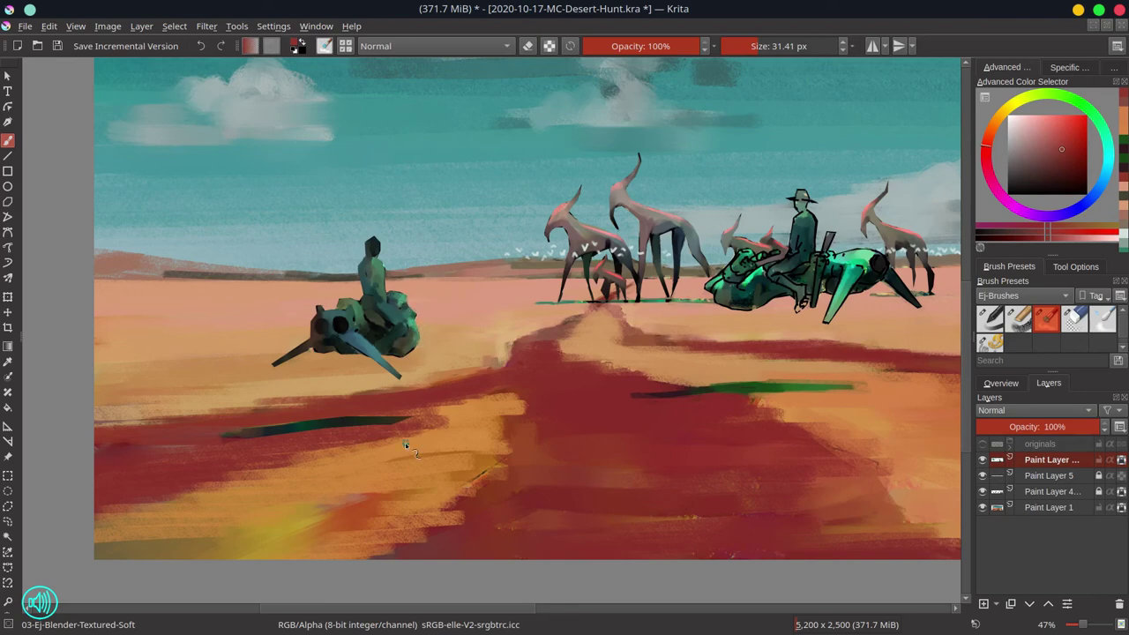
{"action": "left_click", "coordinate": [1001, 383]}
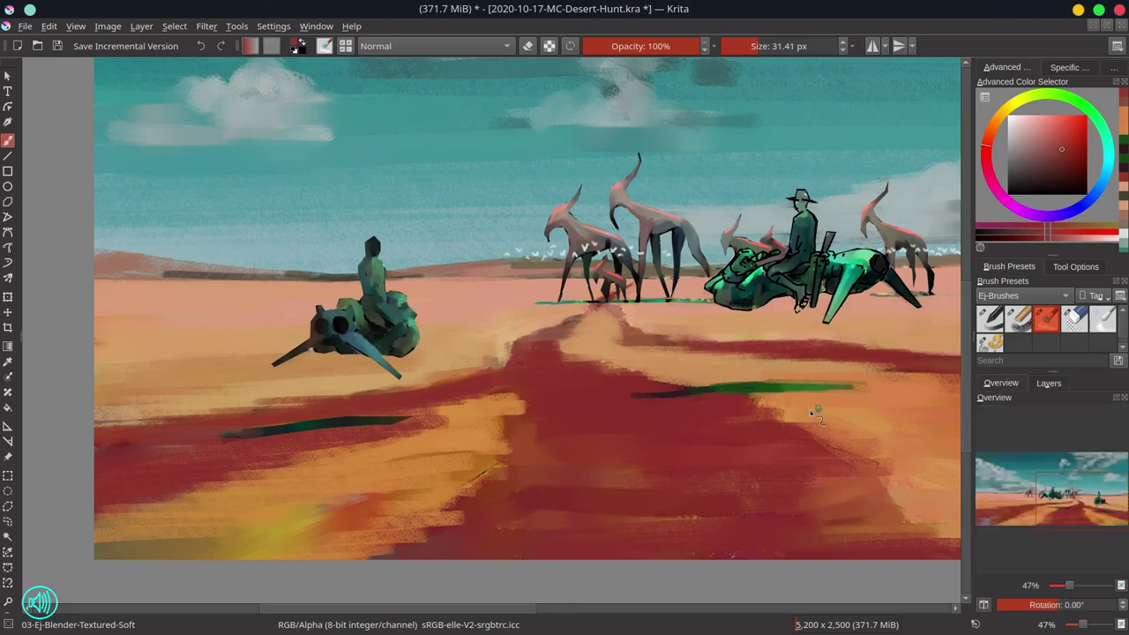
Highlight the central rider's hat brim with the chalk brush and a pale green sampled from the mount
{"action": "left_click_drag", "start_coordinate": [812, 253], "coordinate": [705, 279]}
{"action": "key", "text": "/"}
{"action": "left_click", "coordinate": [774, 298], "text": "ctrl"}
{"action": "mouse_move", "coordinate": [690, 228]}
{"action": "left_mouse_down"}
{"action": "mouse_move", "coordinate": [701, 254]}
{"action": "mouse_move", "coordinate": [711, 234]}
{"action": "mouse_move", "coordinate": [683, 234]}
{"action": "mouse_move", "coordinate": [702, 225]}
{"action": "left_mouse_up"}
{"action": "left_click", "coordinate": [750, 287], "text": "ctrl"}
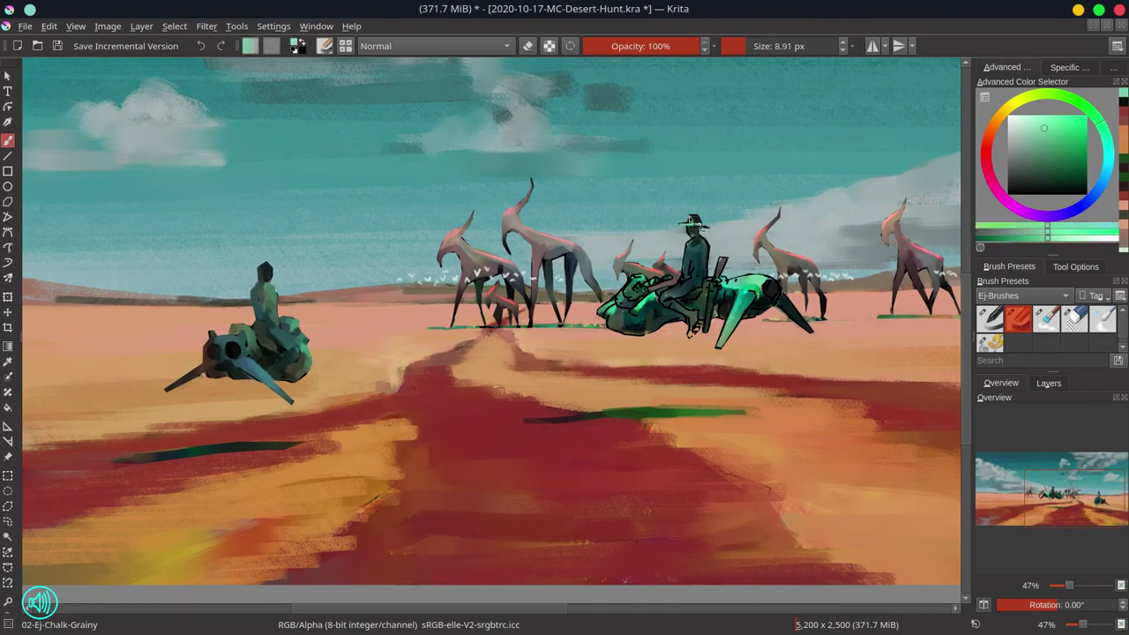
Enlarge the chalk brush, add a pale green highlight to the lone rider's shoulder, and blend the body with the soft blender
{"action": "key", "text": "bracketright"}
{"action": "key", "text": "bracketright"}
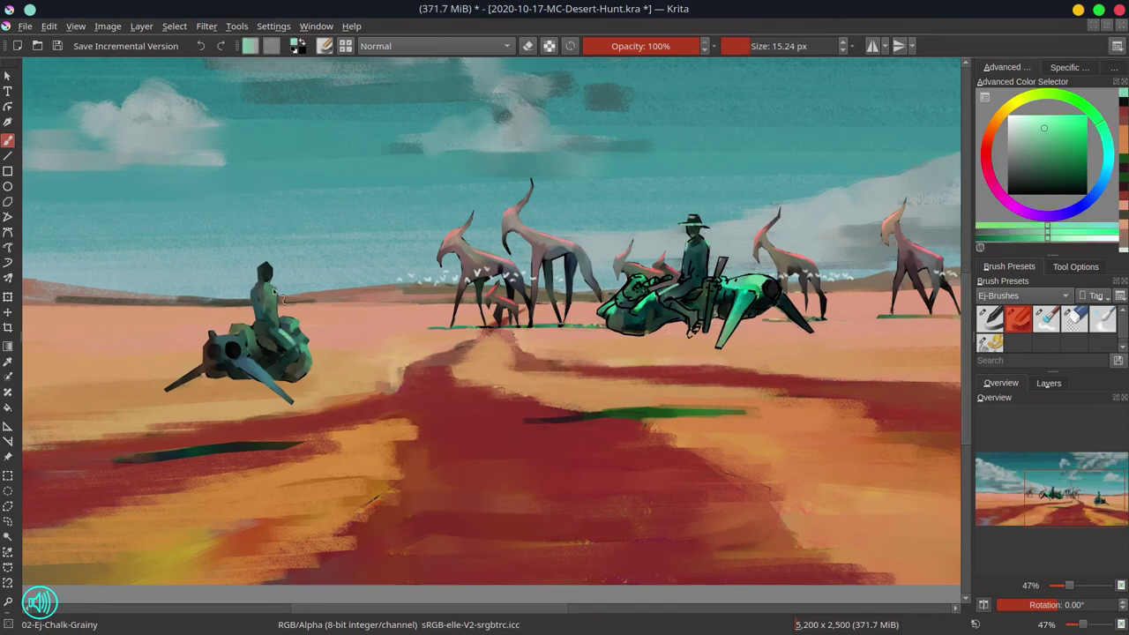
{"action": "key", "text": "slash"}
{"action": "left_click_drag", "start_coordinate": [280, 333], "coordinate": [293, 351]}
{"action": "left_click_drag", "start_coordinate": [282, 304], "coordinate": [304, 351]}
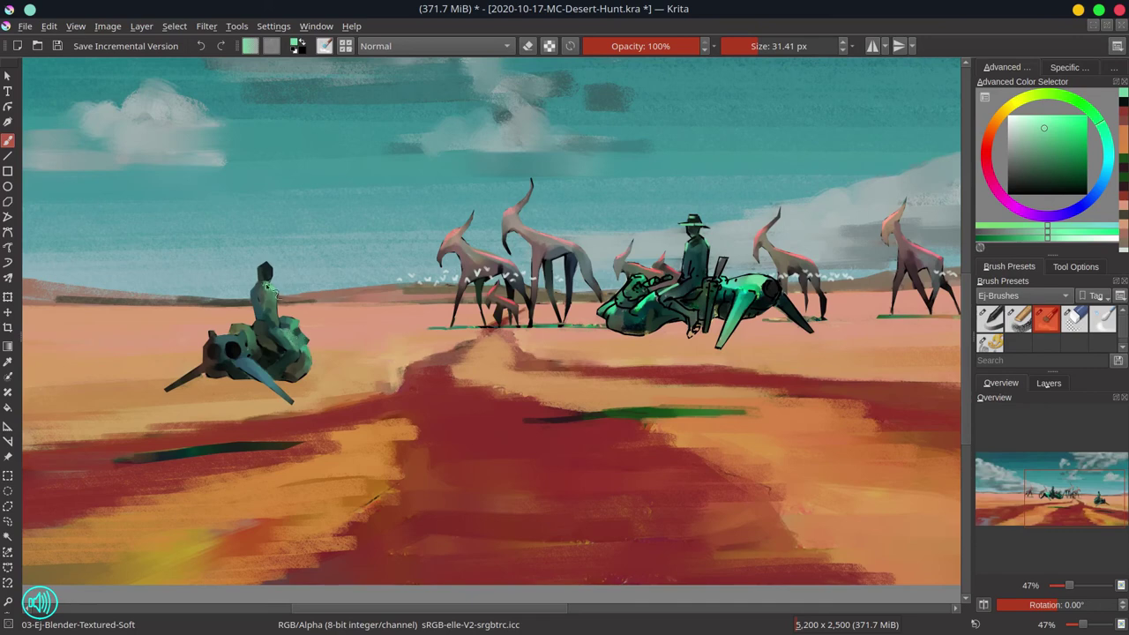
Blend away the ink outlines of the central rider and mount, save the document, and mirror the canvas view back
{"action": "left_click_drag", "start_coordinate": [694, 221], "coordinate": [692, 220], "text": "shift"}
{"action": "mouse_move", "coordinate": [685, 224]}
{"action": "left_mouse_down"}
{"action": "mouse_move", "coordinate": [714, 236]}
{"action": "mouse_move", "coordinate": [701, 265]}
{"action": "mouse_move", "coordinate": [707, 255]}
{"action": "mouse_move", "coordinate": [691, 263]}
{"action": "mouse_move", "coordinate": [716, 281]}
{"action": "mouse_move", "coordinate": [712, 311]}
{"action": "mouse_move", "coordinate": [722, 262]}
{"action": "mouse_move", "coordinate": [718, 302]}
{"action": "mouse_move", "coordinate": [712, 280]}
{"action": "mouse_move", "coordinate": [680, 300]}
{"action": "mouse_move", "coordinate": [660, 300]}
{"action": "mouse_move", "coordinate": [675, 287]}
{"action": "mouse_move", "coordinate": [654, 297]}
{"action": "mouse_move", "coordinate": [637, 284]}
{"action": "mouse_move", "coordinate": [646, 287]}
{"action": "mouse_move", "coordinate": [626, 301]}
{"action": "mouse_move", "coordinate": [635, 276]}
{"action": "mouse_move", "coordinate": [622, 313]}
{"action": "mouse_move", "coordinate": [641, 306]}
{"action": "mouse_move", "coordinate": [636, 317]}
{"action": "mouse_move", "coordinate": [619, 311]}
{"action": "mouse_move", "coordinate": [629, 312]}
{"action": "mouse_move", "coordinate": [611, 328]}
{"action": "mouse_move", "coordinate": [642, 328]}
{"action": "mouse_move", "coordinate": [672, 303]}
{"action": "mouse_move", "coordinate": [692, 335]}
{"action": "mouse_move", "coordinate": [712, 315]}
{"action": "mouse_move", "coordinate": [705, 328]}
{"action": "mouse_move", "coordinate": [693, 307]}
{"action": "mouse_move", "coordinate": [680, 324]}
{"action": "mouse_move", "coordinate": [774, 287]}
{"action": "left_mouse_up"}
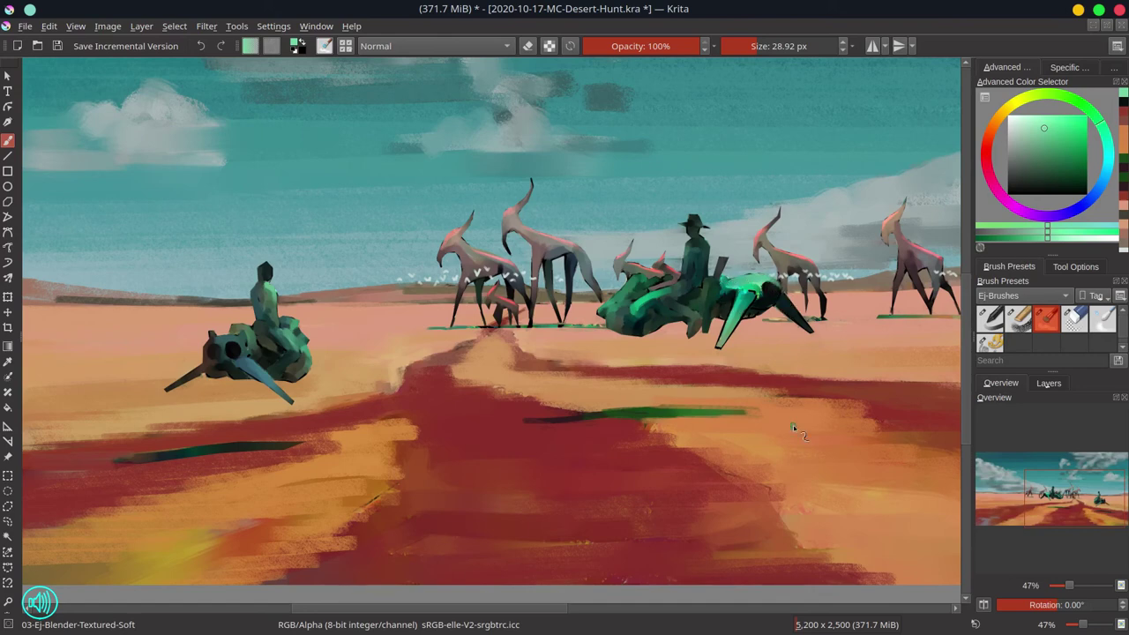
{"action": "mouse_move", "coordinate": [741, 293]}
{"action": "left_mouse_down"}
{"action": "mouse_move", "coordinate": [715, 355]}
{"action": "mouse_move", "coordinate": [749, 301]}
{"action": "left_mouse_up"}
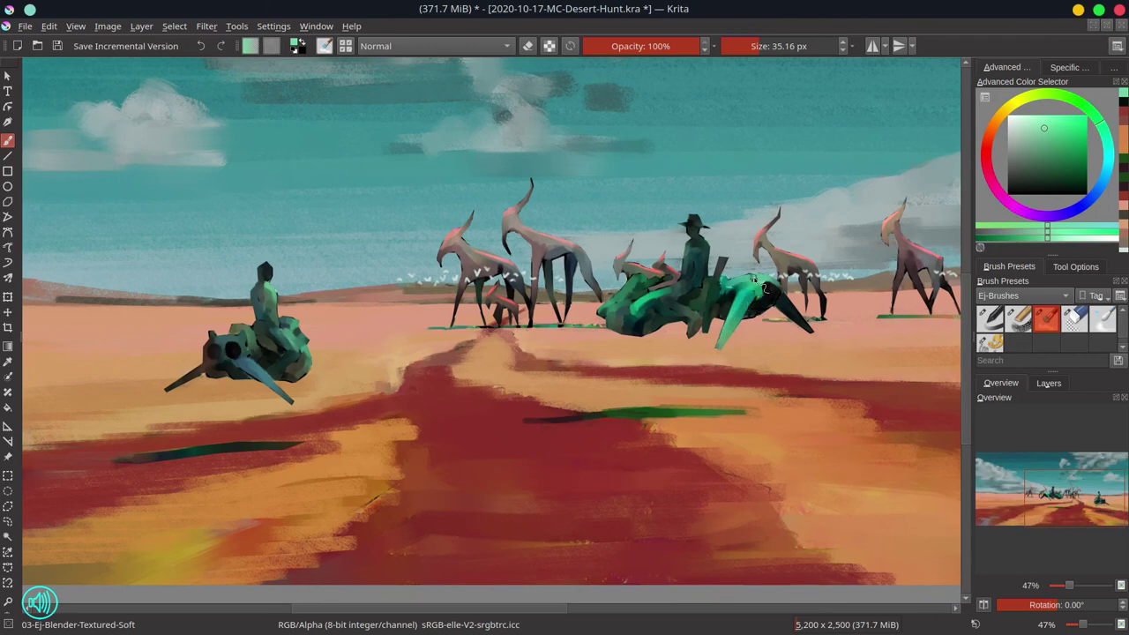
{"action": "scroll", "coordinate": [709, 287], "scroll_direction": "down", "scroll_amount": 4}
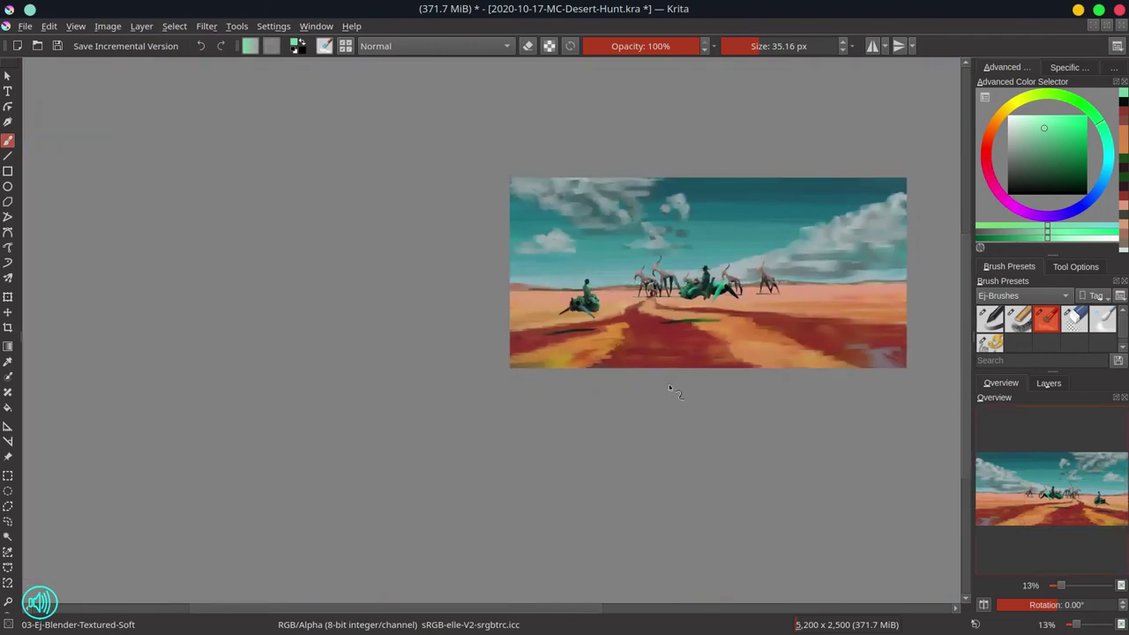
{"action": "key", "text": "ctrl+s"}
{"action": "key", "text": "m"}
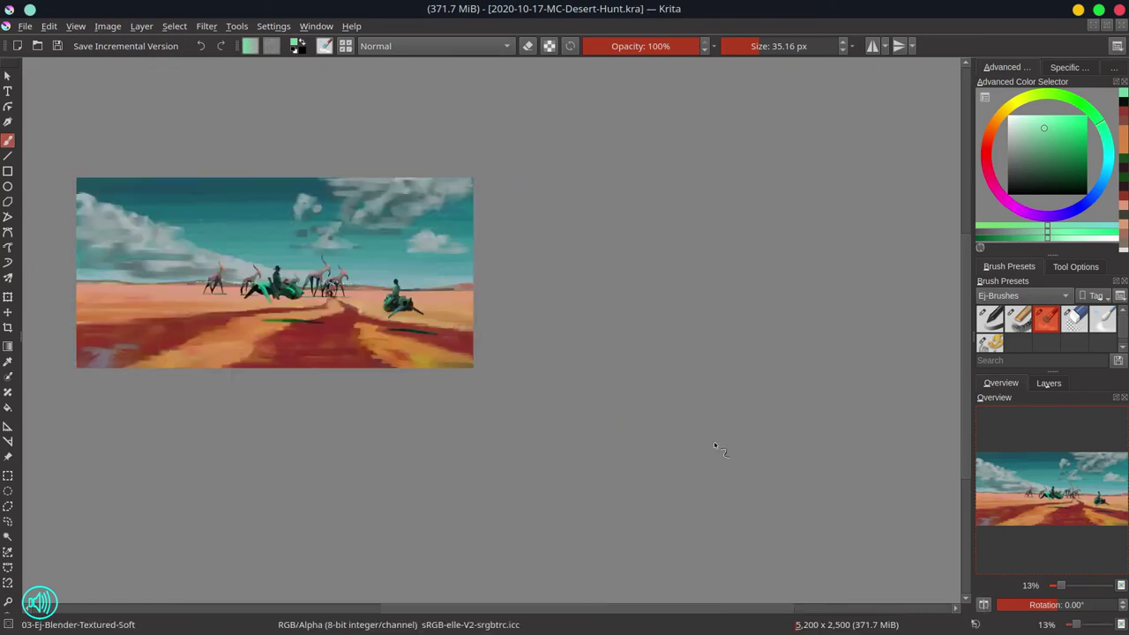
Switch to Ej-Chalk-Grainy in Color Dodge mode and light the lone rider's head with the muted red
{"action": "key", "text": "slash"}
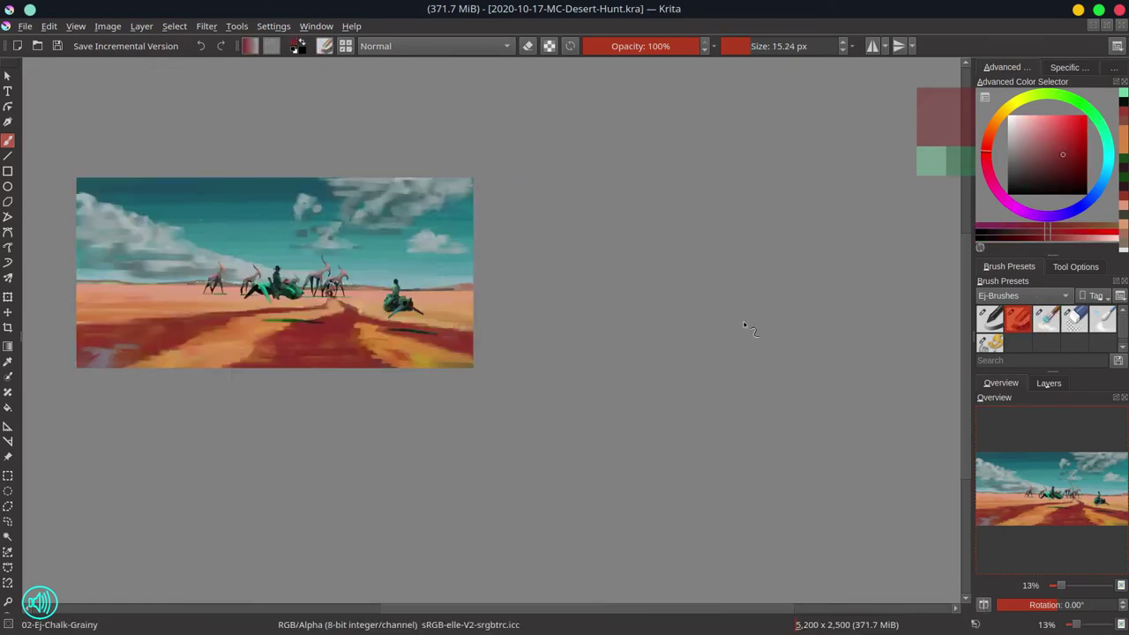
{"action": "left_click", "coordinate": [421, 46]}
{"action": "left_click", "coordinate": [386, 44]}
{"action": "mouse_move", "coordinate": [381, 331]}
{"action": "left_mouse_down"}
{"action": "mouse_move", "coordinate": [453, 268]}
{"action": "mouse_move", "coordinate": [757, 438]}
{"action": "left_mouse_up"}
{"action": "mouse_move", "coordinate": [725, 251]}
{"action": "left_mouse_down"}
{"action": "mouse_move", "coordinate": [742, 263]}
{"action": "mouse_move", "coordinate": [730, 296]}
{"action": "left_mouse_up"}
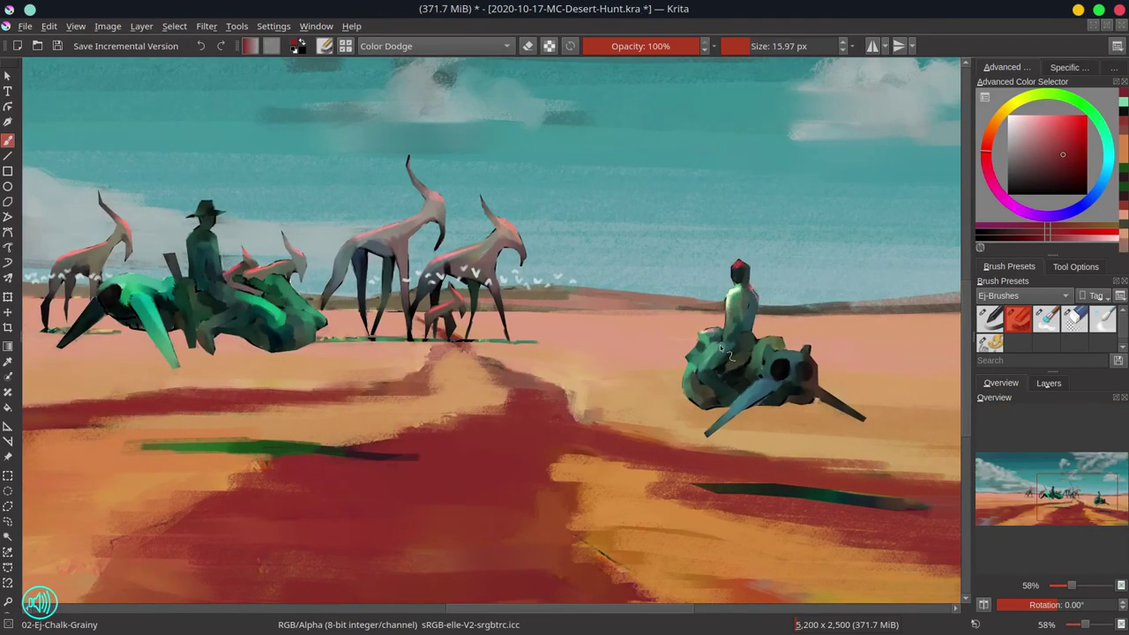
Add Color Dodge highlights to the lone rider's mount, along its body, both spiked front legs and rounded rear
{"action": "mouse_move", "coordinate": [721, 348]}
{"action": "left_mouse_down"}
{"action": "mouse_move", "coordinate": [781, 338]}
{"action": "mouse_move", "coordinate": [771, 357]}
{"action": "mouse_move", "coordinate": [797, 358]}
{"action": "left_mouse_up"}
{"action": "left_click_drag", "start_coordinate": [850, 400], "coordinate": [856, 400]}
{"action": "left_click_drag", "start_coordinate": [825, 392], "coordinate": [852, 408]}
{"action": "left_click_drag", "start_coordinate": [756, 387], "coordinate": [711, 430]}
{"action": "left_click_drag", "start_coordinate": [724, 416], "coordinate": [763, 386]}
{"action": "key", "text": "bracketleft"}
{"action": "left_click_drag", "start_coordinate": [702, 345], "coordinate": [691, 393]}
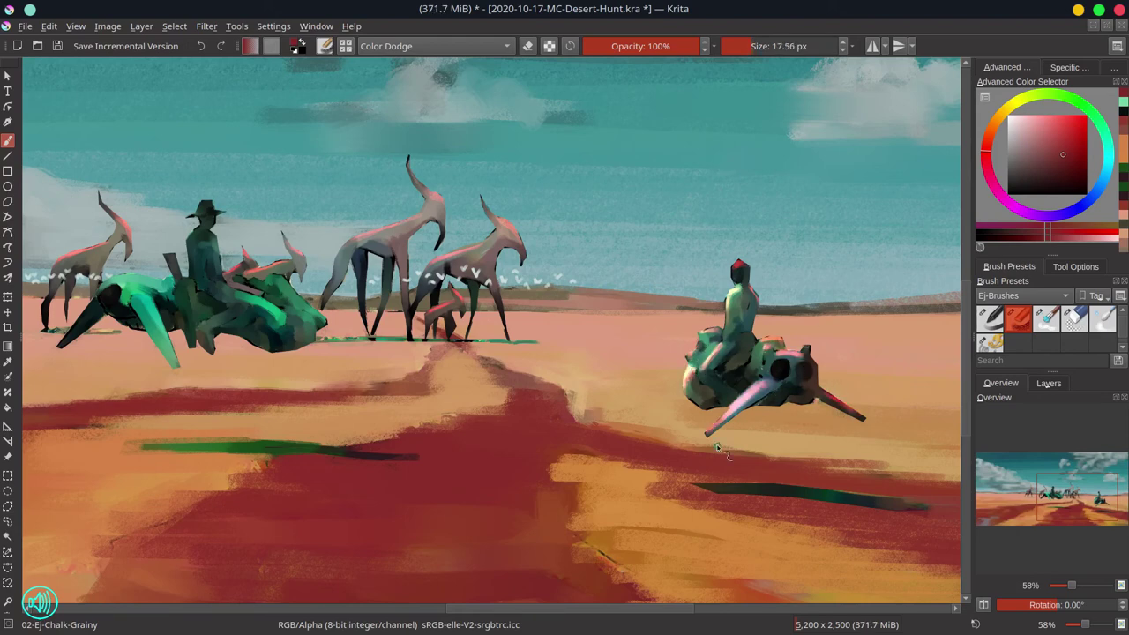
Add reddish Color Dodge highlights to the central rider's hat and leg with a finer chalk brush
{"action": "left_click_drag", "start_coordinate": [202, 216], "coordinate": [421, 339]}
{"action": "mouse_move", "coordinate": [428, 336]}
{"action": "left_mouse_down"}
{"action": "mouse_move", "coordinate": [417, 340]}
{"action": "mouse_move", "coordinate": [460, 325]}
{"action": "left_mouse_up"}
{"action": "mouse_move", "coordinate": [442, 359]}
{"action": "left_mouse_down"}
{"action": "mouse_move", "coordinate": [447, 406]}
{"action": "mouse_move", "coordinate": [467, 425]}
{"action": "left_mouse_up"}
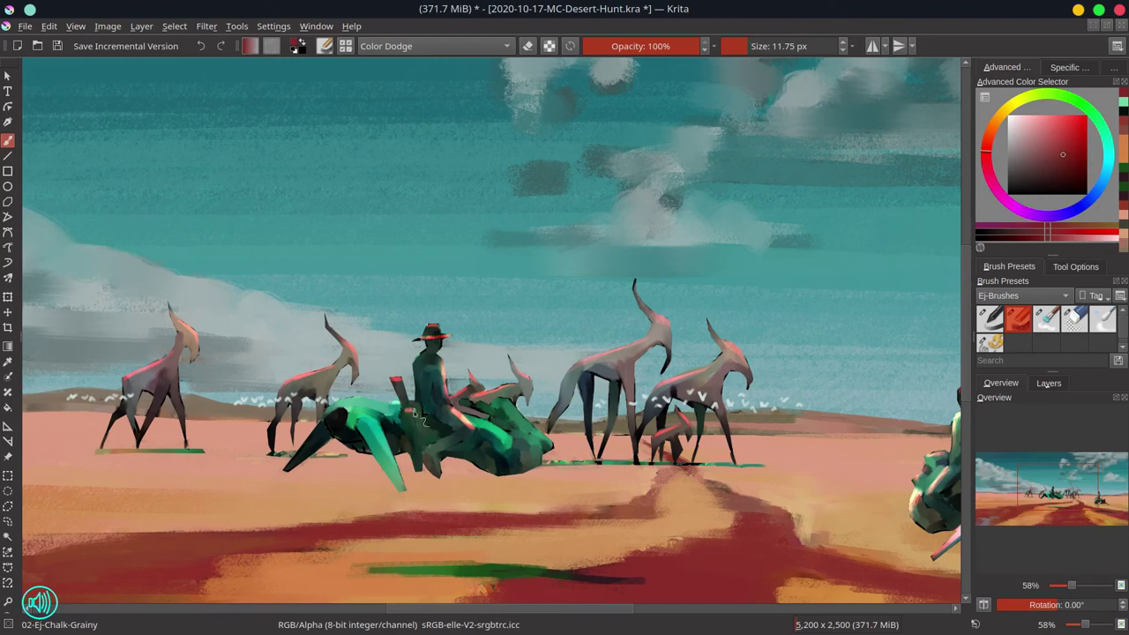
{"action": "left_click_drag", "start_coordinate": [449, 506], "coordinate": [455, 506]}
Enlarge the chalk brush and brighten the front shell and both spiked legs of the central rider's mount
{"action": "left_click_drag", "start_coordinate": [332, 406], "coordinate": [361, 400]}
{"action": "mouse_move", "coordinate": [331, 406]}
{"action": "left_mouse_down"}
{"action": "mouse_move", "coordinate": [383, 406]}
{"action": "mouse_move", "coordinate": [367, 438]}
{"action": "left_mouse_up"}
{"action": "mouse_move", "coordinate": [363, 420]}
{"action": "left_mouse_down"}
{"action": "mouse_move", "coordinate": [404, 490]}
{"action": "mouse_move", "coordinate": [388, 458]}
{"action": "left_mouse_up"}
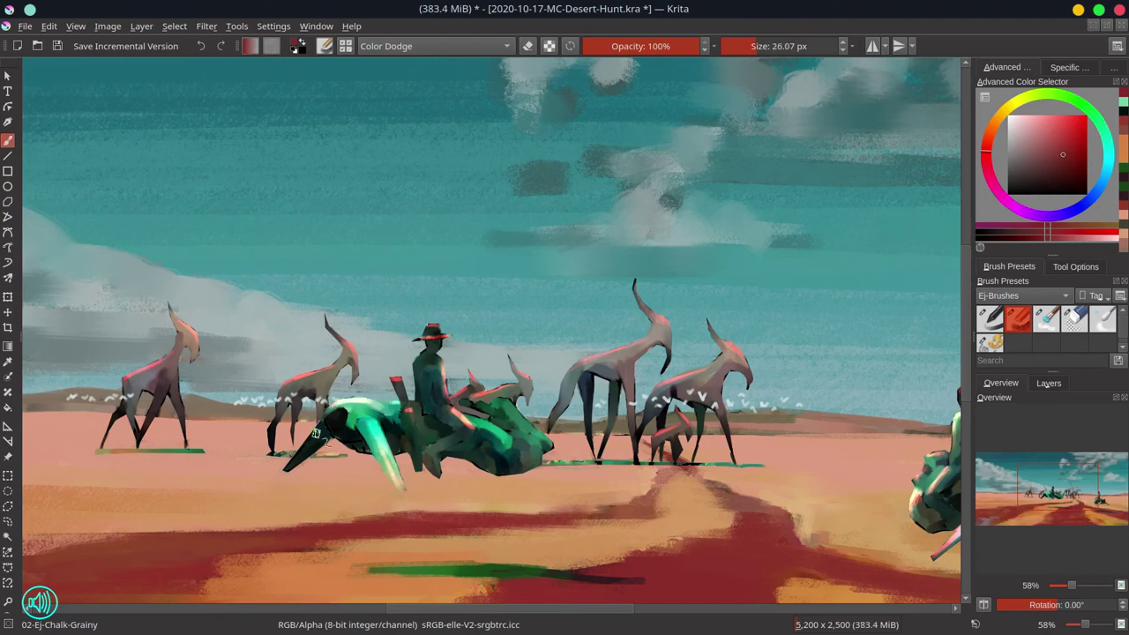
{"action": "left_click_drag", "start_coordinate": [316, 432], "coordinate": [289, 461]}
Light the rear body of the central rider's mount with Color Dodge strokes and save the document
{"action": "left_click_drag", "start_coordinate": [480, 405], "coordinate": [513, 420]}
{"action": "left_click_drag", "start_coordinate": [497, 401], "coordinate": [510, 402]}
{"action": "left_click_drag", "start_coordinate": [508, 404], "coordinate": [543, 434]}
{"action": "left_click_drag", "start_coordinate": [531, 427], "coordinate": [550, 445]}
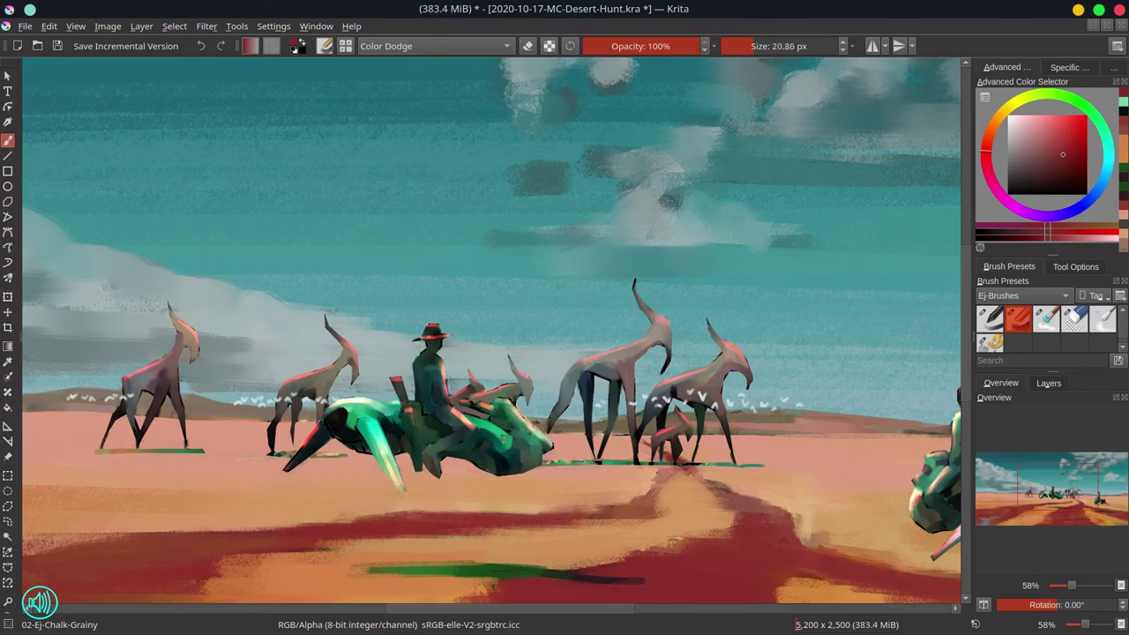
{"action": "mouse_move", "coordinate": [472, 421]}
{"action": "left_mouse_down"}
{"action": "mouse_move", "coordinate": [511, 444]}
{"action": "mouse_move", "coordinate": [546, 457]}
{"action": "left_mouse_up"}
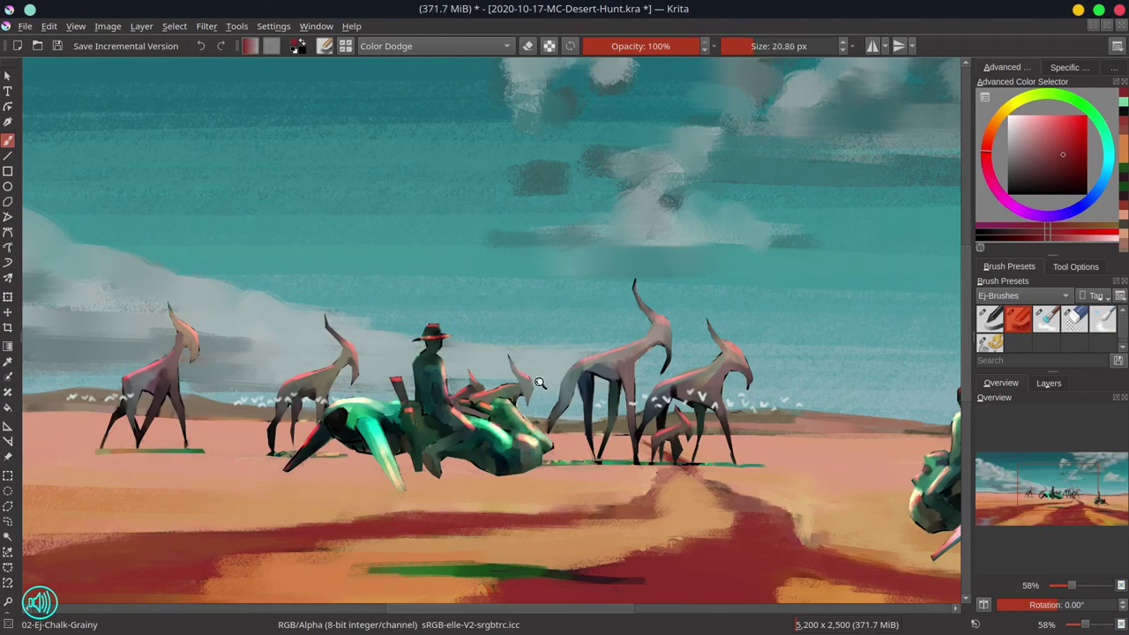
{"action": "scroll", "coordinate": [540, 383], "scroll_direction": "down", "scroll_amount": 5}
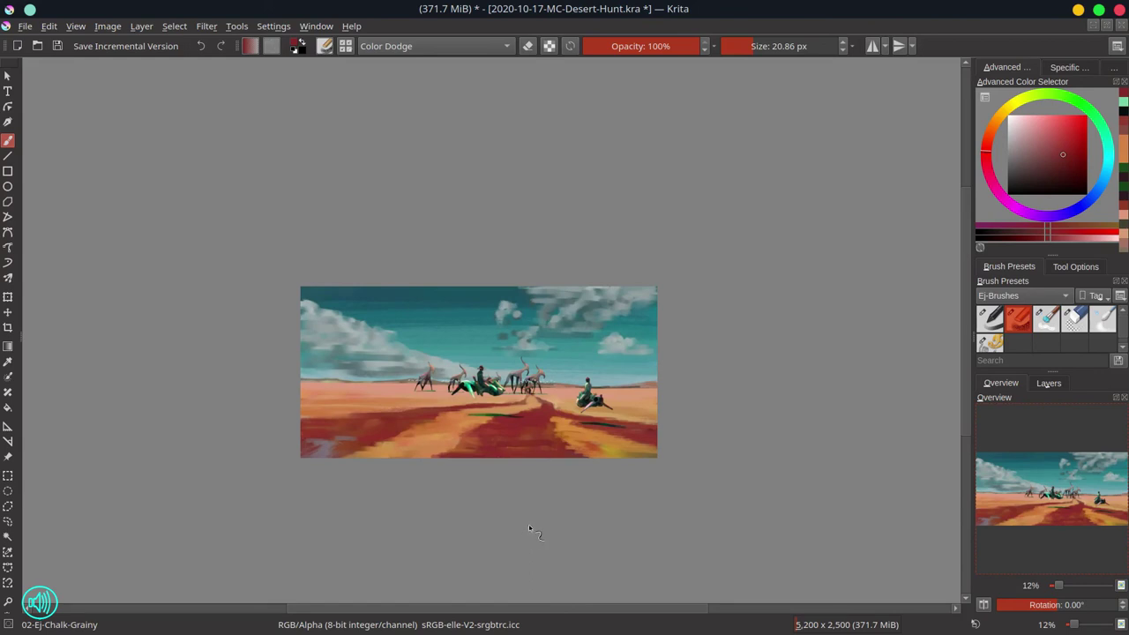
{"action": "key", "text": "ctrl+s"}
Return the brush to Normal mode and refine the lone rider's torso and arm with fine strokes in sampled colours
{"action": "key", "text": "alt+shift+n"}
{"action": "mouse_move", "coordinate": [521, 423]}
{"action": "left_mouse_down"}
{"action": "mouse_move", "coordinate": [632, 368]}
{"action": "mouse_move", "coordinate": [457, 476]}
{"action": "left_mouse_up"}
{"action": "left_click", "coordinate": [730, 343], "text": "ctrl"}
{"action": "mouse_move", "coordinate": [737, 344]}
{"action": "left_mouse_down"}
{"action": "mouse_move", "coordinate": [711, 387]}
{"action": "mouse_move", "coordinate": [725, 364]}
{"action": "left_mouse_up"}
{"action": "left_click", "coordinate": [716, 344], "text": "ctrl"}
{"action": "left_click", "coordinate": [709, 386], "text": "ctrl"}
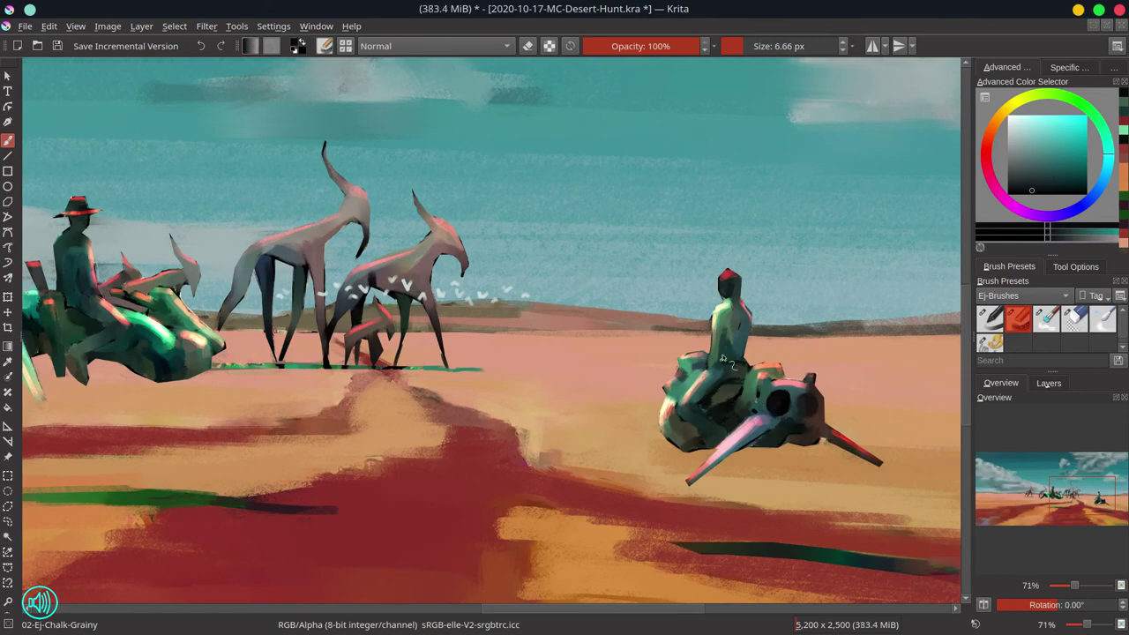
{"action": "left_click", "coordinate": [741, 330], "text": "ctrl"}
{"action": "mouse_move", "coordinate": [743, 319]}
{"action": "left_mouse_down"}
{"action": "mouse_move", "coordinate": [746, 330]}
{"action": "mouse_move", "coordinate": [728, 294]}
{"action": "mouse_move", "coordinate": [767, 302]}
{"action": "mouse_move", "coordinate": [757, 319]}
{"action": "mouse_move", "coordinate": [754, 311]}
{"action": "left_mouse_up"}
Refine the lone rider's head and neck with fine chalk strokes in colours sampled from the figure
{"action": "left_click", "coordinate": [739, 289], "text": "ctrl"}
{"action": "left_click", "coordinate": [735, 292], "text": "ctrl"}
{"action": "left_click", "coordinate": [738, 331], "text": "ctrl"}
{"action": "left_click", "coordinate": [734, 276], "text": "ctrl"}
{"action": "left_click", "coordinate": [728, 274], "text": "ctrl"}
Select the riders' layer, toggle its alpha lock, and paint long reddish hair down the lone rider's back
{"action": "left_click", "coordinate": [1049, 383]}
{"action": "left_click", "coordinate": [1058, 508]}
{"action": "left_click", "coordinate": [768, 300], "text": "ctrl"}
{"action": "left_click", "coordinate": [1087, 461]}
{"action": "left_click", "coordinate": [1122, 459]}
{"action": "left_click", "coordinate": [800, 382], "text": "ctrl"}
{"action": "left_click_drag", "start_coordinate": [744, 304], "coordinate": [748, 320]}
{"action": "left_click", "coordinate": [747, 326], "text": "ctrl"}
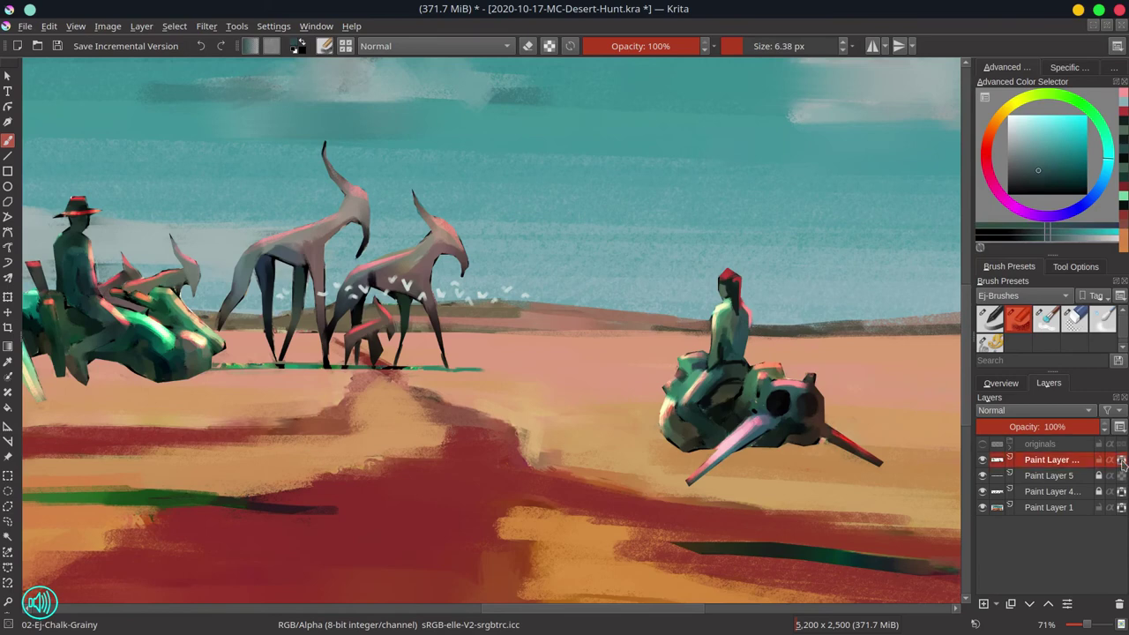
Paint pale yellow highlights on the rear, saddle area and front top edge of the lone rider's mount
{"action": "left_click", "coordinate": [699, 361], "text": "ctrl"}
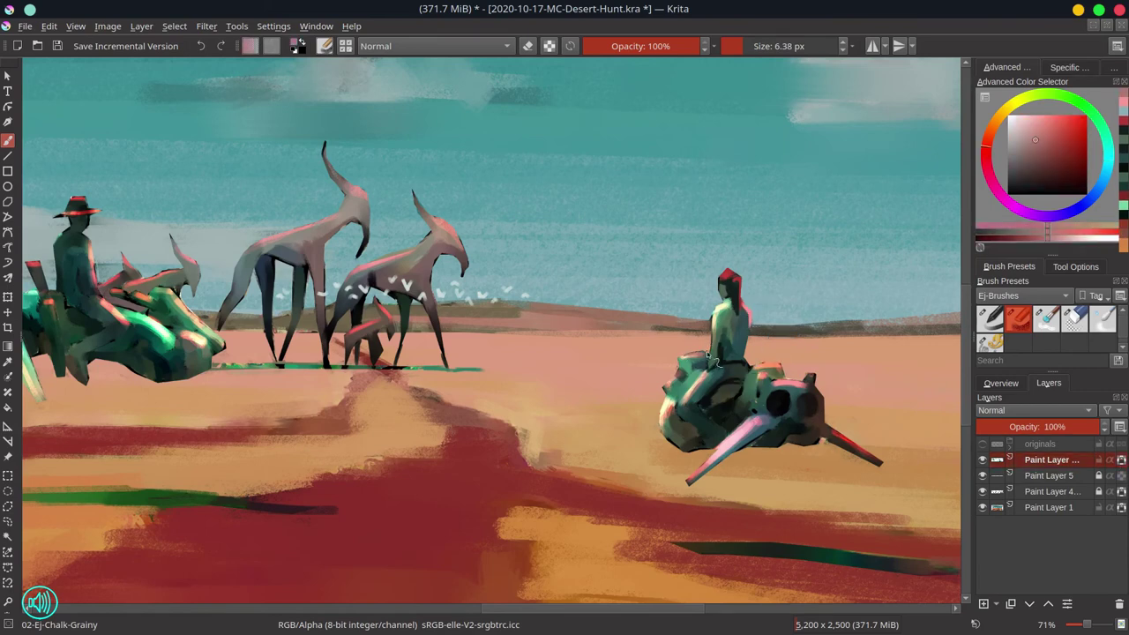
{"action": "left_click", "coordinate": [705, 362], "text": "ctrl"}
{"action": "left_click", "coordinate": [688, 357], "text": "ctrl"}
{"action": "left_click", "coordinate": [716, 357], "text": "ctrl"}
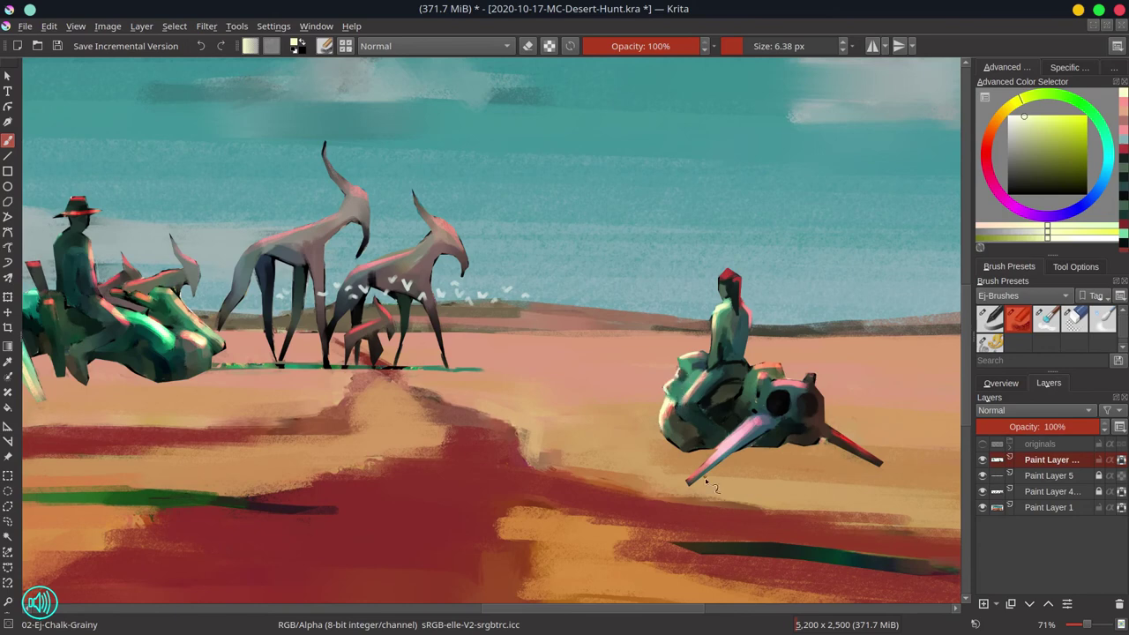
{"action": "left_click_drag", "start_coordinate": [703, 407], "coordinate": [710, 381]}
{"action": "left_click_drag", "start_coordinate": [813, 376], "coordinate": [777, 381]}
Sharpen the lone mount's spiked front legs with sampled blue-grey shading and pale yellow edge highlights
{"action": "left_click", "coordinate": [763, 407], "text": "ctrl"}
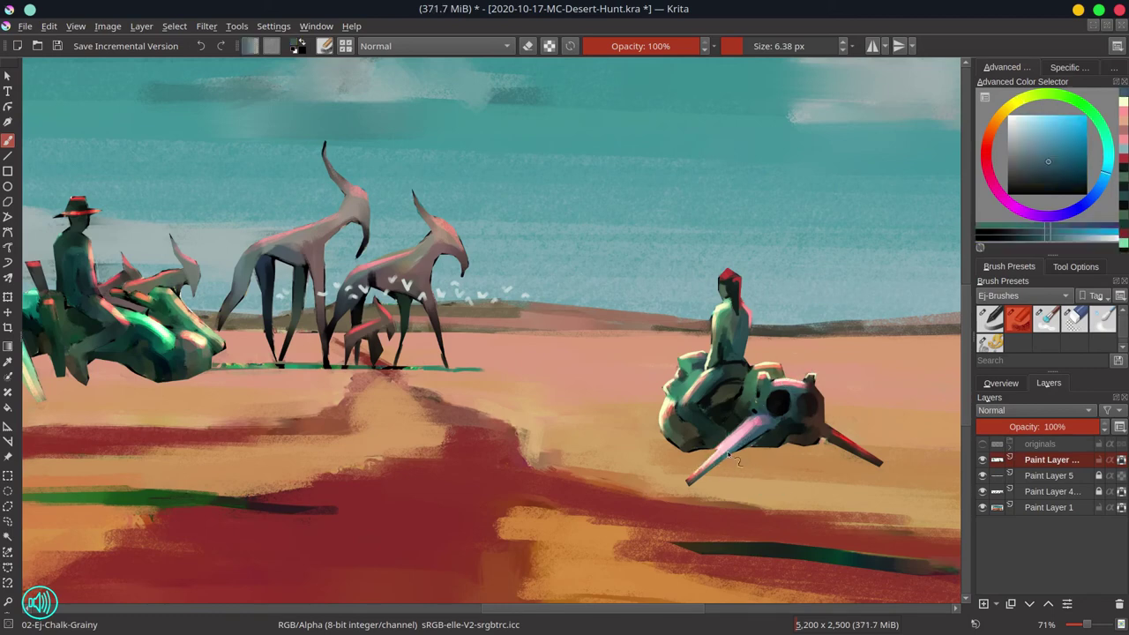
{"action": "left_click", "coordinate": [761, 404], "text": "ctrl"}
{"action": "left_click", "coordinate": [760, 401], "text": "ctrl"}
{"action": "left_click", "coordinate": [725, 306], "text": "ctrl"}
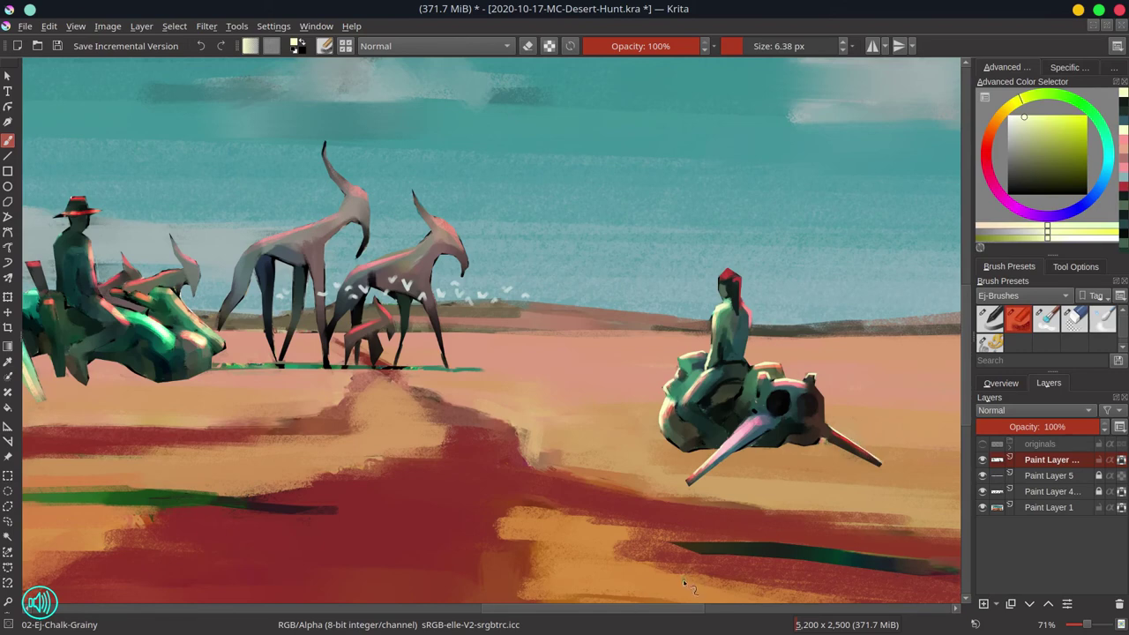
Repaint the front casing around the lone mount's two round openings with sampled teal and dark tones
{"action": "left_click", "coordinate": [780, 405], "text": "ctrl"}
{"action": "left_click", "coordinate": [769, 404], "text": "ctrl"}
{"action": "mouse_move", "coordinate": [754, 388]}
{"action": "left_mouse_down"}
{"action": "mouse_move", "coordinate": [752, 411]}
{"action": "mouse_move", "coordinate": [812, 400]}
{"action": "mouse_move", "coordinate": [799, 420]}
{"action": "mouse_move", "coordinate": [821, 421]}
{"action": "mouse_move", "coordinate": [808, 432]}
{"action": "left_mouse_up"}
{"action": "left_click", "coordinate": [789, 415], "text": "ctrl"}
{"action": "left_click", "coordinate": [789, 405], "text": "ctrl"}
{"action": "left_click", "coordinate": [797, 421], "text": "ctrl"}
{"action": "left_click", "coordinate": [809, 423], "text": "ctrl"}
{"action": "left_click", "coordinate": [813, 428], "text": "ctrl"}
Enlarge the chalk brush and reshape the lone mount's two round black openings and the casing between them
{"action": "left_click", "coordinate": [763, 406], "text": "ctrl"}
{"action": "left_click", "coordinate": [765, 392], "text": "ctrl"}
{"action": "left_click_drag", "start_coordinate": [761, 392], "coordinate": [763, 393], "text": "shift"}
{"action": "left_click_drag", "start_coordinate": [763, 383], "coordinate": [761, 395]}
{"action": "left_click", "coordinate": [790, 389], "text": "ctrl"}
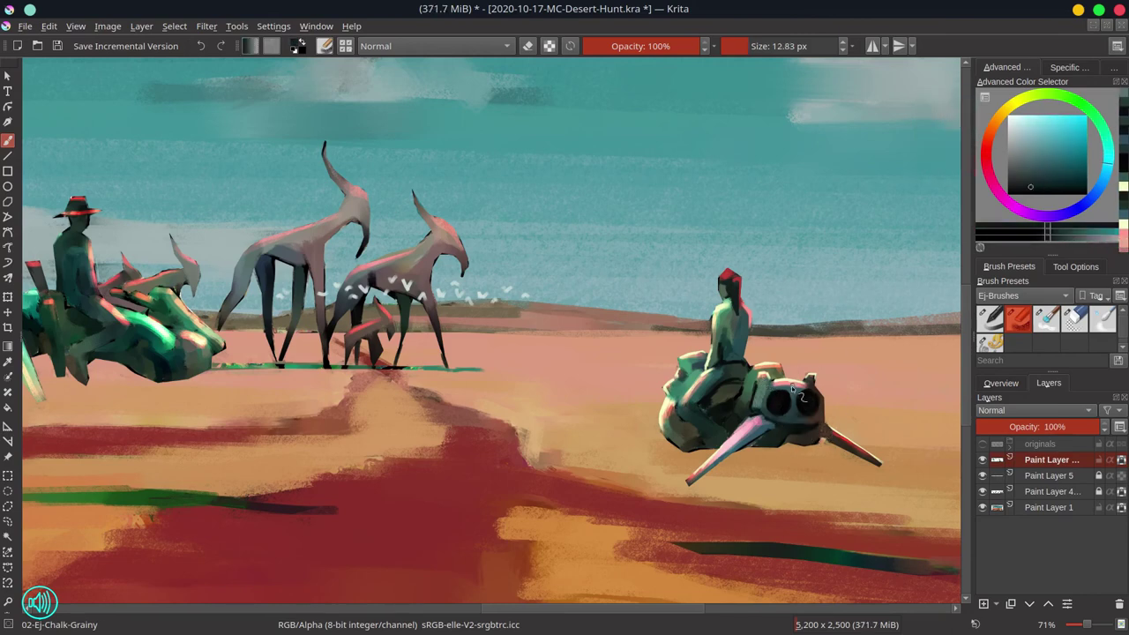
{"action": "left_click", "coordinate": [792, 422], "text": "ctrl"}
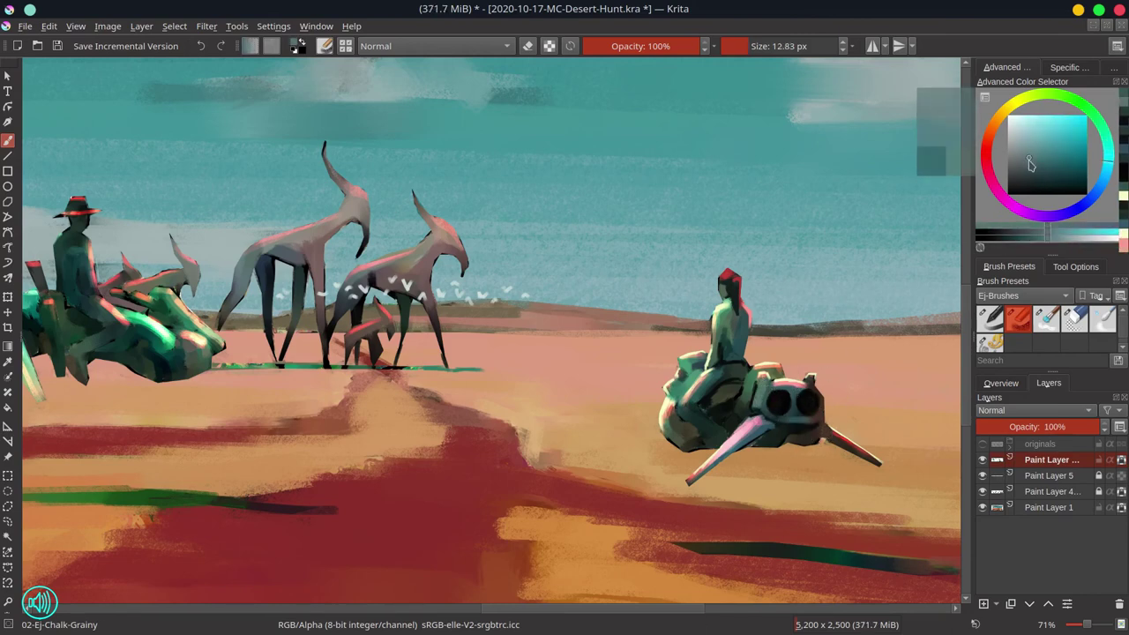
Reduce the chalk brush to about 4.4 px and outline the lone mount's round openings with thin grey-teal rims
{"action": "left_click", "coordinate": [802, 411], "text": "ctrl"}
{"action": "key", "text": "bracketleft"}
{"action": "key", "text": "bracketleft"}
{"action": "key", "text": "bracketleft"}
{"action": "key", "text": "bracketleft"}
{"action": "key", "text": "bracketleft"}
{"action": "key", "text": "bracketleft"}
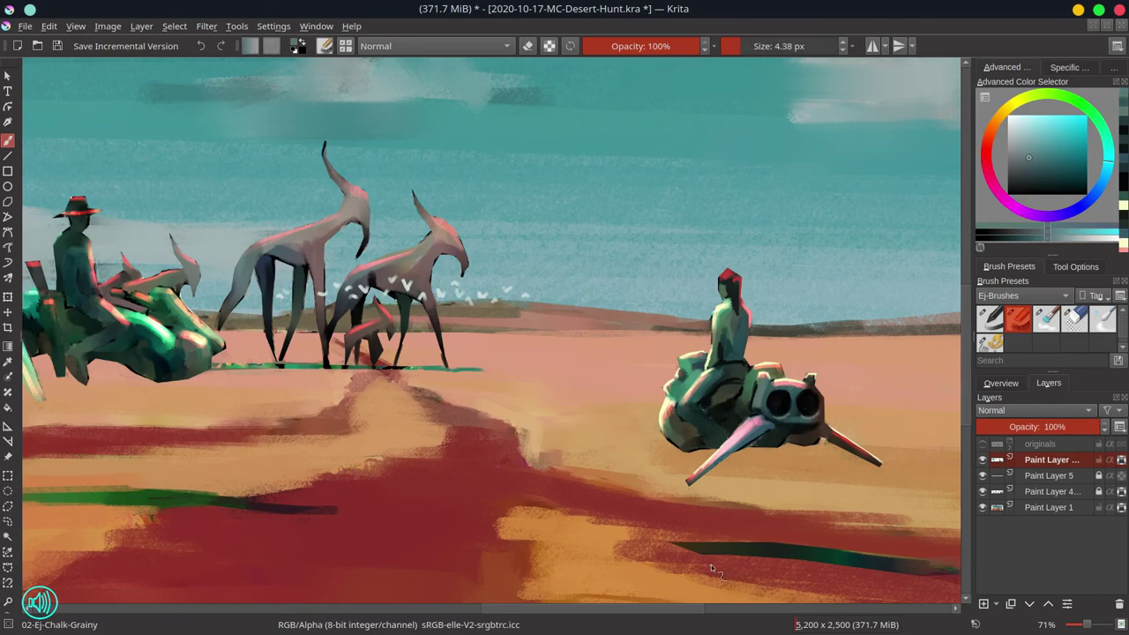
Shade the lone mount's underside behind the front leg in sampled dark tones, and briefly toggle the originals group's visibility
{"action": "left_click", "coordinate": [741, 413], "text": "ctrl"}
{"action": "left_click_drag", "start_coordinate": [741, 413], "coordinate": [743, 412], "text": "shift"}
{"action": "mouse_move", "coordinate": [741, 410]}
{"action": "left_mouse_down"}
{"action": "mouse_move", "coordinate": [716, 434]}
{"action": "mouse_move", "coordinate": [677, 424]}
{"action": "mouse_move", "coordinate": [720, 424]}
{"action": "mouse_move", "coordinate": [721, 446]}
{"action": "left_mouse_up"}
{"action": "left_click", "coordinate": [730, 415], "text": "ctrl"}
{"action": "left_click", "coordinate": [722, 427], "text": "ctrl"}
{"action": "left_click", "coordinate": [714, 438], "text": "ctrl"}
{"action": "left_click", "coordinate": [983, 445]}
{"action": "left_click", "coordinate": [983, 444]}
Refine the lone mount's rear body with sampled greens and touch up its front leg in pale pink
{"action": "left_click", "coordinate": [681, 408], "text": "ctrl"}
{"action": "left_click", "coordinate": [683, 421], "text": "ctrl"}
{"action": "left_click", "coordinate": [701, 435], "text": "ctrl"}
{"action": "left_click", "coordinate": [710, 421], "text": "ctrl"}
{"action": "left_click", "coordinate": [714, 439], "text": "ctrl"}
{"action": "left_click", "coordinate": [728, 437], "text": "ctrl"}
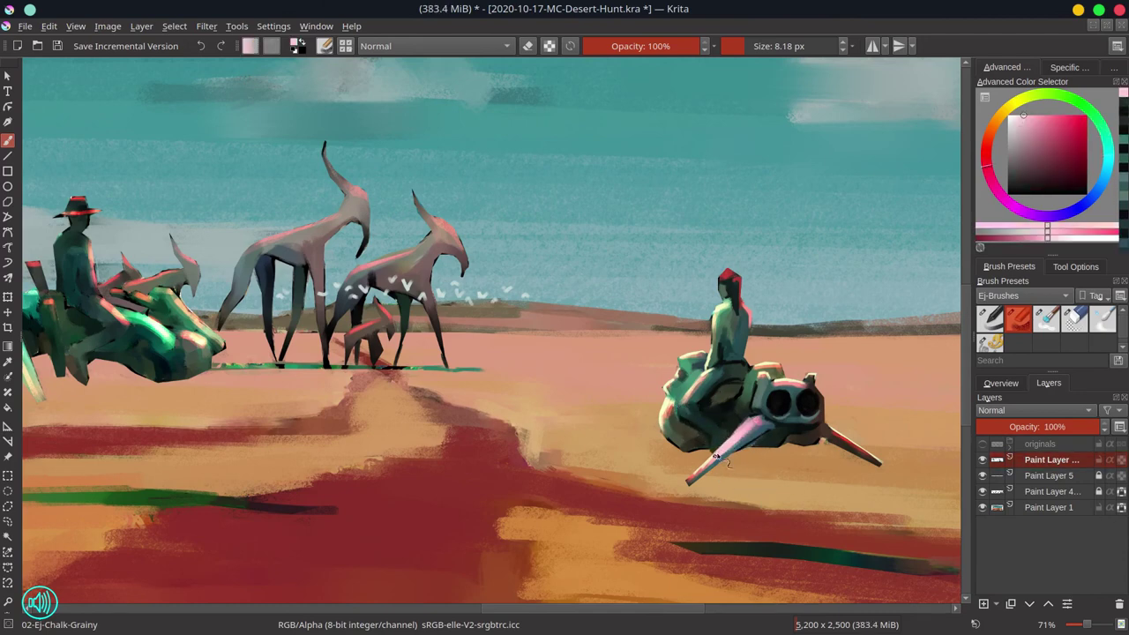
Clean the lone mount's top edge with Ej-Eraser-Circle, touch it up with sampled orange chalk, and re-enable alpha lock
{"action": "key", "text": "e"}
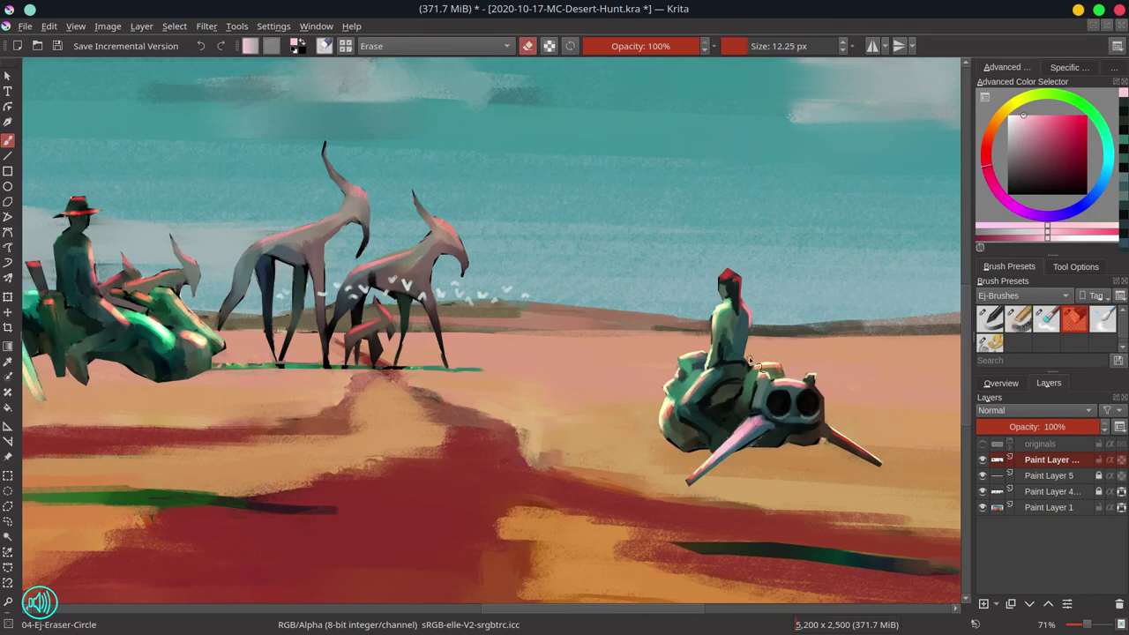
{"action": "left_click", "coordinate": [773, 367], "text": "ctrl"}
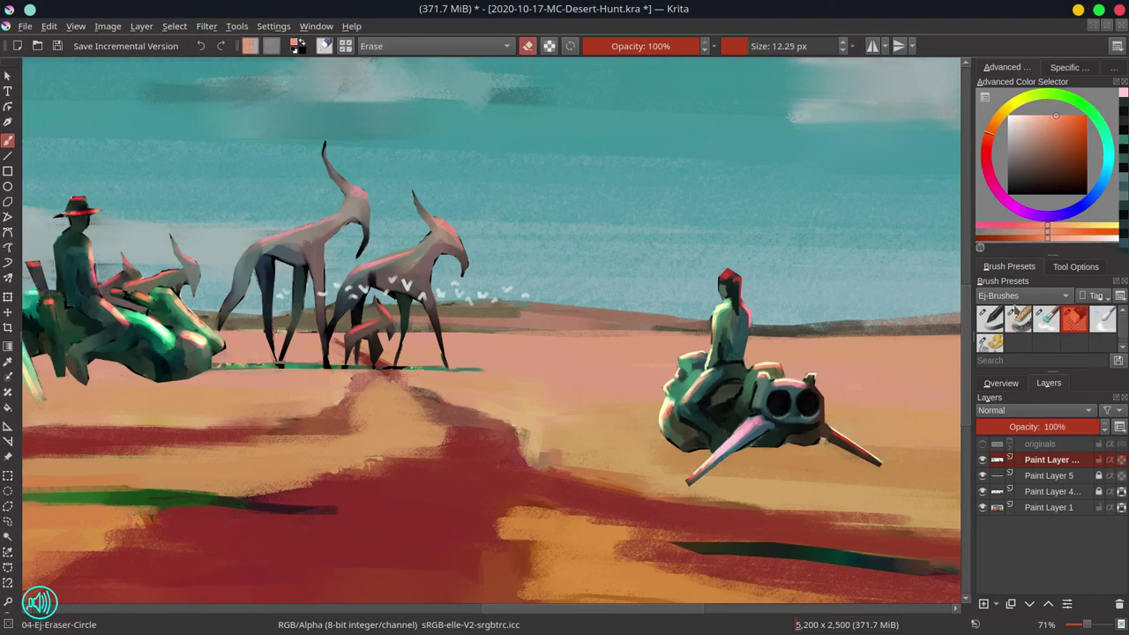
{"action": "key", "text": "slash"}
{"action": "left_click_drag", "start_coordinate": [758, 368], "coordinate": [752, 372]}
{"action": "left_click", "coordinate": [1120, 461]}
Mirror the canvas view and save the document
{"action": "left_click_drag", "start_coordinate": [216, 376], "coordinate": [277, 394]}
{"action": "left_click", "coordinate": [1012, 384]}
{"action": "left_click", "coordinate": [984, 605]}
{"action": "key", "text": "ctrl+s"}
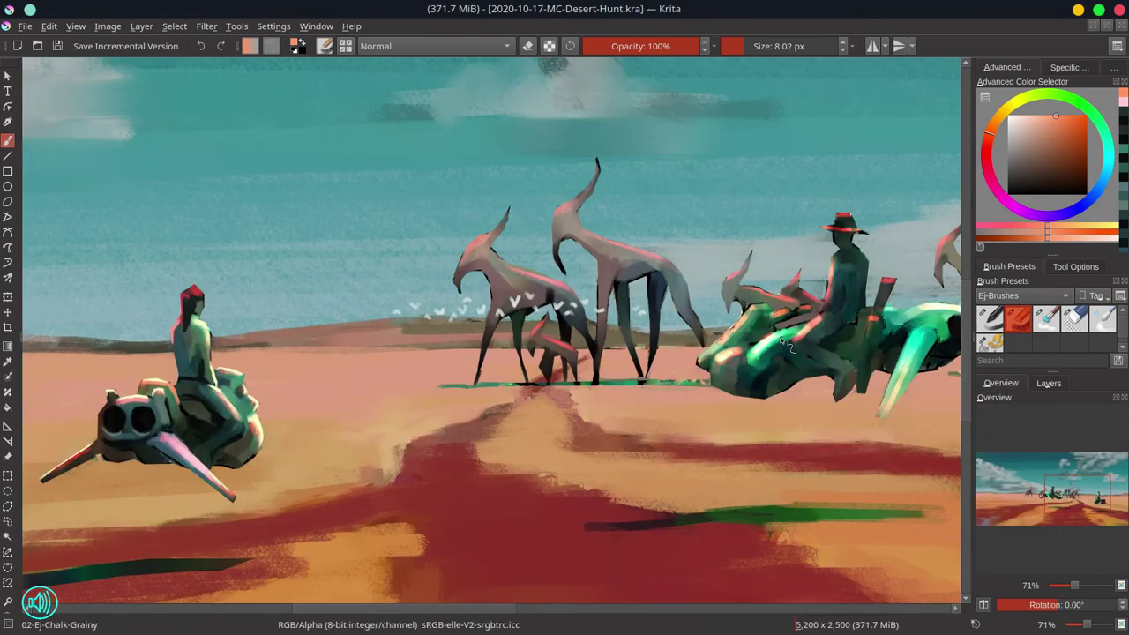
Highlight the raised rear edge of the central rider's mount with sampled light tones, including the lone rider's pale yellow
{"action": "left_click_drag", "start_coordinate": [803, 359], "coordinate": [722, 376]}
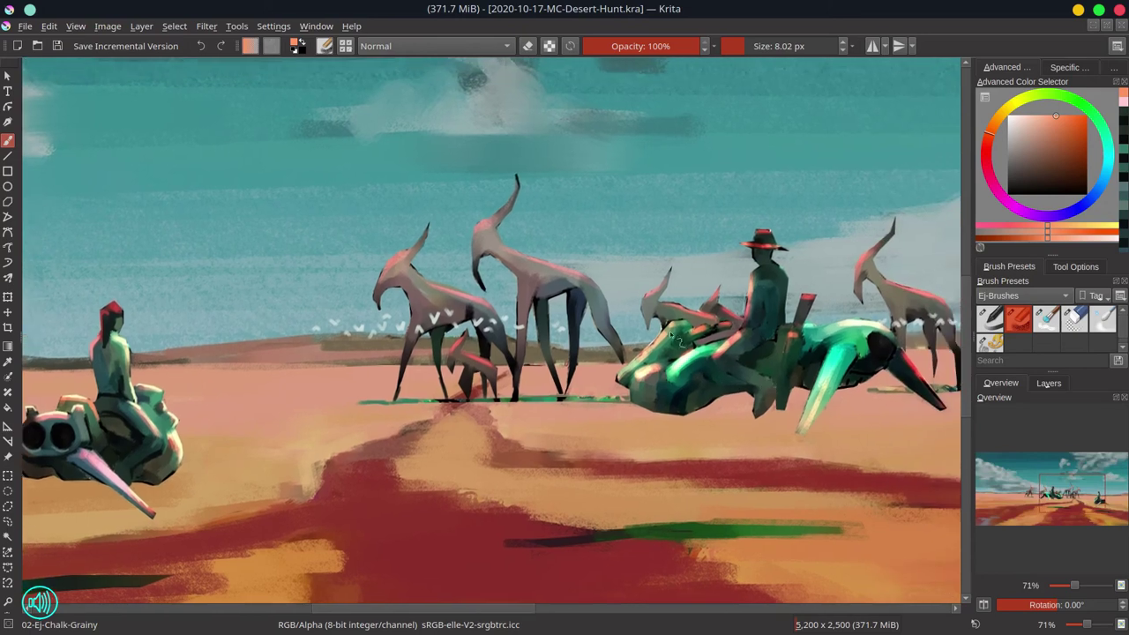
{"action": "left_click", "coordinate": [662, 341], "text": "ctrl"}
{"action": "left_click_drag", "start_coordinate": [660, 340], "coordinate": [655, 341]}
{"action": "mouse_move", "coordinate": [653, 338]}
{"action": "left_mouse_down"}
{"action": "mouse_move", "coordinate": [677, 339]}
{"action": "mouse_move", "coordinate": [671, 325]}
{"action": "left_mouse_up"}
{"action": "left_click", "coordinate": [122, 339], "text": "ctrl"}
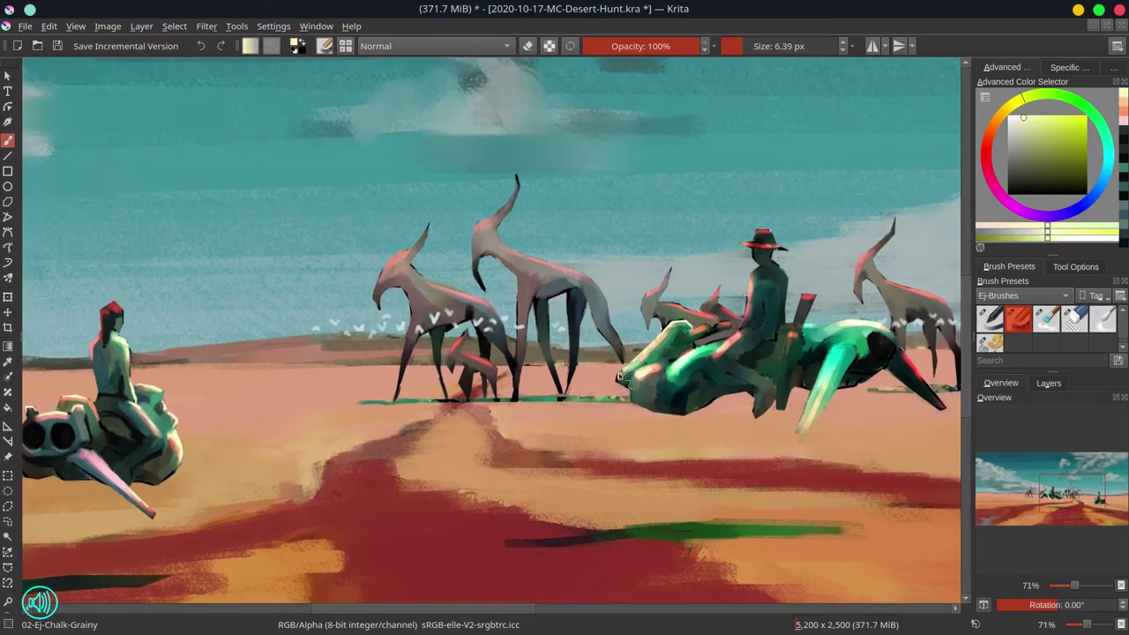
{"action": "mouse_move", "coordinate": [687, 339]}
{"action": "left_mouse_down"}
{"action": "mouse_move", "coordinate": [714, 328]}
{"action": "mouse_move", "coordinate": [727, 345]}
{"action": "mouse_move", "coordinate": [688, 342]}
{"action": "left_mouse_up"}
Define the forms beneath the central mount's raised rear edge with dark and green tones sampled from the figure
{"action": "left_click", "coordinate": [720, 340], "text": "ctrl"}
{"action": "left_click_drag", "start_coordinate": [684, 338], "coordinate": [675, 346]}
{"action": "left_click", "coordinate": [681, 362], "text": "ctrl"}
{"action": "mouse_move", "coordinate": [679, 348]}
{"action": "left_mouse_down"}
{"action": "mouse_move", "coordinate": [705, 381]}
{"action": "mouse_move", "coordinate": [734, 379]}
{"action": "left_mouse_up"}
{"action": "left_click", "coordinate": [686, 394], "text": "ctrl"}
{"action": "left_click", "coordinate": [719, 375], "text": "ctrl"}
{"action": "left_click", "coordinate": [748, 375], "text": "ctrl"}
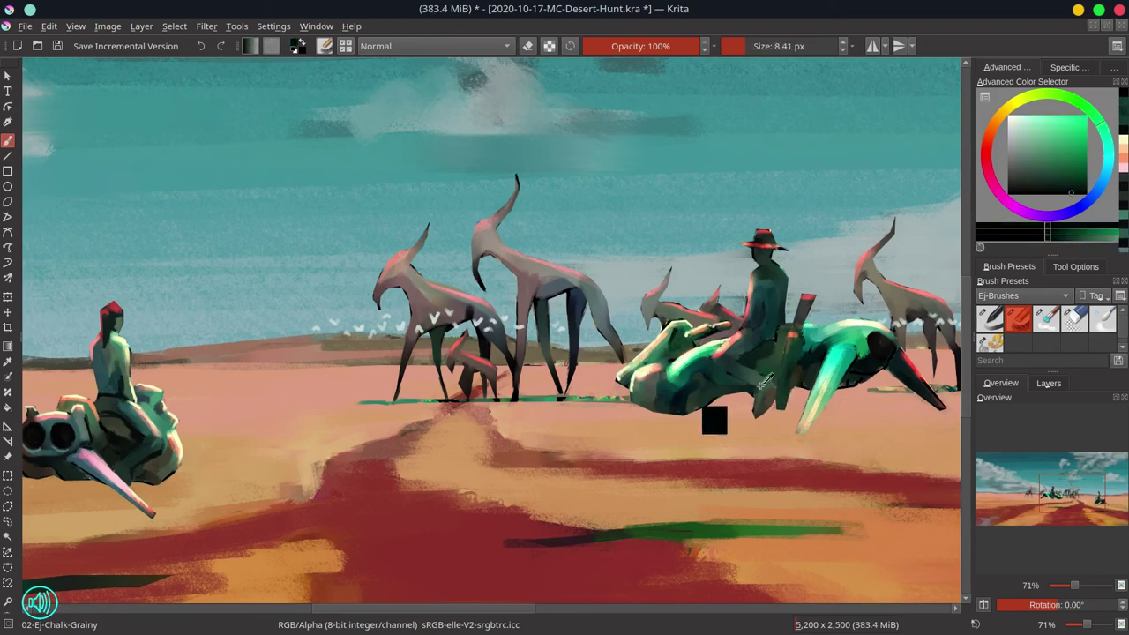
Smooth the rounded rear body of the central rider's mount with small strokes in sampled greens
{"action": "left_click", "coordinate": [666, 377], "text": "ctrl"}
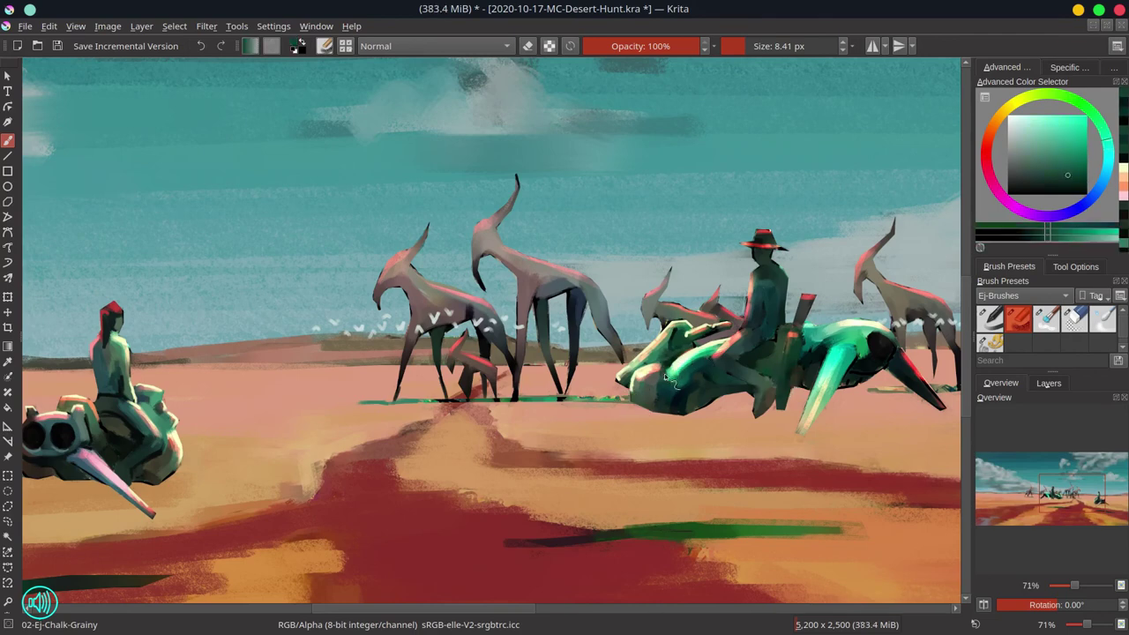
{"action": "left_click", "coordinate": [664, 372], "text": "ctrl"}
{"action": "left_click", "coordinate": [688, 381], "text": "ctrl"}
{"action": "left_click", "coordinate": [673, 374], "text": "ctrl"}
{"action": "mouse_move", "coordinate": [680, 369]}
{"action": "left_mouse_down"}
{"action": "mouse_move", "coordinate": [671, 386]}
{"action": "mouse_move", "coordinate": [682, 367]}
{"action": "mouse_move", "coordinate": [688, 374]}
{"action": "left_mouse_up"}
{"action": "left_click", "coordinate": [686, 386], "text": "ctrl"}
{"action": "left_click", "coordinate": [684, 376], "text": "ctrl"}
{"action": "left_click", "coordinate": [689, 385], "text": "ctrl"}
Refine the central rider's thigh with strokes in colours sampled from the leg
{"action": "left_click", "coordinate": [729, 345], "text": "ctrl"}
{"action": "mouse_move", "coordinate": [730, 343]}
{"action": "left_mouse_down"}
{"action": "mouse_move", "coordinate": [721, 354]}
{"action": "mouse_move", "coordinate": [735, 366]}
{"action": "left_mouse_up"}
{"action": "left_click", "coordinate": [734, 342], "text": "ctrl"}
{"action": "left_click", "coordinate": [742, 356], "text": "ctrl"}
Shade the central rider's torso, arm and upper leg with a slightly smaller brush and sampled dark tones
{"action": "left_click", "coordinate": [846, 334], "text": "ctrl"}
{"action": "key", "text": "bracketleft"}
{"action": "left_click_drag", "start_coordinate": [762, 305], "coordinate": [758, 330]}
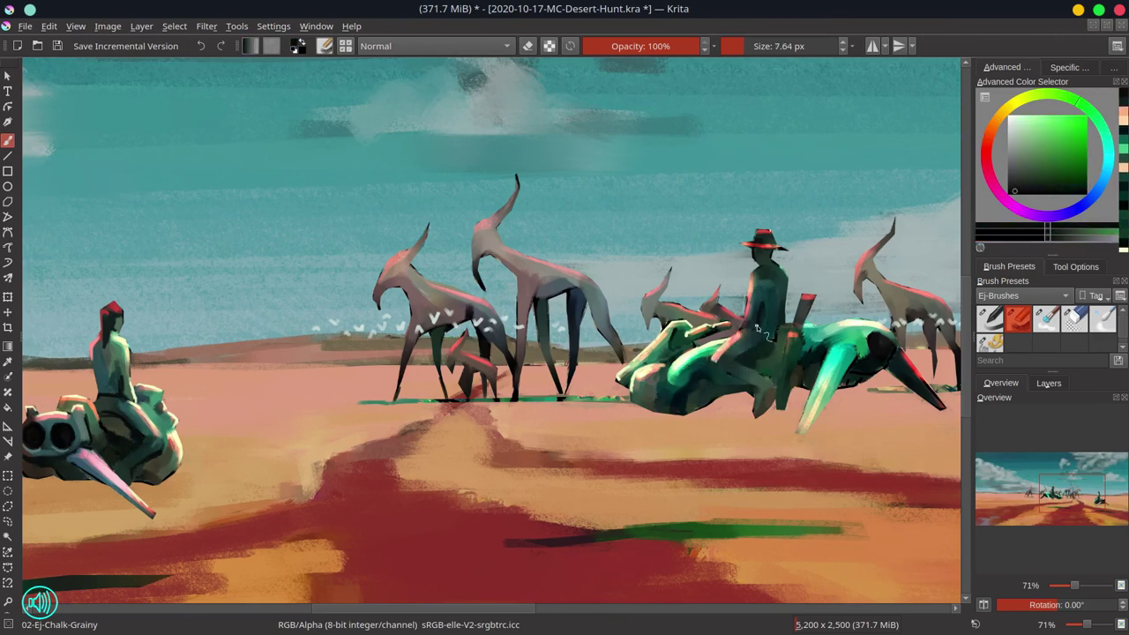
{"action": "left_click", "coordinate": [755, 326], "text": "ctrl"}
{"action": "mouse_move", "coordinate": [758, 284]}
{"action": "left_mouse_down"}
{"action": "mouse_move", "coordinate": [755, 273]}
{"action": "mouse_move", "coordinate": [758, 368]}
{"action": "left_mouse_up"}
{"action": "left_click", "coordinate": [709, 332], "text": "ctrl"}
{"action": "left_click", "coordinate": [764, 342], "text": "ctrl"}
{"action": "left_click", "coordinate": [760, 361], "text": "ctrl"}
Repaint the area behind the central rider's seat and the mount's front body with sampled reds and greens
{"action": "left_click", "coordinate": [790, 333], "text": "ctrl"}
{"action": "mouse_move", "coordinate": [785, 334]}
{"action": "left_mouse_down"}
{"action": "mouse_move", "coordinate": [783, 351]}
{"action": "mouse_move", "coordinate": [777, 337]}
{"action": "mouse_move", "coordinate": [833, 326]}
{"action": "mouse_move", "coordinate": [896, 345]}
{"action": "mouse_move", "coordinate": [877, 340]}
{"action": "mouse_move", "coordinate": [881, 355]}
{"action": "mouse_move", "coordinate": [898, 346]}
{"action": "mouse_move", "coordinate": [863, 370]}
{"action": "left_mouse_up"}
{"action": "left_click", "coordinate": [778, 340], "text": "ctrl"}
{"action": "left_click", "coordinate": [813, 362], "text": "ctrl"}
{"action": "left_click", "coordinate": [803, 344], "text": "ctrl"}
{"action": "left_click", "coordinate": [815, 359], "text": "ctrl"}
{"action": "left_click", "coordinate": [854, 376], "text": "ctrl"}
Paint a bright green rim around the central mount's round black opening and refine its far spiked leg
{"action": "key", "text": "bracketright"}
{"action": "left_click", "coordinate": [864, 344], "text": "ctrl"}
{"action": "key", "text": "bracketleft"}
{"action": "left_click", "coordinate": [909, 366], "text": "ctrl"}
{"action": "left_click", "coordinate": [914, 363], "text": "ctrl"}
{"action": "key", "text": "bracketright"}
{"action": "left_click", "coordinate": [865, 366], "text": "ctrl"}
{"action": "left_click", "coordinate": [871, 367], "text": "ctrl"}
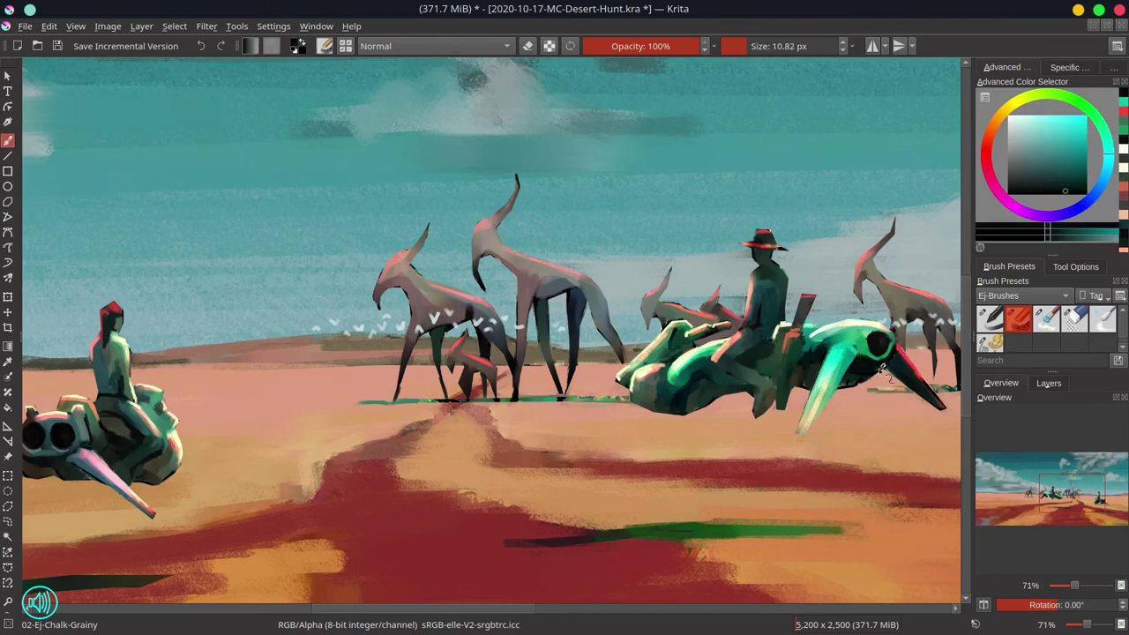
Shade the lower edge of the central rider's mount with dark greens sampled from its body
{"action": "left_click", "coordinate": [855, 373], "text": "ctrl"}
{"action": "left_click", "coordinate": [853, 376], "text": "ctrl"}
{"action": "left_click", "coordinate": [780, 380], "text": "ctrl"}
{"action": "left_click", "coordinate": [717, 409], "text": "ctrl"}
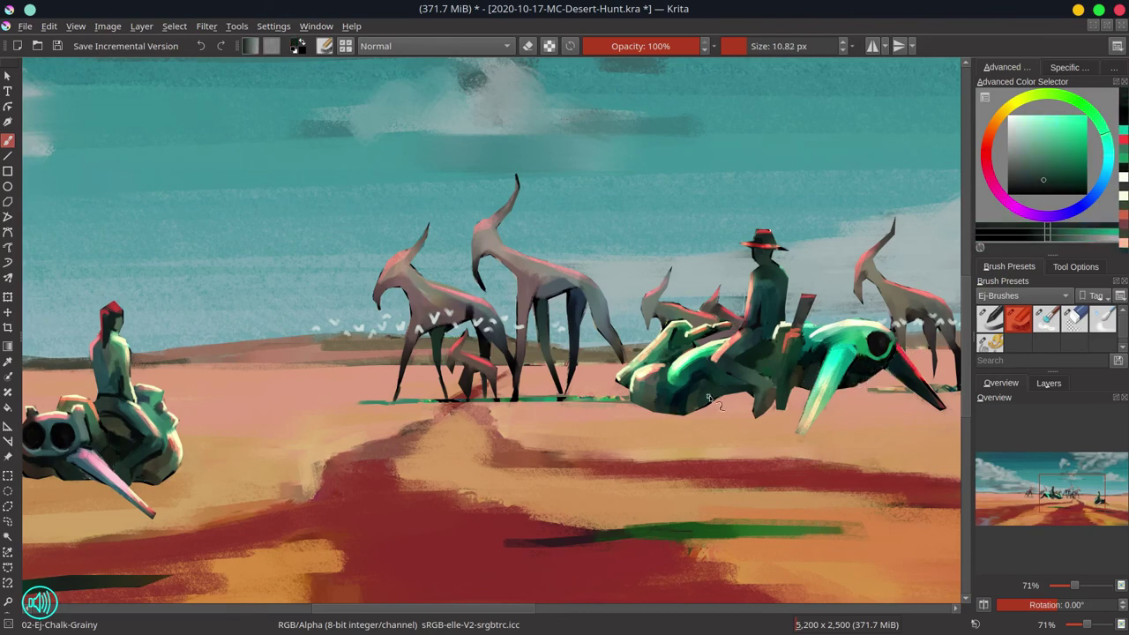
{"action": "left_click_drag", "start_coordinate": [718, 406], "coordinate": [706, 406]}
Detail the central mount's front body around its near spiked leg with sampled light and dark greens and a 5.30 px brush
{"action": "key", "text": "bracketleft"}
{"action": "key", "text": "bracketleft"}
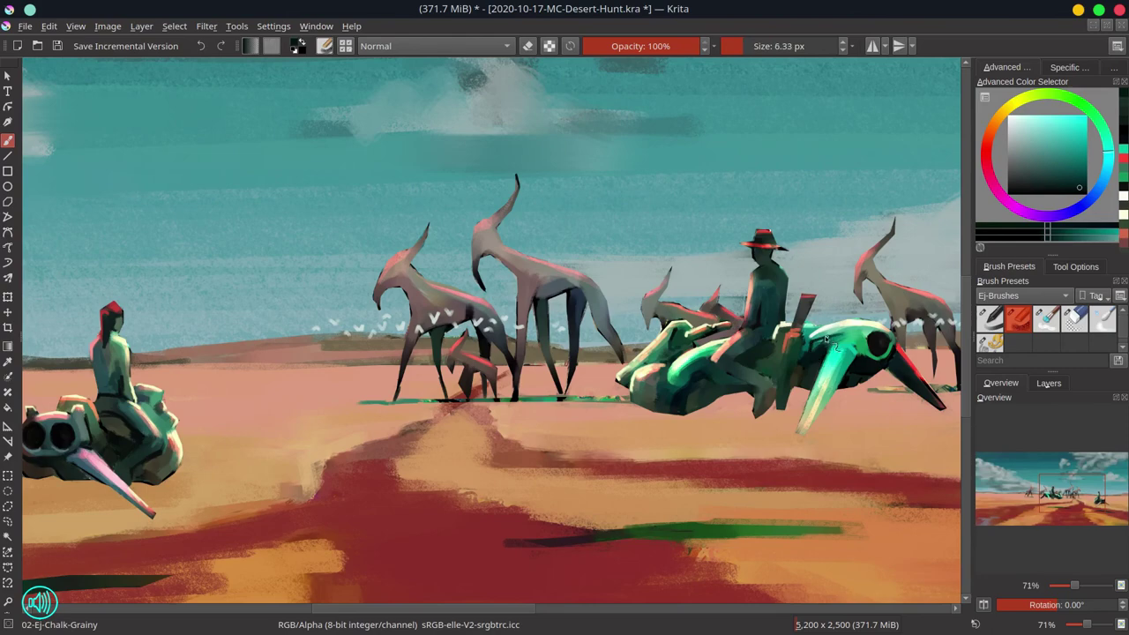
{"action": "left_click", "coordinate": [813, 346], "text": "ctrl"}
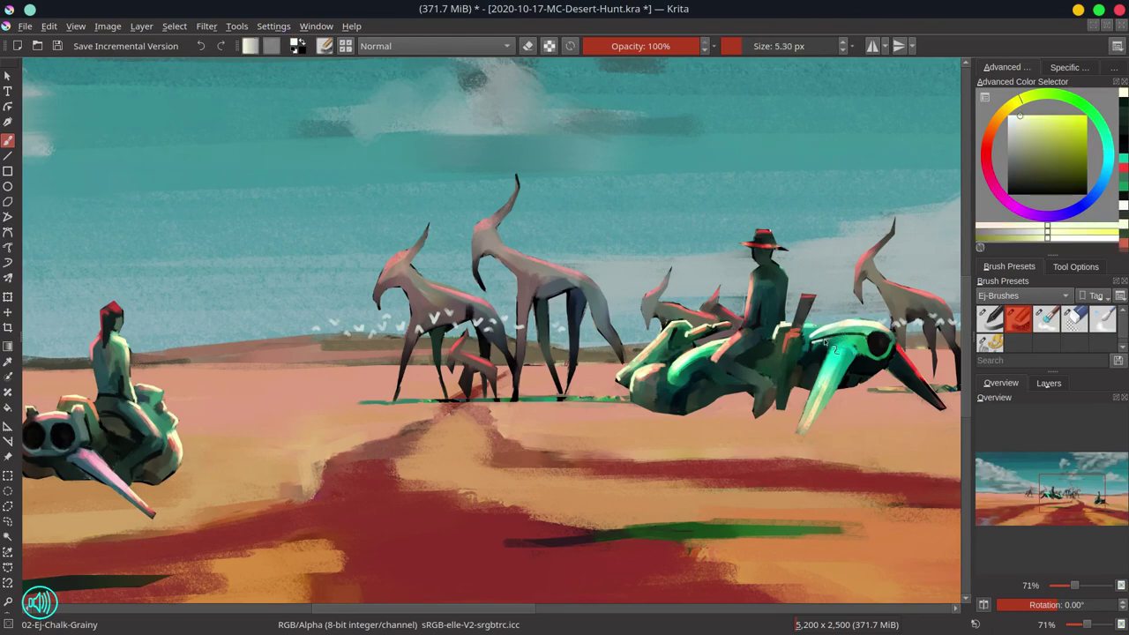
{"action": "left_click", "coordinate": [908, 356], "text": "ctrl"}
{"action": "left_click", "coordinate": [834, 366], "text": "ctrl"}
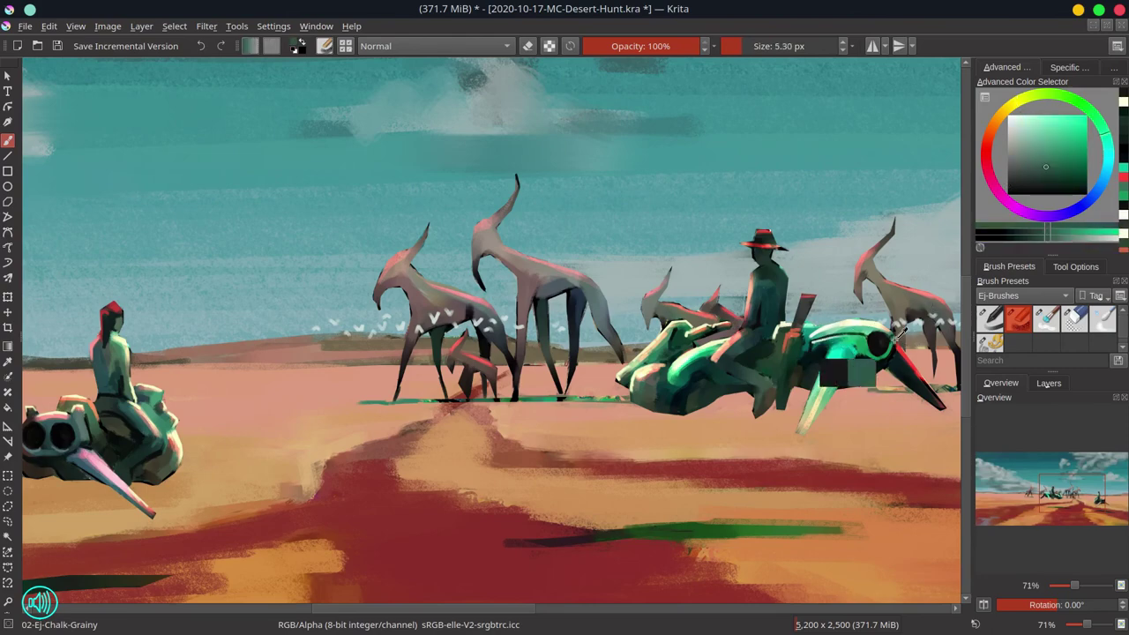
{"action": "left_click_drag", "start_coordinate": [869, 363], "coordinate": [833, 383]}
Mirror the canvas view and examine the whole composition
{"action": "scroll", "coordinate": [859, 400], "scroll_direction": "down", "scroll_amount": 3}
{"action": "scroll", "coordinate": [852, 446], "scroll_direction": "down", "scroll_amount": 2}
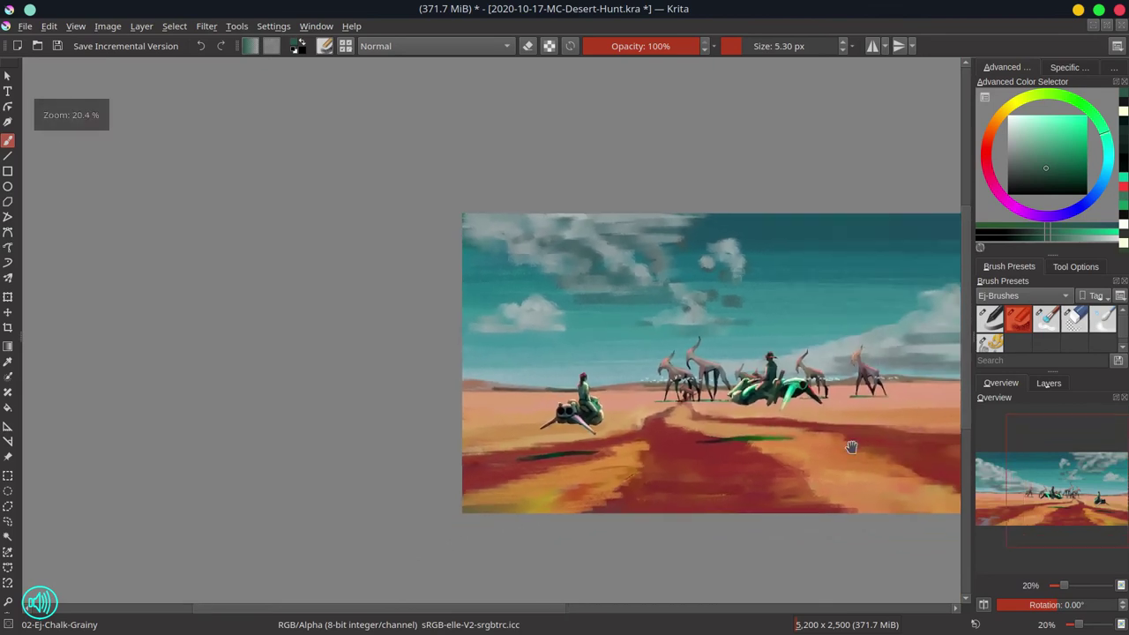
{"action": "left_click_drag", "start_coordinate": [844, 367], "coordinate": [652, 344]}
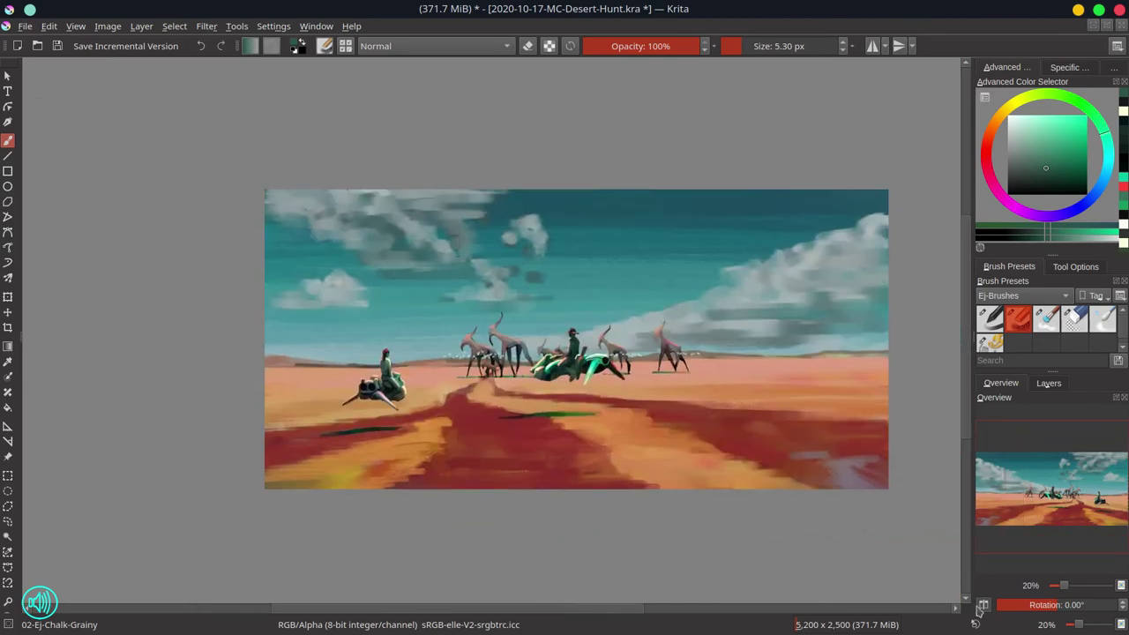
{"action": "key", "text": "m"}
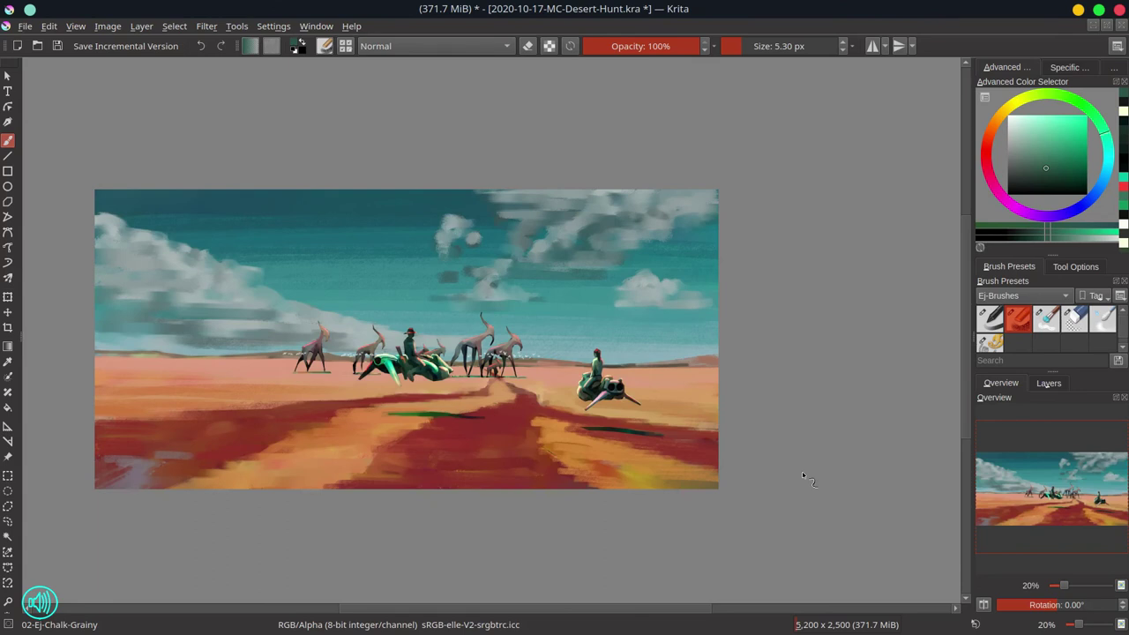
{"action": "left_click", "coordinate": [8, 327]}
{"action": "mouse_move", "coordinate": [209, 177]}
{"action": "left_mouse_down"}
{"action": "mouse_move", "coordinate": [673, 520]}
{"action": "mouse_move", "coordinate": [800, 551]}
{"action": "left_mouse_up"}
{"action": "mouse_move", "coordinate": [211, 344]}
{"action": "left_mouse_down"}
{"action": "mouse_move", "coordinate": [271, 357]}
{"action": "mouse_move", "coordinate": [235, 350]}
{"action": "left_mouse_up"}
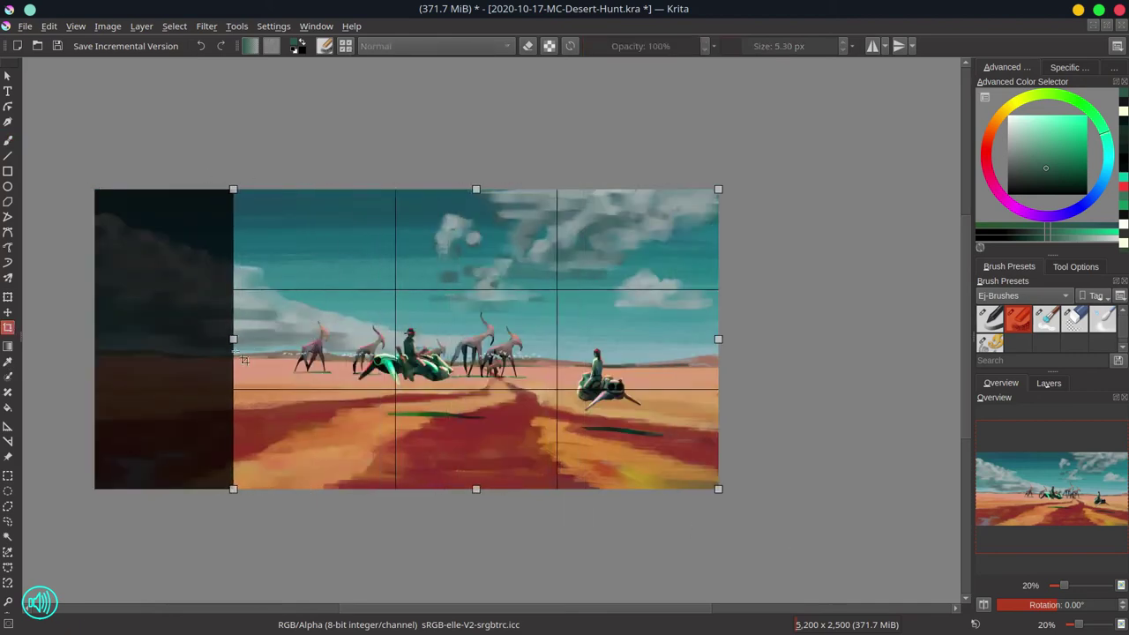
{"action": "key", "text": "Escape"}
Select the lone rider and mount with a rectangular selection, move them toward the painting's centre and deselect
{"action": "left_click", "coordinate": [1048, 382]}
{"action": "left_click", "coordinate": [1121, 460]}
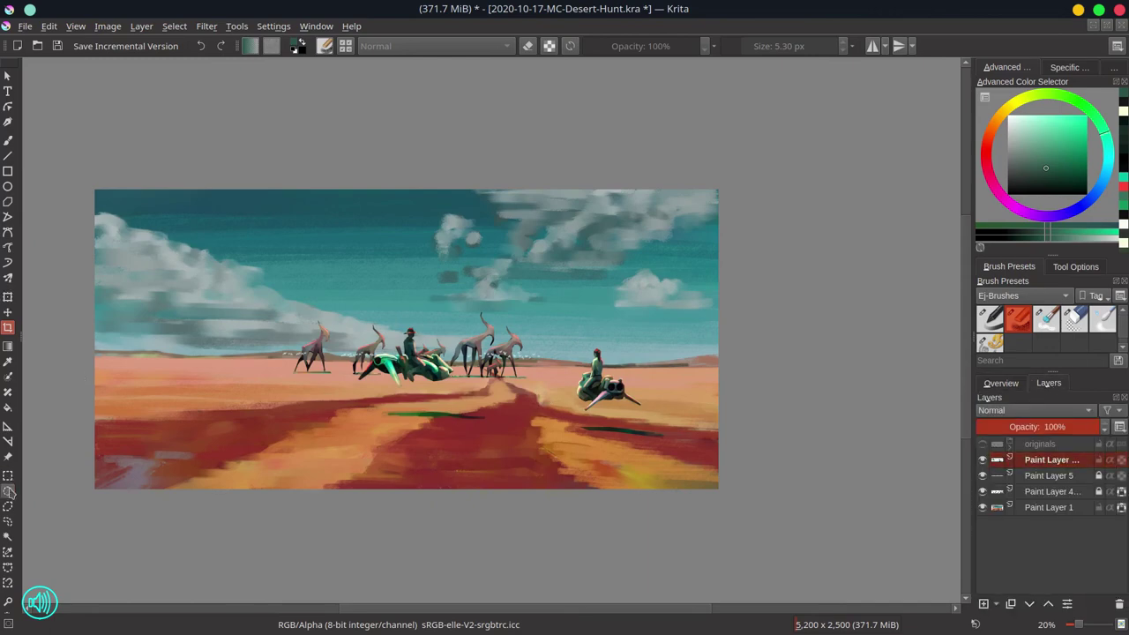
{"action": "left_click", "coordinate": [8, 476]}
{"action": "left_click_drag", "start_coordinate": [547, 316], "coordinate": [679, 457]}
{"action": "left_click", "coordinate": [7, 314]}
{"action": "left_click_drag", "start_coordinate": [618, 419], "coordinate": [577, 415]}
{"action": "left_click", "coordinate": [175, 27]}
{"action": "left_click", "coordinate": [189, 64]}
Crop the canvas to about 4132 × 2500 px, trimming the empty side beyond the horned creatures, and save
{"action": "left_click", "coordinate": [8, 328]}
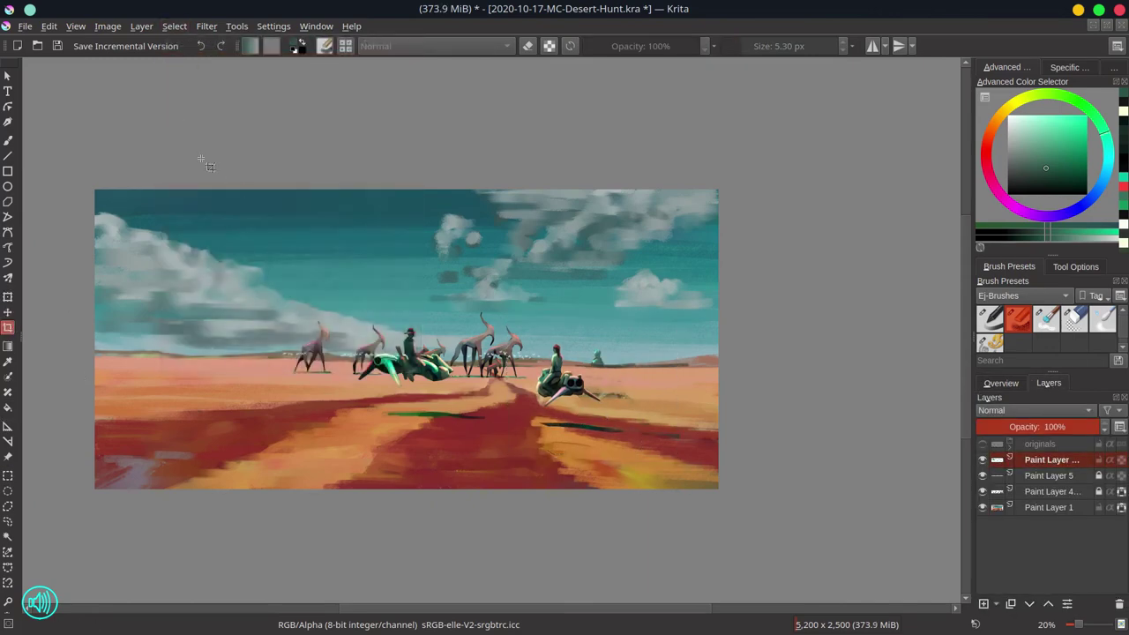
{"action": "left_click_drag", "start_coordinate": [200, 161], "coordinate": [814, 541]}
{"action": "left_click_drag", "start_coordinate": [200, 341], "coordinate": [219, 344]}
{"action": "key", "text": "Return"}
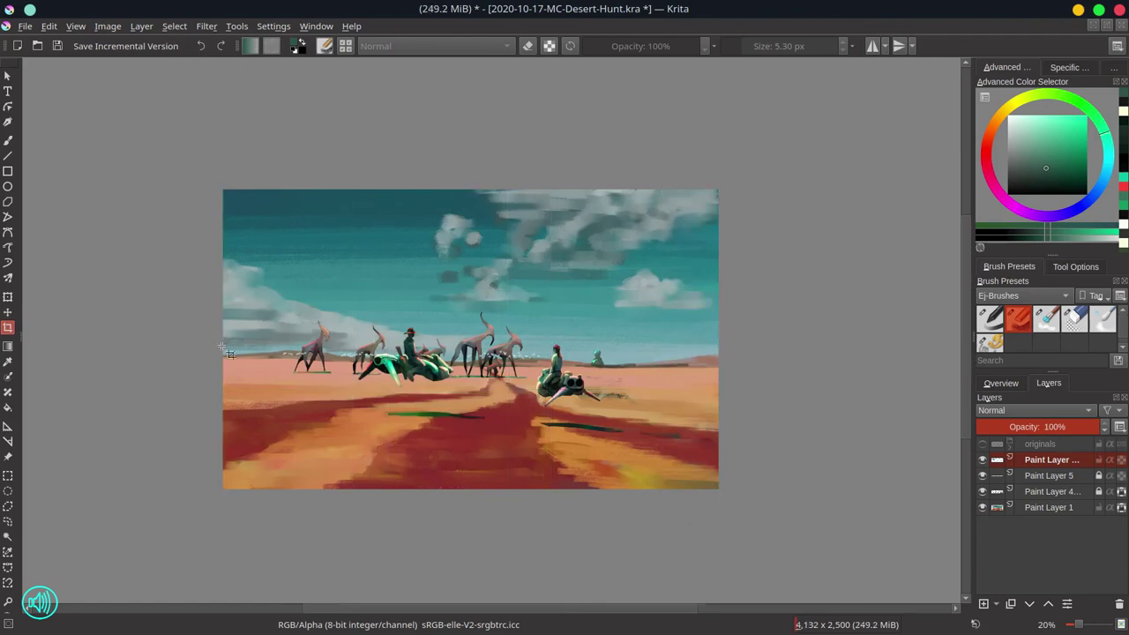
{"action": "key", "text": "ctrl+s"}
Resize the canvas to a width of 4100 px
{"action": "left_click", "coordinate": [113, 29]}
{"action": "left_click", "coordinate": [161, 258]}
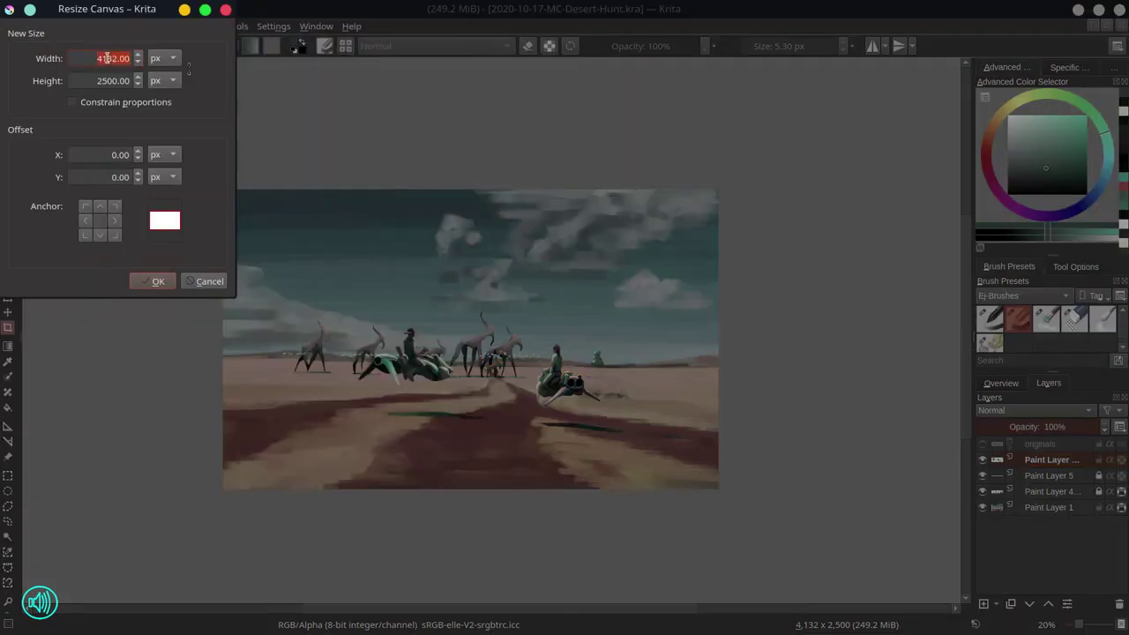
{"action": "left_click_drag", "start_coordinate": [107, 58], "coordinate": [117, 58]}
{"action": "type", "text": "00"}
{"action": "key", "text": "Return"}
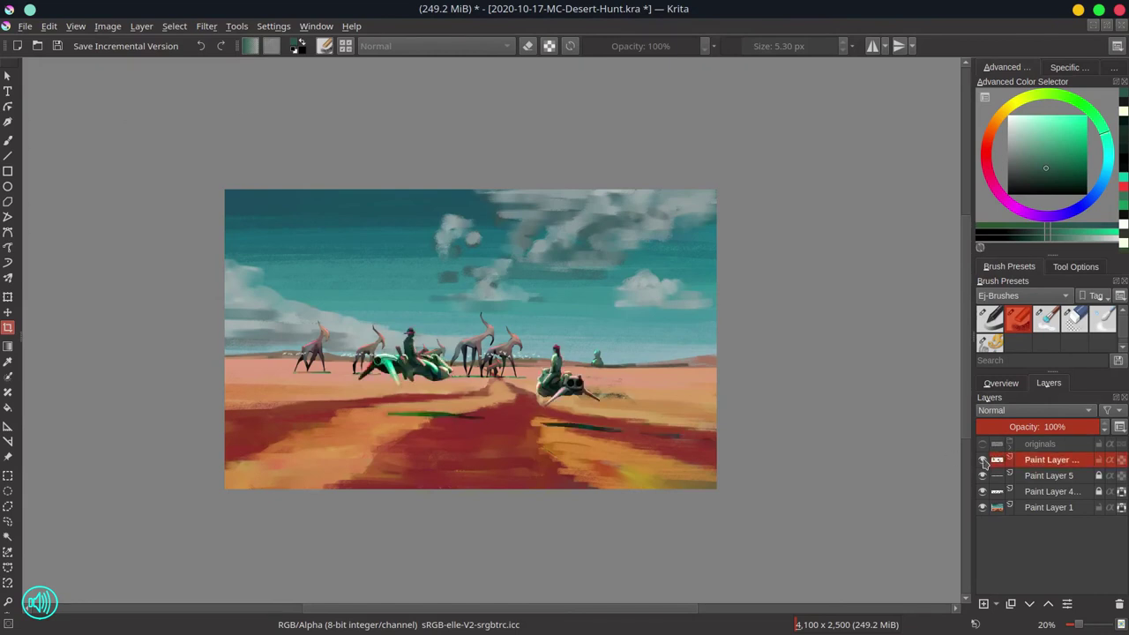
On Paint Layer 1, cover the moved rider's leftover silhouette with sampled sand, hill and sky colours
{"action": "left_click", "coordinate": [1076, 510]}
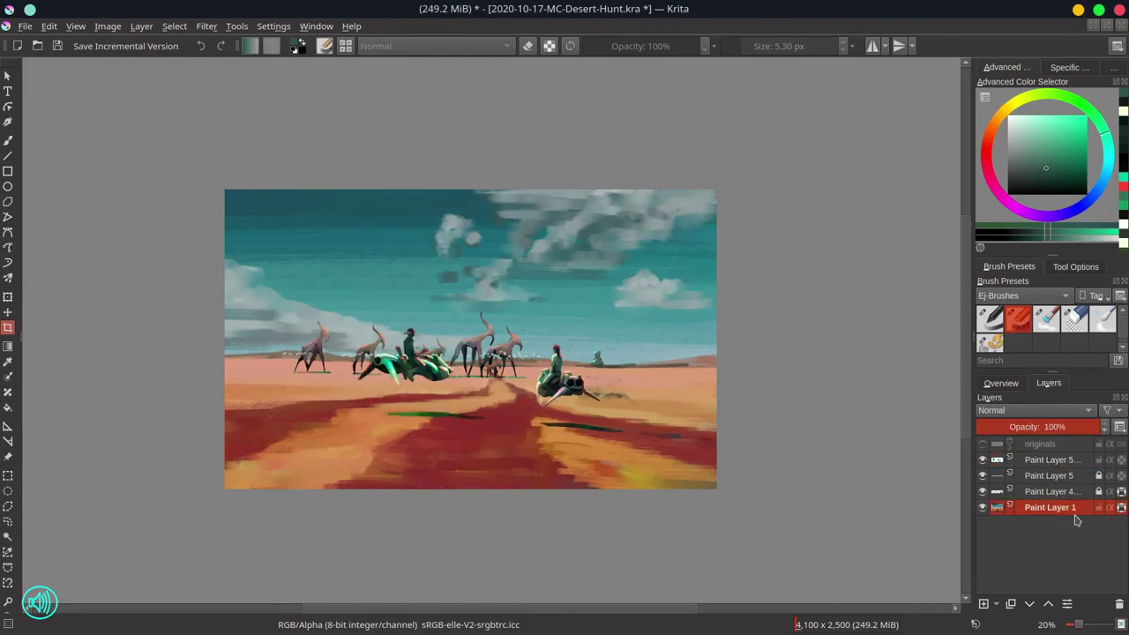
{"action": "key", "text": "b"}
{"action": "scroll", "coordinate": [596, 412], "scroll_direction": "up", "scroll_amount": 2}
{"action": "left_click_drag", "start_coordinate": [618, 379], "coordinate": [640, 379]}
{"action": "mouse_move", "coordinate": [612, 380]}
{"action": "left_mouse_down"}
{"action": "mouse_move", "coordinate": [665, 371]}
{"action": "mouse_move", "coordinate": [610, 385]}
{"action": "mouse_move", "coordinate": [688, 354]}
{"action": "left_mouse_up"}
{"action": "left_click", "coordinate": [662, 369], "text": "ctrl"}
{"action": "left_click", "coordinate": [630, 362], "text": "ctrl"}
{"action": "left_click", "coordinate": [619, 323], "text": "ctrl"}
{"action": "left_click", "coordinate": [622, 319], "text": "ctrl"}
{"action": "left_click_drag", "start_coordinate": [588, 323], "coordinate": [607, 333]}
{"action": "left_click", "coordinate": [580, 332], "text": "ctrl"}
Repaint the sand and the red path's edge beneath the moved mount with sampled oranges and reds
{"action": "mouse_move", "coordinate": [539, 389]}
{"action": "left_mouse_down"}
{"action": "mouse_move", "coordinate": [441, 388]}
{"action": "mouse_move", "coordinate": [591, 408]}
{"action": "left_mouse_up"}
{"action": "left_click", "coordinate": [528, 392], "text": "ctrl"}
{"action": "left_click", "coordinate": [482, 383], "text": "ctrl"}
{"action": "left_click", "coordinate": [493, 393], "text": "ctrl"}
{"action": "left_click", "coordinate": [483, 389], "text": "ctrl"}
{"action": "left_click", "coordinate": [488, 390], "text": "ctrl"}
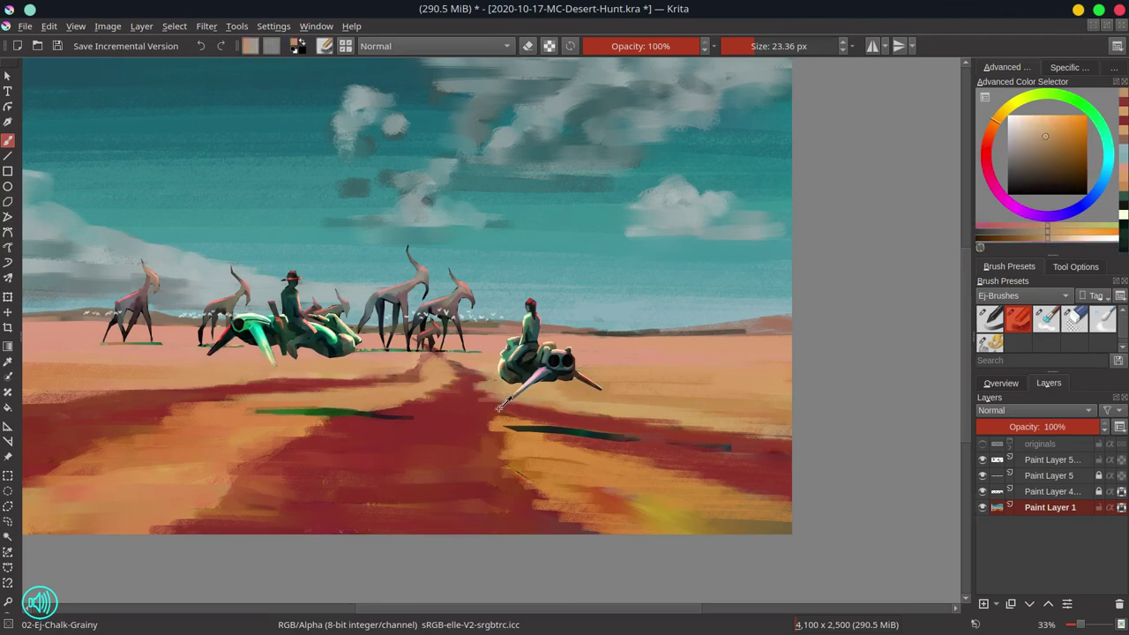
{"action": "left_click", "coordinate": [484, 400], "text": "ctrl"}
{"action": "left_click_drag", "start_coordinate": [479, 396], "coordinate": [789, 447]}
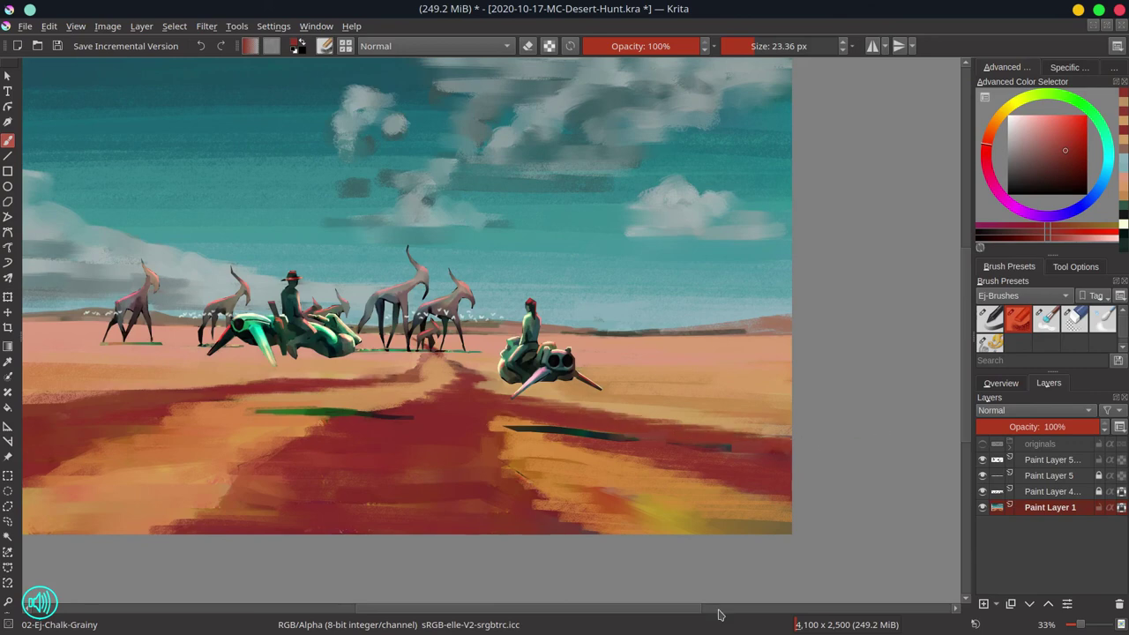
Paint out the leftover dark shadow streak on the red sand near the moved mount, and save the painting
{"action": "left_click", "coordinate": [664, 441], "text": "ctrl"}
{"action": "left_click_drag", "start_coordinate": [665, 442], "coordinate": [731, 452]}
{"action": "left_click", "coordinate": [1001, 383]}
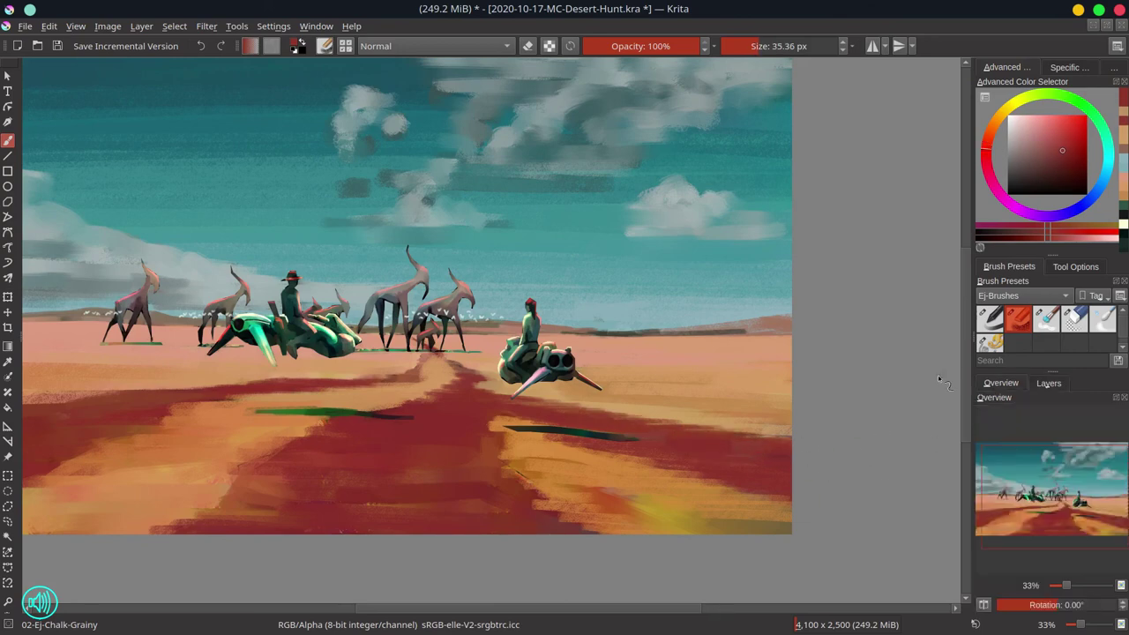
{"action": "key", "text": "ctrl+s"}
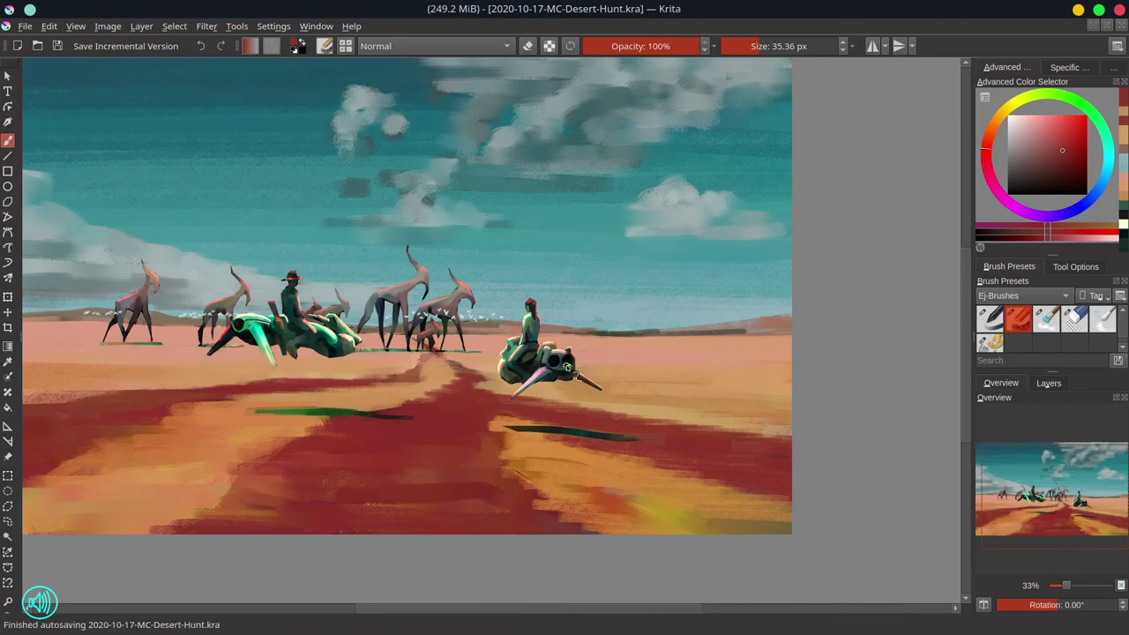
{"action": "key", "text": "2"}
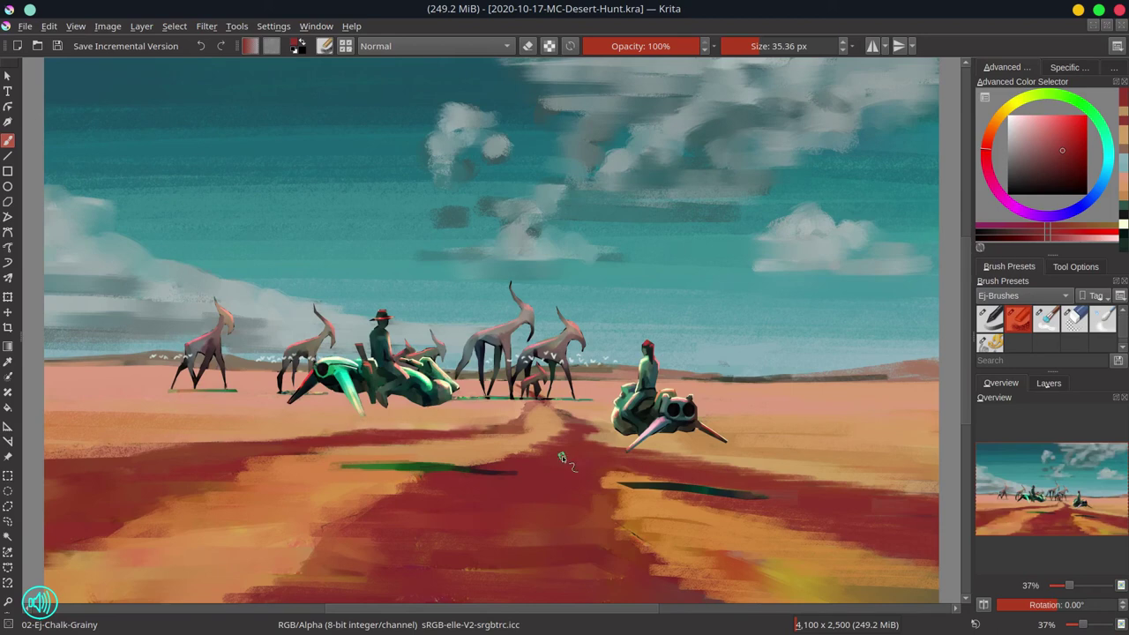
{"action": "scroll", "coordinate": [562, 457], "scroll_direction": "down", "scroll_amount": 5}
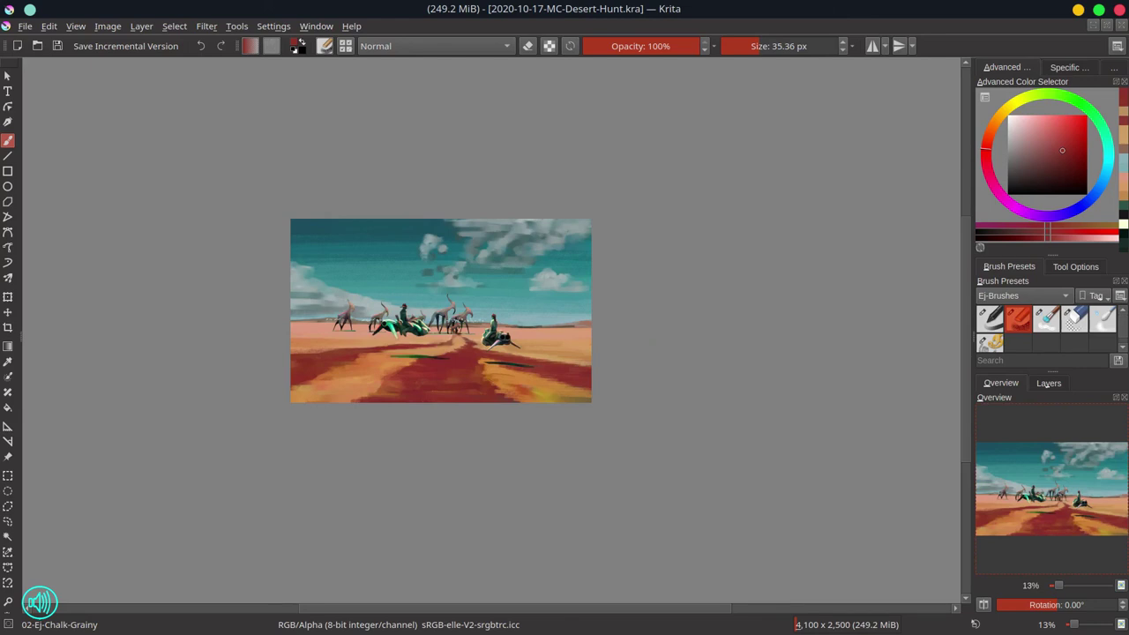
{"action": "key", "text": "alt+Tab"}
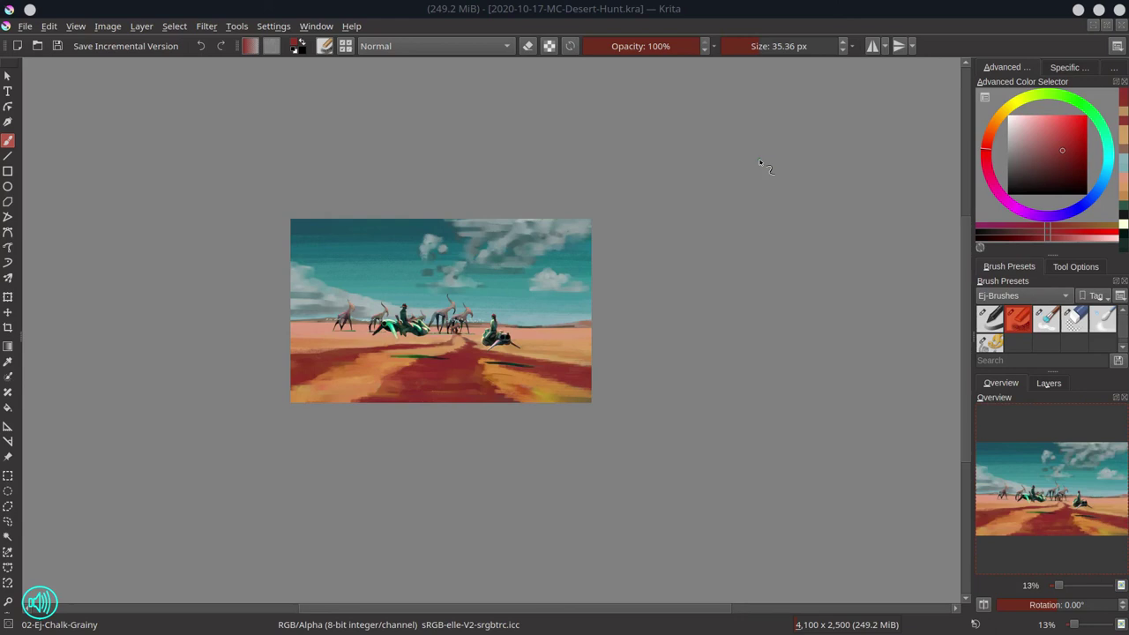
Try a reduced opacity on the horned creatures' layer, and hide that layer together with Paint Layer 5
{"action": "left_click", "coordinate": [1049, 383]}
{"action": "left_click", "coordinate": [1051, 491]}
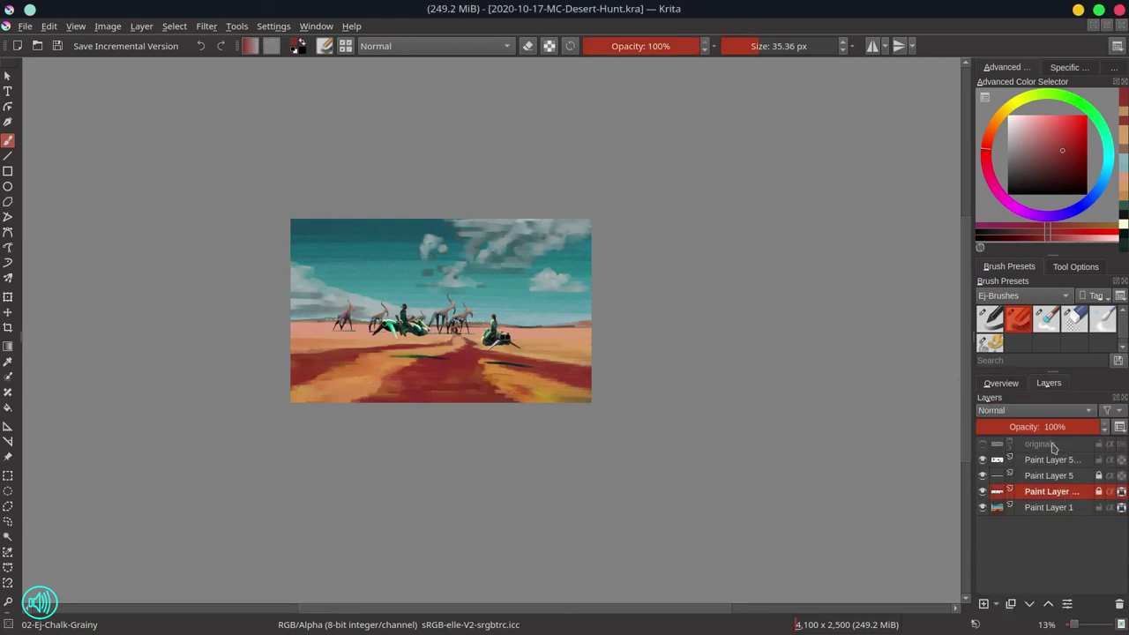
{"action": "mouse_move", "coordinate": [1045, 427]}
{"action": "left_mouse_down"}
{"action": "mouse_move", "coordinate": [1025, 427]}
{"action": "mouse_move", "coordinate": [1063, 427]}
{"action": "left_mouse_up"}
{"action": "left_click", "coordinate": [1050, 476]}
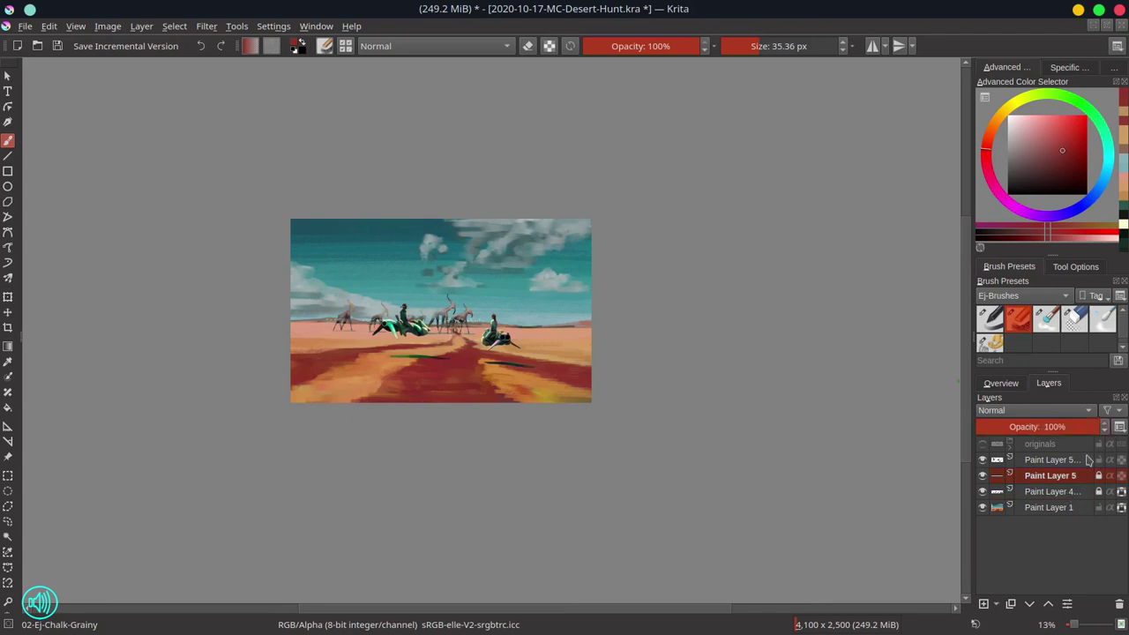
{"action": "left_click", "coordinate": [1069, 492]}
{"action": "left_click", "coordinate": [983, 476]}
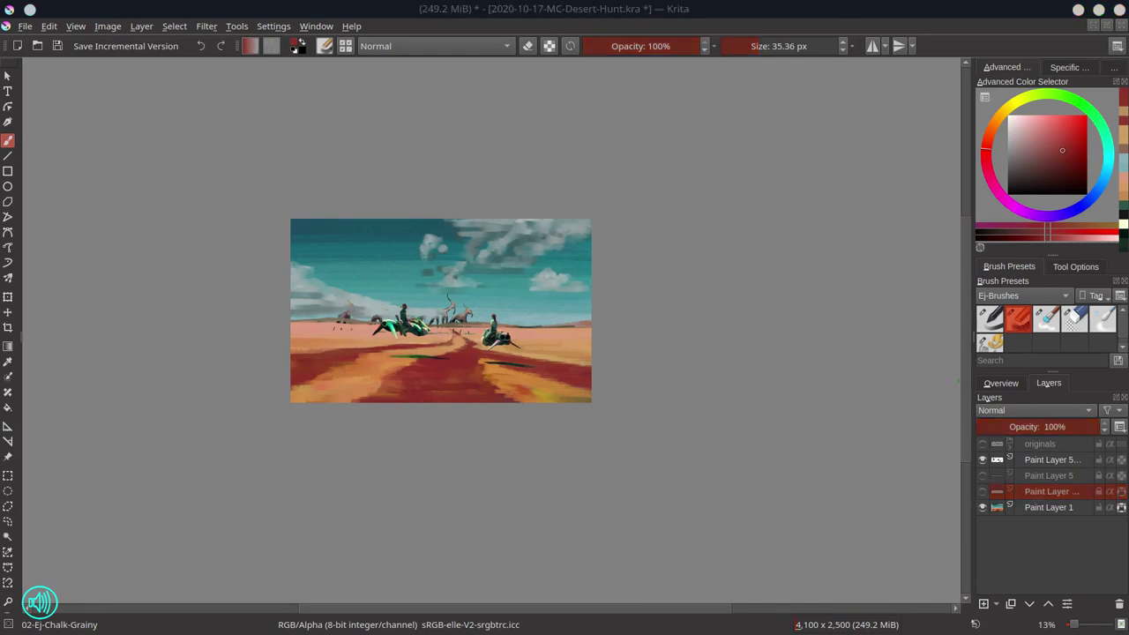
On Paint Layer 1, paint over the creatures' leg remnants on the pink sand with a sampled pink
{"action": "left_click", "coordinate": [1064, 509]}
{"action": "scroll", "coordinate": [387, 344], "scroll_direction": "up", "scroll_amount": 5}
{"action": "left_click", "coordinate": [236, 311], "text": "ctrl"}
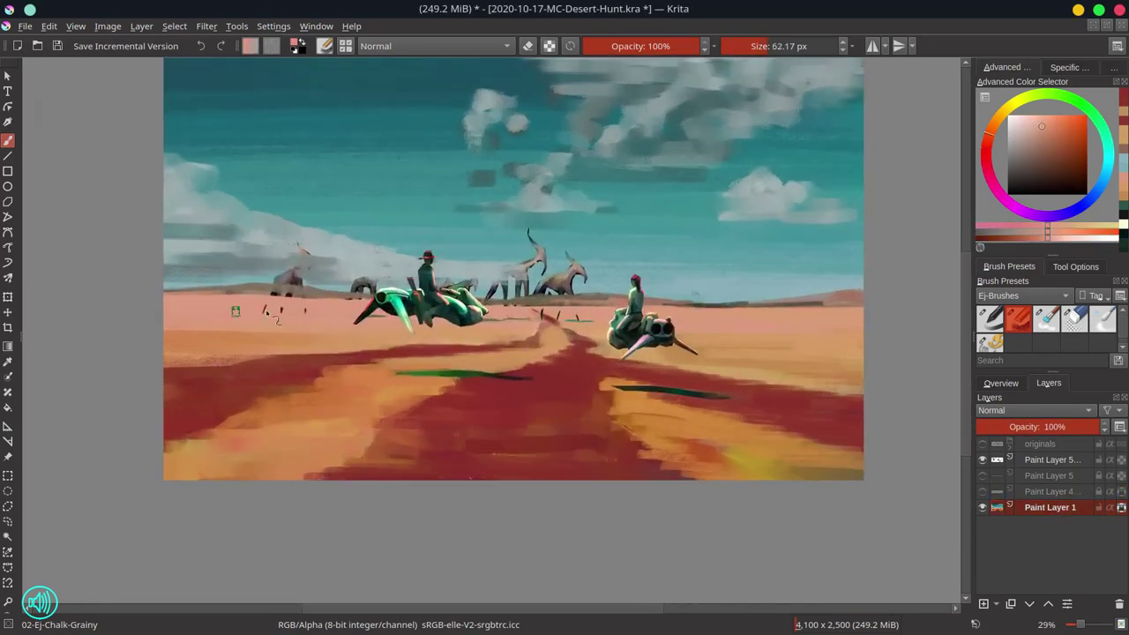
{"action": "left_click_drag", "start_coordinate": [271, 310], "coordinate": [315, 311]}
{"action": "mouse_move", "coordinate": [529, 319]}
{"action": "left_mouse_down"}
{"action": "mouse_move", "coordinate": [449, 318]}
{"action": "mouse_move", "coordinate": [582, 319]}
{"action": "mouse_move", "coordinate": [539, 317]}
{"action": "mouse_move", "coordinate": [550, 323]}
{"action": "left_mouse_up"}
Paint out the horned creature remnants between the two riders with sampled sky colours
{"action": "left_click", "coordinate": [556, 326], "text": "ctrl"}
{"action": "left_click", "coordinate": [544, 272], "text": "ctrl"}
{"action": "mouse_move", "coordinate": [544, 272]}
{"action": "left_mouse_down"}
{"action": "mouse_move", "coordinate": [503, 261]}
{"action": "mouse_move", "coordinate": [513, 300]}
{"action": "mouse_move", "coordinate": [511, 286]}
{"action": "mouse_move", "coordinate": [570, 284]}
{"action": "left_mouse_up"}
{"action": "left_click", "coordinate": [515, 271], "text": "ctrl"}
{"action": "mouse_move", "coordinate": [582, 287]}
{"action": "left_mouse_down"}
{"action": "mouse_move", "coordinate": [548, 264]}
{"action": "mouse_move", "coordinate": [598, 257]}
{"action": "mouse_move", "coordinate": [578, 259]}
{"action": "mouse_move", "coordinate": [612, 283]}
{"action": "mouse_move", "coordinate": [490, 269]}
{"action": "mouse_move", "coordinate": [561, 240]}
{"action": "mouse_move", "coordinate": [528, 231]}
{"action": "left_mouse_up"}
{"action": "left_click", "coordinate": [556, 258], "text": "ctrl"}
{"action": "left_click", "coordinate": [592, 263], "text": "ctrl"}
{"action": "left_click", "coordinate": [561, 243], "text": "ctrl"}
Cover the remnants of the outermost creature and those around the central rider's mount with sampled cloud, sky and sand colours
{"action": "left_click", "coordinate": [319, 272], "text": "ctrl"}
{"action": "left_click", "coordinate": [310, 284], "text": "ctrl"}
{"action": "left_click_drag", "start_coordinate": [308, 277], "coordinate": [271, 291]}
{"action": "left_click", "coordinate": [276, 303], "text": "ctrl"}
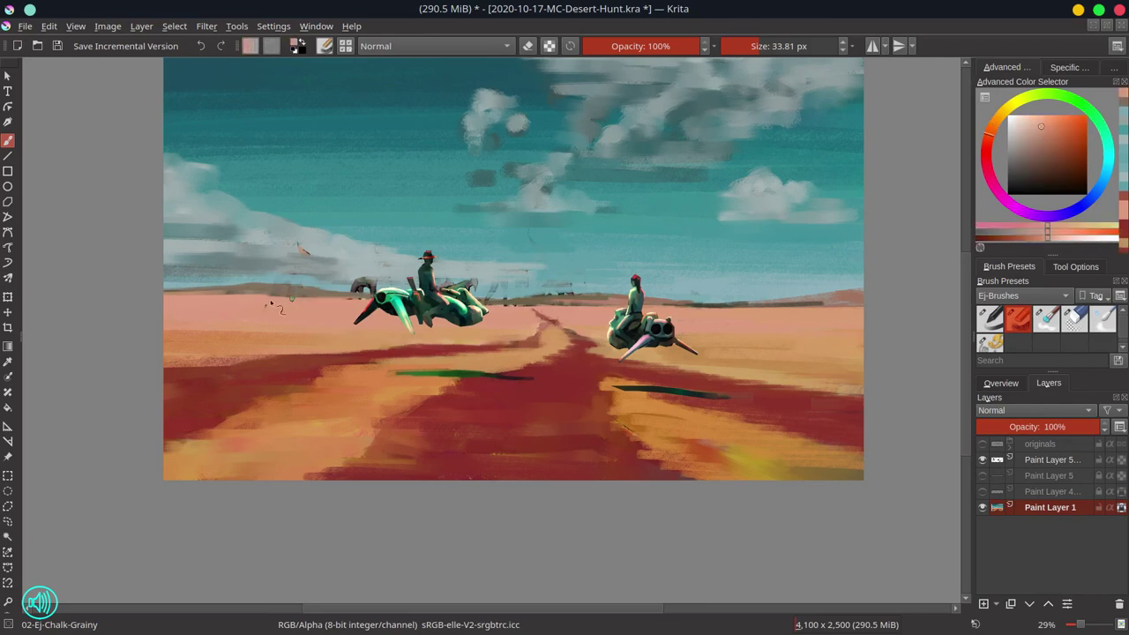
{"action": "left_click", "coordinate": [338, 284], "text": "ctrl"}
{"action": "left_click_drag", "start_coordinate": [350, 287], "coordinate": [375, 282]}
{"action": "left_click", "coordinate": [393, 277], "text": "ctrl"}
{"action": "left_click", "coordinate": [529, 280], "text": "ctrl"}
{"action": "left_click_drag", "start_coordinate": [477, 282], "coordinate": [441, 282]}
{"action": "left_click", "coordinate": [485, 281], "text": "ctrl"}
Clean up the distant hills along the horizon with sampled hill and sky tones
{"action": "left_click", "coordinate": [310, 293], "text": "ctrl"}
{"action": "left_click", "coordinate": [297, 298], "text": "ctrl"}
{"action": "left_click_drag", "start_coordinate": [284, 295], "coordinate": [234, 294]}
{"action": "left_click", "coordinate": [529, 298], "text": "ctrl"}
{"action": "left_click", "coordinate": [542, 296], "text": "ctrl"}
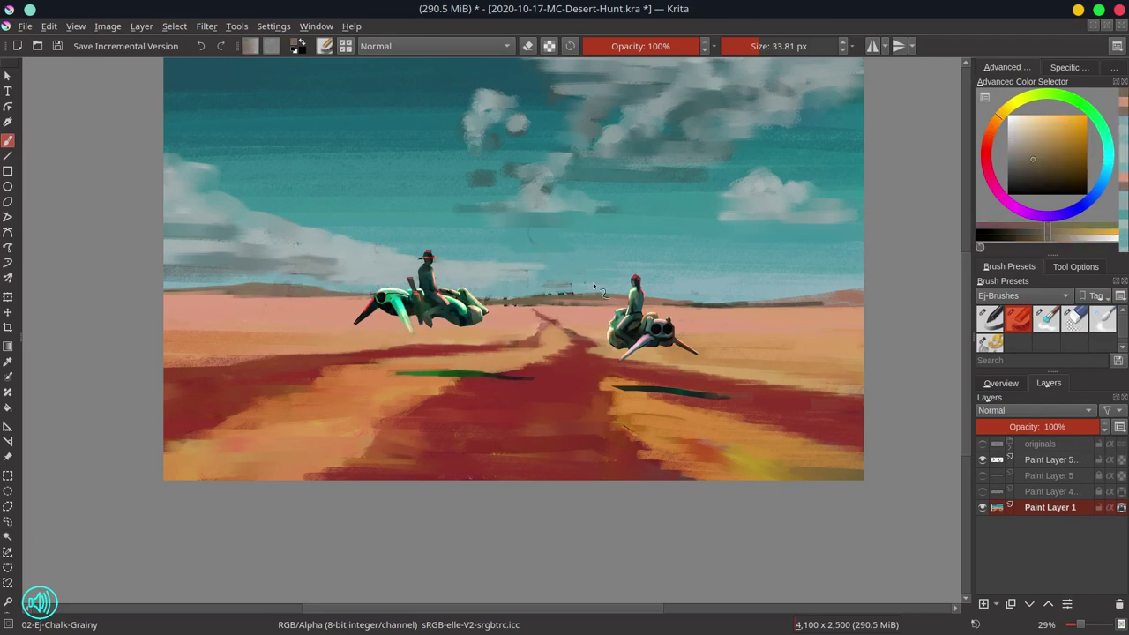
{"action": "left_click", "coordinate": [574, 284], "text": "ctrl"}
{"action": "left_click_drag", "start_coordinate": [575, 290], "coordinate": [506, 302]}
Smooth the pink sand just below the horizon between the riders with sampled colours, and save the painting
{"action": "left_click", "coordinate": [522, 311], "text": "ctrl"}
{"action": "left_click", "coordinate": [557, 300], "text": "ctrl"}
{"action": "left_click", "coordinate": [568, 310], "text": "ctrl"}
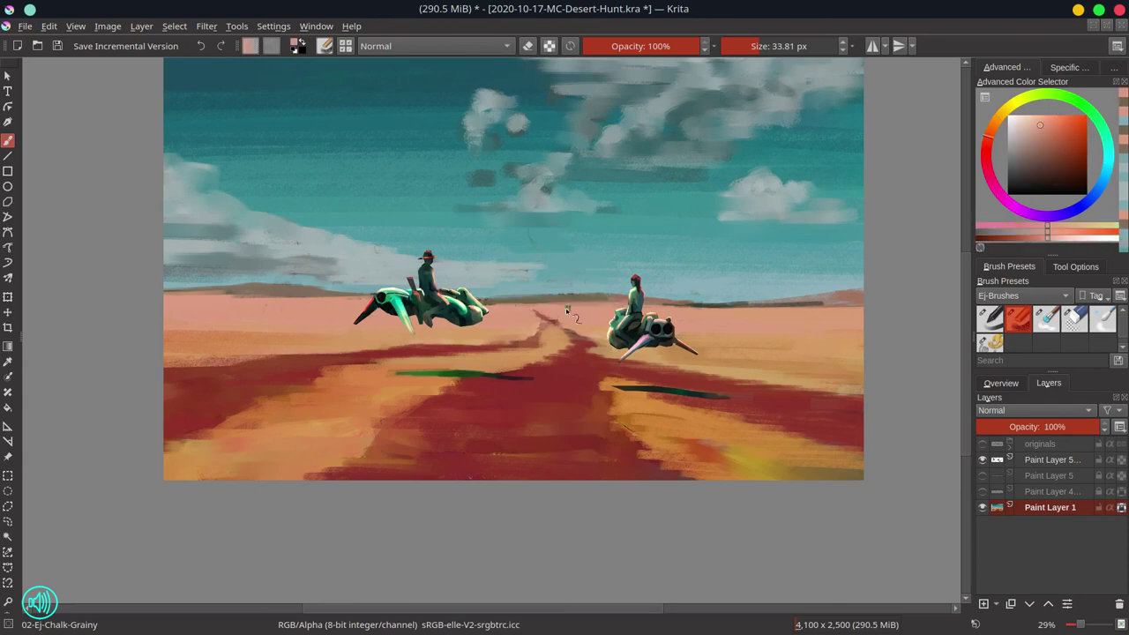
{"action": "left_click_drag", "start_coordinate": [585, 308], "coordinate": [611, 309]}
{"action": "left_click", "coordinate": [610, 271], "text": "ctrl"}
{"action": "left_click", "coordinate": [273, 244], "text": "ctrl"}
{"action": "key", "text": "ctrl+s"}
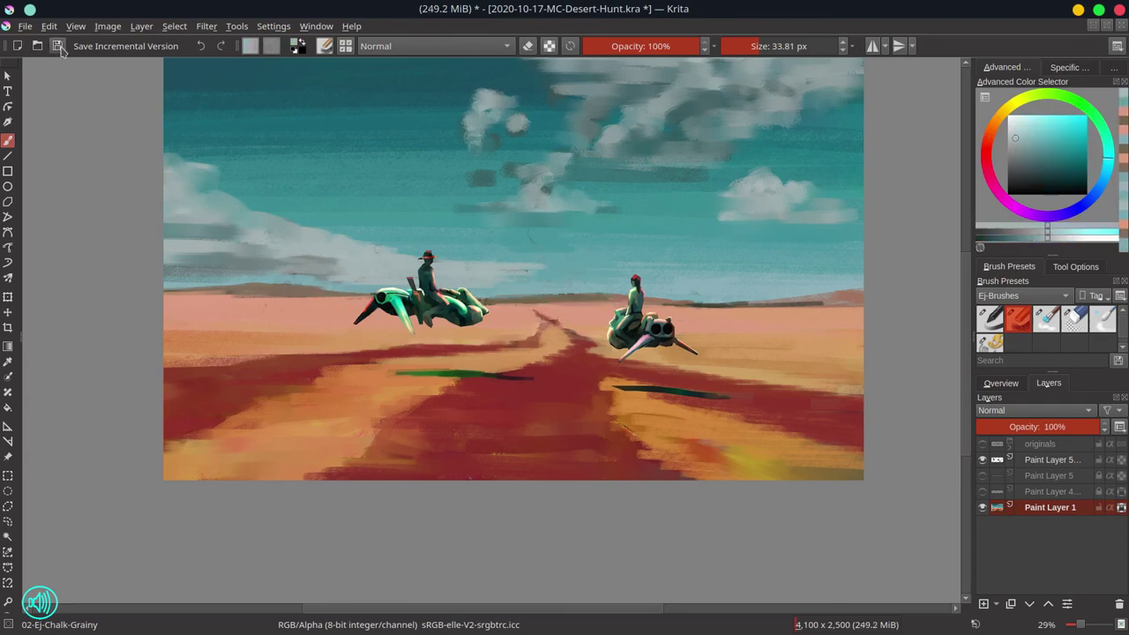
Show both creature layers again and lower the opacity of each to about 70%
{"action": "left_click", "coordinate": [1053, 490]}
{"action": "left_click", "coordinate": [1047, 427]}
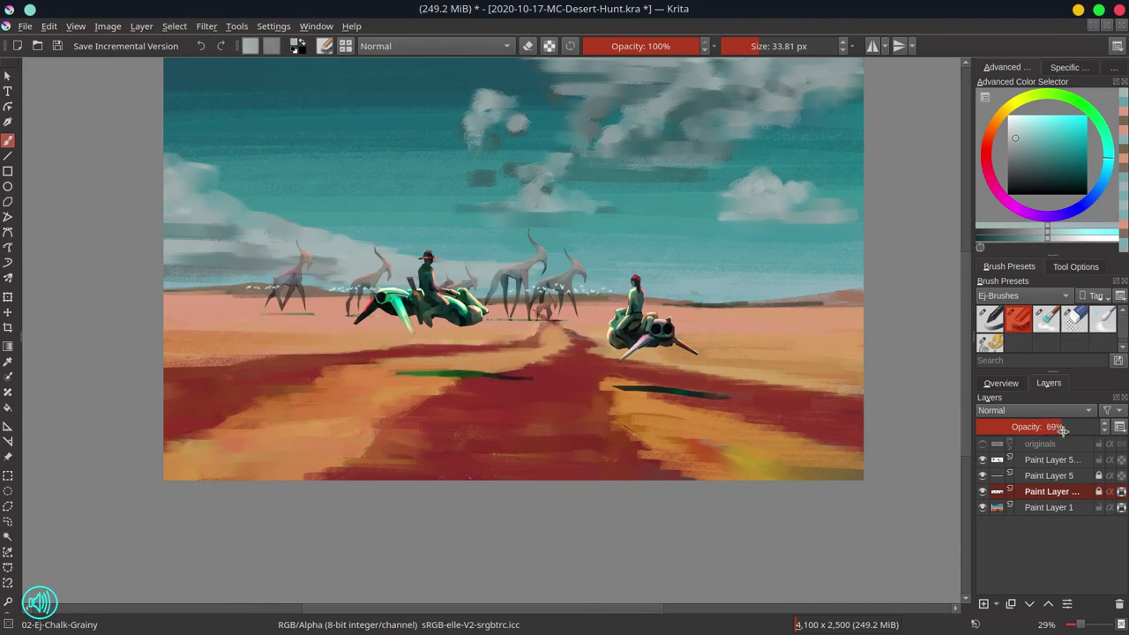
{"action": "key", "text": "Page_Up"}
{"action": "left_click", "coordinate": [1058, 427]}
{"action": "scroll", "coordinate": [614, 456], "scroll_direction": "down", "scroll_amount": 4}
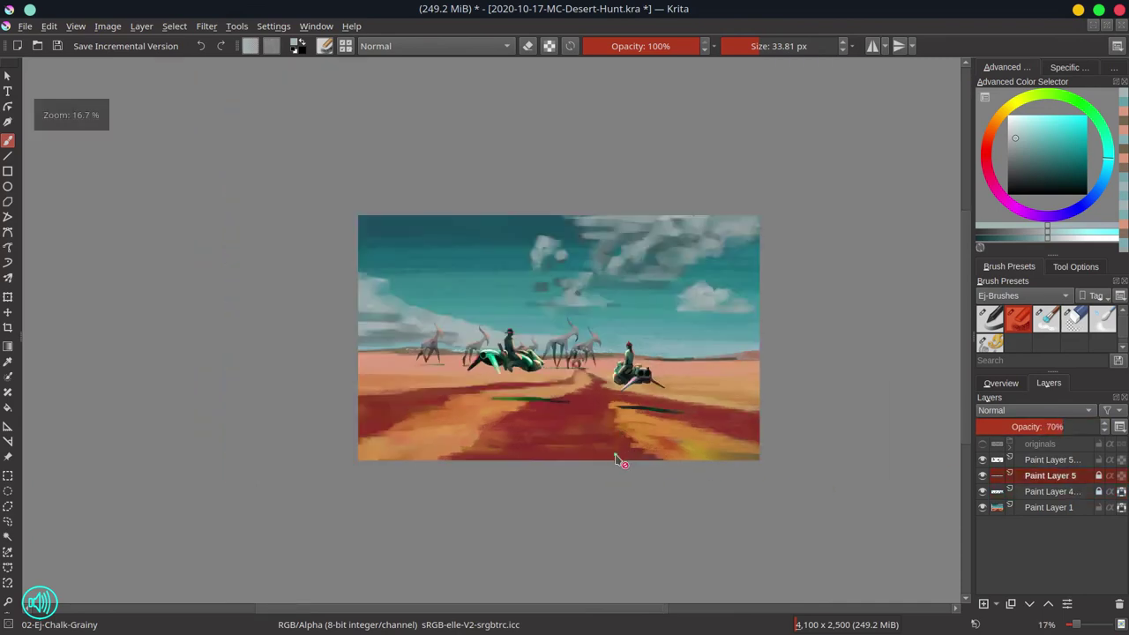
On Paint Layer 1, retouch the background behind the outermost creature's body and legs with sampled colours and a smaller brush
{"action": "scroll", "coordinate": [682, 416], "scroll_direction": "up", "scroll_amount": 4}
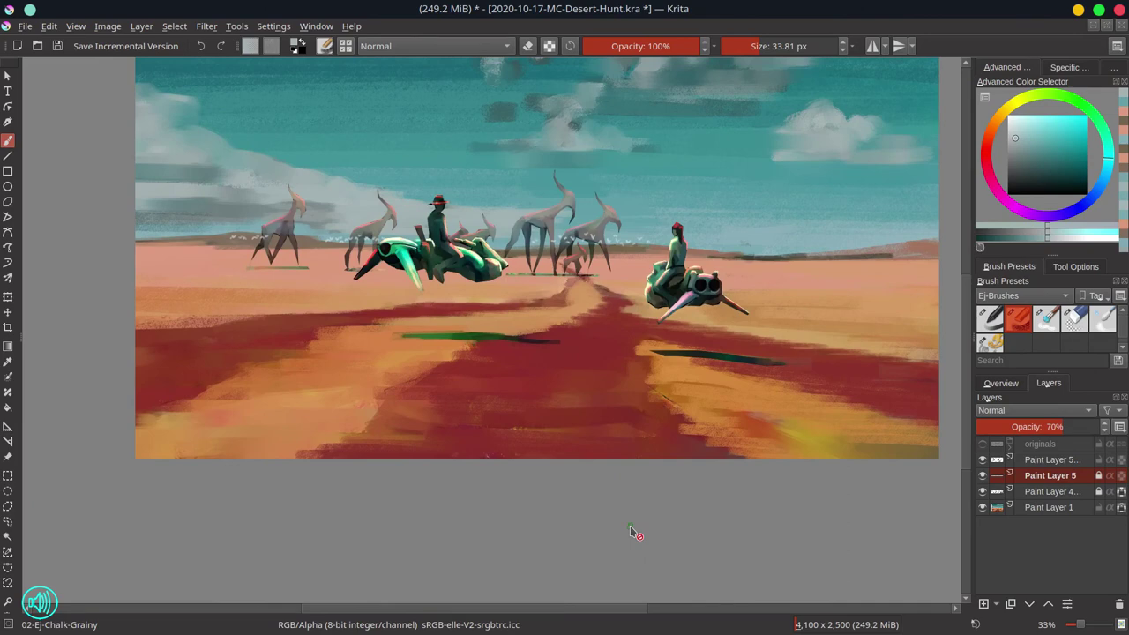
{"action": "left_click", "coordinate": [1056, 512]}
{"action": "scroll", "coordinate": [264, 228], "scroll_direction": "up", "scroll_amount": 3}
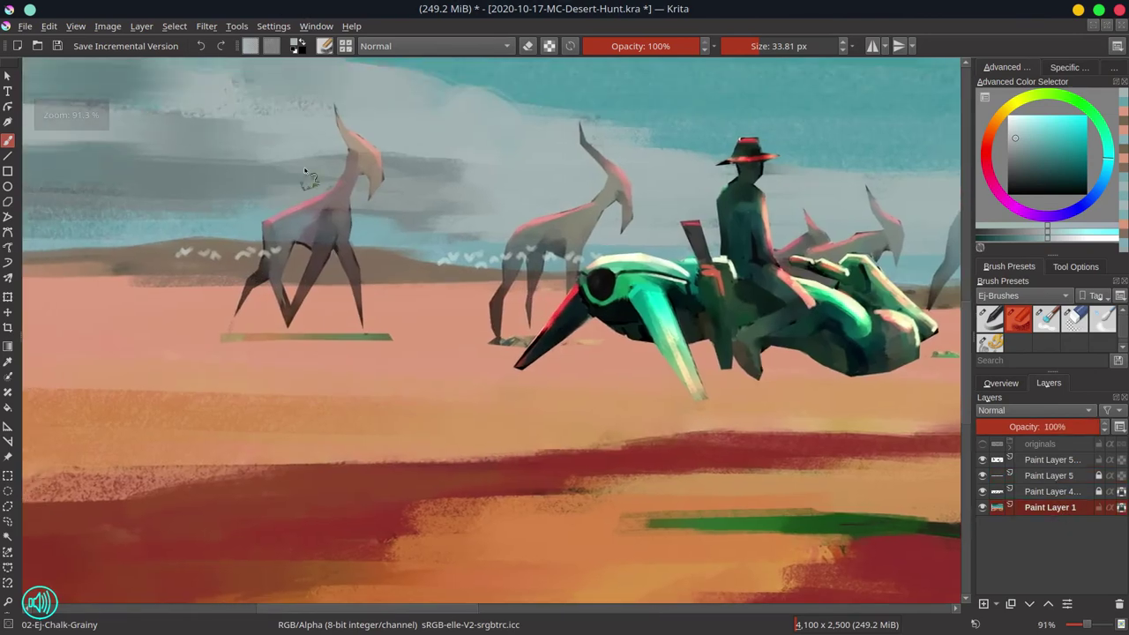
{"action": "left_click", "coordinate": [276, 246], "text": "ctrl"}
{"action": "mouse_move", "coordinate": [317, 267]}
{"action": "left_mouse_down"}
{"action": "mouse_move", "coordinate": [281, 254]}
{"action": "mouse_move", "coordinate": [332, 245]}
{"action": "mouse_move", "coordinate": [311, 263]}
{"action": "left_mouse_up"}
{"action": "left_click", "coordinate": [290, 236], "text": "ctrl"}
{"action": "left_click", "coordinate": [321, 232], "text": "ctrl"}
{"action": "left_click", "coordinate": [373, 228], "text": "ctrl"}
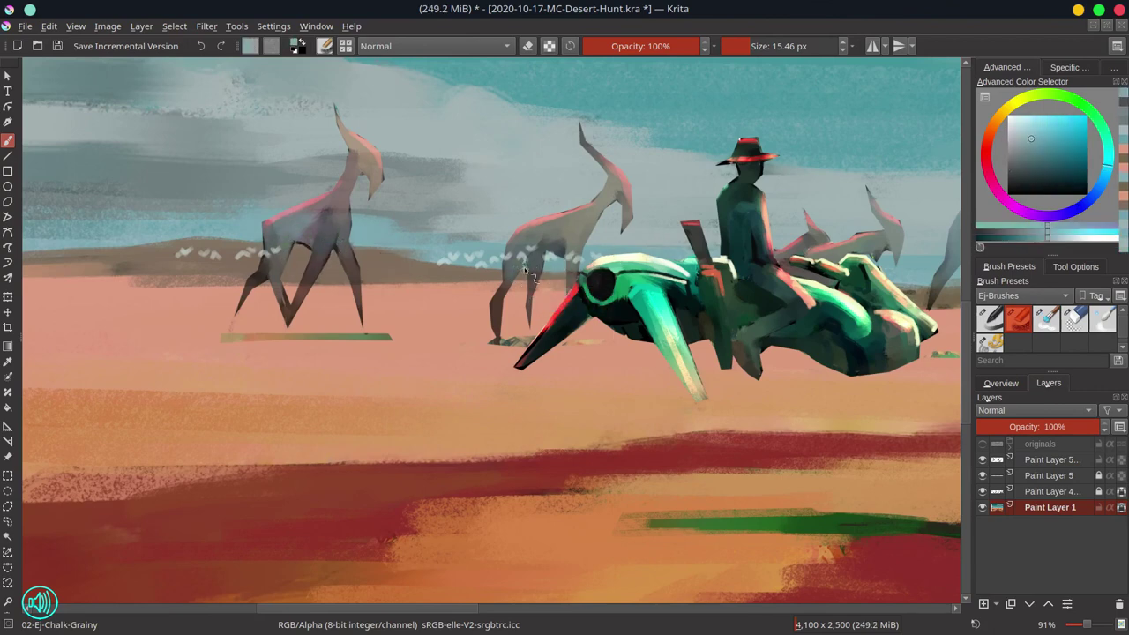
Switch to the 03-Ej-Blender-Textured-Soft brush preset
{"action": "left_click_drag", "start_coordinate": [941, 294], "coordinate": [629, 364]}
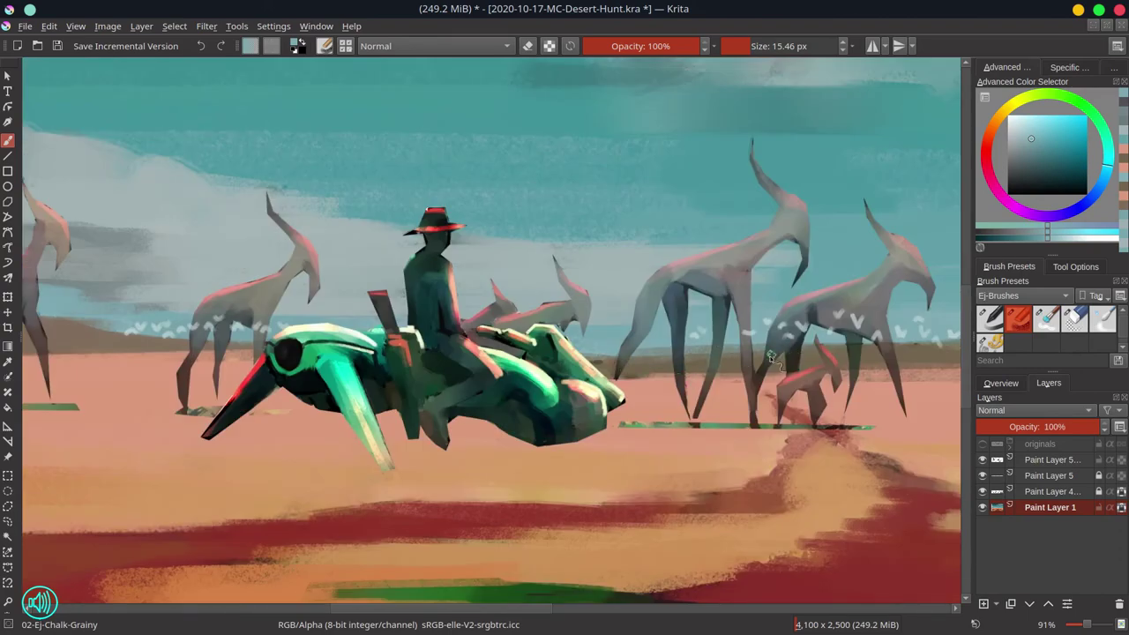
{"action": "key", "text": "period"}
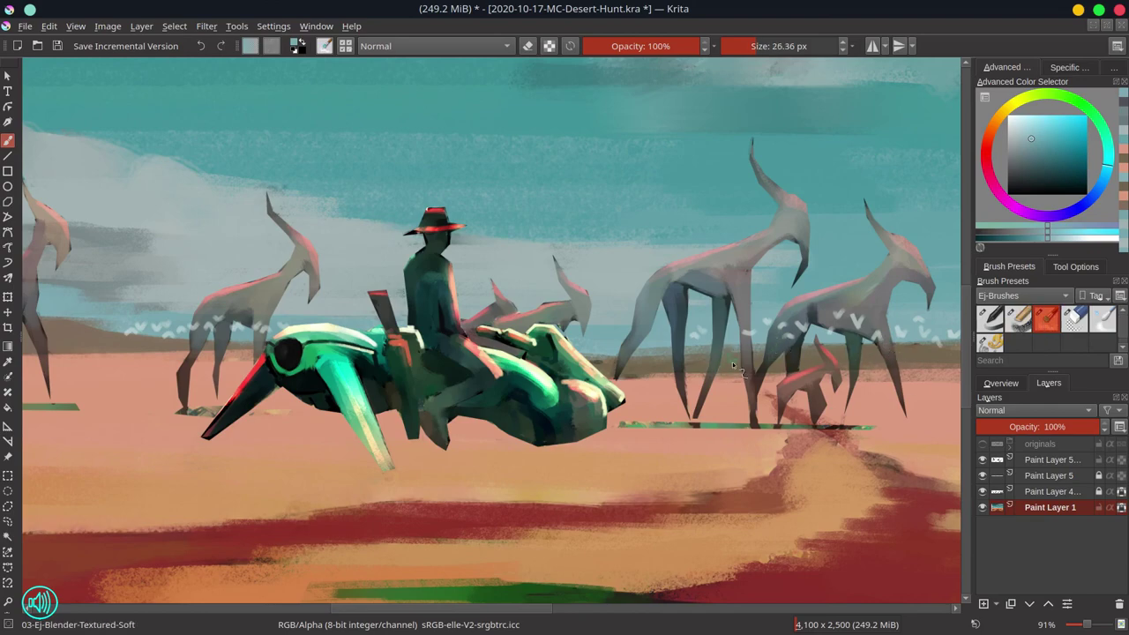
{"action": "scroll", "coordinate": [660, 344], "scroll_direction": "down", "scroll_amount": 6}
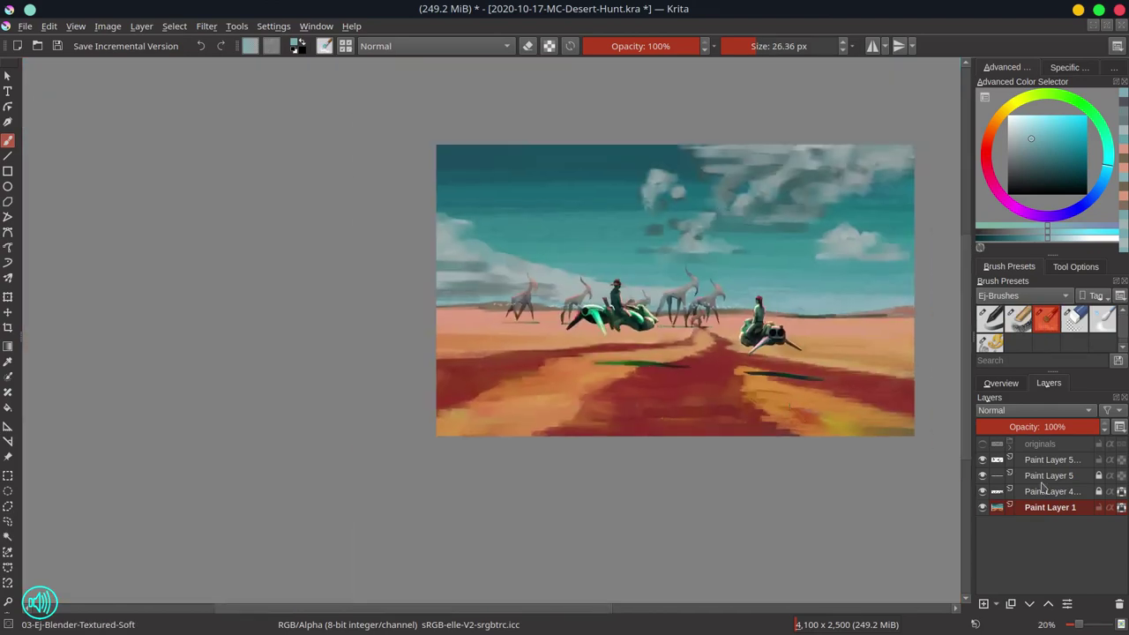
Try a higher opacity on Paint Layer 5, and set the opacity of the creature layer beneath it to 80%
{"action": "left_click", "coordinate": [1000, 383]}
{"action": "left_click", "coordinate": [1048, 383]}
{"action": "left_click", "coordinate": [1049, 476]}
{"action": "left_click", "coordinate": [1064, 427]}
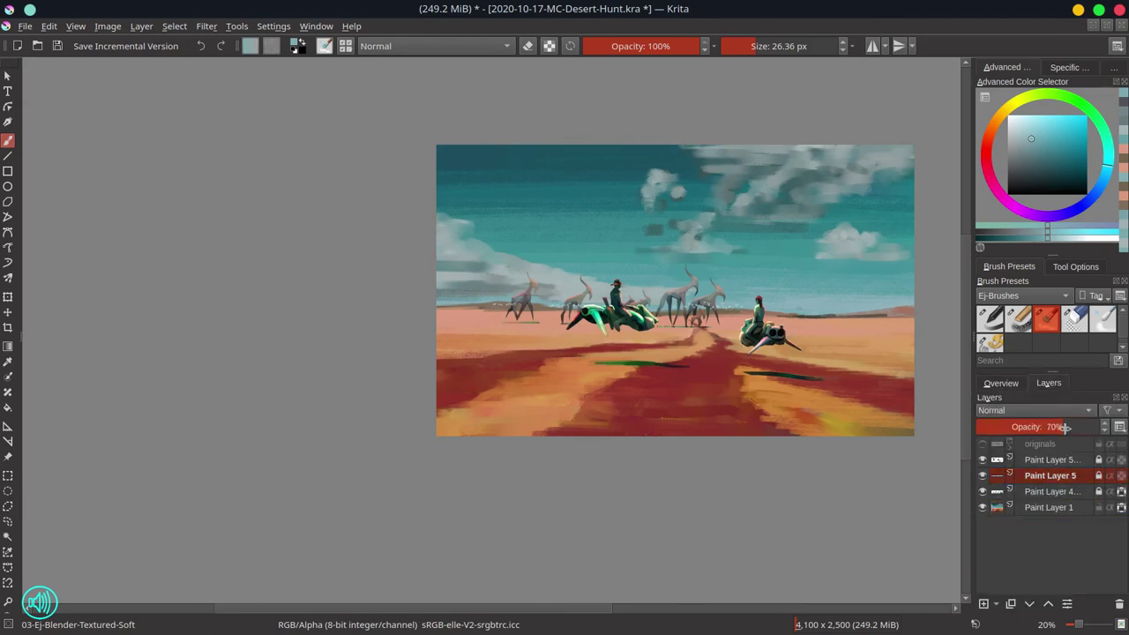
{"action": "mouse_move", "coordinate": [1065, 427]}
{"action": "left_mouse_down"}
{"action": "mouse_move", "coordinate": [1102, 427]}
{"action": "mouse_move", "coordinate": [1053, 426]}
{"action": "mouse_move", "coordinate": [1087, 427]}
{"action": "mouse_move", "coordinate": [1077, 427]}
{"action": "left_mouse_up"}
{"action": "left_click", "coordinate": [1074, 463]}
{"action": "left_click", "coordinate": [1050, 491]}
{"action": "left_click", "coordinate": [1065, 427]}
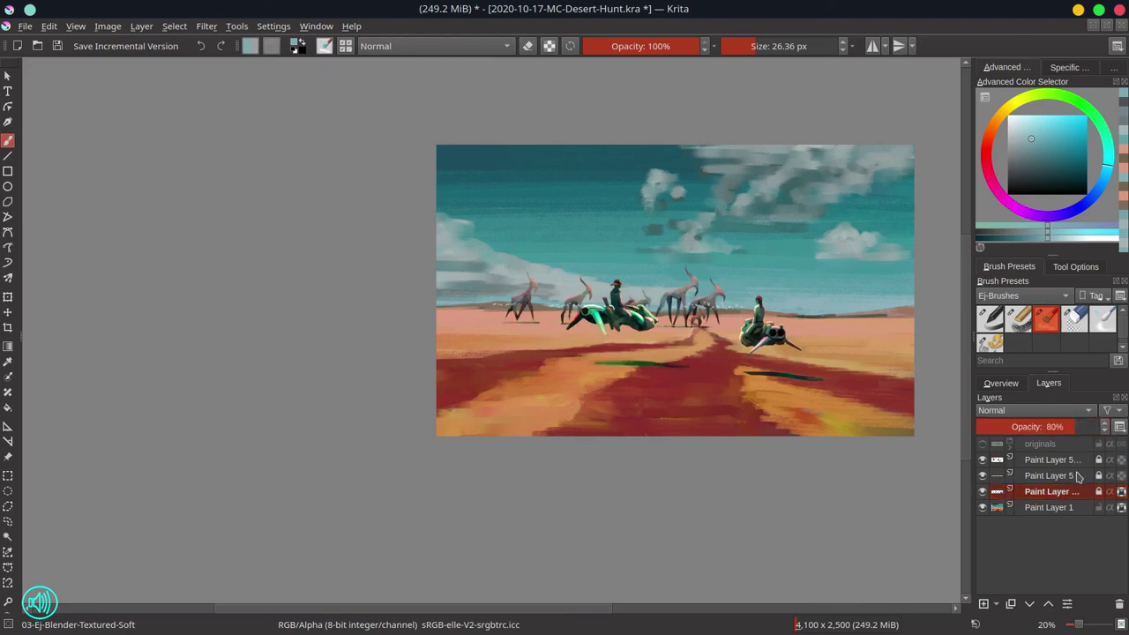
{"action": "left_click", "coordinate": [1049, 476]}
Save the painting with the overview shown
{"action": "scroll", "coordinate": [637, 414], "scroll_direction": "down", "scroll_amount": 2}
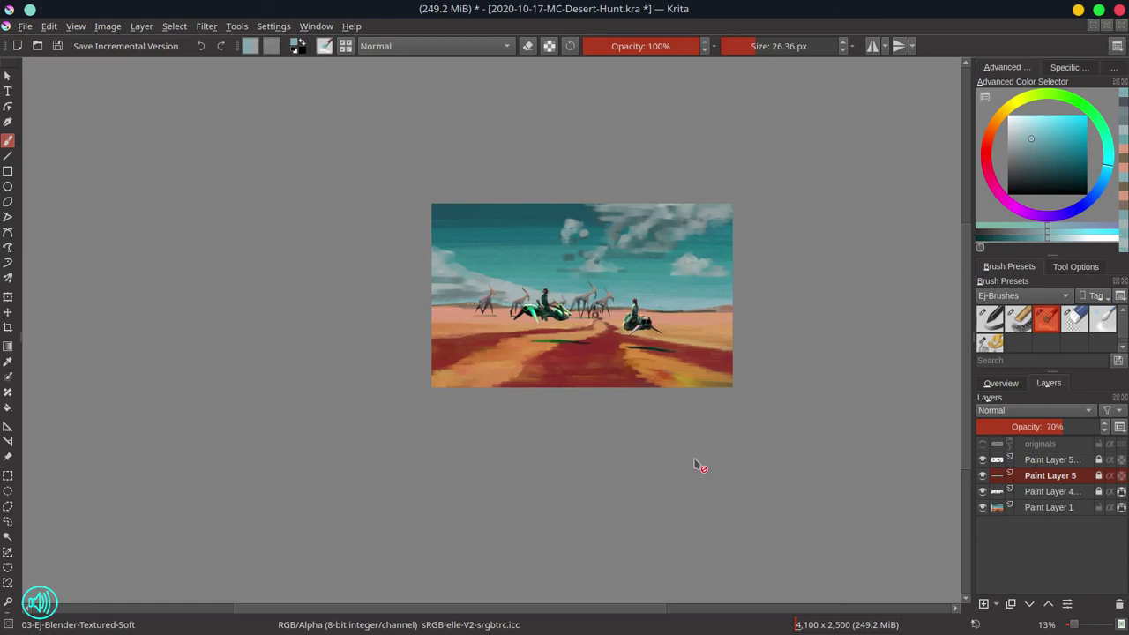
{"action": "left_click", "coordinate": [985, 384]}
{"action": "key", "text": "ctrl+s"}
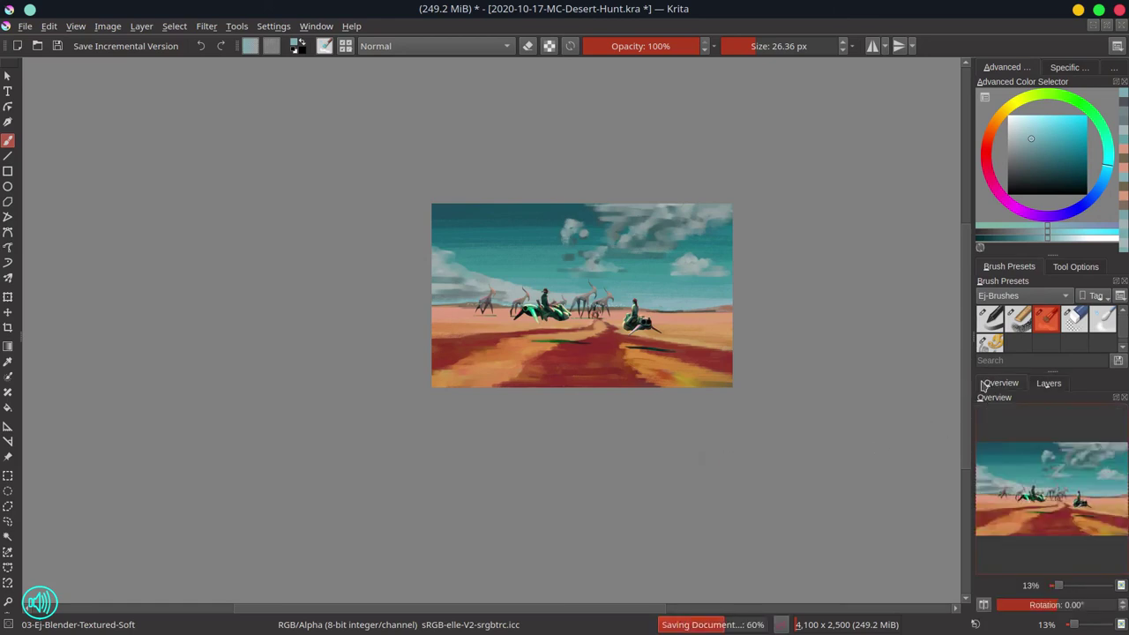